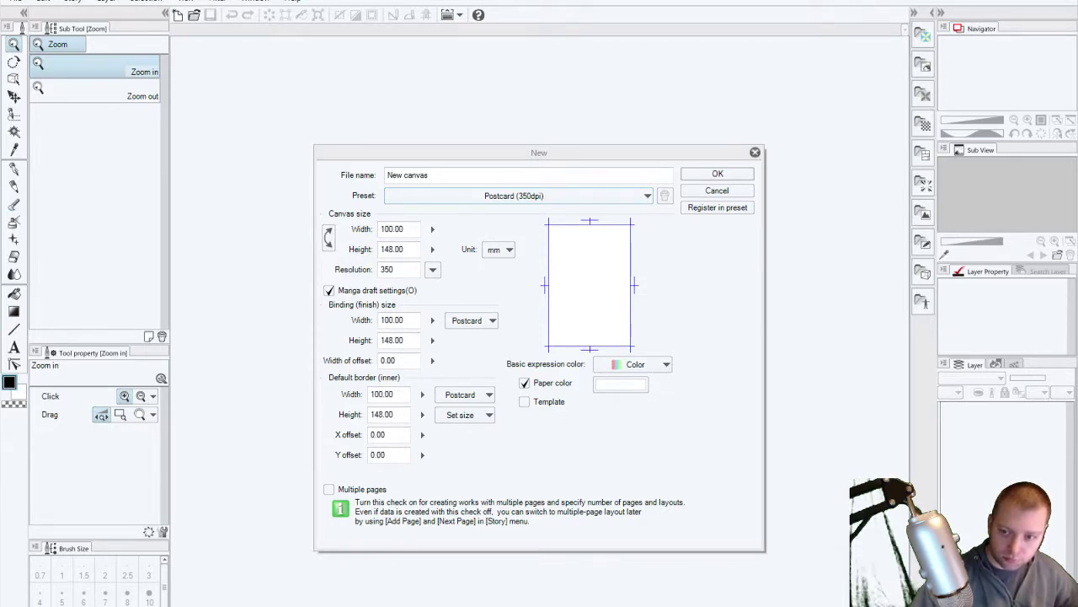
# Step: Copy the Gordon Ramsay photo from Chrome, then confirm the 100 × 148 mm, 350 dpi canvas
pyautogui.hotkey('alt', 'Tab')
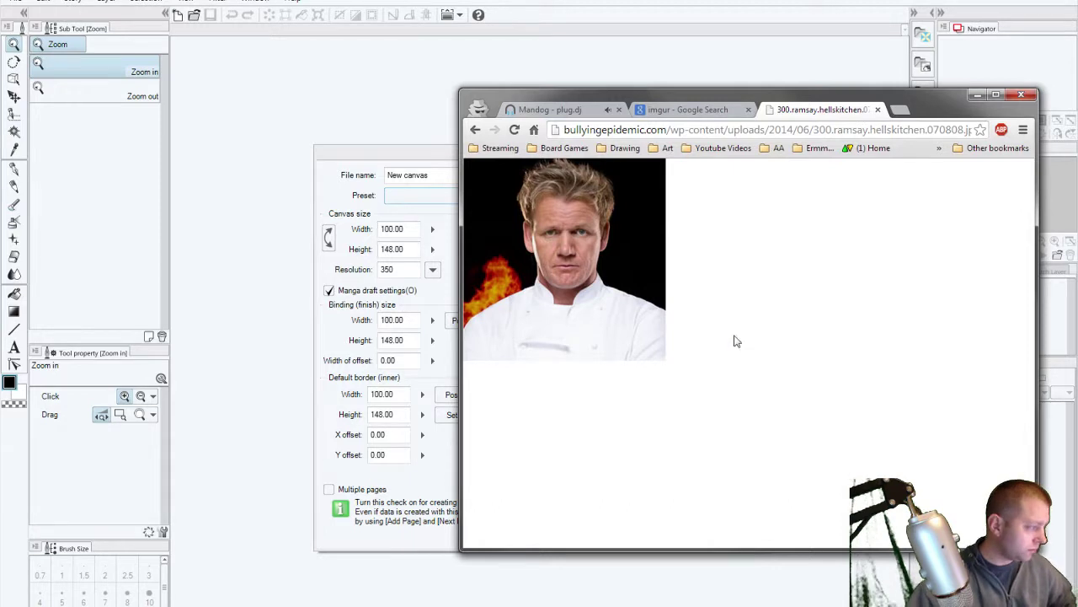
pyautogui.rightClick(623, 225)
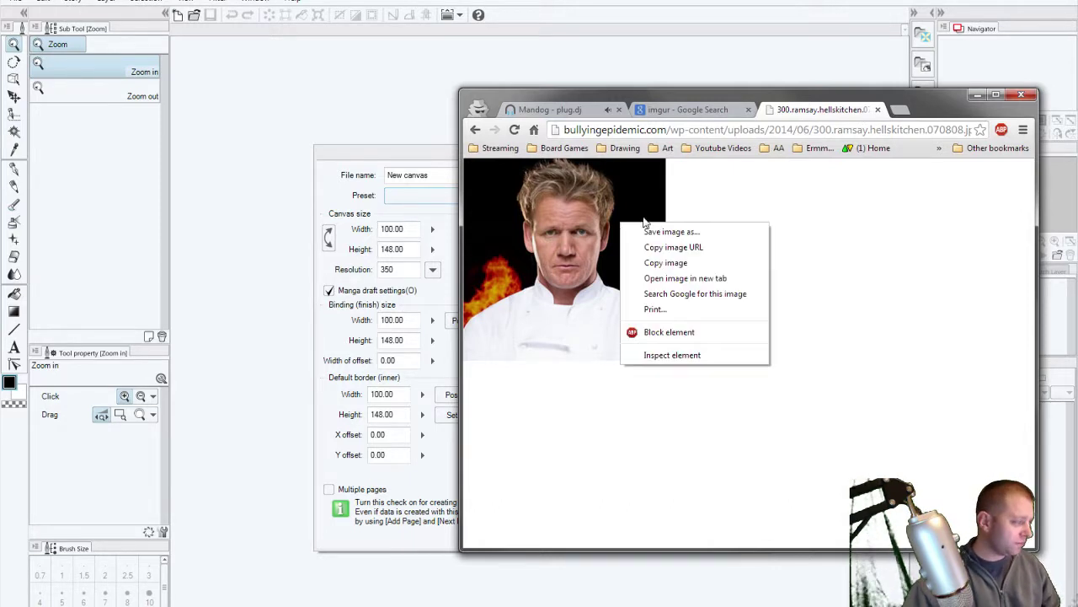
pyautogui.click(690, 263)
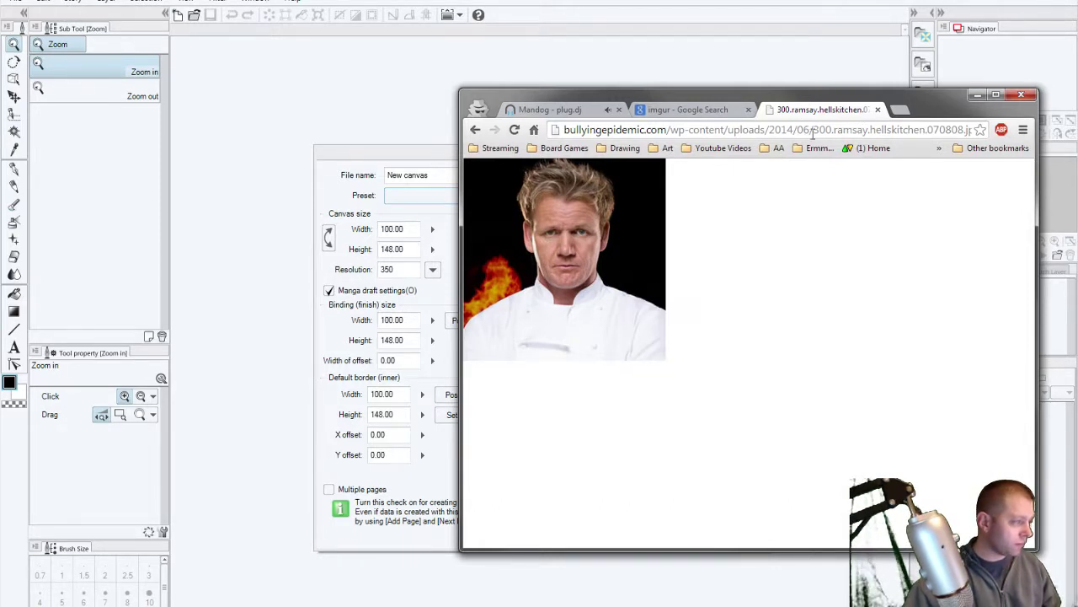
pyautogui.hotkey('alt', 'Tab')
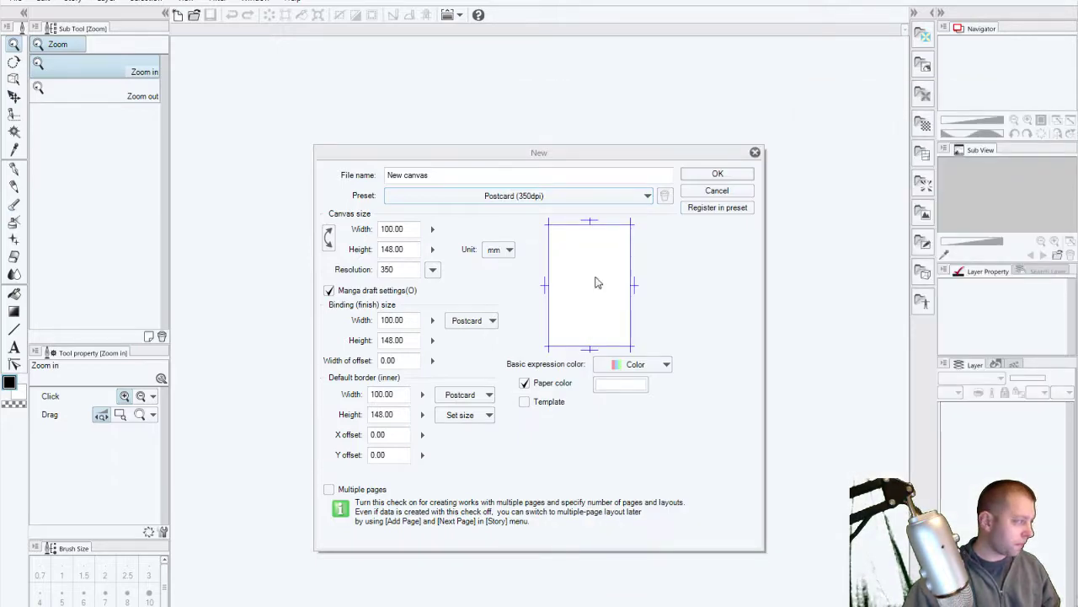
pyautogui.click(716, 174)
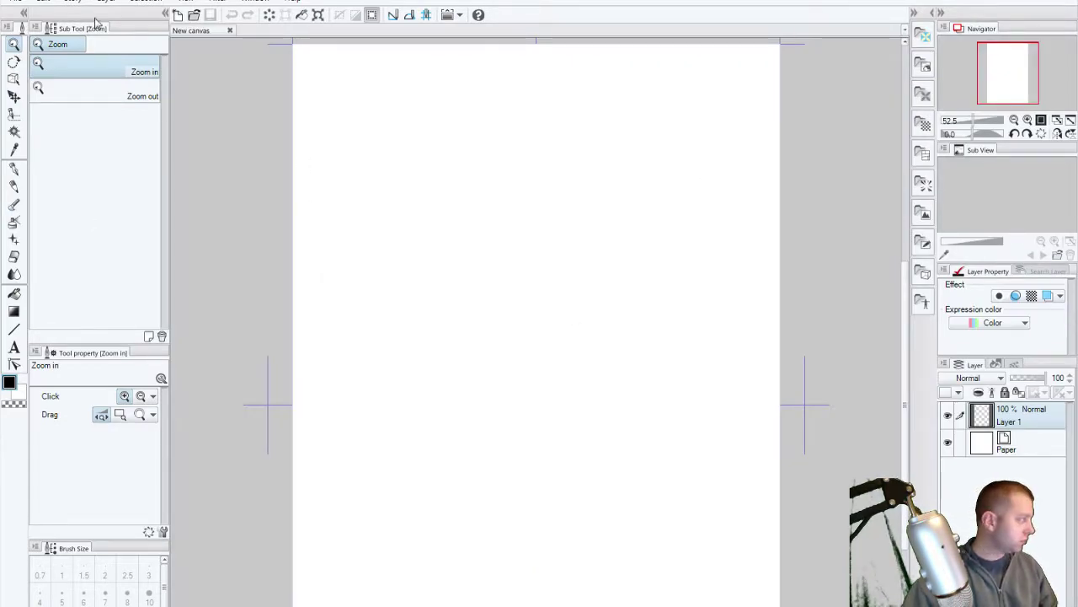
# Step: Paste the chef photo as a new layer and move it below Layer 1
pyautogui.click(46, 3)
pyautogui.click(84, 85)
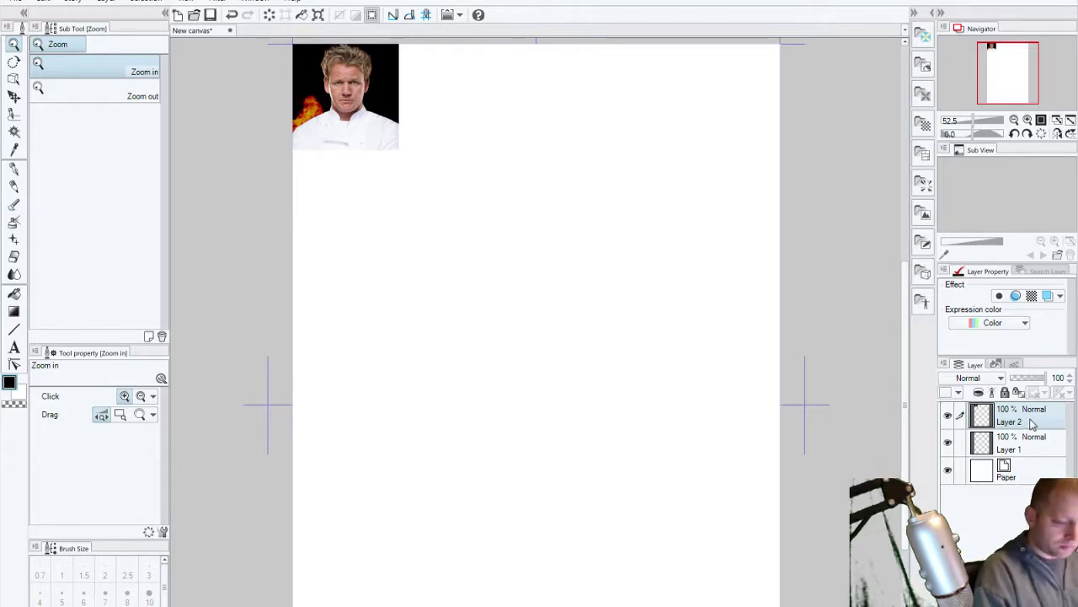
pyautogui.moveTo(1034, 421); pyautogui.dragTo(1036, 453)
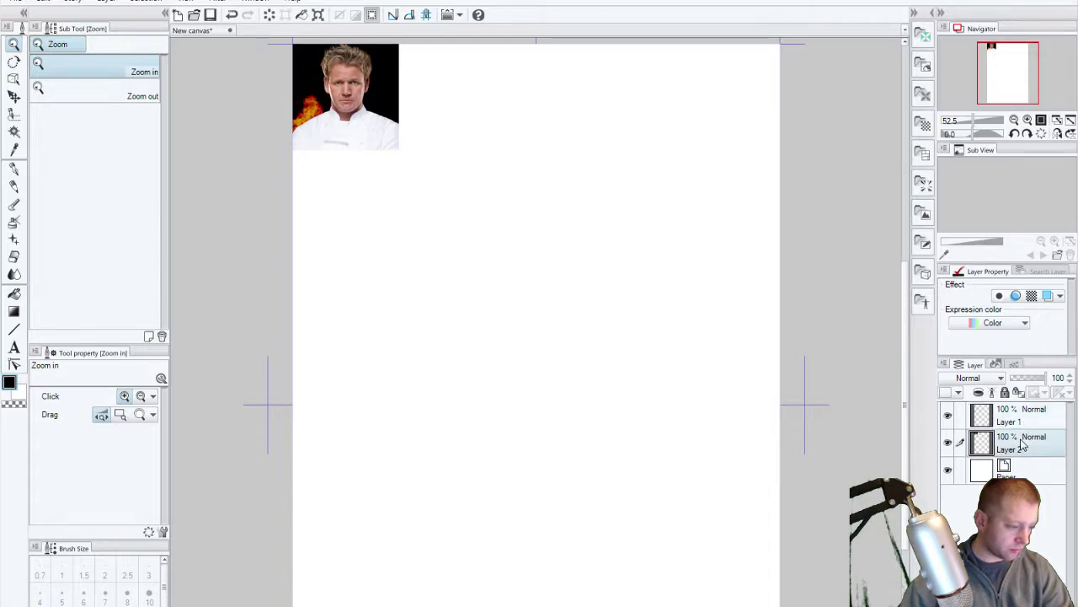
# Step: Name the layers Gordy and pencils, and give pencils a blue layer colour
pyautogui.rightClick(1022, 444)
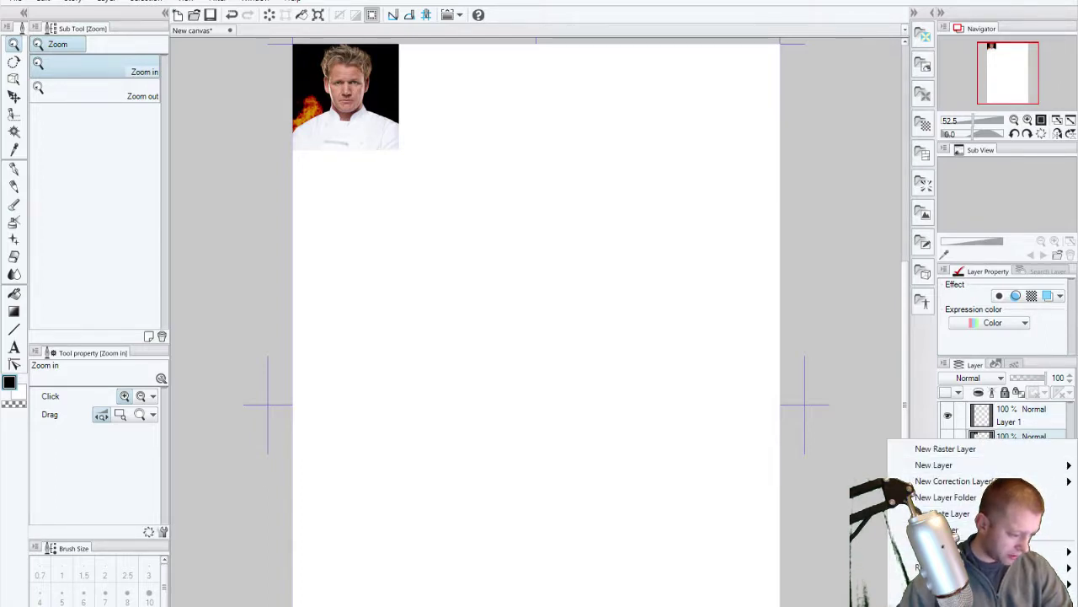
pyautogui.press('Escape')
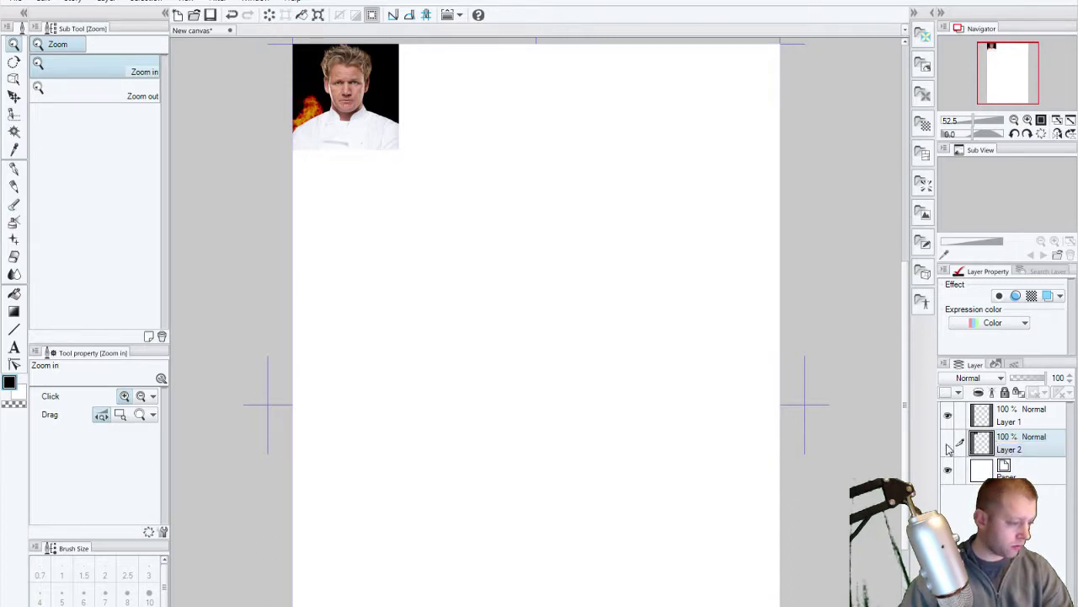
pyautogui.click(948, 445)
pyautogui.click(948, 444)
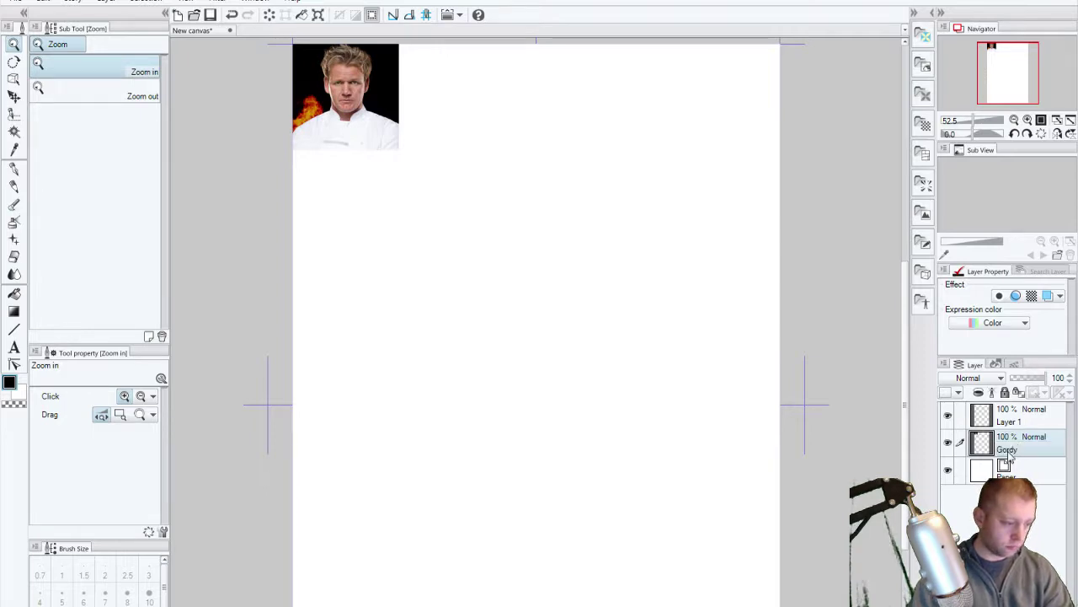
pyautogui.doubleClick(1016, 421)
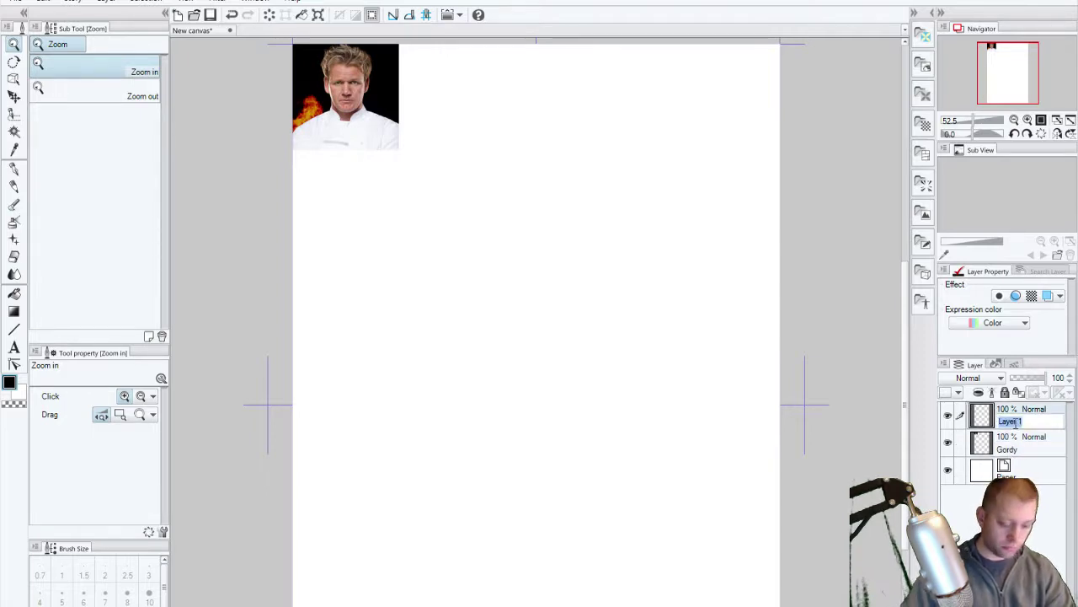
pyautogui.write('pencils')
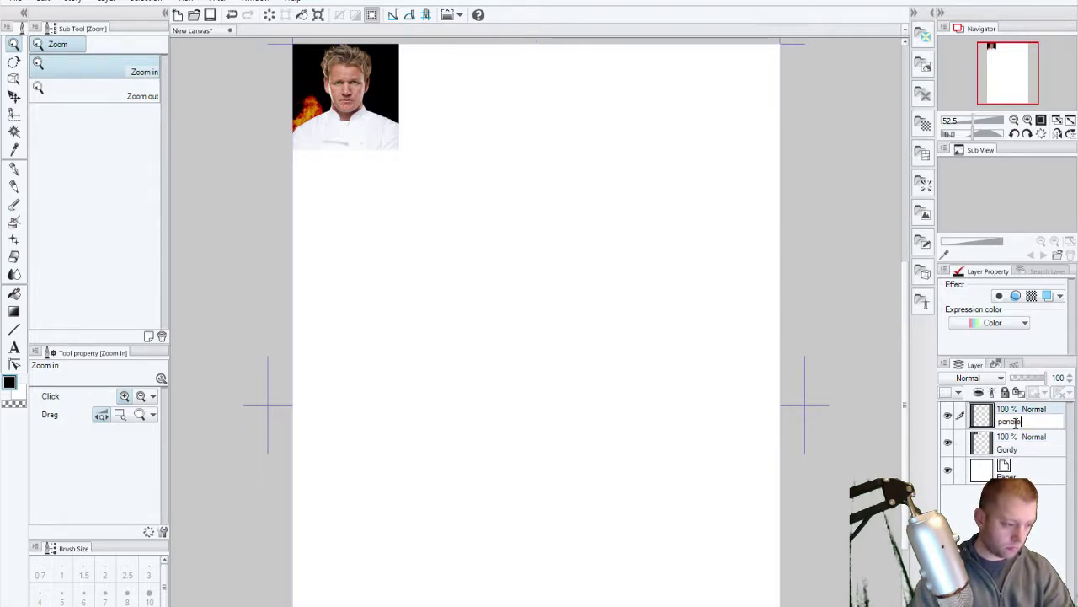
pyautogui.press('Return')
pyautogui.click(1047, 296)
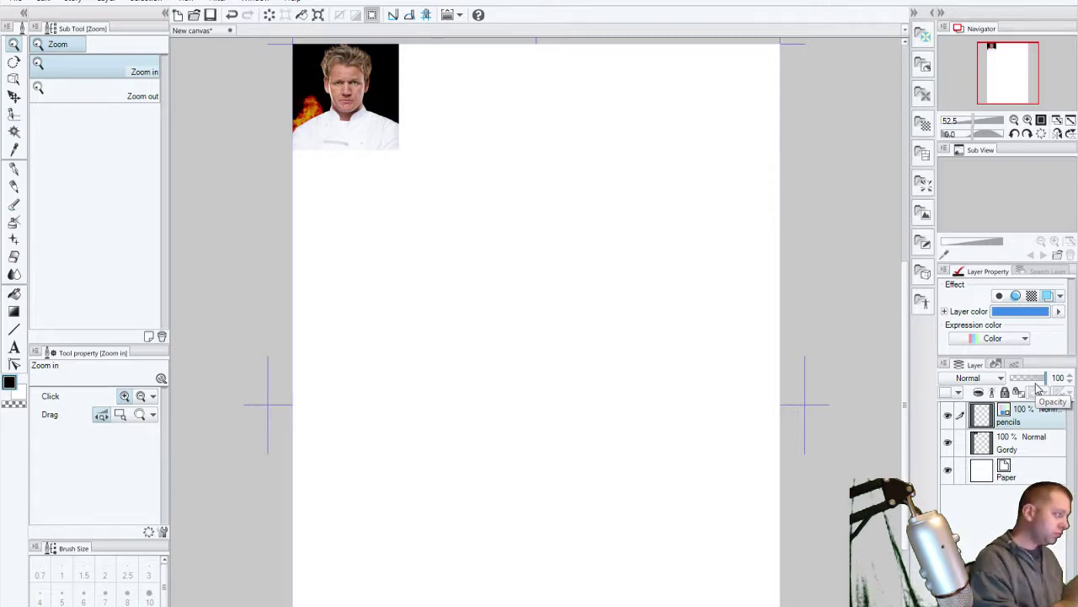
# Step: Frame the photo at top-left, select the Rough pencil, and hide the side panels
pyautogui.moveTo(418, 161); pyautogui.dragTo(494, 248)
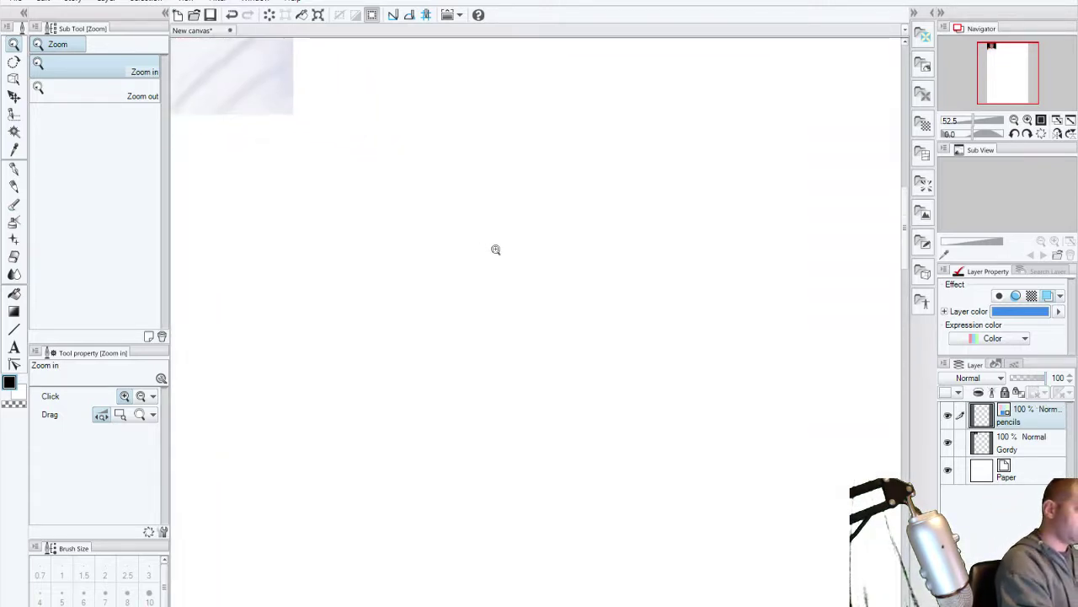
pyautogui.moveTo(392, 287); pyautogui.dragTo(476, 351)
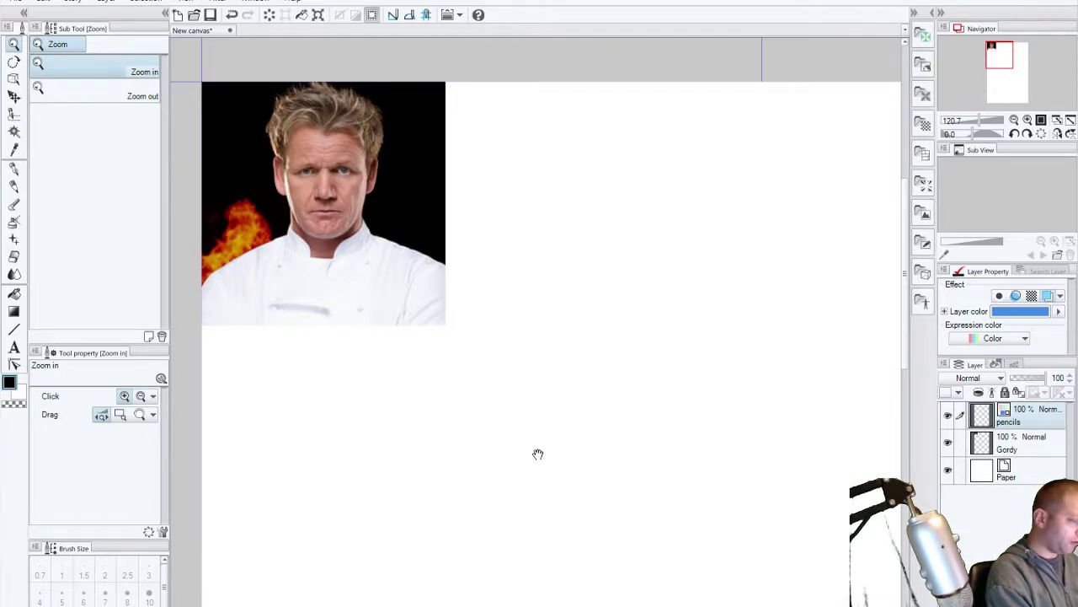
pyautogui.moveTo(537, 452); pyautogui.dragTo(499, 405)
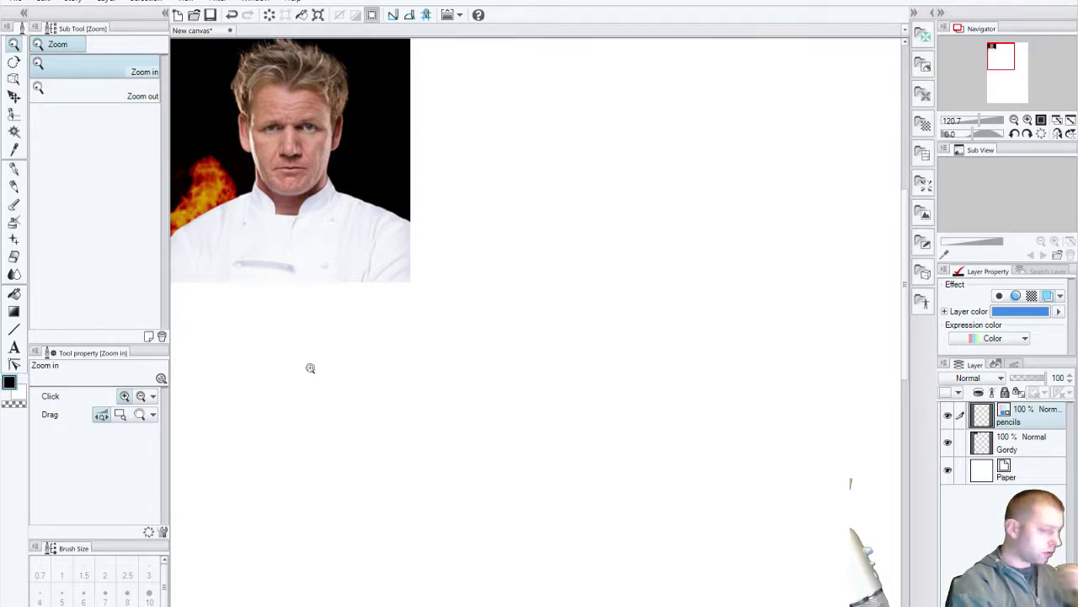
pyautogui.click(14, 169)
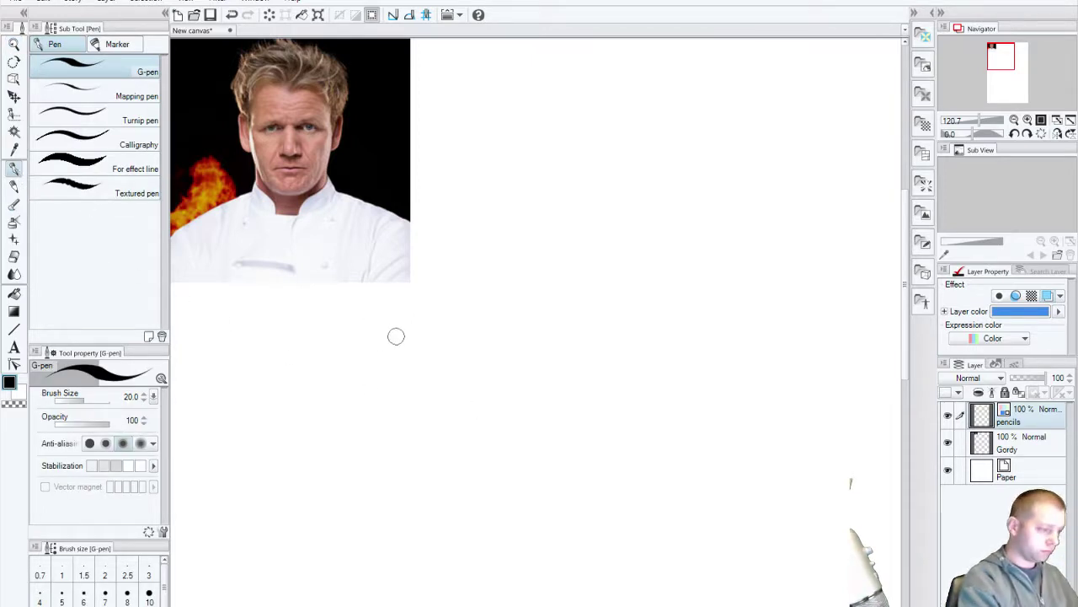
pyautogui.click(15, 186)
pyautogui.moveTo(330, 365)
pyautogui.mouseDown()
pyautogui.moveTo(455, 602)
pyautogui.moveTo(626, 277)
pyautogui.mouseUp()
pyautogui.hotkey('ctrl', 'z')
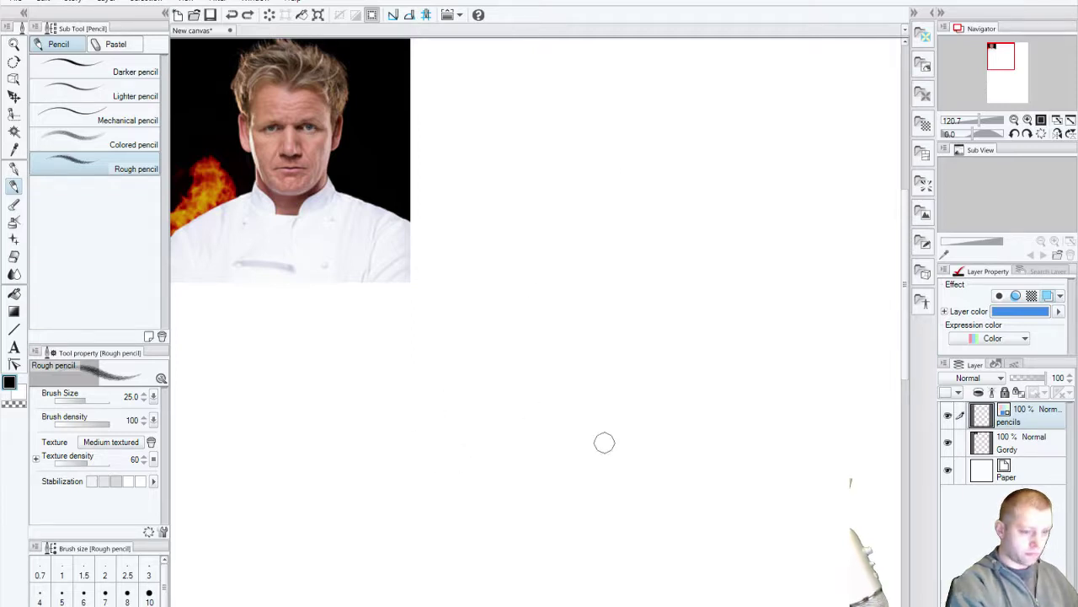
pyautogui.press('Tab')
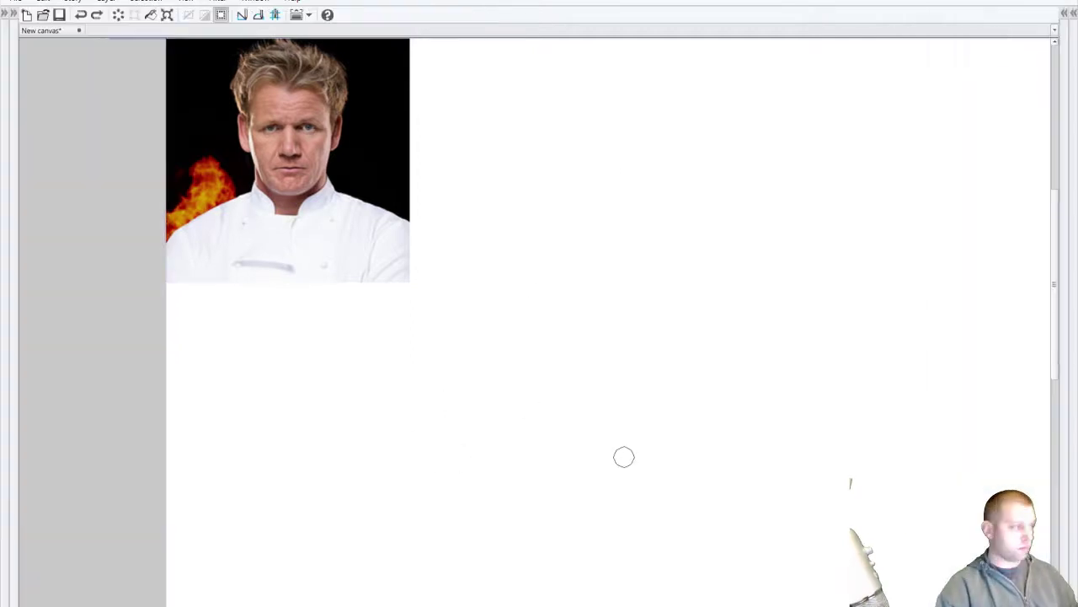
# Step: Sketch an ellipse for the round top of the head
pyautogui.moveTo(524, 292)
pyautogui.mouseDown()
pyautogui.moveTo(589, 272)
pyautogui.moveTo(757, 262)
pyautogui.mouseUp()
pyautogui.hotkey('ctrl', 'z')
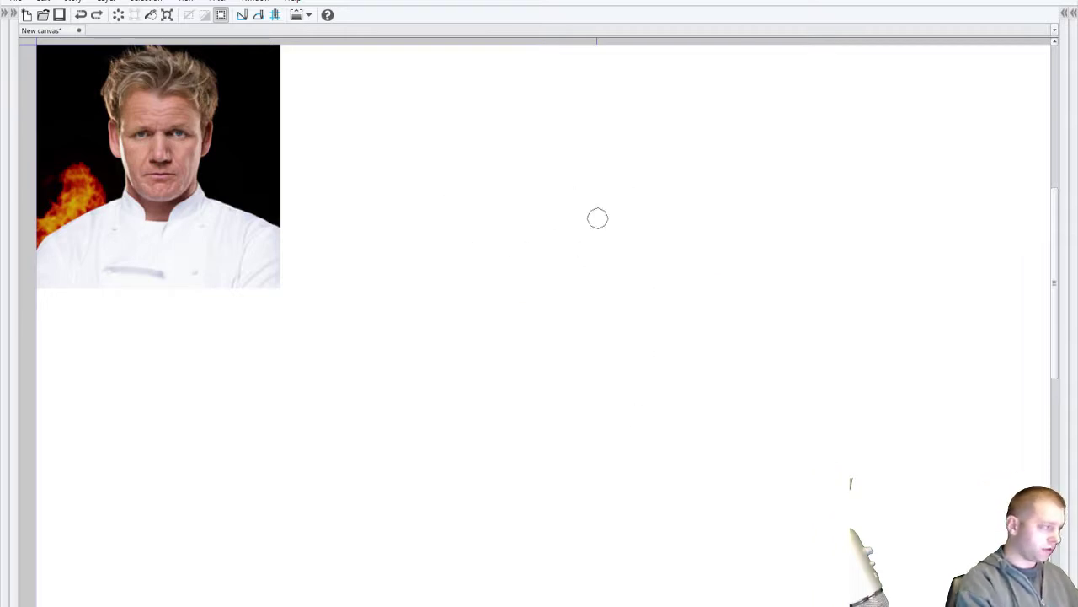
pyautogui.moveTo(454, 243)
pyautogui.mouseDown()
pyautogui.moveTo(644, 118)
pyautogui.moveTo(710, 368)
pyautogui.moveTo(484, 324)
pyautogui.moveTo(699, 137)
pyautogui.mouseUp()
pyautogui.moveTo(758, 283)
pyautogui.mouseDown()
pyautogui.moveTo(618, 96)
pyautogui.moveTo(443, 278)
pyautogui.mouseUp()
pyautogui.moveTo(615, 114)
pyautogui.mouseDown()
pyautogui.moveTo(529, 364)
pyautogui.moveTo(446, 169)
pyautogui.mouseUp()
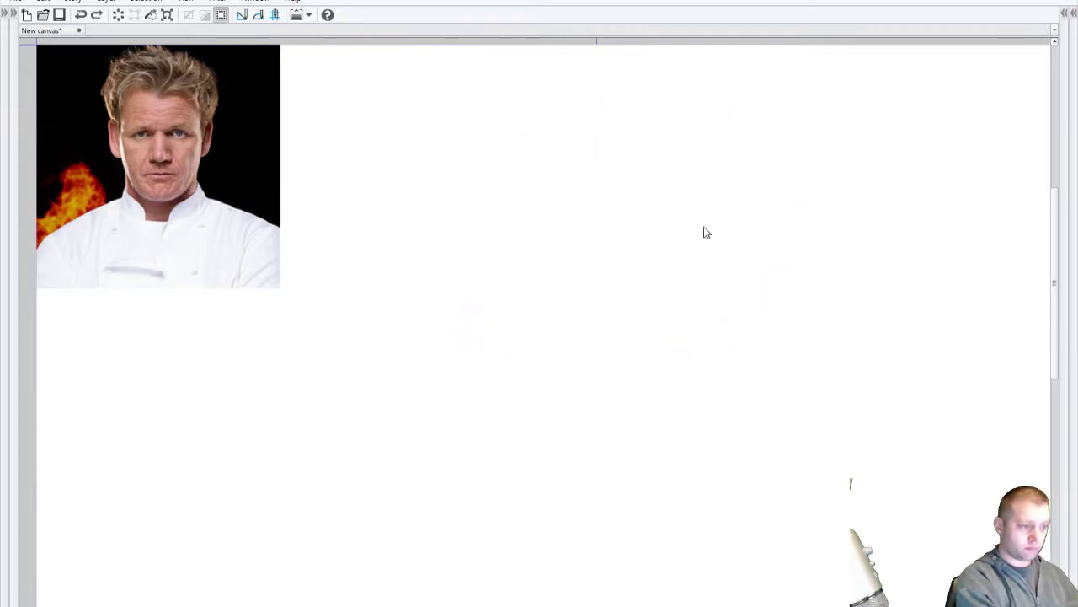
pyautogui.moveTo(496, 257)
pyautogui.mouseDown()
pyautogui.moveTo(681, 112)
pyautogui.moveTo(506, 186)
pyautogui.moveTo(601, 128)
pyautogui.mouseUp()
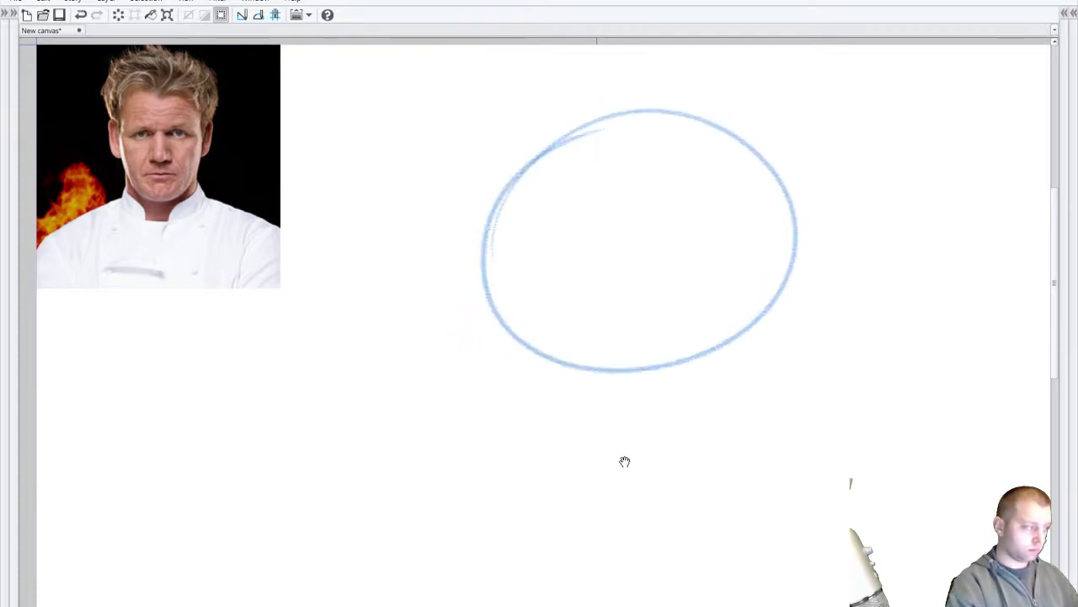
# Step: Draw the left and right face sides down to a curved chin, reinforcing the outline
pyautogui.moveTo(486, 288); pyautogui.dragTo(531, 505)
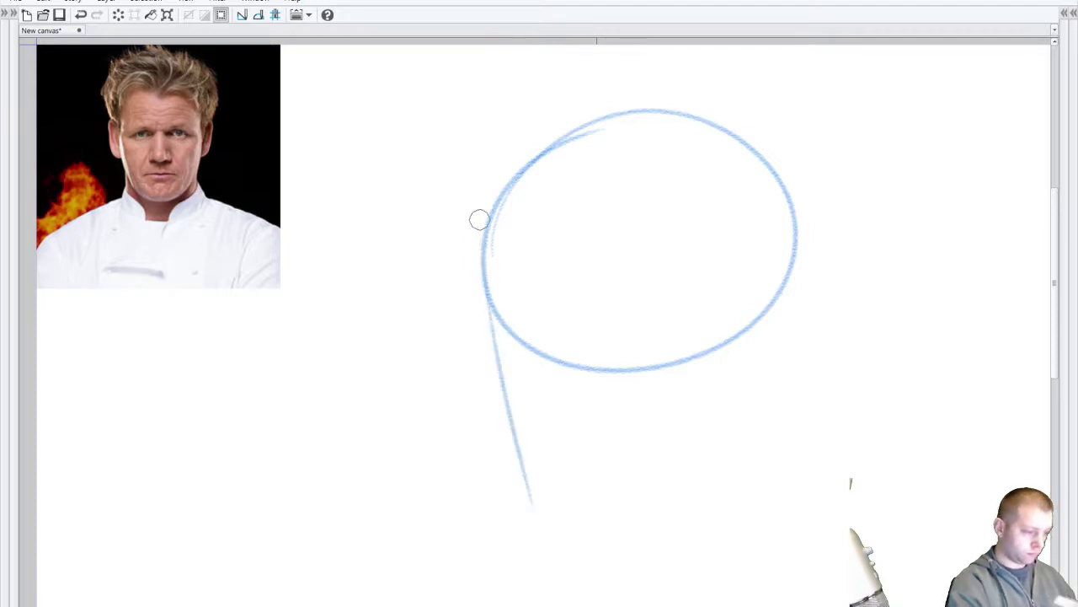
pyautogui.moveTo(802, 246); pyautogui.dragTo(776, 392)
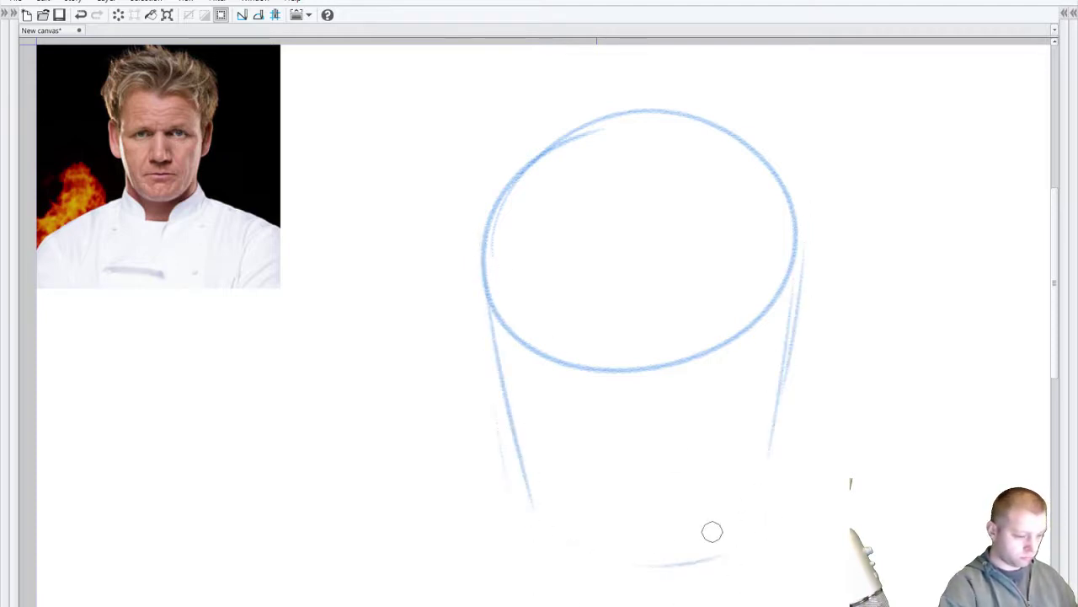
pyautogui.moveTo(530, 500)
pyautogui.mouseDown()
pyautogui.moveTo(648, 568)
pyautogui.moveTo(762, 516)
pyautogui.mouseUp()
pyautogui.moveTo(801, 261); pyautogui.dragTo(743, 523)
pyautogui.moveTo(488, 244); pyautogui.dragTo(548, 539)
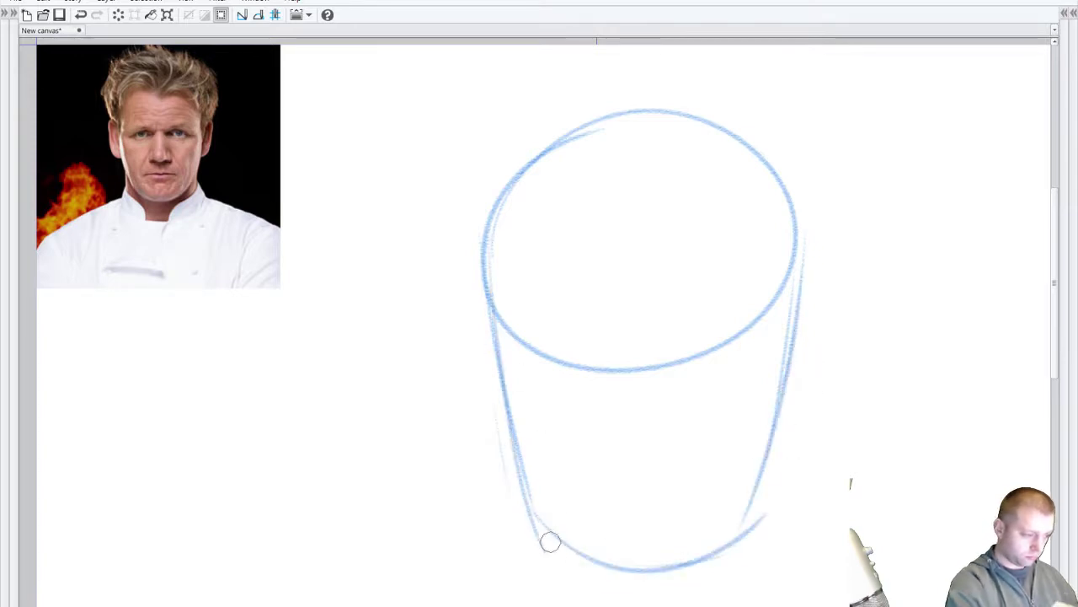
pyautogui.moveTo(476, 362); pyautogui.dragTo(577, 126)
pyautogui.moveTo(792, 284); pyautogui.dragTo(743, 530)
pyautogui.moveTo(520, 520); pyautogui.dragTo(746, 549)
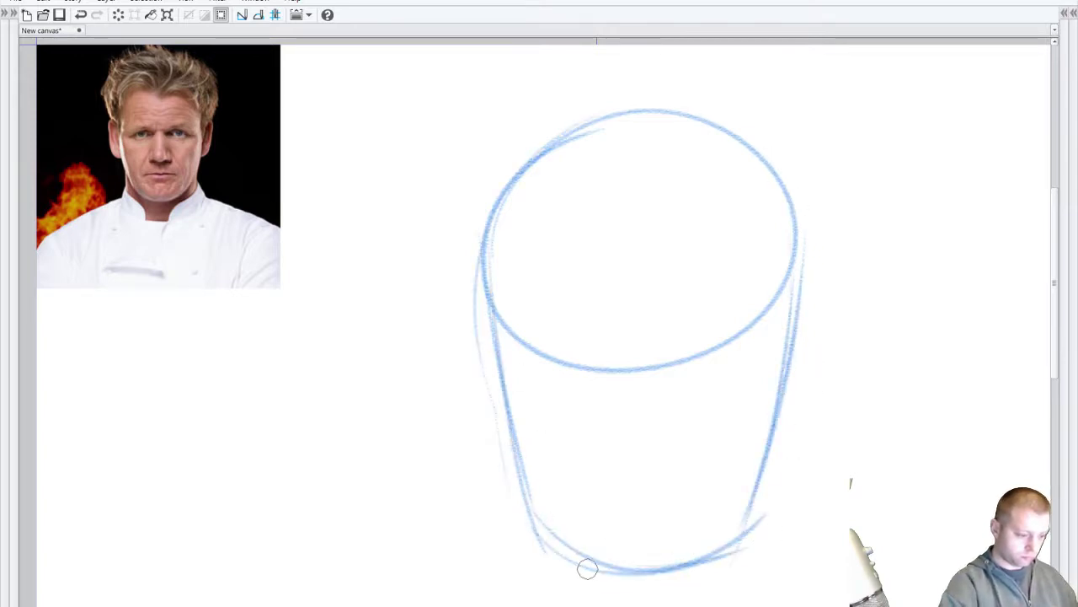
pyautogui.moveTo(585, 567); pyautogui.dragTo(758, 563)
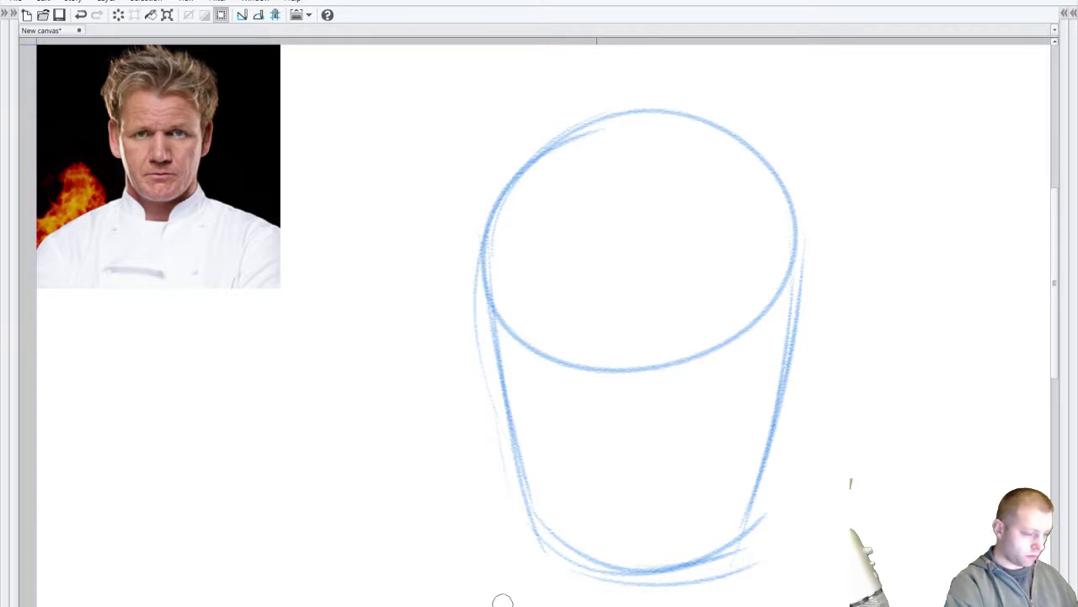
# Step: Add faint lower-left and lower-right jaw lines below the chin
pyautogui.moveTo(512, 452); pyautogui.dragTo(503, 562)
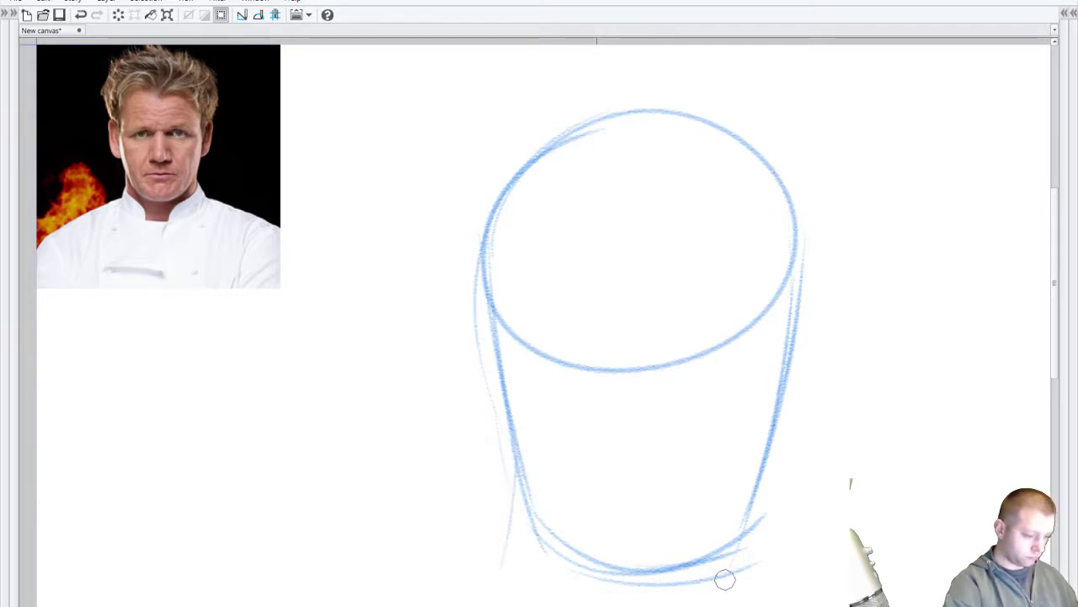
pyautogui.hotkey('ctrl', 'z')
pyautogui.moveTo(517, 487); pyautogui.dragTo(510, 563)
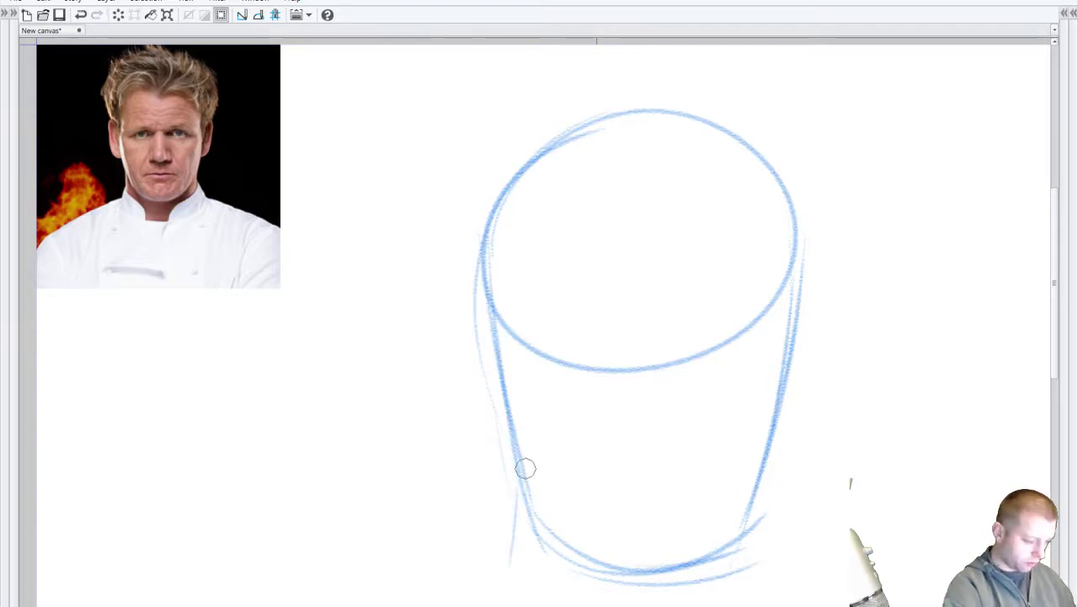
pyautogui.moveTo(779, 538); pyautogui.dragTo(765, 481)
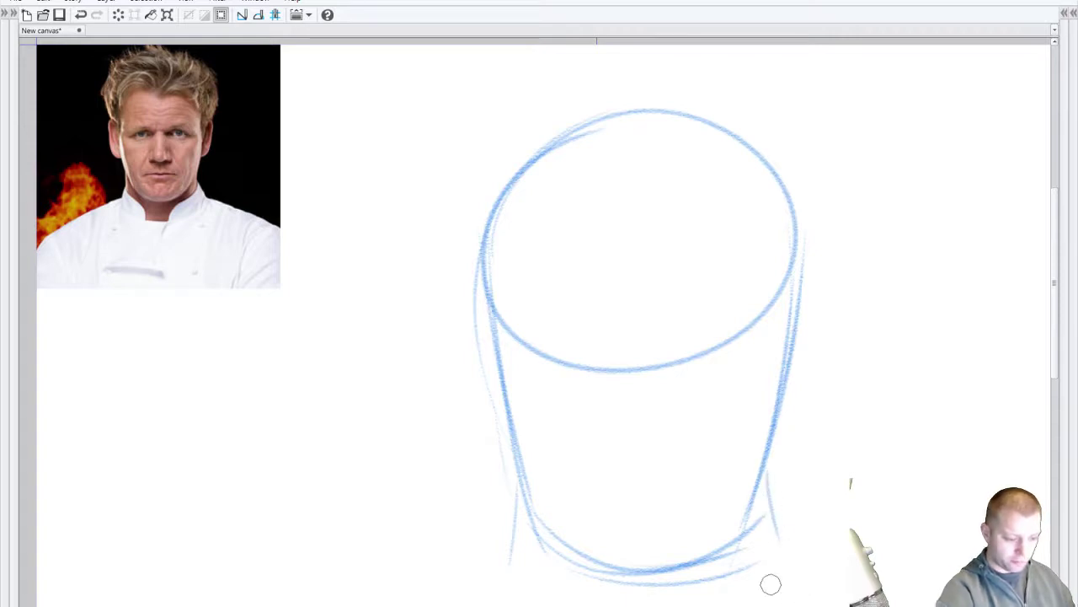
pyautogui.hotkey('ctrl', 'z')
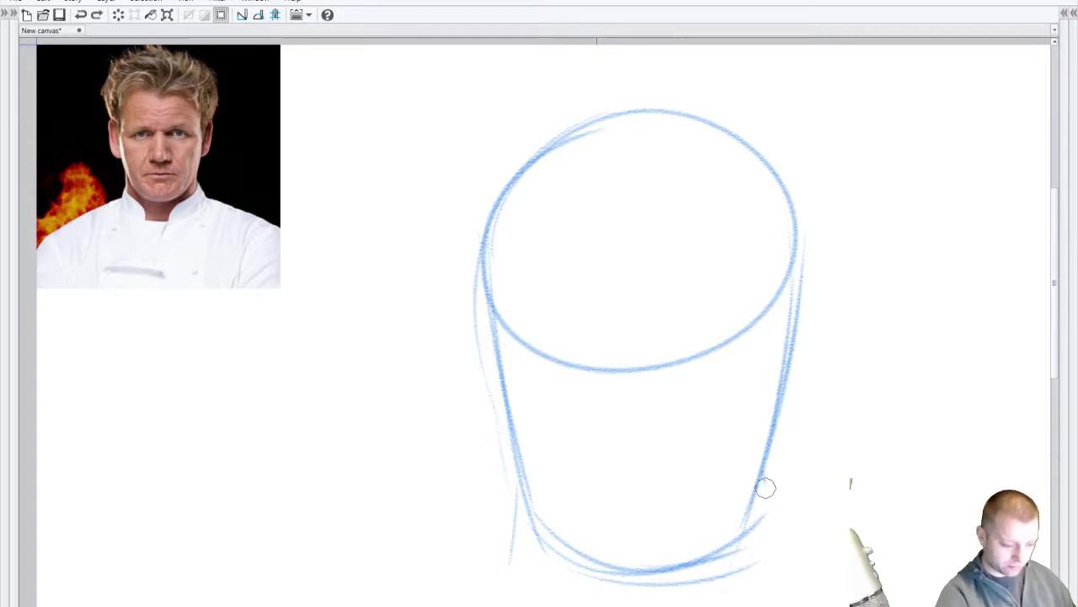
pyautogui.moveTo(761, 487); pyautogui.dragTo(779, 560)
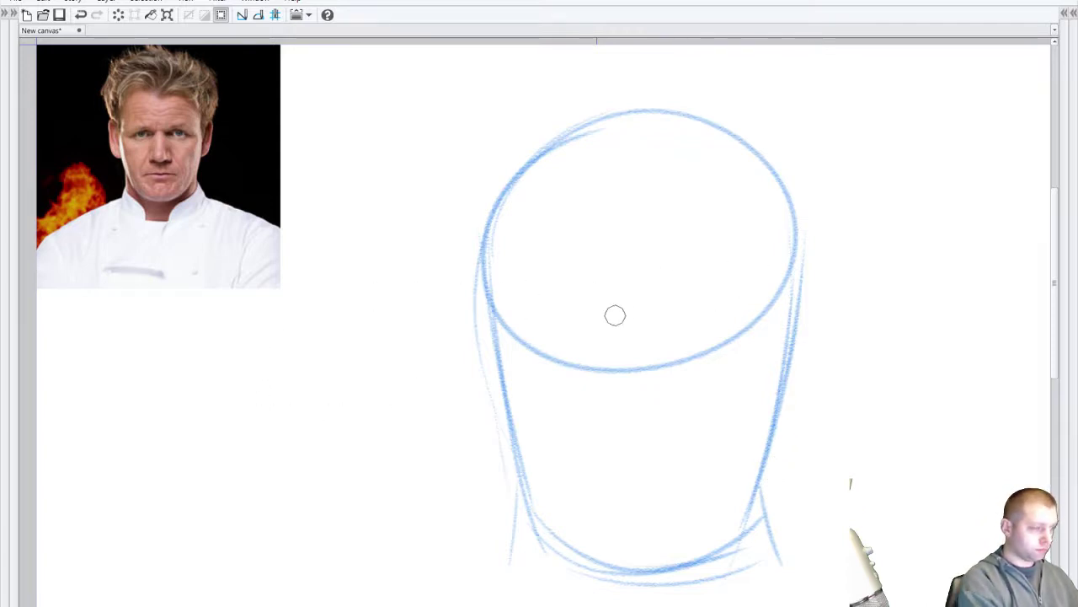
# Step: Draw a long horizontal guide across the head after several retries
pyautogui.moveTo(657, 339); pyautogui.dragTo(792, 337)
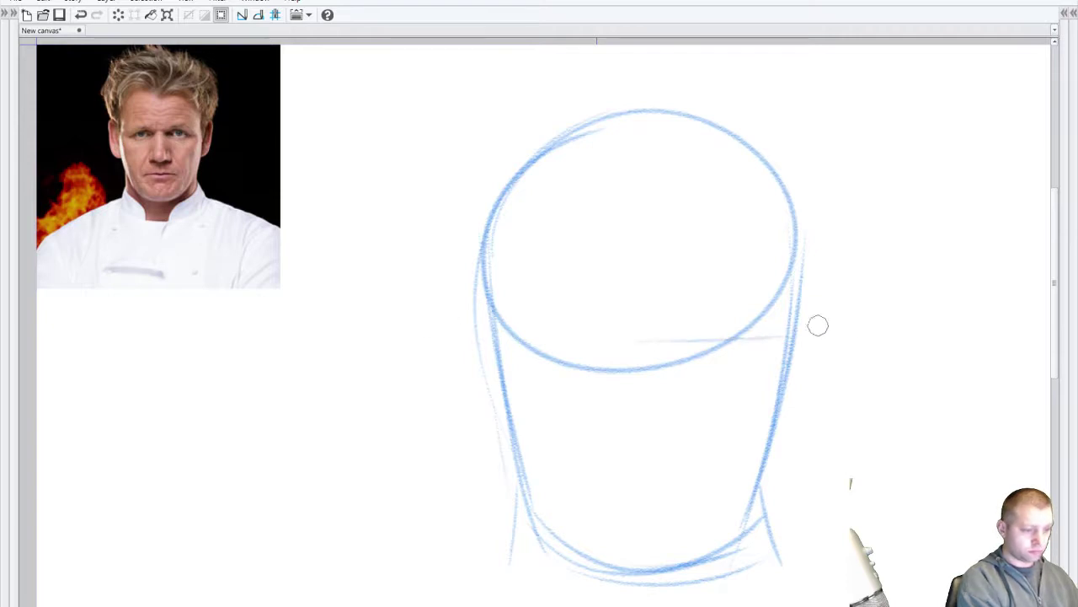
pyautogui.hotkey('ctrl', 'z')
pyautogui.moveTo(450, 337)
pyautogui.mouseDown()
pyautogui.moveTo(606, 339)
pyautogui.moveTo(868, 316)
pyautogui.mouseUp()
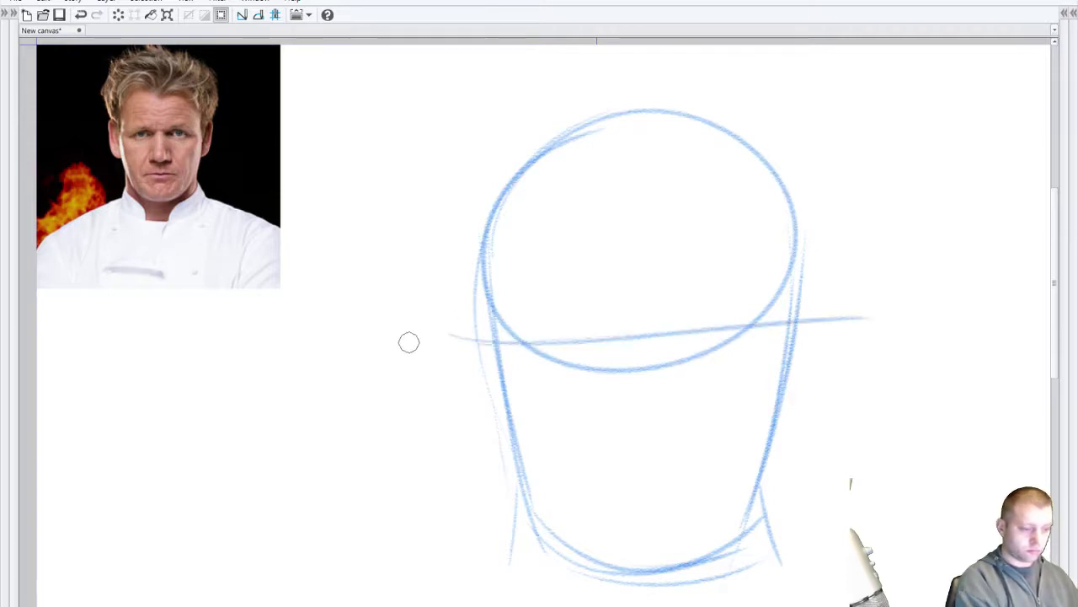
pyautogui.hotkey('ctrl', 'z')
pyautogui.moveTo(447, 336); pyautogui.dragTo(843, 301)
pyautogui.hotkey('ctrl', 'z')
pyautogui.moveTo(446, 354); pyautogui.dragTo(794, 352)
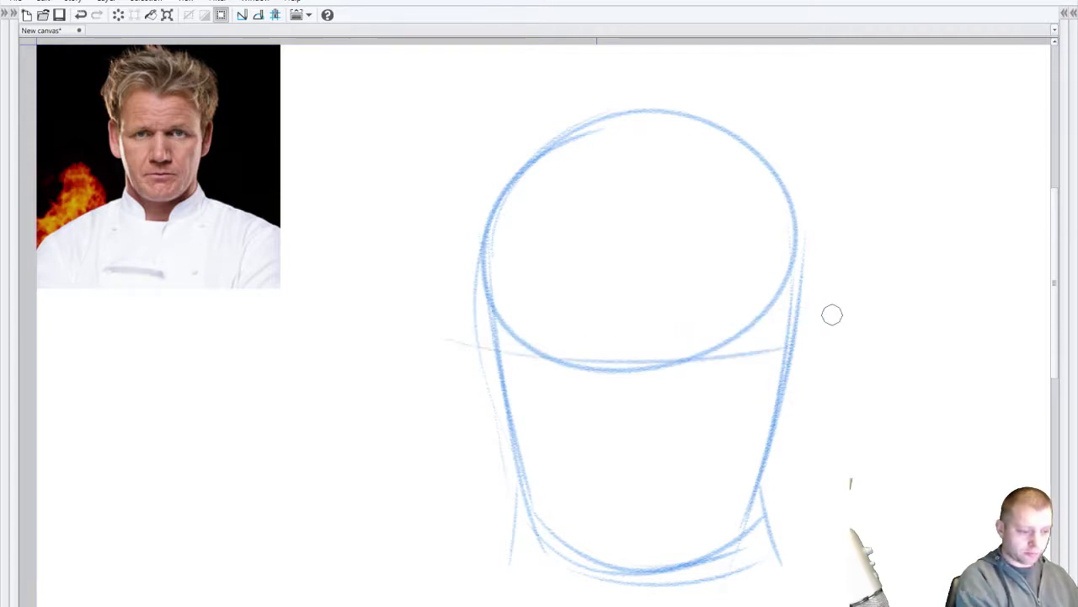
pyautogui.hotkey('ctrl', 'z')
pyautogui.moveTo(433, 344); pyautogui.dragTo(891, 303)
pyautogui.hotkey('ctrl', 'z')
pyautogui.moveTo(413, 331); pyautogui.dragTo(819, 313)
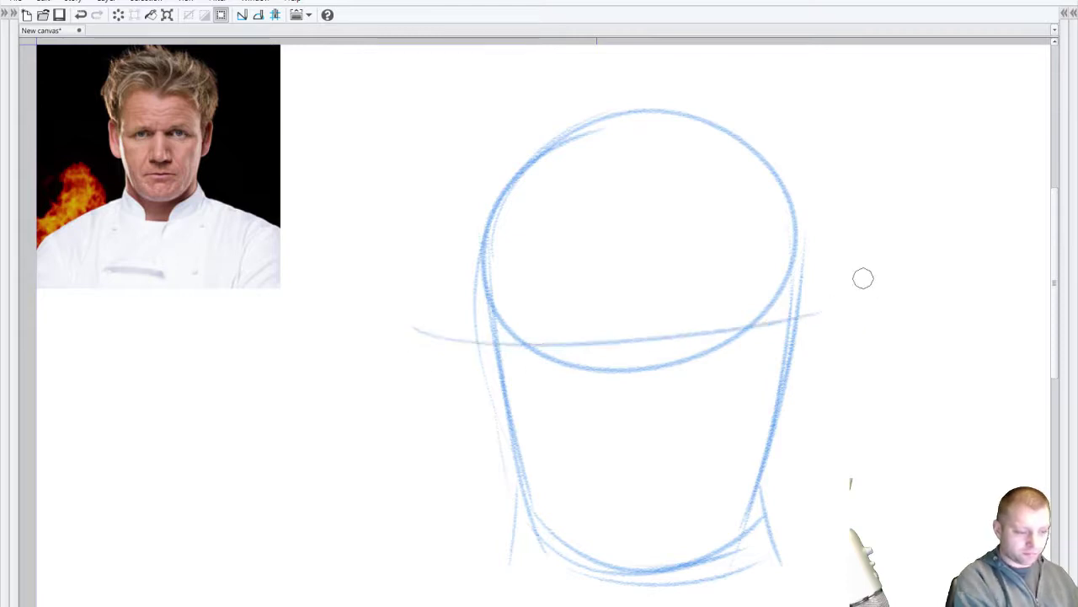
# Step: Sketch a vertical centre line, then remove it along with the horizontal guide
pyautogui.moveTo(634, 171); pyautogui.dragTo(651, 522)
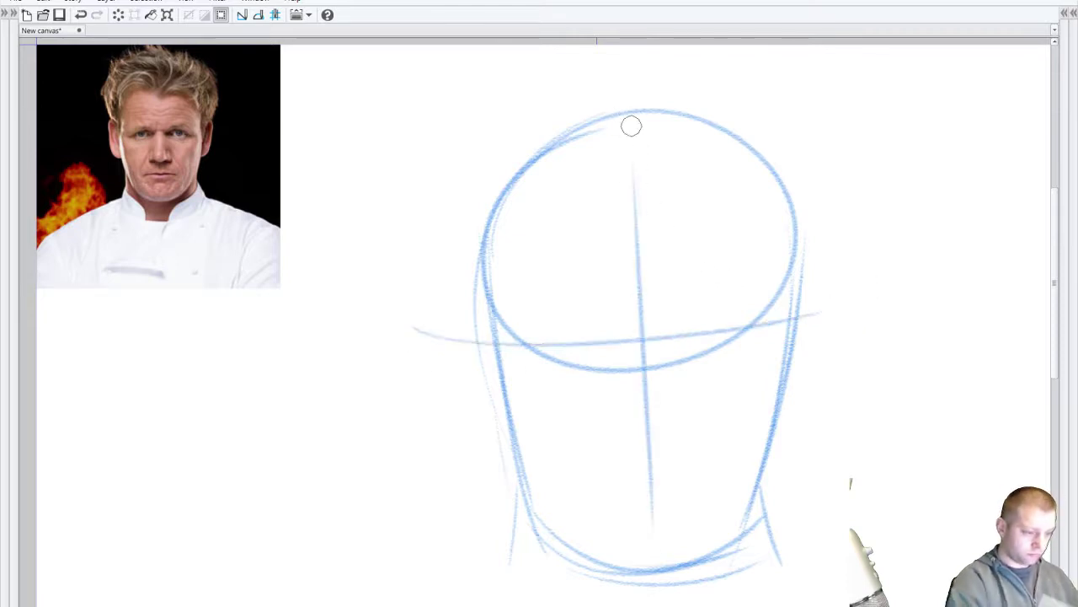
pyautogui.moveTo(631, 123); pyautogui.dragTo(648, 506)
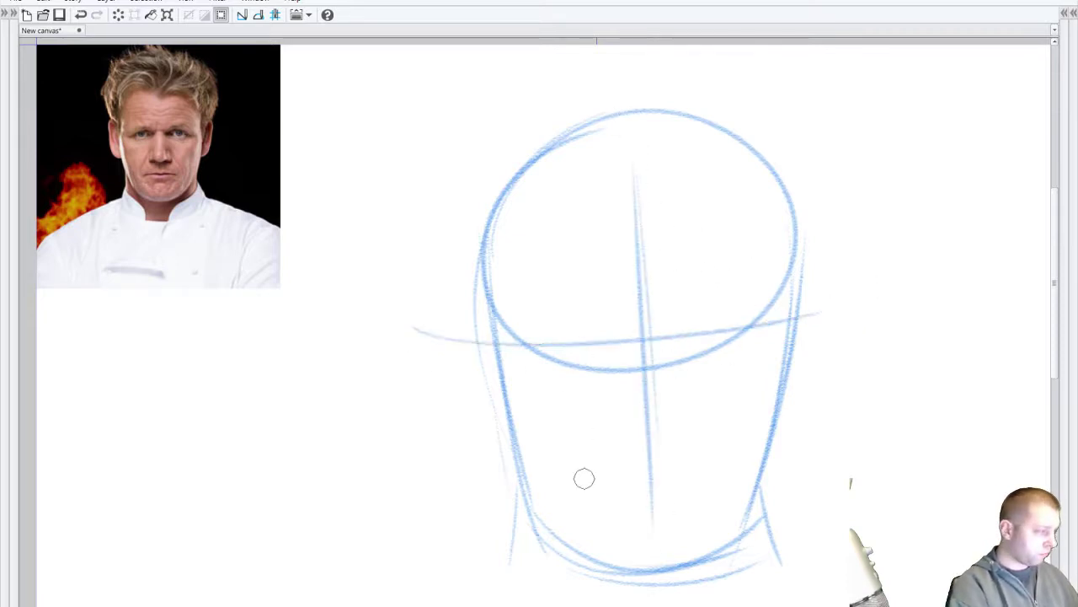
pyautogui.hotkey('ctrl', 'z')
pyautogui.hotkey('ctrl', 'z')
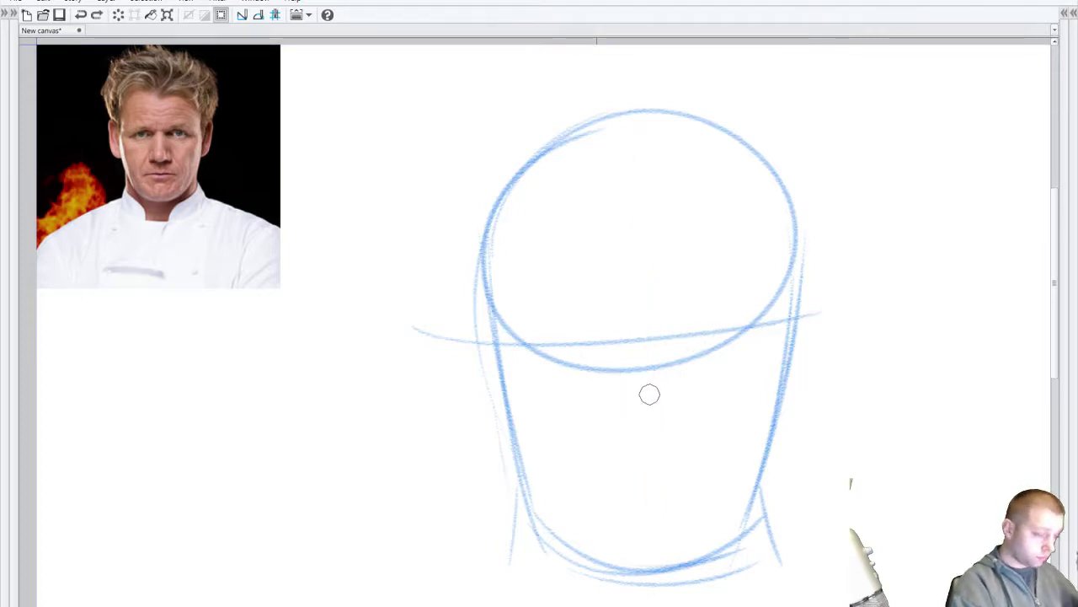
pyautogui.hotkey('ctrl', 'z')
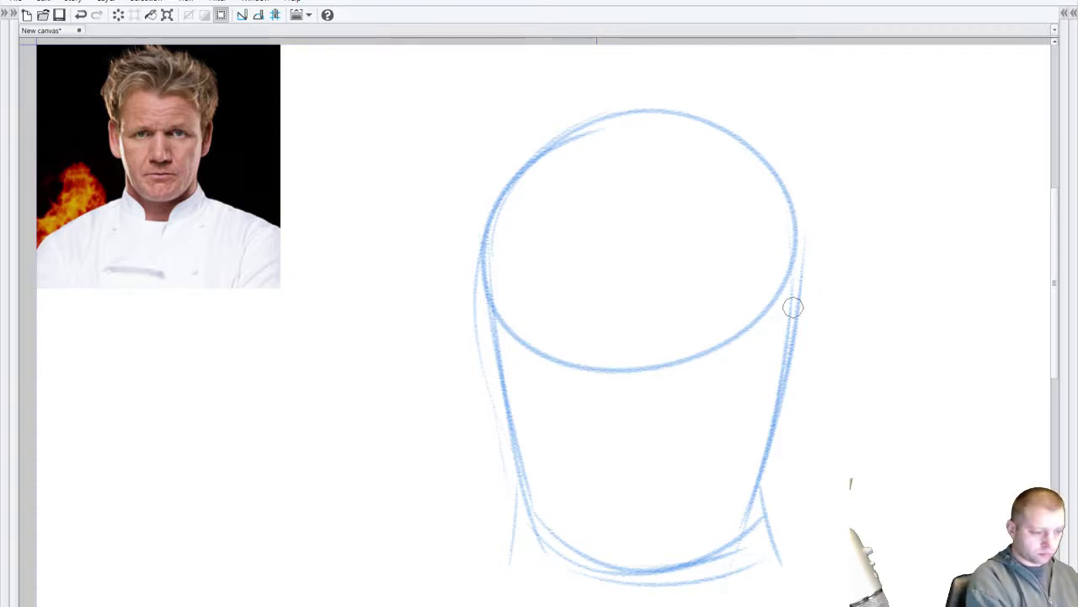
# Step: Redraw the horizontal guide and a vertical centre line from crown to chin
pyautogui.moveTo(860, 299); pyautogui.dragTo(429, 318)
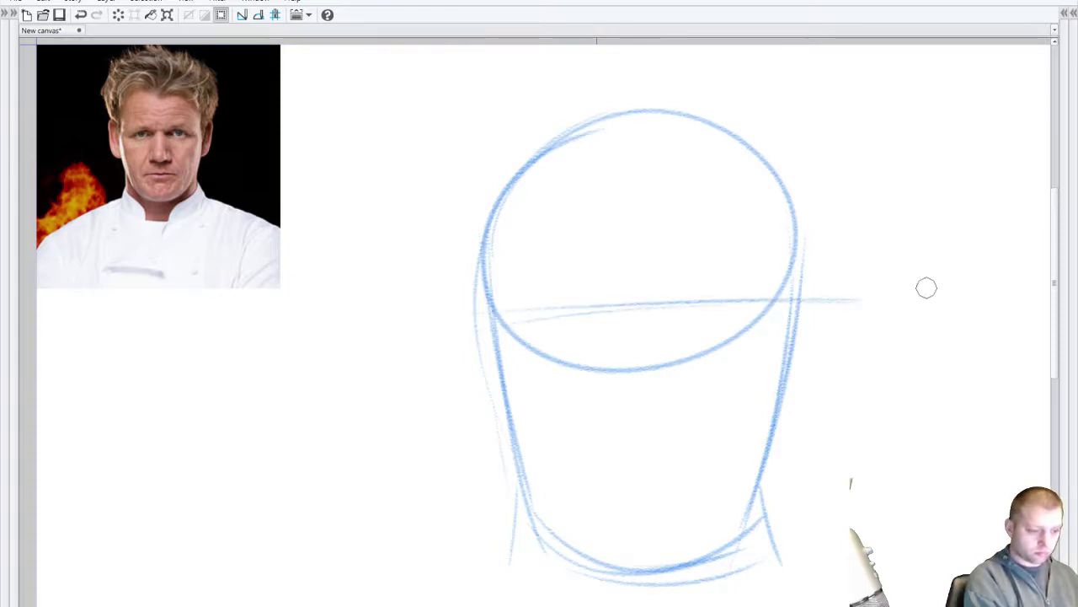
pyautogui.moveTo(638, 460); pyautogui.dragTo(651, 552)
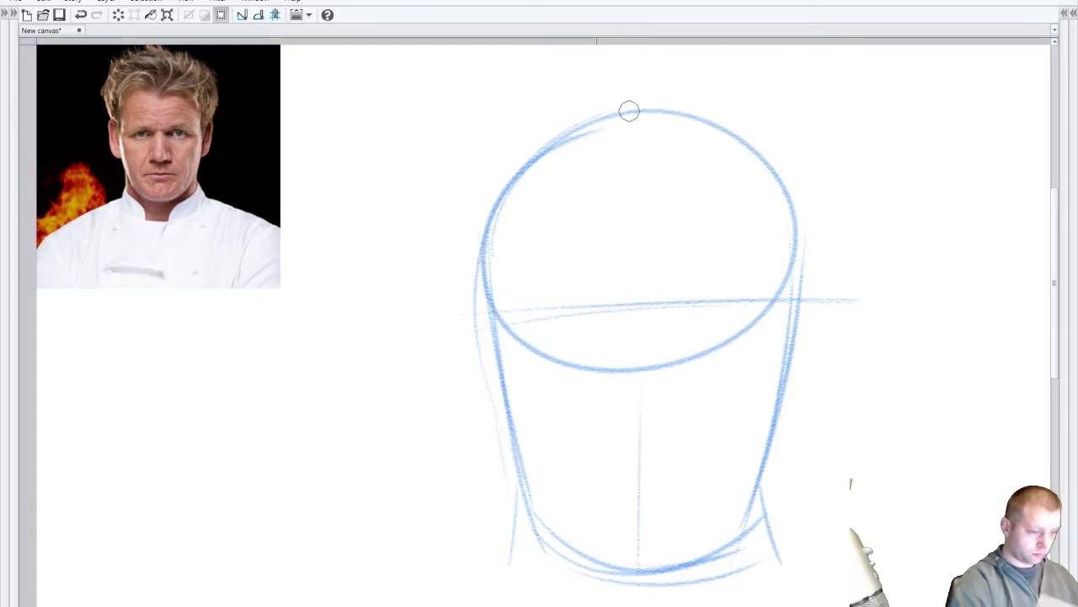
pyautogui.moveTo(631, 111); pyautogui.dragTo(656, 564)
pyautogui.hotkey('ctrl', 'z')
pyautogui.hotkey('ctrl', 'z')
pyautogui.moveTo(644, 118); pyautogui.dragTo(662, 476)
pyautogui.hotkey('ctrl', 'z')
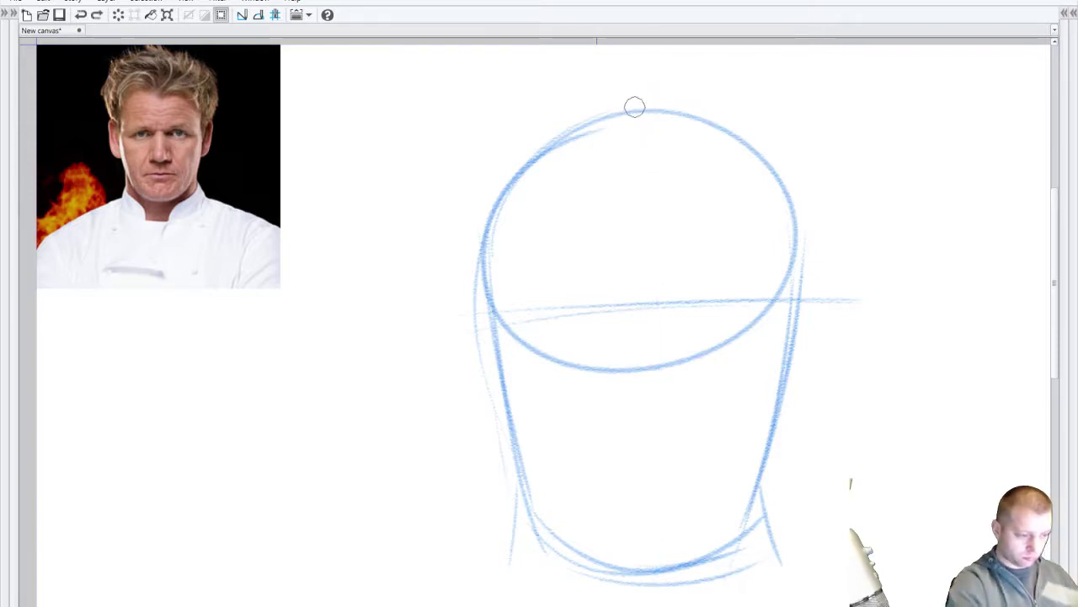
pyautogui.moveTo(638, 127); pyautogui.dragTo(659, 535)
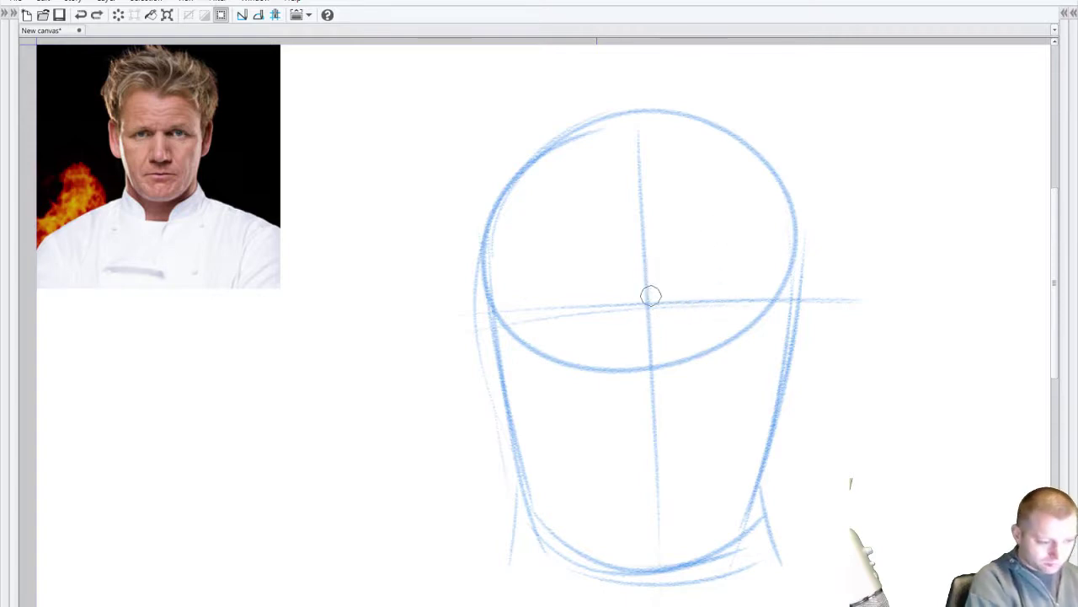
# Step: Mark where the guides cross and bring the side panels back
pyautogui.moveTo(651, 295)
pyautogui.mouseDown()
pyautogui.moveTo(633, 296)
pyautogui.moveTo(670, 295)
pyautogui.mouseUp()
pyautogui.hotkey('ctrl', 'z')
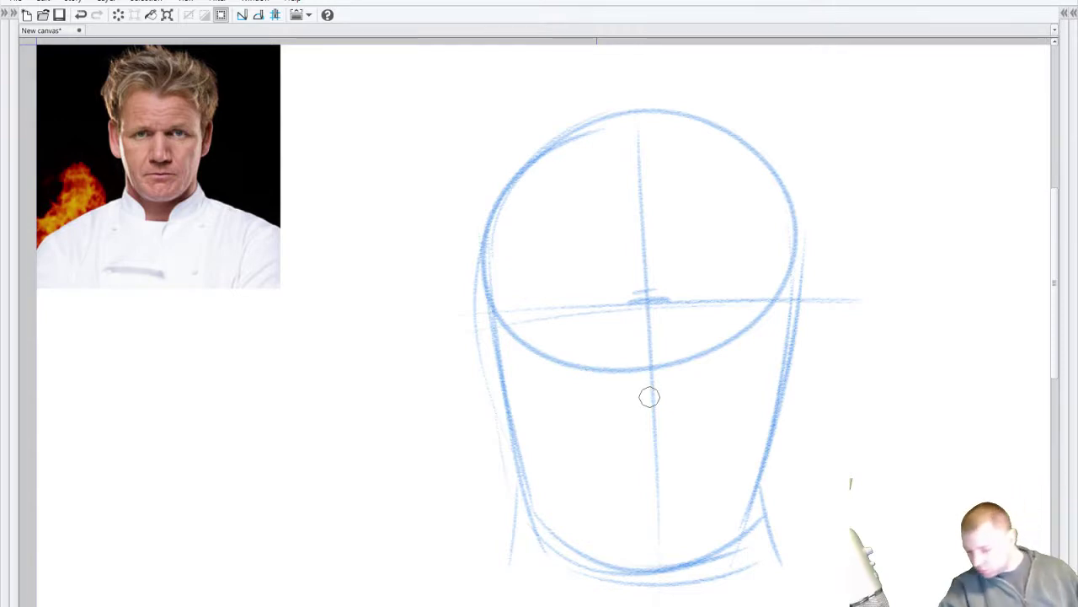
pyautogui.press('Tab')
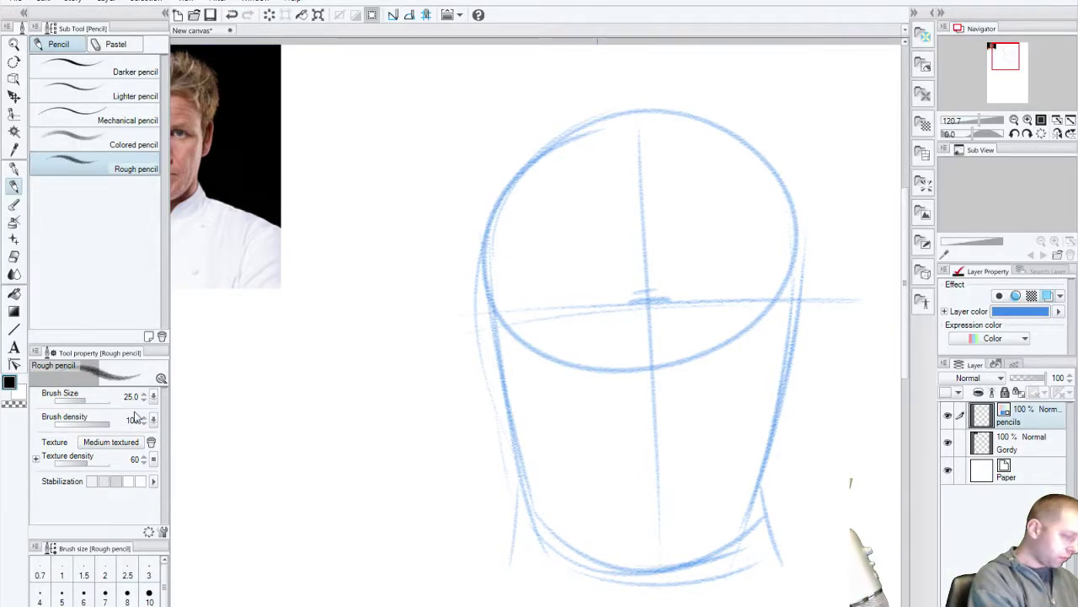
# Step: Try several pencil sizes and settle on a brush size of 14.1
pyautogui.click(95, 402)
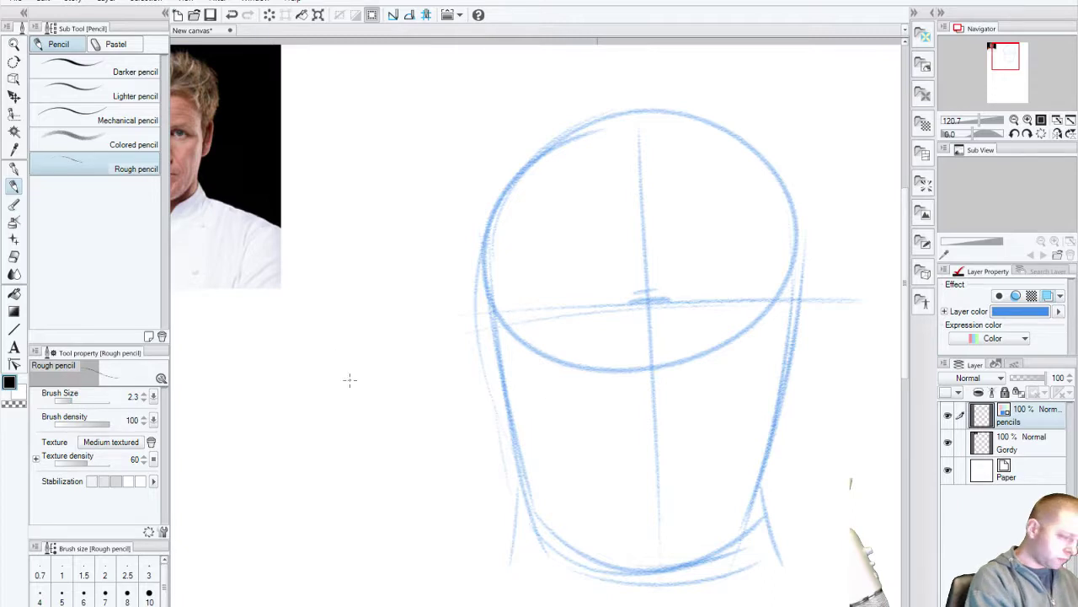
pyautogui.hotkey('ctrl', 'z')
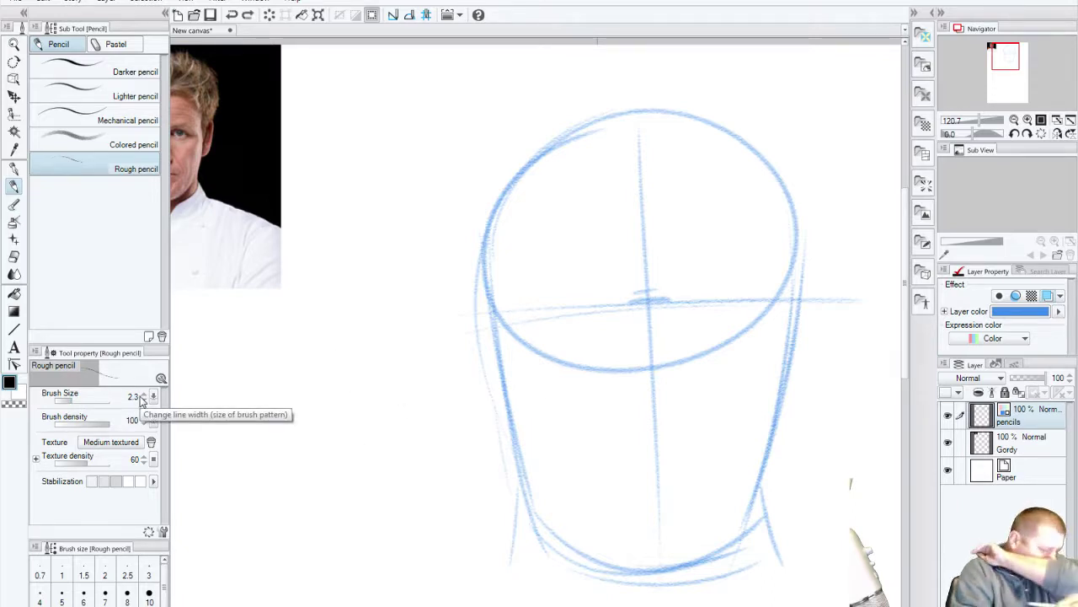
pyautogui.click(74, 401)
pyautogui.moveTo(260, 389)
pyautogui.mouseDown()
pyautogui.moveTo(349, 457)
pyautogui.moveTo(332, 531)
pyautogui.mouseUp()
pyautogui.hotkey('ctrl', 'z')
pyautogui.click(84, 402)
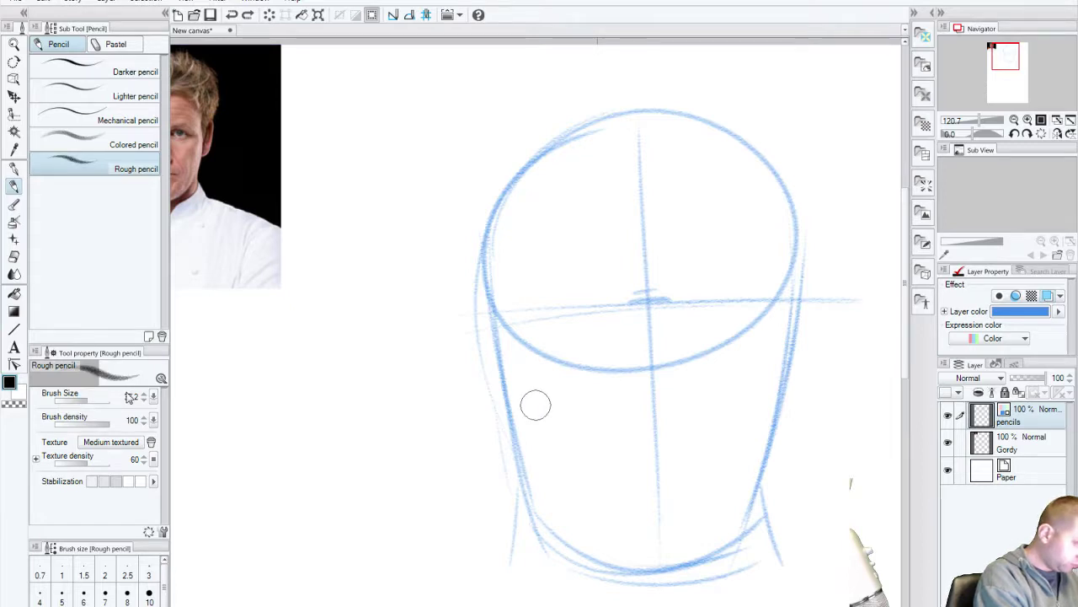
pyautogui.click(79, 402)
pyautogui.moveTo(249, 337); pyautogui.dragTo(337, 515)
pyautogui.hotkey('ctrl', 'z')
# Step: Test the Darker and Colored pencils with strokes that are undone afterwards
pyautogui.click(127, 71)
pyautogui.moveTo(265, 356)
pyautogui.mouseDown()
pyautogui.moveTo(391, 420)
pyautogui.moveTo(403, 594)
pyautogui.mouseUp()
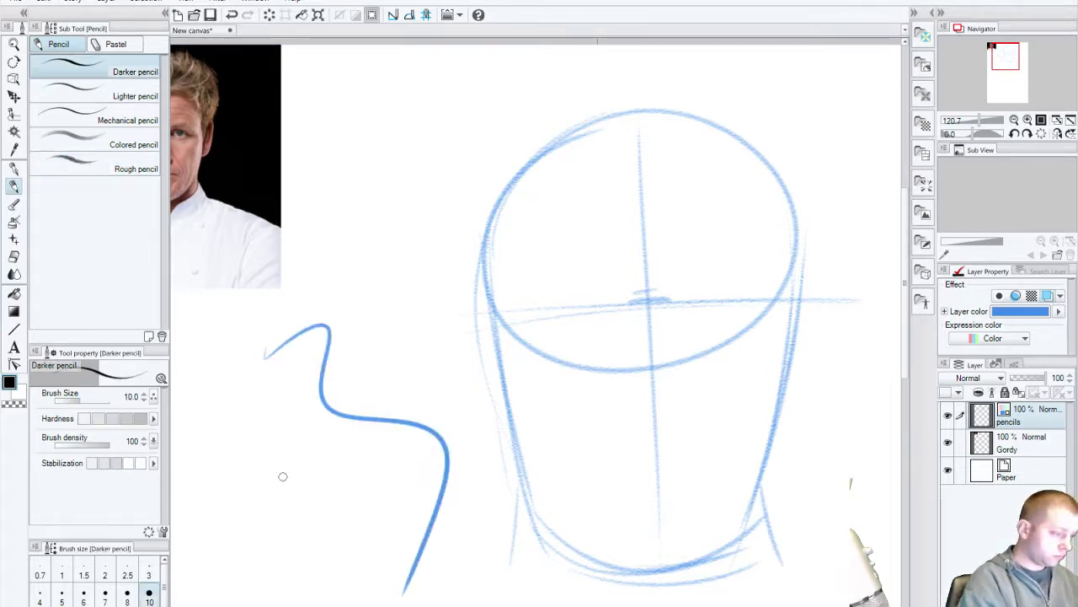
pyautogui.hotkey('ctrl', 'z')
pyautogui.click(131, 144)
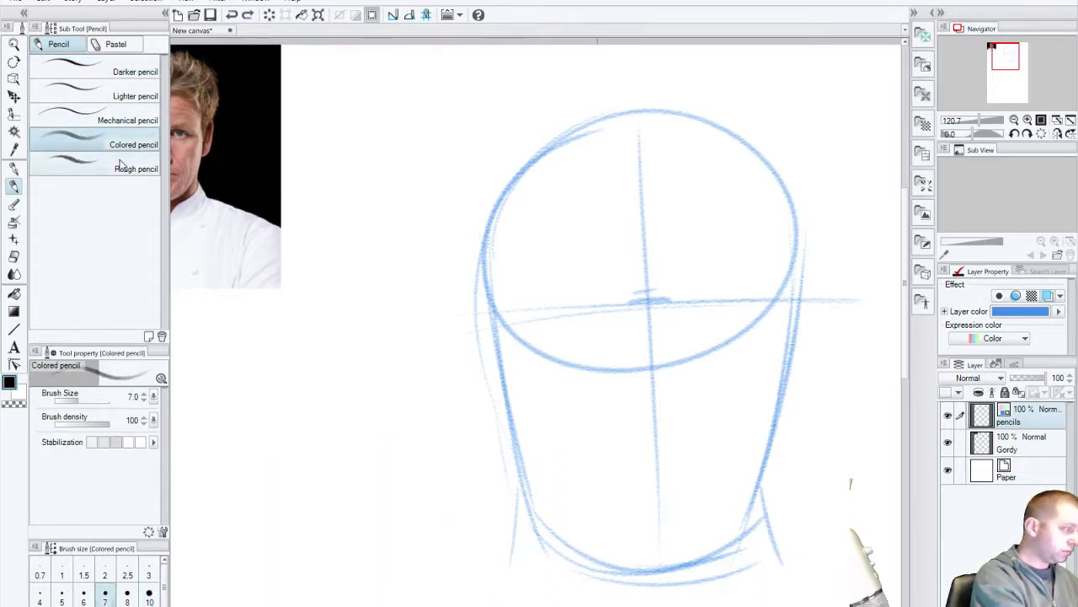
pyautogui.moveTo(226, 334)
pyautogui.mouseDown()
pyautogui.moveTo(321, 315)
pyautogui.moveTo(389, 600)
pyautogui.mouseUp()
pyautogui.hotkey('ctrl', 'z')
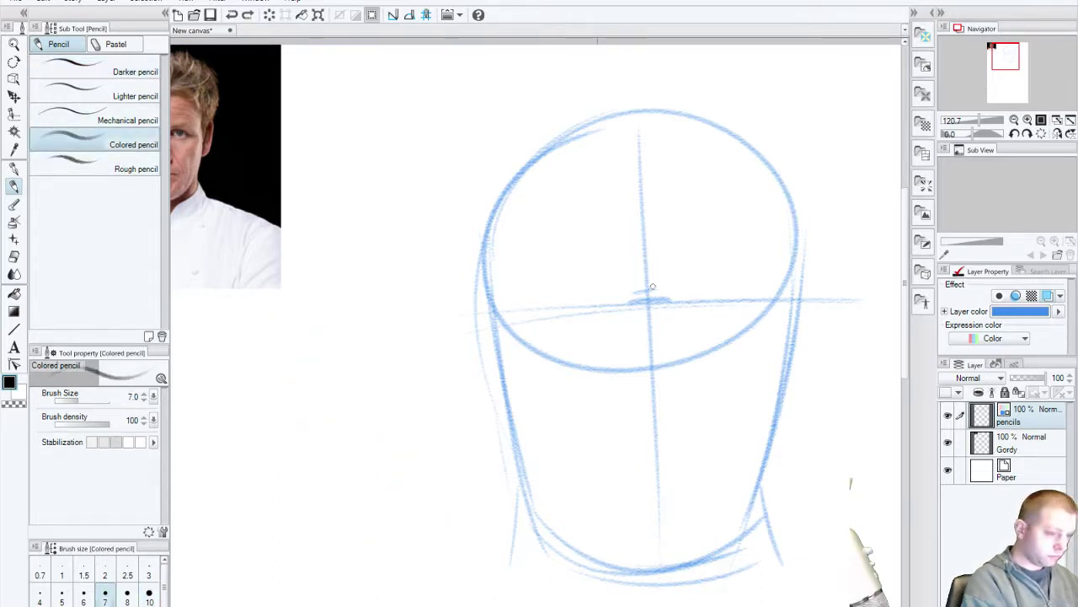
pyautogui.moveTo(680, 300); pyautogui.dragTo(633, 298)
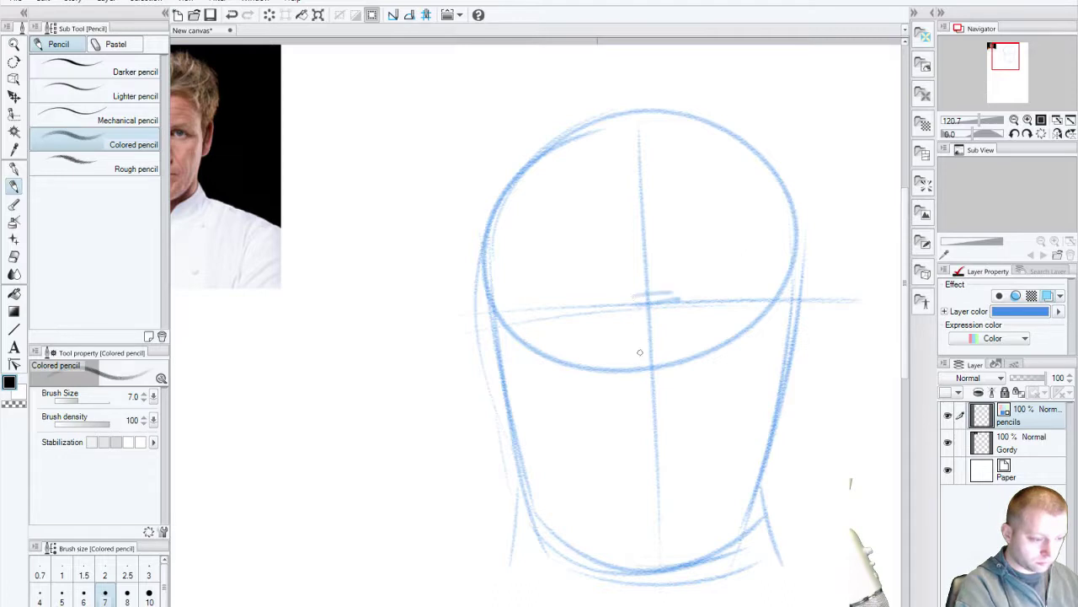
pyautogui.hotkey('ctrl', 'z')
pyautogui.hotkey('ctrl', 'z')
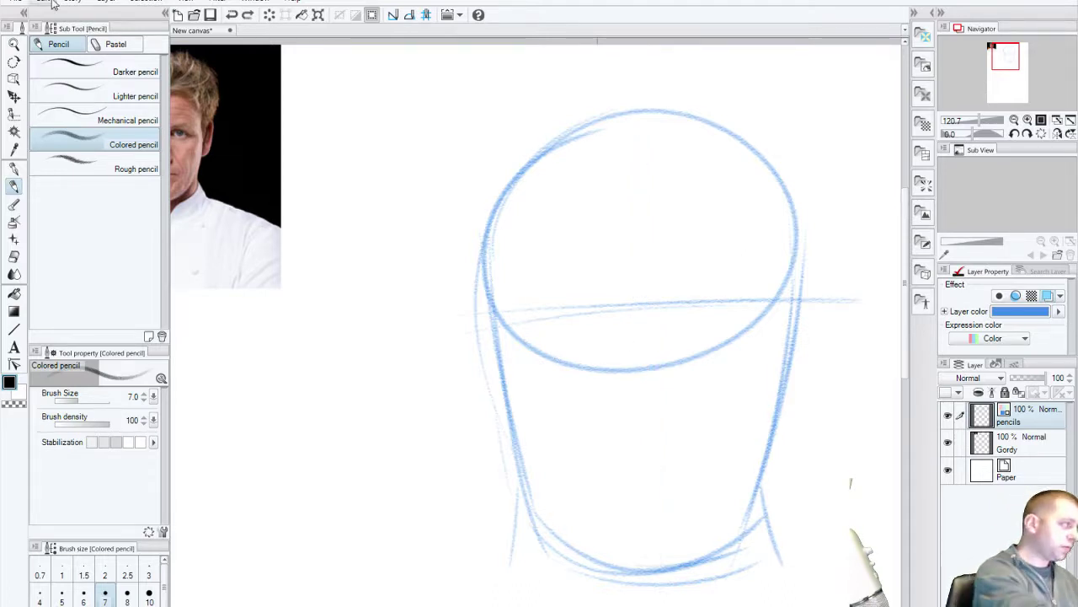
# Step: Redo the accidentally undone centre guide and return to the Rough pencil
pyautogui.click(43, 2)
pyautogui.click(67, 29)
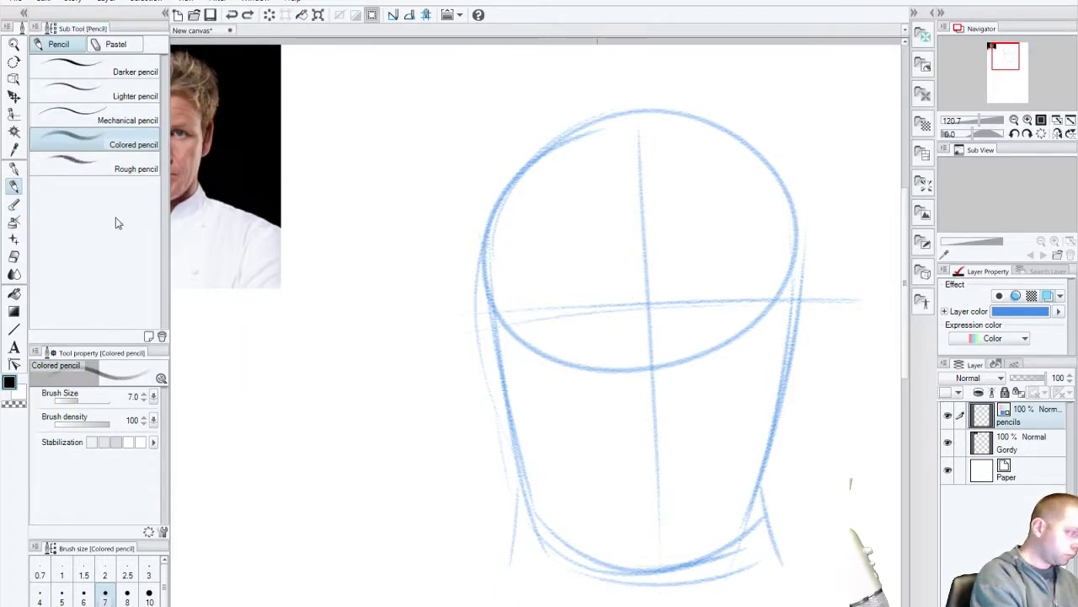
pyautogui.click(126, 168)
pyautogui.moveTo(455, 305)
pyautogui.mouseDown()
pyautogui.moveTo(520, 410)
pyautogui.moveTo(505, 490)
pyautogui.mouseUp()
pyautogui.hotkey('ctrl', 'z')
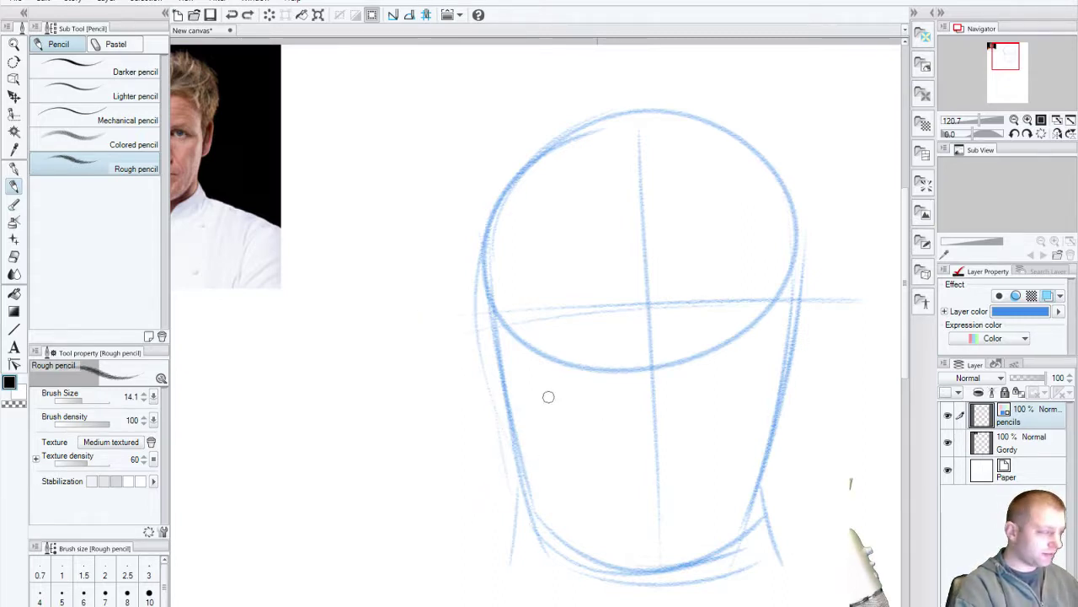
# Step: Move the Gordy photo layer down to the lower left, then reselect pencils and Rough pencil
pyautogui.click(1026, 444)
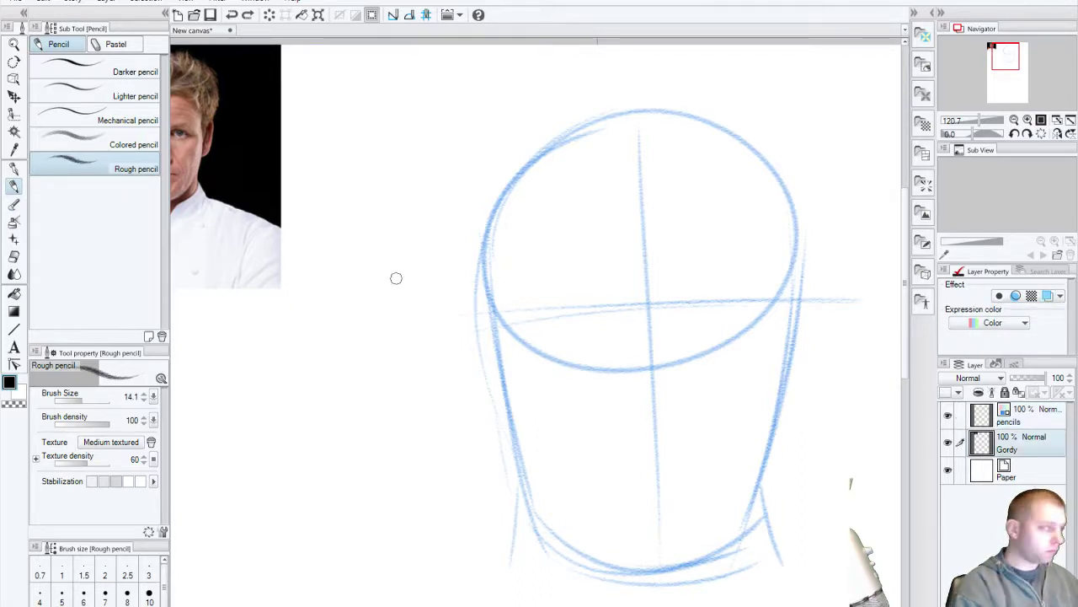
pyautogui.click(13, 96)
pyautogui.moveTo(251, 175); pyautogui.dragTo(397, 451)
pyautogui.click(1030, 417)
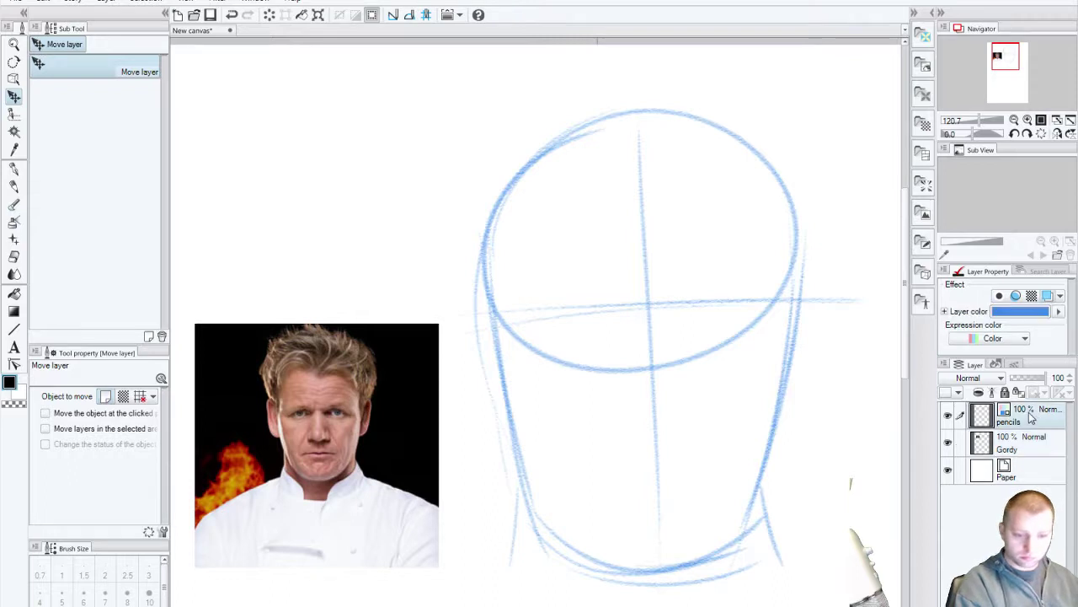
pyautogui.click(14, 185)
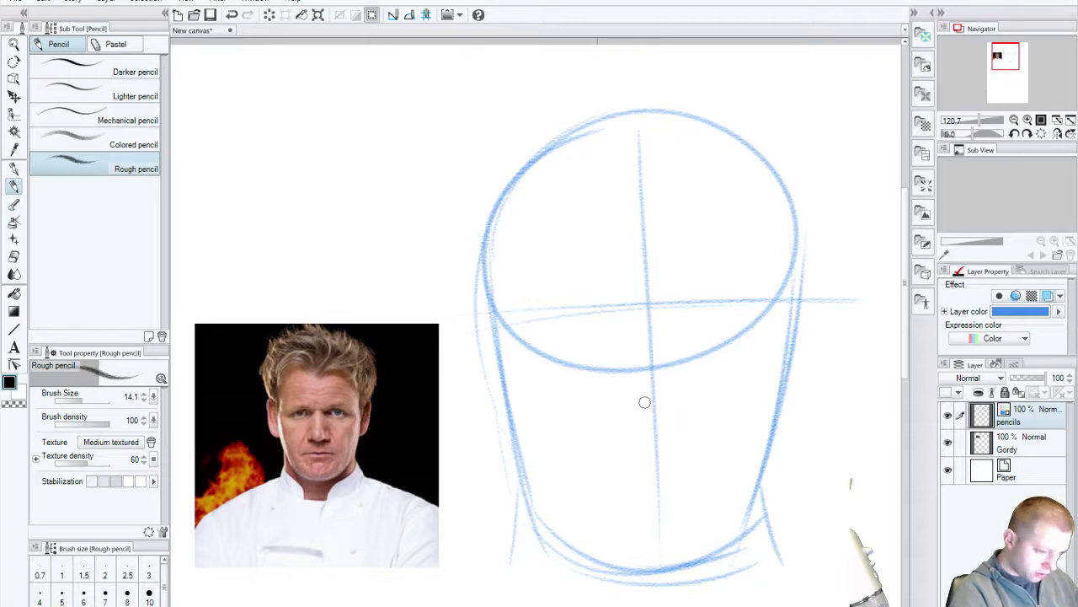
pyautogui.moveTo(644, 402); pyautogui.dragTo(668, 407)
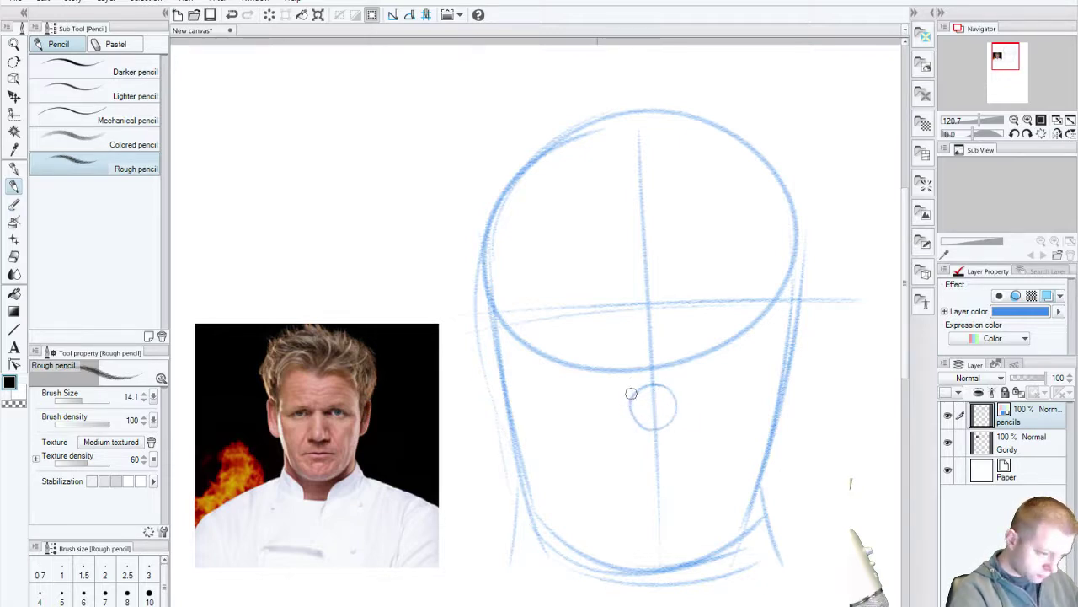
pyautogui.moveTo(631, 393); pyautogui.dragTo(637, 422)
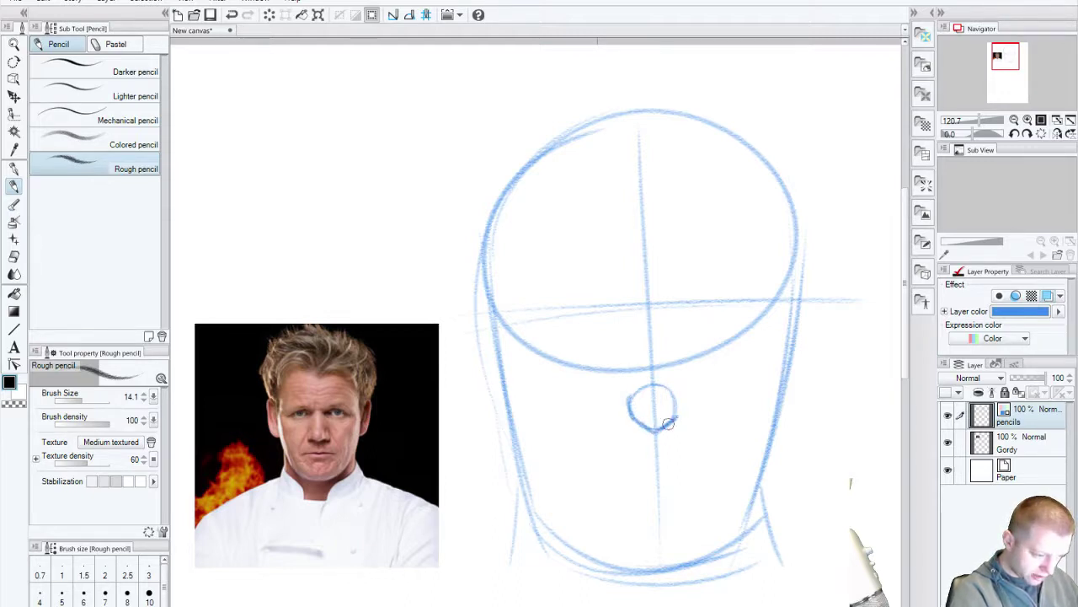
pyautogui.moveTo(677, 397); pyautogui.dragTo(671, 393)
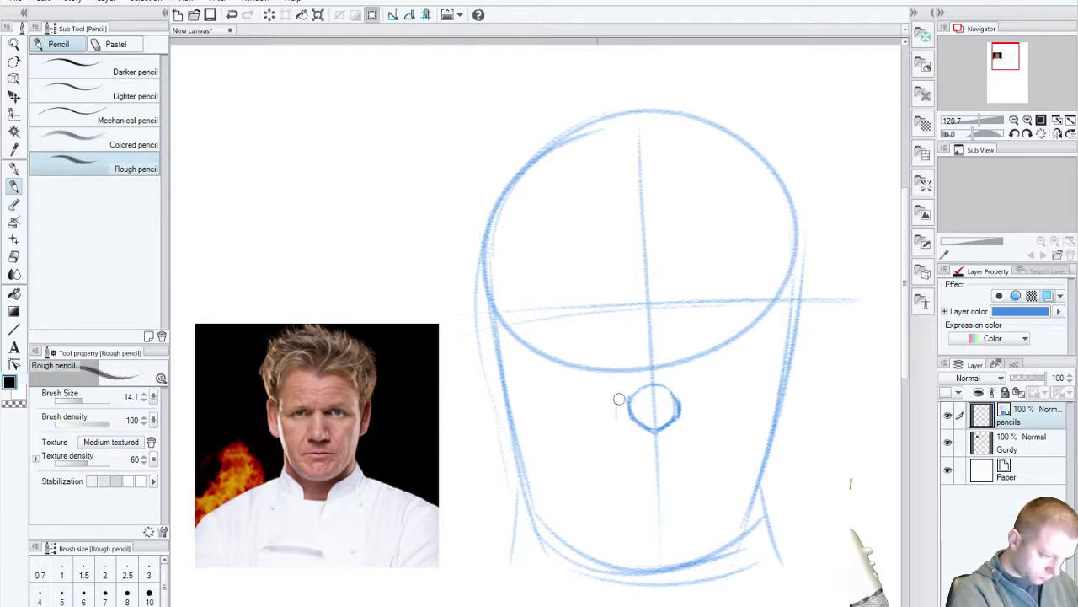
pyautogui.moveTo(617, 403); pyautogui.dragTo(617, 399)
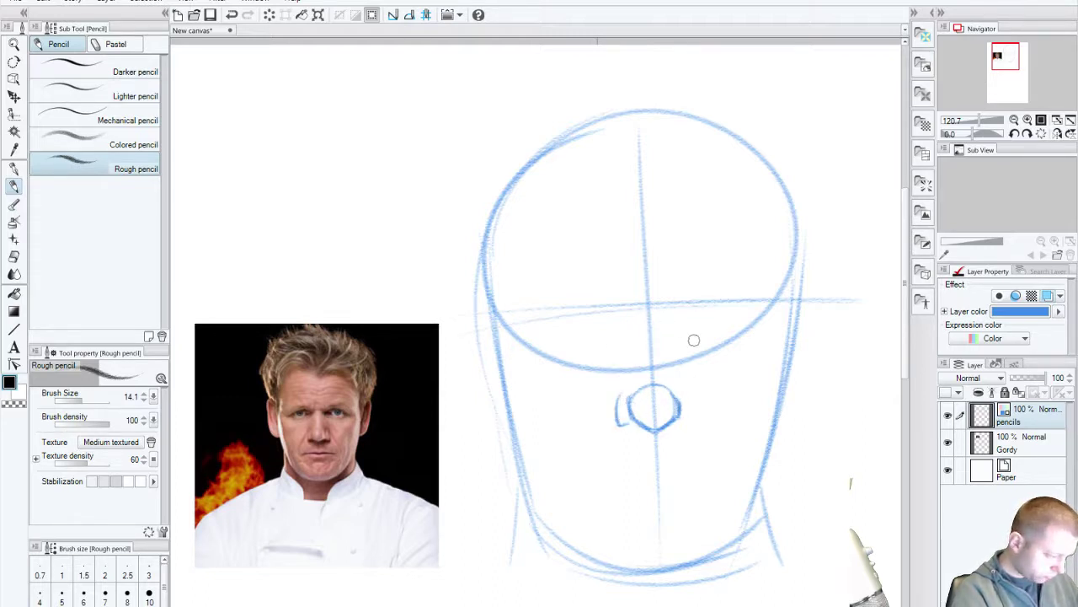
pyautogui.moveTo(681, 388); pyautogui.dragTo(688, 419)
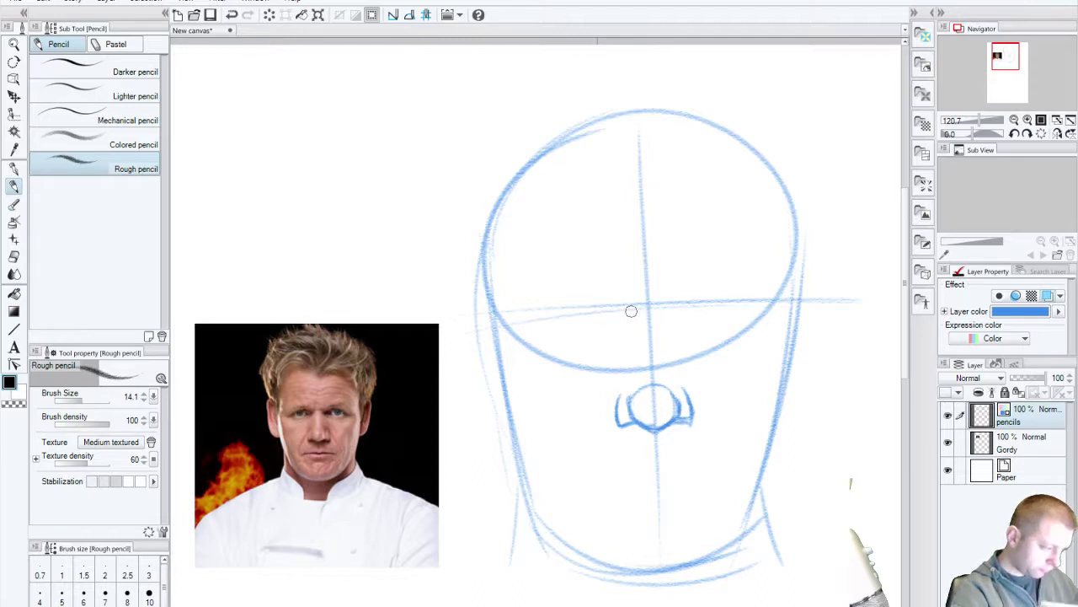
pyautogui.moveTo(624, 321); pyautogui.dragTo(621, 367)
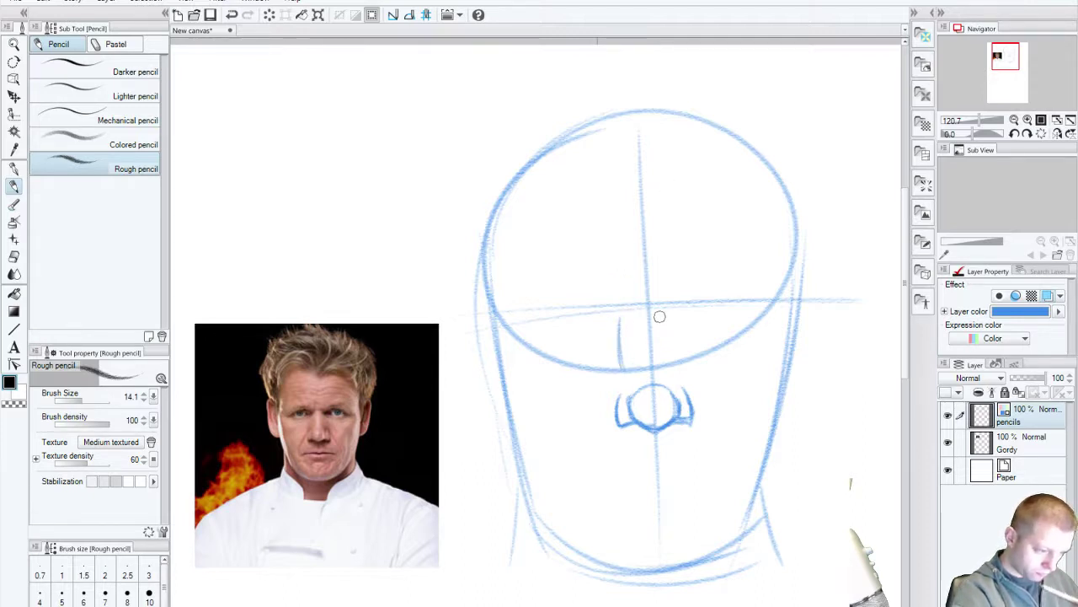
pyautogui.moveTo(663, 318); pyautogui.dragTo(668, 365)
pyautogui.hotkey('ctrl', 'z')
pyautogui.hotkey('ctrl', 'z')
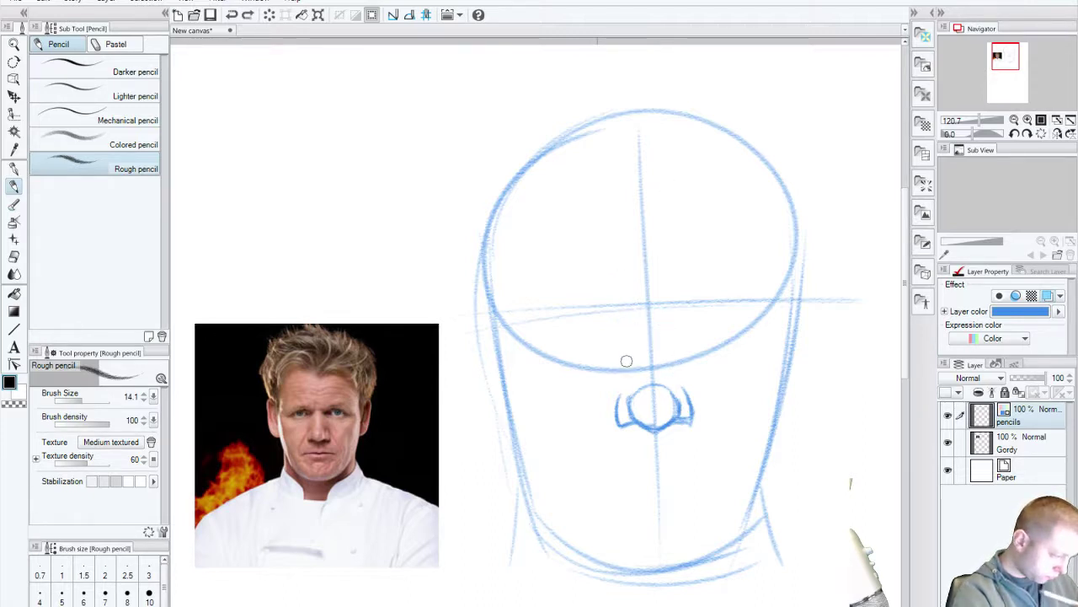
pyautogui.moveTo(640, 389); pyautogui.dragTo(642, 393)
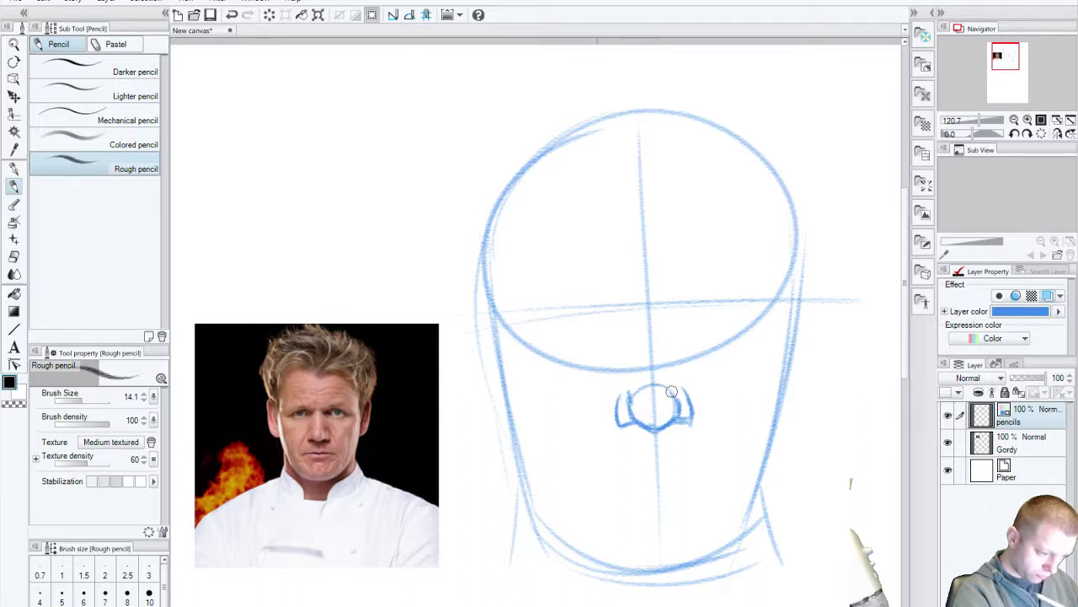
pyautogui.hotkey('ctrl', 'z')
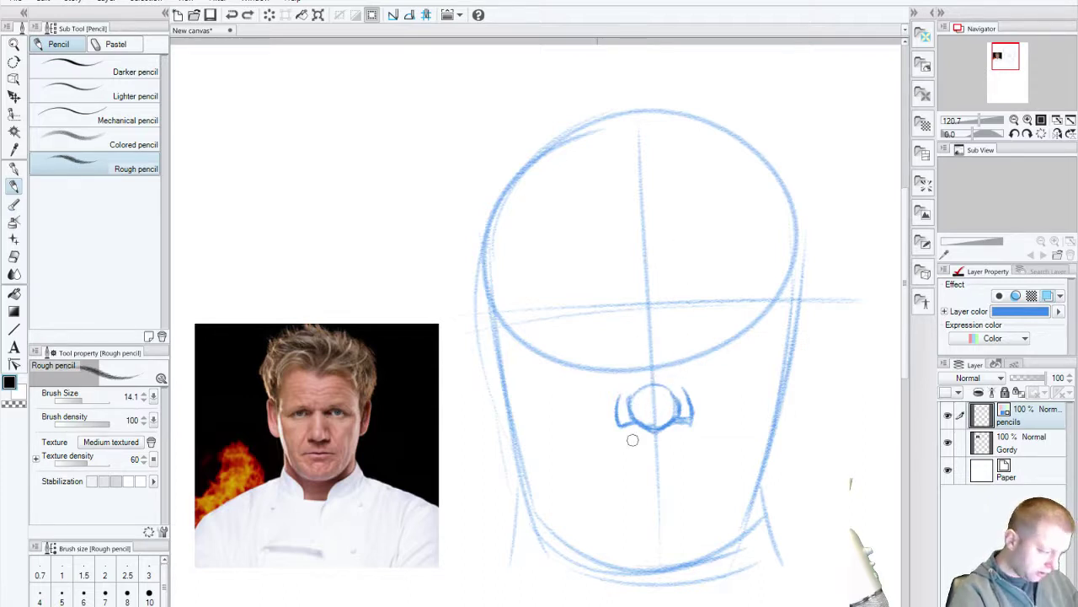
pyautogui.moveTo(609, 397); pyautogui.dragTo(589, 450)
pyautogui.hotkey('ctrl', 'z')
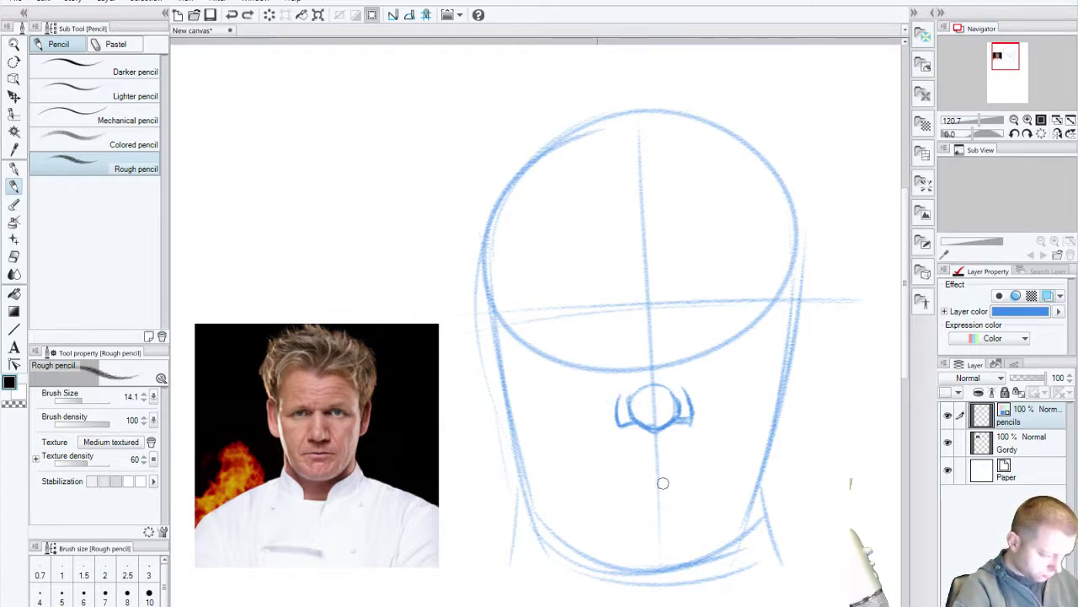
pyautogui.moveTo(681, 479)
pyautogui.mouseDown()
pyautogui.moveTo(721, 475)
pyautogui.moveTo(671, 434)
pyautogui.moveTo(669, 272)
pyautogui.mouseUp()
pyautogui.hotkey('ctrl', 'z')
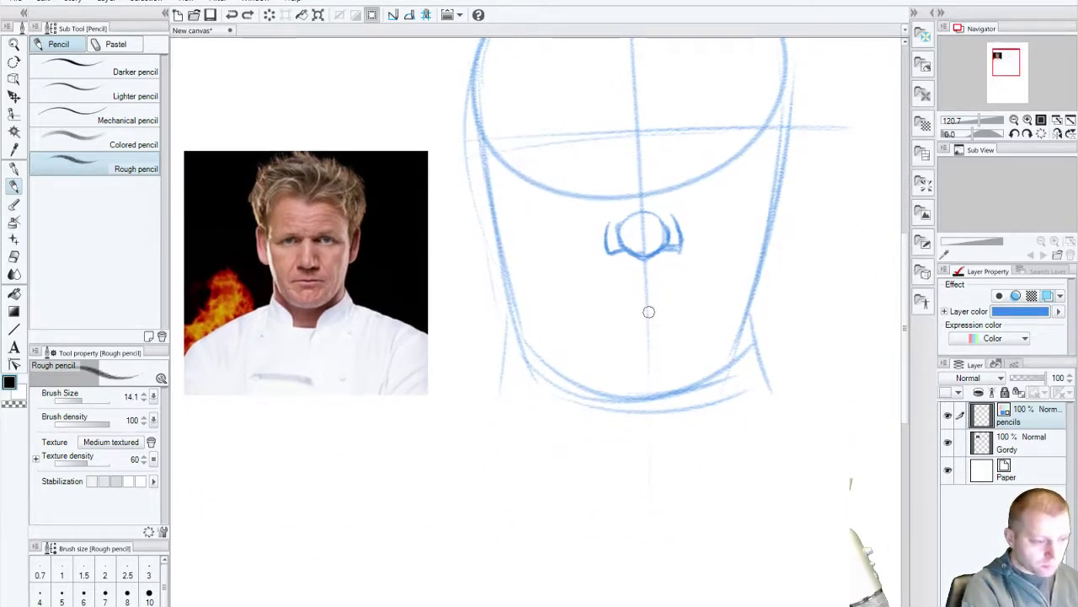
# Step: Draw the mouth line below the nose, retry the lower lip several times, and recentre the head
pyautogui.moveTo(648, 311)
pyautogui.mouseDown()
pyautogui.moveTo(721, 307)
pyautogui.moveTo(571, 335)
pyautogui.mouseUp()
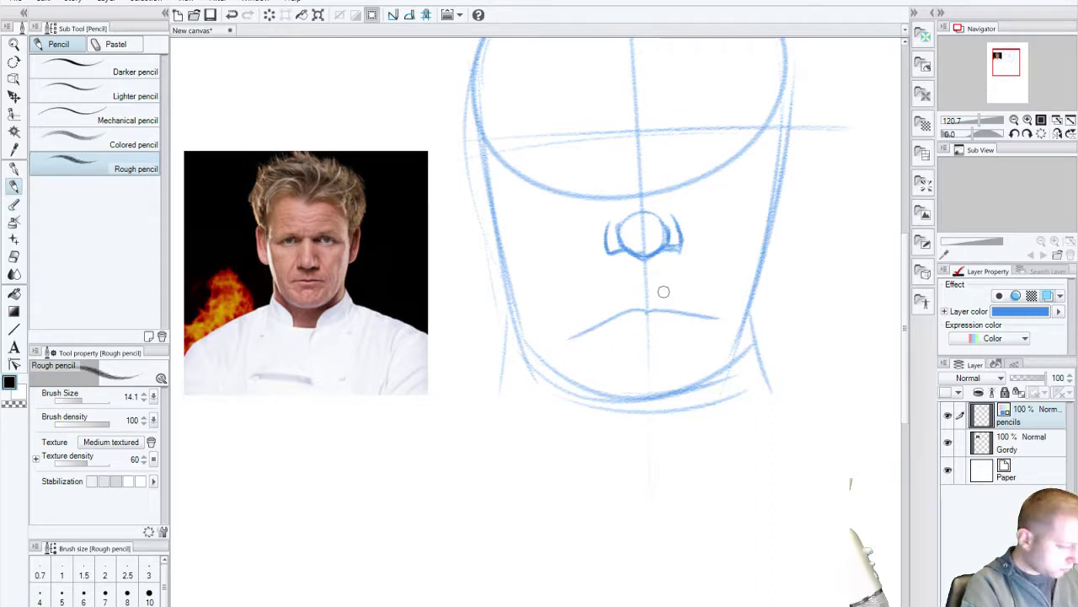
pyautogui.moveTo(573, 339); pyautogui.dragTo(712, 323)
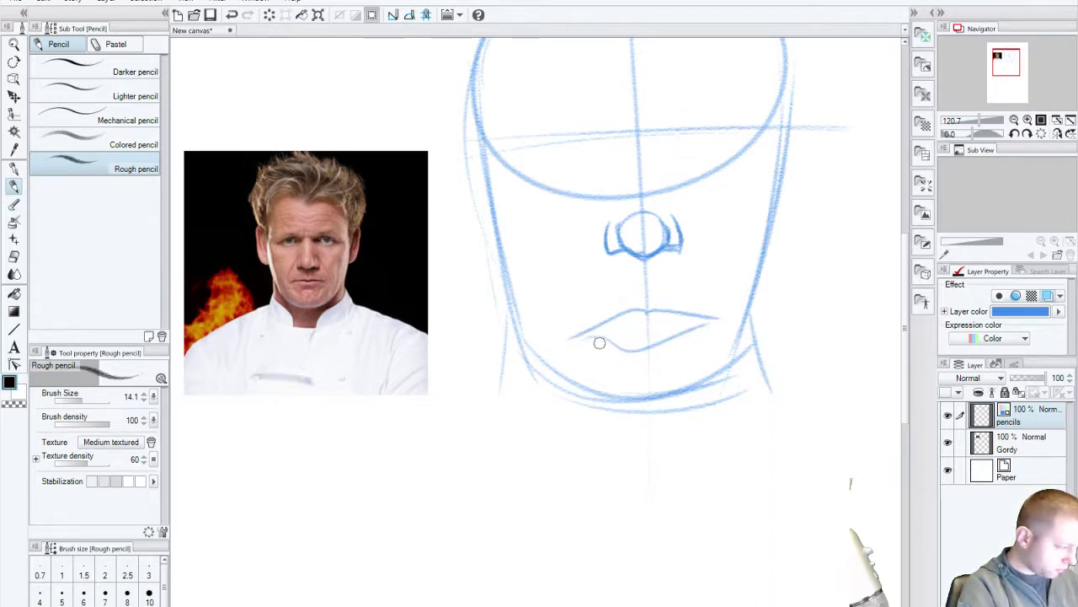
pyautogui.hotkey('ctrl', 'z')
pyautogui.moveTo(570, 338)
pyautogui.mouseDown()
pyautogui.moveTo(631, 353)
pyautogui.moveTo(705, 320)
pyautogui.mouseUp()
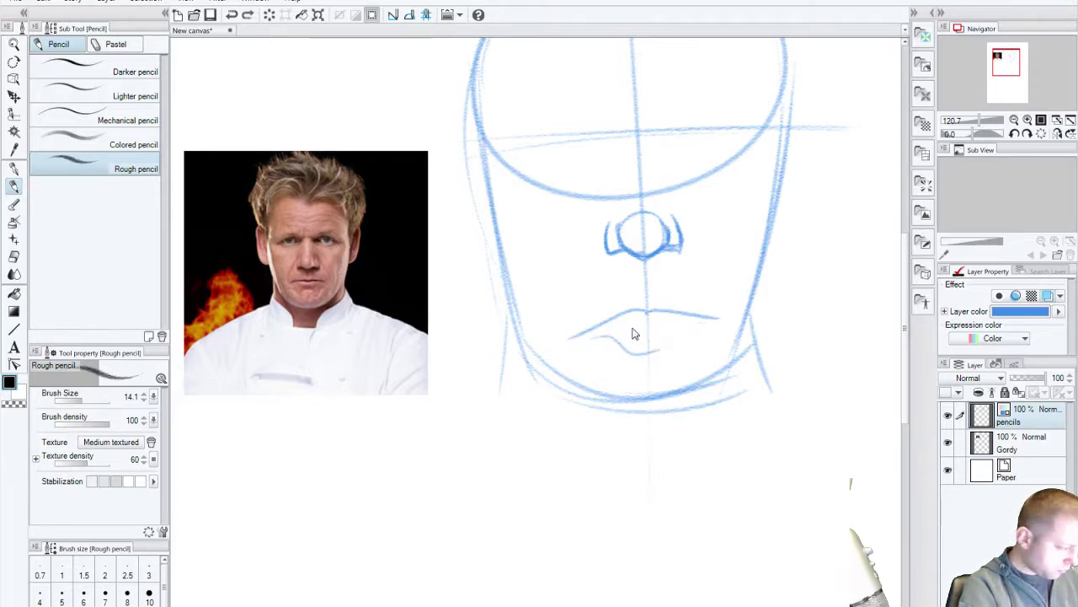
pyautogui.hotkey('ctrl', 'z')
pyautogui.moveTo(613, 335)
pyautogui.mouseDown()
pyautogui.moveTo(707, 325)
pyautogui.moveTo(643, 337)
pyautogui.mouseUp()
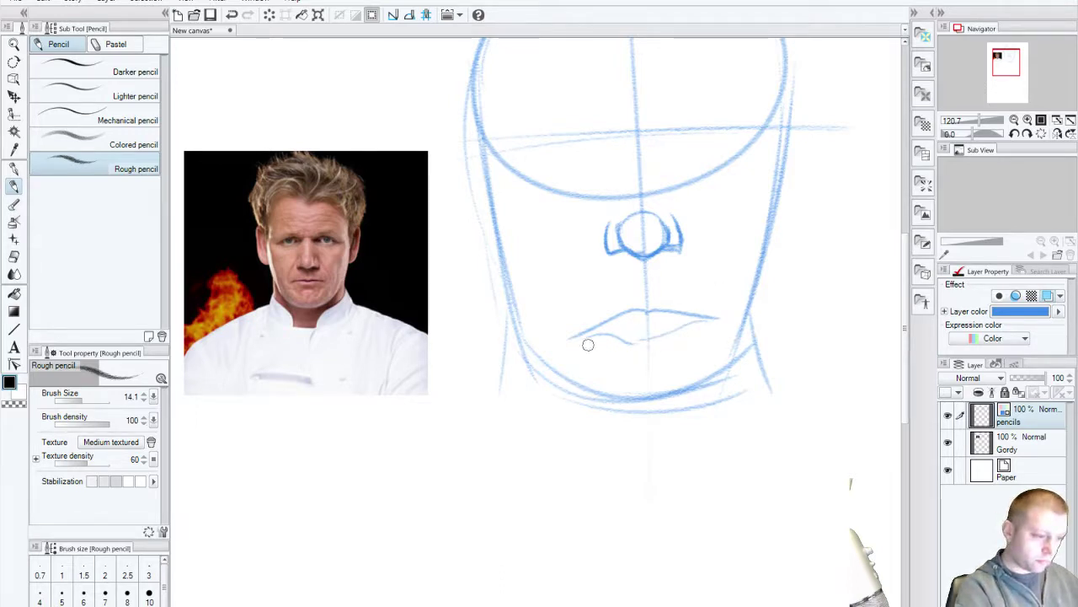
pyautogui.hotkey('ctrl', 'z')
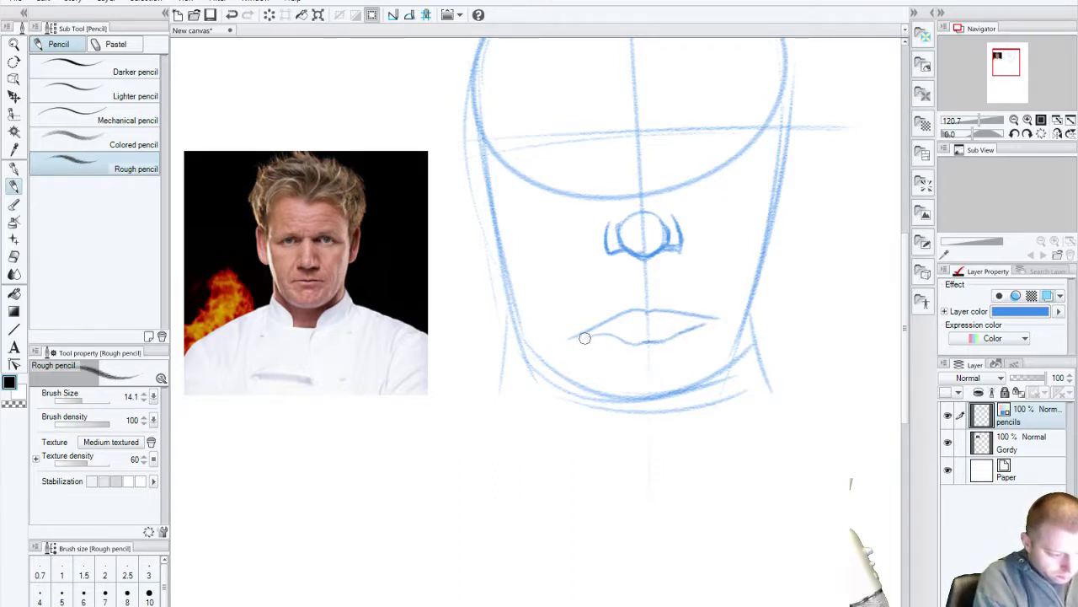
pyautogui.moveTo(603, 338); pyautogui.dragTo(665, 340)
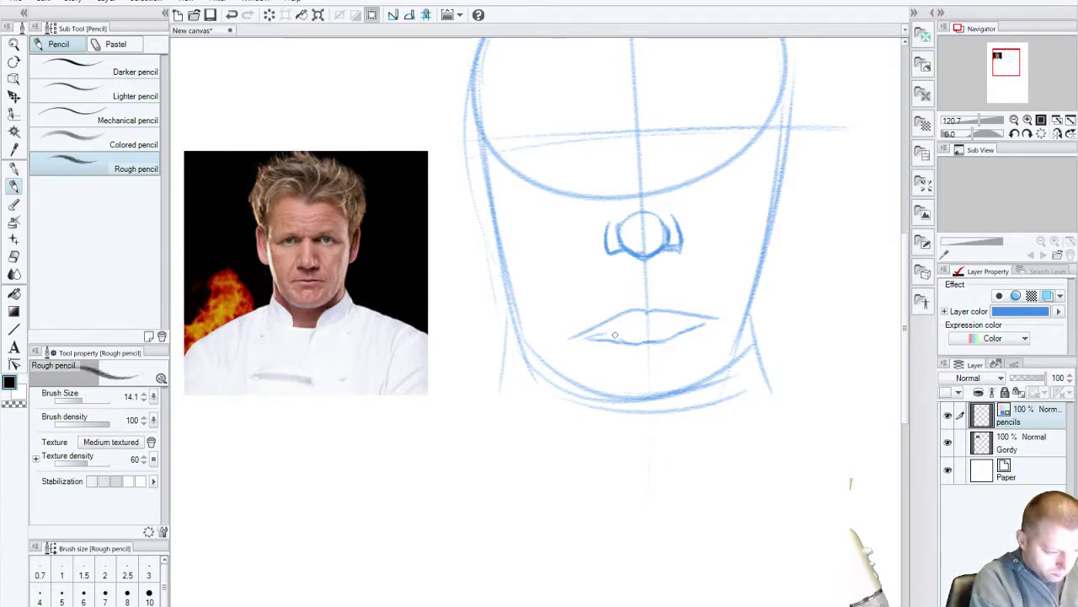
pyautogui.hotkey('ctrl', 'z')
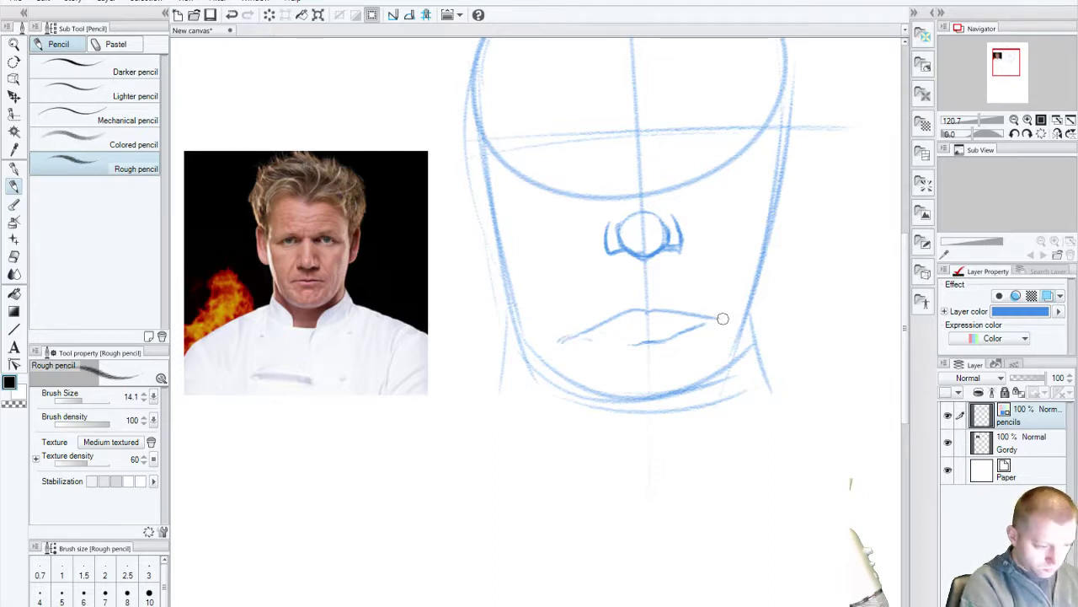
pyautogui.scroll(3, 581, 366)
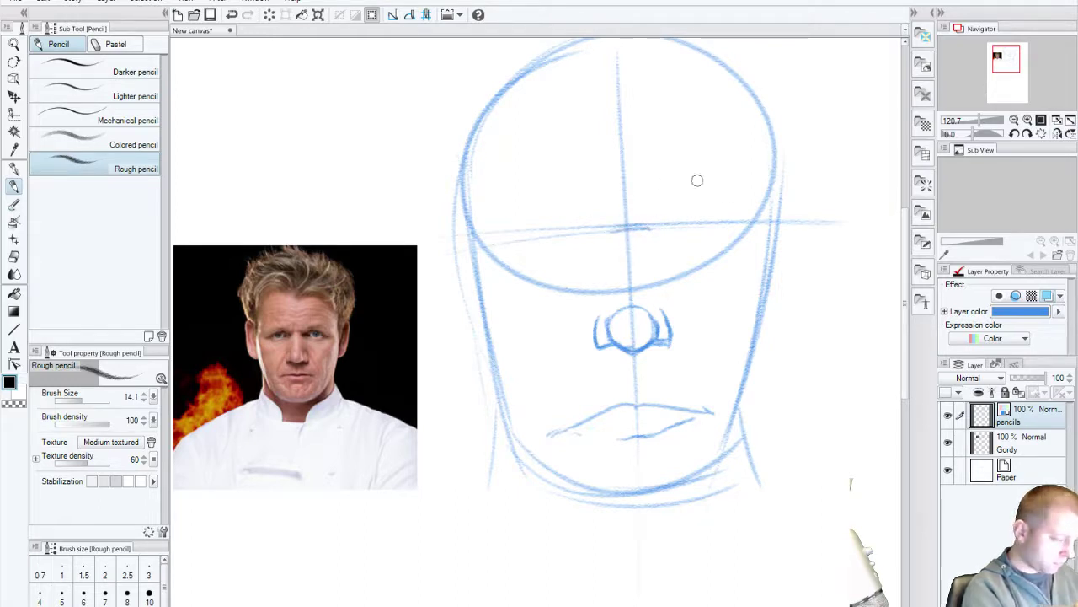
# Step: Sketch both eye ellipses along the eye line, with an eyelid and iris
pyautogui.moveTo(672, 214)
pyautogui.mouseDown()
pyautogui.moveTo(716, 212)
pyautogui.moveTo(675, 217)
pyautogui.mouseUp()
pyautogui.moveTo(559, 219)
pyautogui.mouseDown()
pyautogui.moveTo(526, 224)
pyautogui.moveTo(610, 211)
pyautogui.moveTo(559, 225)
pyautogui.moveTo(549, 209)
pyautogui.mouseUp()
pyautogui.moveTo(688, 202); pyautogui.dragTo(675, 218)
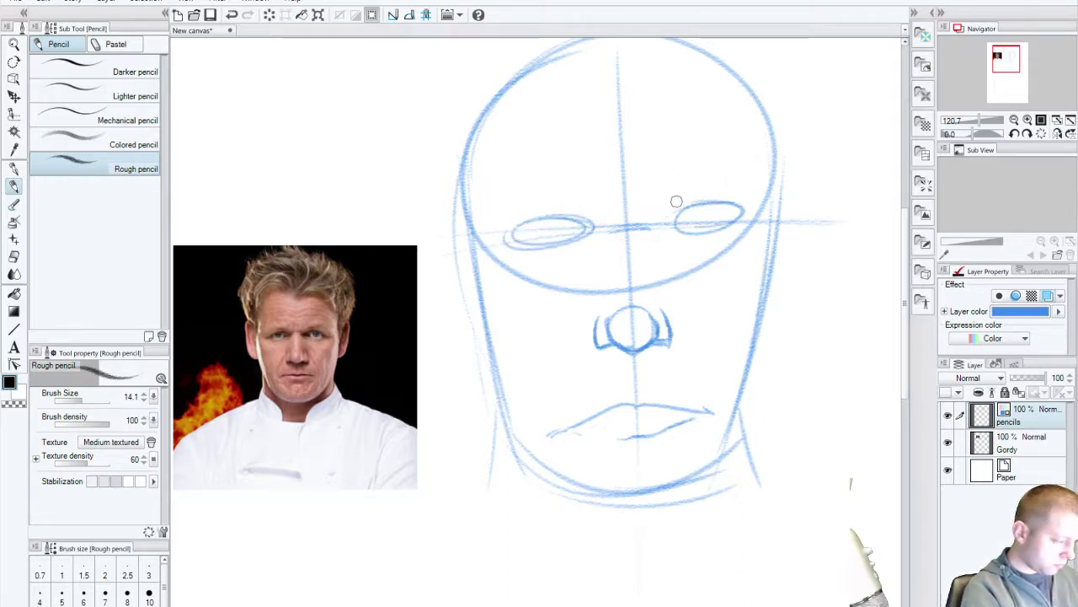
pyautogui.moveTo(662, 205)
pyautogui.mouseDown()
pyautogui.moveTo(750, 192)
pyautogui.moveTo(730, 214)
pyautogui.moveTo(697, 222)
pyautogui.mouseUp()
pyautogui.moveTo(552, 218); pyautogui.dragTo(556, 219)
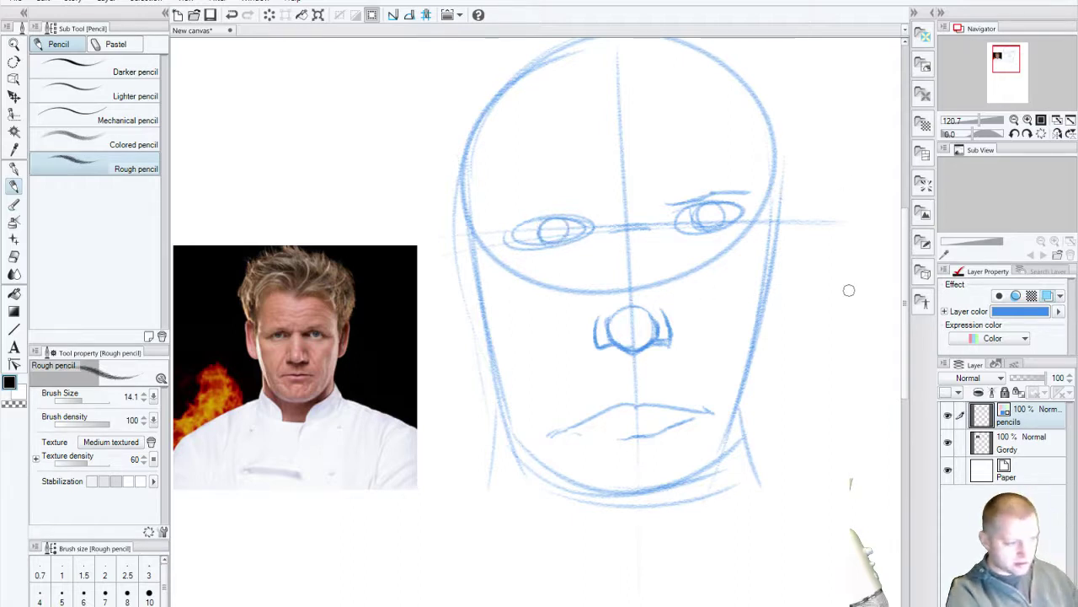
# Step: Darken the left contour, sketch ears on both sides, and set the Hard eraser to 14.1
pyautogui.moveTo(473, 211)
pyautogui.mouseDown()
pyautogui.moveTo(473, 266)
pyautogui.moveTo(513, 383)
pyautogui.mouseUp()
pyautogui.moveTo(752, 196); pyautogui.dragTo(766, 253)
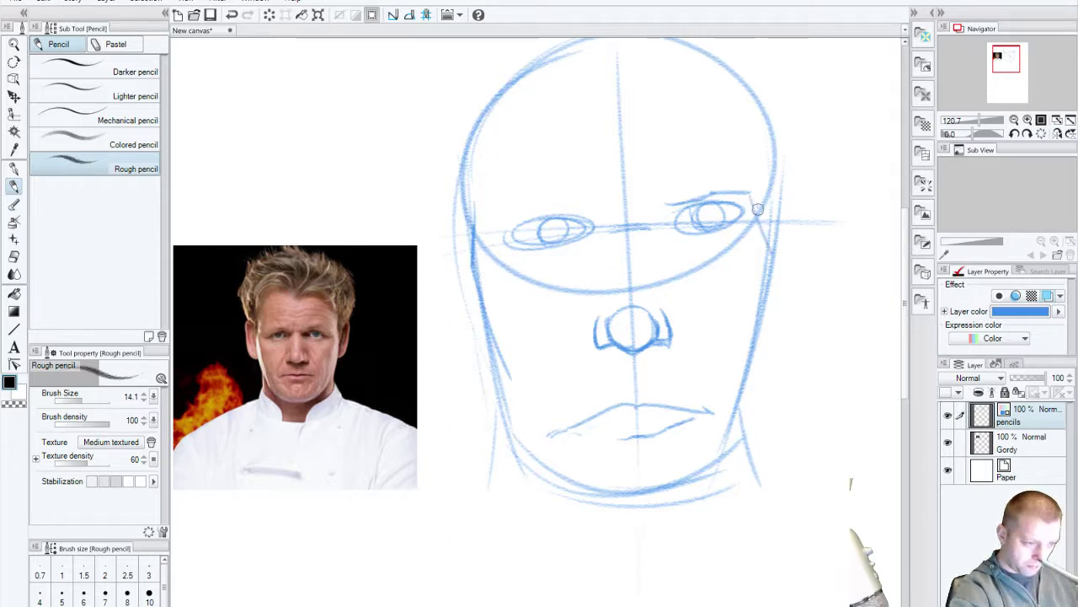
pyautogui.hotkey('ctrl', 'z')
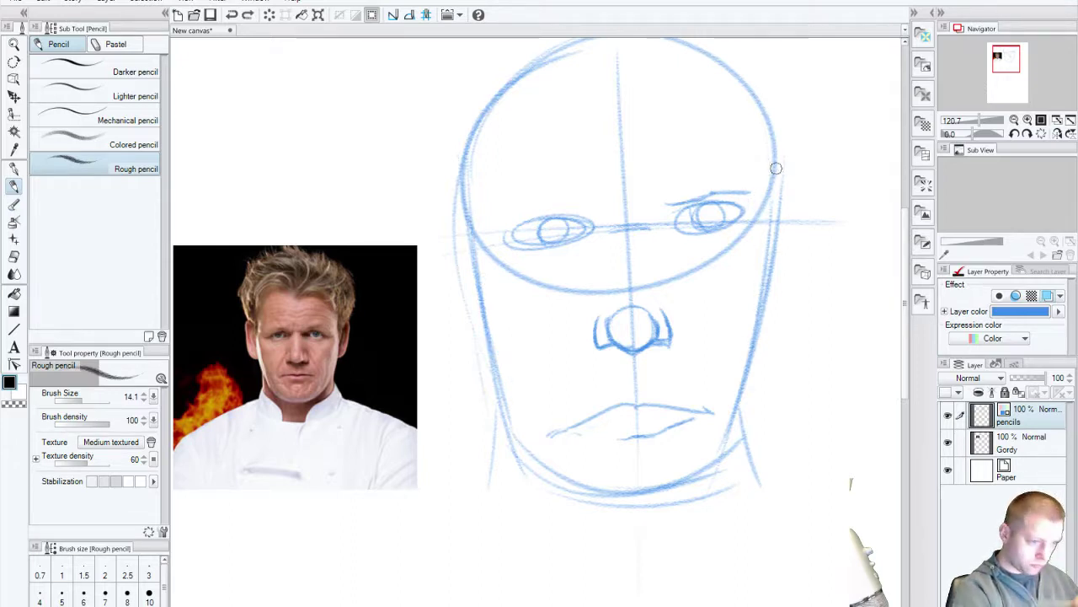
pyautogui.moveTo(777, 180); pyautogui.dragTo(783, 284)
pyautogui.hotkey('ctrl', 'z')
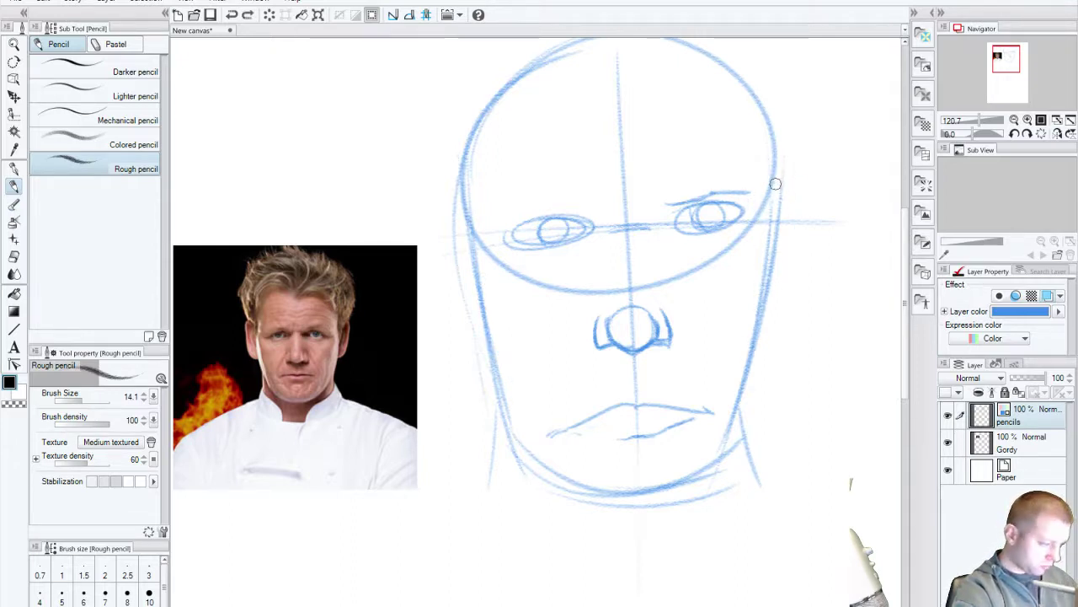
pyautogui.moveTo(775, 180); pyautogui.dragTo(776, 301)
pyautogui.moveTo(466, 226); pyautogui.dragTo(480, 338)
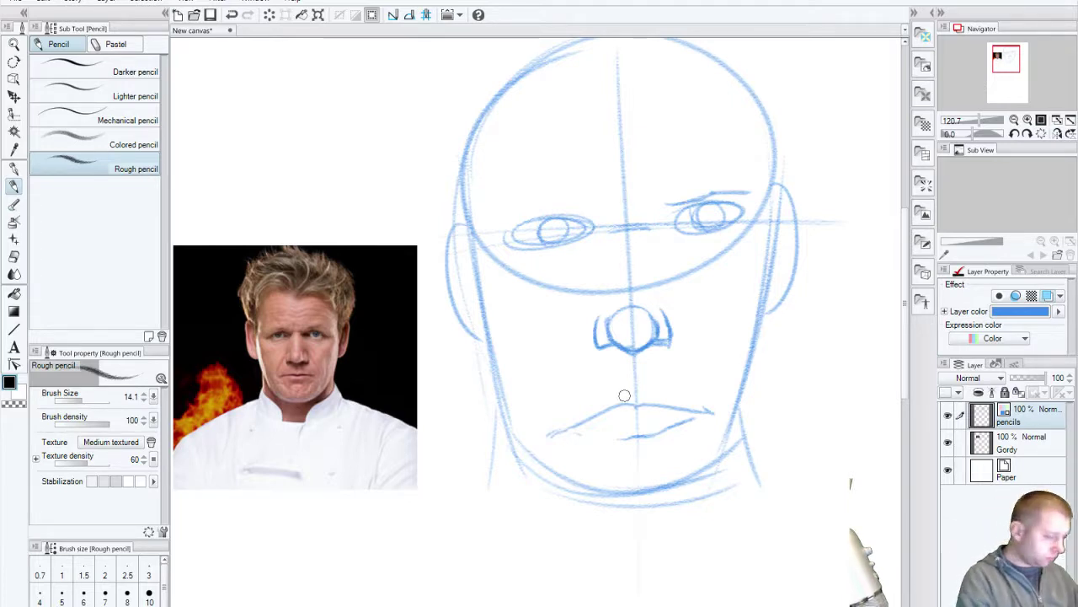
pyautogui.click(14, 257)
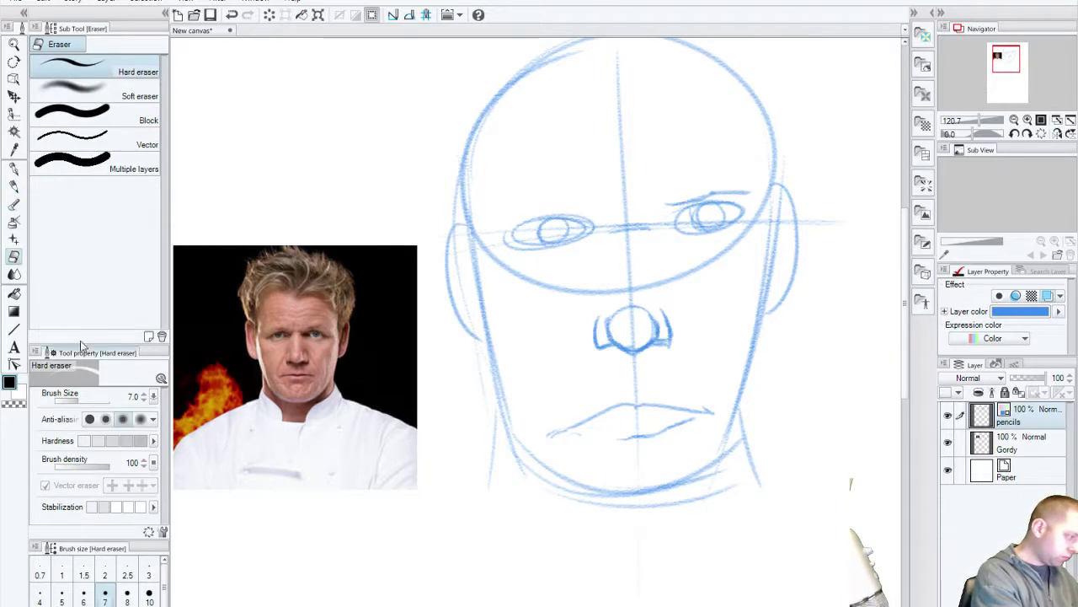
pyautogui.moveTo(78, 402); pyautogui.dragTo(84, 401)
# Step: Erase the stroke left of the mouth and both eyes, then draw a new mouth line with the Rough pencil
pyautogui.moveTo(587, 414)
pyautogui.mouseDown()
pyautogui.moveTo(639, 419)
pyautogui.moveTo(616, 430)
pyautogui.moveTo(618, 444)
pyautogui.moveTo(686, 410)
pyautogui.moveTo(649, 414)
pyautogui.mouseUp()
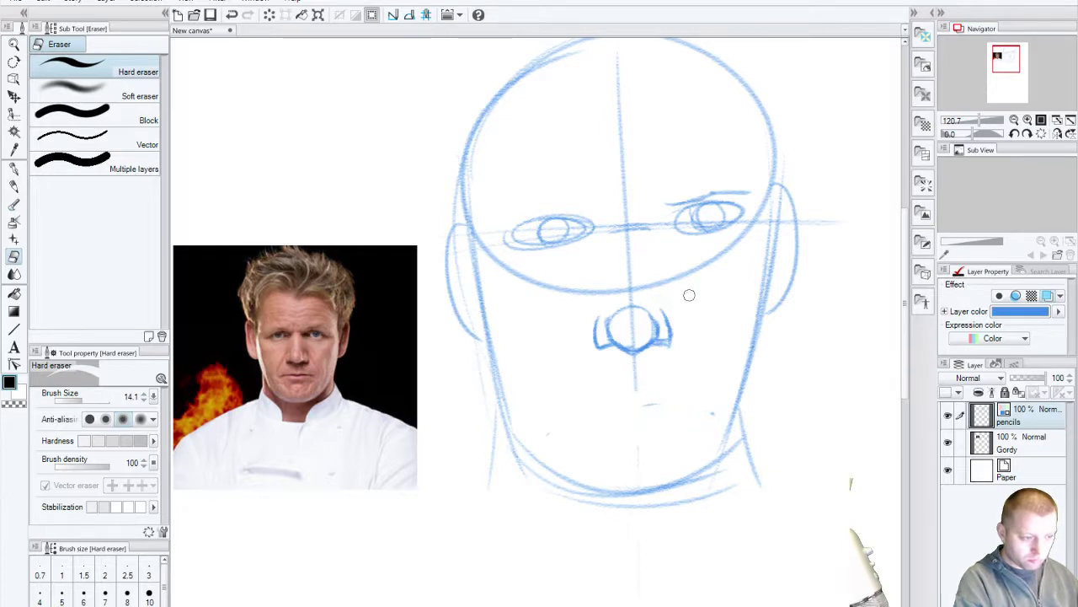
pyautogui.moveTo(705, 186)
pyautogui.mouseDown()
pyautogui.moveTo(682, 224)
pyautogui.moveTo(740, 198)
pyautogui.moveTo(698, 241)
pyautogui.moveTo(718, 222)
pyautogui.moveTo(700, 193)
pyautogui.mouseUp()
pyautogui.moveTo(516, 225)
pyautogui.mouseDown()
pyautogui.moveTo(600, 220)
pyautogui.moveTo(541, 246)
pyautogui.moveTo(568, 244)
pyautogui.moveTo(502, 239)
pyautogui.mouseUp()
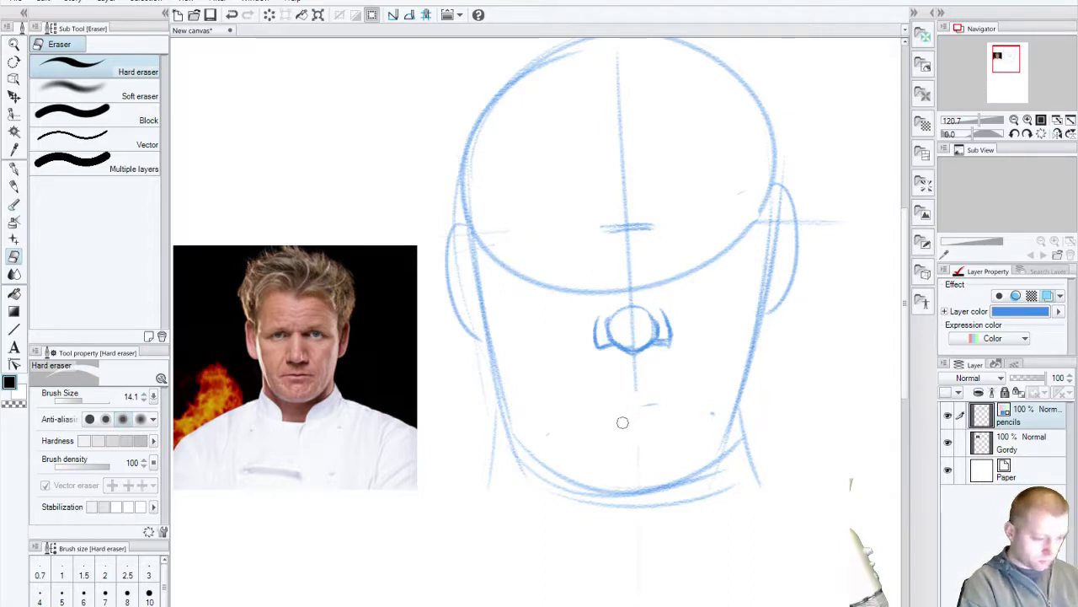
pyautogui.click(14, 169)
pyautogui.click(15, 187)
pyautogui.moveTo(582, 411)
pyautogui.mouseDown()
pyautogui.moveTo(677, 396)
pyautogui.moveTo(570, 421)
pyautogui.moveTo(709, 400)
pyautogui.mouseUp()
# Step: Redraw the mouth line and curved cheek lines from each side of the nose
pyautogui.hotkey('ctrl', 'z')
pyautogui.hotkey('ctrl', 'z')
pyautogui.moveTo(554, 434); pyautogui.dragTo(712, 419)
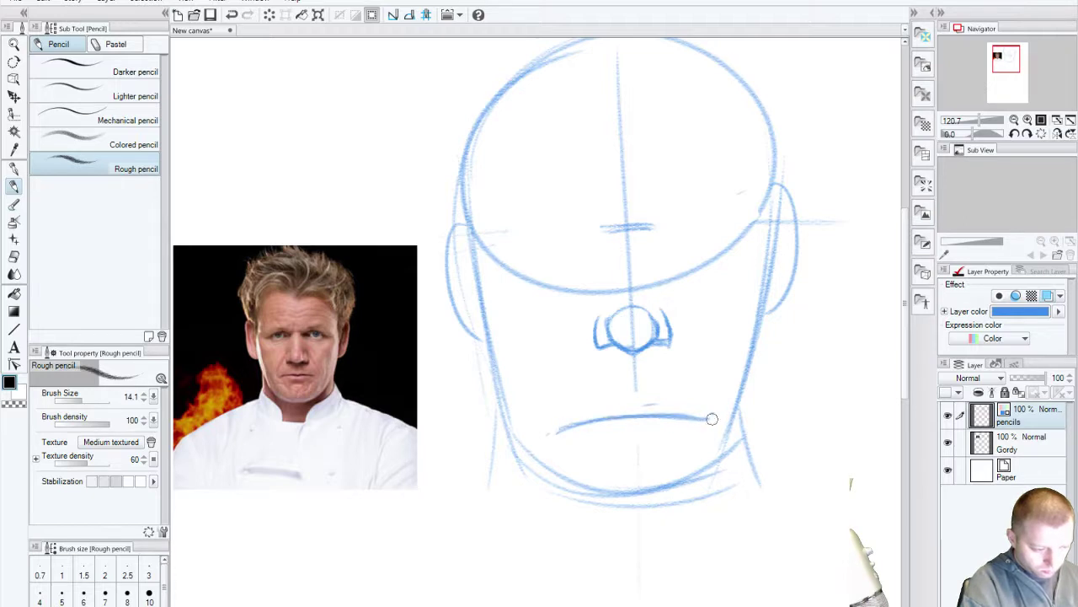
pyautogui.moveTo(581, 328); pyautogui.dragTo(541, 421)
pyautogui.moveTo(684, 320); pyautogui.dragTo(723, 411)
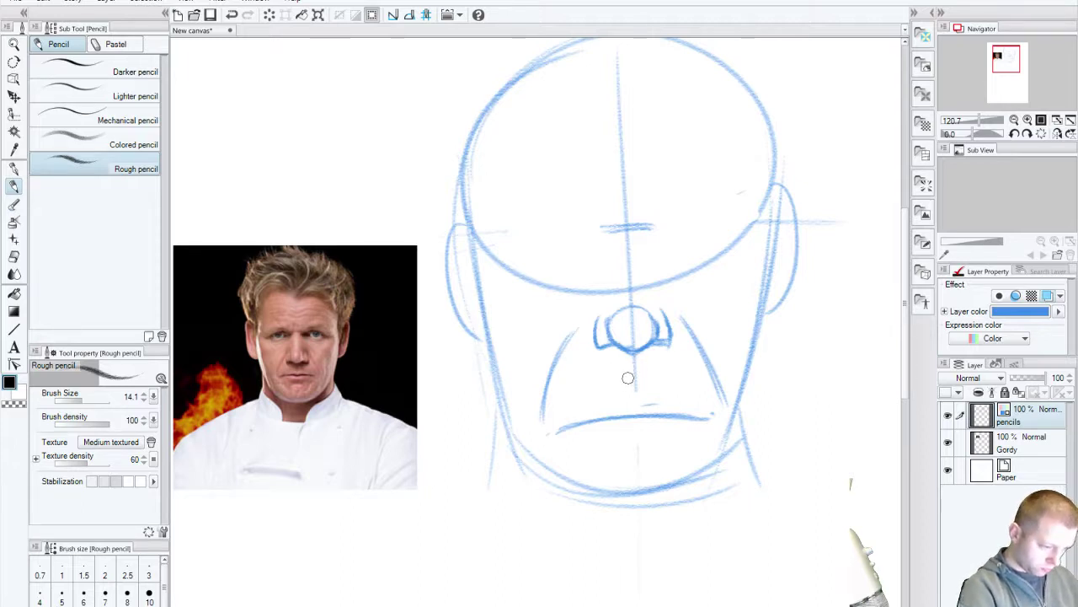
pyautogui.hotkey('ctrl', 'z')
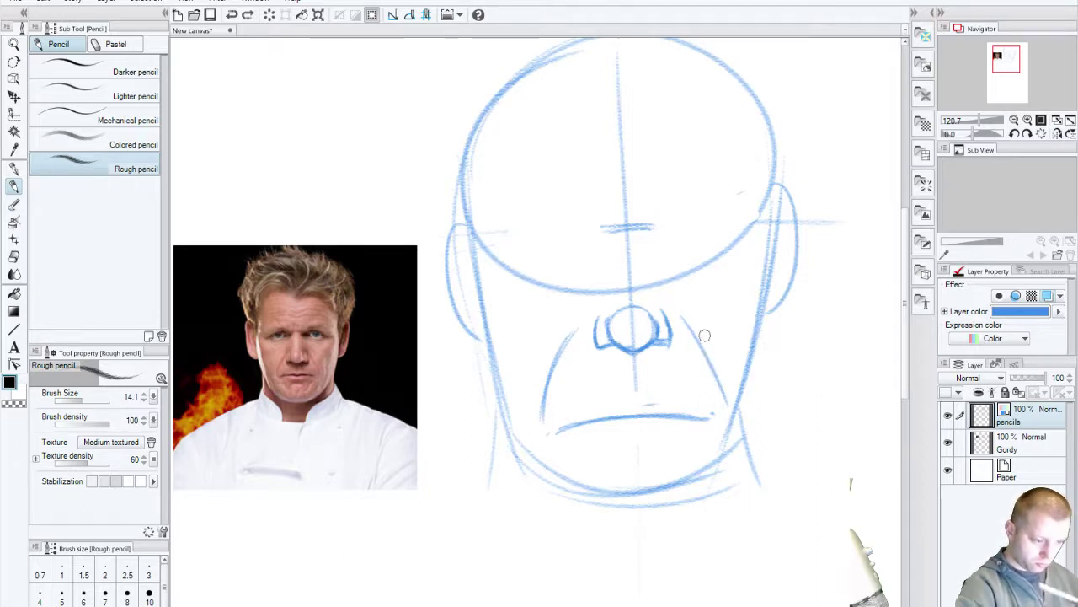
pyautogui.moveTo(684, 319); pyautogui.dragTo(721, 403)
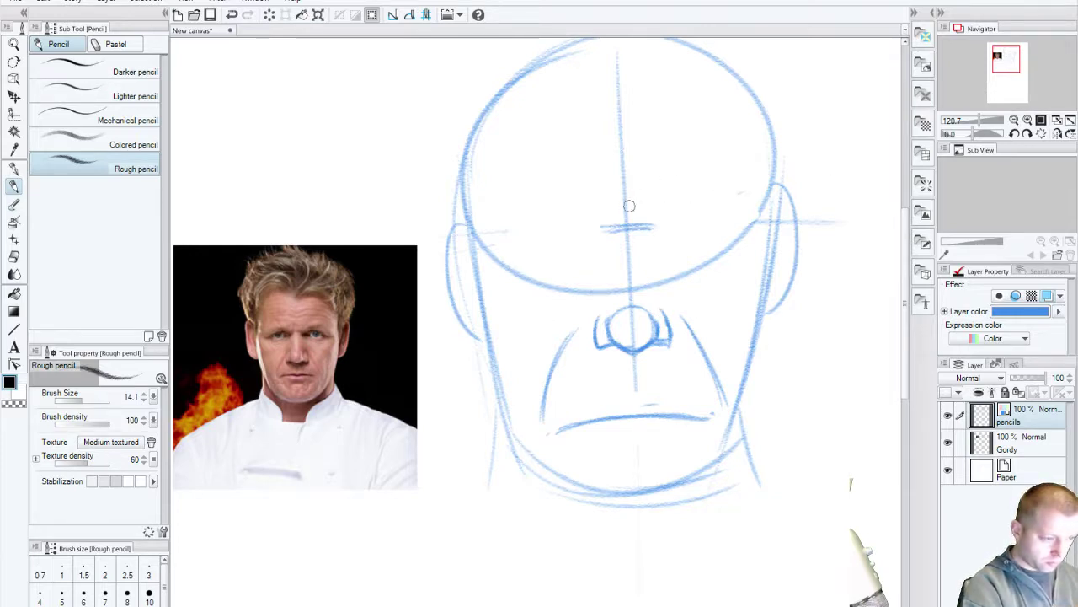
# Step: Add an eye-level guideline across the head and a small chin mark
pyautogui.moveTo(444, 228)
pyautogui.mouseDown()
pyautogui.moveTo(501, 243)
pyautogui.moveTo(796, 234)
pyautogui.mouseUp()
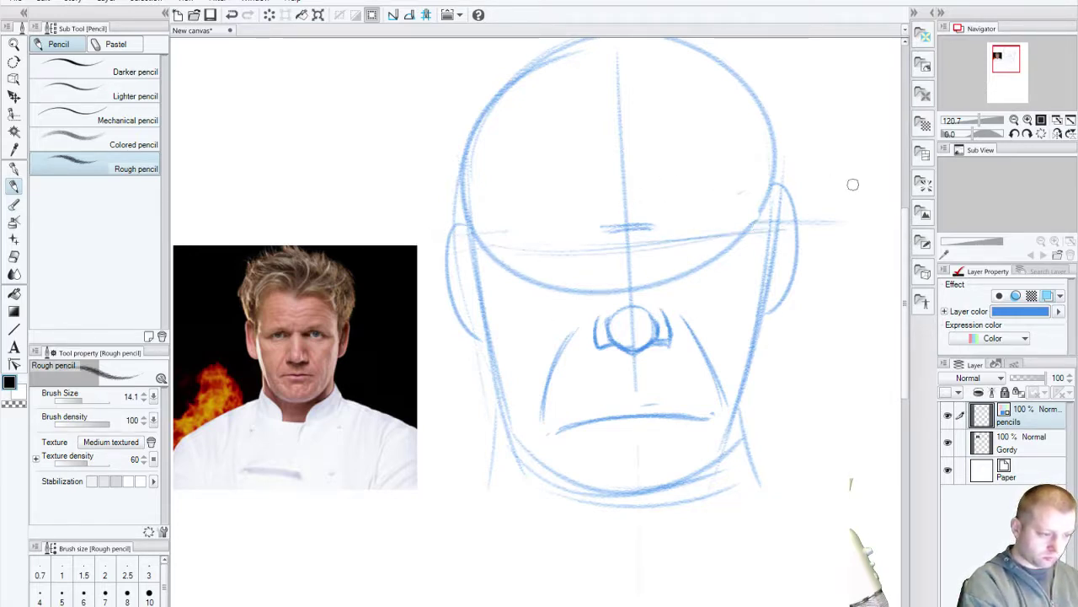
pyautogui.moveTo(498, 257); pyautogui.dragTo(742, 240)
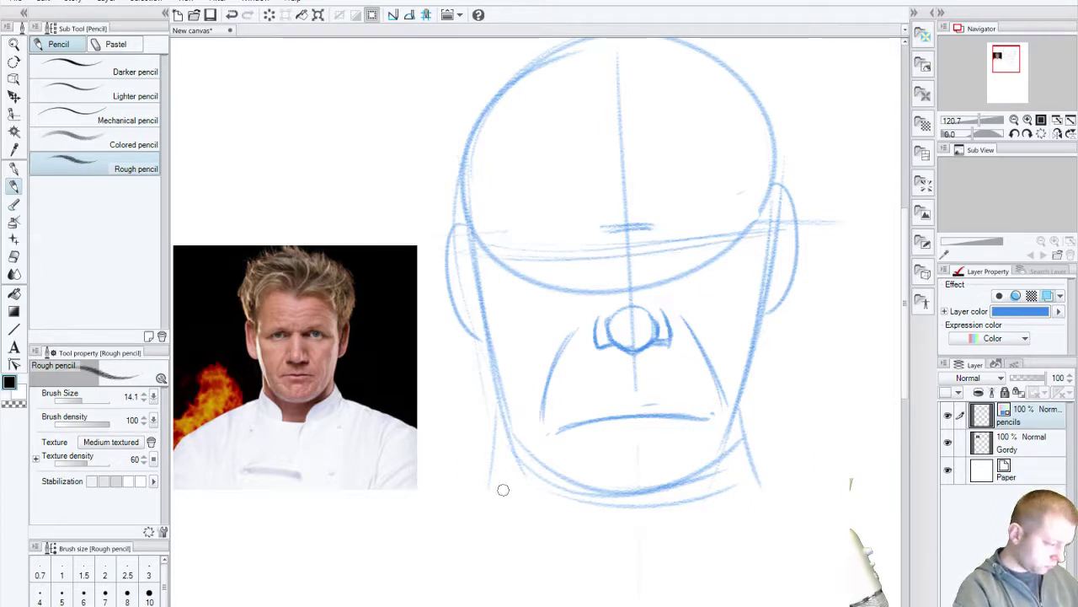
pyautogui.moveTo(637, 441); pyautogui.dragTo(633, 477)
pyautogui.hotkey('ctrl', 'z')
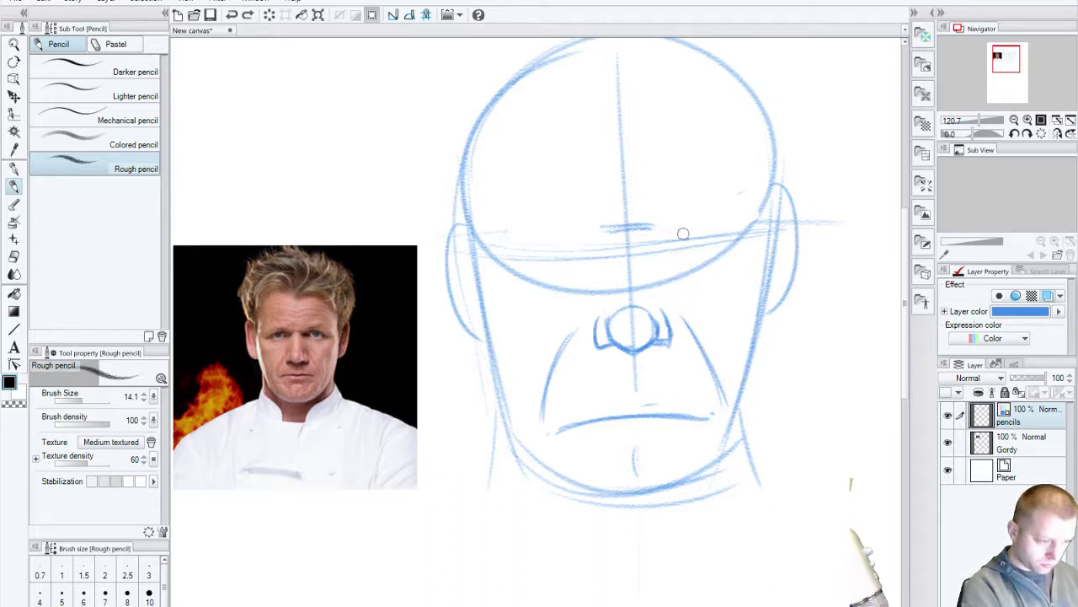
# Step: Draw both sides of the nose bridge and the right-hand eyebrow in blue pencil
pyautogui.moveTo(610, 246); pyautogui.dragTo(608, 296)
pyautogui.moveTo(647, 246); pyautogui.dragTo(650, 293)
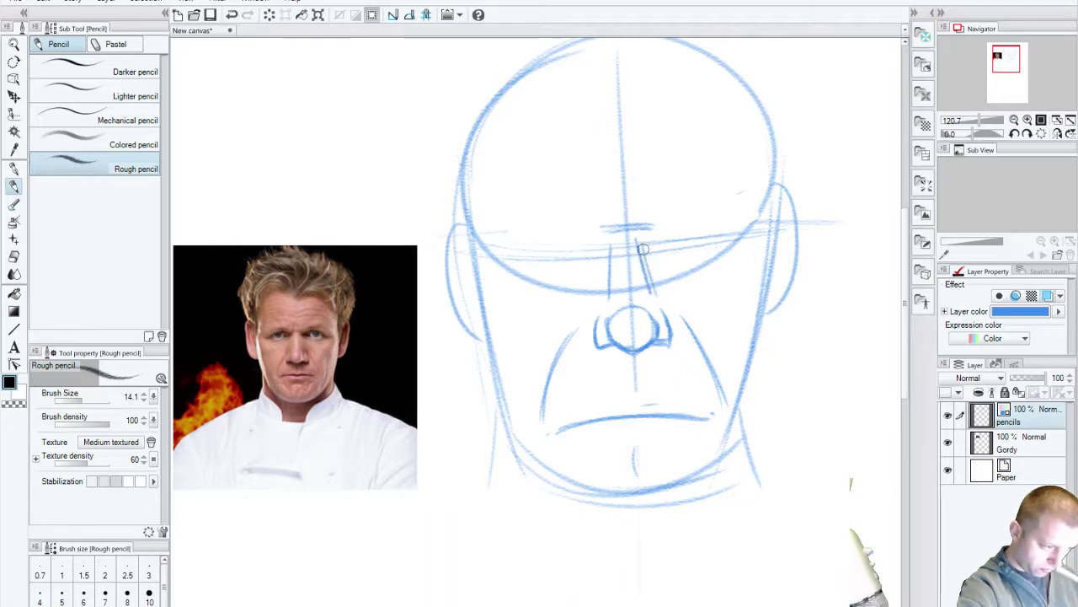
pyautogui.moveTo(662, 235); pyautogui.dragTo(729, 217)
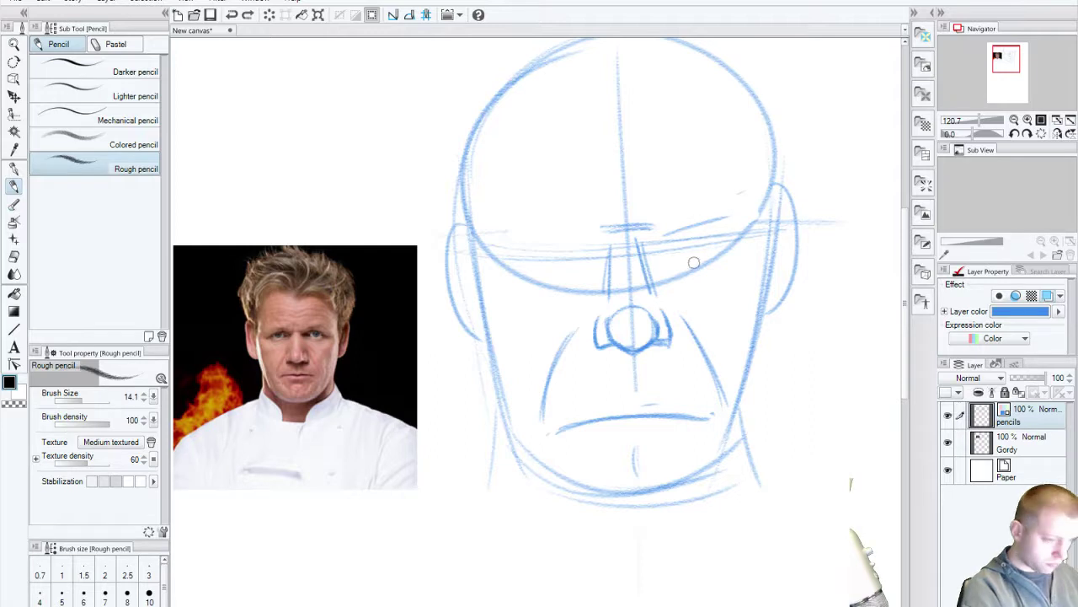
# Step: Outline both eyes' upper and lower lids, undo a stray stroke, and add round irises
pyautogui.moveTo(721, 253); pyautogui.dragTo(664, 251)
pyautogui.moveTo(713, 222)
pyautogui.mouseDown()
pyautogui.moveTo(660, 247)
pyautogui.moveTo(723, 245)
pyautogui.mouseUp()
pyautogui.moveTo(564, 270)
pyautogui.mouseDown()
pyautogui.moveTo(522, 275)
pyautogui.moveTo(583, 271)
pyautogui.moveTo(508, 258)
pyautogui.moveTo(573, 244)
pyautogui.mouseUp()
pyautogui.moveTo(511, 256); pyautogui.dragTo(584, 244)
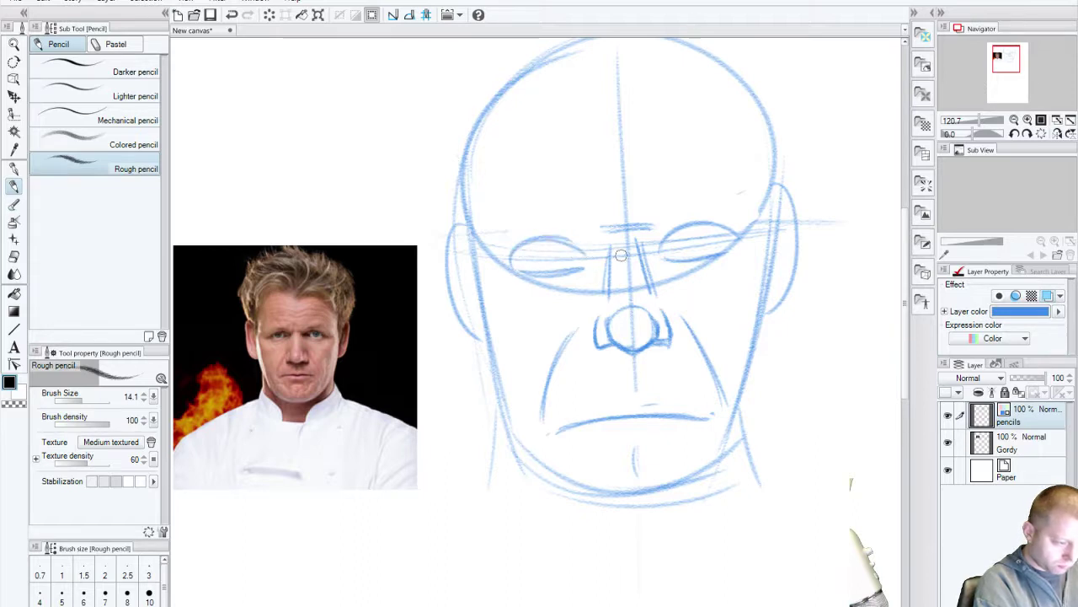
pyautogui.moveTo(684, 250)
pyautogui.mouseDown()
pyautogui.moveTo(716, 226)
pyautogui.moveTo(681, 255)
pyautogui.mouseUp()
pyautogui.hotkey('ctrl', 'z')
pyautogui.moveTo(544, 241)
pyautogui.mouseDown()
pyautogui.moveTo(532, 269)
pyautogui.moveTo(541, 264)
pyautogui.mouseUp()
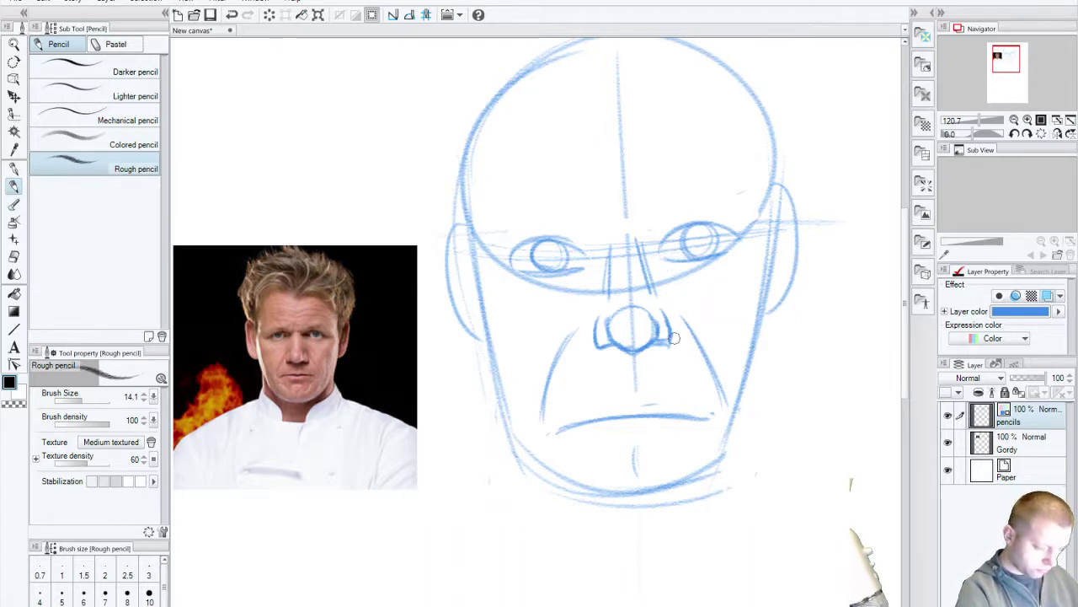
# Step: Add a short curve under the mouth and try top-of-head strokes, then undo them
pyautogui.moveTo(621, 439); pyautogui.dragTo(649, 438)
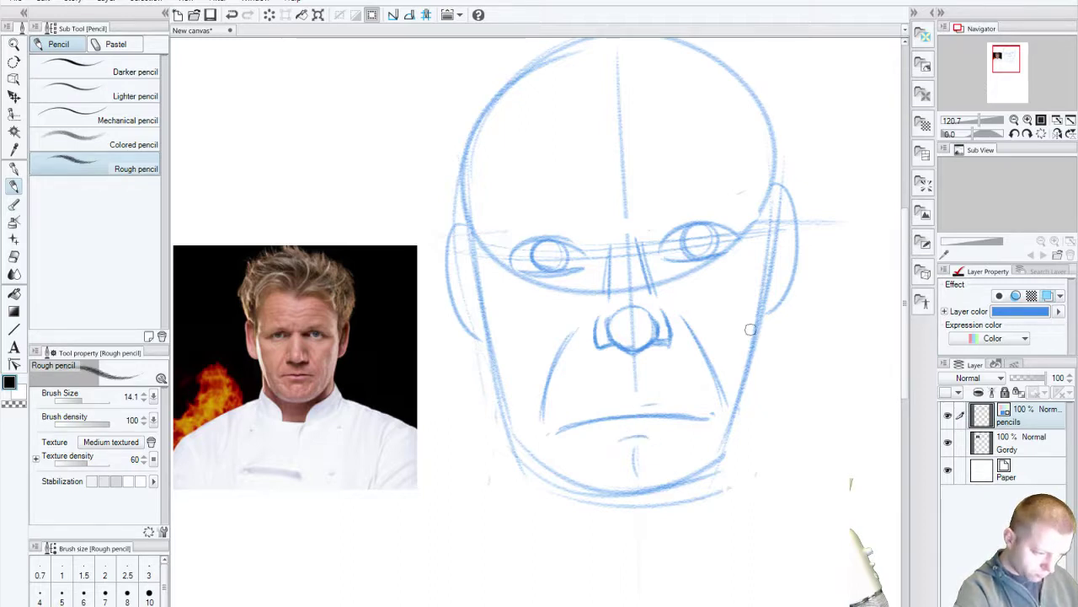
pyautogui.moveTo(600, 367); pyautogui.dragTo(587, 420)
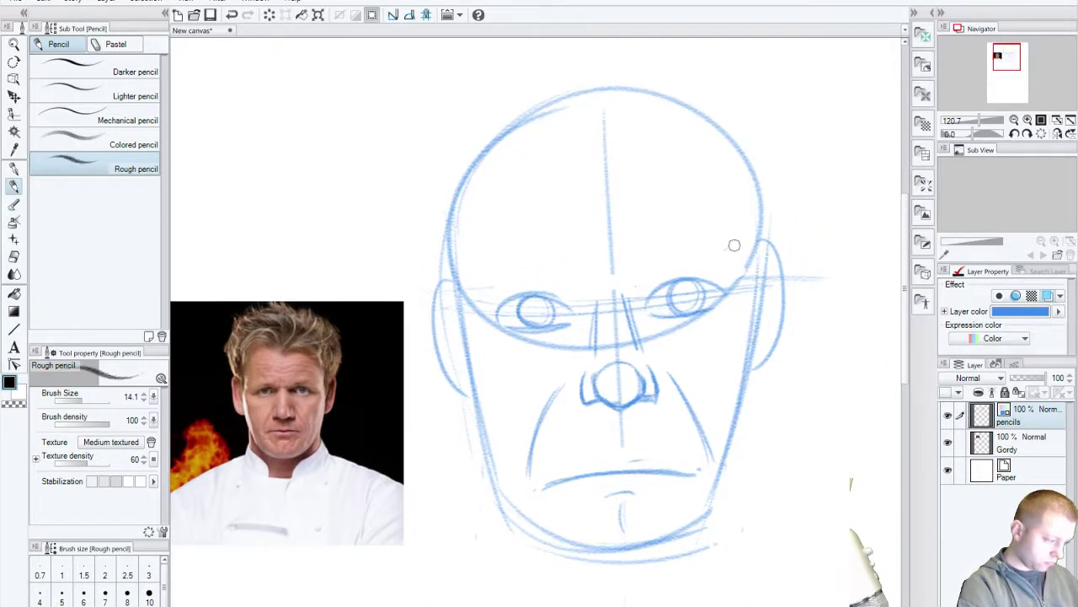
pyautogui.moveTo(601, 114)
pyautogui.mouseDown()
pyautogui.moveTo(628, 96)
pyautogui.moveTo(607, 113)
pyautogui.moveTo(689, 147)
pyautogui.mouseUp()
pyautogui.hotkey('ctrl', 'z')
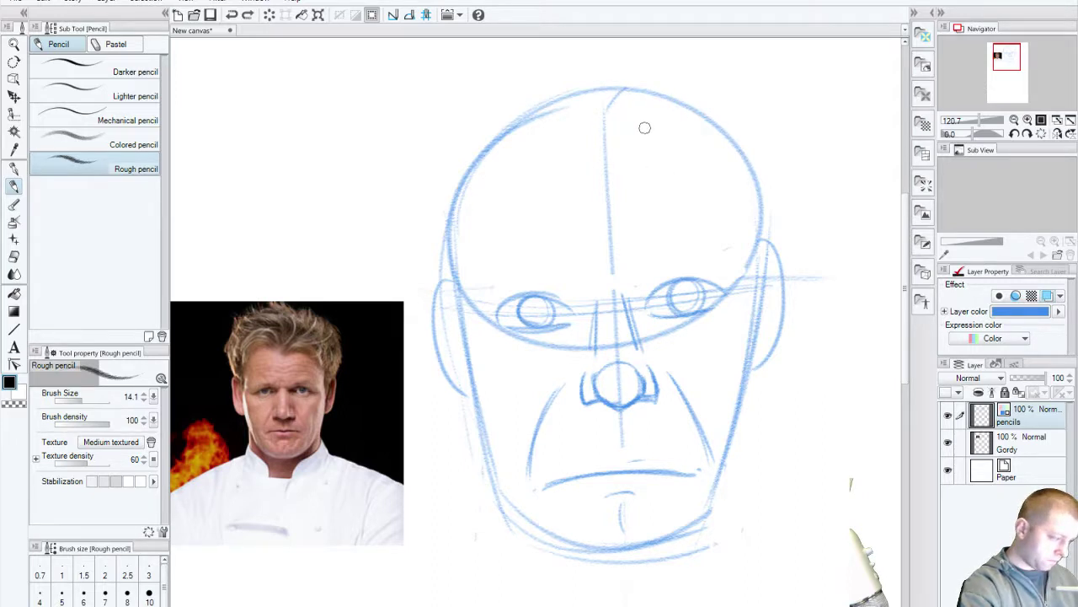
pyautogui.hotkey('ctrl', 'z')
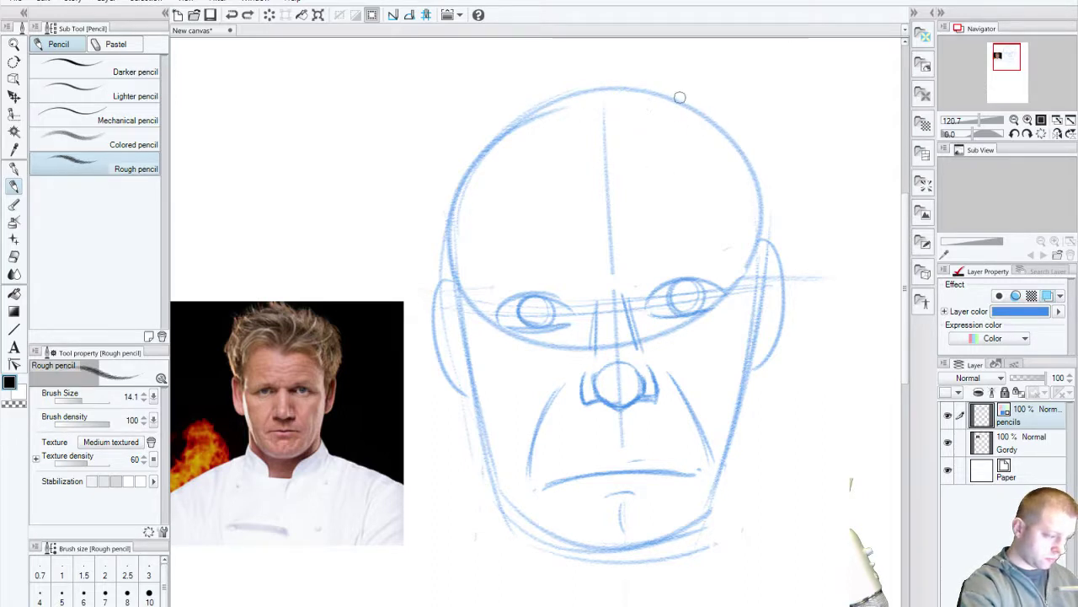
# Step: Redraw both skull sides and the left cheek and jaw outline, undoing rejected strokes
pyautogui.moveTo(749, 195)
pyautogui.mouseDown()
pyautogui.moveTo(752, 252)
pyautogui.moveTo(752, 184)
pyautogui.moveTo(744, 300)
pyautogui.mouseUp()
pyautogui.moveTo(455, 209)
pyautogui.mouseDown()
pyautogui.moveTo(465, 273)
pyautogui.moveTo(462, 260)
pyautogui.mouseUp()
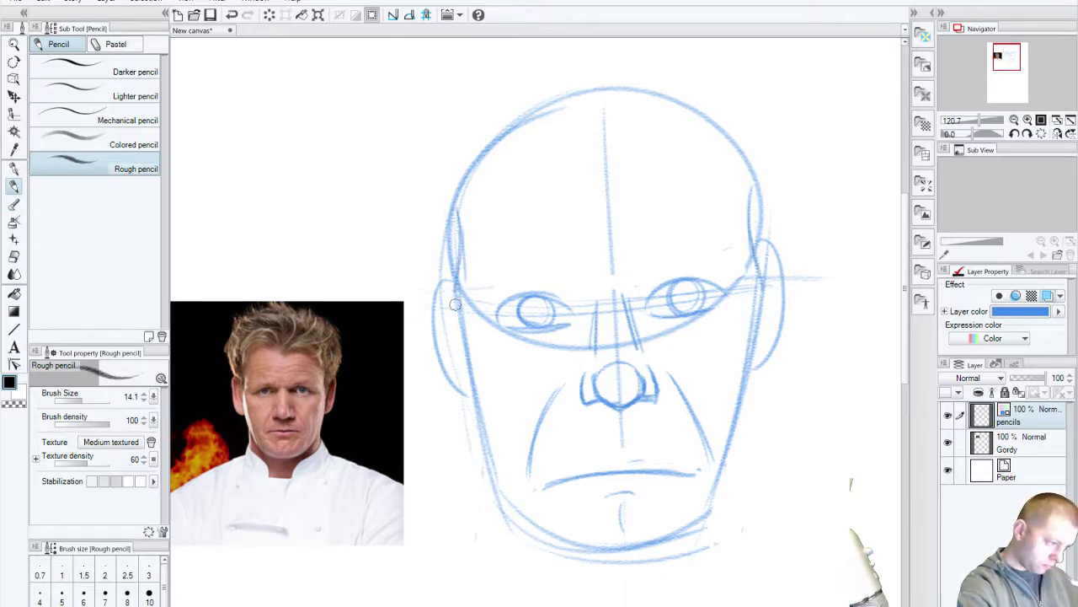
pyautogui.moveTo(457, 220); pyautogui.dragTo(459, 331)
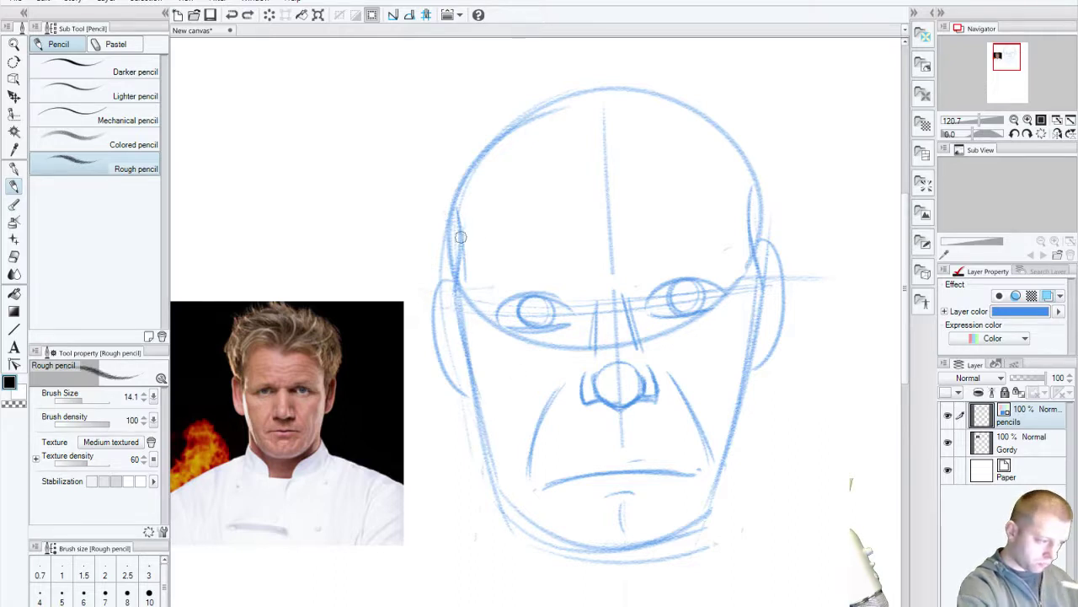
pyautogui.moveTo(462, 221); pyautogui.dragTo(460, 362)
pyautogui.moveTo(762, 207); pyautogui.dragTo(738, 354)
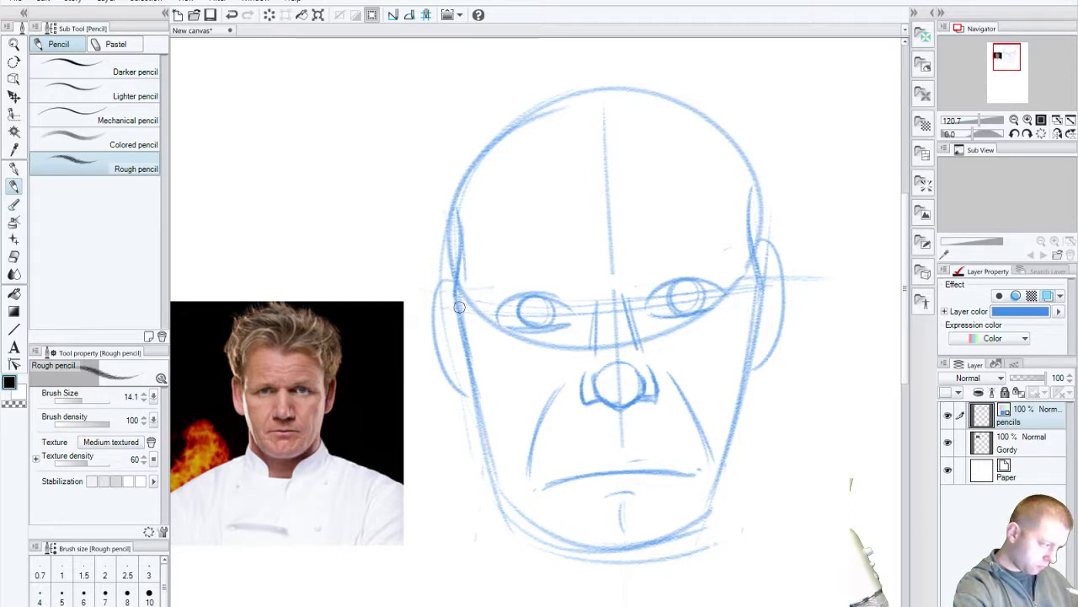
pyautogui.moveTo(456, 319)
pyautogui.mouseDown()
pyautogui.moveTo(460, 375)
pyautogui.moveTo(506, 514)
pyautogui.mouseUp()
pyautogui.hotkey('ctrl', 'z')
pyautogui.moveTo(449, 308); pyautogui.dragTo(476, 435)
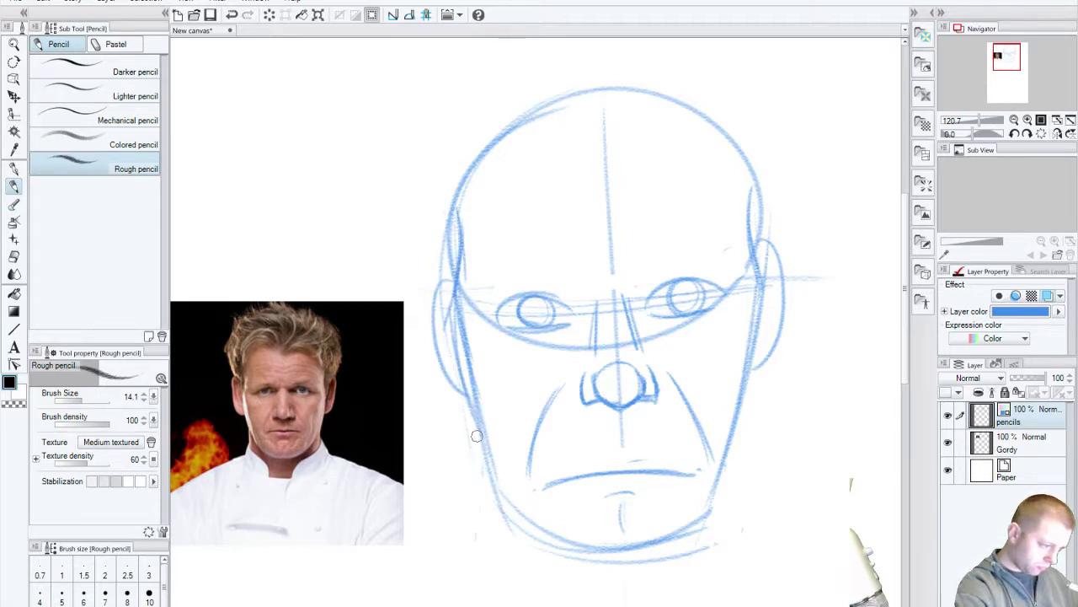
pyautogui.moveTo(458, 228); pyautogui.dragTo(497, 472)
pyautogui.hotkey('ctrl', 'z')
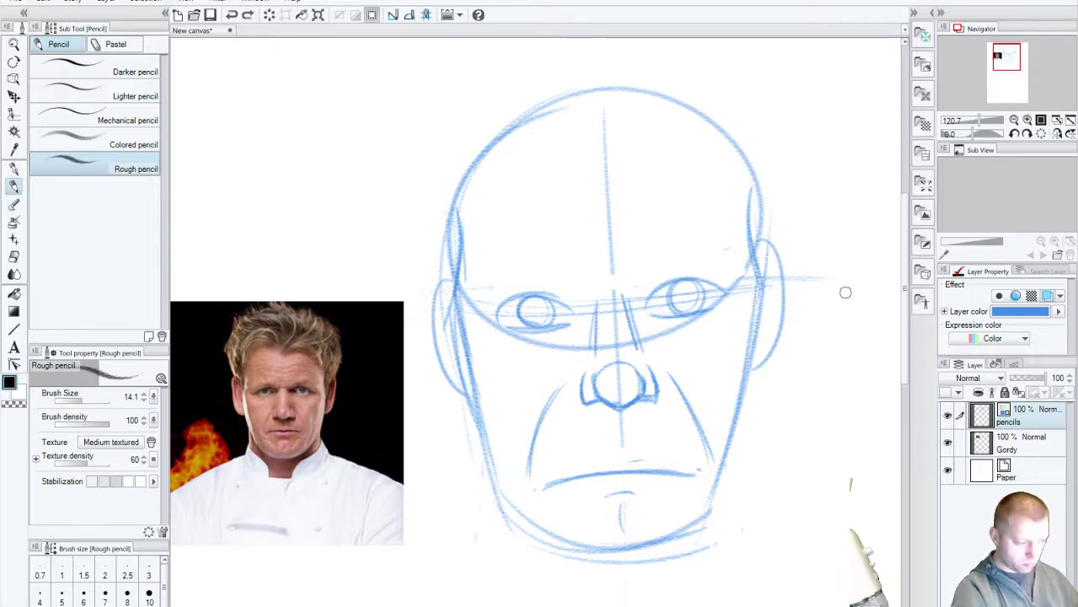
pyautogui.hotkey('ctrl', 'z')
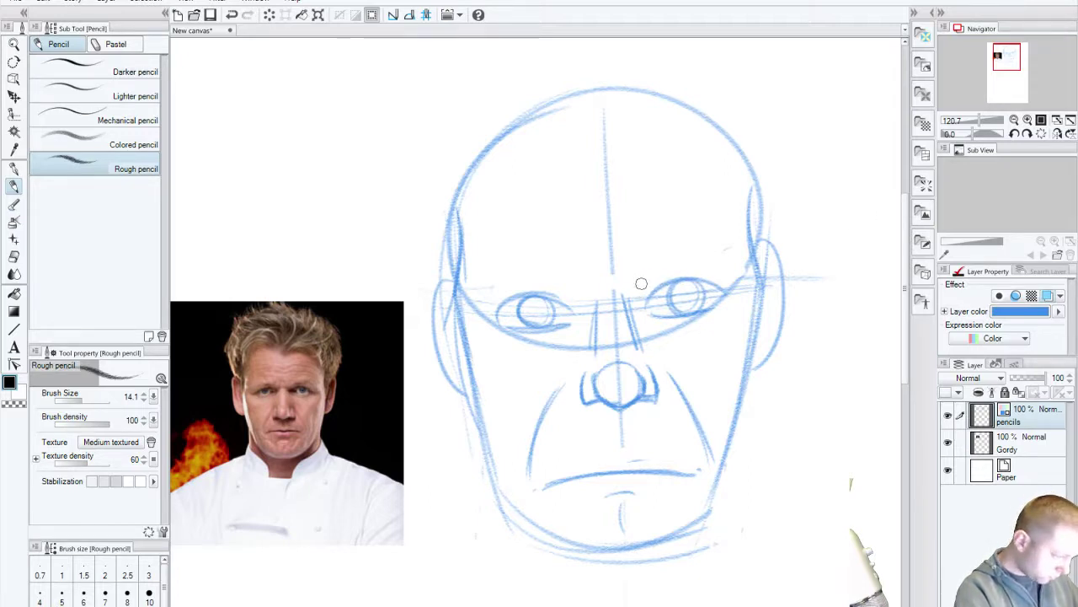
# Step: Draw an arched eyebrow above the right-hand eye, redoing its lower stroke
pyautogui.moveTo(642, 285); pyautogui.dragTo(680, 262)
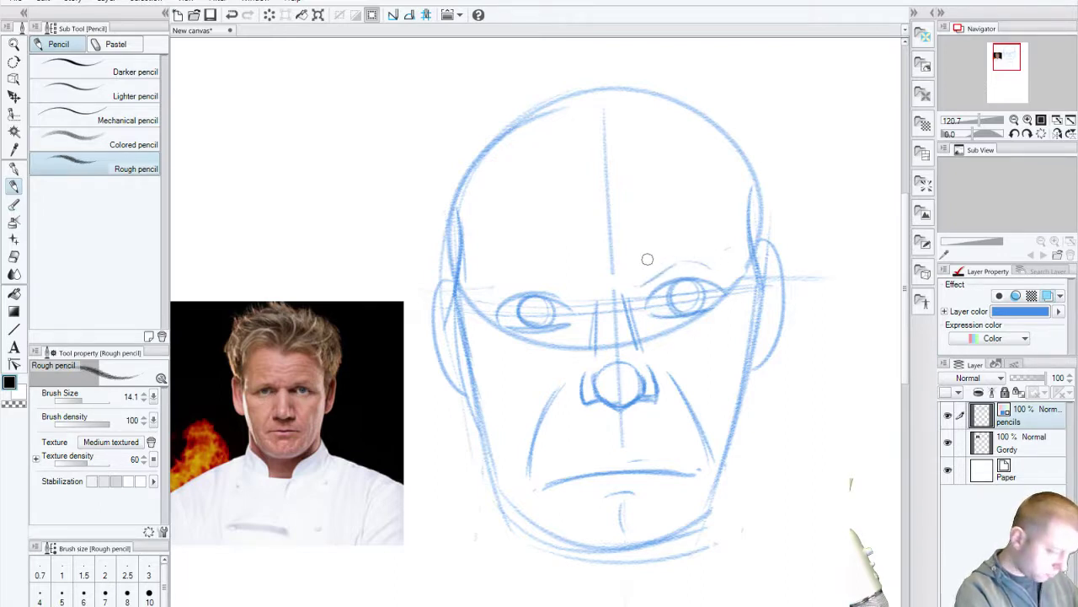
pyautogui.moveTo(644, 278)
pyautogui.mouseDown()
pyautogui.moveTo(678, 247)
pyautogui.moveTo(712, 254)
pyautogui.mouseUp()
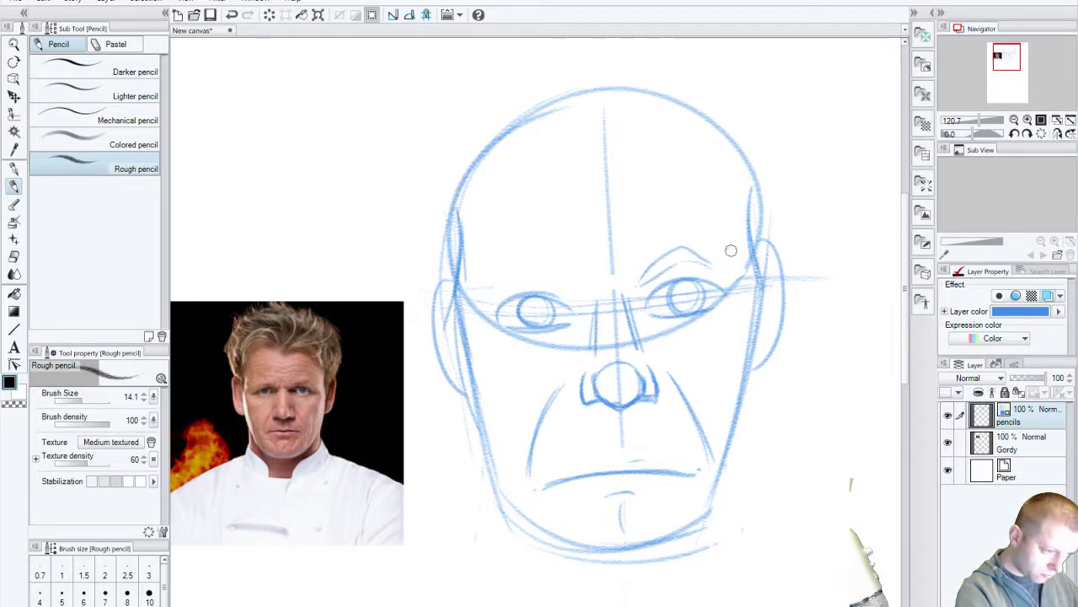
pyautogui.moveTo(646, 276)
pyautogui.mouseDown()
pyautogui.moveTo(675, 247)
pyautogui.moveTo(688, 267)
pyautogui.moveTo(636, 282)
pyautogui.moveTo(702, 266)
pyautogui.mouseUp()
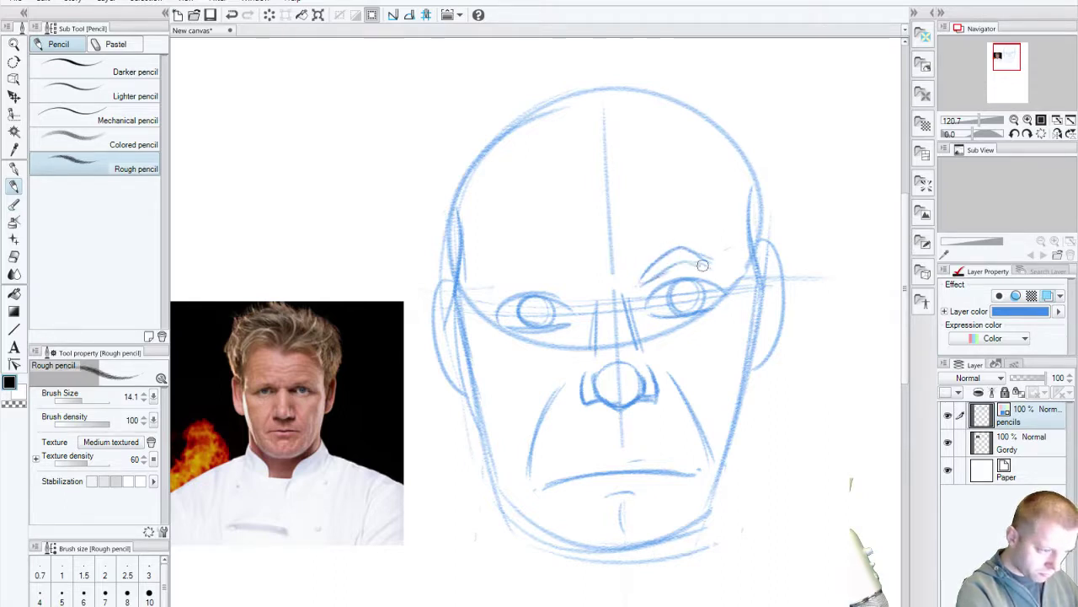
pyautogui.hotkey('ctrl', 'z')
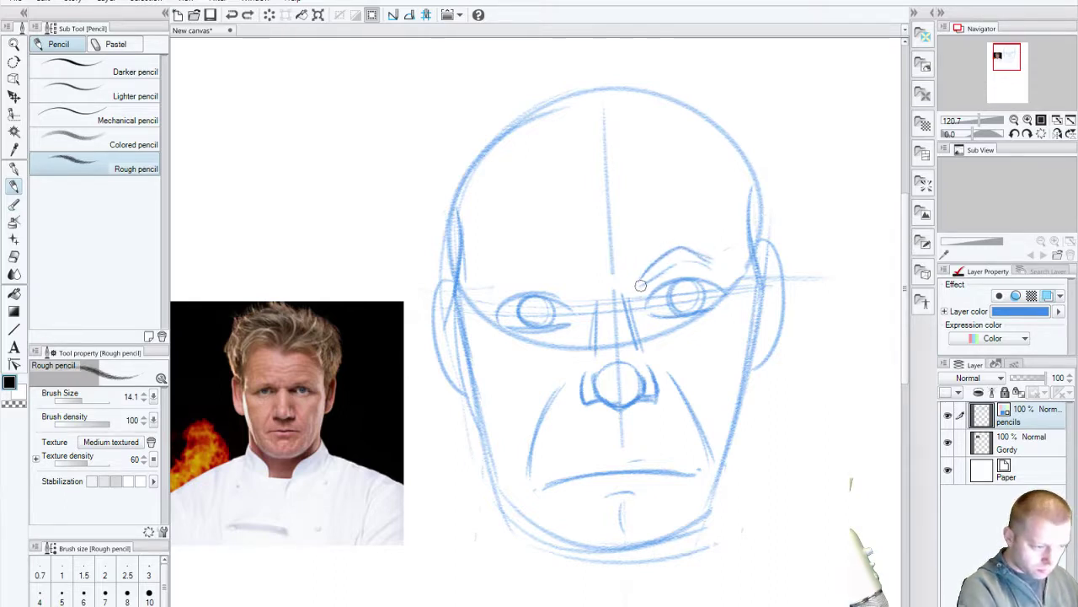
pyautogui.moveTo(644, 283); pyautogui.dragTo(722, 258)
pyautogui.hotkey('ctrl', 'z')
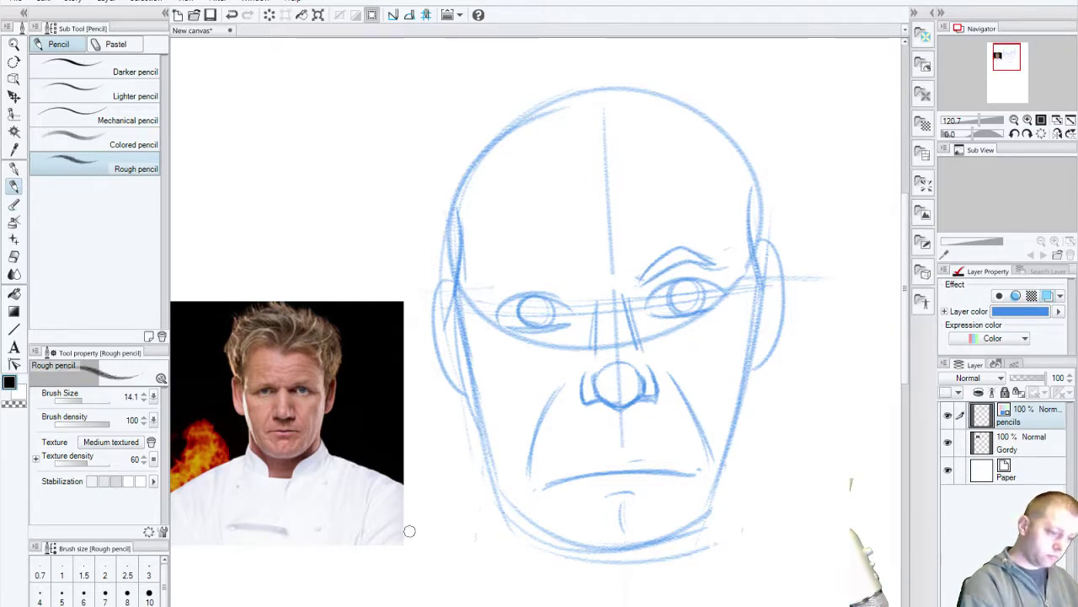
# Step: Move the Gordy reference photo up level with the sketch, then return to the pencils layer
pyautogui.moveTo(552, 408); pyautogui.dragTo(558, 487)
pyautogui.click(1042, 448)
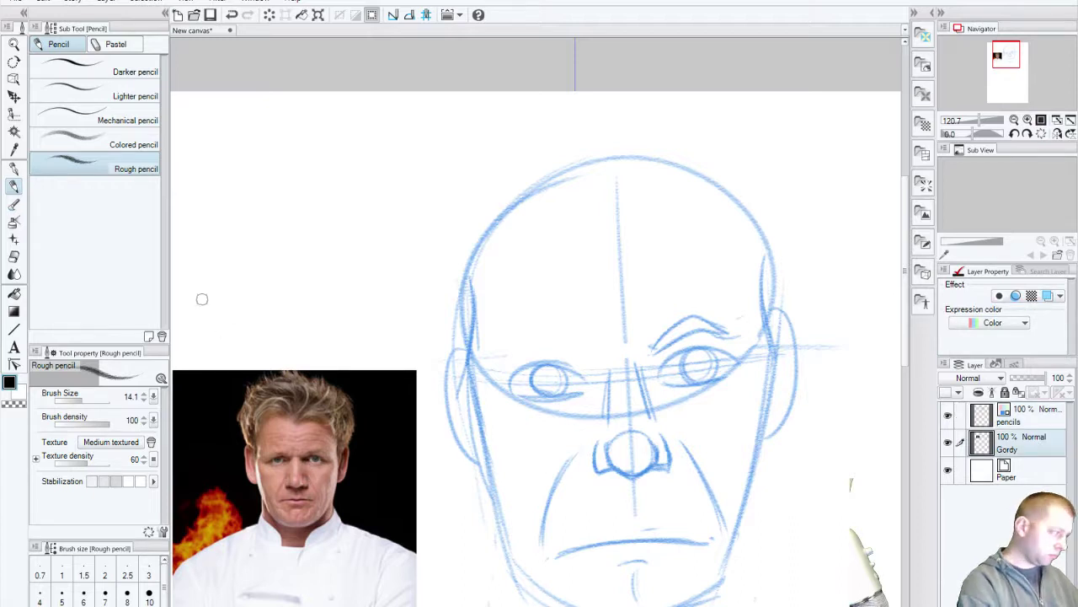
pyautogui.press('k')
pyautogui.moveTo(305, 229)
pyautogui.mouseDown()
pyautogui.moveTo(299, 209)
pyautogui.moveTo(304, 228)
pyautogui.mouseUp()
pyautogui.hotkey('alt', ']')
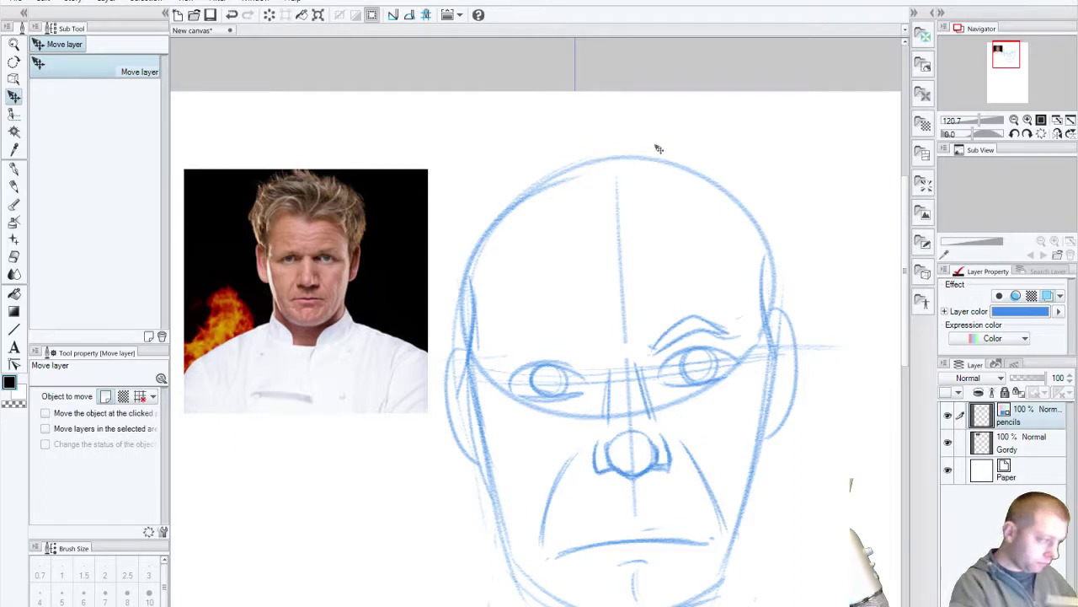
# Step: With the Rough pencil, arc the hair over the top-left and down the right of the head
pyautogui.click(15, 184)
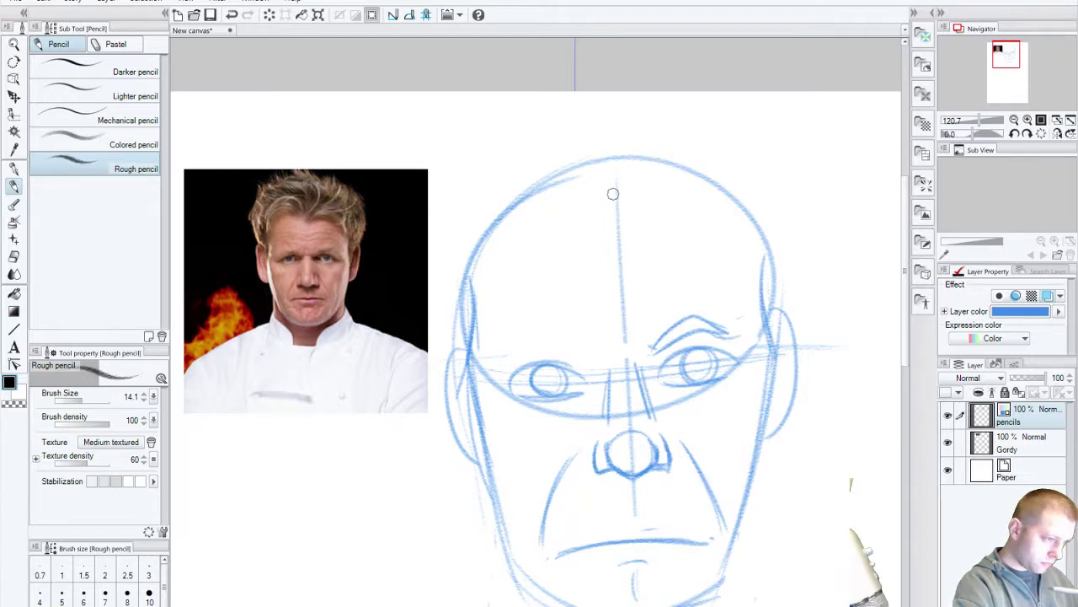
pyautogui.moveTo(616, 201)
pyautogui.mouseDown()
pyautogui.moveTo(589, 169)
pyautogui.moveTo(490, 209)
pyautogui.mouseUp()
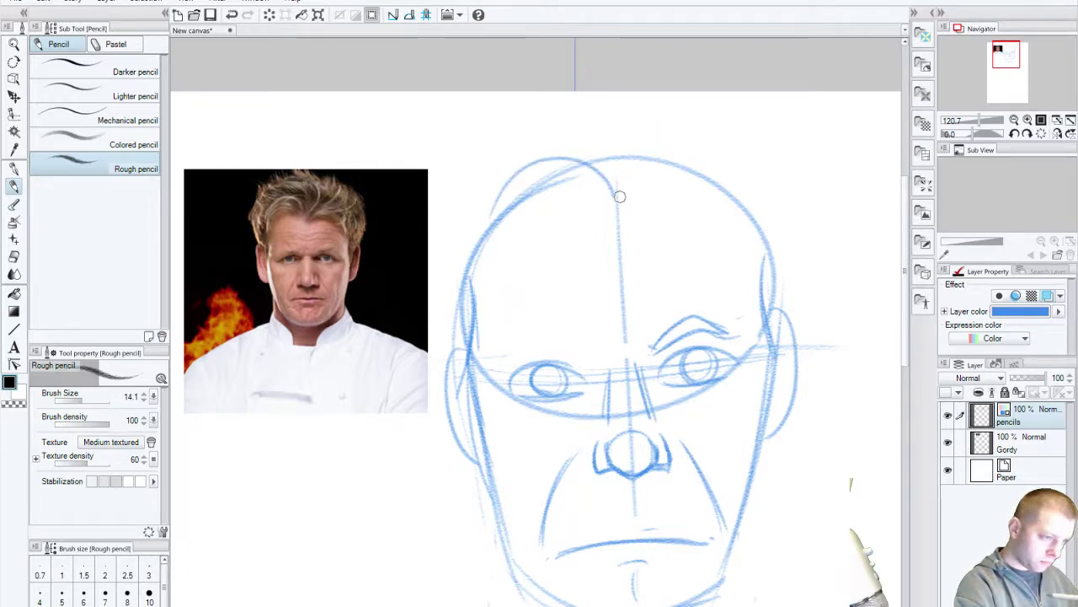
pyautogui.moveTo(621, 191); pyautogui.dragTo(771, 290)
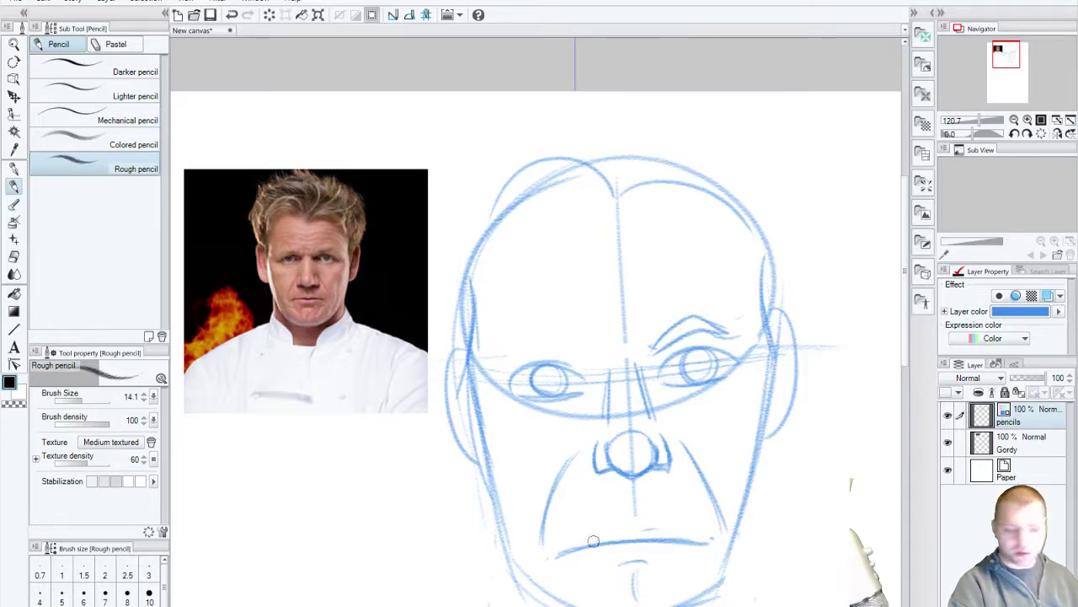
pyautogui.moveTo(563, 503)
pyautogui.mouseDown()
pyautogui.moveTo(550, 511)
pyautogui.moveTo(603, 495)
pyautogui.mouseUp()
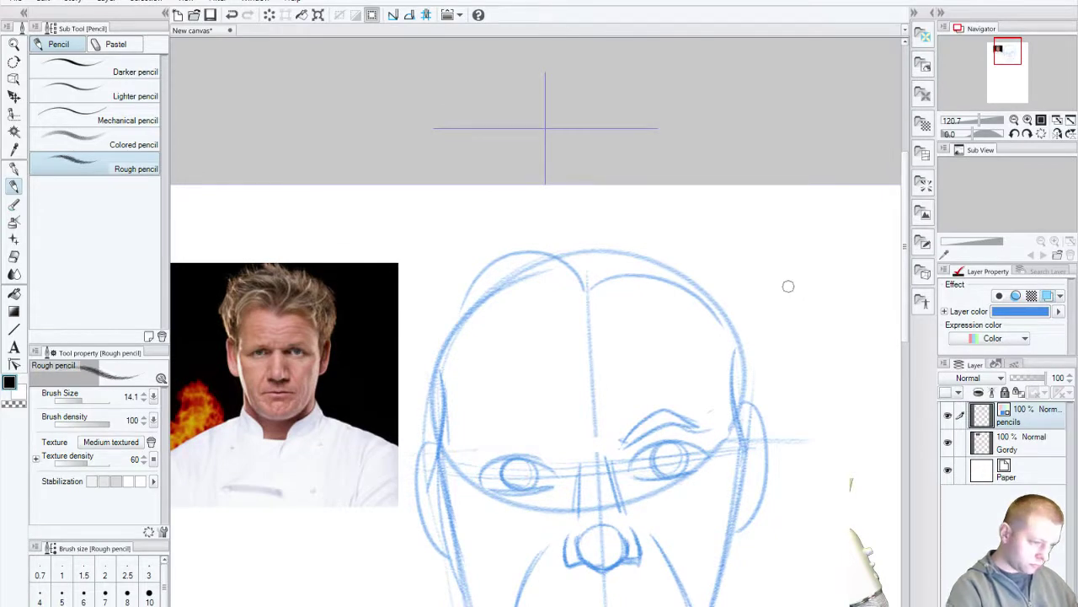
# Step: Extend the centre line into the head top and zoom out to show the whole face
pyautogui.moveTo(592, 185); pyautogui.dragTo(587, 285)
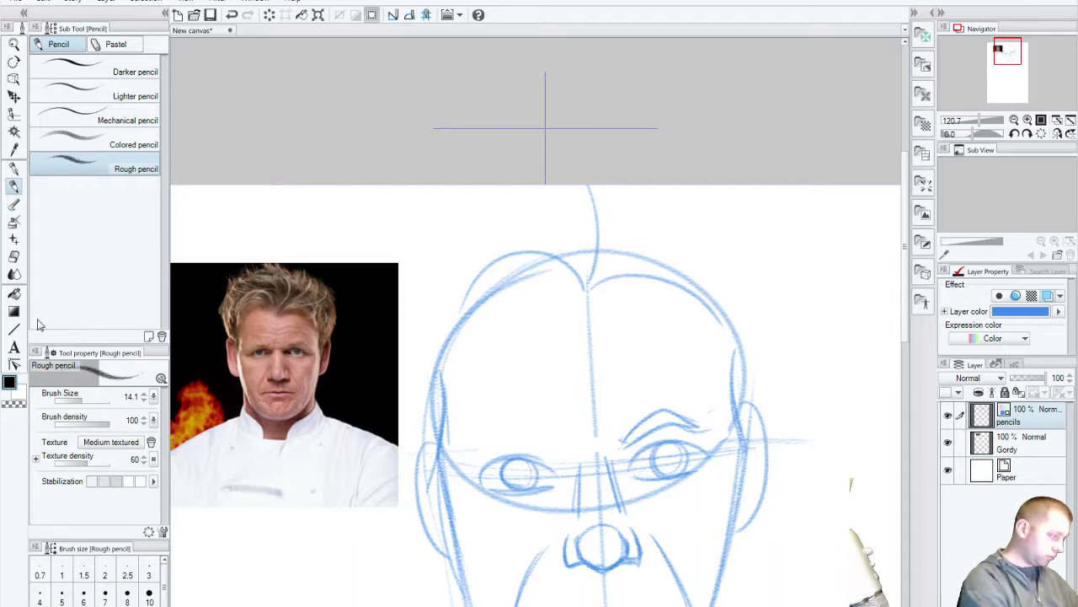
pyautogui.click(13, 45)
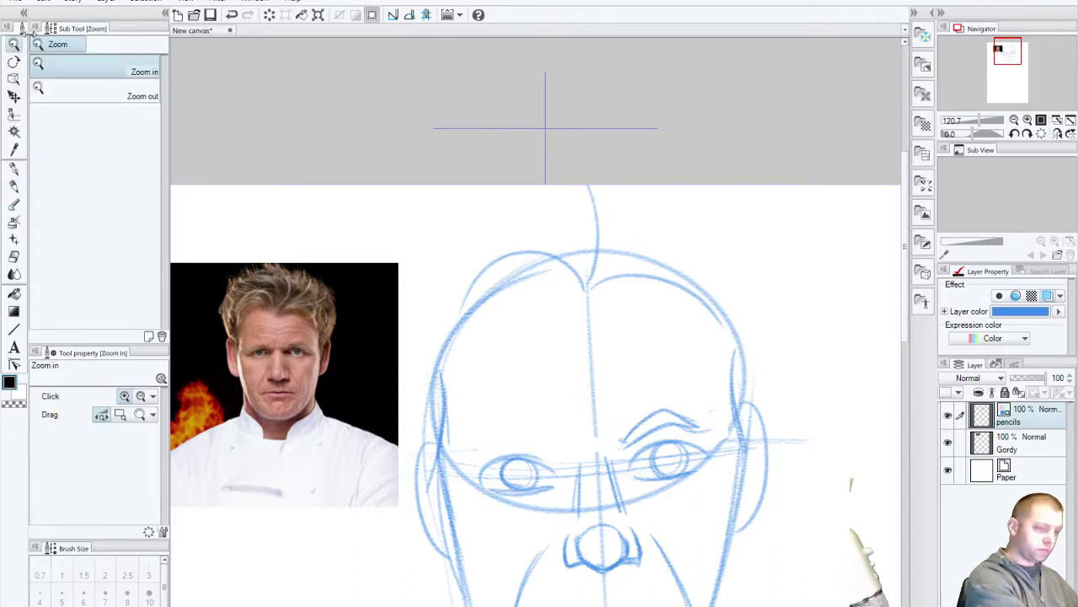
pyautogui.hotkey('ctrl', '-')
pyautogui.moveTo(584, 540); pyautogui.dragTo(570, 403)
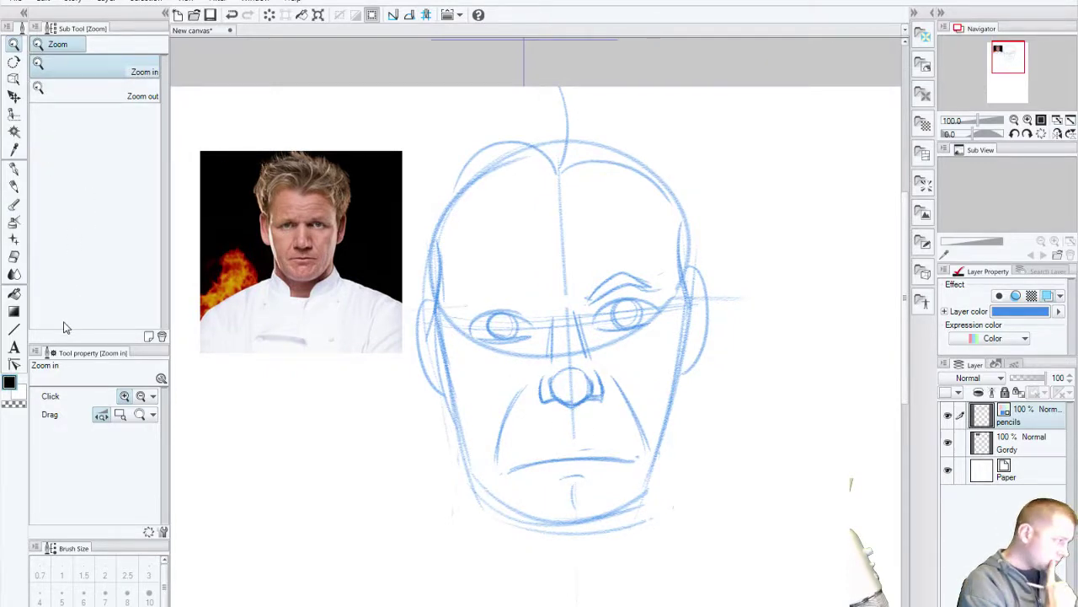
pyautogui.click(14, 114)
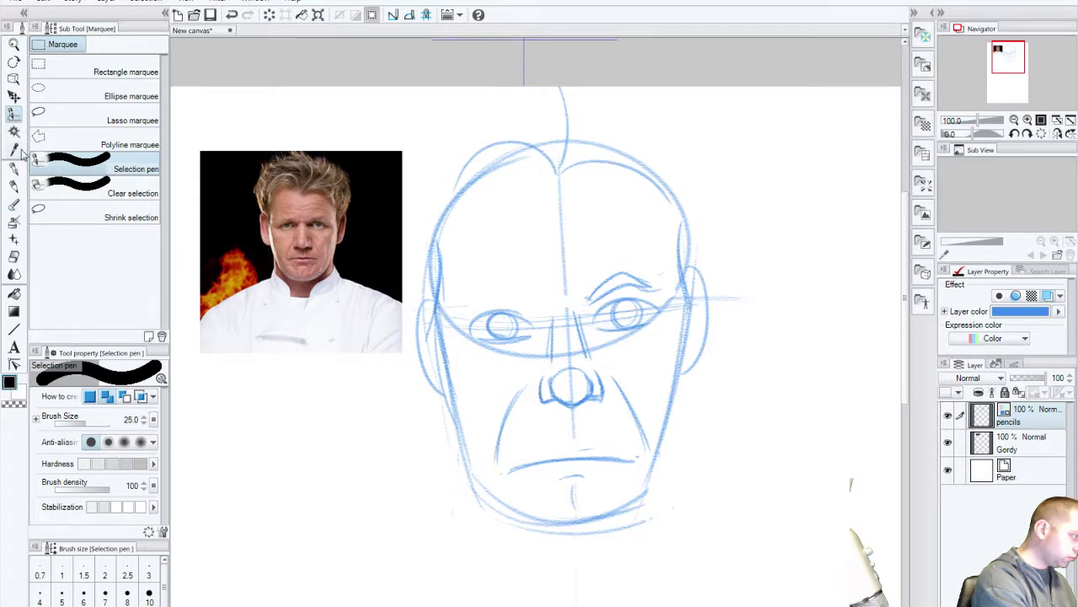
pyautogui.click(91, 74)
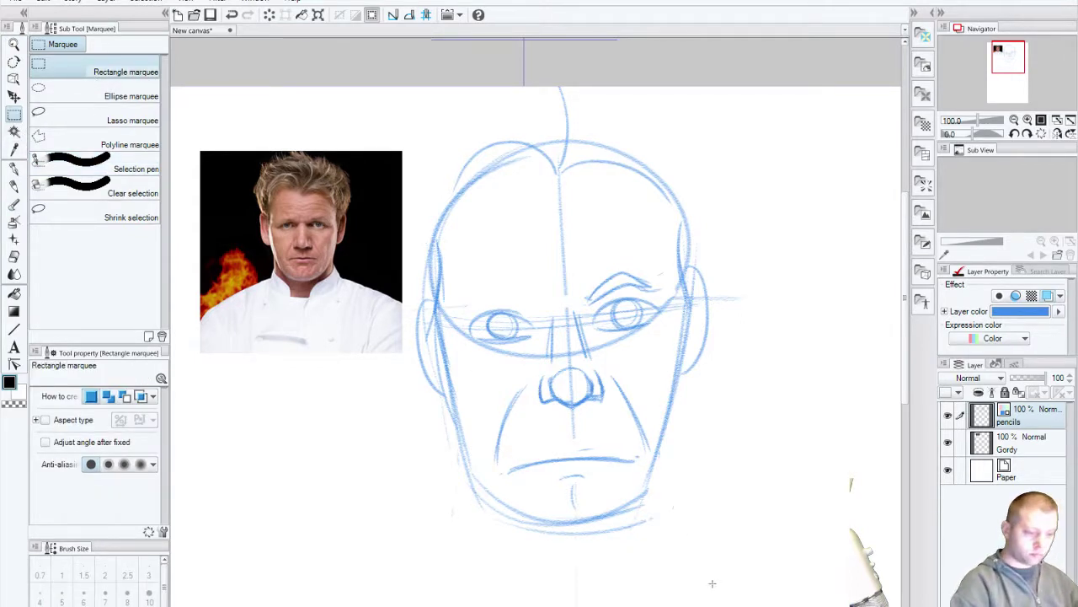
# Step: Draw a rectangular selection around the face sketch and reposition it slightly lower
pyautogui.moveTo(732, 581)
pyautogui.mouseDown()
pyautogui.moveTo(530, 161)
pyautogui.moveTo(385, 72)
pyautogui.mouseUp()
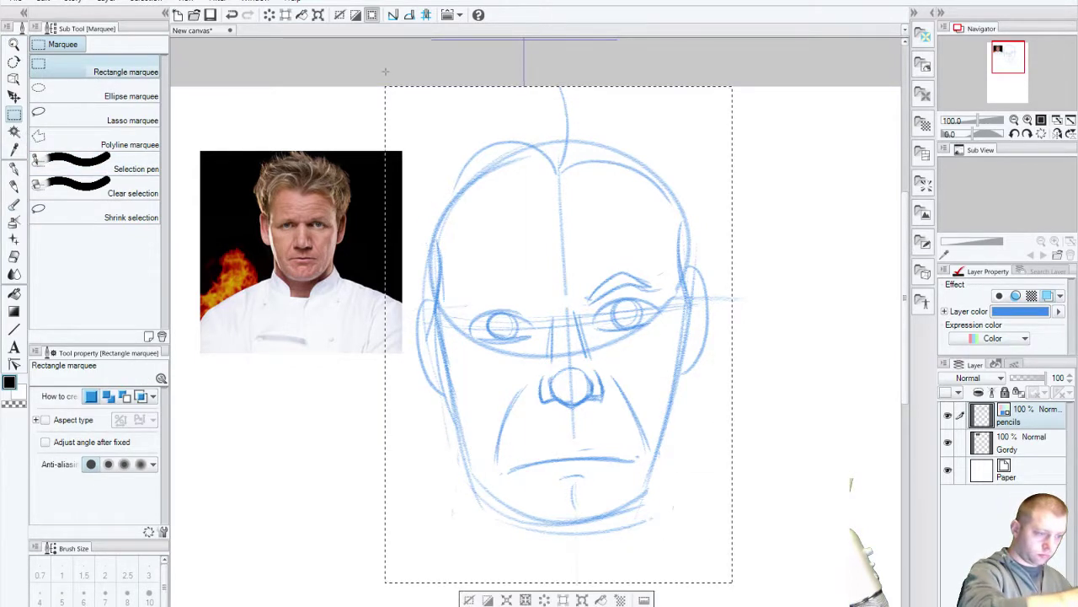
pyautogui.click(488, 599)
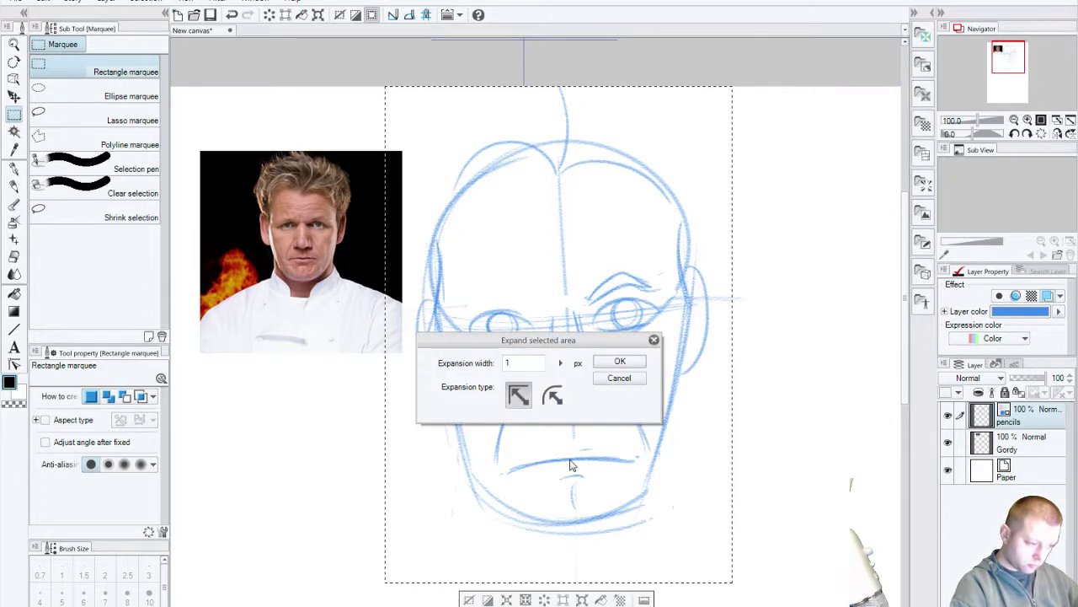
pyautogui.click(619, 378)
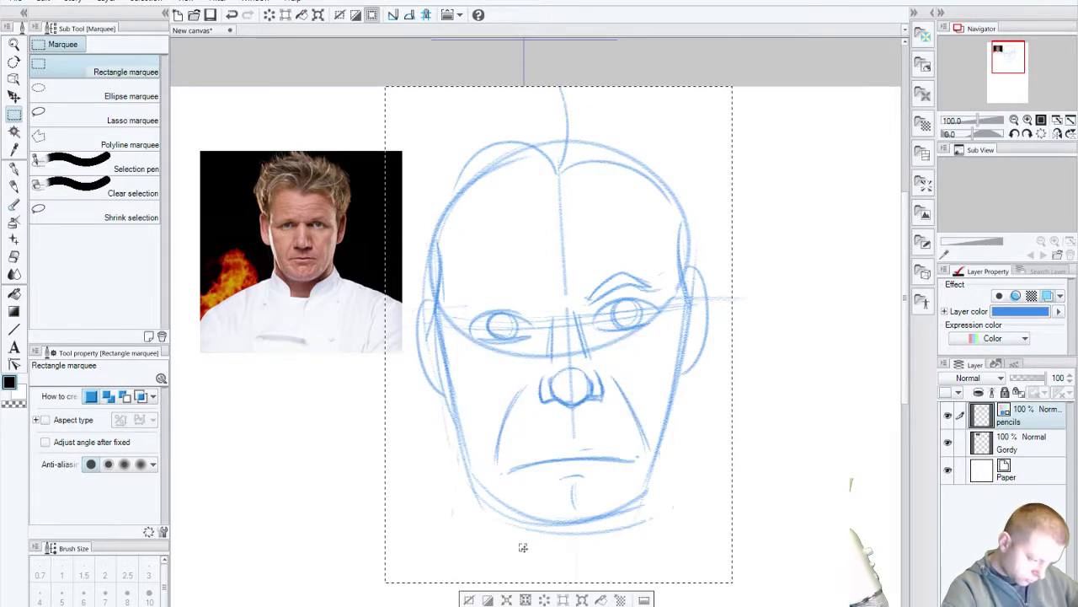
pyautogui.moveTo(522, 547); pyautogui.dragTo(538, 587)
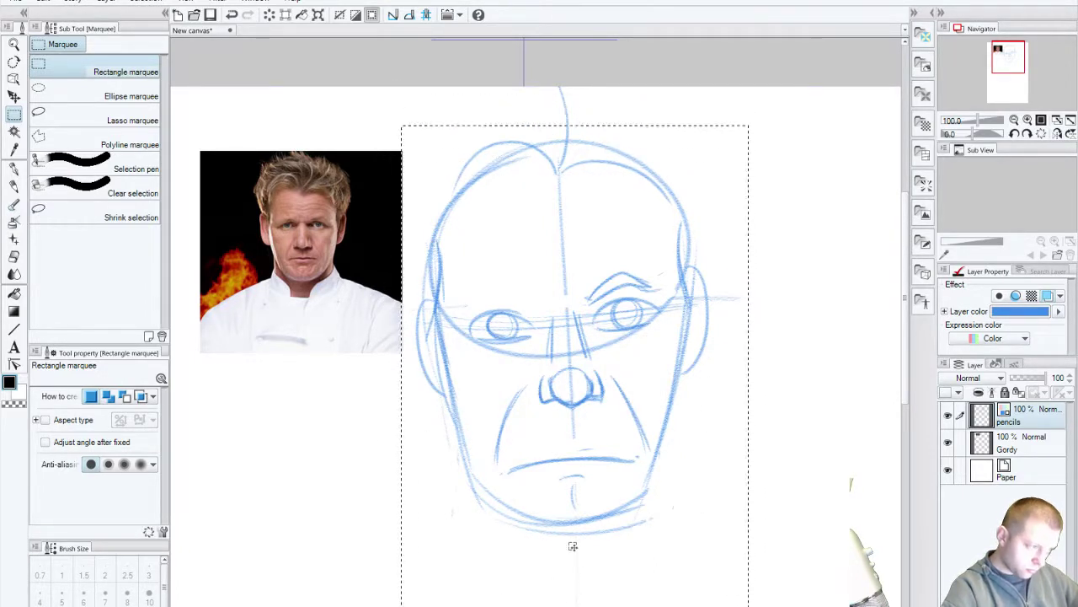
pyautogui.moveTo(573, 546); pyautogui.dragTo(573, 479)
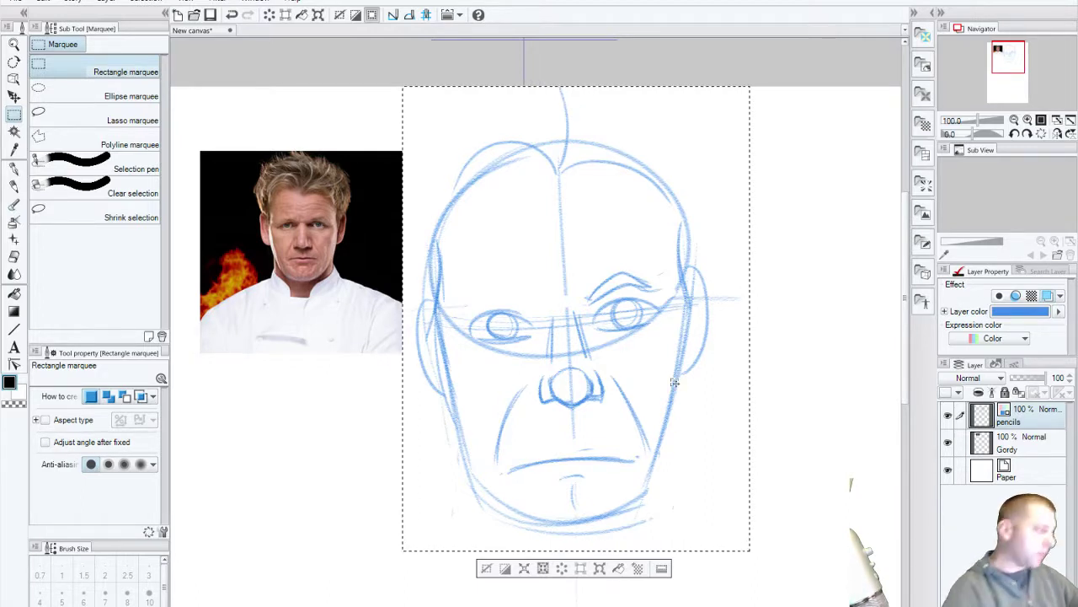
# Step: Move the pencils layer so the face sketch sits lower and further right
pyautogui.press('k')
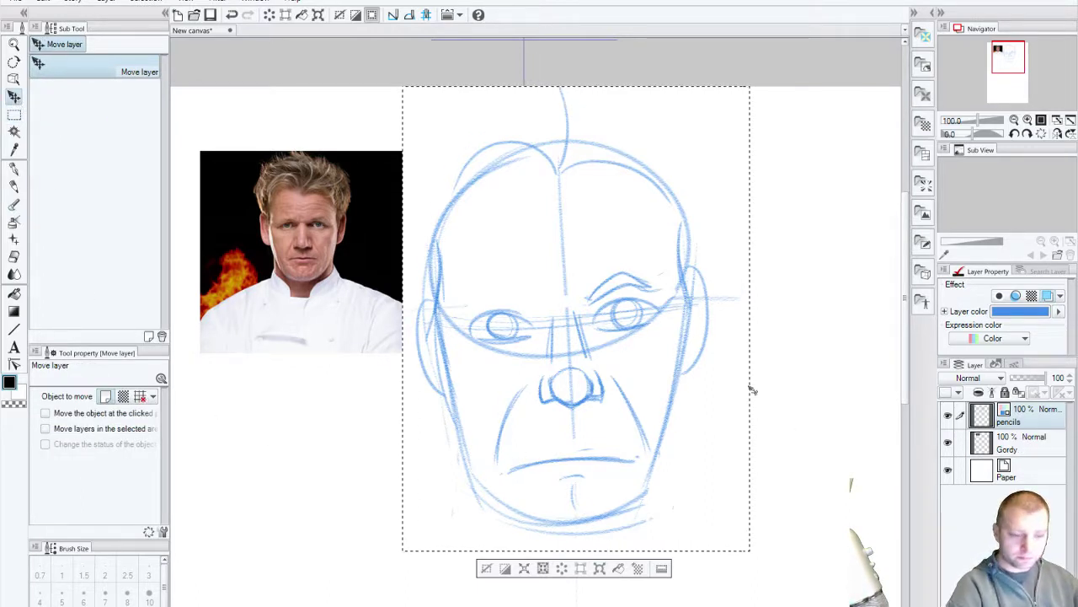
pyautogui.moveTo(682, 396)
pyautogui.mouseDown()
pyautogui.moveTo(677, 426)
pyautogui.moveTo(703, 557)
pyautogui.moveTo(695, 603)
pyautogui.moveTo(662, 279)
pyautogui.mouseUp()
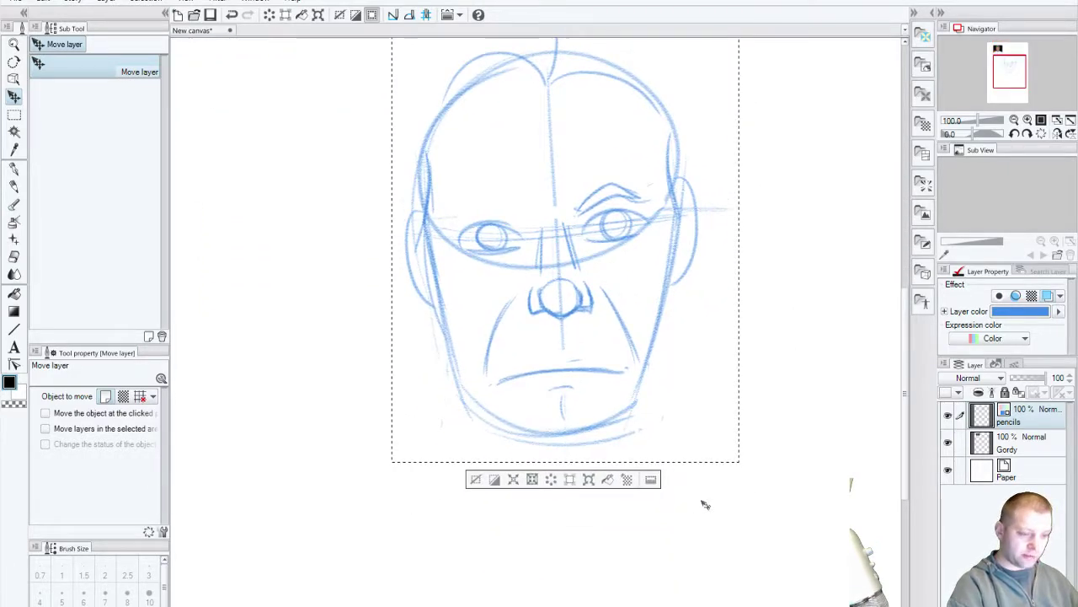
pyautogui.moveTo(640, 404); pyautogui.dragTo(702, 428)
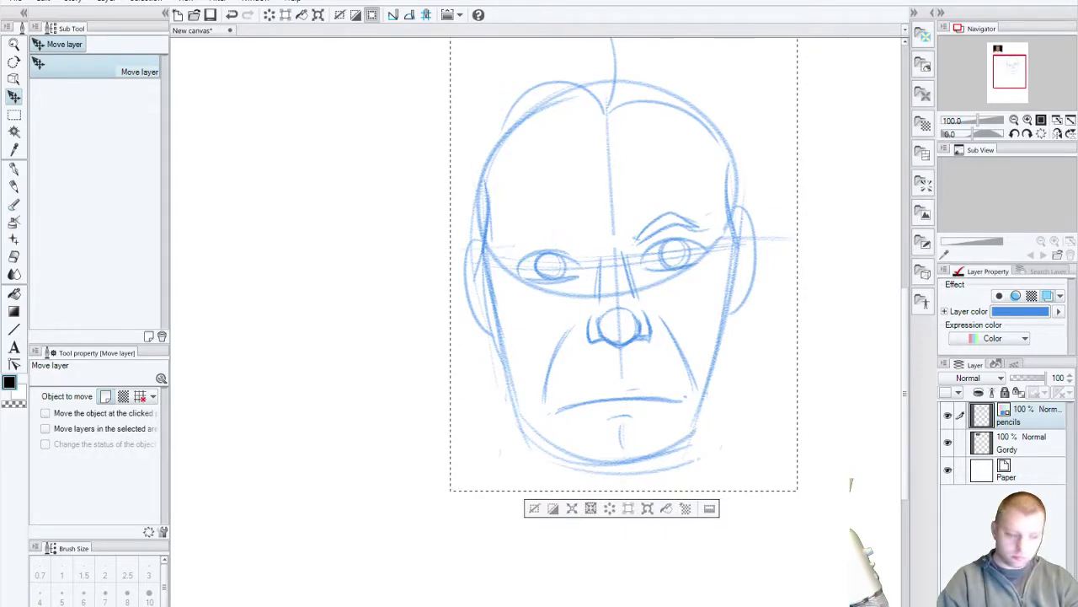
# Step: Move the reference photo layer to the canvas's mid-left beside the sketch
pyautogui.click(1025, 442)
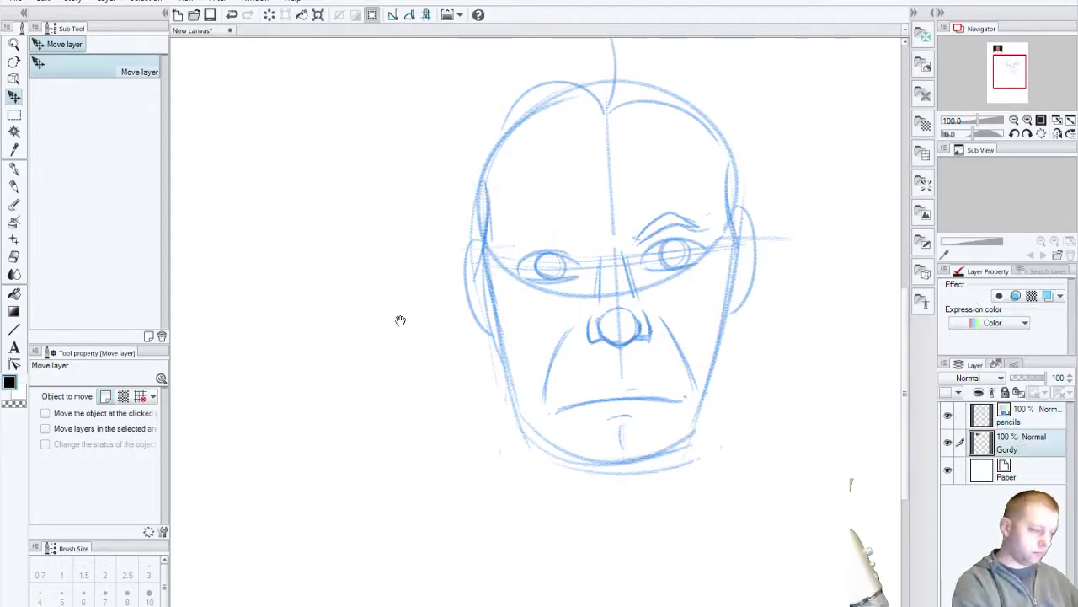
pyautogui.moveTo(401, 320); pyautogui.dragTo(548, 603)
pyautogui.moveTo(421, 152)
pyautogui.mouseDown()
pyautogui.moveTo(421, 571)
pyautogui.moveTo(300, 261)
pyautogui.moveTo(314, 314)
pyautogui.moveTo(288, 439)
pyautogui.mouseUp()
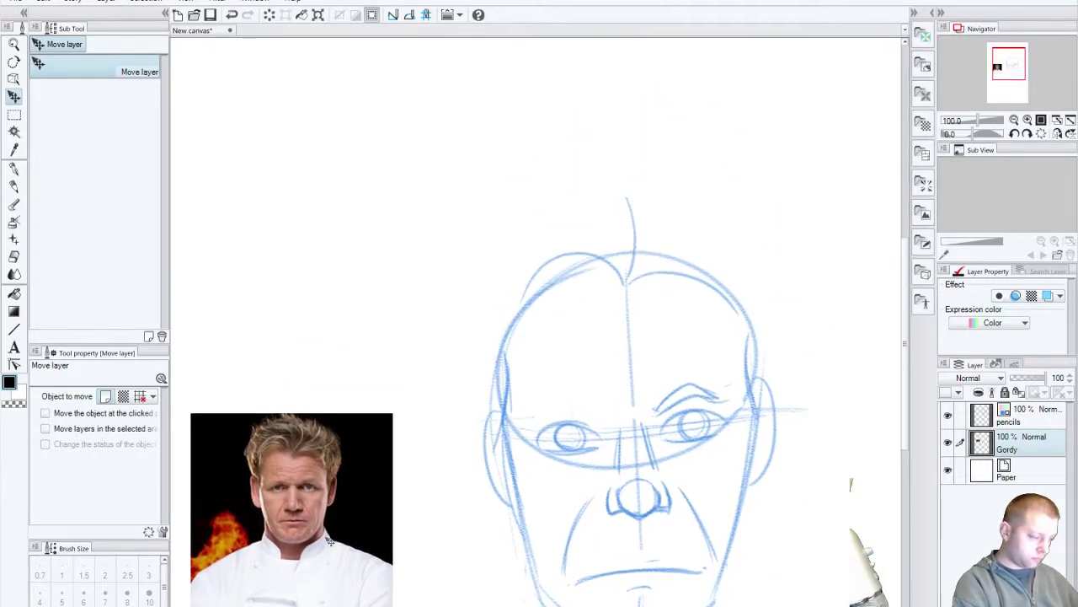
pyautogui.moveTo(329, 541); pyautogui.dragTo(330, 320)
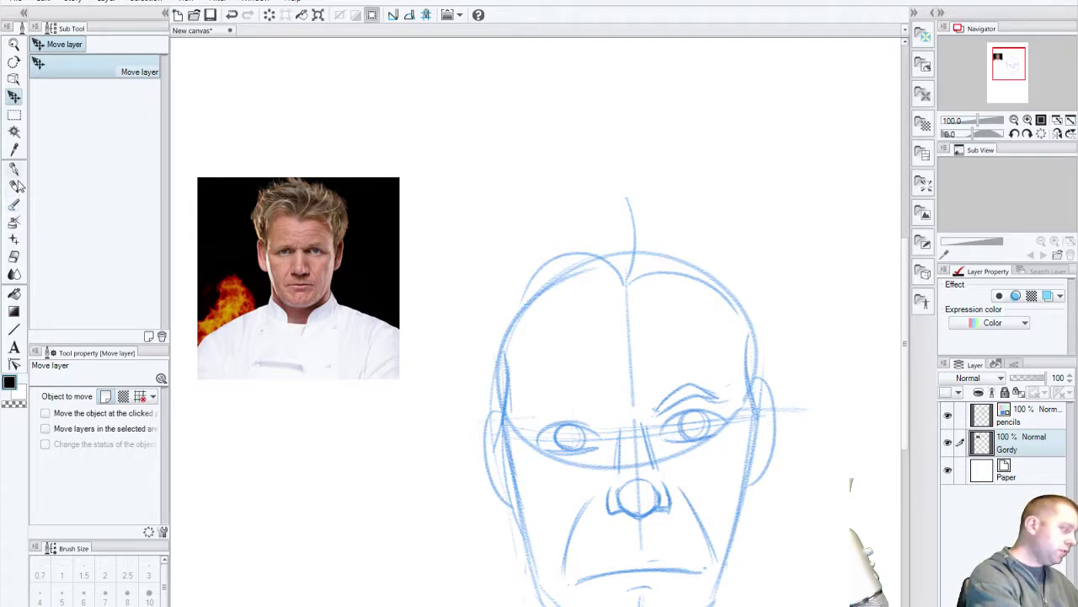
pyautogui.click(15, 185)
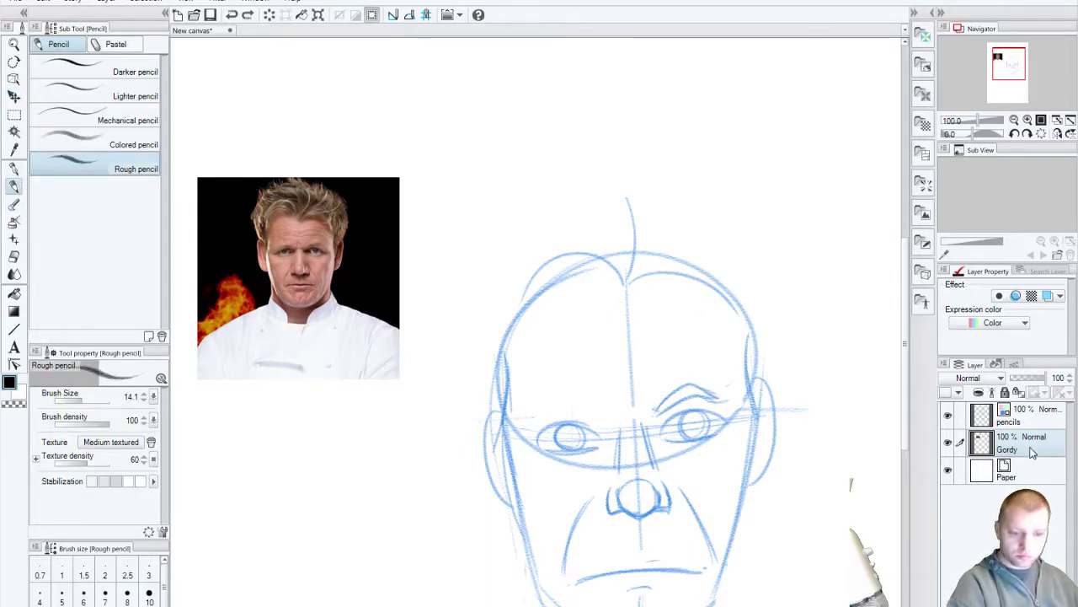
# Step: On the pencils layer, draw hair strands rising from the parting and redraw the upper-left head contour
pyautogui.click(1033, 417)
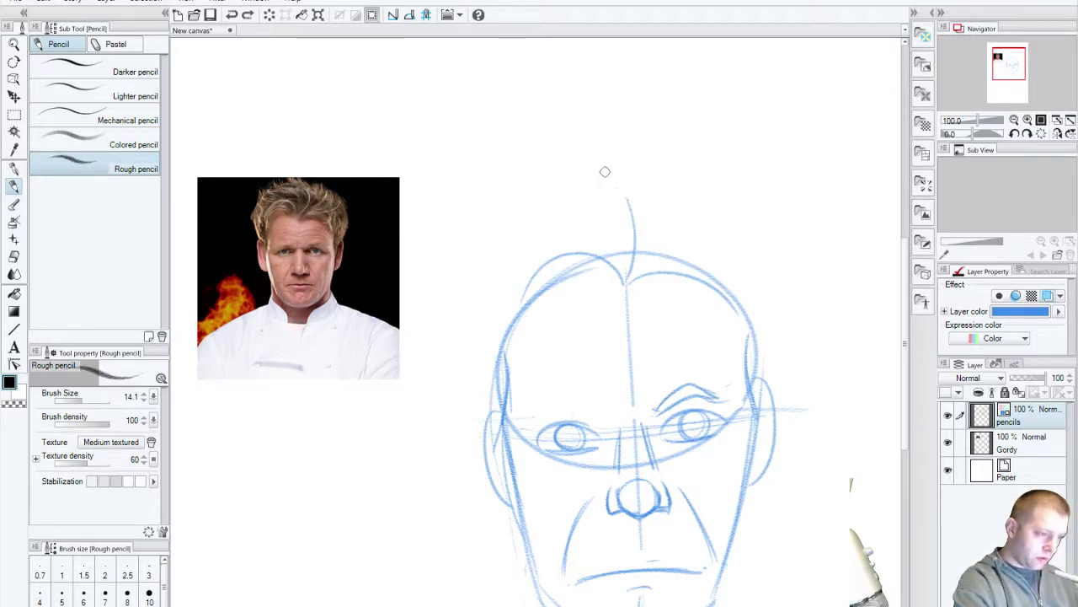
pyautogui.moveTo(604, 171)
pyautogui.mouseDown()
pyautogui.moveTo(639, 268)
pyautogui.moveTo(630, 274)
pyautogui.mouseUp()
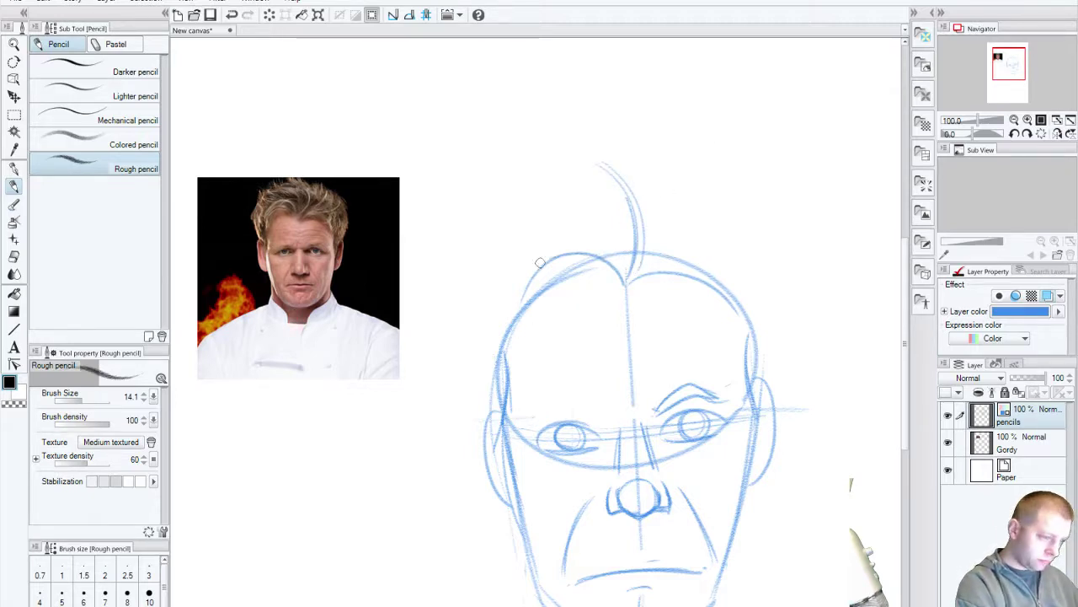
pyautogui.moveTo(551, 256); pyautogui.dragTo(502, 312)
pyautogui.moveTo(601, 209); pyautogui.dragTo(494, 295)
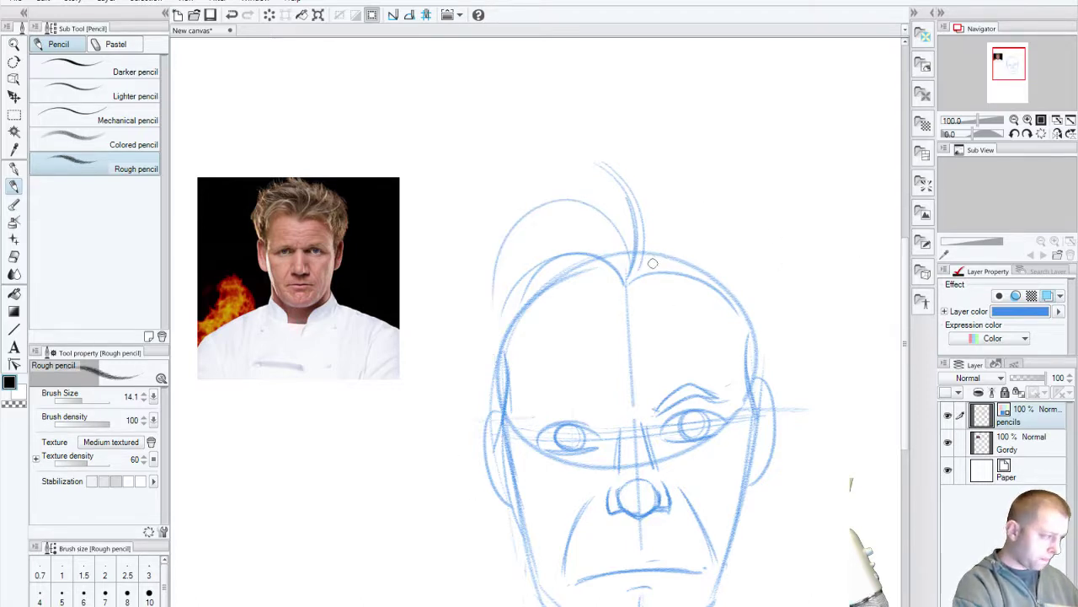
pyautogui.moveTo(626, 279); pyautogui.dragTo(703, 192)
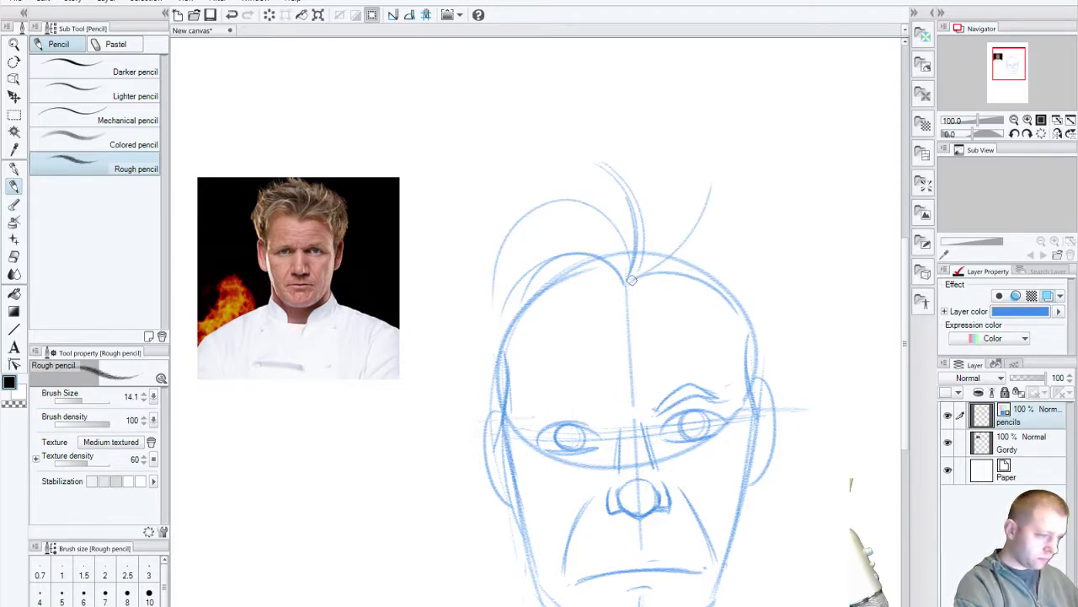
pyautogui.moveTo(632, 280); pyautogui.dragTo(789, 231)
# Step: Add a stroke along the right side of the head and a short left jaw stroke
pyautogui.moveTo(587, 465); pyautogui.dragTo(458, 464)
pyautogui.moveTo(507, 499); pyautogui.dragTo(603, 458)
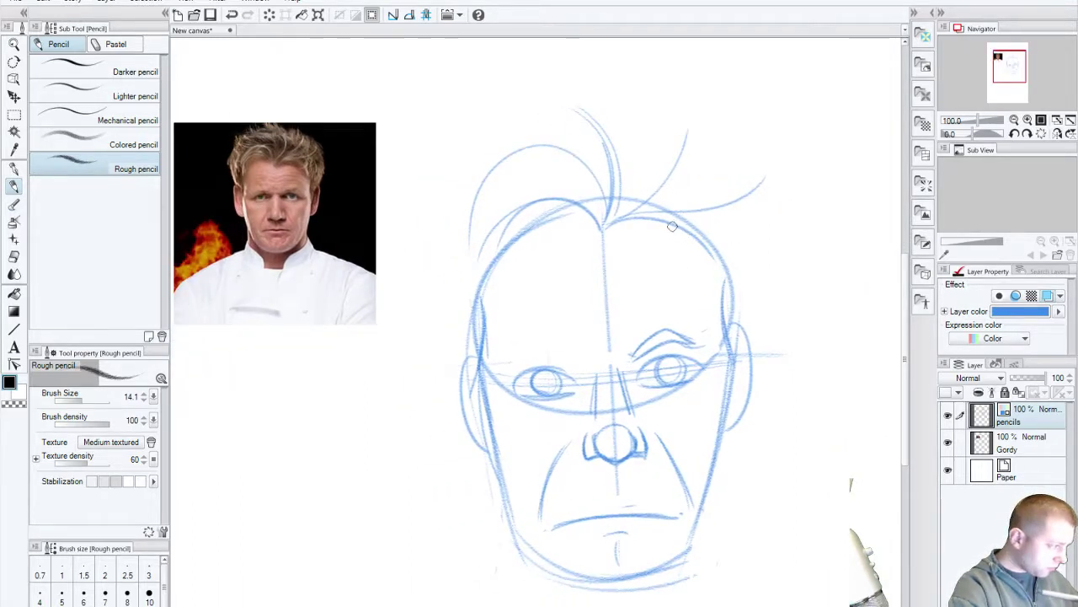
pyautogui.moveTo(711, 253); pyautogui.dragTo(735, 370)
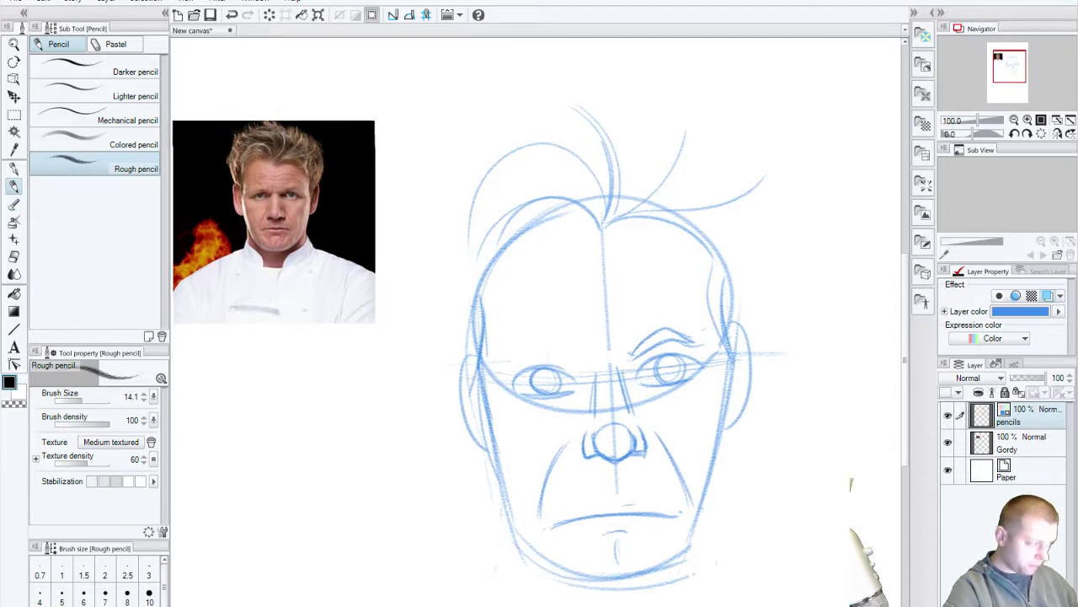
pyautogui.moveTo(565, 462); pyautogui.dragTo(544, 381)
pyautogui.moveTo(523, 488); pyautogui.dragTo(489, 429)
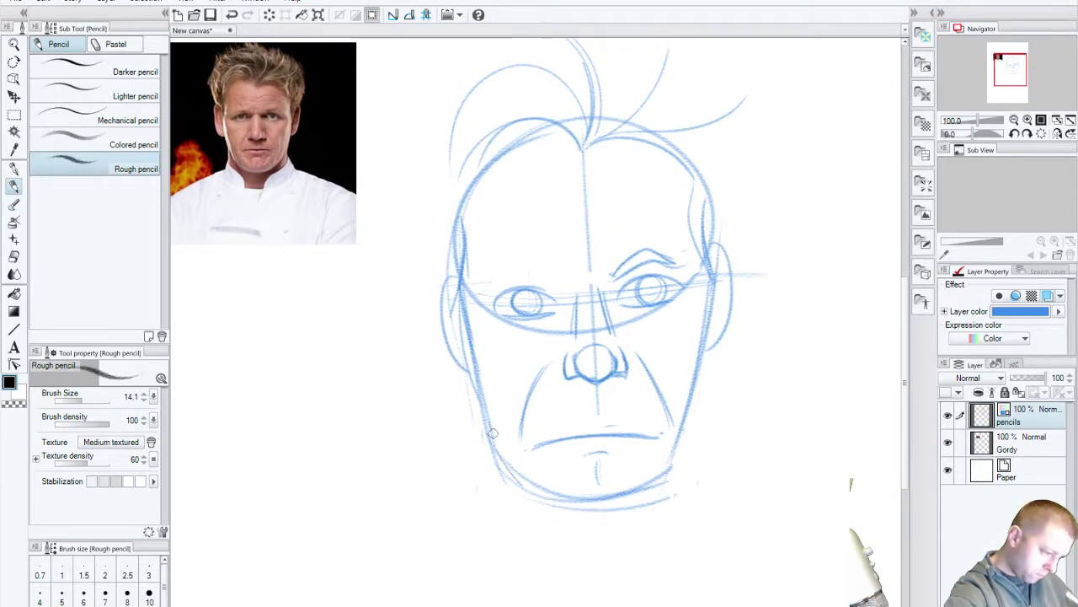
pyautogui.hotkey('ctrl', 'z')
pyautogui.hotkey('ctrl', 'y')
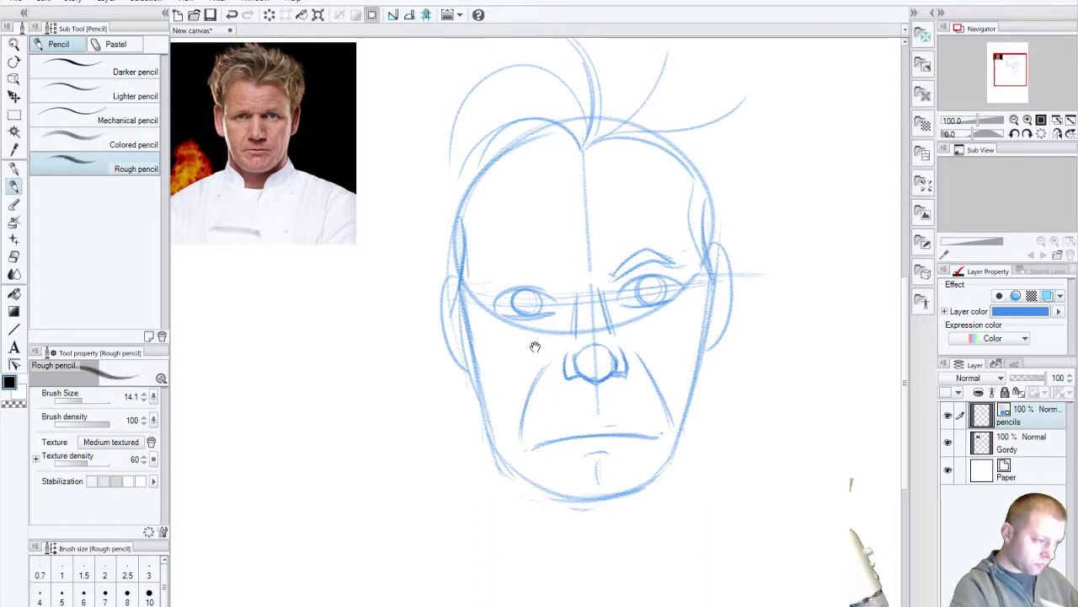
pyautogui.scroll(3, 534, 344)
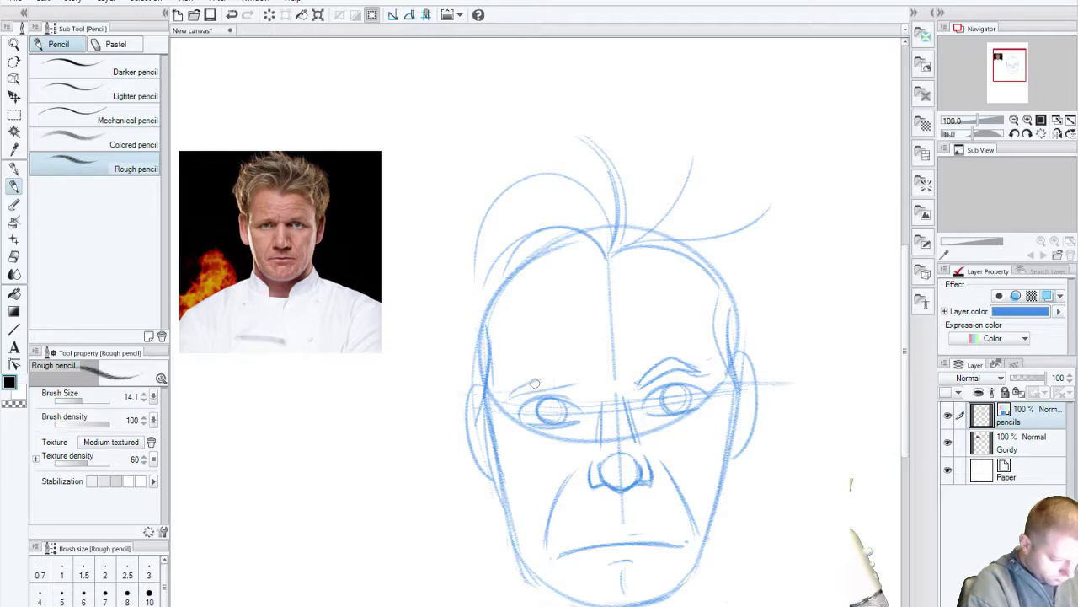
# Step: Redraw the left eyebrow and add two wrinkle lines across the forehead
pyautogui.moveTo(534, 384); pyautogui.dragTo(581, 379)
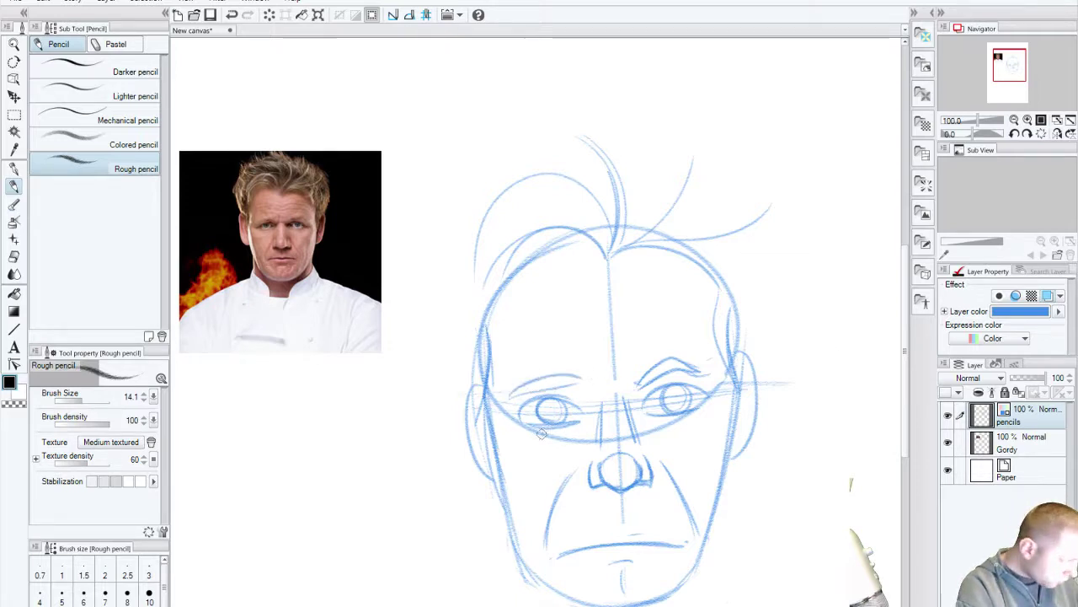
pyautogui.hotkey('ctrl', 'z')
pyautogui.hotkey('ctrl', 'z')
pyautogui.moveTo(529, 372); pyautogui.dragTo(595, 376)
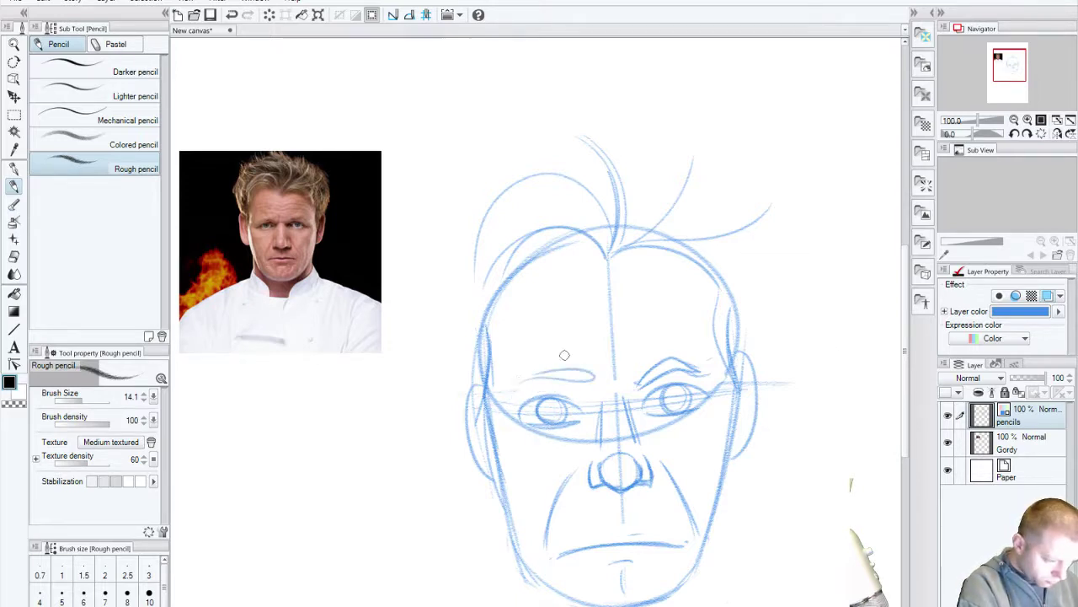
pyautogui.hotkey('ctrl', 'z')
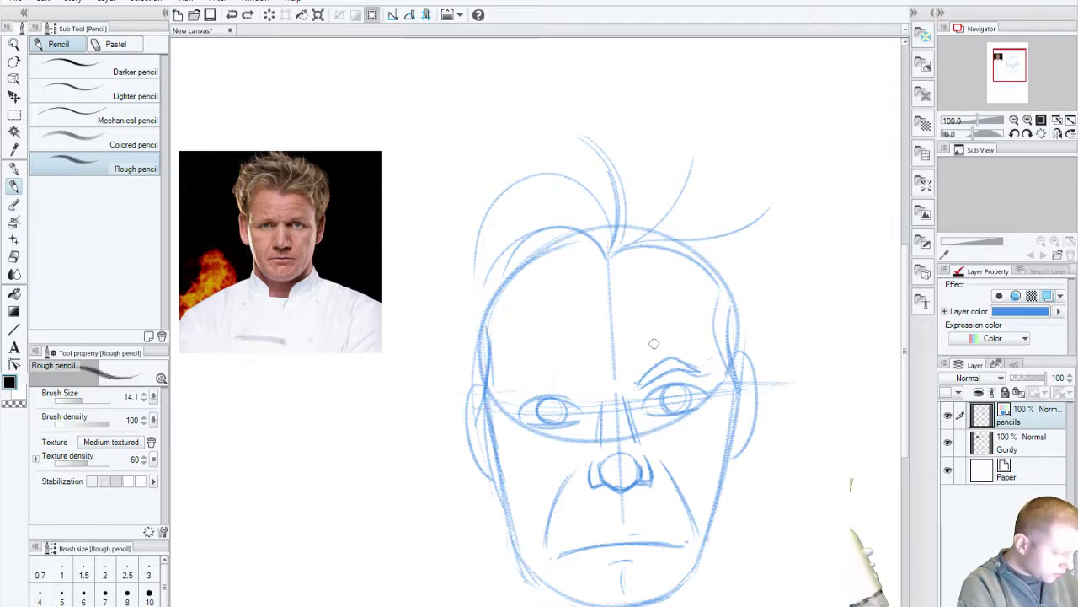
pyautogui.moveTo(531, 392); pyautogui.dragTo(588, 379)
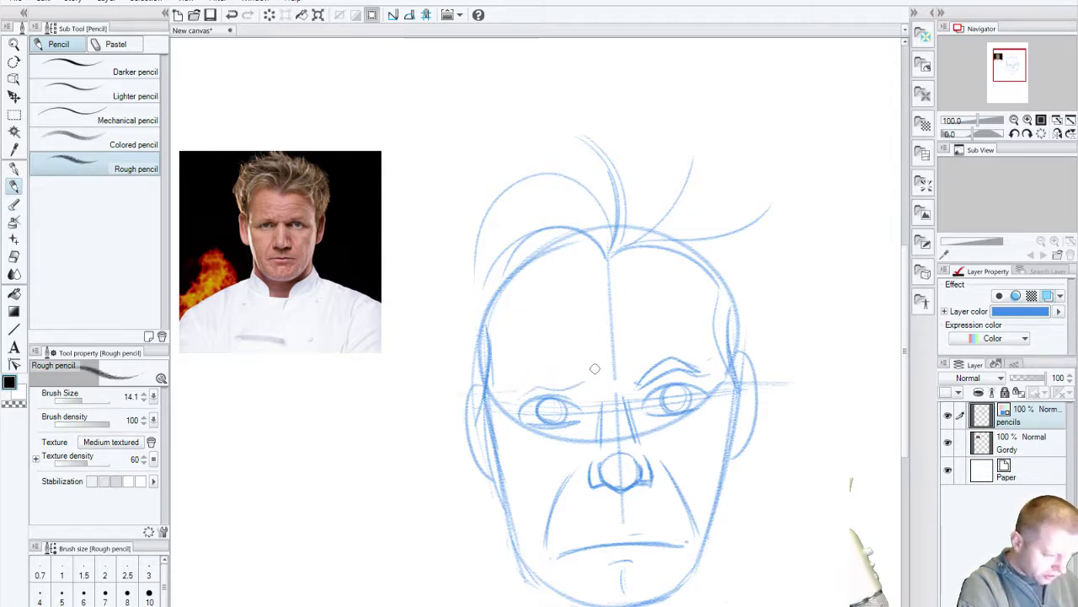
pyautogui.moveTo(520, 394); pyautogui.dragTo(580, 379)
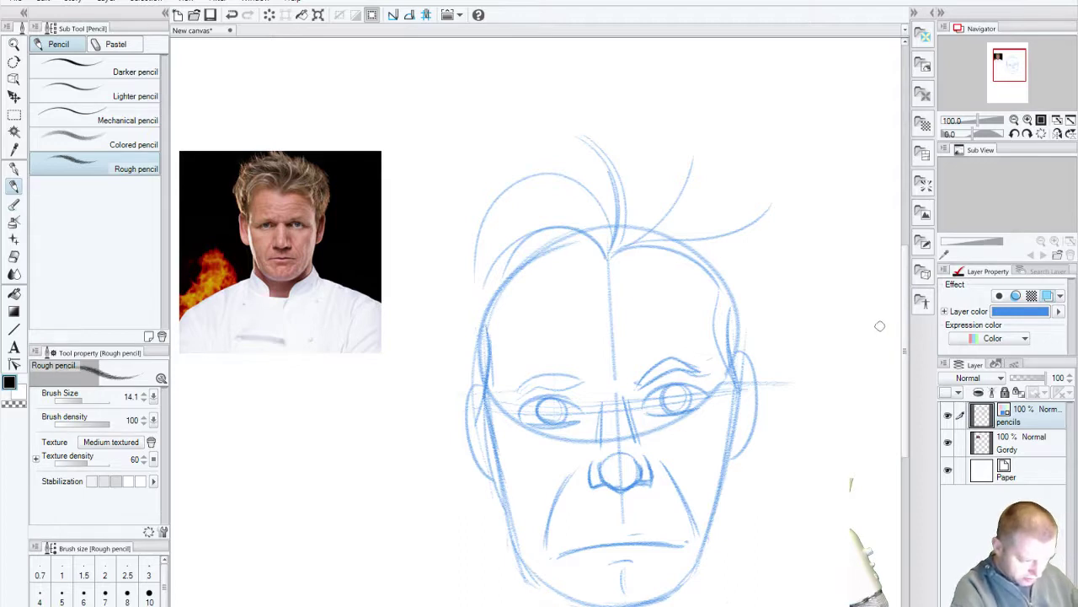
pyautogui.moveTo(525, 349); pyautogui.dragTo(671, 327)
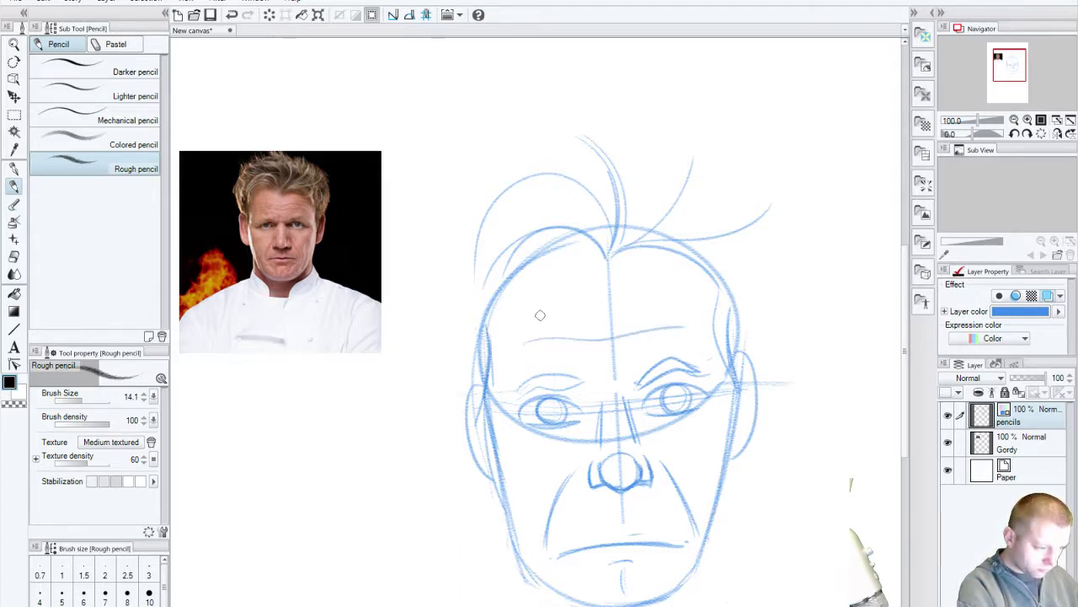
pyautogui.moveTo(543, 323); pyautogui.dragTo(667, 308)
# Step: Draw arched hair strokes on top of the head running down to the parting
pyautogui.moveTo(667, 422); pyautogui.dragTo(659, 503)
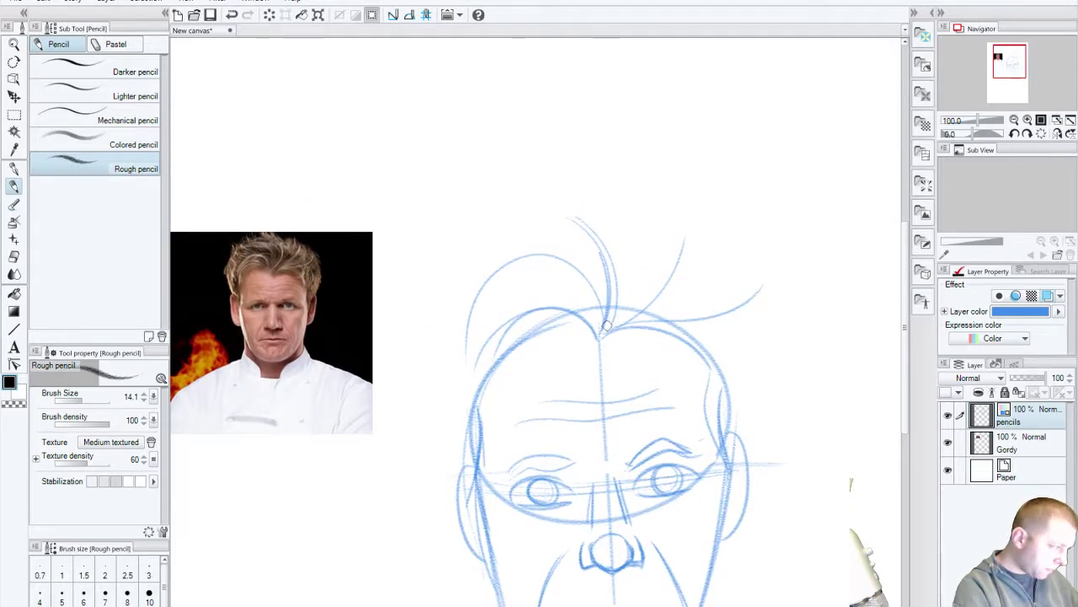
pyautogui.moveTo(572, 205); pyautogui.dragTo(624, 305)
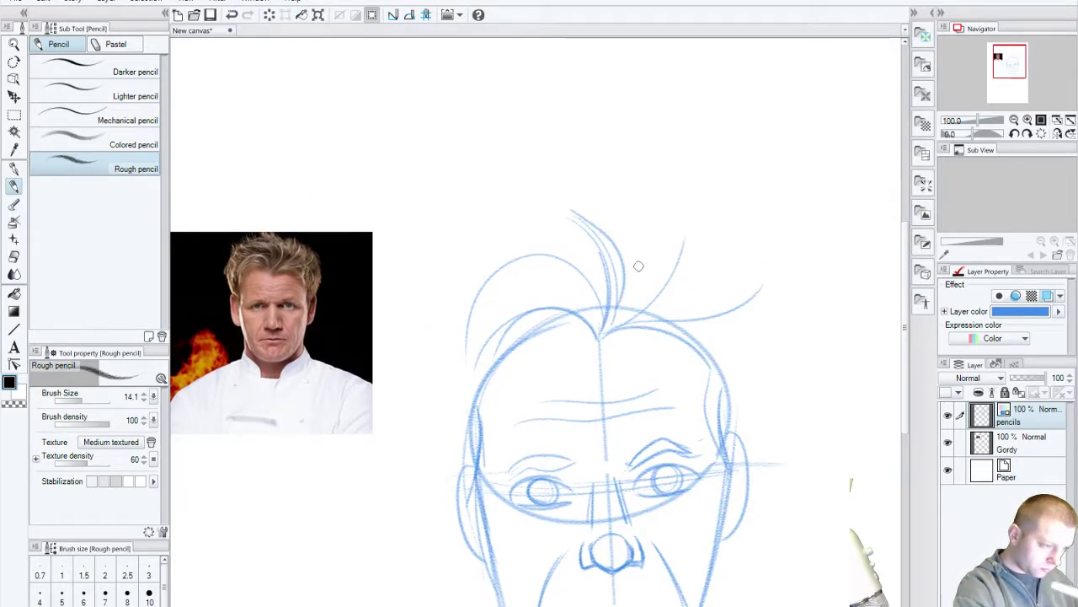
pyautogui.hotkey('ctrl', 'z')
pyautogui.moveTo(569, 214); pyautogui.dragTo(626, 317)
pyautogui.hotkey('ctrl', 'z')
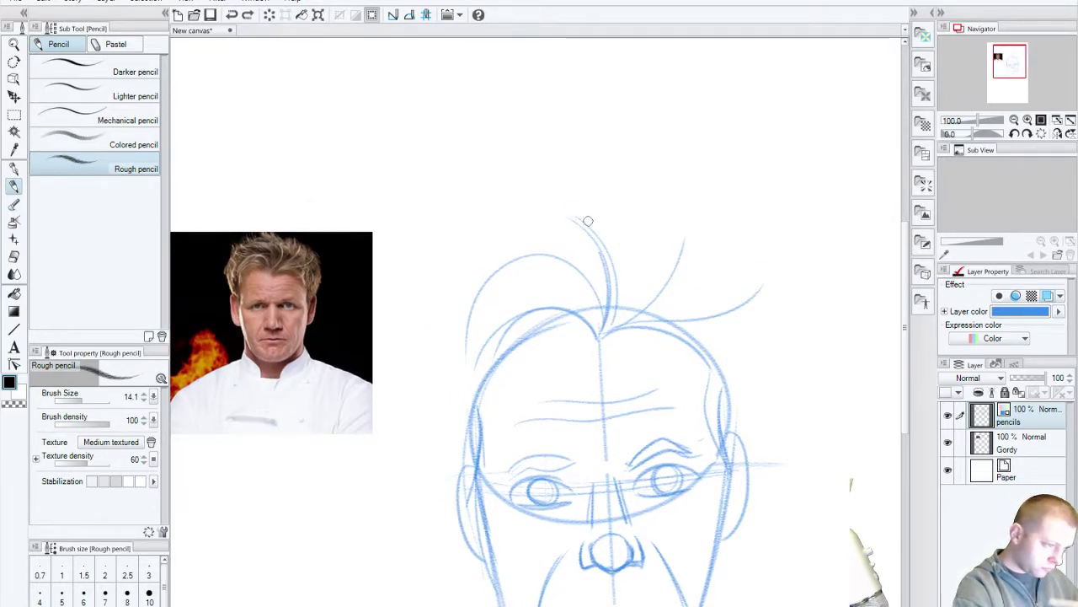
pyautogui.moveTo(576, 212); pyautogui.dragTo(612, 316)
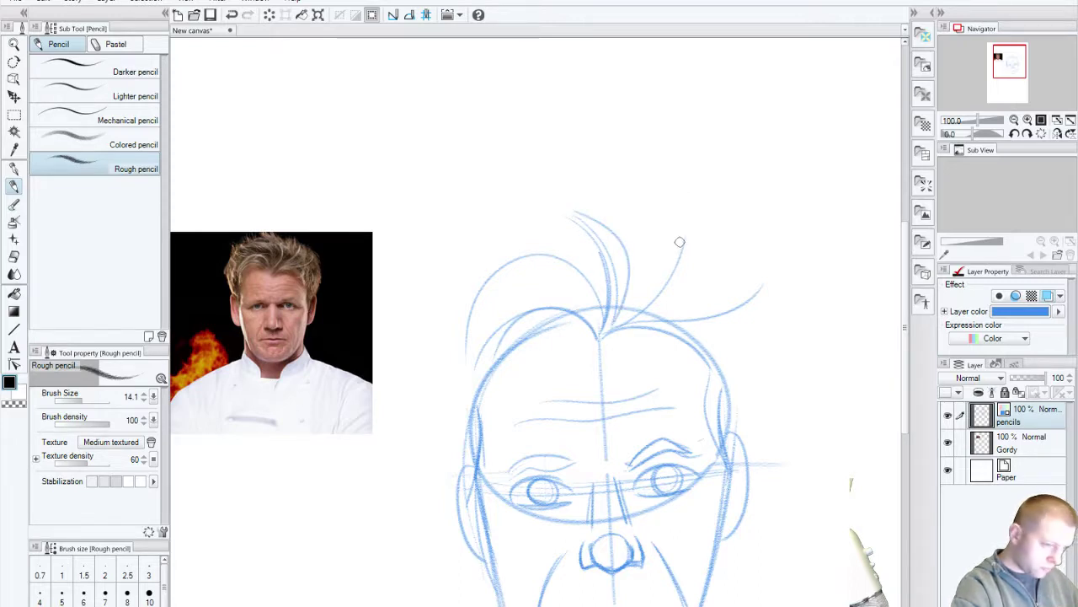
pyautogui.moveTo(683, 239)
pyautogui.mouseDown()
pyautogui.moveTo(626, 327)
pyautogui.moveTo(770, 279)
pyautogui.mouseUp()
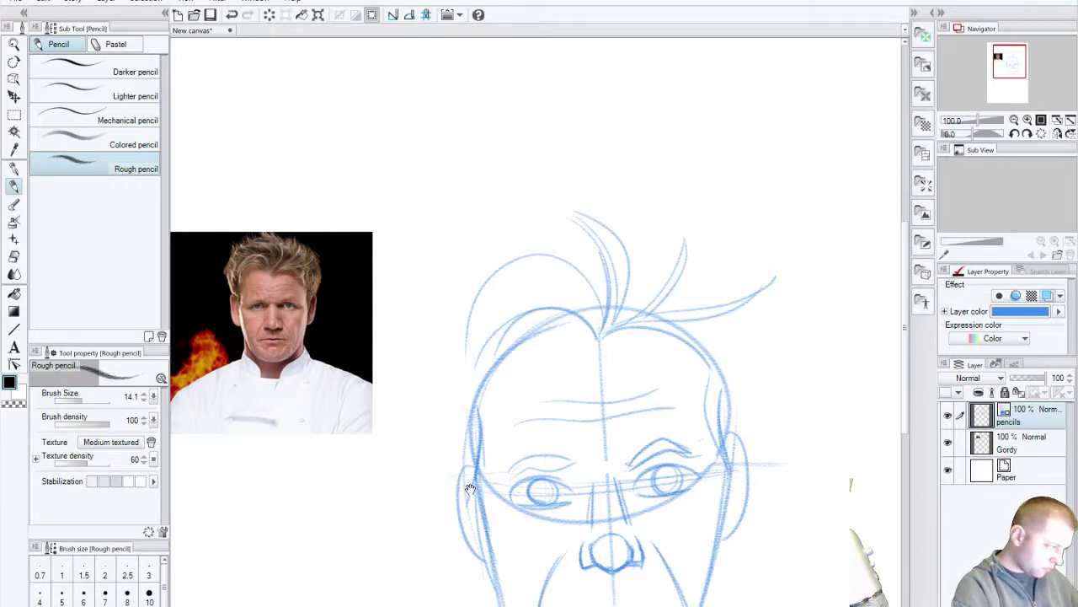
# Step: Redraw the right side of the head, discarding stray temple and head-top strokes
pyautogui.moveTo(470, 489); pyautogui.dragTo(493, 459)
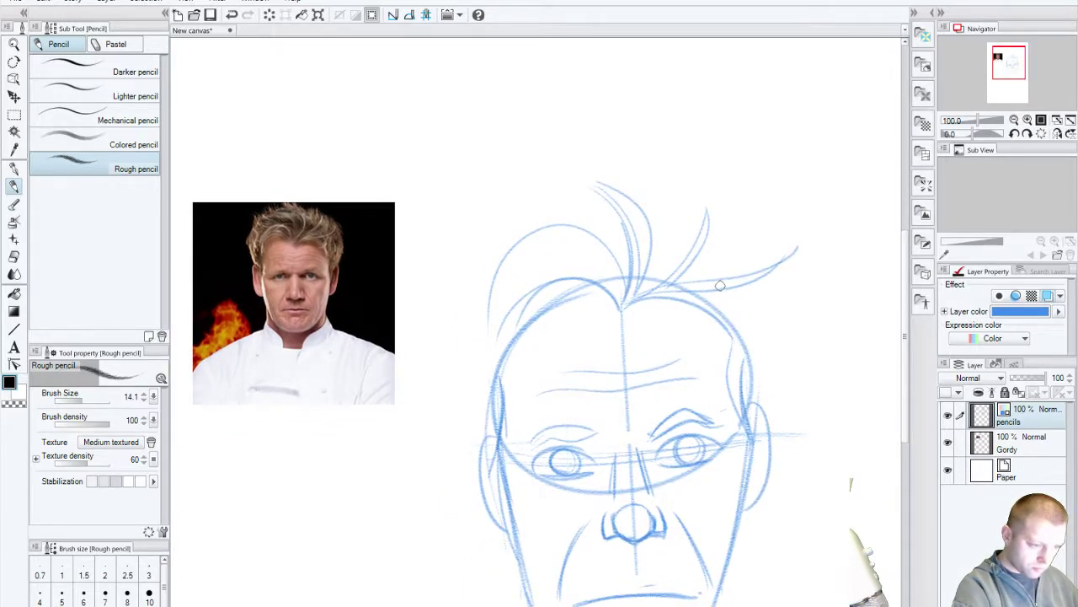
pyautogui.moveTo(747, 311); pyautogui.dragTo(698, 362)
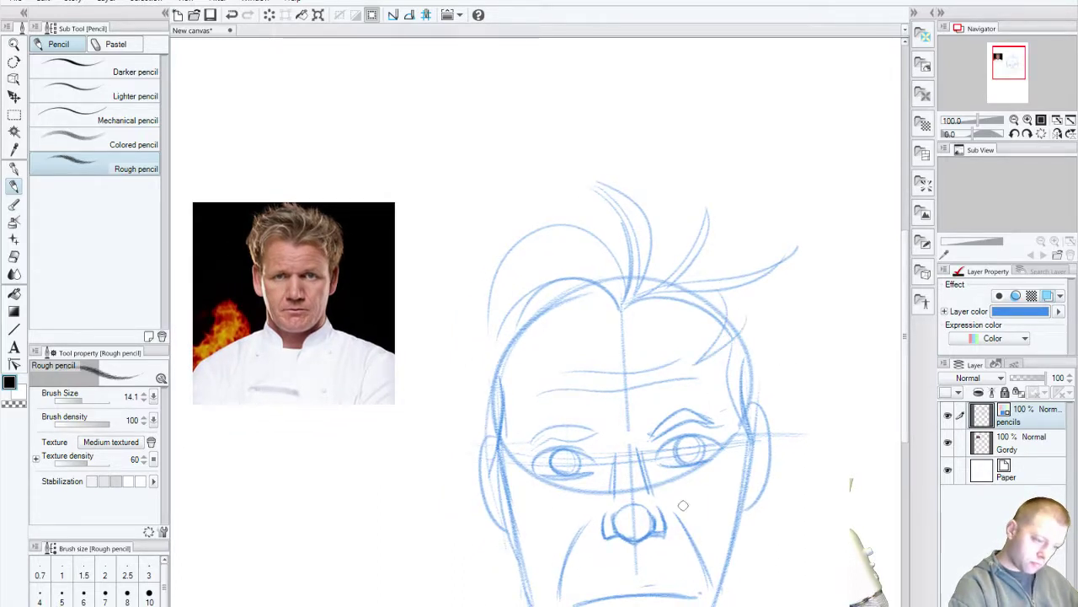
pyautogui.hotkey('ctrl', 'z')
pyautogui.hotkey('ctrl', 'z')
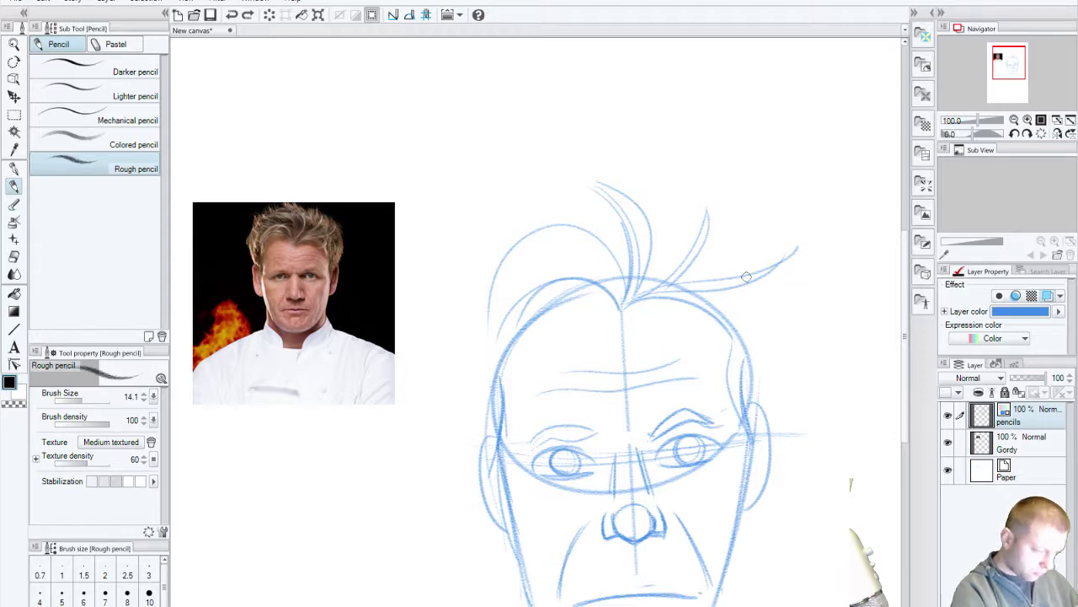
pyautogui.moveTo(633, 301); pyautogui.dragTo(713, 337)
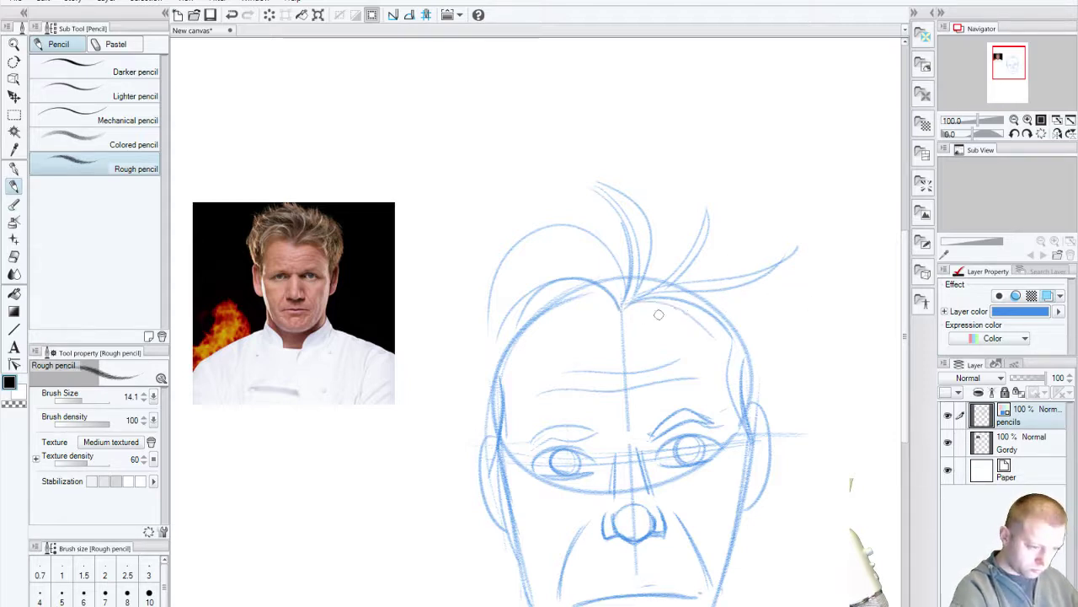
pyautogui.hotkey('ctrl', 'z')
pyautogui.moveTo(622, 309); pyautogui.dragTo(730, 379)
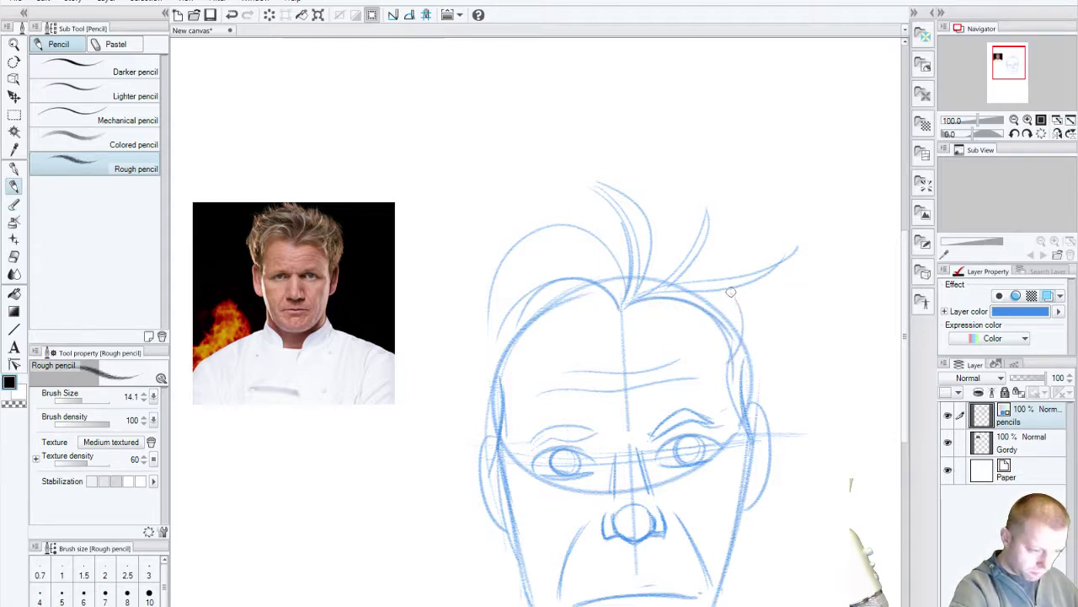
pyautogui.hotkey('ctrl', 'z')
pyautogui.moveTo(740, 313); pyautogui.dragTo(731, 369)
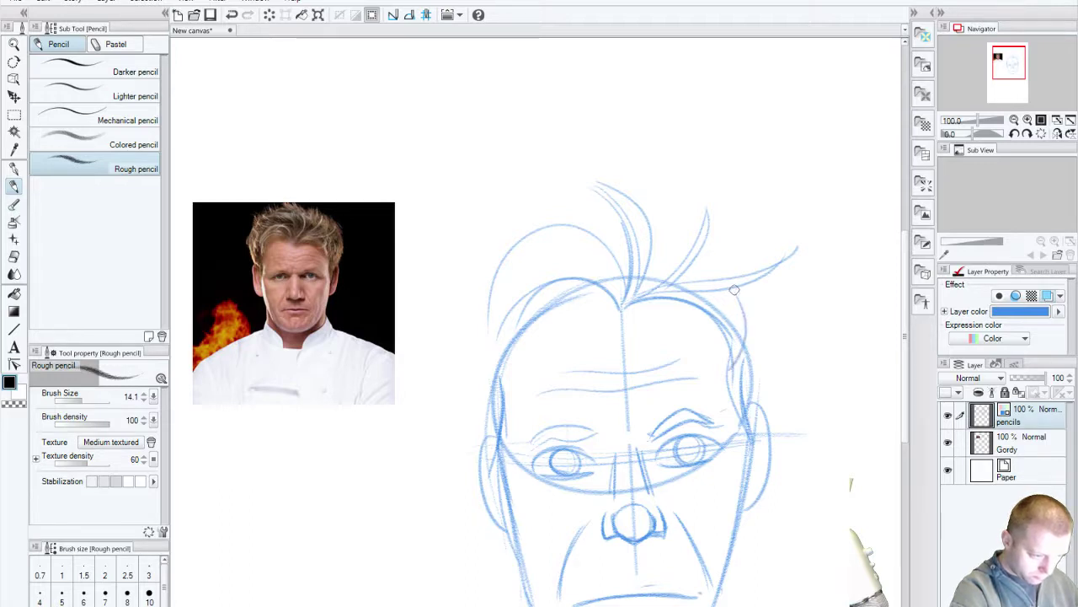
pyautogui.moveTo(735, 285); pyautogui.dragTo(730, 374)
pyautogui.hotkey('ctrl', 'z')
pyautogui.hotkey('ctrl', 'z')
pyautogui.moveTo(733, 290); pyautogui.dragTo(730, 379)
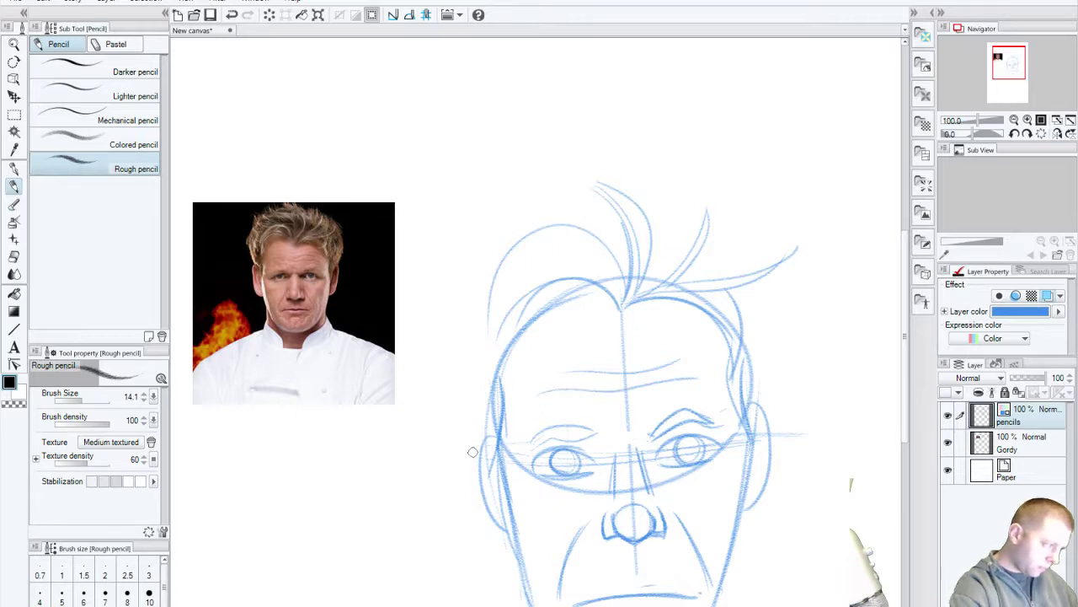
# Step: Rework the left head outline from the head top down past the temple to the cheek
pyautogui.moveTo(488, 327); pyautogui.dragTo(568, 225)
pyautogui.hotkey('ctrl', 'z')
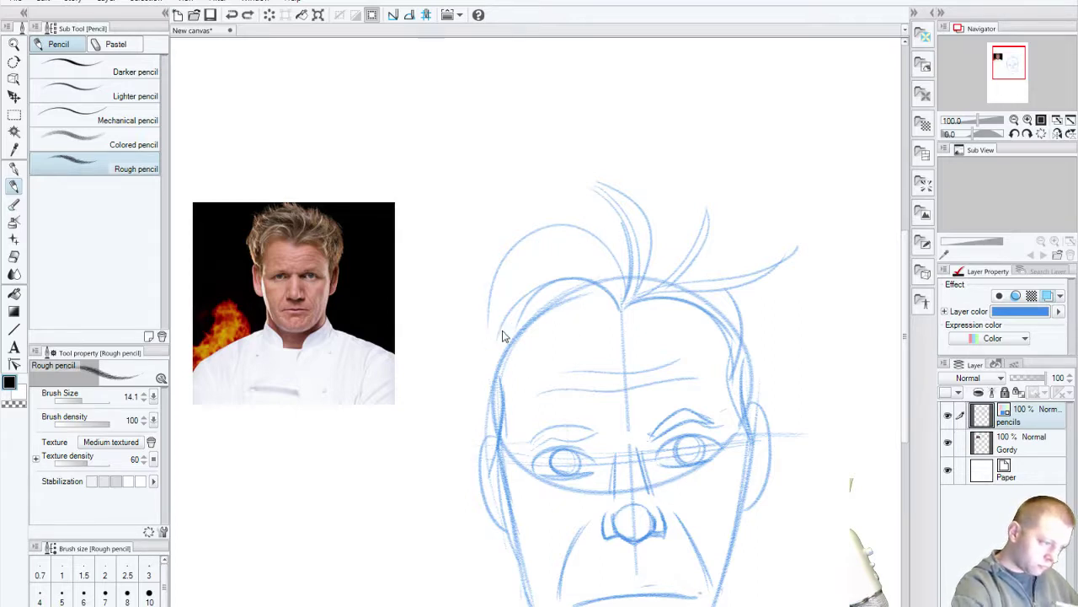
pyautogui.moveTo(491, 324); pyautogui.dragTo(606, 228)
pyautogui.moveTo(504, 337); pyautogui.dragTo(592, 297)
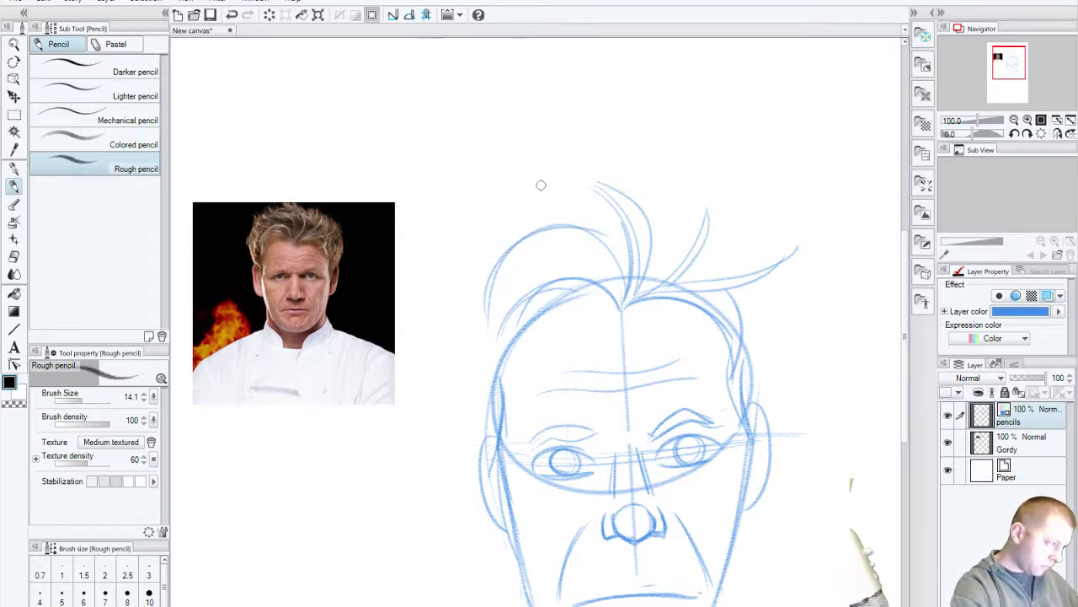
pyautogui.moveTo(513, 216)
pyautogui.mouseDown()
pyautogui.moveTo(442, 303)
pyautogui.moveTo(477, 434)
pyautogui.mouseUp()
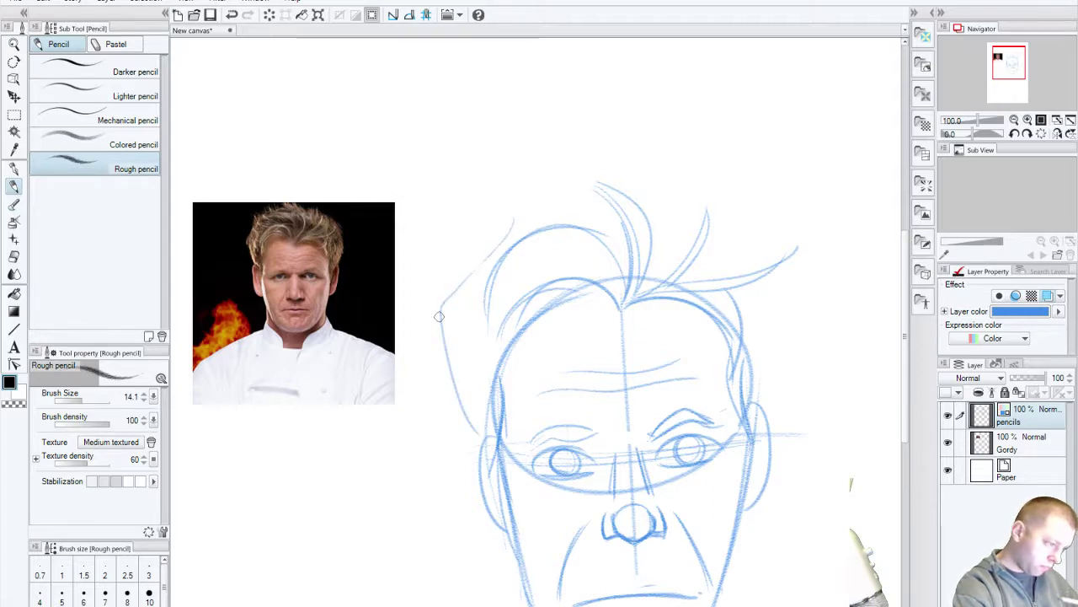
pyautogui.moveTo(446, 294)
pyautogui.mouseDown()
pyautogui.moveTo(440, 324)
pyautogui.moveTo(468, 421)
pyautogui.mouseUp()
pyautogui.moveTo(500, 226); pyautogui.dragTo(434, 330)
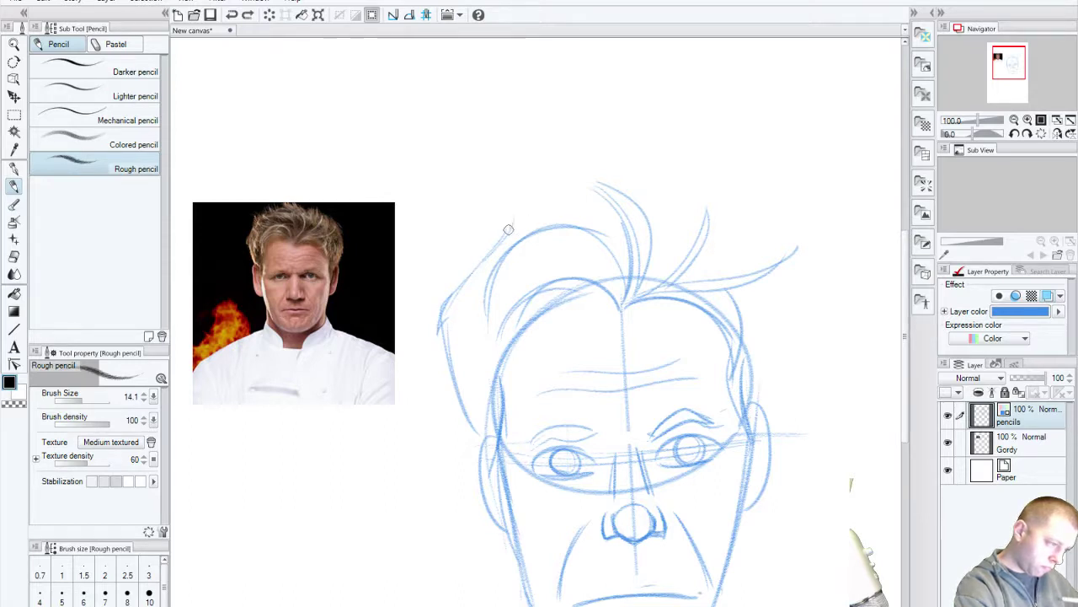
pyautogui.moveTo(505, 224)
pyautogui.mouseDown()
pyautogui.moveTo(438, 328)
pyautogui.moveTo(447, 318)
pyautogui.moveTo(471, 423)
pyautogui.mouseUp()
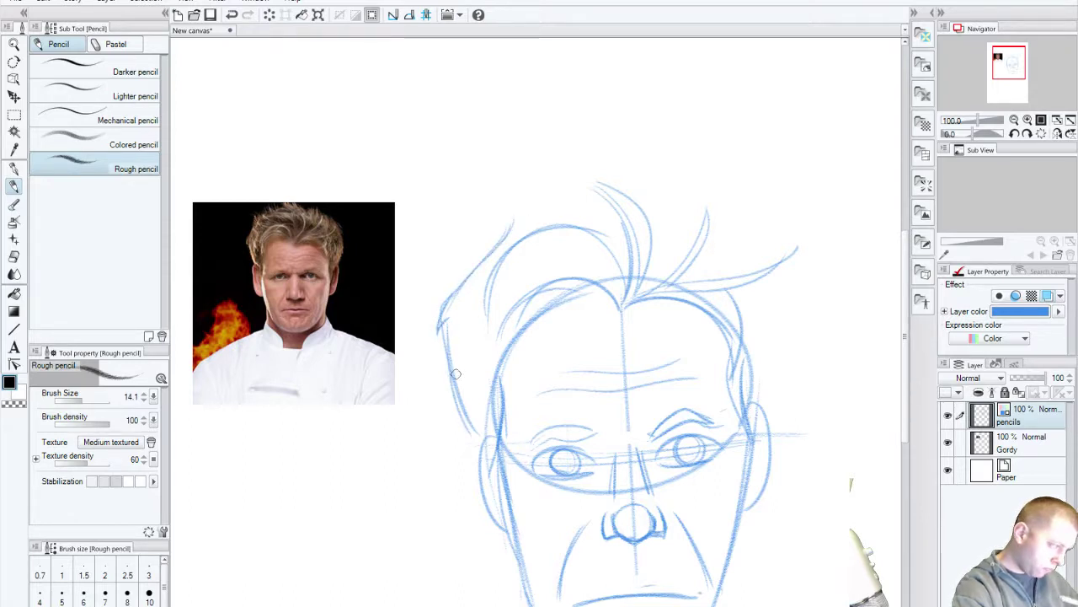
pyautogui.moveTo(451, 364); pyautogui.dragTo(477, 429)
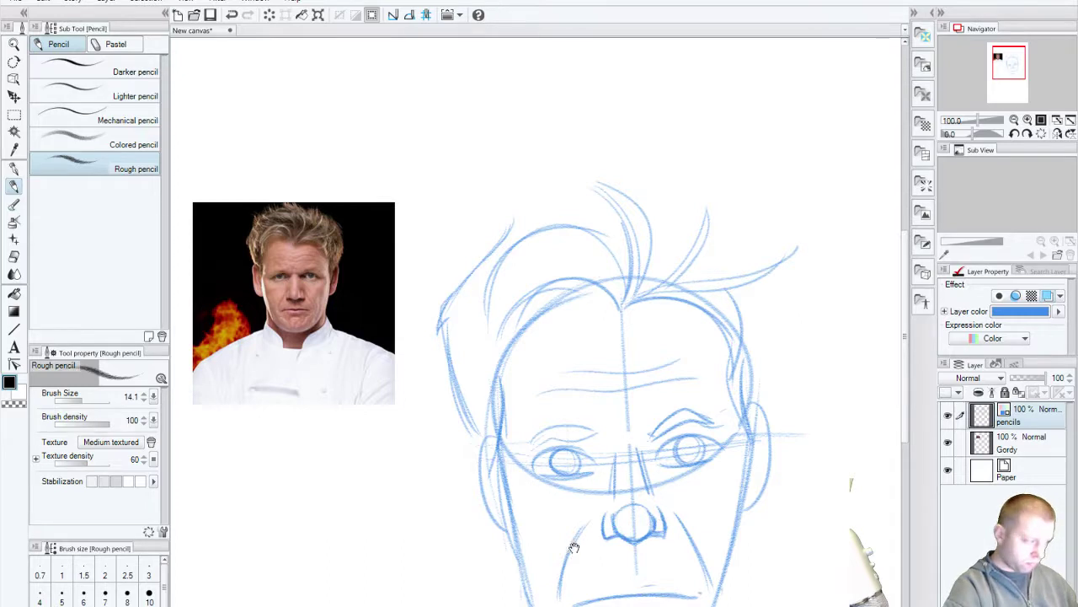
# Step: Try left hairline strokes, then add faint strokes over the left forehead and cheek
pyautogui.moveTo(573, 548); pyautogui.dragTo(501, 557)
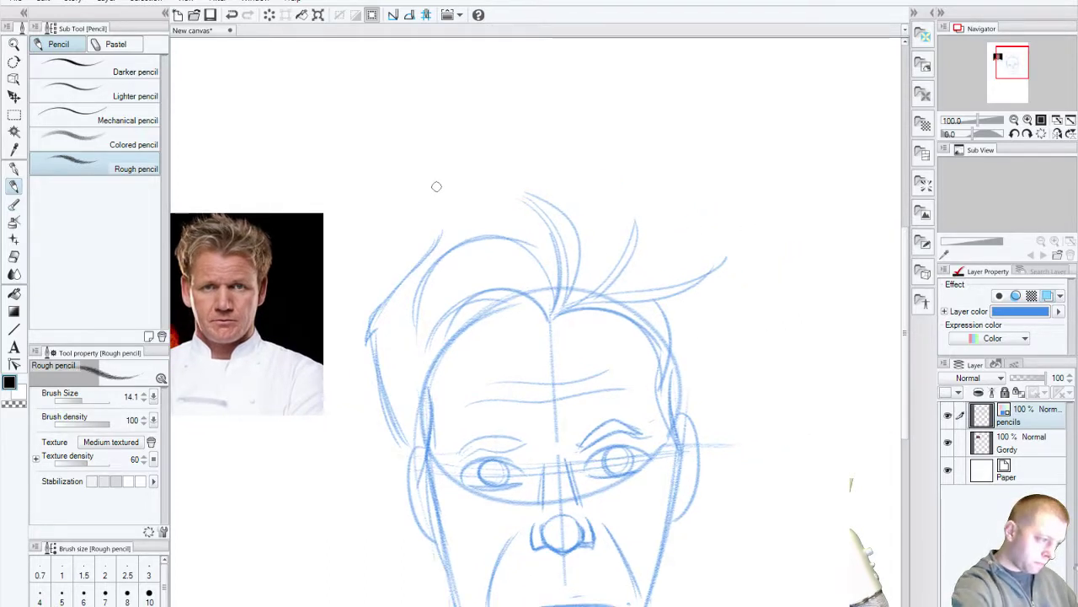
pyautogui.moveTo(421, 320); pyautogui.dragTo(460, 332)
pyautogui.moveTo(463, 268); pyautogui.dragTo(473, 225)
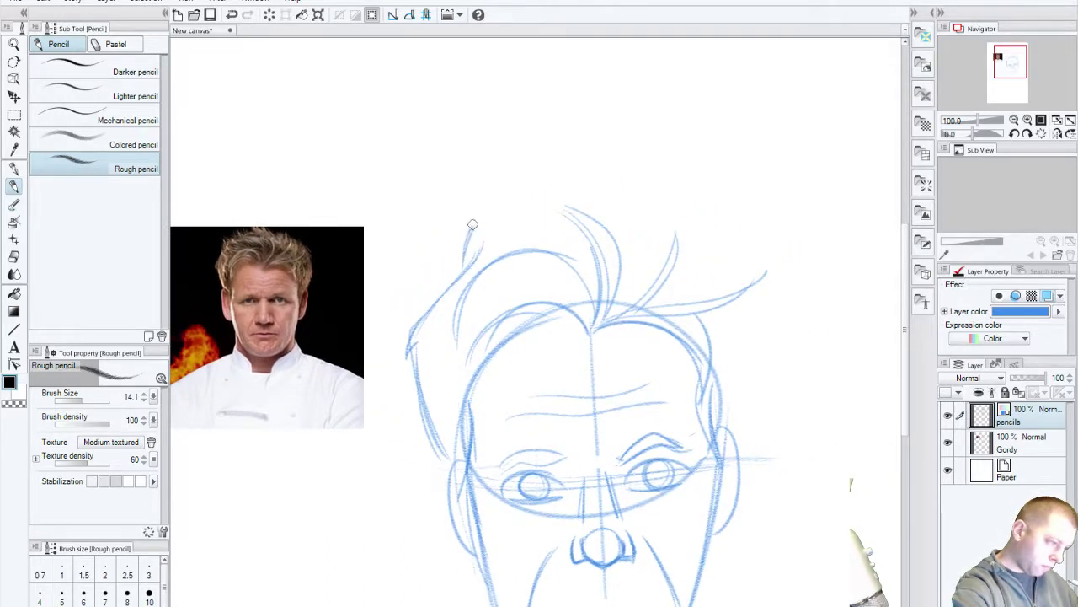
pyautogui.hotkey('ctrl', 'z')
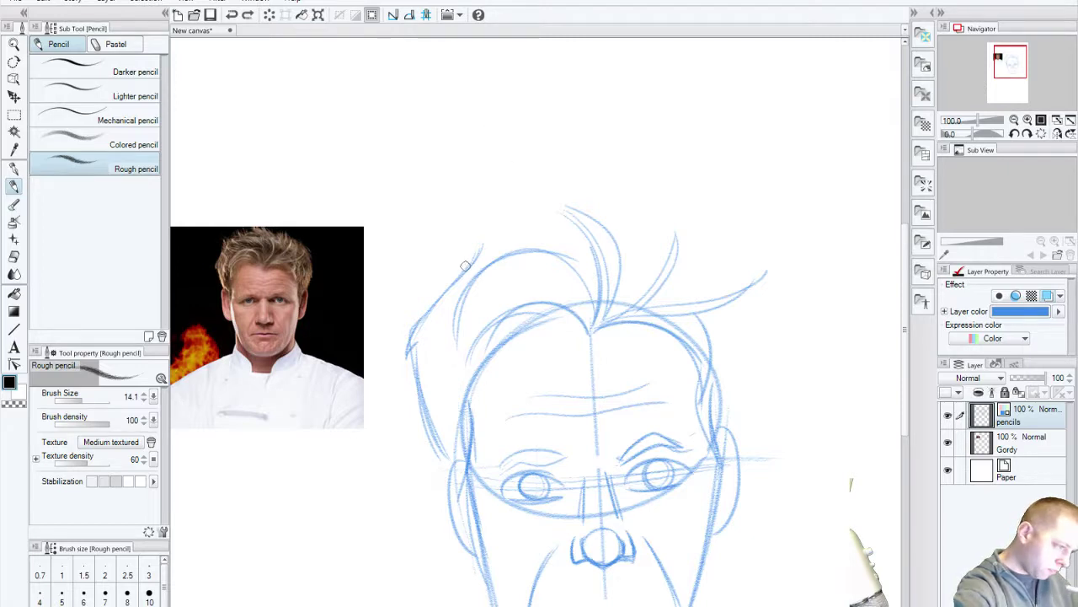
pyautogui.moveTo(462, 272); pyautogui.dragTo(480, 215)
pyautogui.moveTo(470, 256); pyautogui.dragTo(488, 202)
pyautogui.hotkey('ctrl', 'z')
pyautogui.hotkey('ctrl', 'z')
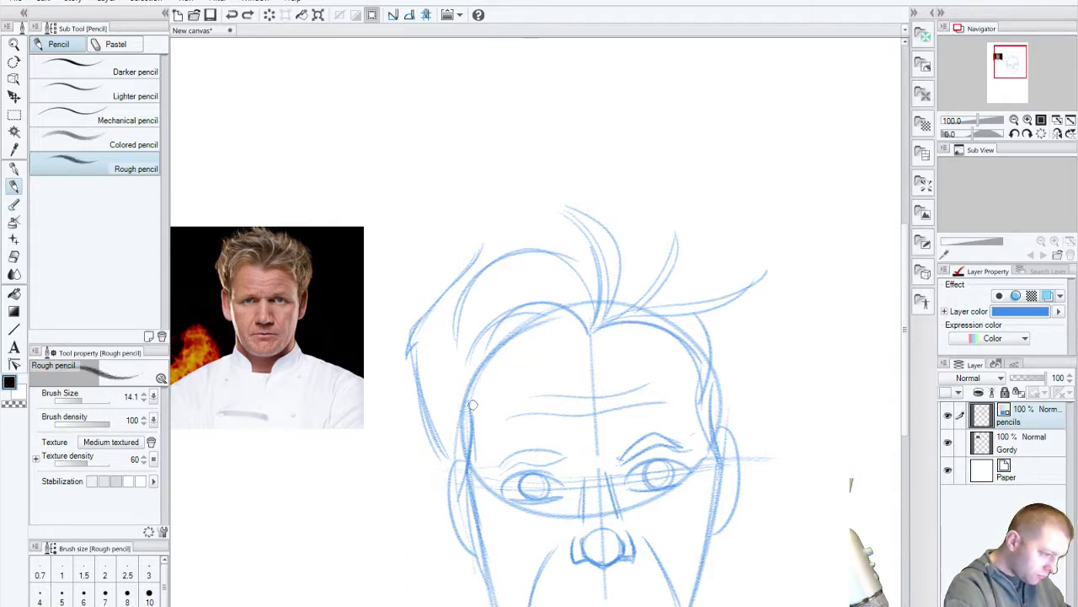
pyautogui.moveTo(470, 413); pyautogui.dragTo(513, 341)
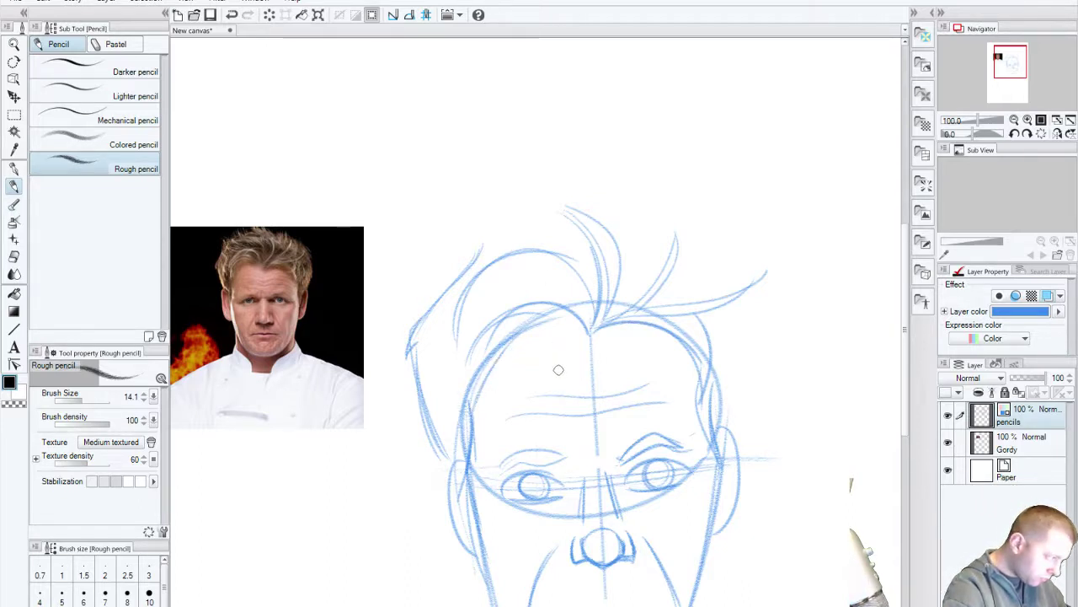
pyautogui.moveTo(467, 409); pyautogui.dragTo(484, 438)
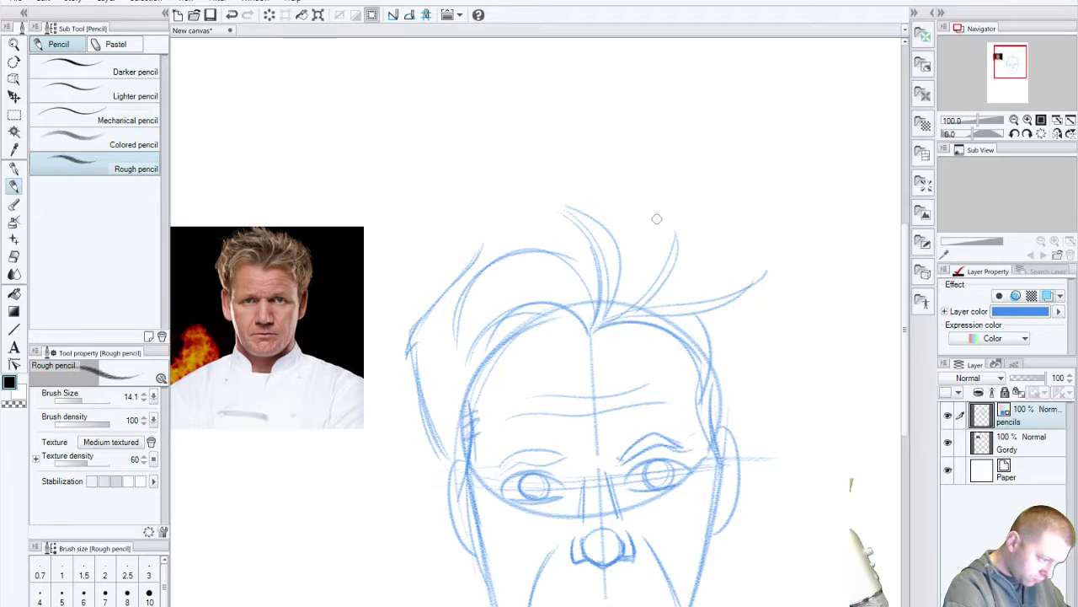
pyautogui.scroll(3, 589, 363)
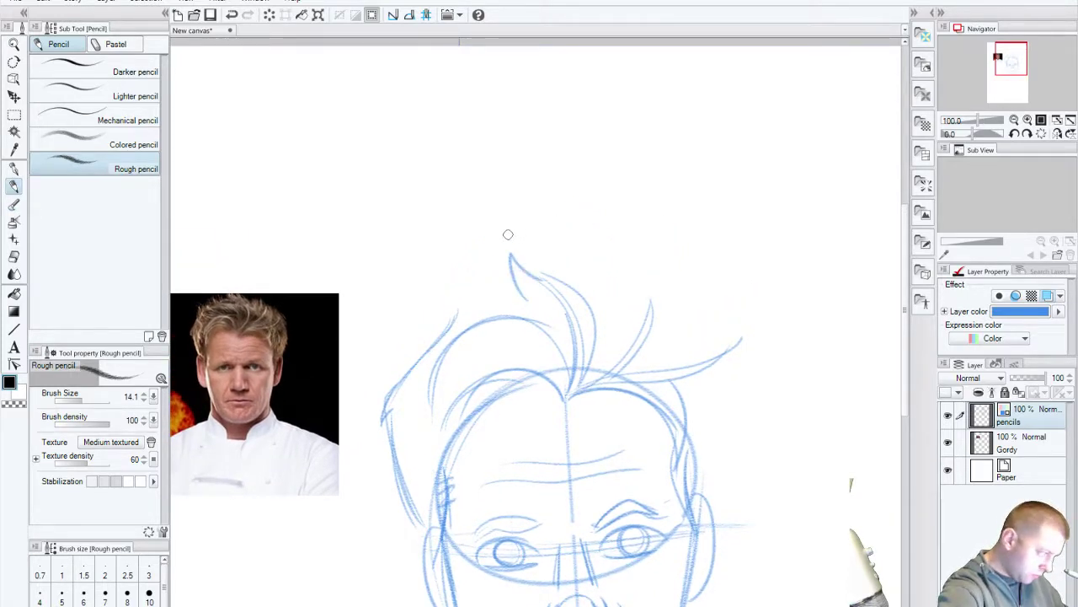
pyautogui.hotkey('ctrl', 'z')
# Step: Try hair strands above the forehead and a darker eyebrow line, undoing them all
pyautogui.moveTo(545, 298)
pyautogui.mouseDown()
pyautogui.moveTo(511, 245)
pyautogui.moveTo(526, 230)
pyautogui.moveTo(522, 211)
pyautogui.mouseUp()
pyautogui.moveTo(528, 216); pyautogui.dragTo(582, 270)
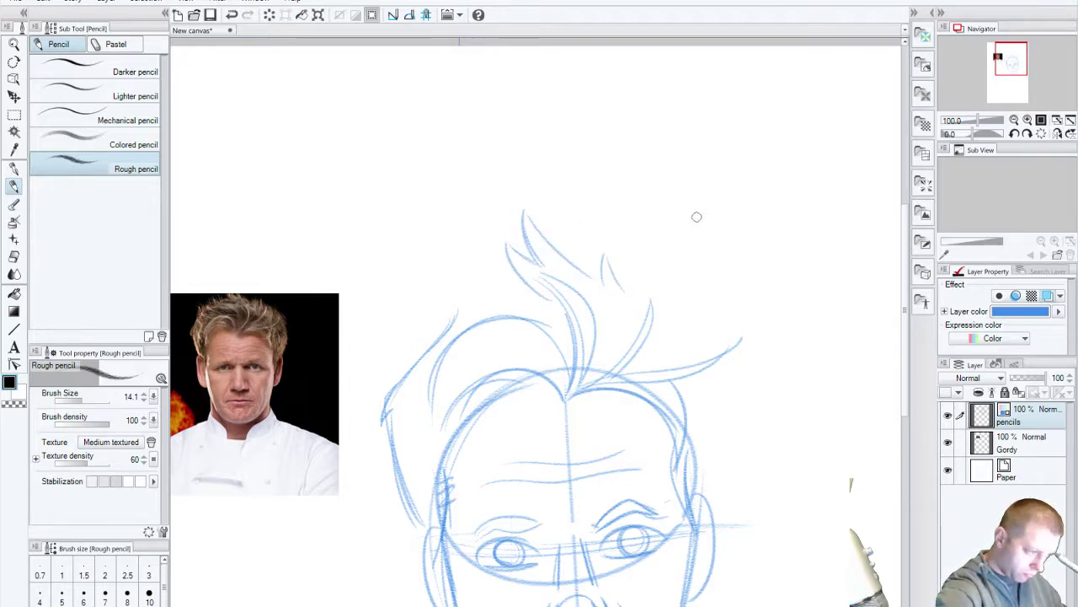
pyautogui.hotkey('ctrl', 'z')
pyautogui.hotkey('ctrl', 'z')
pyautogui.hotkey('ctrl', 'z')
pyautogui.hotkey('ctrl', 'z')
pyautogui.hotkey('ctrl', 'z')
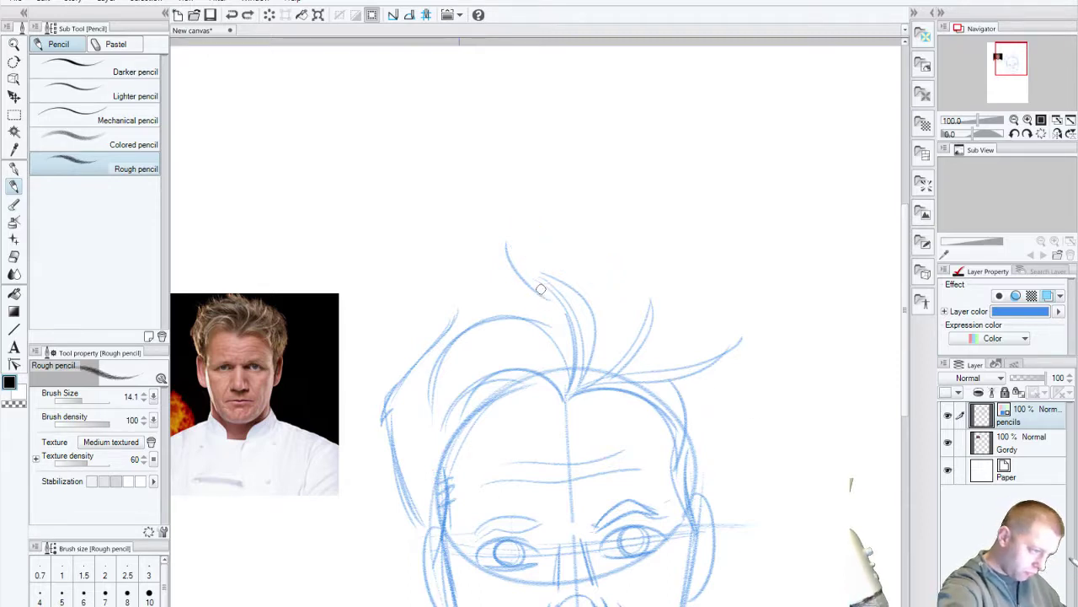
pyautogui.hotkey('ctrl', 'z')
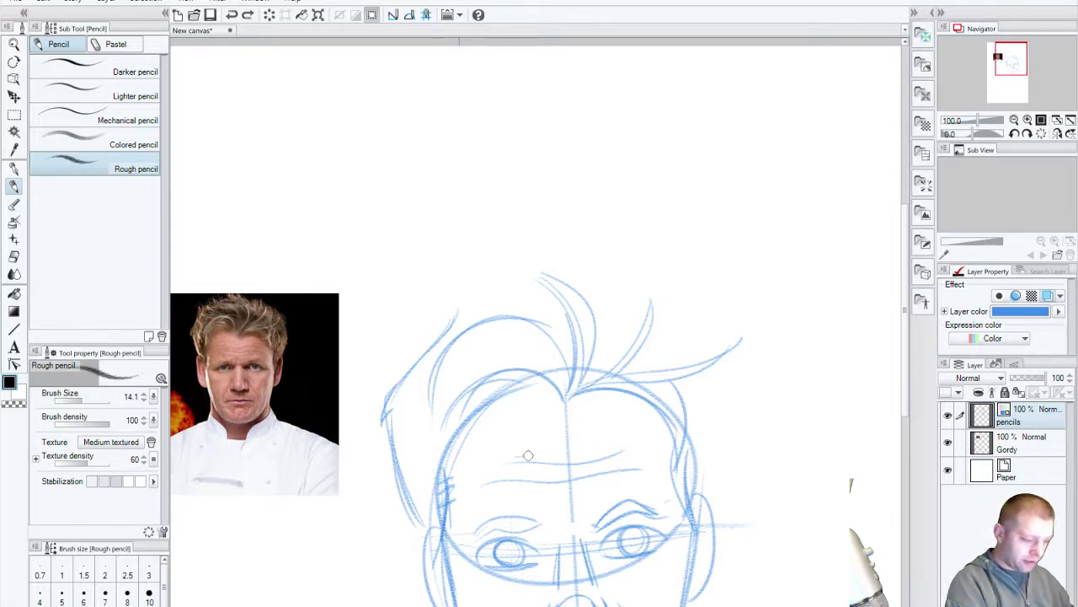
pyautogui.moveTo(523, 462); pyautogui.dragTo(623, 442)
pyautogui.hotkey('ctrl', 'z')
pyautogui.moveTo(508, 452); pyautogui.dragTo(626, 440)
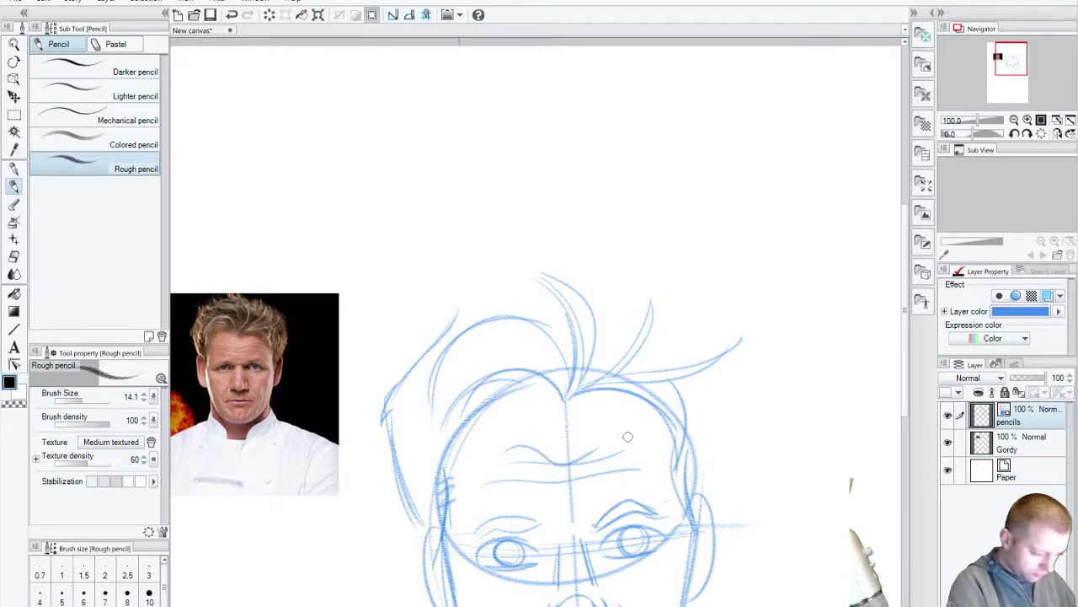
pyautogui.hotkey('ctrl', 'z')
pyautogui.moveTo(501, 454)
pyautogui.mouseDown()
pyautogui.moveTo(613, 441)
pyautogui.moveTo(540, 457)
pyautogui.moveTo(599, 446)
pyautogui.mouseUp()
pyautogui.hotkey('ctrl', 'z')
pyautogui.hotkey('ctrl', 'z')
pyautogui.hotkey('ctrl', 'z')
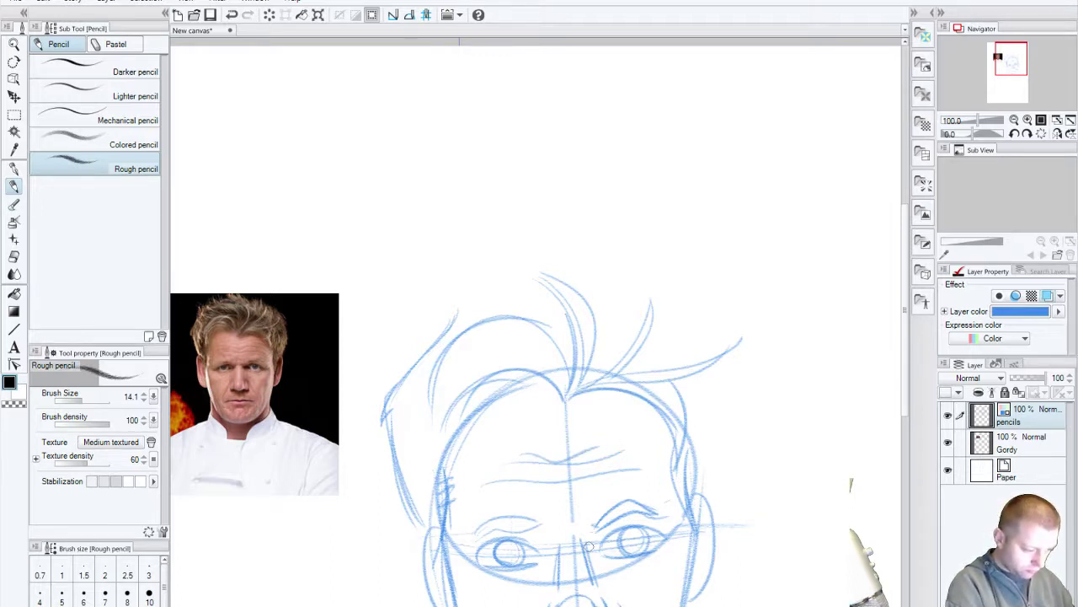
pyautogui.hotkey('ctrl', 'z')
pyautogui.moveTo(581, 603); pyautogui.dragTo(571, 424)
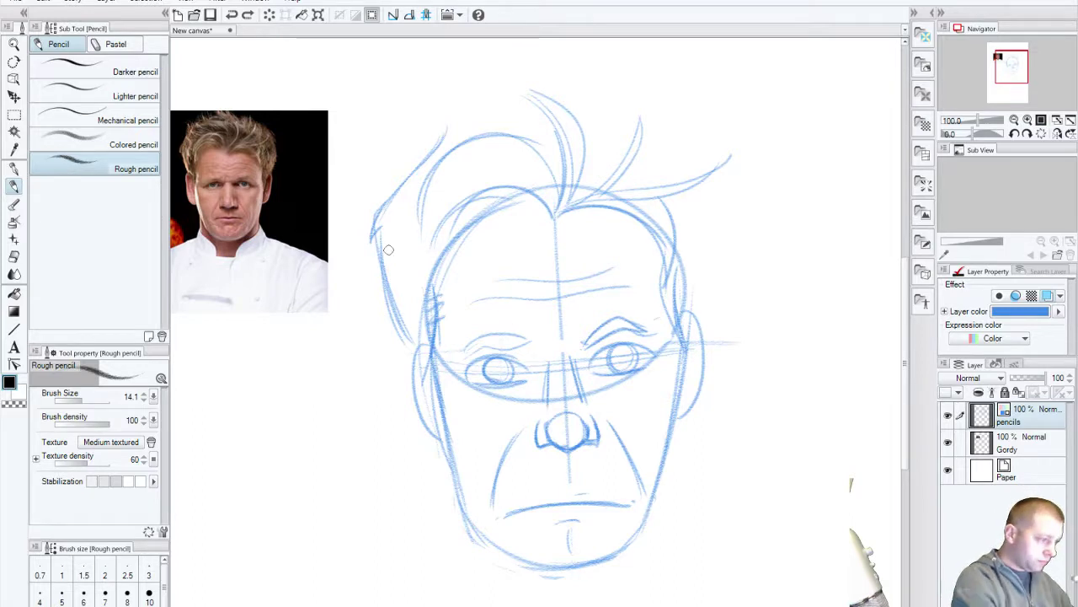
# Step: Hatch rough strokes down the left side of the head, temple and cheek
pyautogui.moveTo(387, 240); pyautogui.dragTo(428, 328)
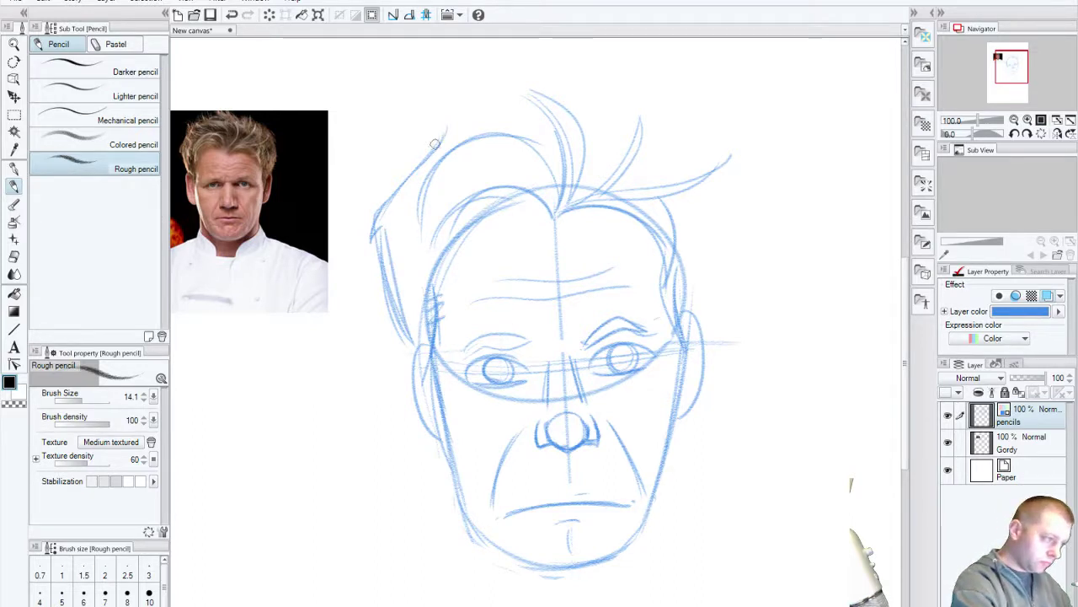
pyautogui.moveTo(394, 190)
pyautogui.mouseDown()
pyautogui.moveTo(372, 239)
pyautogui.moveTo(411, 352)
pyautogui.mouseUp()
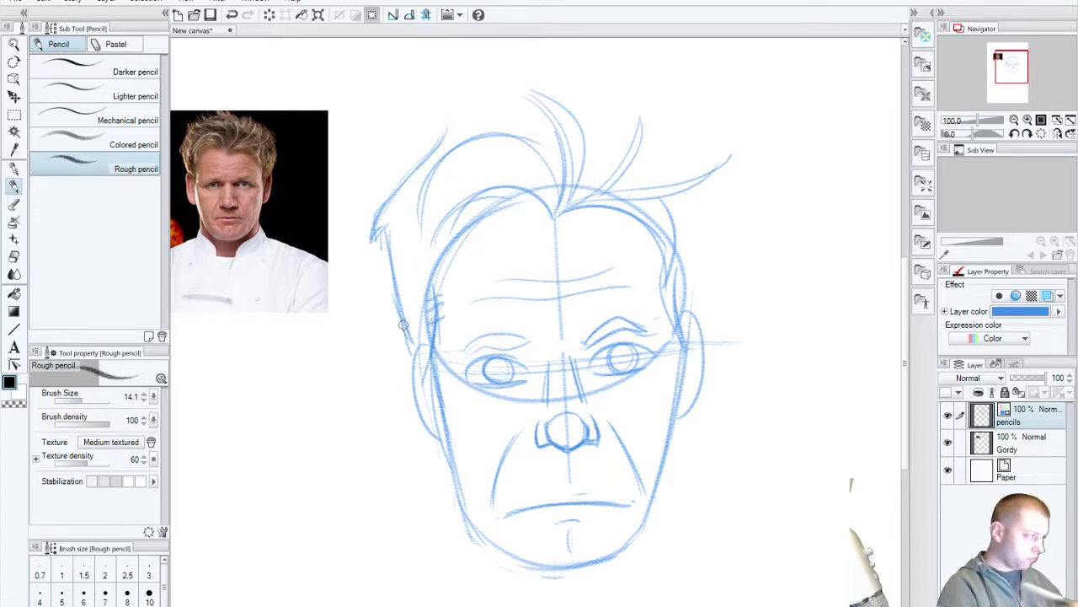
pyautogui.moveTo(378, 239); pyautogui.dragTo(377, 212)
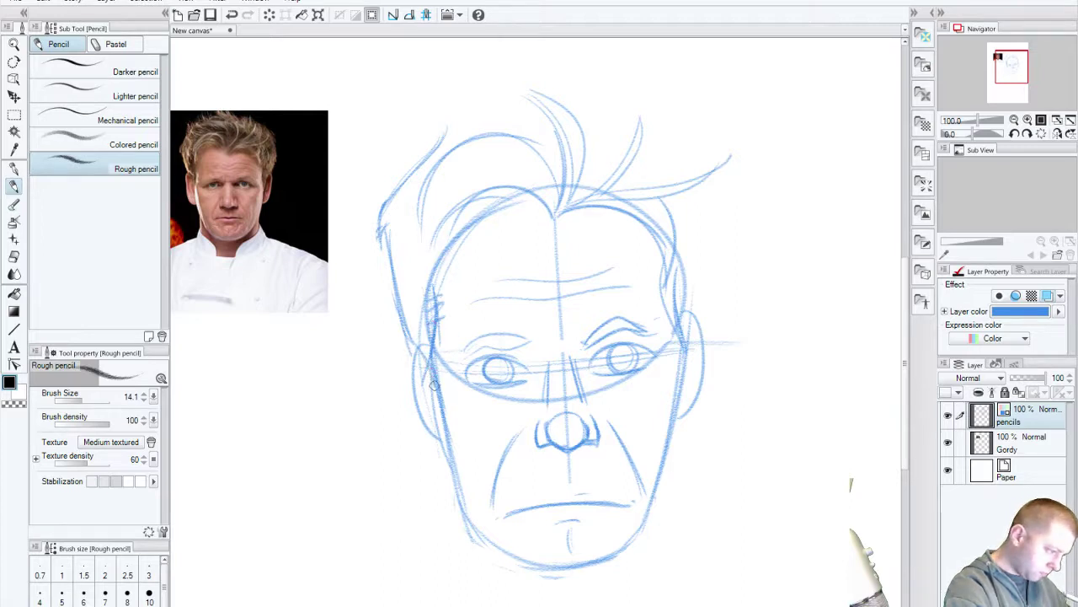
pyautogui.moveTo(425, 316); pyautogui.dragTo(432, 405)
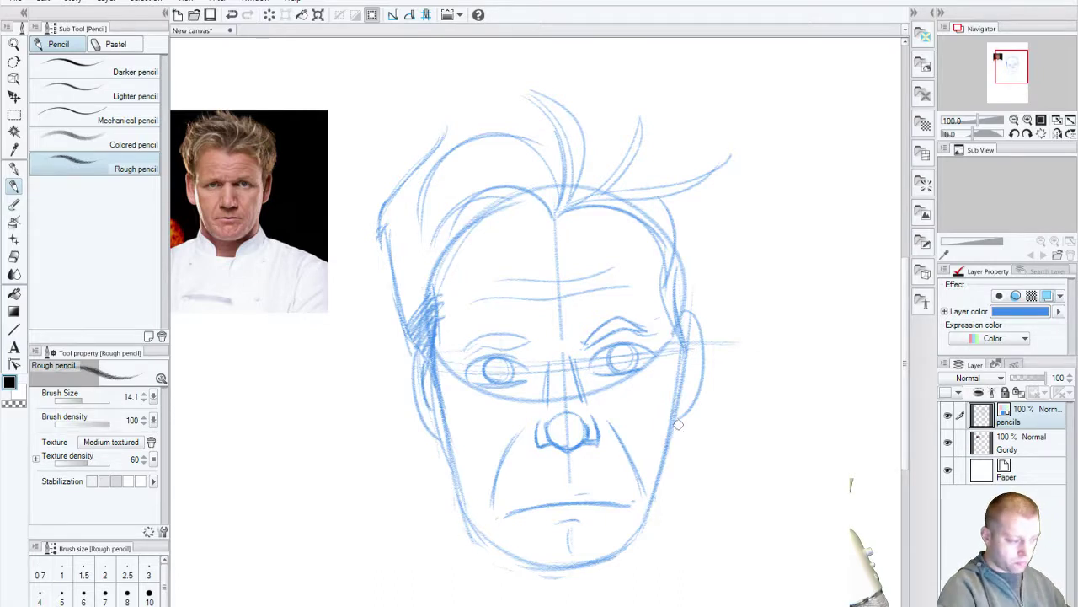
# Step: Sketch and reinforce the right cheek and ear outline
pyautogui.moveTo(666, 284)
pyautogui.mouseDown()
pyautogui.moveTo(678, 377)
pyautogui.moveTo(680, 324)
pyautogui.moveTo(691, 352)
pyautogui.moveTo(683, 258)
pyautogui.moveTo(679, 290)
pyautogui.mouseUp()
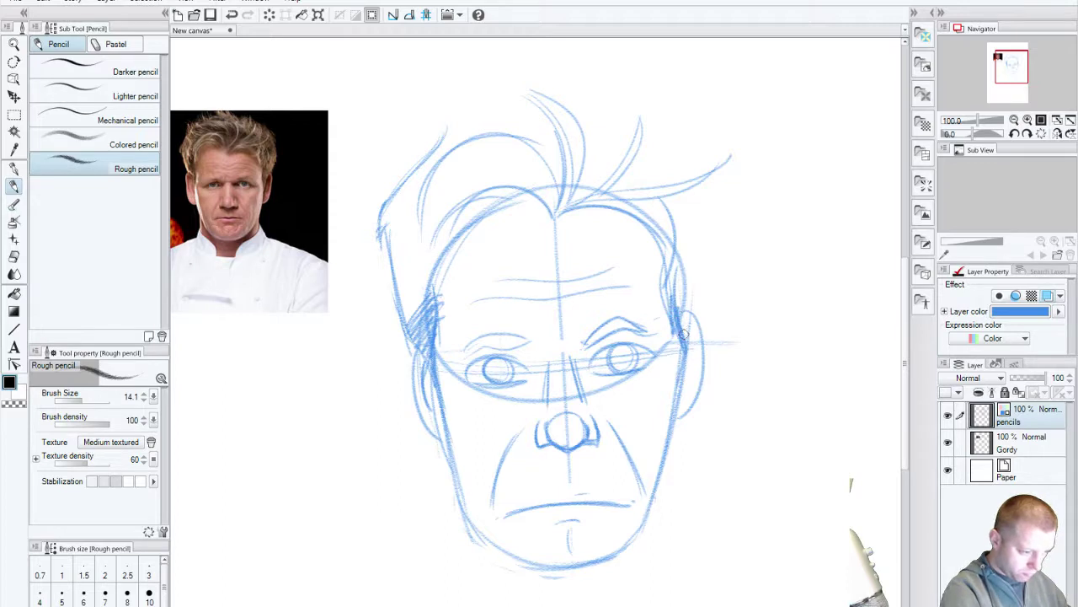
pyautogui.moveTo(684, 334)
pyautogui.mouseDown()
pyautogui.moveTo(689, 396)
pyautogui.moveTo(694, 362)
pyautogui.mouseUp()
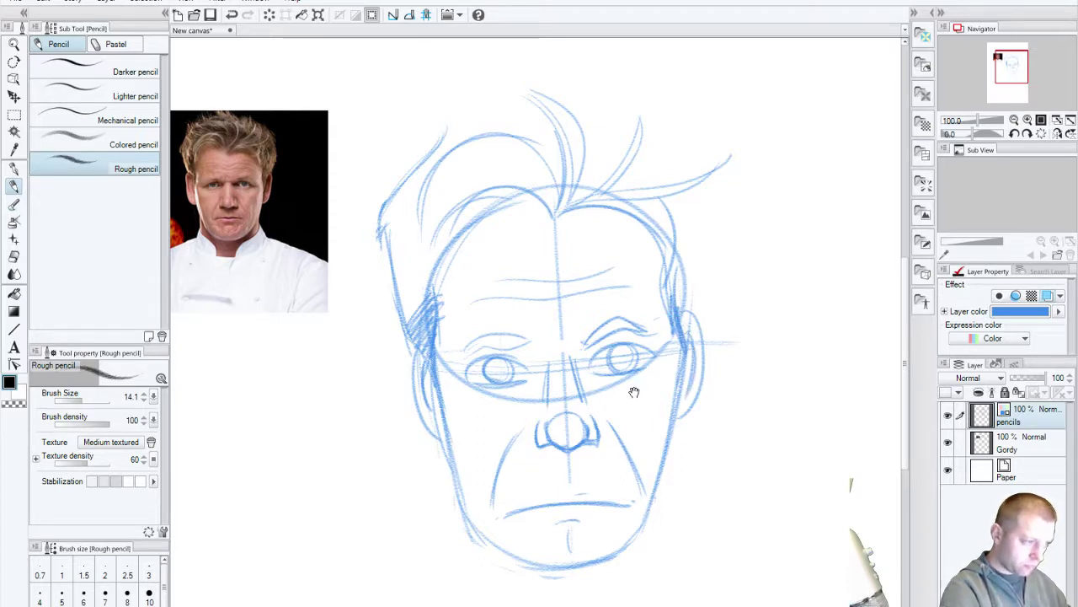
pyautogui.moveTo(633, 391)
pyautogui.mouseDown()
pyautogui.moveTo(631, 498)
pyautogui.moveTo(640, 508)
pyautogui.mouseUp()
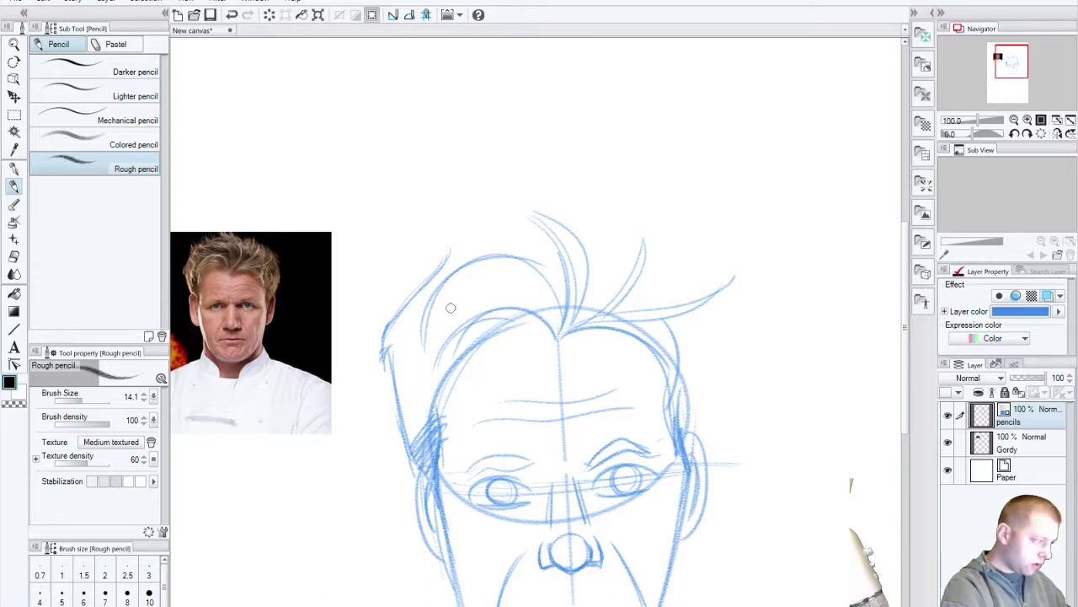
# Step: Redraw the blue pencil arc over the head top and strokes across the hair, undoing missteps
pyautogui.moveTo(494, 226); pyautogui.dragTo(414, 290)
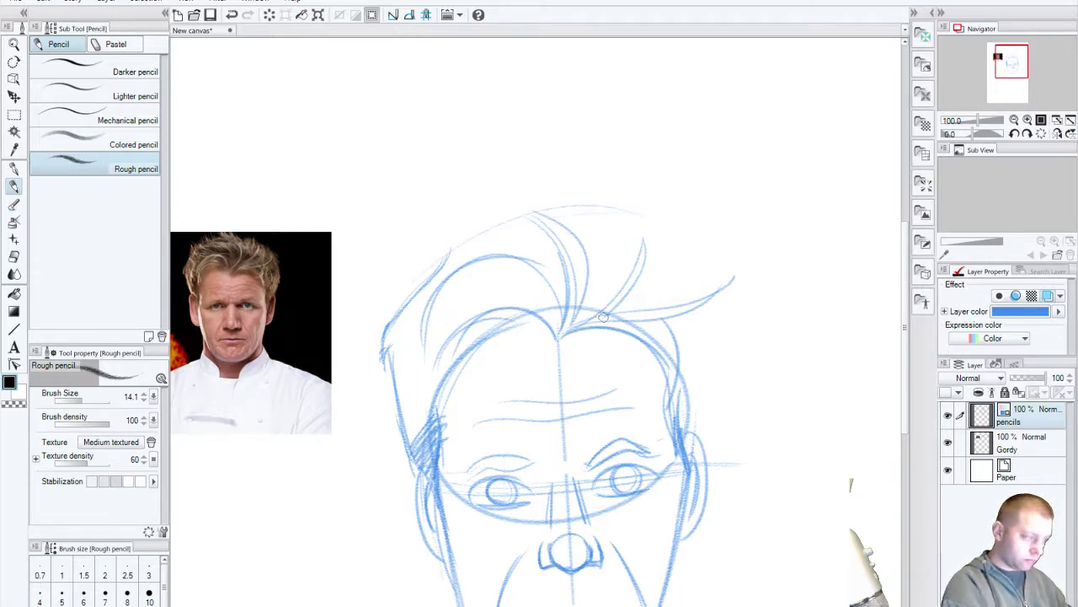
pyautogui.moveTo(459, 253); pyautogui.dragTo(737, 263)
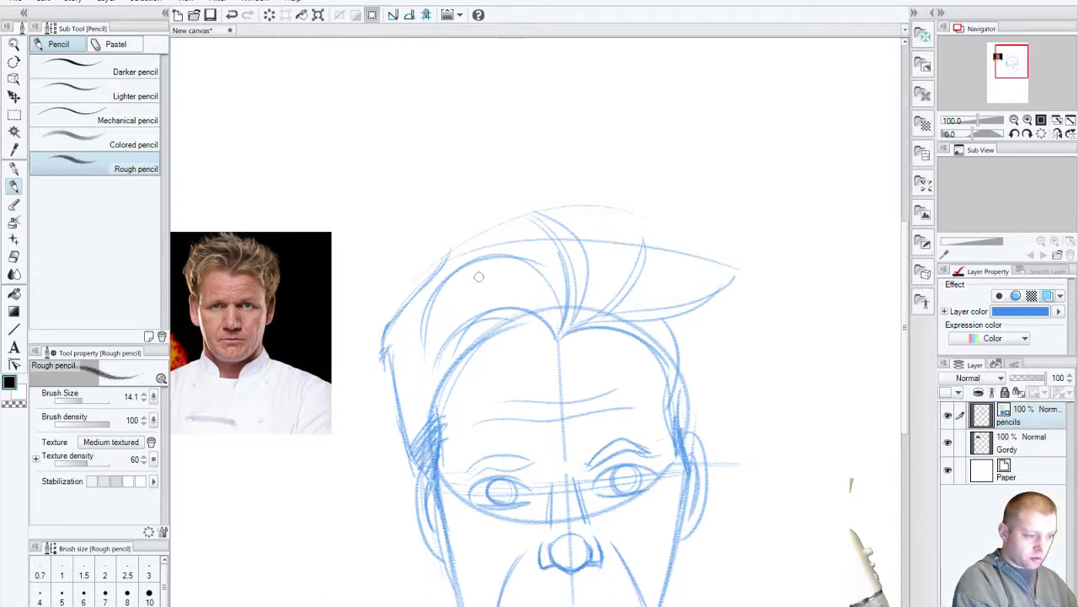
pyautogui.hotkey('ctrl', 'z')
pyautogui.moveTo(445, 251)
pyautogui.mouseDown()
pyautogui.moveTo(689, 229)
pyautogui.moveTo(731, 297)
pyautogui.mouseUp()
pyautogui.moveTo(658, 229)
pyautogui.mouseDown()
pyautogui.moveTo(718, 305)
pyautogui.moveTo(708, 453)
pyautogui.mouseUp()
pyautogui.hotkey('ctrl', 'z')
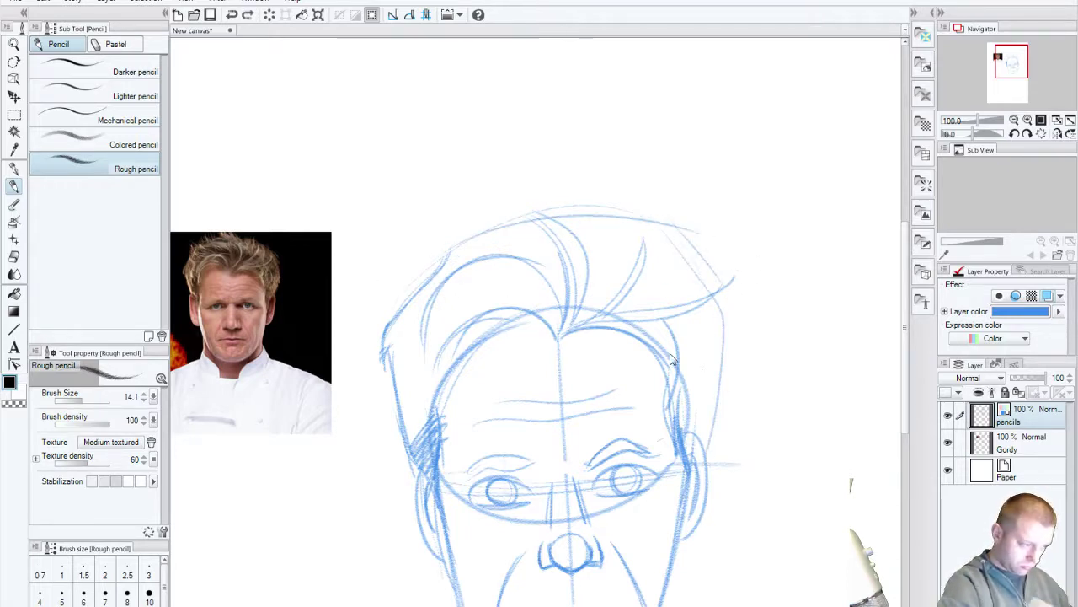
pyautogui.hotkey('ctrl', 'z')
pyautogui.hotkey('ctrl', 'z')
pyautogui.moveTo(448, 252); pyautogui.dragTo(643, 244)
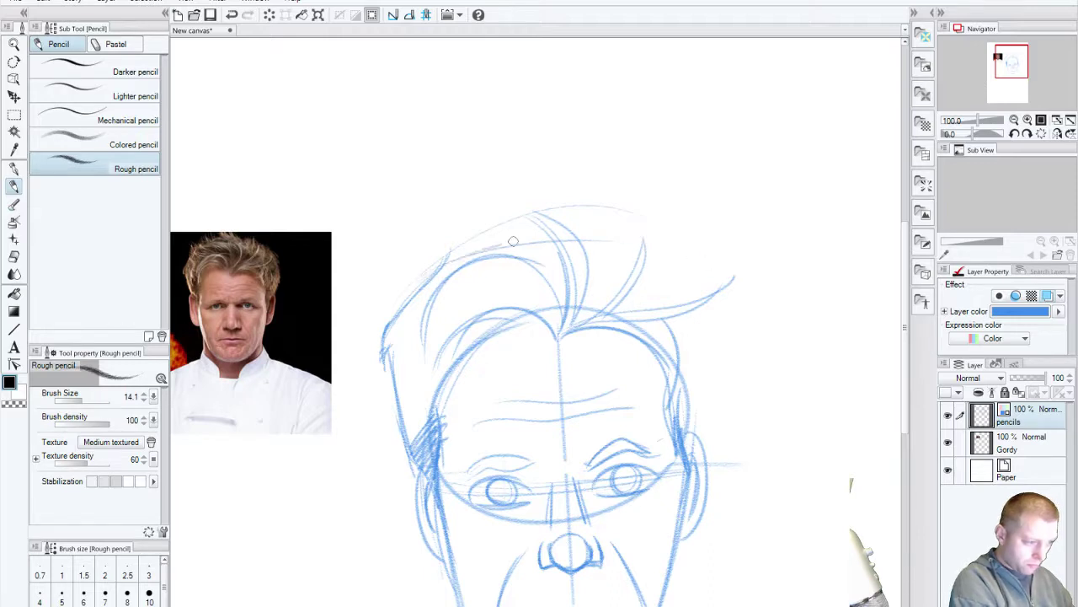
pyautogui.moveTo(509, 244)
pyautogui.mouseDown()
pyautogui.moveTo(730, 274)
pyautogui.moveTo(712, 451)
pyautogui.mouseUp()
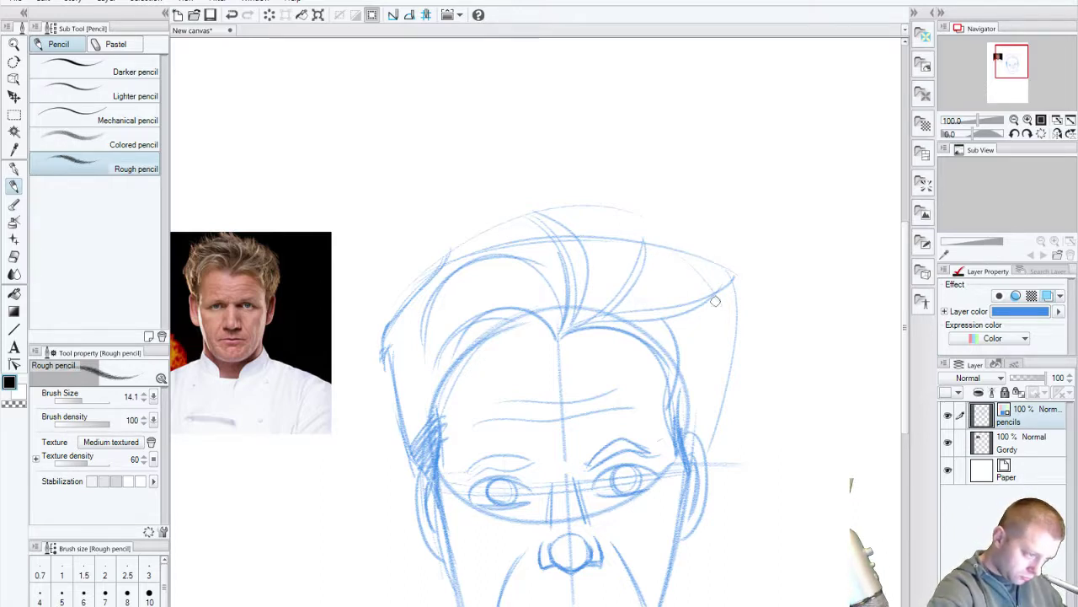
# Step: Add hair strands and a darker right cheek line, then create a new Layer 1 above the pencils
pyautogui.moveTo(674, 255); pyautogui.dragTo(729, 323)
pyautogui.moveTo(731, 366); pyautogui.dragTo(712, 438)
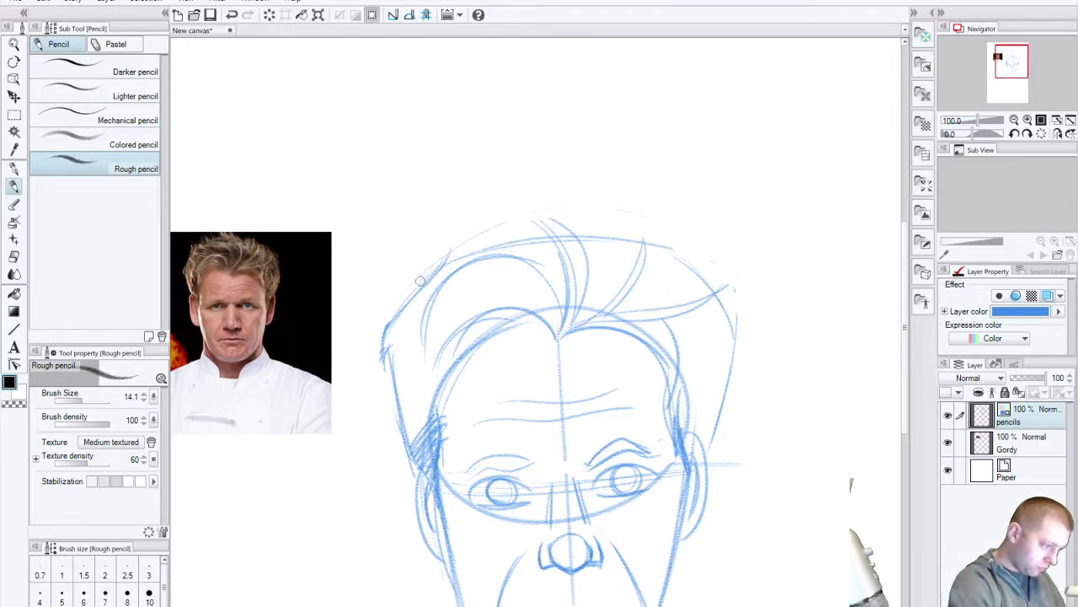
pyautogui.moveTo(427, 281)
pyautogui.mouseDown()
pyautogui.moveTo(400, 269)
pyautogui.moveTo(462, 258)
pyautogui.mouseUp()
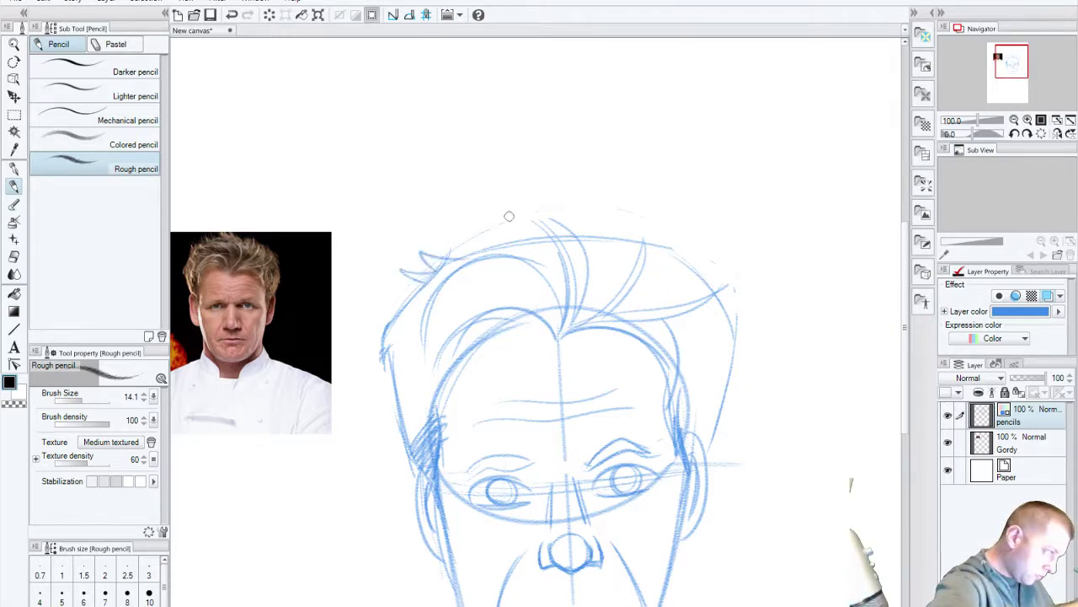
pyautogui.moveTo(479, 253); pyautogui.dragTo(530, 246)
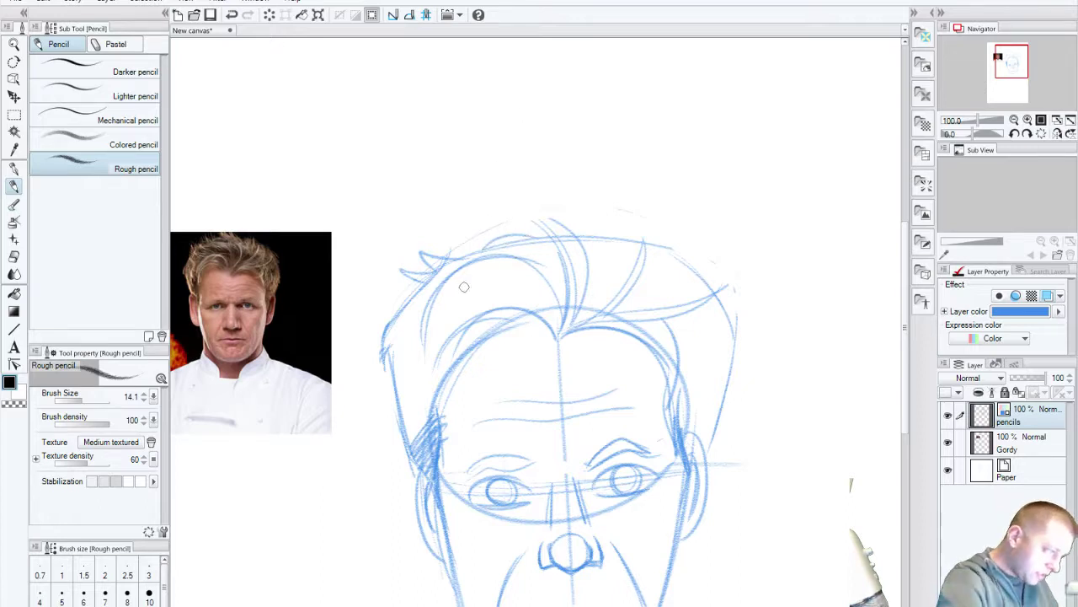
pyautogui.moveTo(431, 374); pyautogui.dragTo(428, 319)
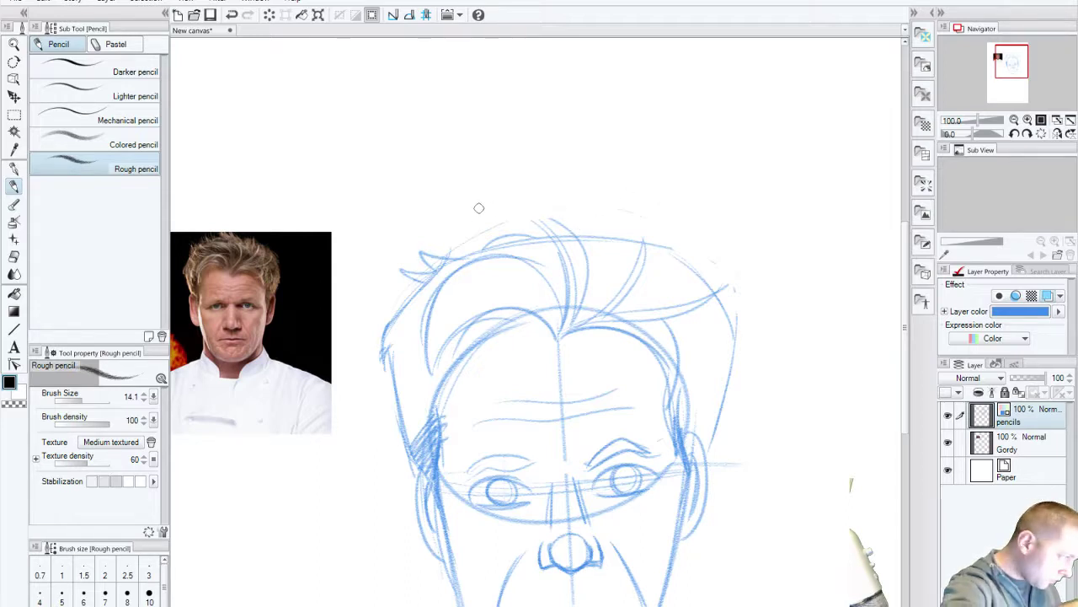
pyautogui.moveTo(516, 230); pyautogui.dragTo(504, 196)
pyautogui.hotkey('ctrl', 'z')
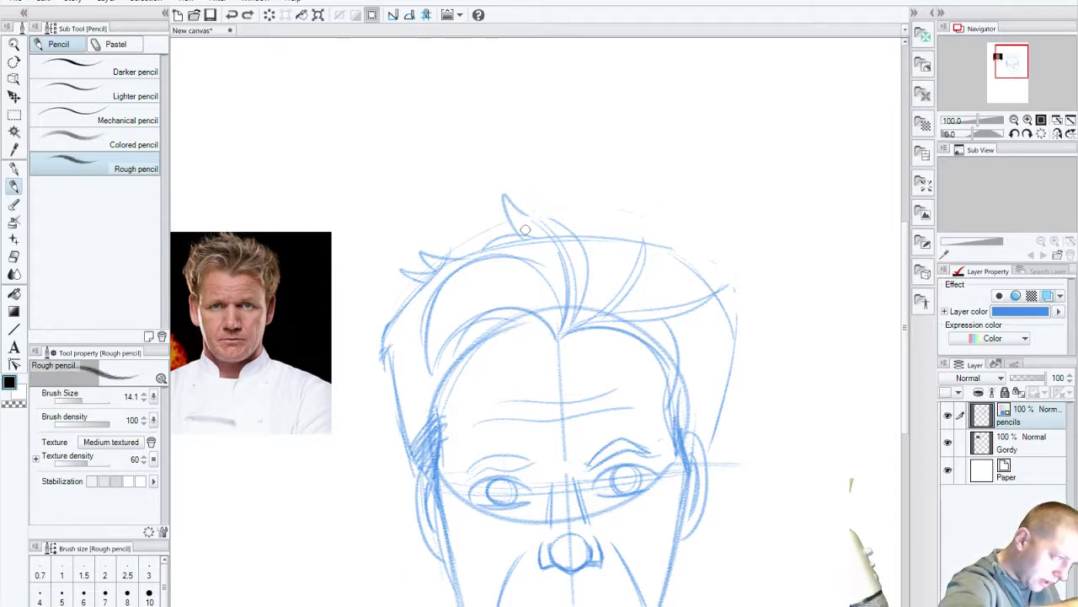
pyautogui.hotkey('ctrl', 'z')
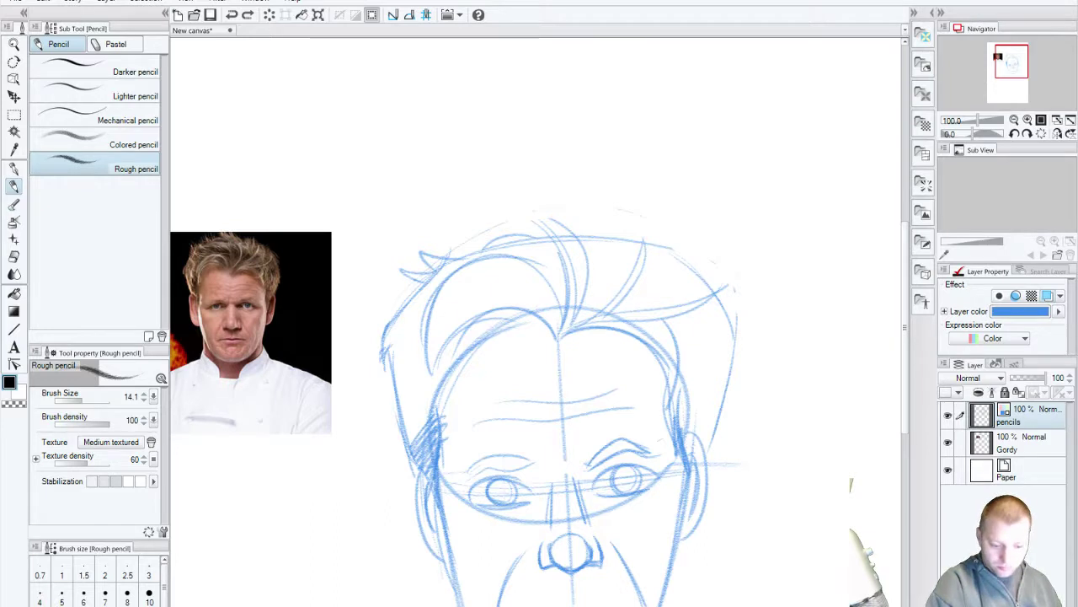
pyautogui.hotkey('ctrl', 'shift', 'n')
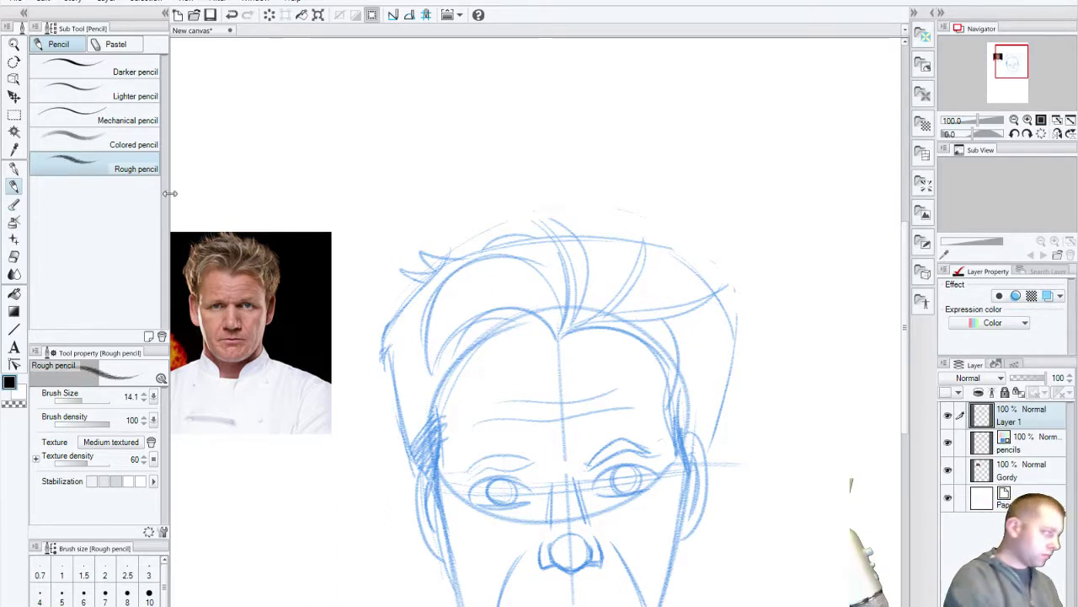
# Step: Switch to the G-pen, test and undo ink strokes, and enlarge the pen to size 30
pyautogui.press('p')
pyautogui.moveTo(403, 271)
pyautogui.mouseDown()
pyautogui.moveTo(486, 320)
pyautogui.moveTo(549, 563)
pyautogui.mouseUp()
pyautogui.hotkey('ctrl', 'z')
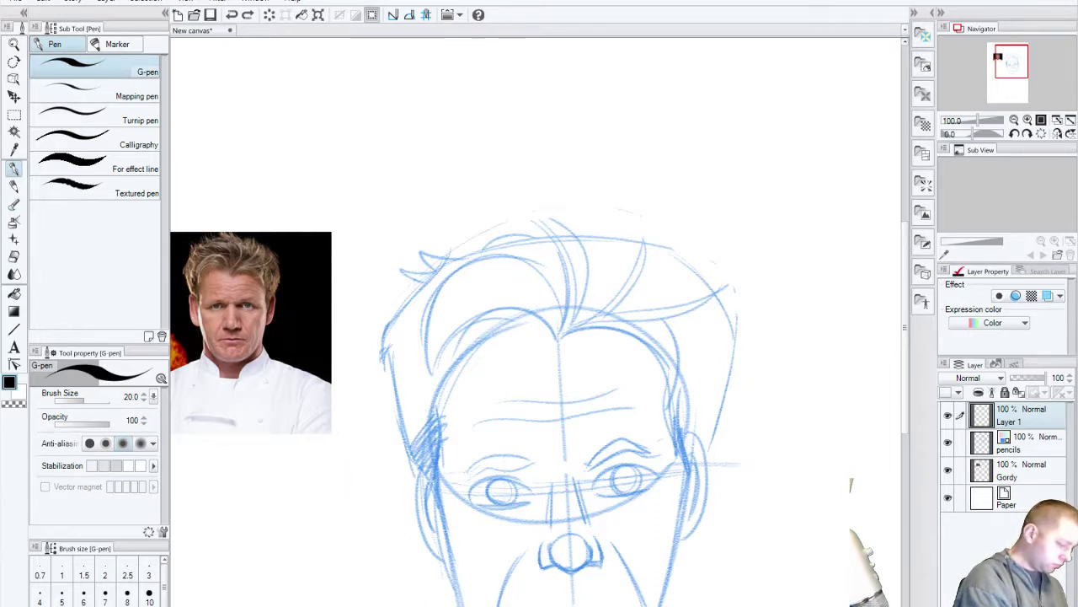
pyautogui.moveTo(345, 492); pyautogui.dragTo(446, 601)
pyautogui.hotkey('ctrl', 'z')
pyautogui.press(']')
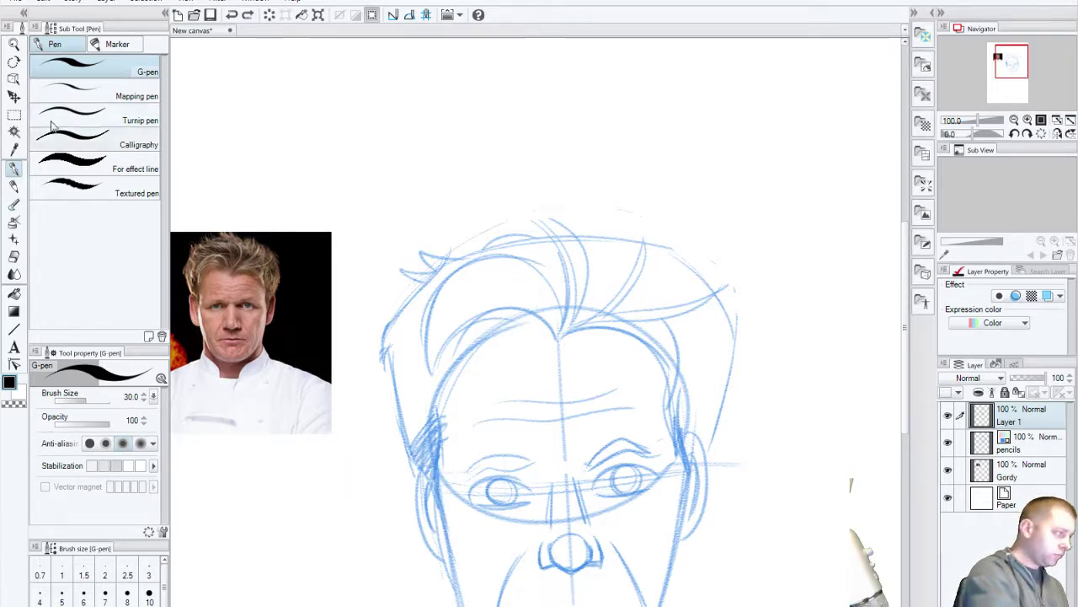
# Step: Zoom in on the face, reduce the G-pen to size 25, and center the nose
pyautogui.click(14, 44)
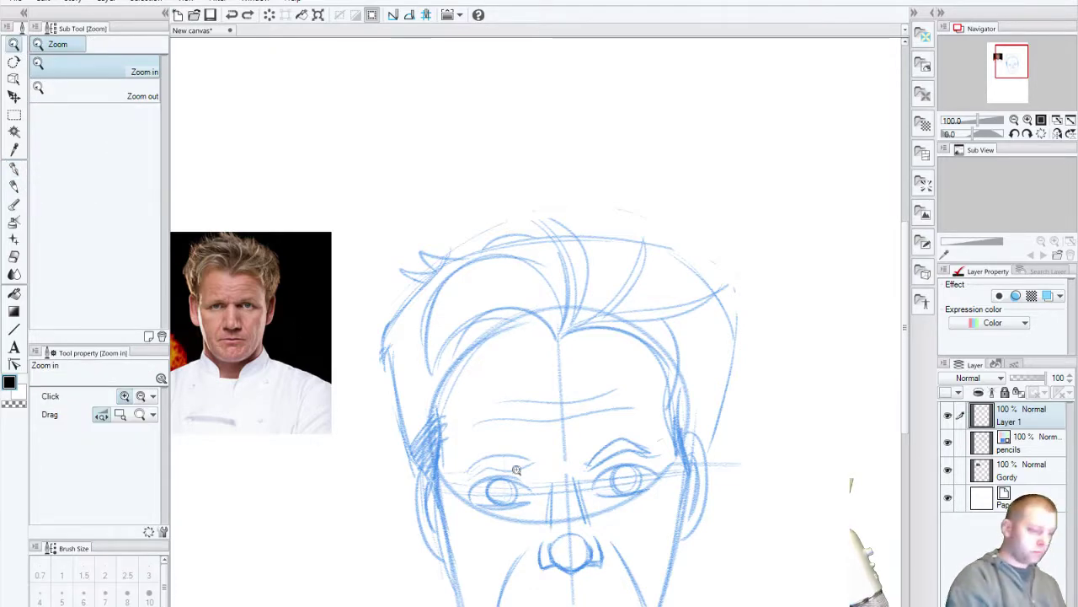
pyautogui.moveTo(516, 470); pyautogui.dragTo(694, 455)
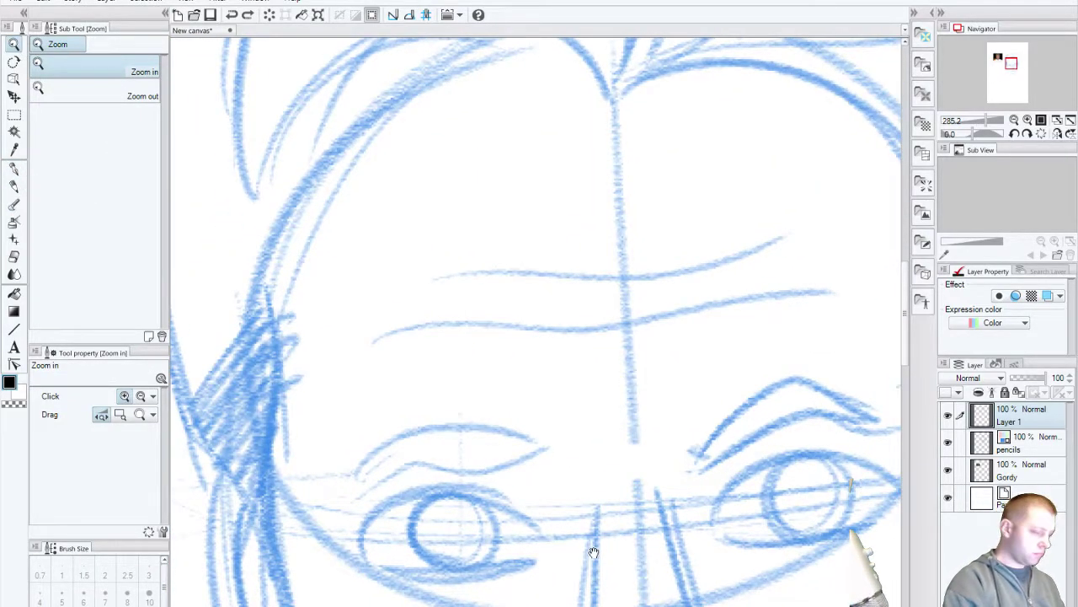
pyautogui.moveTo(593, 551); pyautogui.dragTo(561, 264)
pyautogui.moveTo(650, 469); pyautogui.dragTo(650, 397)
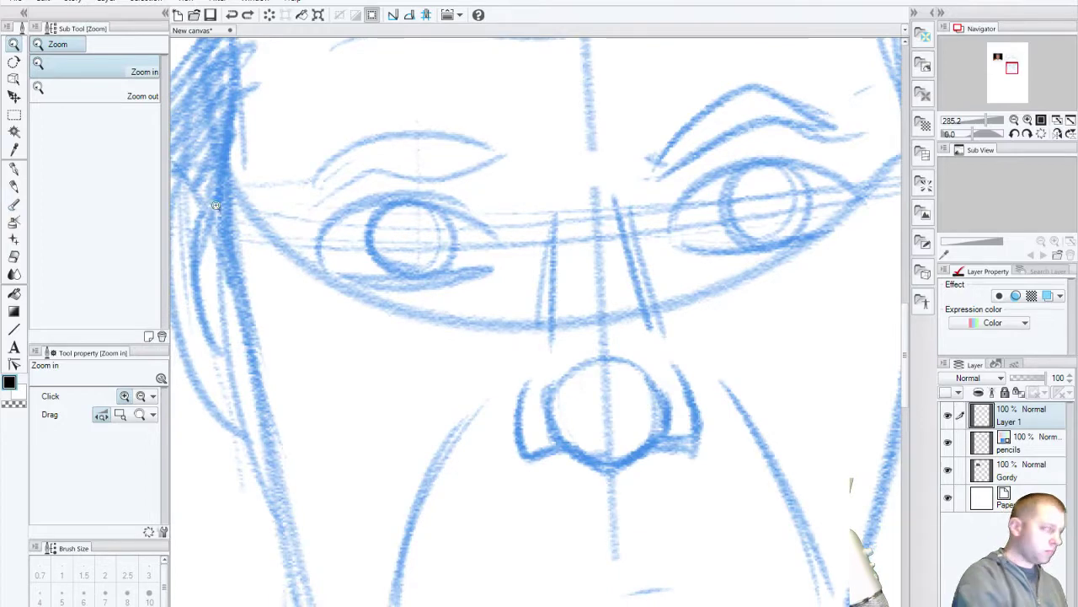
pyautogui.click(13, 168)
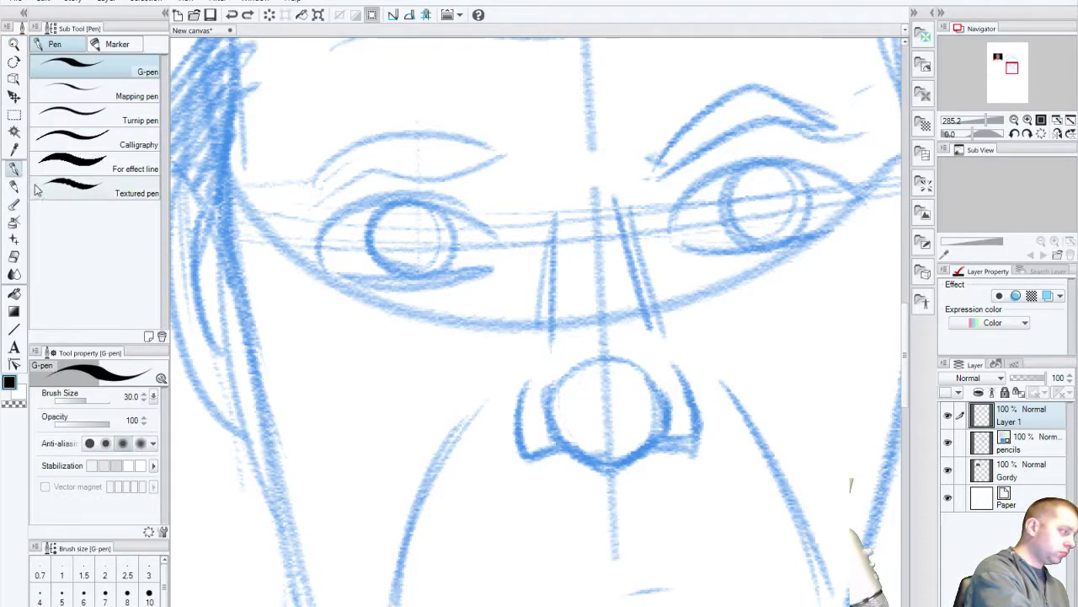
pyautogui.moveTo(380, 498)
pyautogui.mouseDown()
pyautogui.moveTo(474, 481)
pyautogui.moveTo(542, 525)
pyautogui.mouseUp()
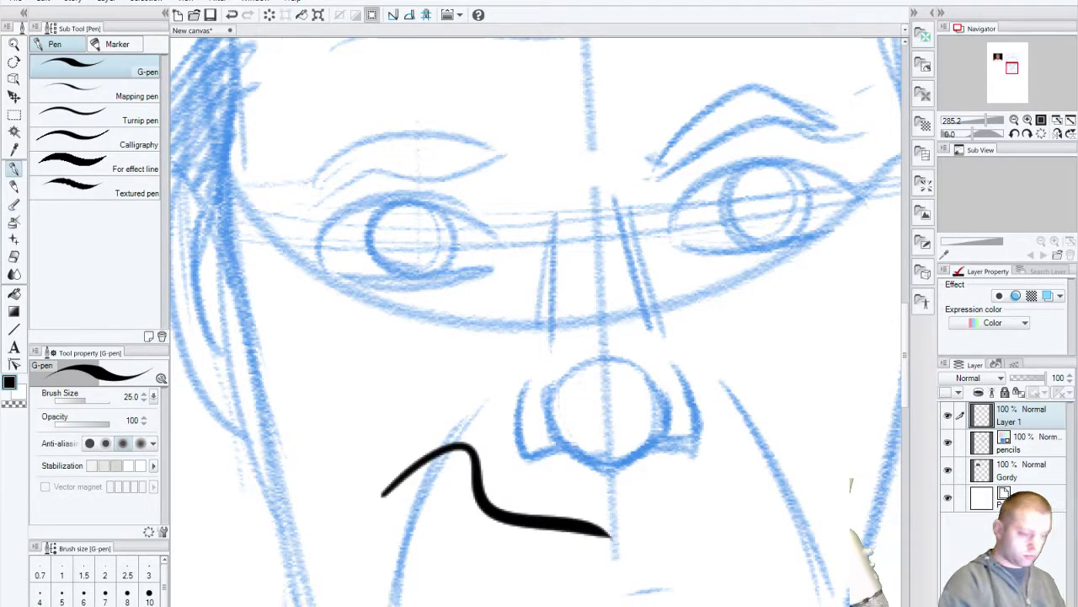
pyautogui.hotkey('ctrl', 'z')
pyautogui.press('[')
pyautogui.moveTo(624, 452); pyautogui.dragTo(686, 394)
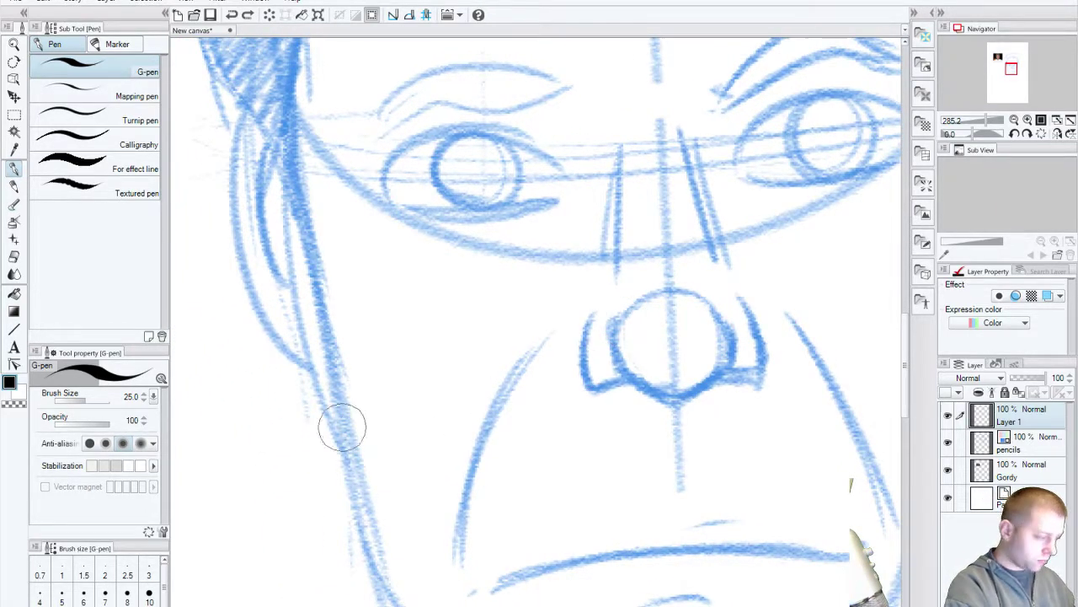
pyautogui.moveTo(244, 436)
pyautogui.mouseDown()
pyautogui.moveTo(387, 440)
pyautogui.moveTo(332, 462)
pyautogui.moveTo(512, 500)
pyautogui.moveTo(556, 603)
pyautogui.moveTo(581, 513)
pyautogui.moveTo(614, 559)
pyautogui.moveTo(217, 261)
pyautogui.mouseUp()
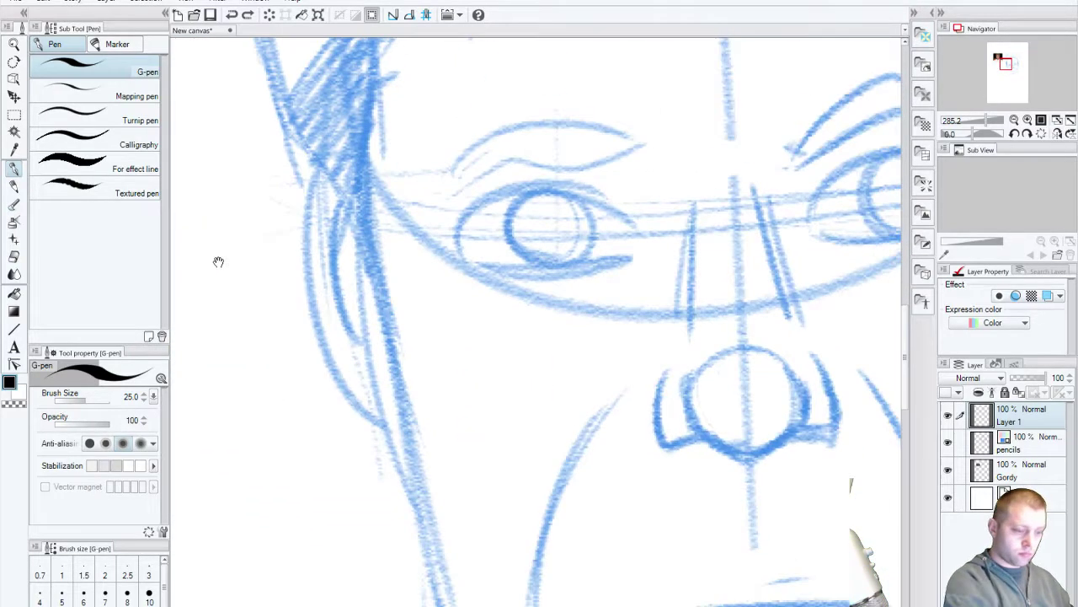
pyautogui.moveTo(672, 556); pyautogui.dragTo(436, 438)
# Step: Ink both sides of the nose and its bottom curve on Layer 1, redoing failed strokes
pyautogui.moveTo(469, 244); pyautogui.dragTo(474, 305)
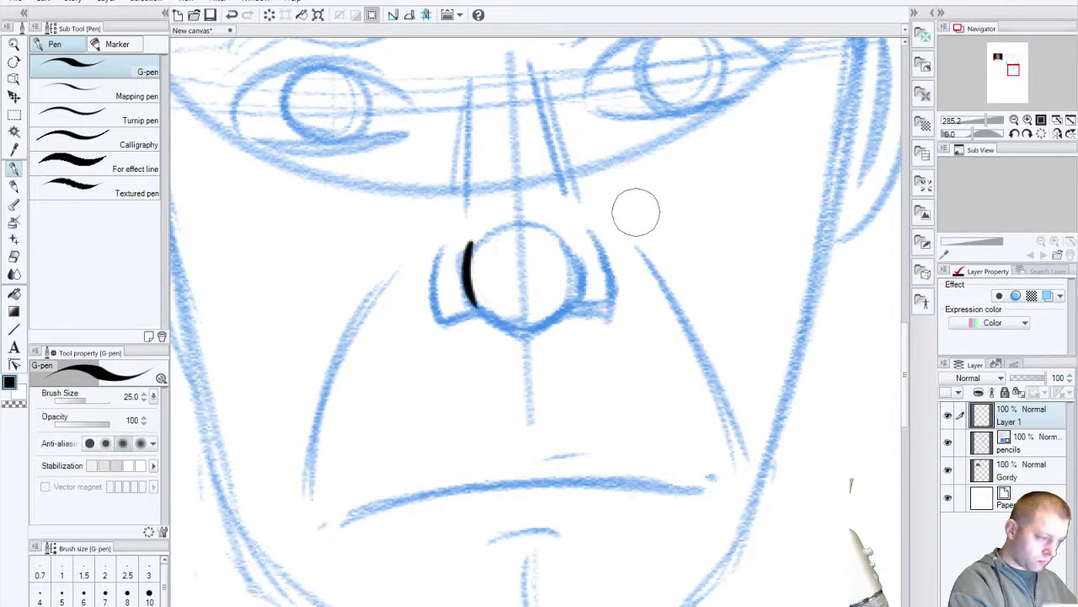
pyautogui.moveTo(570, 240); pyautogui.dragTo(575, 299)
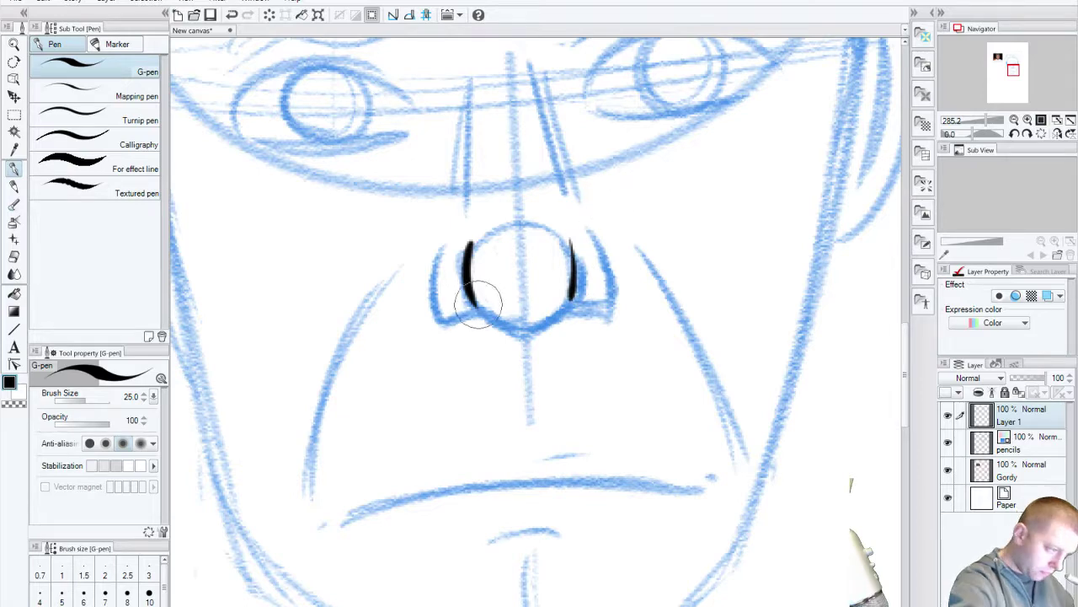
pyautogui.moveTo(482, 291)
pyautogui.mouseDown()
pyautogui.moveTo(482, 316)
pyautogui.moveTo(527, 332)
pyautogui.mouseUp()
pyautogui.hotkey('ctrl', 'z')
pyautogui.moveTo(474, 291); pyautogui.dragTo(524, 331)
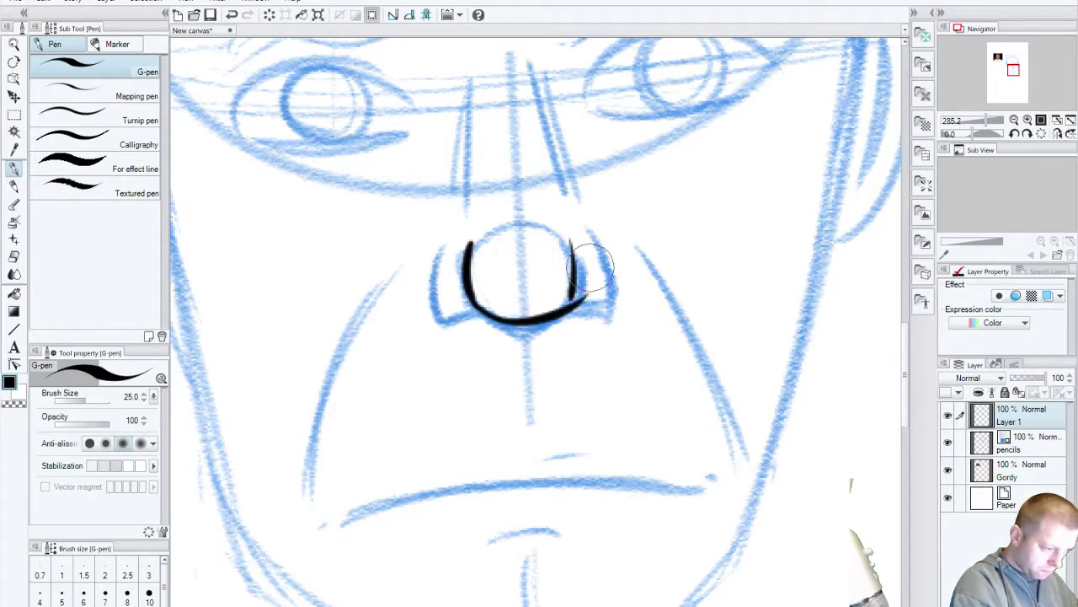
pyautogui.hotkey('ctrl', 'z')
pyautogui.moveTo(481, 301); pyautogui.dragTo(575, 286)
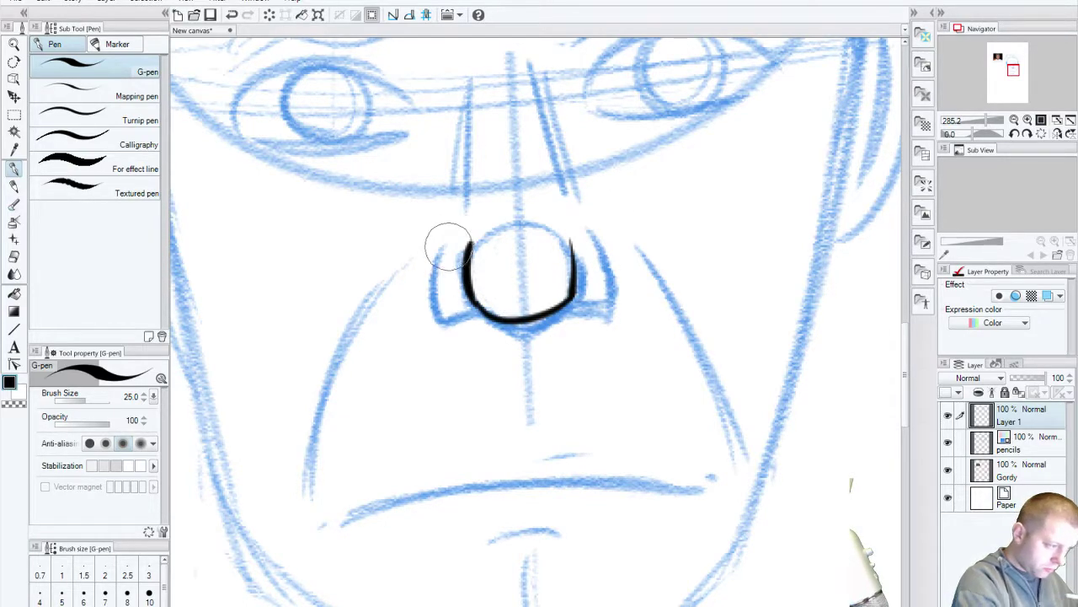
pyautogui.moveTo(449, 238); pyautogui.dragTo(459, 319)
pyautogui.hotkey('ctrl', 'z')
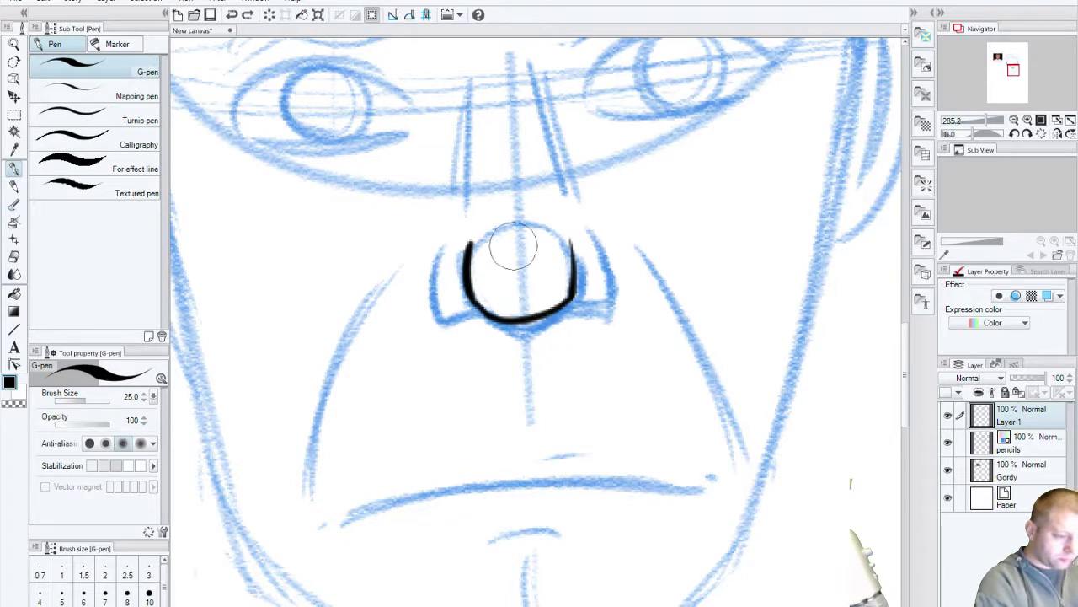
pyautogui.hotkey('ctrl', 'z')
pyautogui.hotkey('ctrl', 'z')
pyautogui.moveTo(561, 236); pyautogui.dragTo(576, 295)
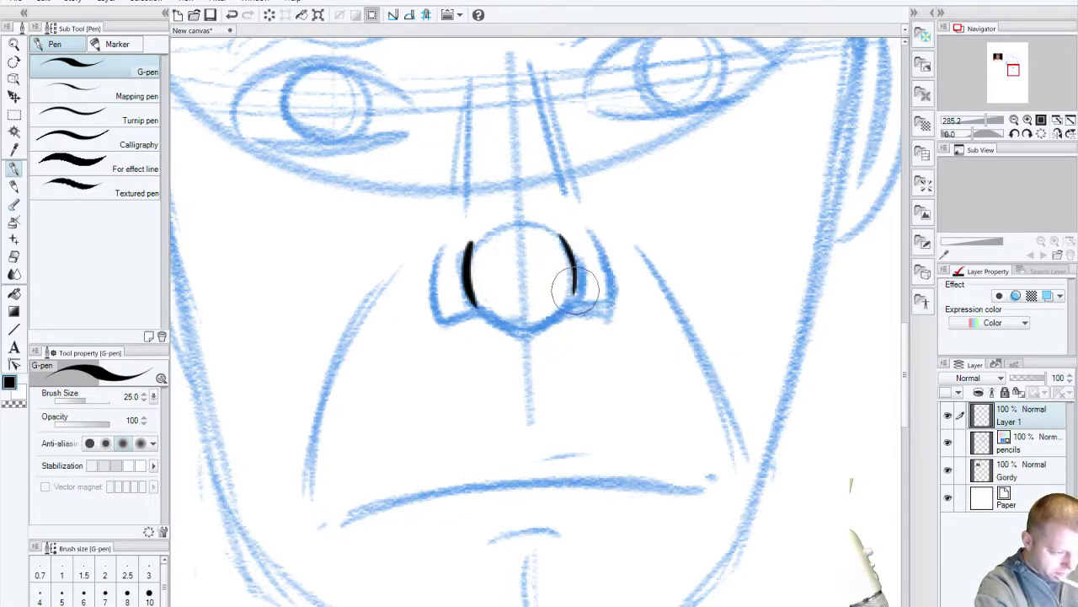
pyautogui.moveTo(473, 297); pyautogui.dragTo(578, 288)
pyautogui.hotkey('ctrl', 'z')
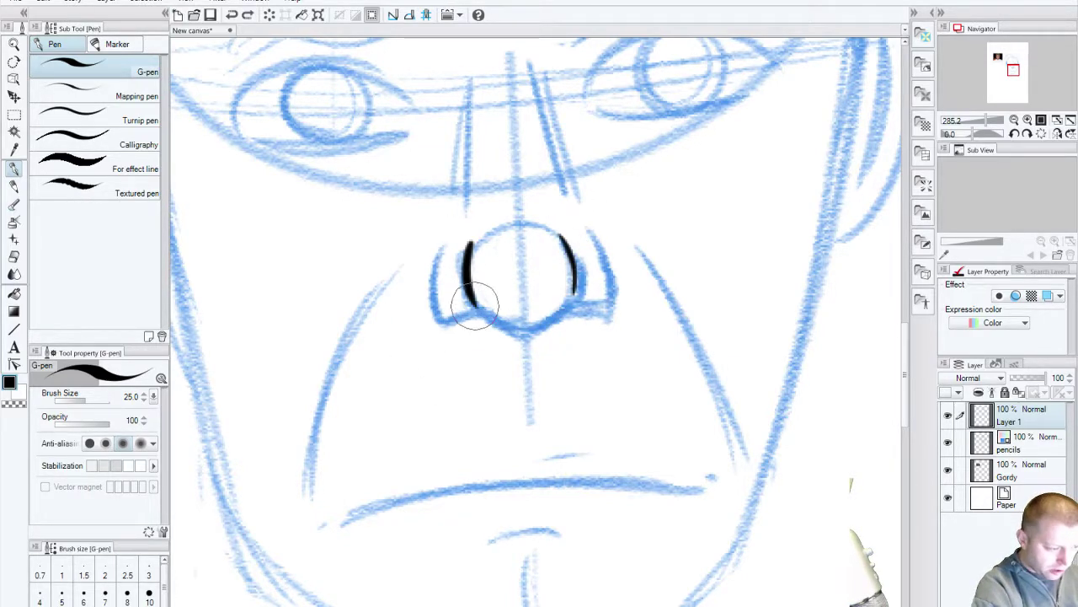
pyautogui.moveTo(476, 294); pyautogui.dragTo(592, 278)
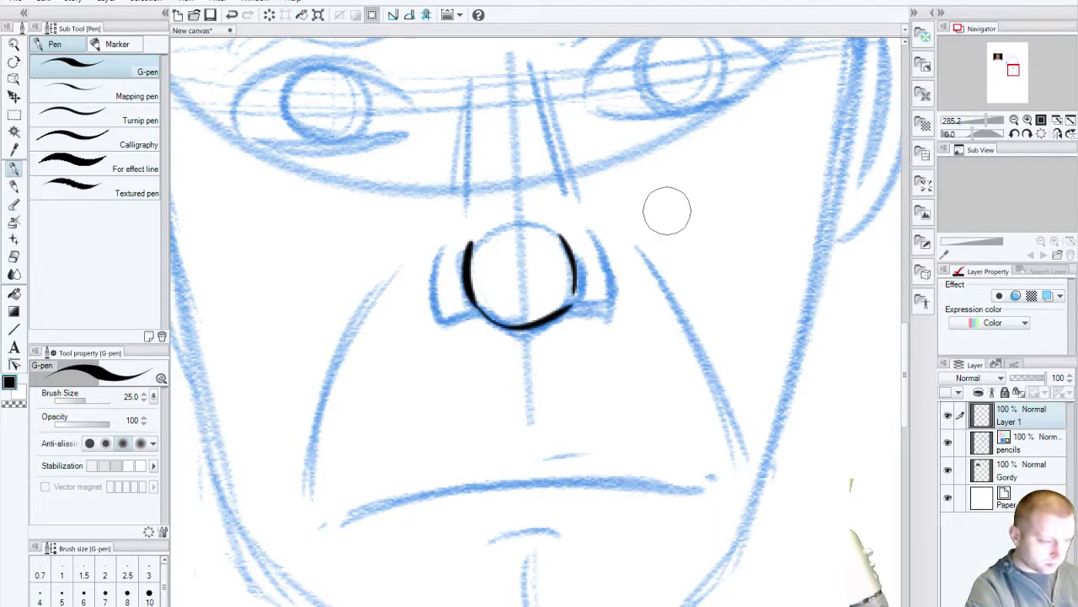
# Step: Fade the pencils layer to 49% opacity and return to Layer 1 for inking
pyautogui.click(1038, 447)
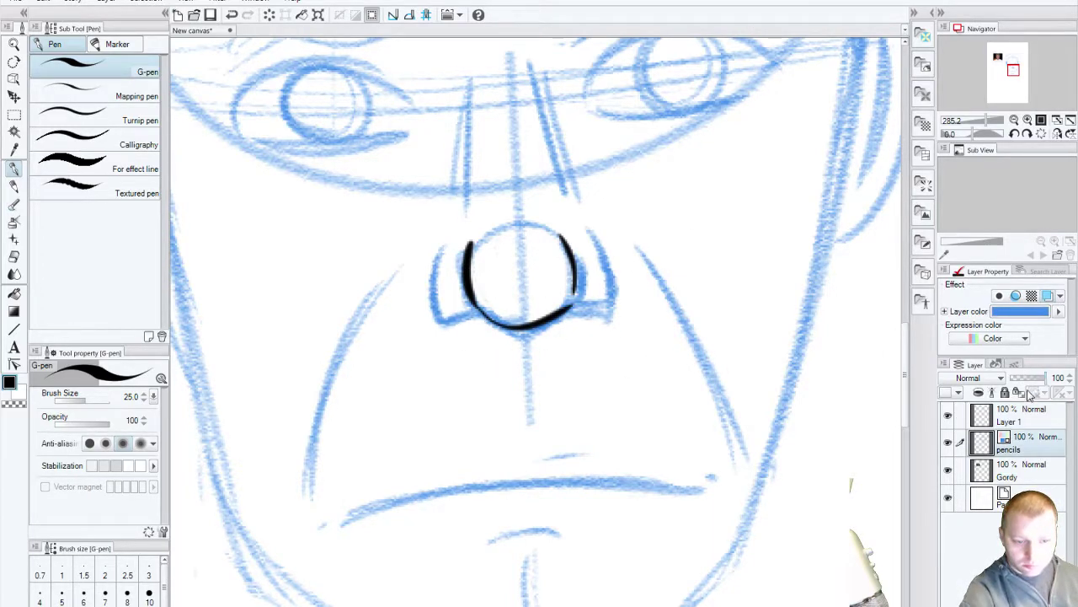
pyautogui.moveTo(1048, 379); pyautogui.dragTo(1027, 381)
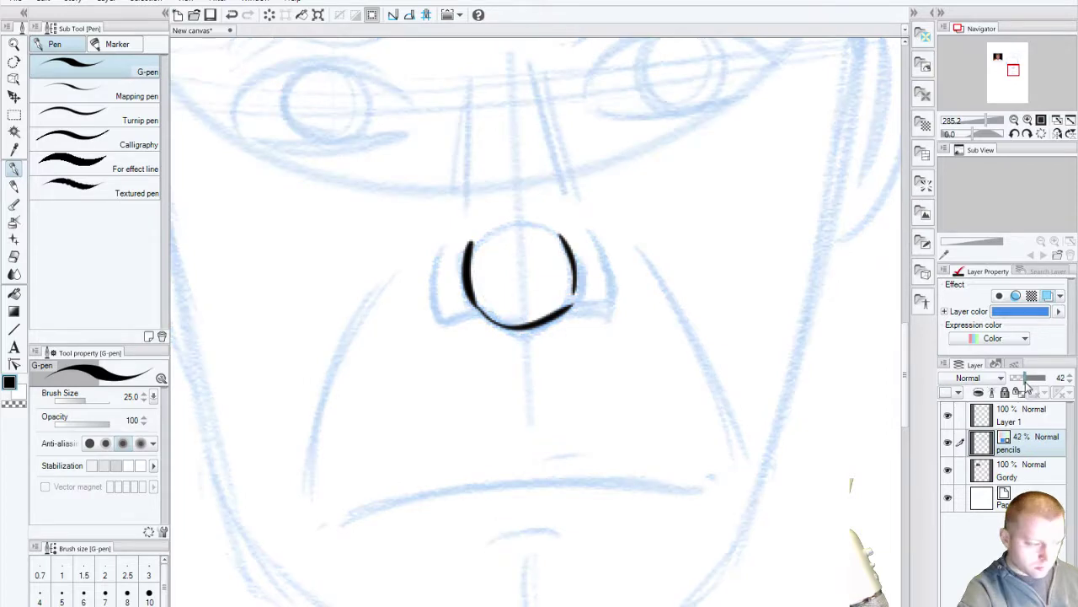
pyautogui.click(1029, 421)
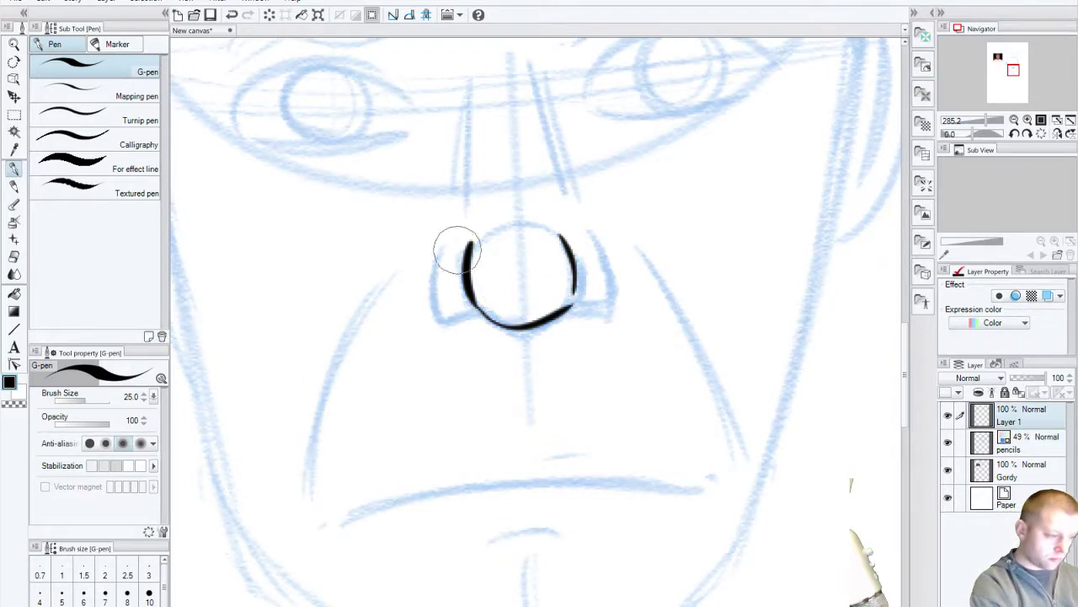
pyautogui.moveTo(435, 248); pyautogui.dragTo(467, 313)
pyautogui.hotkey('ctrl', 'z')
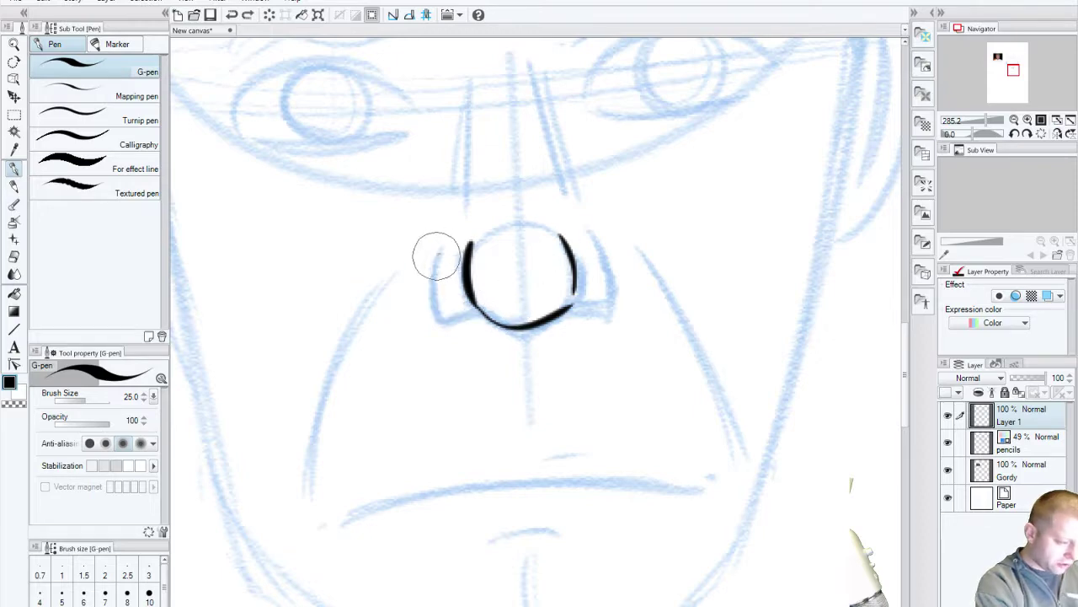
pyautogui.moveTo(435, 250); pyautogui.dragTo(459, 325)
pyautogui.hotkey('ctrl', 'z')
# Step: Compare with the chef reference photo and try nostril strokes beside the nose, undoing them
pyautogui.moveTo(279, 447); pyautogui.dragTo(753, 416)
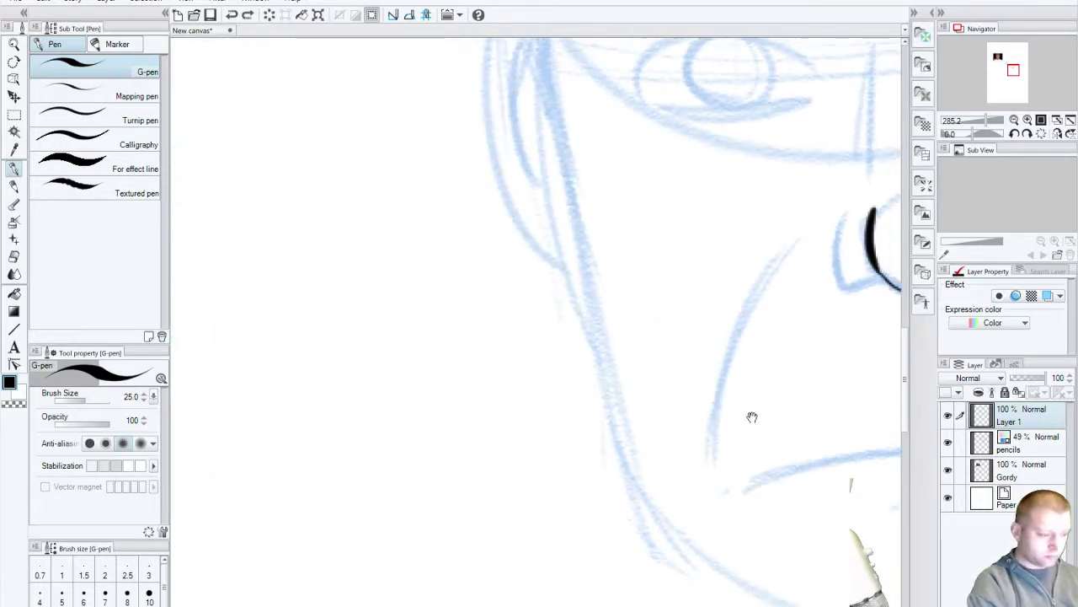
pyautogui.moveTo(337, 438)
pyautogui.mouseDown()
pyautogui.moveTo(446, 438)
pyautogui.moveTo(438, 459)
pyautogui.mouseUp()
pyautogui.scroll(5, 438, 459)
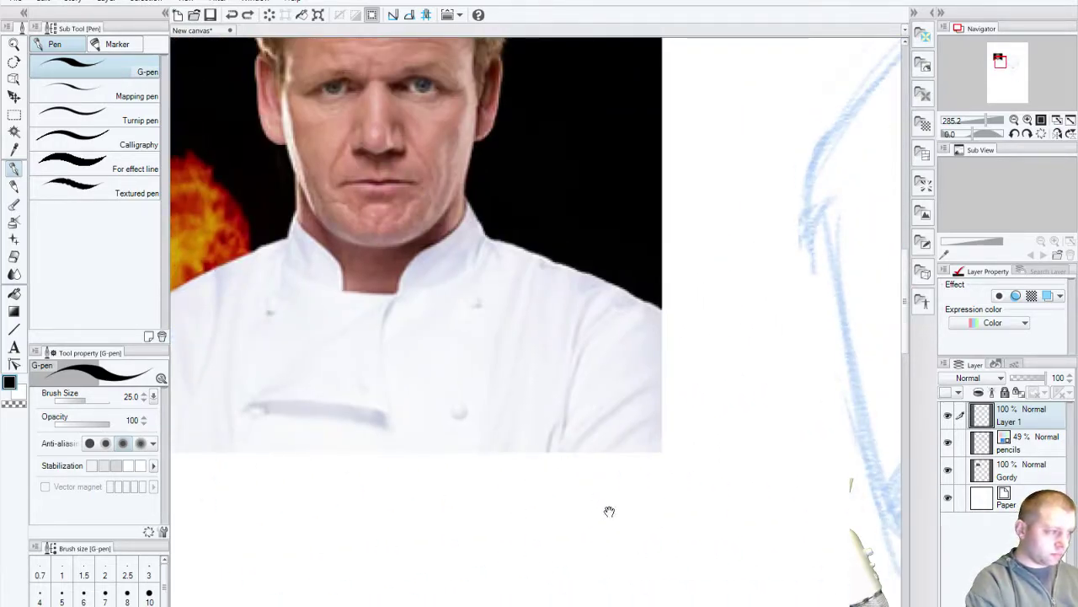
pyautogui.moveTo(642, 525); pyautogui.dragTo(619, 510)
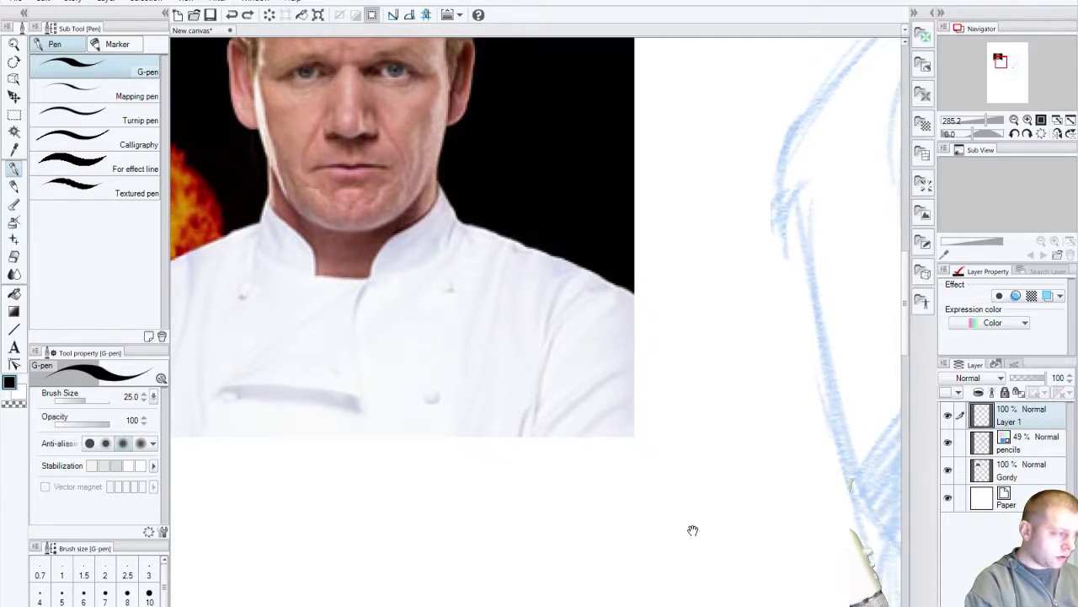
pyautogui.moveTo(692, 530); pyautogui.dragTo(267, 349)
pyautogui.scroll(-4, 460, 277)
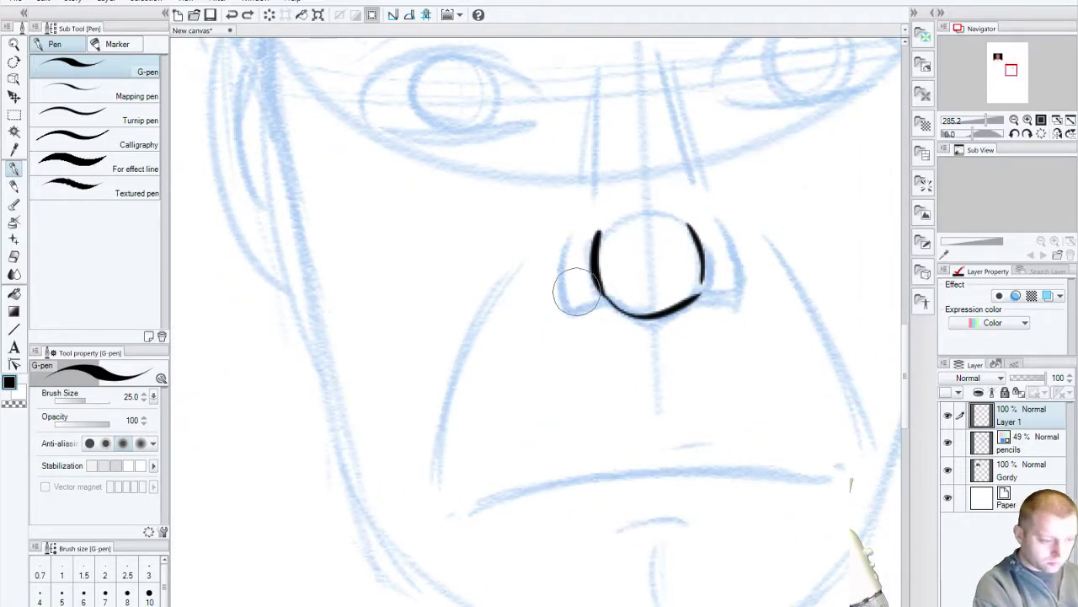
pyautogui.moveTo(576, 292); pyautogui.dragTo(606, 302)
pyautogui.hotkey('ctrl', 'z')
pyautogui.moveTo(574, 267); pyautogui.dragTo(603, 296)
pyautogui.hotkey('ctrl', 'z')
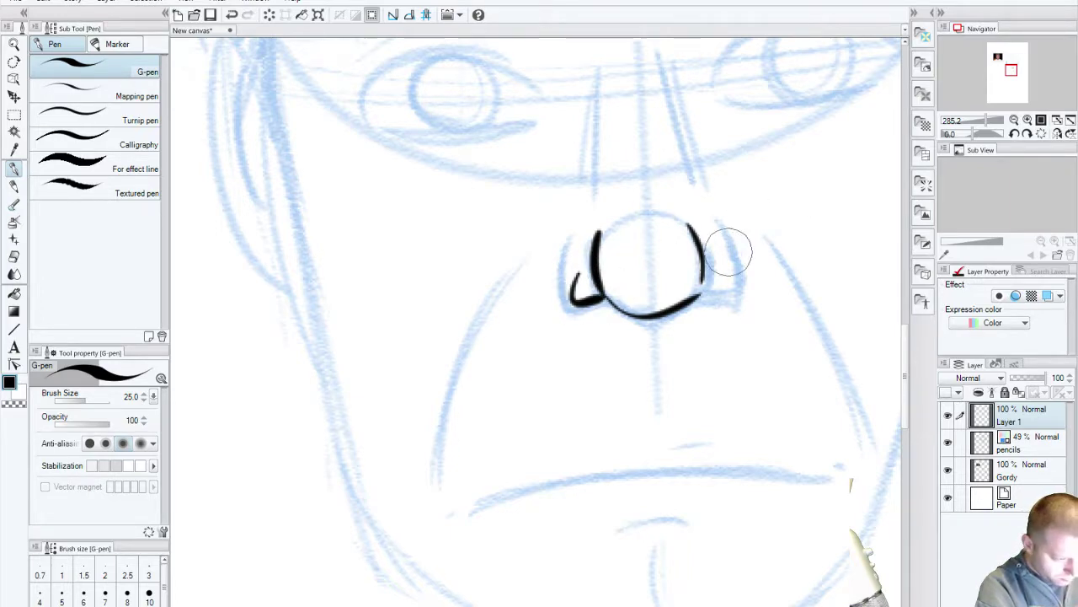
pyautogui.hotkey('ctrl', 'z')
# Step: Ink the curved nostril lines on the left and right sides of the nose
pyautogui.moveTo(264, 236)
pyautogui.mouseDown()
pyautogui.moveTo(344, 265)
pyautogui.moveTo(558, 517)
pyautogui.moveTo(536, 424)
pyautogui.mouseUp()
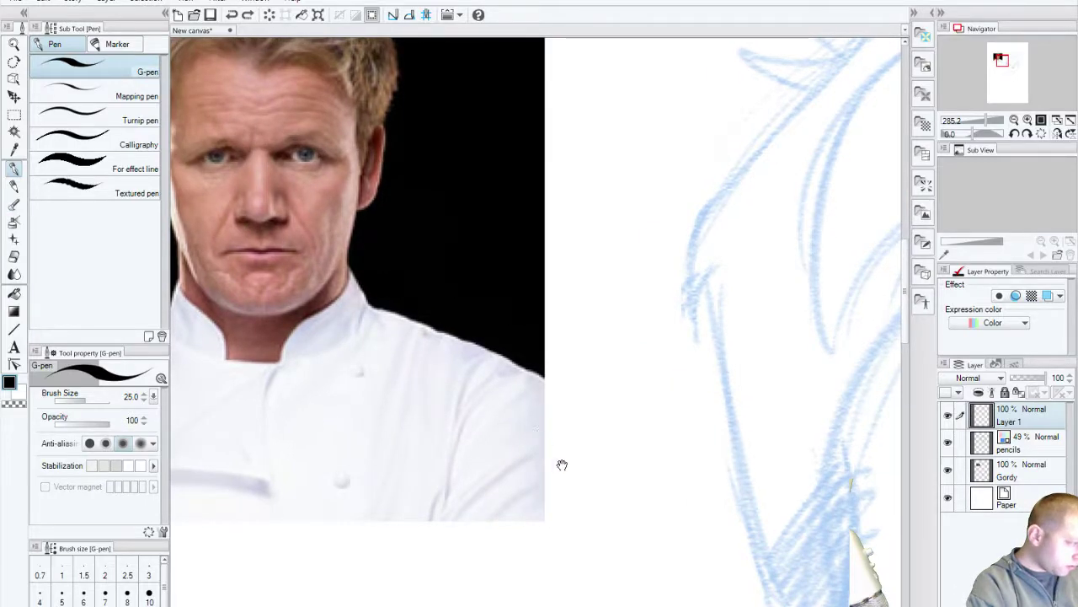
pyautogui.moveTo(595, 519); pyautogui.dragTo(432, 329)
pyautogui.moveTo(508, 545); pyautogui.dragTo(203, 217)
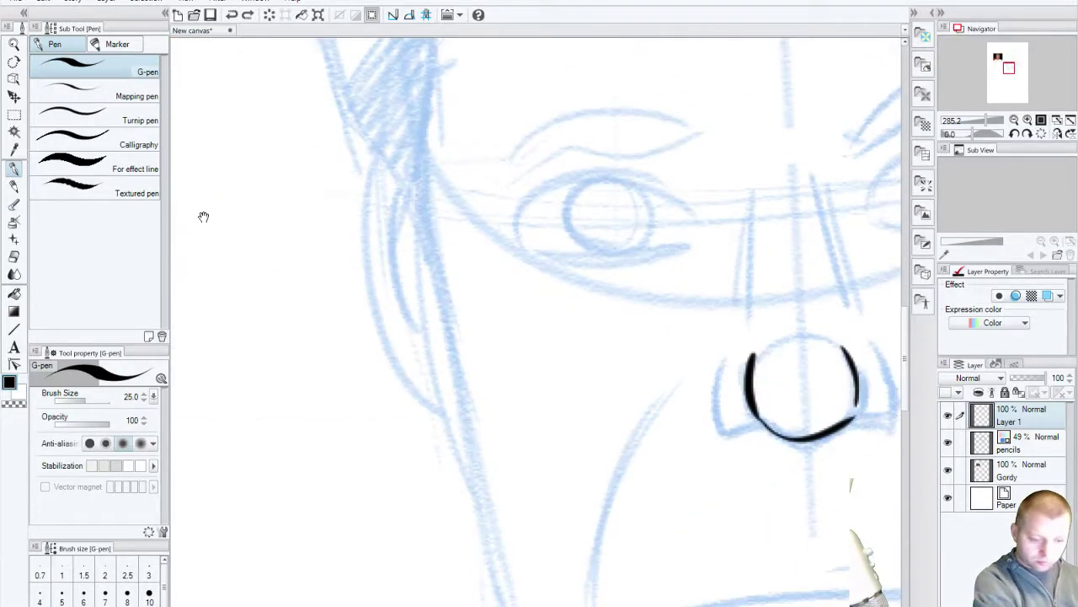
pyautogui.moveTo(464, 421); pyautogui.dragTo(352, 348)
pyautogui.moveTo(615, 297); pyautogui.dragTo(619, 342)
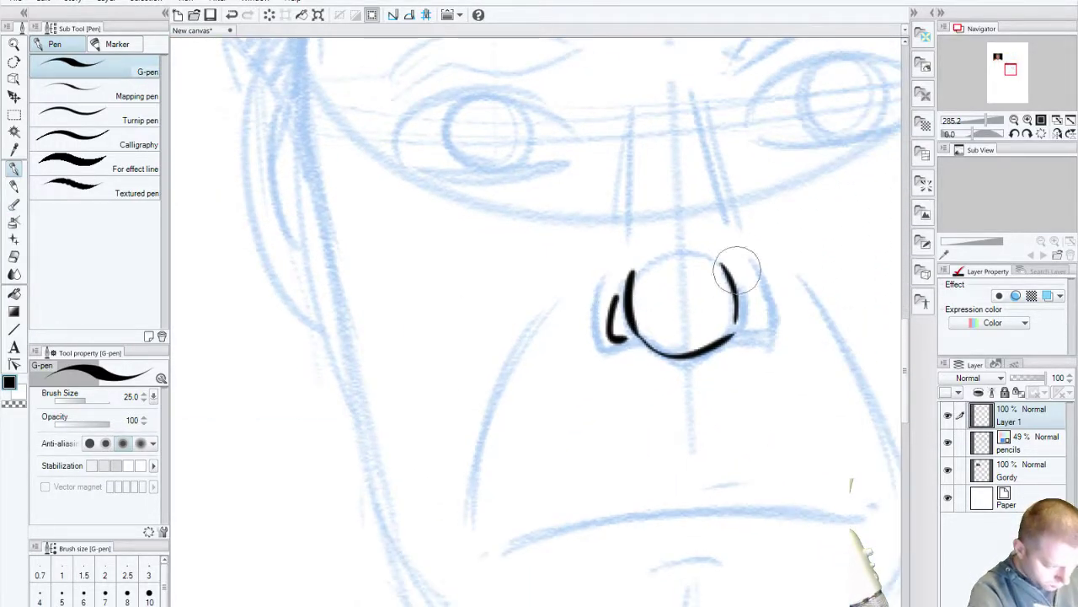
pyautogui.moveTo(744, 287); pyautogui.dragTo(762, 313)
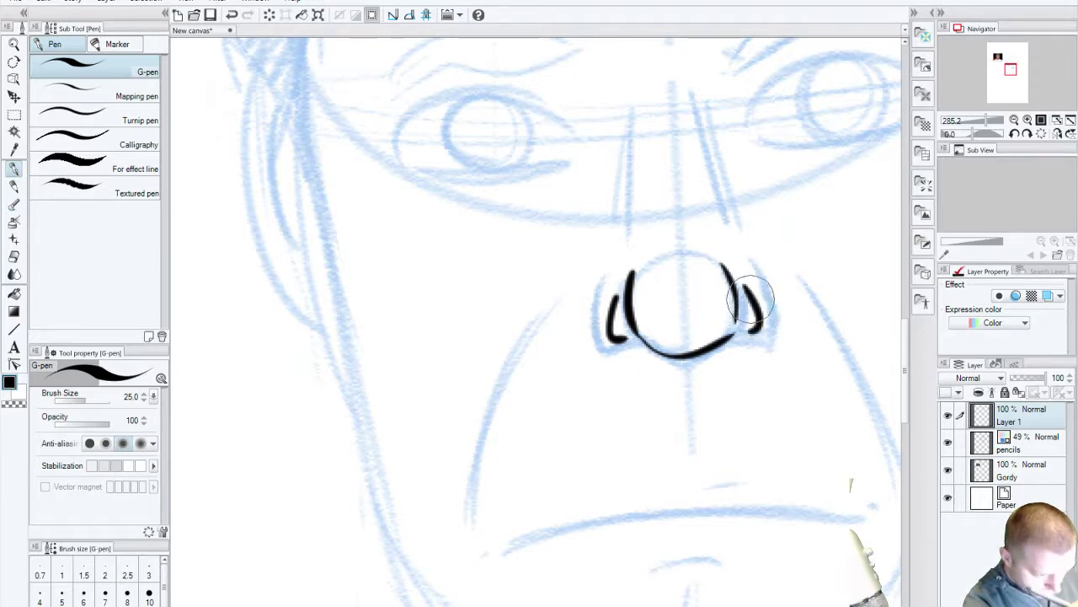
pyautogui.moveTo(635, 481); pyautogui.dragTo(451, 334)
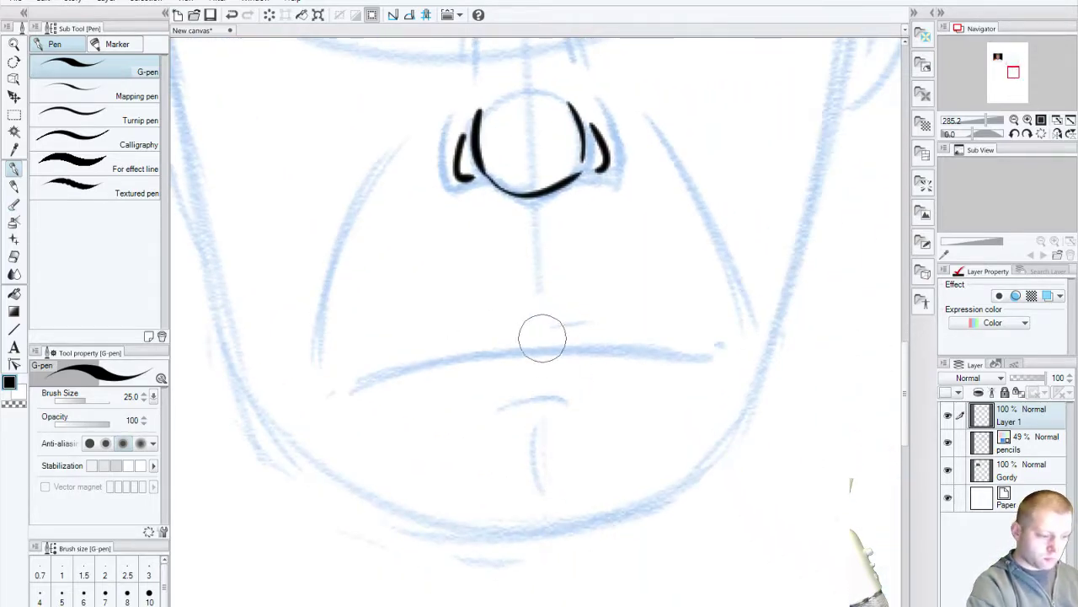
# Step: Ink both halves of the mouth line and a short lower-lip stroke
pyautogui.moveTo(536, 339); pyautogui.dragTo(724, 355)
pyautogui.moveTo(533, 345)
pyautogui.mouseDown()
pyautogui.moveTo(396, 363)
pyautogui.moveTo(347, 389)
pyautogui.mouseUp()
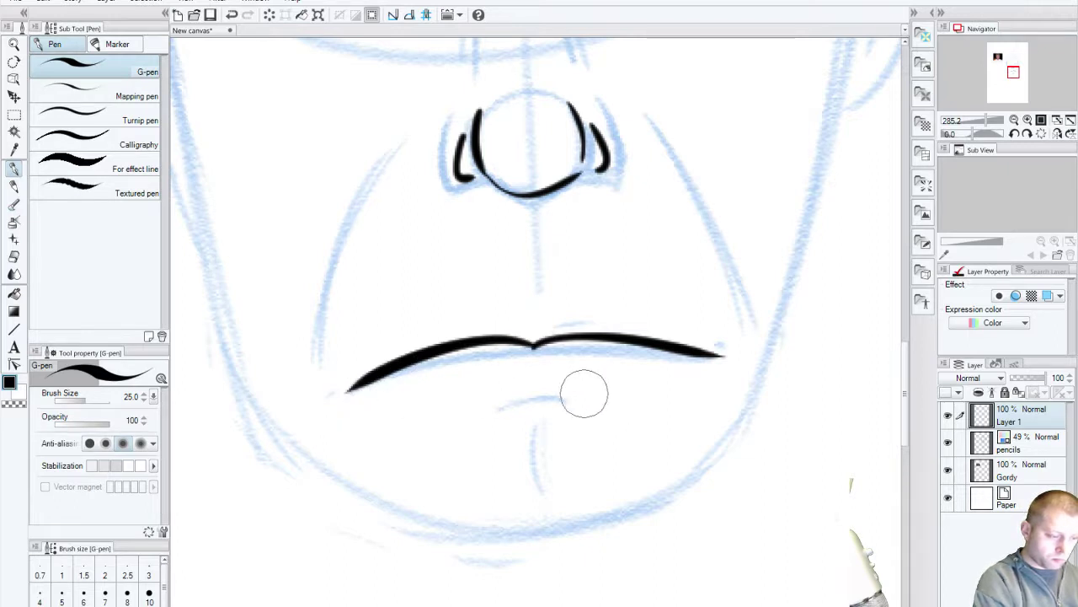
pyautogui.moveTo(489, 410); pyautogui.dragTo(564, 396)
pyautogui.moveTo(355, 371); pyautogui.dragTo(335, 406)
pyautogui.hotkey('ctrl', 'z')
pyautogui.hotkey('ctrl', 'z')
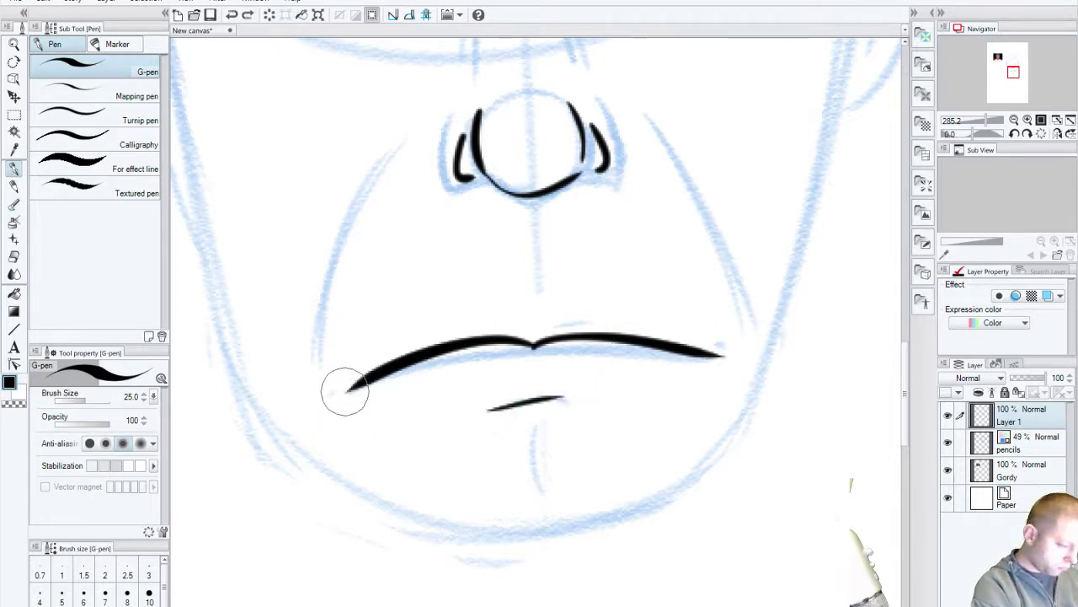
# Step: Ink the long left cheek line, redoing the rejected attempts
pyautogui.moveTo(309, 347); pyautogui.dragTo(386, 132)
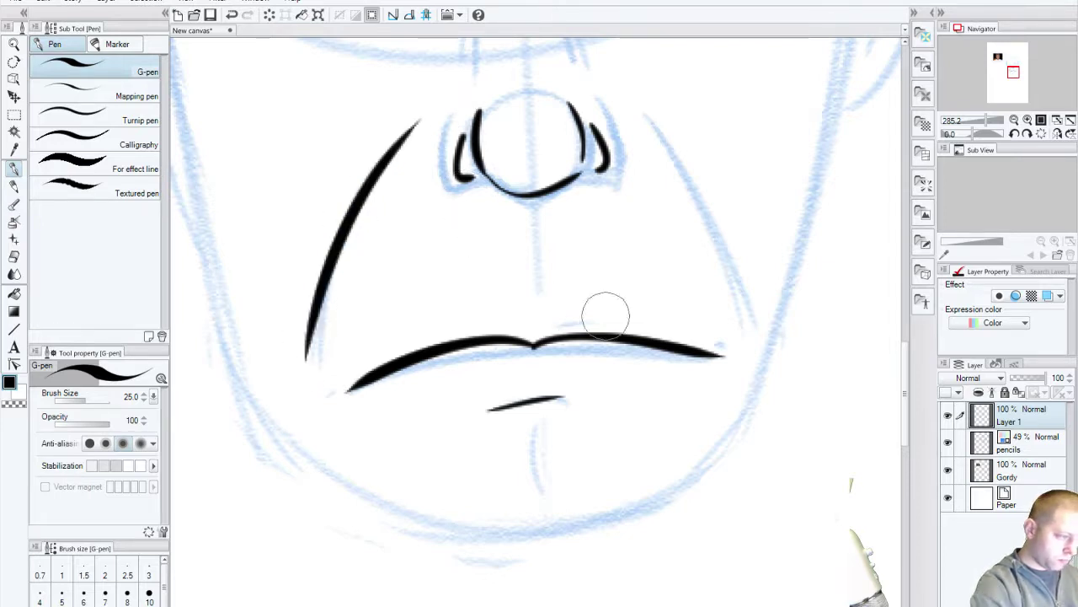
pyautogui.hotkey('ctrl', 'z')
pyautogui.moveTo(333, 268); pyautogui.dragTo(309, 371)
pyautogui.hotkey('ctrl', 'z')
pyautogui.moveTo(408, 132)
pyautogui.mouseDown()
pyautogui.moveTo(365, 193)
pyautogui.moveTo(303, 361)
pyautogui.mouseUp()
# Step: Ink the right cheek line with a thin second line beside it
pyautogui.moveTo(559, 438); pyautogui.dragTo(462, 518)
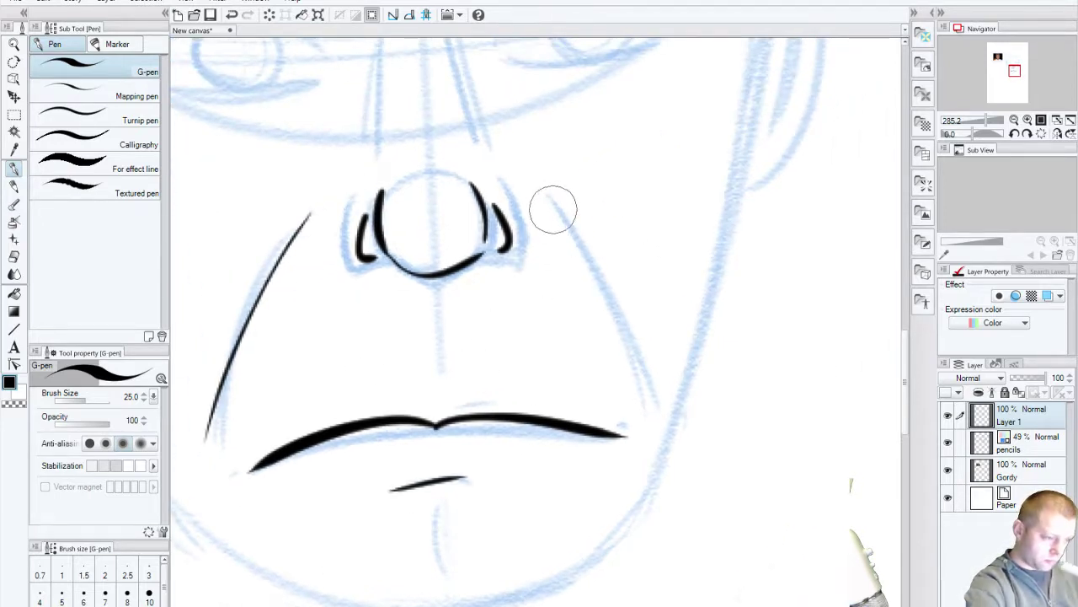
pyautogui.moveTo(548, 204); pyautogui.dragTo(610, 329)
pyautogui.moveTo(596, 150)
pyautogui.mouseDown()
pyautogui.moveTo(637, 255)
pyautogui.moveTo(637, 583)
pyautogui.mouseUp()
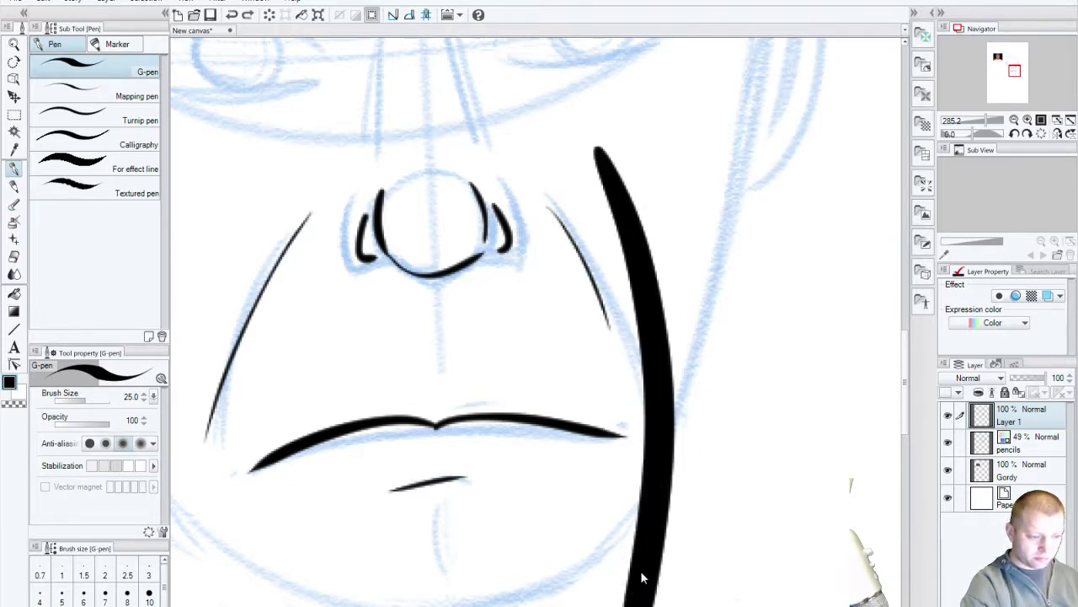
pyautogui.hotkey('ctrl', 'z')
pyautogui.hotkey('ctrl', 'z')
pyautogui.moveTo(559, 212); pyautogui.dragTo(634, 413)
pyautogui.hotkey('ctrl', 'z')
pyautogui.hotkey('ctrl', 'z')
pyautogui.moveTo(547, 198)
pyautogui.mouseDown()
pyautogui.moveTo(583, 251)
pyautogui.moveTo(637, 390)
pyautogui.mouseUp()
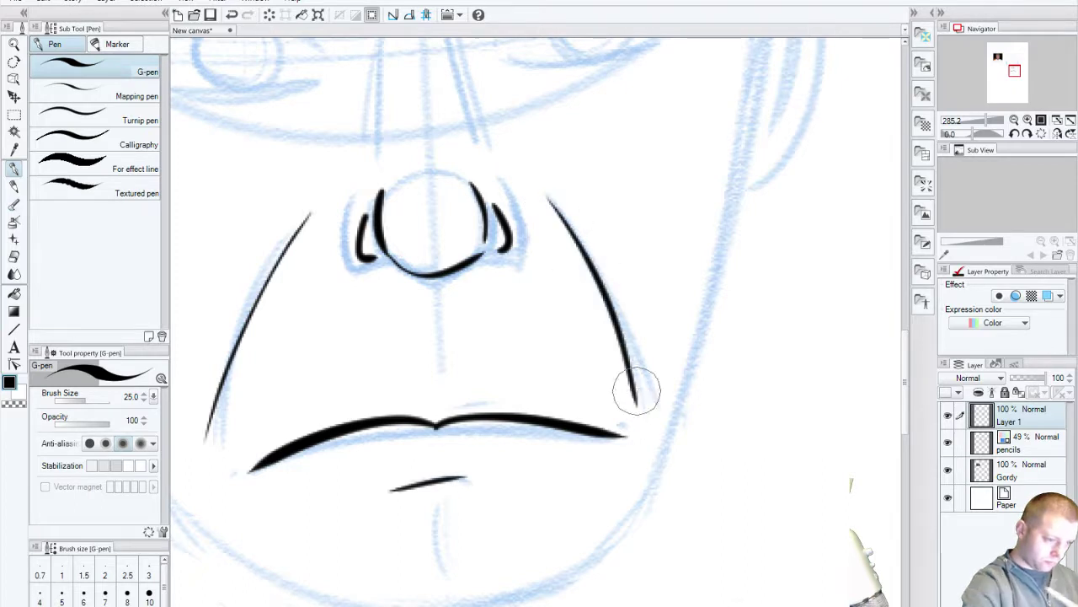
pyautogui.moveTo(549, 201); pyautogui.dragTo(611, 282)
# Step: Ink the left and right nose-bridge lines and try an arc across the top
pyautogui.scroll(5, 421, 383)
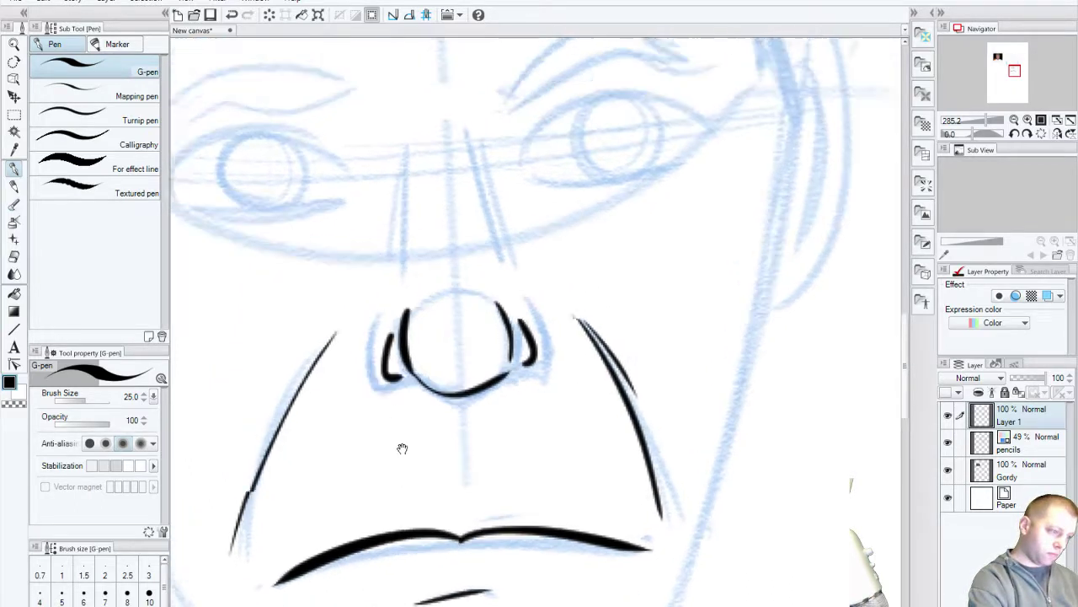
pyautogui.moveTo(415, 212); pyautogui.dragTo(411, 325)
pyautogui.hotkey('ctrl', 'z')
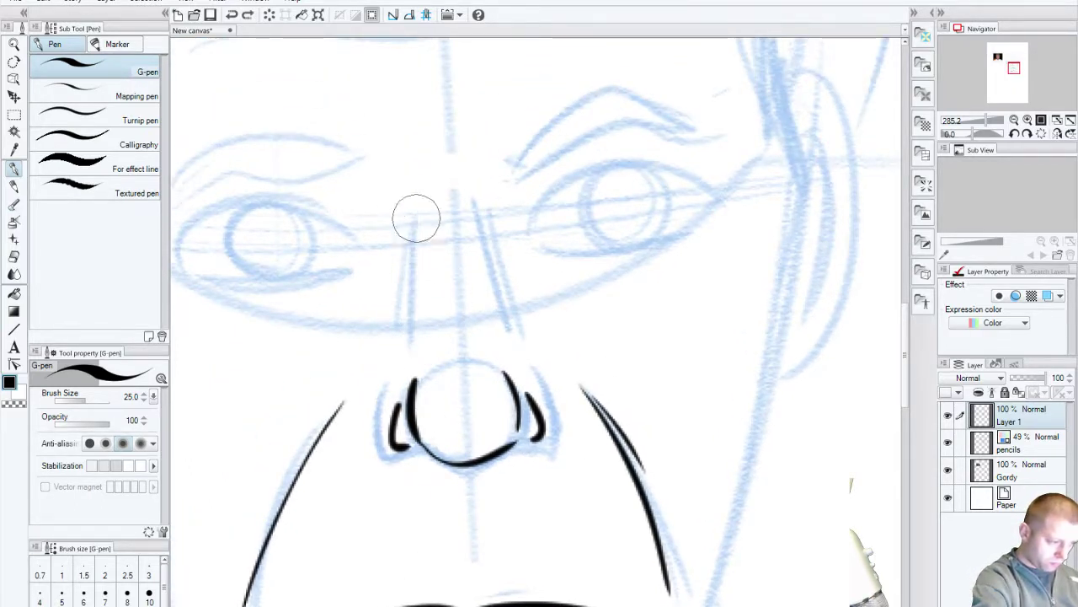
pyautogui.moveTo(415, 209); pyautogui.dragTo(418, 329)
pyautogui.moveTo(478, 199); pyautogui.dragTo(503, 335)
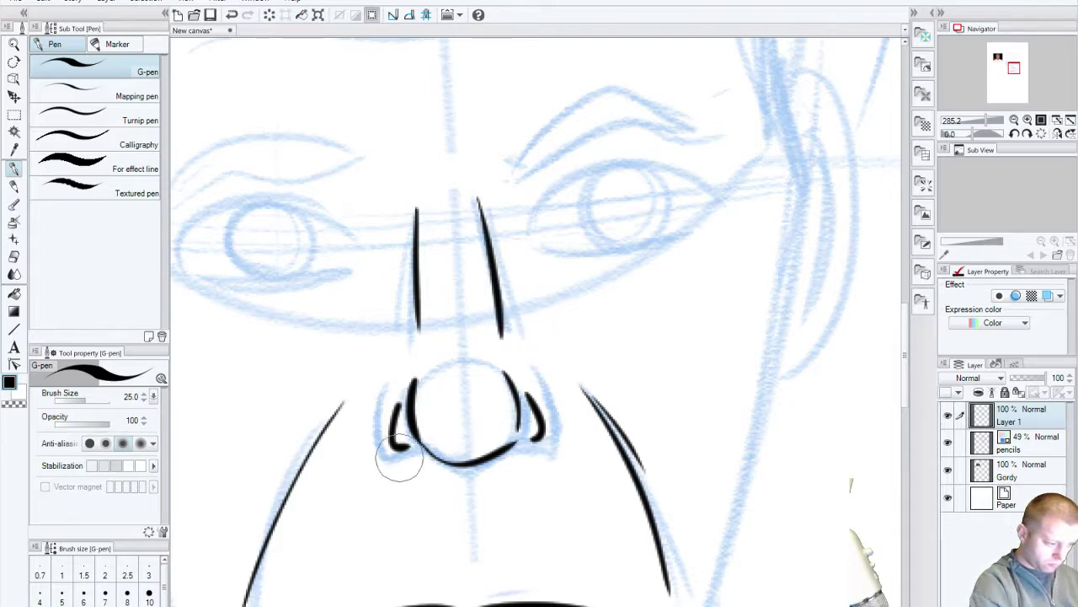
pyautogui.scroll(3, 441, 469)
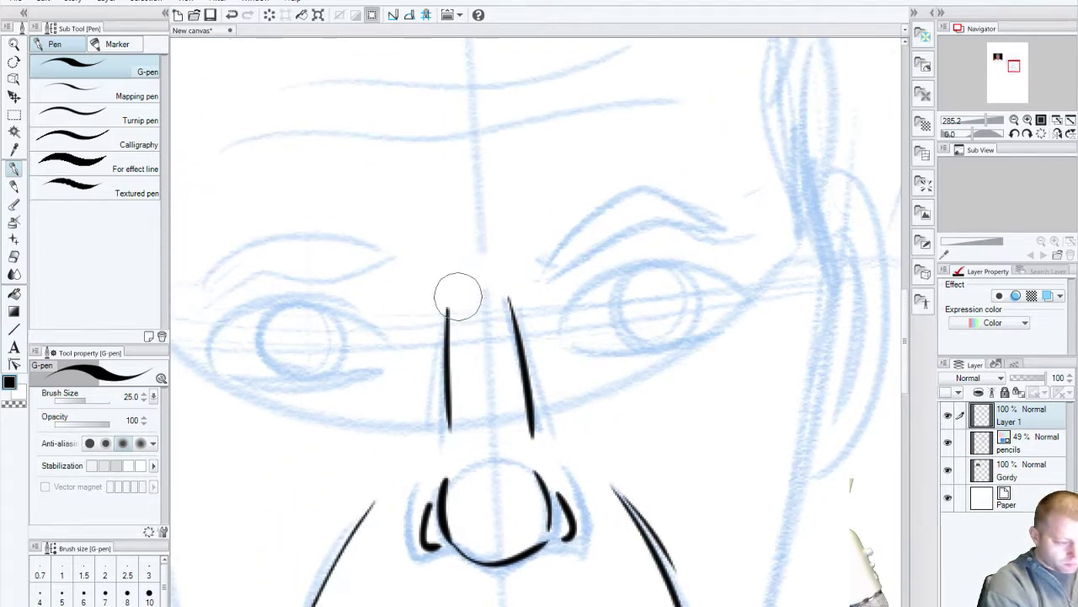
pyautogui.moveTo(453, 297)
pyautogui.mouseDown()
pyautogui.moveTo(493, 275)
pyautogui.moveTo(456, 287)
pyautogui.moveTo(536, 280)
pyautogui.moveTo(455, 298)
pyautogui.moveTo(498, 284)
pyautogui.mouseUp()
pyautogui.hotkey('ctrl', 'z')
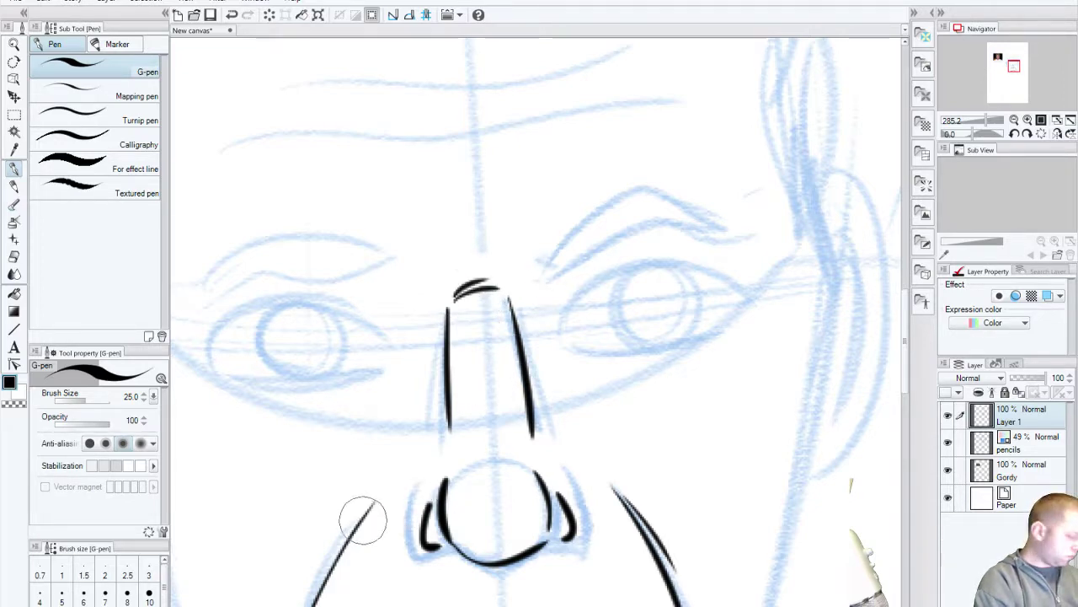
# Step: Ink a longer thin lower-lip line under the mouth
pyautogui.moveTo(361, 512); pyautogui.dragTo(410, 465)
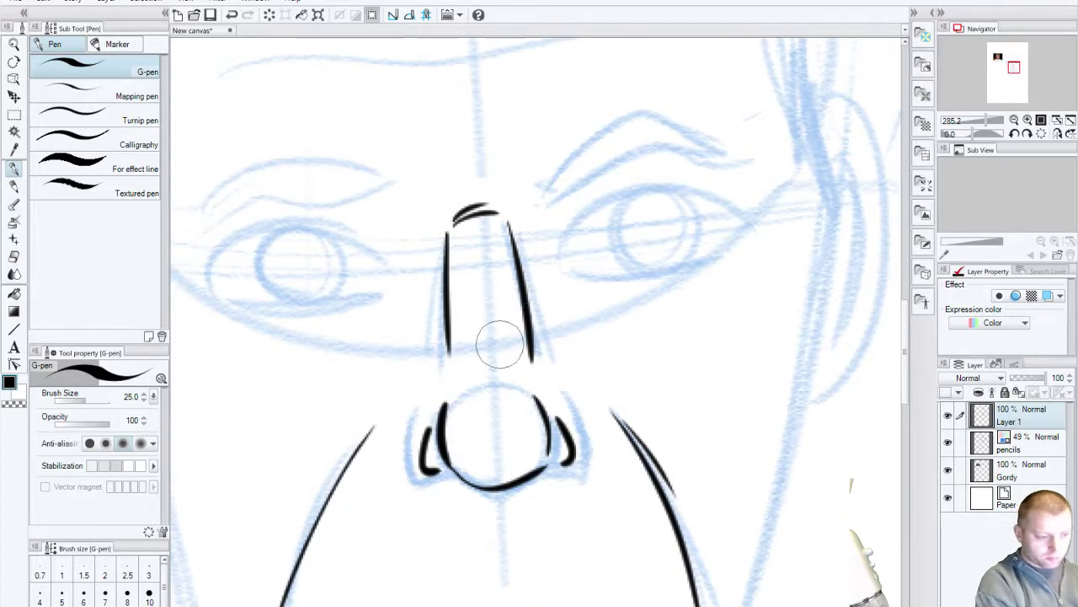
pyautogui.moveTo(244, 467); pyautogui.dragTo(430, 412)
pyautogui.moveTo(313, 545)
pyautogui.mouseDown()
pyautogui.moveTo(337, 535)
pyautogui.moveTo(248, 354)
pyautogui.mouseUp()
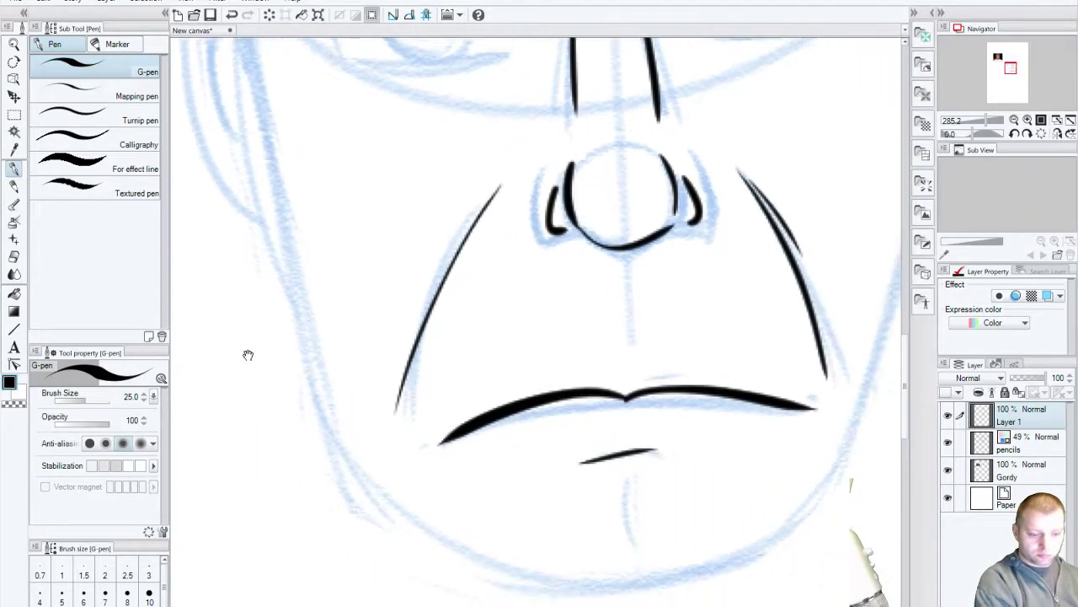
pyautogui.moveTo(453, 443); pyautogui.dragTo(764, 403)
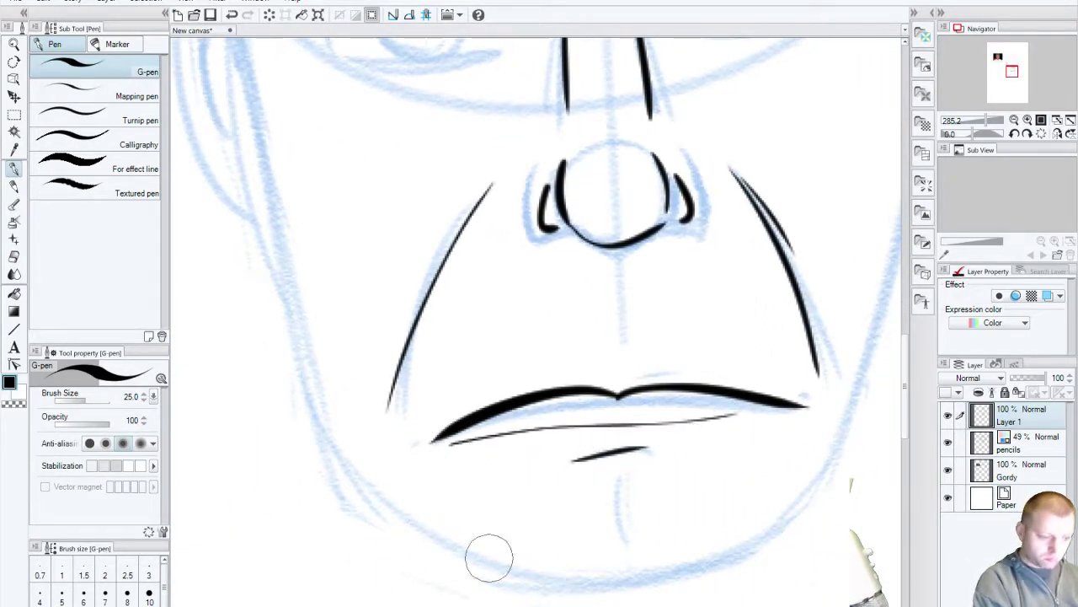
pyautogui.hotkey('ctrl', 'z')
pyautogui.moveTo(432, 441)
pyautogui.mouseDown()
pyautogui.moveTo(529, 427)
pyautogui.moveTo(756, 410)
pyautogui.mouseUp()
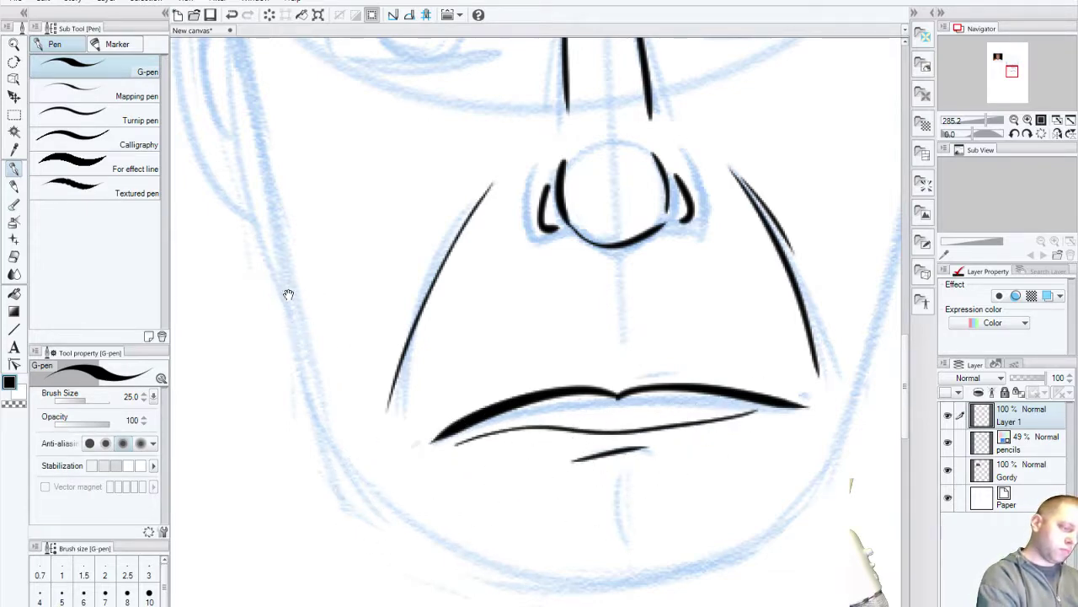
pyautogui.moveTo(289, 296); pyautogui.dragTo(371, 559)
pyautogui.moveTo(525, 508); pyautogui.dragTo(426, 542)
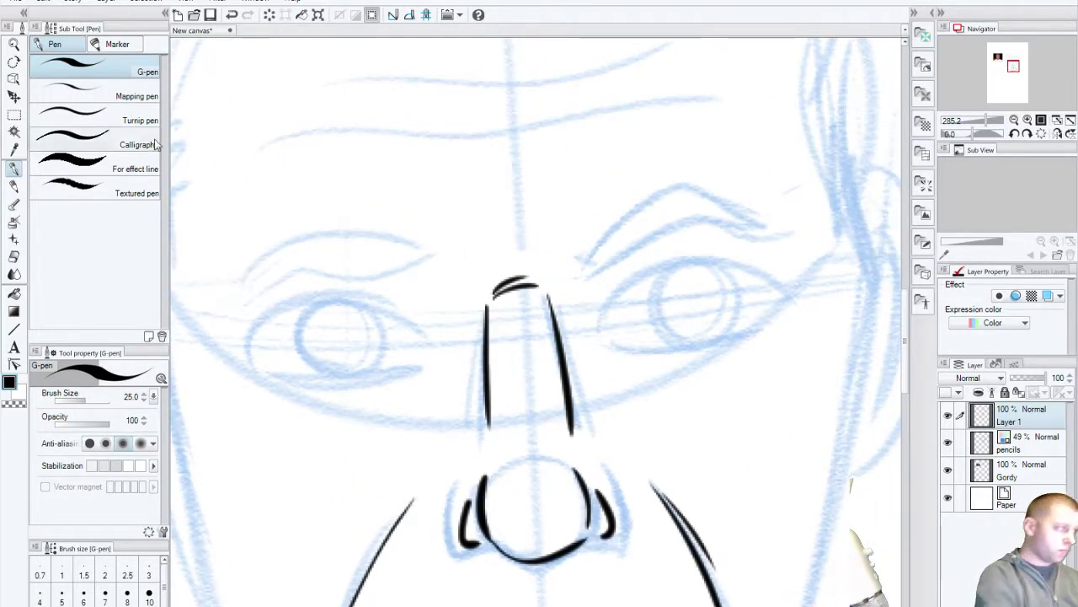
pyautogui.click(13, 2)
# Step: Save the drawing as 'ramsey' in ART > MANGA STUDIO FILES
pyautogui.click(51, 84)
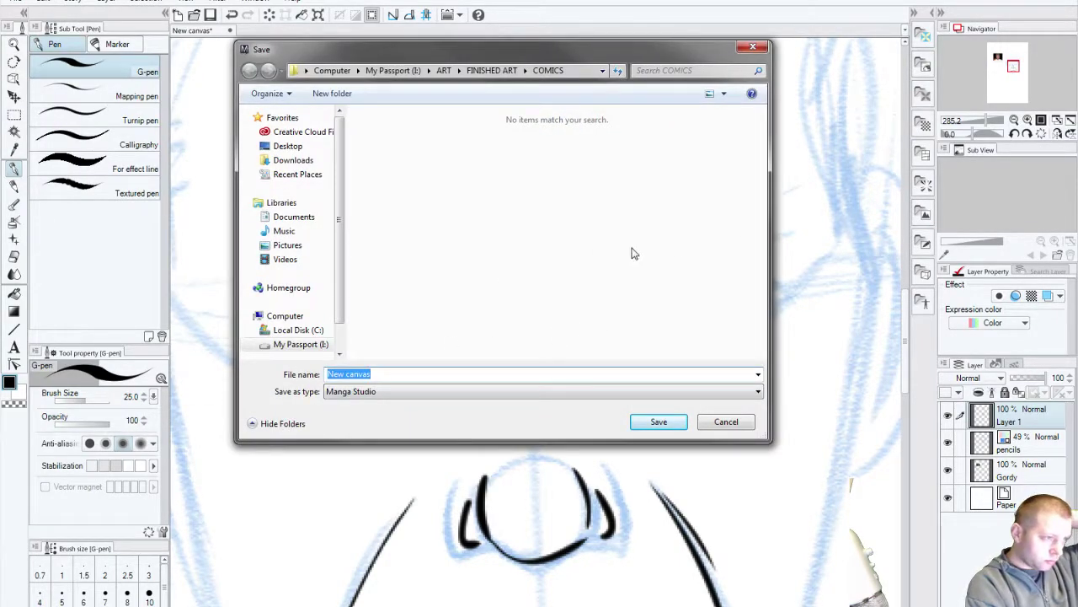
pyautogui.click(444, 71)
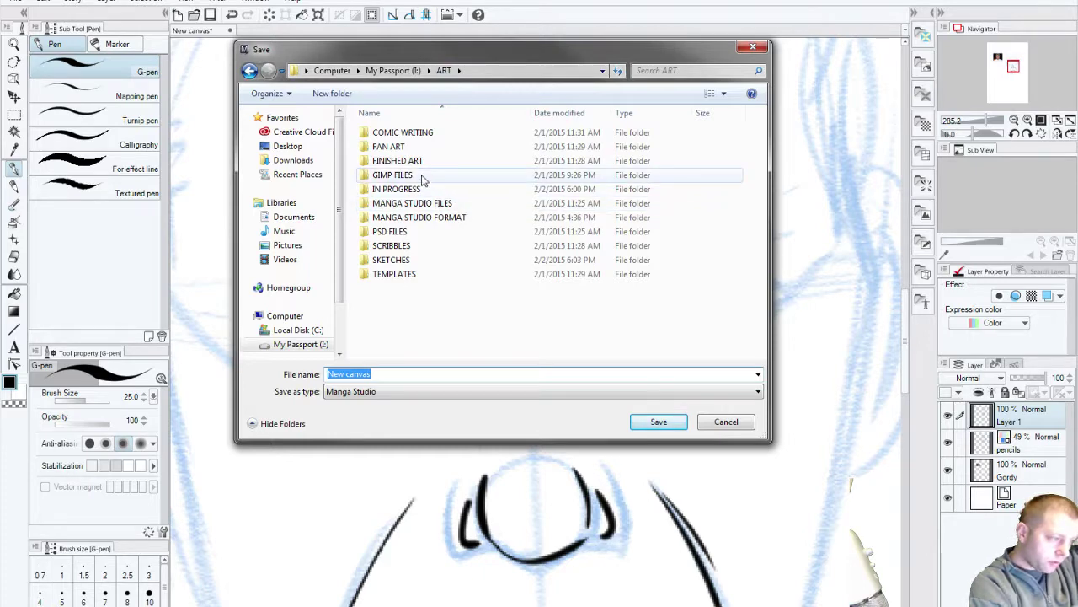
pyautogui.doubleClick(460, 207)
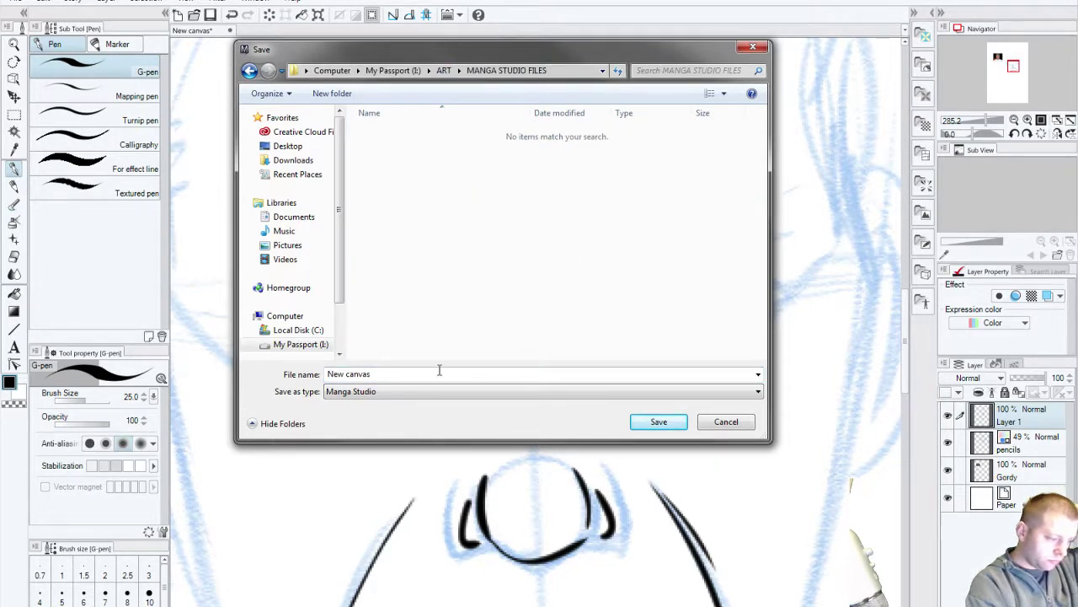
pyautogui.click(375, 375)
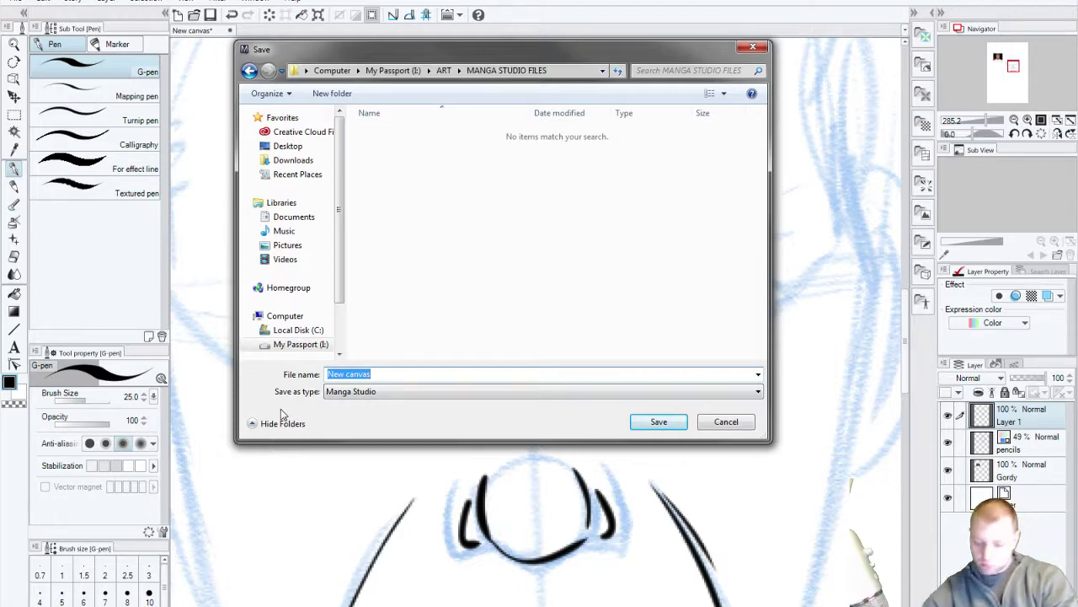
pyautogui.write('ramsey')
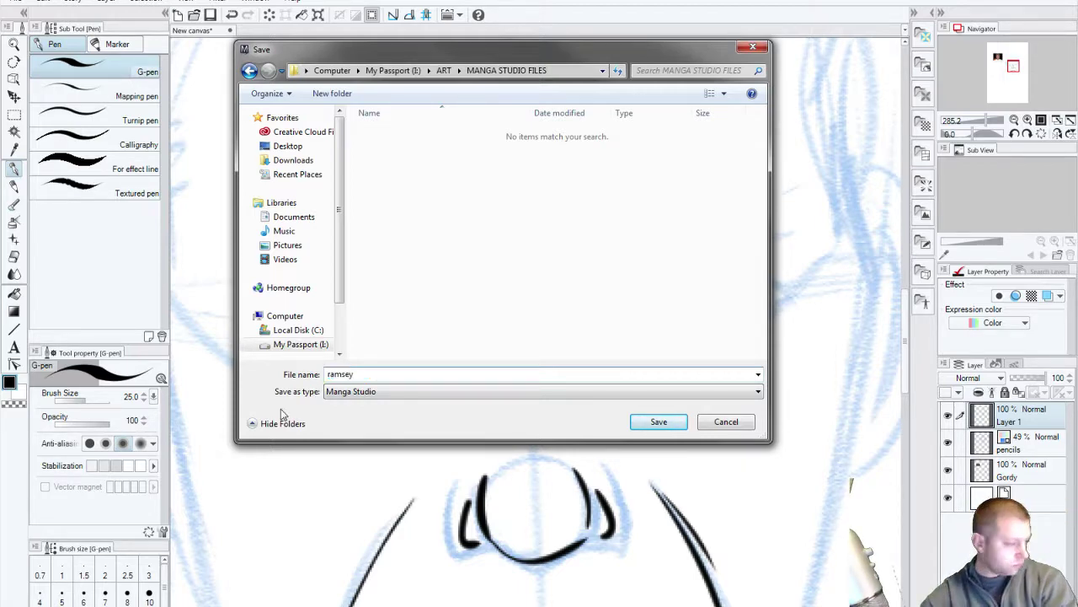
pyautogui.press('Return')
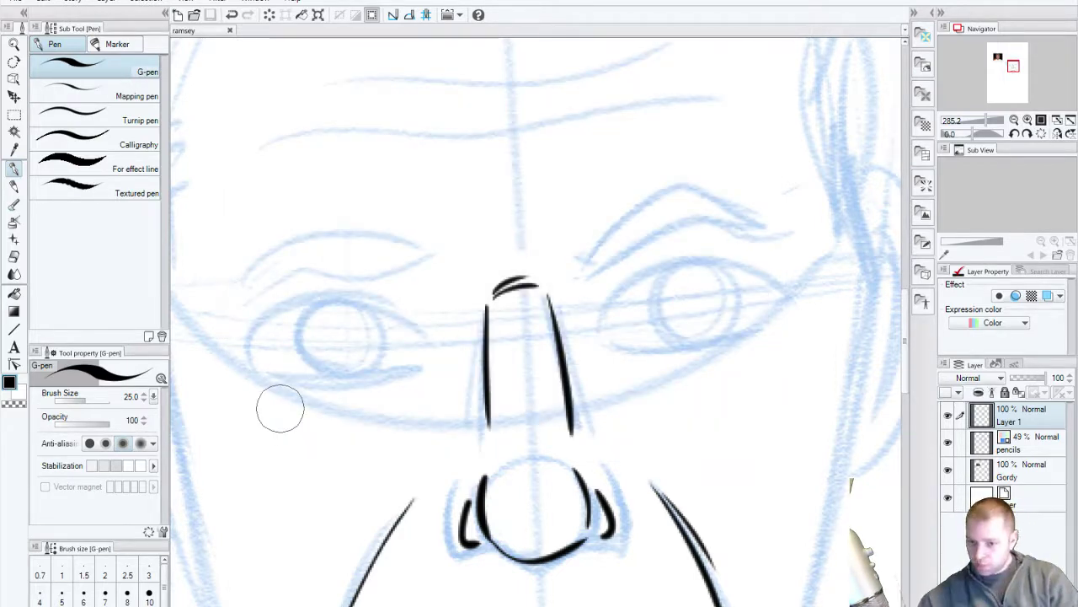
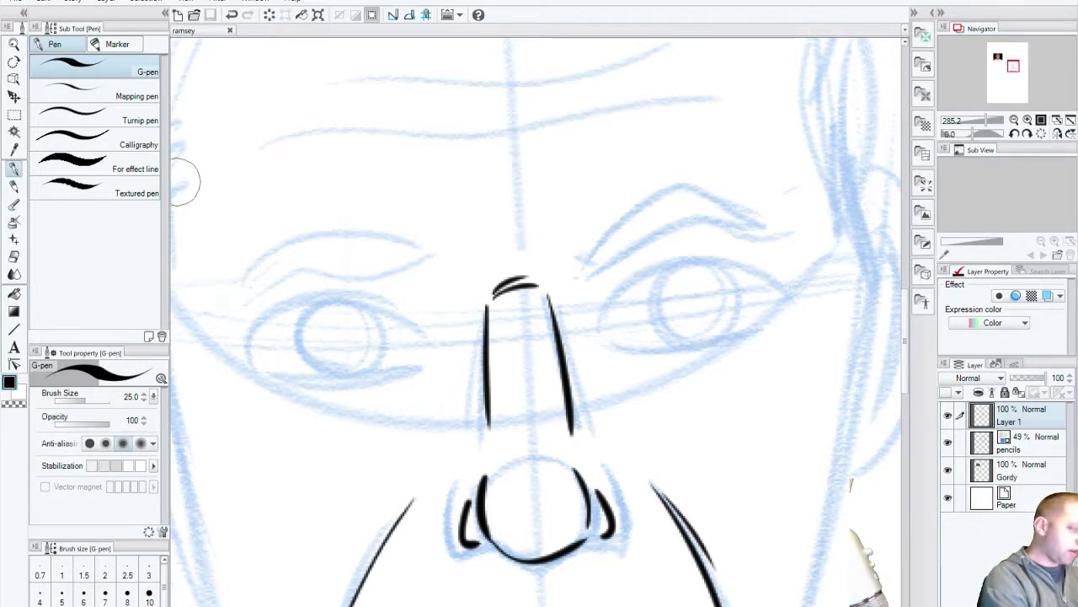
# Step: Ink a wavy brow stroke above the left eye and compare it with the reference photo
pyautogui.moveTo(259, 242); pyautogui.dragTo(363, 324)
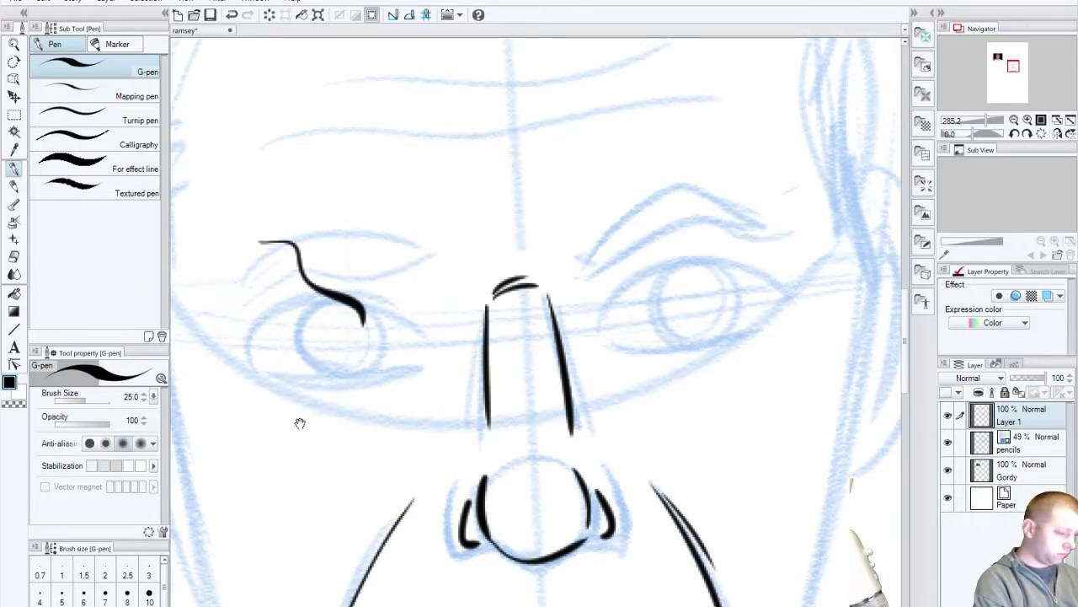
pyautogui.moveTo(301, 423); pyautogui.dragTo(546, 359)
pyautogui.moveTo(253, 294)
pyautogui.mouseDown()
pyautogui.moveTo(450, 452)
pyautogui.moveTo(519, 531)
pyautogui.mouseUp()
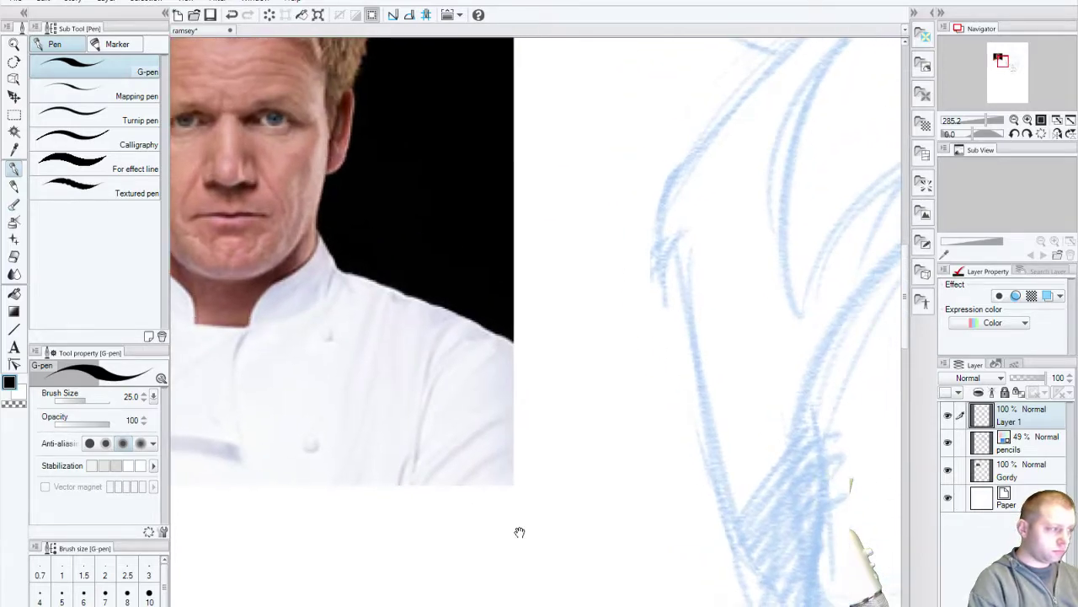
pyautogui.moveTo(663, 536); pyautogui.dragTo(645, 524)
pyautogui.moveTo(893, 531)
pyautogui.mouseDown()
pyautogui.moveTo(660, 462)
pyautogui.moveTo(262, 219)
pyautogui.mouseUp()
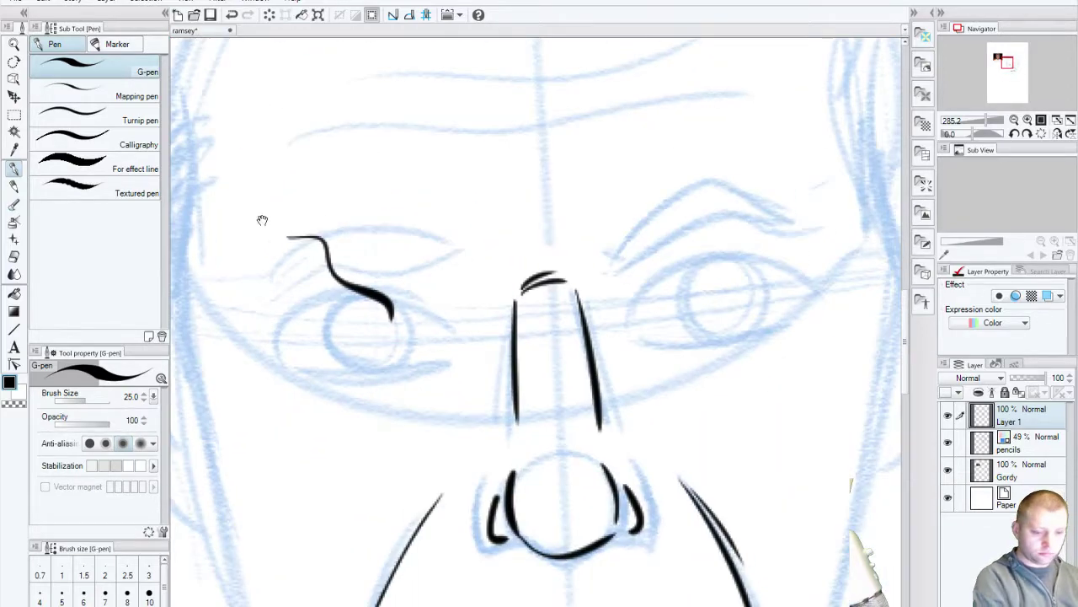
pyautogui.moveTo(562, 394); pyautogui.dragTo(395, 335)
# Step: Ink the right eye's lower lid and upper-lid arc, redrawing the upper lid until it fits
pyautogui.moveTo(482, 286); pyautogui.dragTo(657, 247)
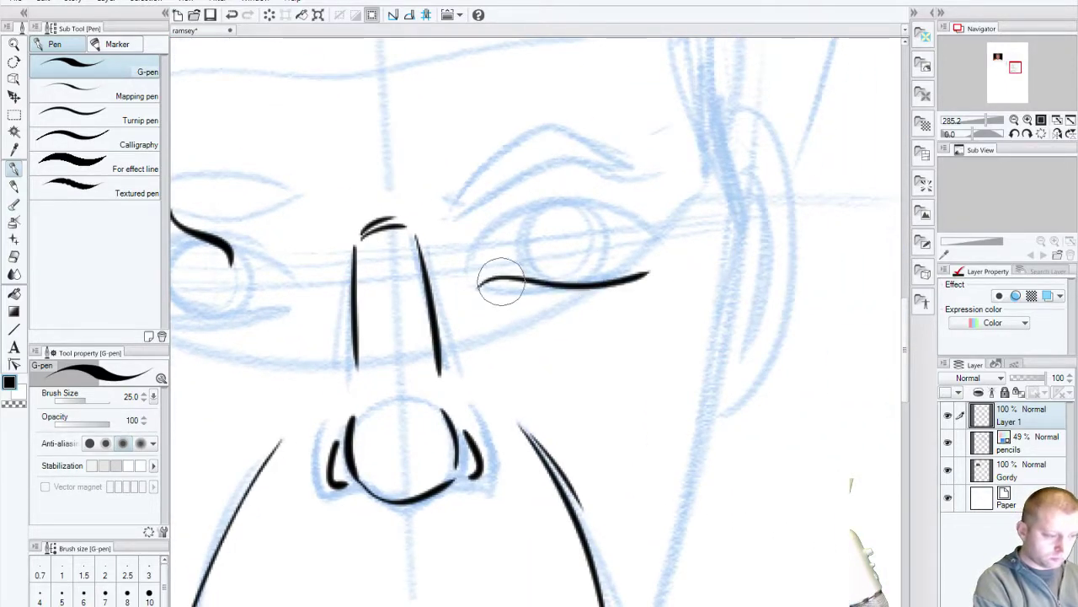
pyautogui.hotkey('ctrl', 'z')
pyautogui.moveTo(478, 284); pyautogui.dragTo(643, 272)
pyautogui.moveTo(477, 278)
pyautogui.mouseDown()
pyautogui.moveTo(503, 219)
pyautogui.moveTo(645, 257)
pyautogui.mouseUp()
pyautogui.hotkey('ctrl', 'z')
pyautogui.moveTo(477, 276)
pyautogui.mouseDown()
pyautogui.moveTo(640, 229)
pyautogui.moveTo(657, 257)
pyautogui.mouseUp()
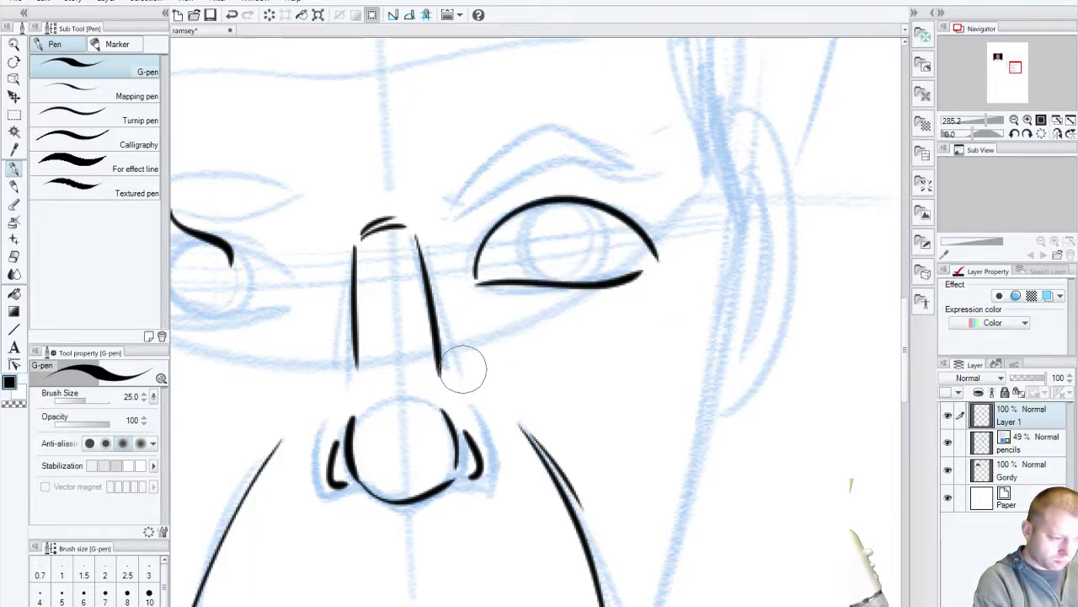
pyautogui.hotkey('ctrl', 'z')
pyautogui.moveTo(475, 278); pyautogui.dragTo(666, 261)
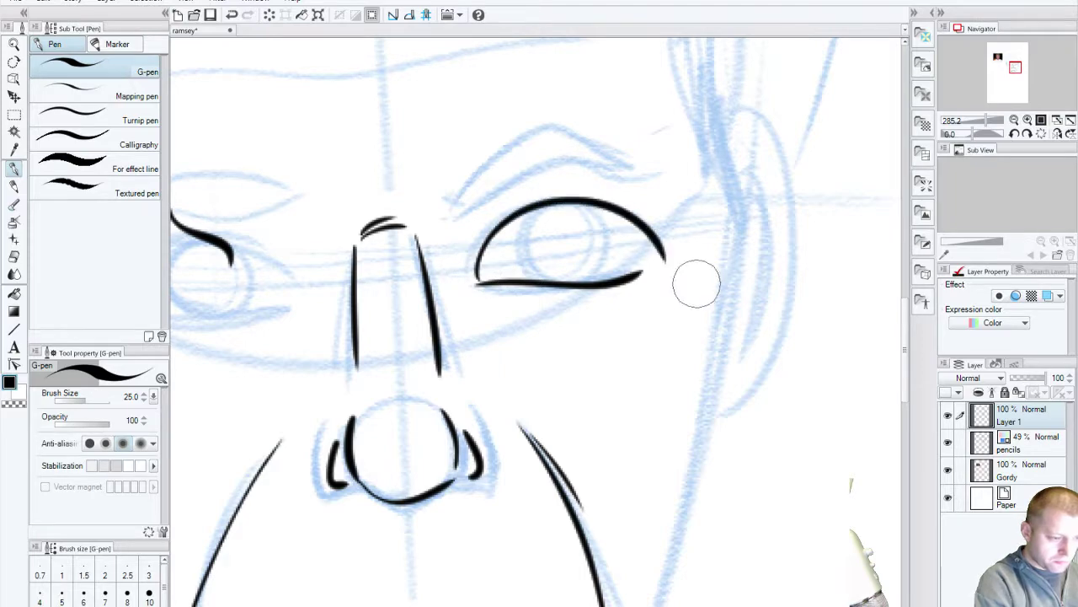
# Step: Erase the wavy stroke above the left eye and ink that eye's lower and upper lids
pyautogui.moveTo(272, 440); pyautogui.dragTo(505, 437)
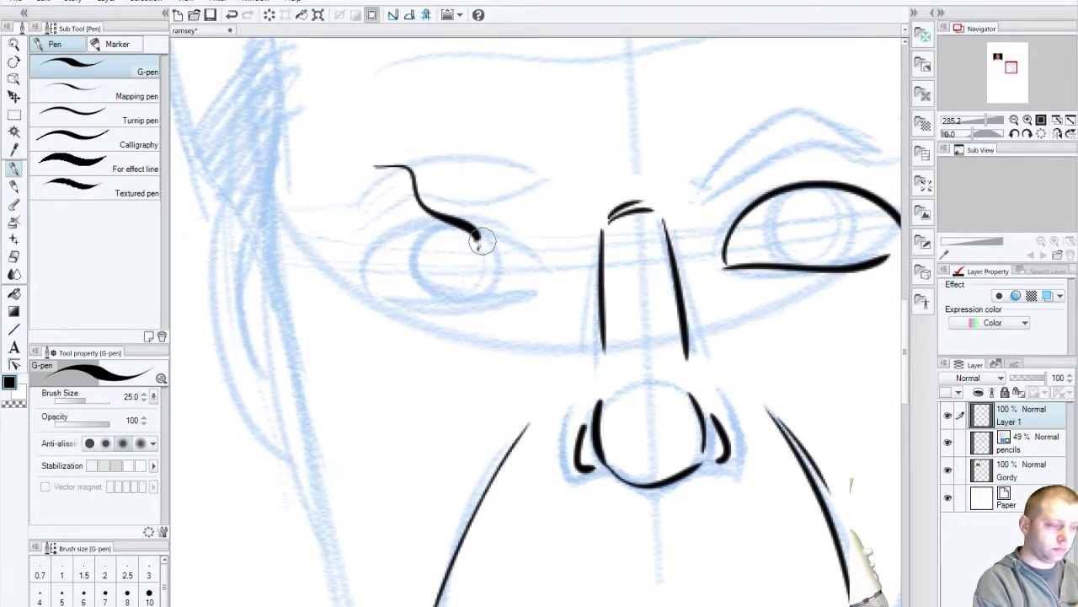
pyautogui.moveTo(469, 240)
pyautogui.mouseDown()
pyautogui.moveTo(428, 229)
pyautogui.moveTo(453, 193)
pyautogui.moveTo(428, 172)
pyautogui.moveTo(366, 170)
pyautogui.moveTo(448, 149)
pyautogui.mouseUp()
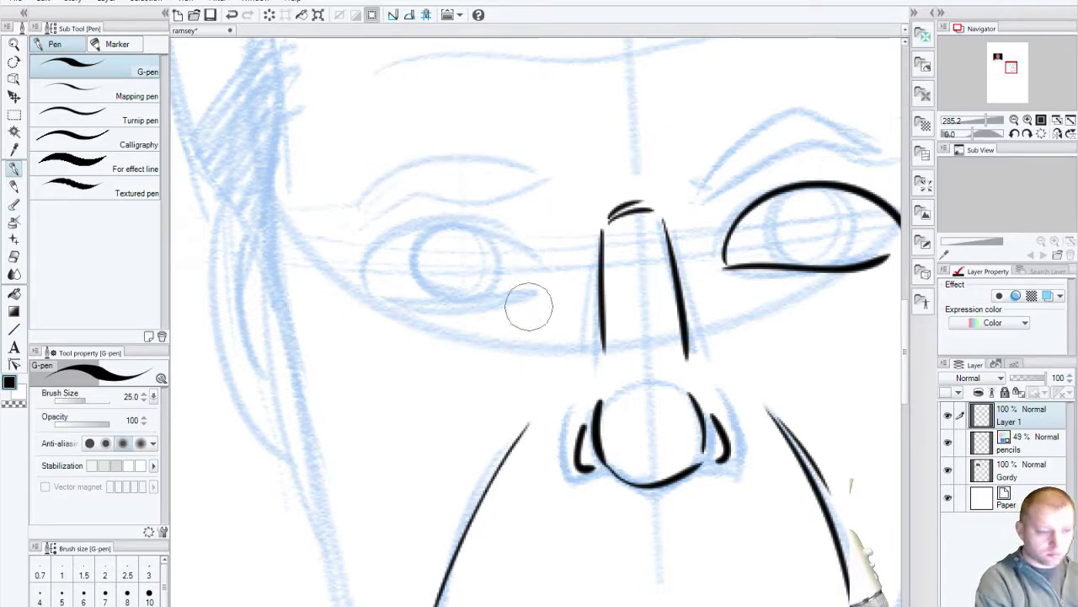
pyautogui.moveTo(383, 313)
pyautogui.mouseDown()
pyautogui.moveTo(539, 289)
pyautogui.moveTo(380, 302)
pyautogui.mouseUp()
pyautogui.hotkey('ctrl', 'z')
pyautogui.hotkey('ctrl', 'z')
pyautogui.moveTo(546, 287); pyautogui.dragTo(373, 310)
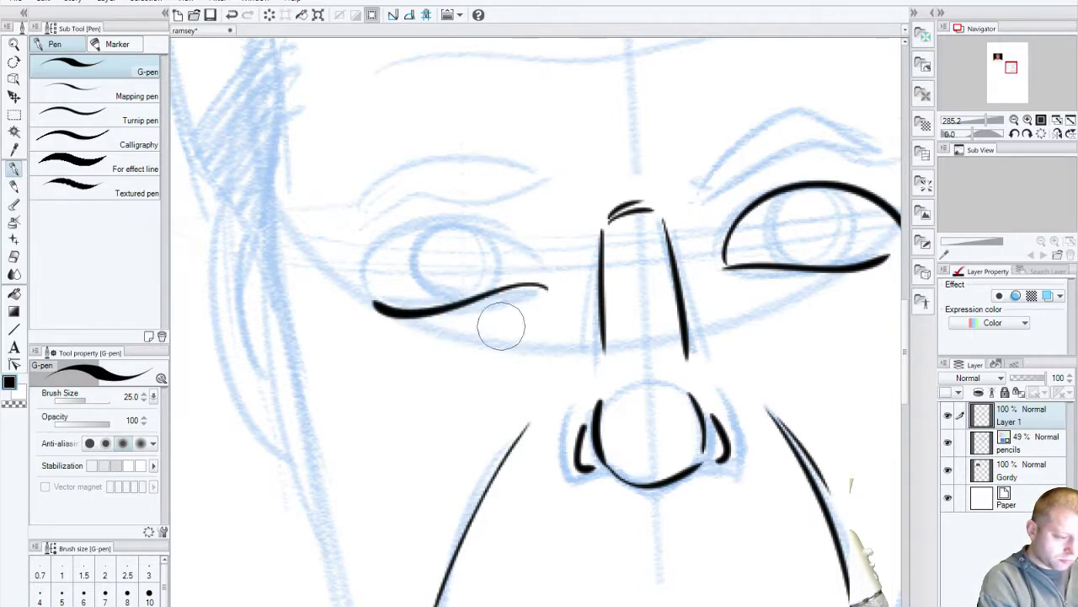
pyautogui.hotkey('ctrl', 'z')
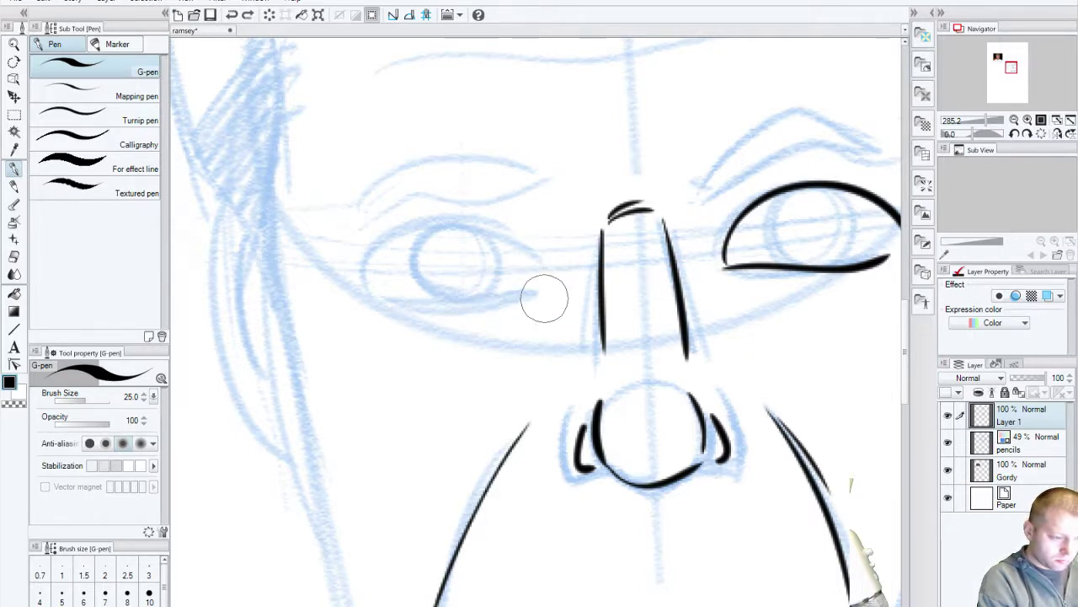
pyautogui.moveTo(543, 294)
pyautogui.mouseDown()
pyautogui.moveTo(428, 317)
pyautogui.moveTo(386, 294)
pyautogui.moveTo(526, 292)
pyautogui.moveTo(376, 314)
pyautogui.mouseUp()
pyautogui.hotkey('ctrl', 'z')
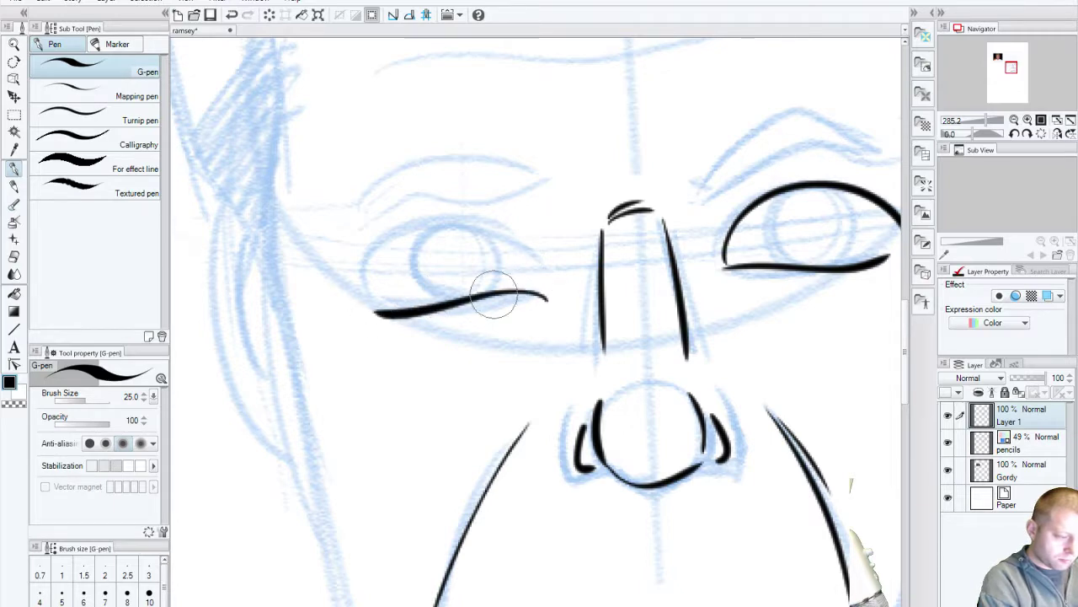
pyautogui.moveTo(547, 296)
pyautogui.mouseDown()
pyautogui.moveTo(535, 260)
pyautogui.moveTo(372, 311)
pyautogui.moveTo(478, 232)
pyautogui.moveTo(534, 294)
pyautogui.moveTo(394, 315)
pyautogui.moveTo(539, 271)
pyautogui.mouseUp()
pyautogui.hotkey('ctrl', 'z')
pyautogui.hotkey('ctrl', 'z')
pyautogui.hotkey('ctrl', 'z')
# Step: Draw and undo several upper-lid arcs and lower lids on the left eye
pyautogui.hotkey('ctrl', 'z')
pyautogui.moveTo(364, 303)
pyautogui.mouseDown()
pyautogui.moveTo(365, 265)
pyautogui.moveTo(539, 273)
pyautogui.mouseUp()
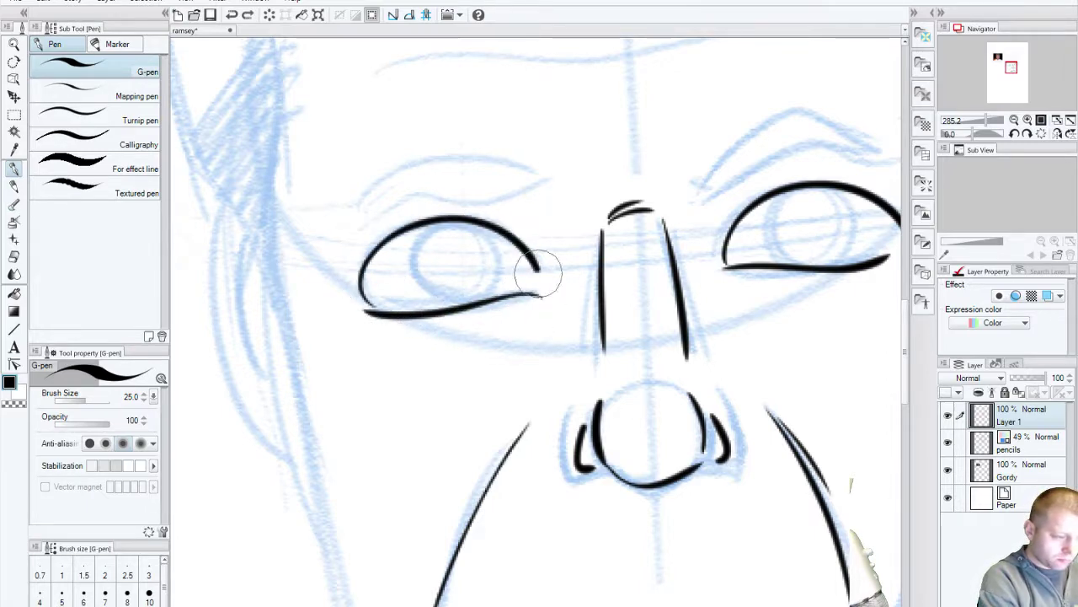
pyautogui.moveTo(506, 414); pyautogui.dragTo(374, 414)
pyautogui.hotkey('ctrl', 'z')
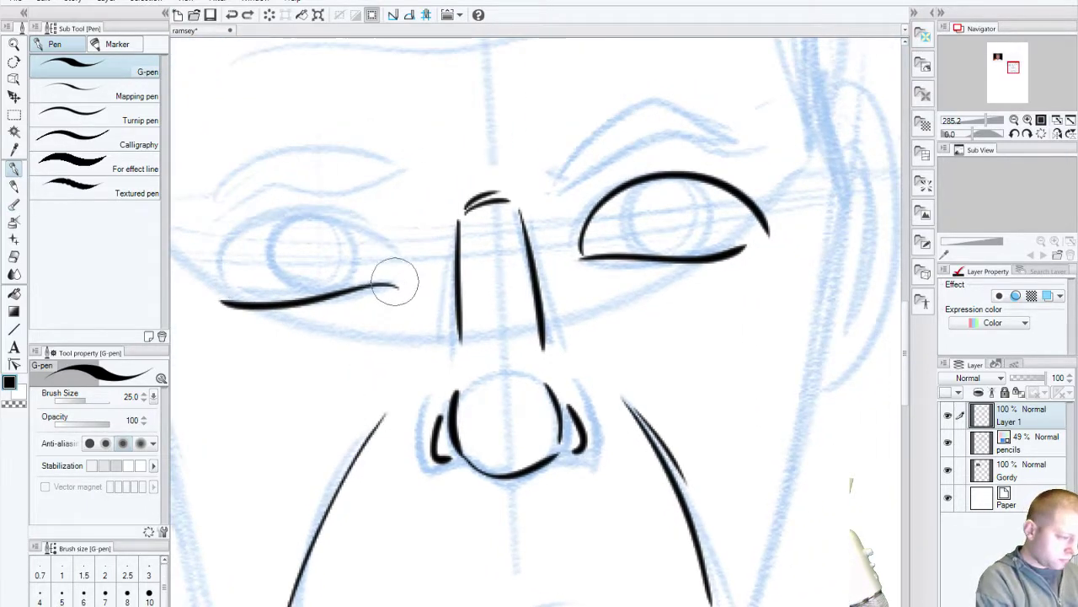
pyautogui.moveTo(396, 283)
pyautogui.mouseDown()
pyautogui.moveTo(330, 216)
pyautogui.moveTo(223, 274)
pyautogui.mouseUp()
pyautogui.hotkey('ctrl', 'z')
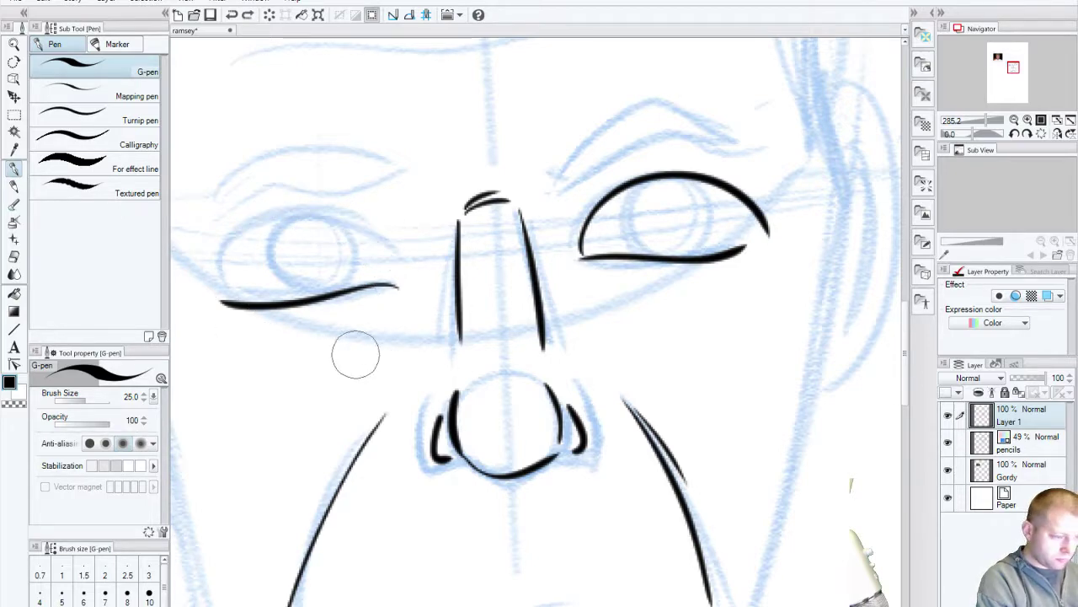
pyautogui.hotkey('ctrl', 'z')
pyautogui.moveTo(399, 287); pyautogui.dragTo(224, 303)
pyautogui.hotkey('ctrl', 'z')
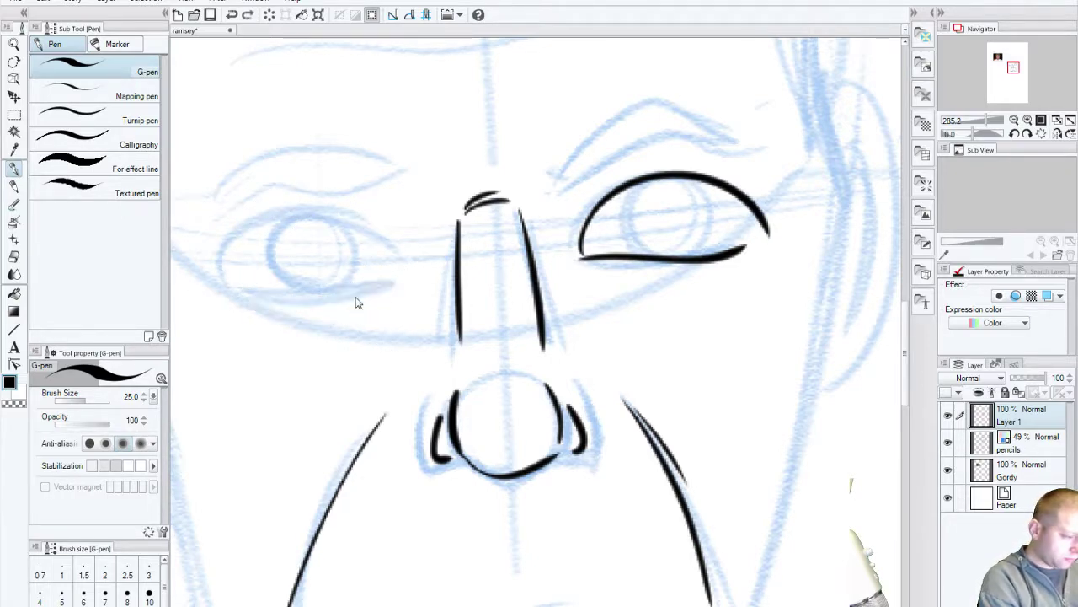
pyautogui.moveTo(392, 289)
pyautogui.mouseDown()
pyautogui.moveTo(241, 288)
pyautogui.moveTo(224, 302)
pyautogui.moveTo(252, 296)
pyautogui.moveTo(206, 293)
pyautogui.moveTo(257, 217)
pyautogui.moveTo(403, 282)
pyautogui.mouseUp()
pyautogui.hotkey('ctrl', 'z')
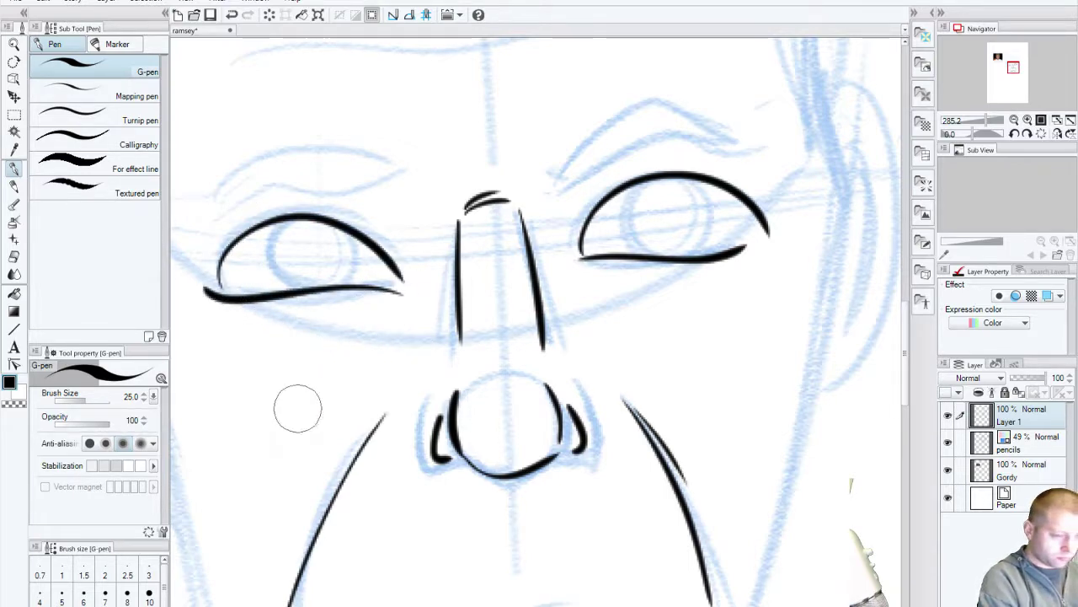
pyautogui.hotkey('ctrl', 'z')
pyautogui.hotkey('ctrl', 'z')
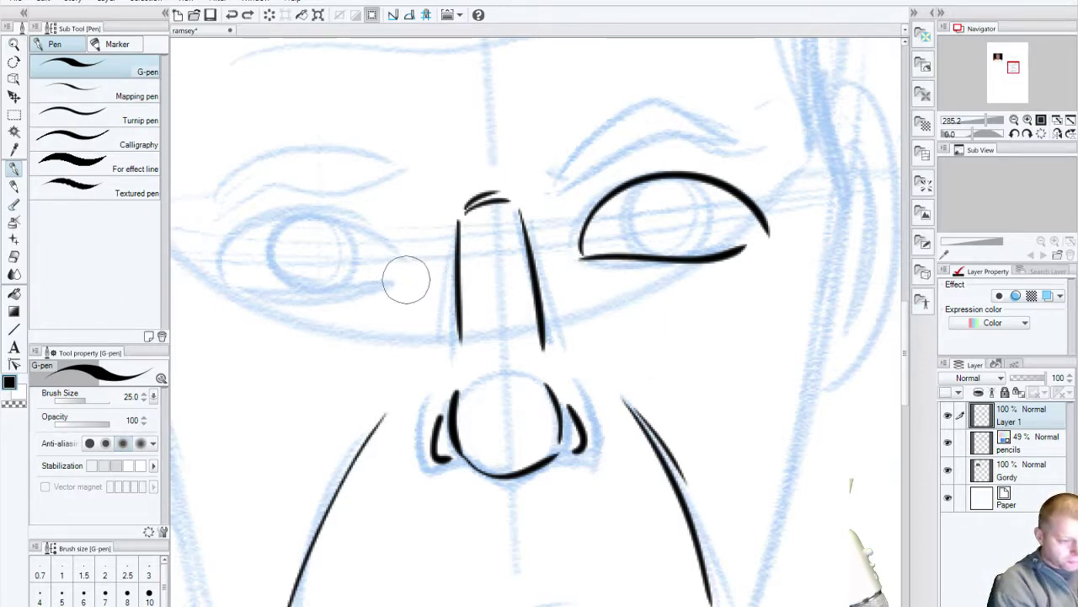
# Step: Retry the left eye's lower lid and shorter upper-lid strokes, undoing each until no ink remains
pyautogui.moveTo(361, 282); pyautogui.dragTo(221, 291)
pyautogui.hotkey('ctrl', 'z')
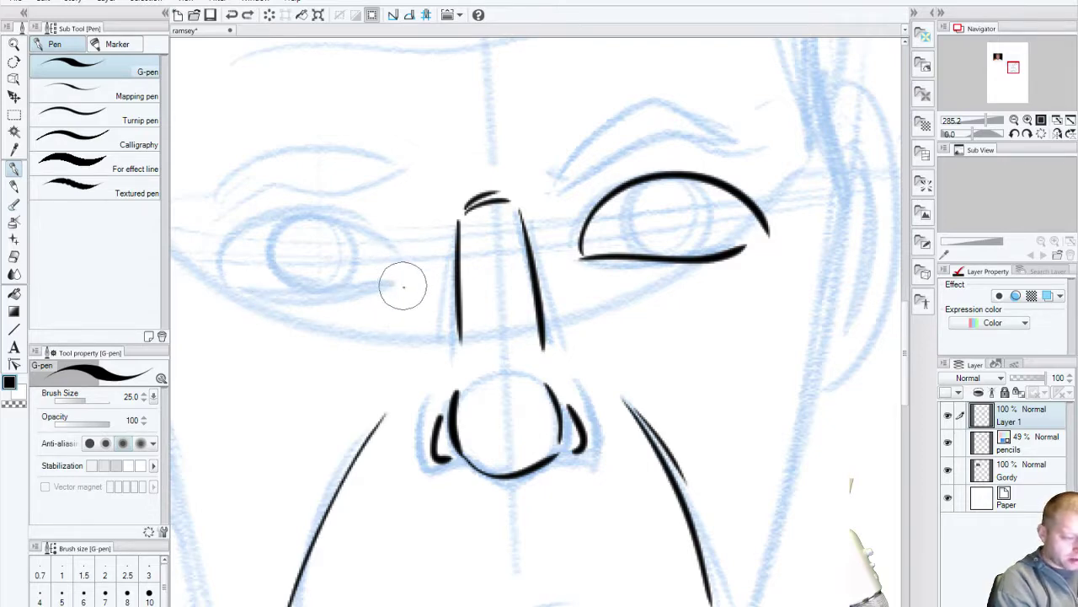
pyautogui.moveTo(403, 287); pyautogui.dragTo(224, 294)
pyautogui.hotkey('ctrl', 'z')
pyautogui.moveTo(404, 284); pyautogui.dragTo(209, 294)
pyautogui.moveTo(402, 278); pyautogui.dragTo(200, 273)
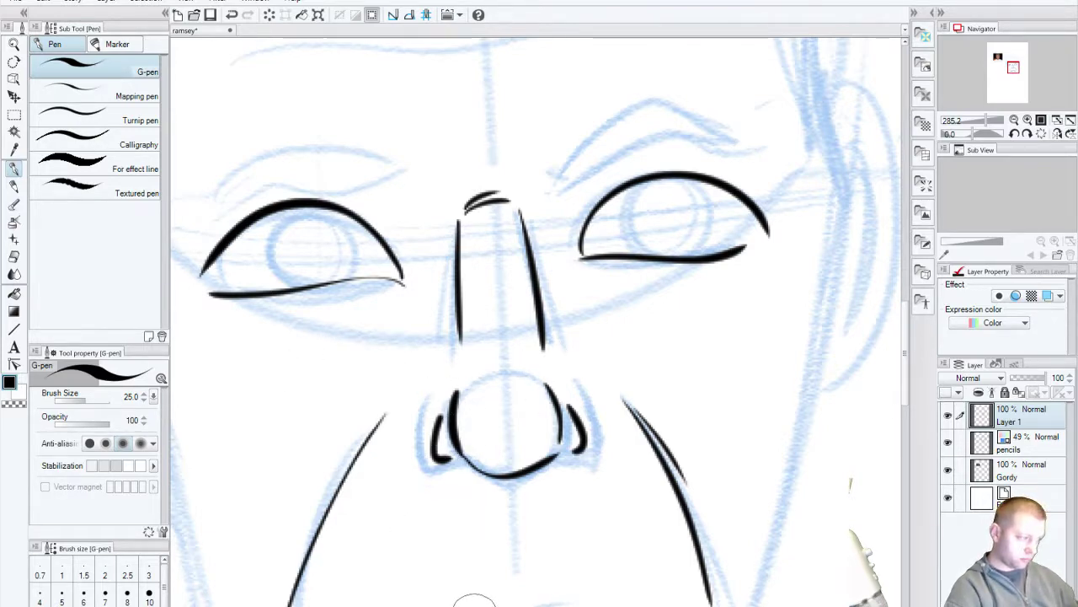
pyautogui.hotkey('ctrl', 'z')
pyautogui.hotkey('ctrl', 'z')
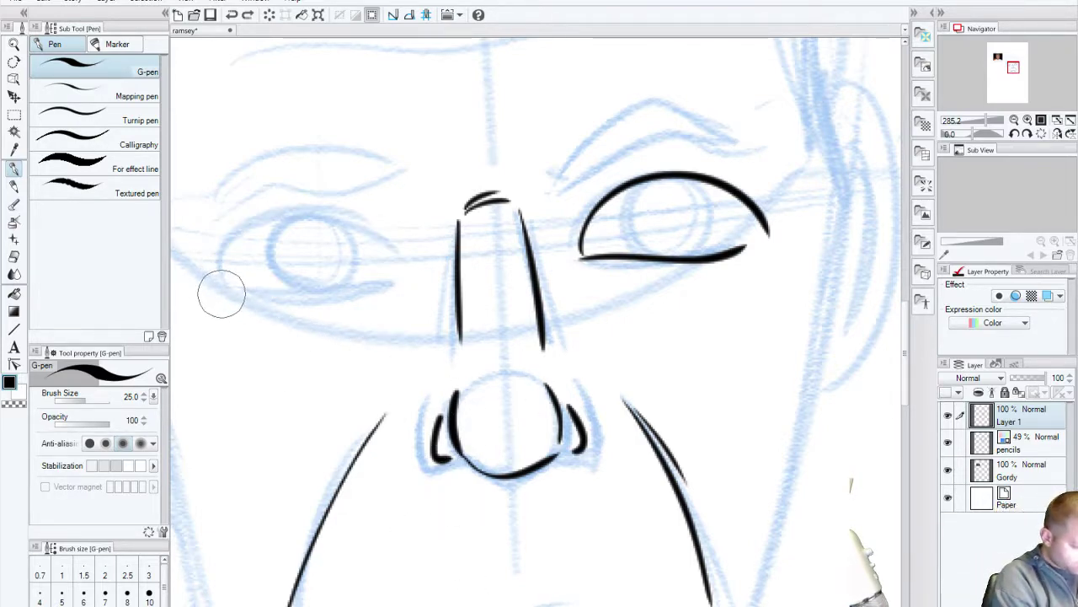
pyautogui.moveTo(229, 304); pyautogui.dragTo(426, 293)
pyautogui.hotkey('ctrl', 'z')
pyautogui.moveTo(229, 305)
pyautogui.mouseDown()
pyautogui.moveTo(422, 286)
pyautogui.moveTo(227, 291)
pyautogui.mouseUp()
pyautogui.hotkey('ctrl', 'z')
pyautogui.moveTo(409, 280)
pyautogui.mouseDown()
pyautogui.moveTo(320, 215)
pyautogui.moveTo(229, 274)
pyautogui.mouseUp()
pyautogui.hotkey('ctrl', 'z')
pyautogui.hotkey('ctrl', 'z')
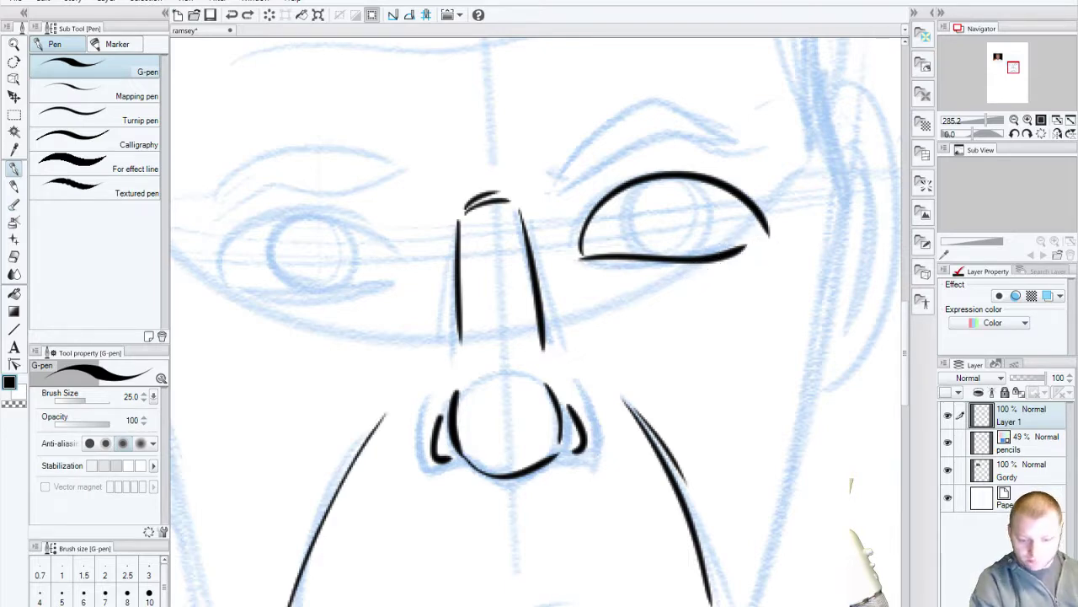
# Step: Add a new layer and draw a guide line from the right eye across the nose
pyautogui.hotkey('ctrl', 'shift', 'n')
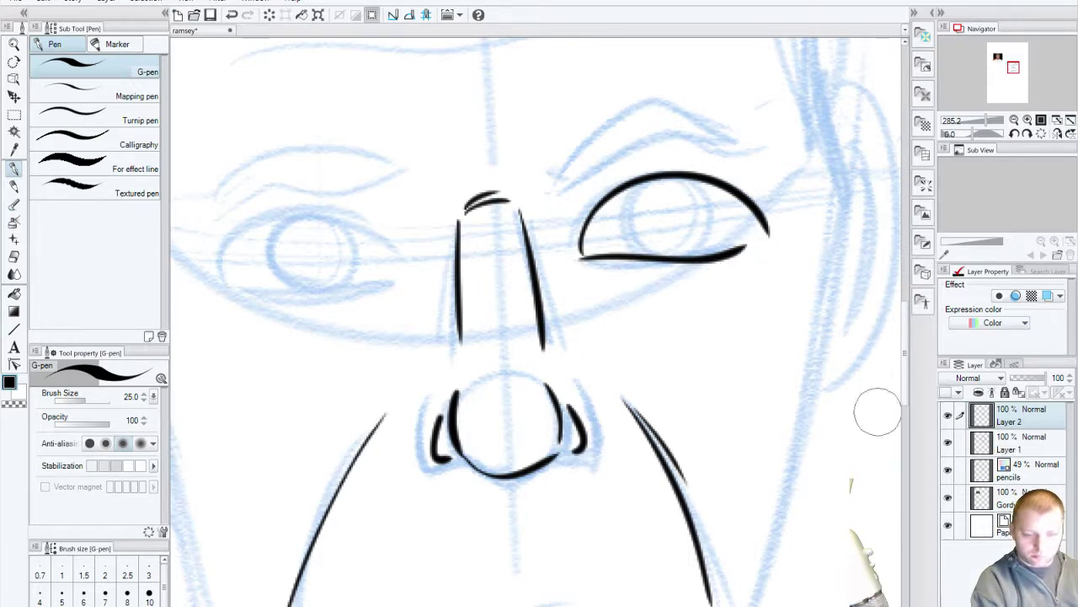
pyautogui.moveTo(736, 260); pyautogui.dragTo(225, 296)
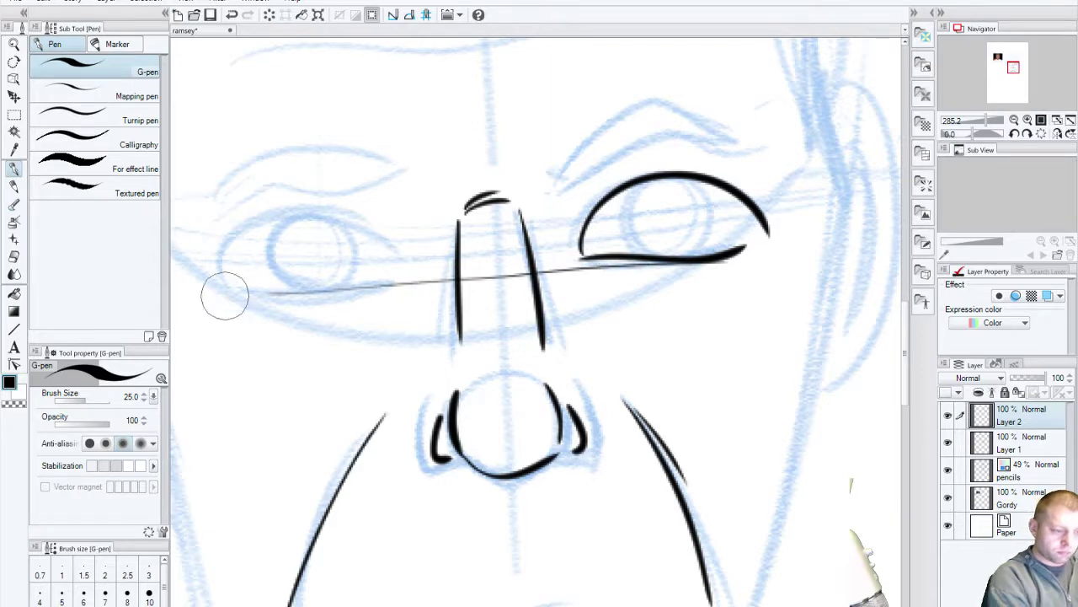
pyautogui.hotkey('ctrl', 'z')
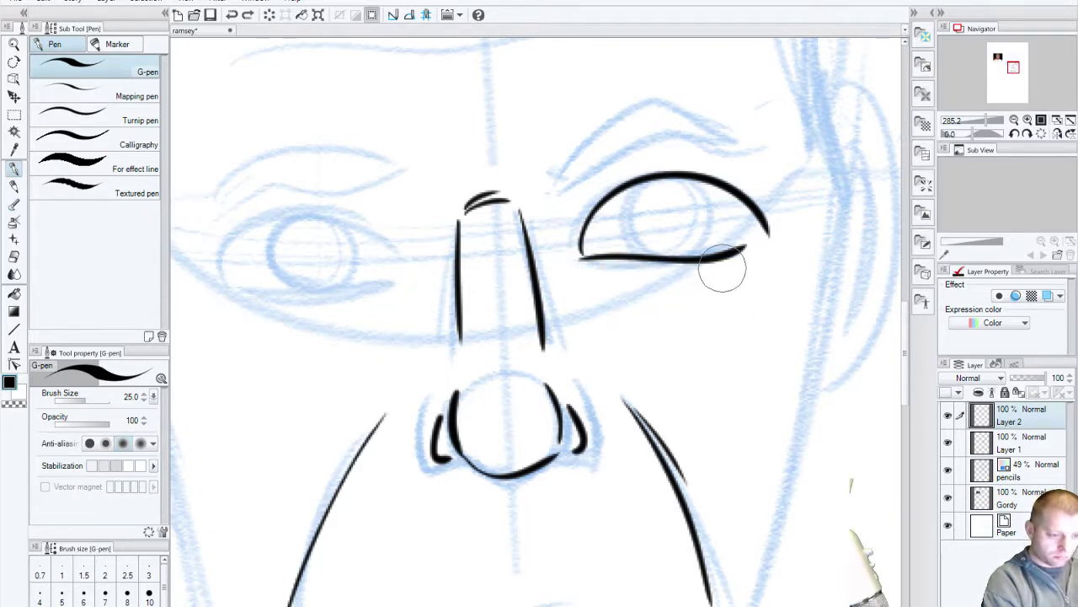
pyautogui.moveTo(741, 251); pyautogui.dragTo(259, 295)
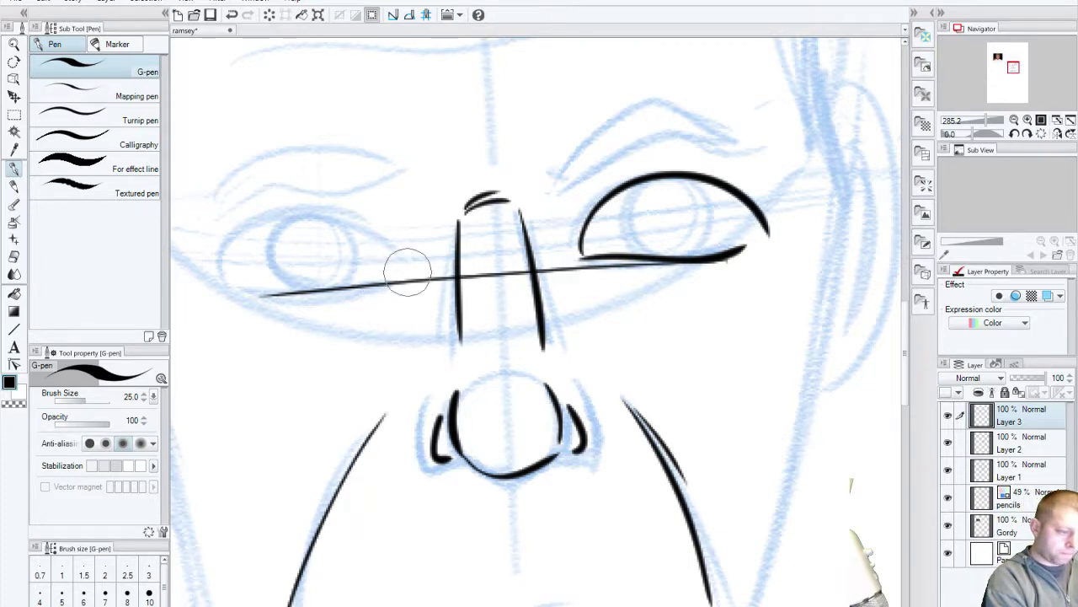
# Step: Ink a thick lower lid under the left eye and a round iris in the right eye
pyautogui.moveTo(408, 272); pyautogui.dragTo(237, 295)
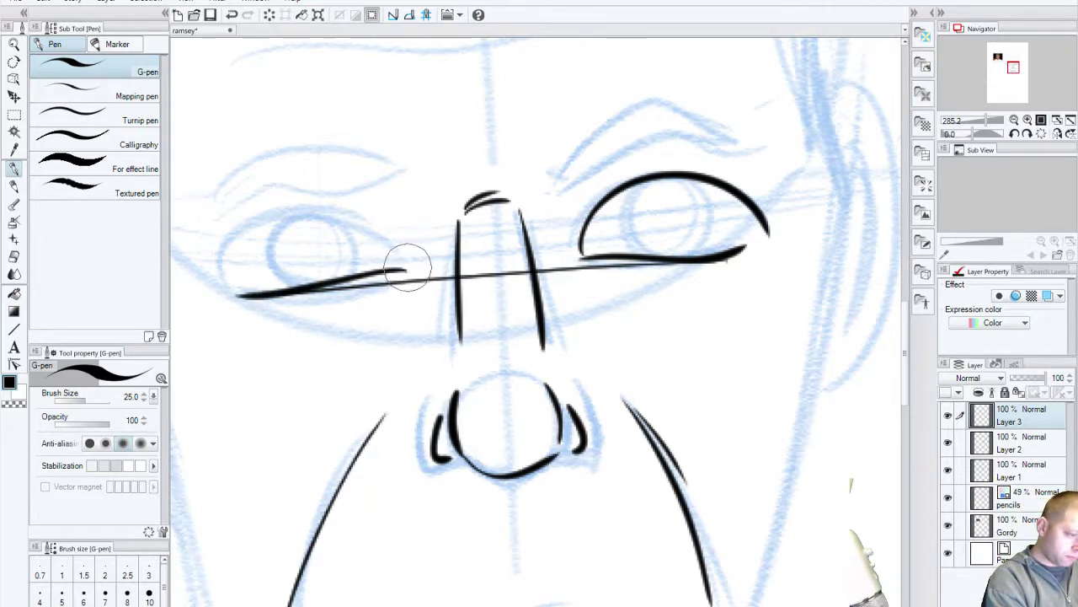
pyautogui.moveTo(408, 268)
pyautogui.mouseDown()
pyautogui.moveTo(313, 202)
pyautogui.moveTo(211, 290)
pyautogui.moveTo(267, 212)
pyautogui.moveTo(411, 271)
pyautogui.mouseUp()
pyautogui.hotkey('ctrl', 'z')
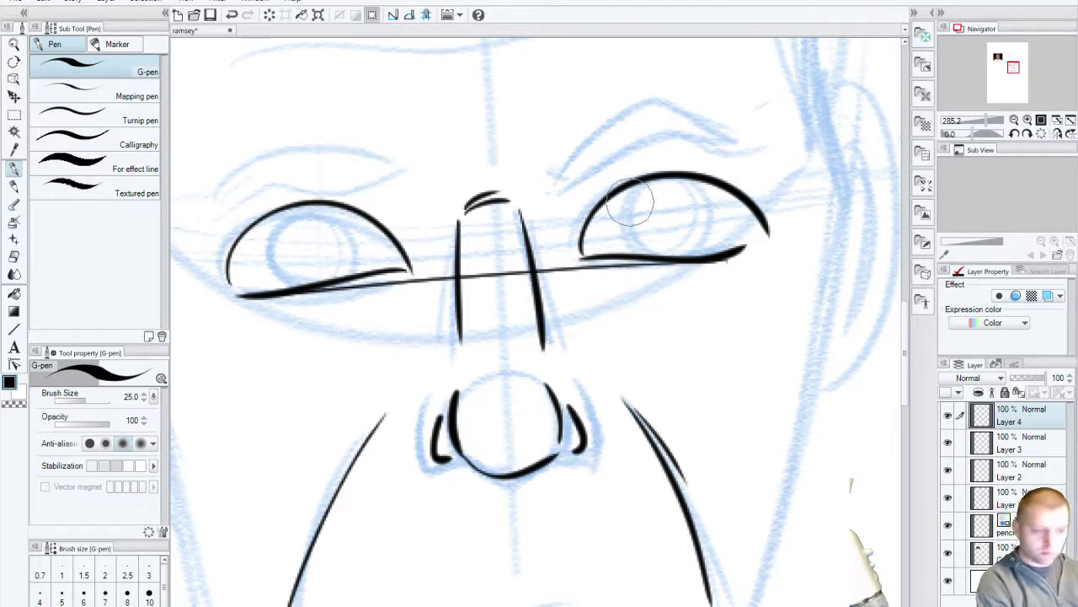
pyautogui.moveTo(642, 234)
pyautogui.mouseDown()
pyautogui.moveTo(674, 181)
pyautogui.moveTo(722, 265)
pyautogui.mouseUp()
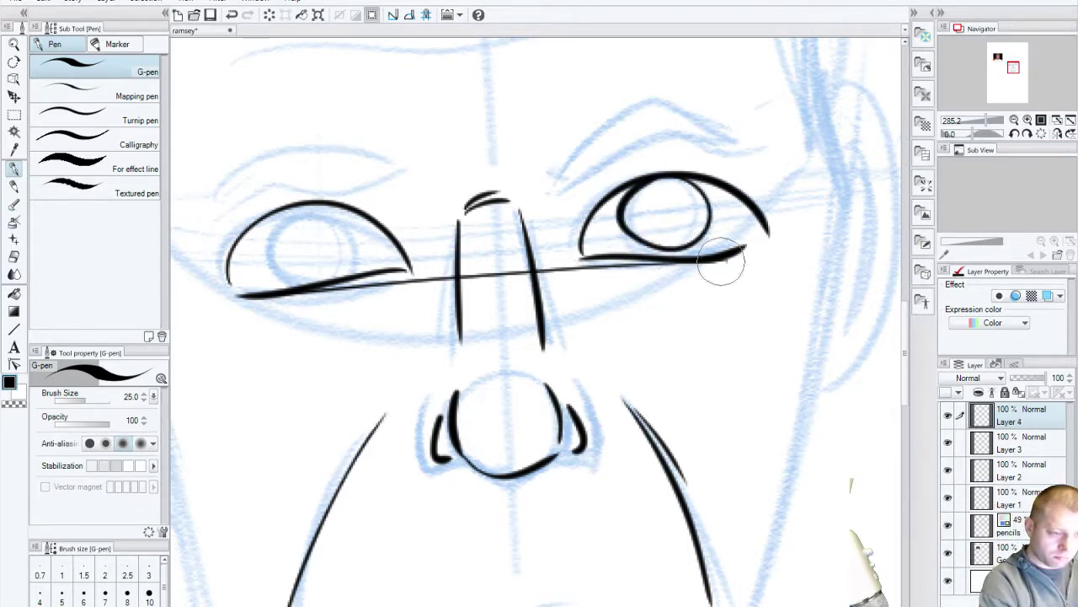
pyautogui.hotkey('ctrl', 'z')
pyautogui.moveTo(634, 200); pyautogui.dragTo(636, 200)
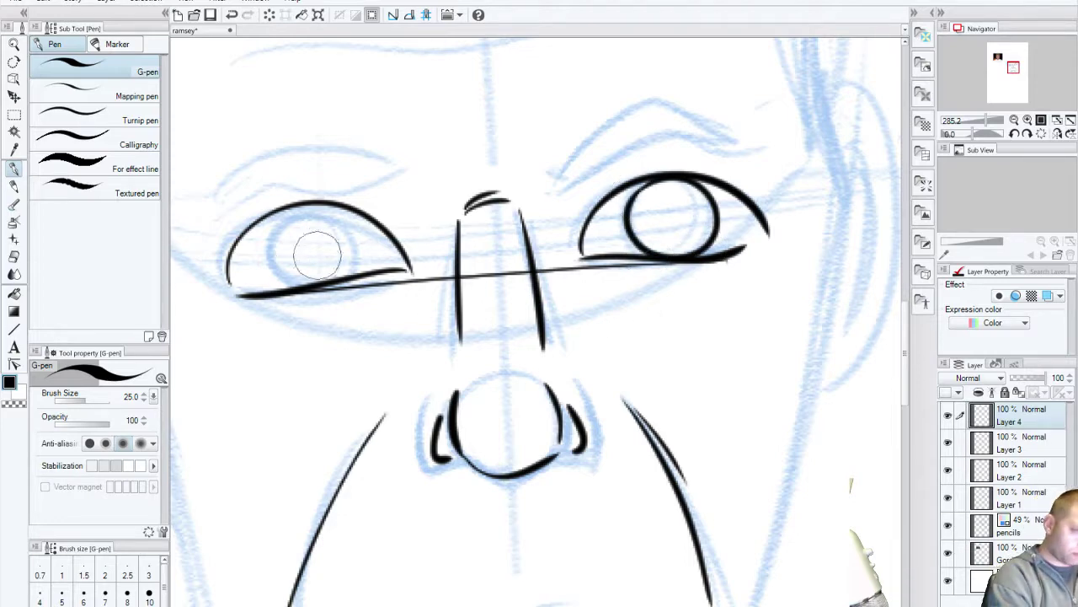
# Step: Draw the left eye's iris as a full circle after several retries
pyautogui.moveTo(278, 236)
pyautogui.mouseDown()
pyautogui.moveTo(371, 244)
pyautogui.moveTo(352, 280)
pyautogui.mouseUp()
pyautogui.hotkey('ctrl', 'z')
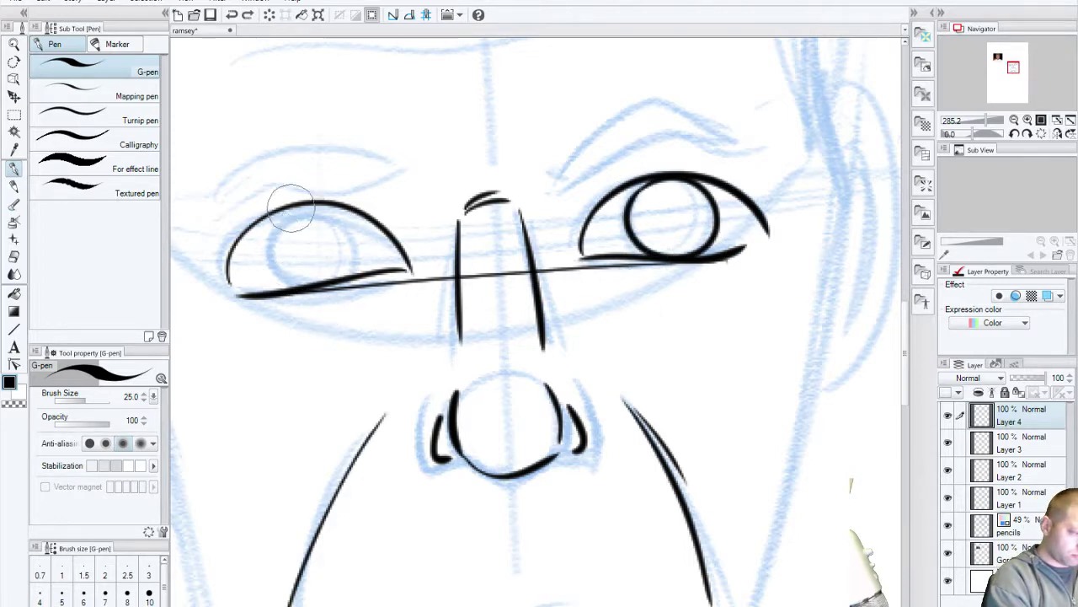
pyautogui.moveTo(345, 210)
pyautogui.mouseDown()
pyautogui.moveTo(312, 193)
pyautogui.moveTo(293, 268)
pyautogui.moveTo(362, 270)
pyautogui.mouseUp()
pyautogui.hotkey('ctrl', 'z')
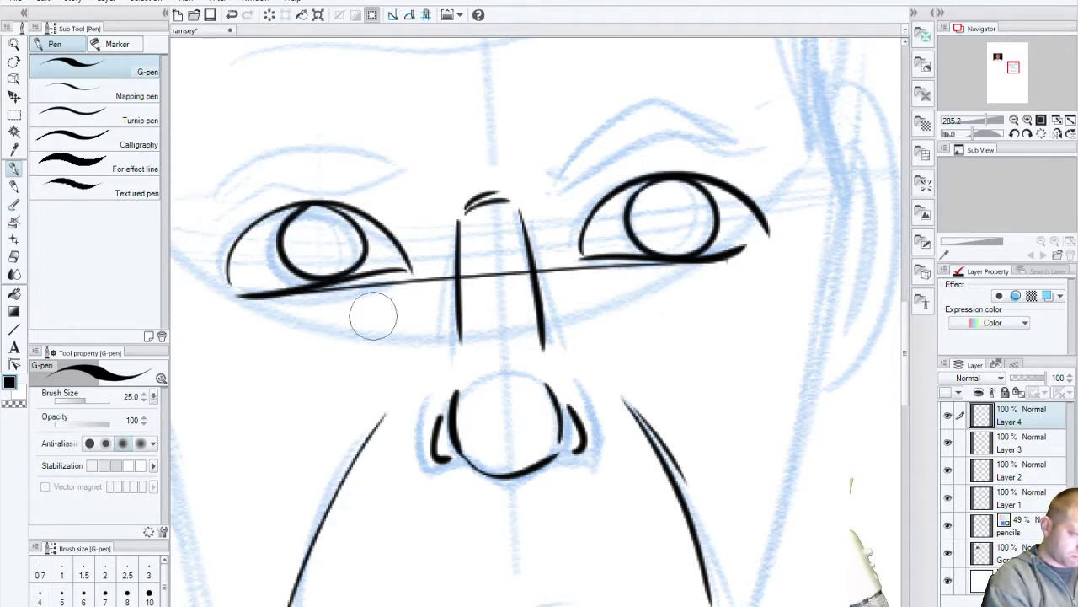
pyautogui.hotkey('ctrl', 'z')
pyautogui.moveTo(313, 193); pyautogui.dragTo(353, 206)
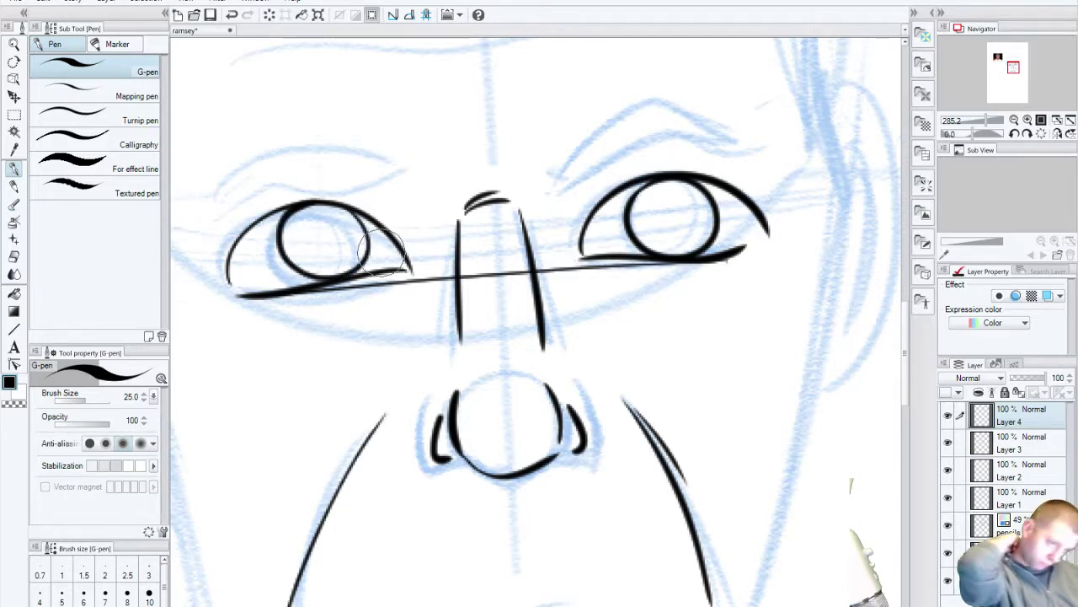
# Step: Hide the layer with the long guide line across the eyes and toggle the iris layer to compare
pyautogui.click(947, 443)
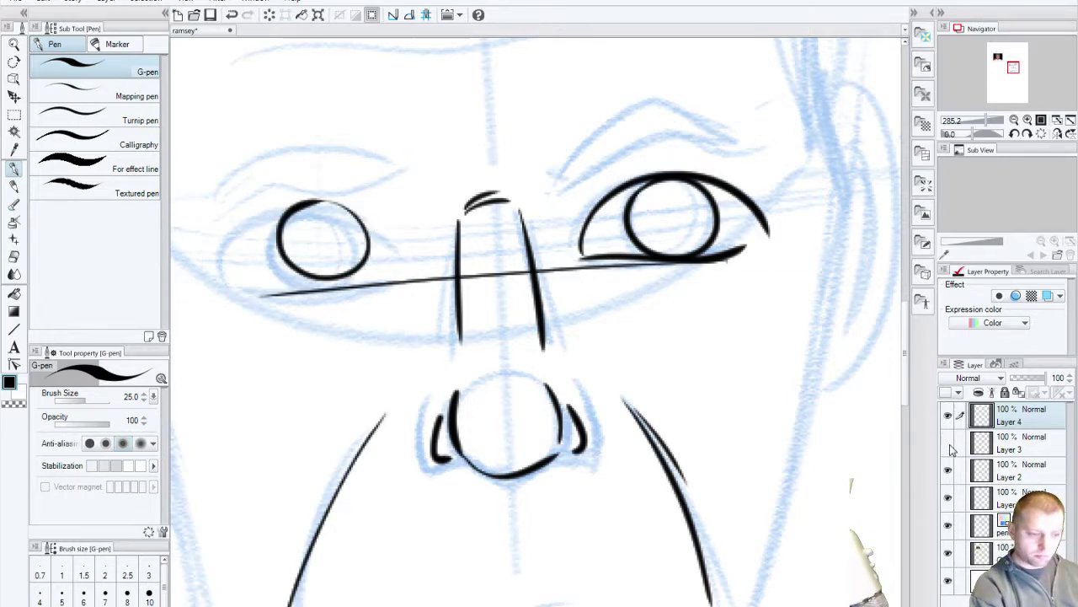
pyautogui.click(948, 444)
pyautogui.click(949, 472)
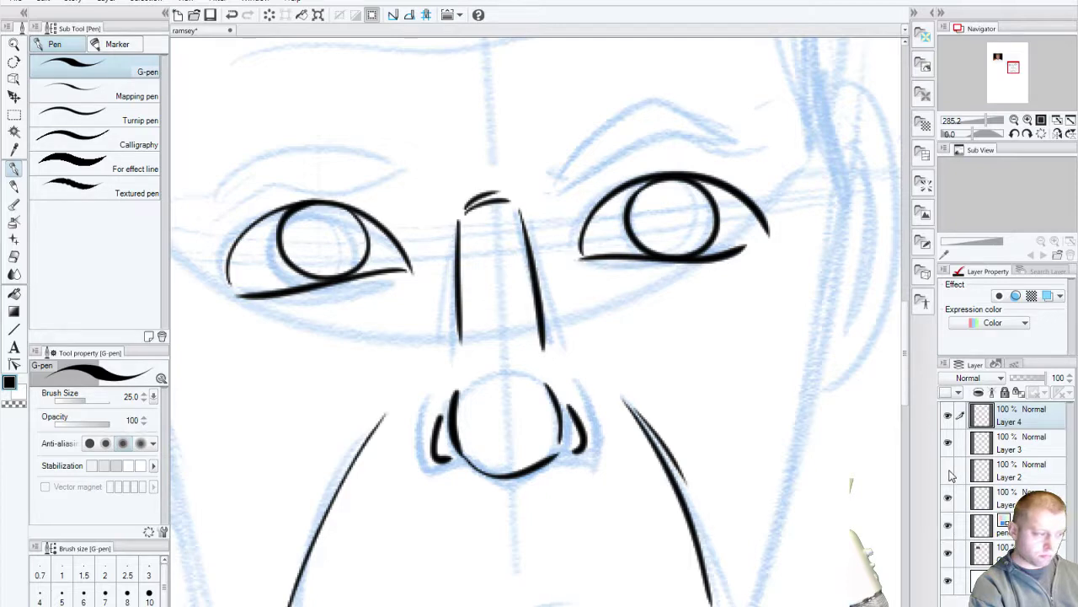
pyautogui.moveTo(572, 324); pyautogui.dragTo(470, 380)
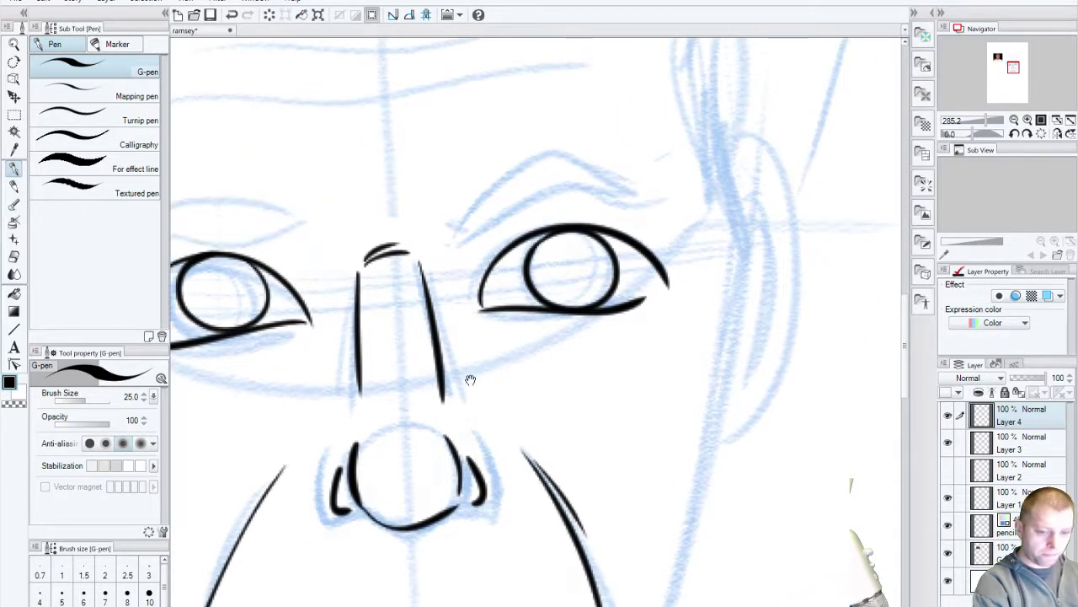
pyautogui.click(948, 415)
# Step: Show the iris layer again and ink the arched right eyebrow, closing its tip with a short stroke
pyautogui.click(948, 415)
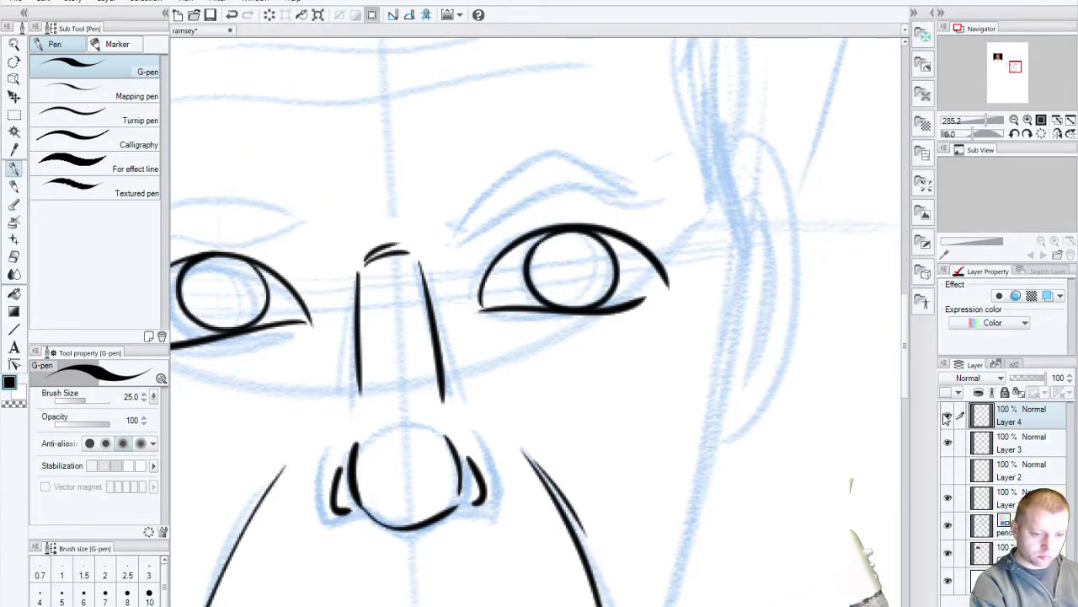
pyautogui.moveTo(457, 246)
pyautogui.mouseDown()
pyautogui.moveTo(494, 212)
pyautogui.moveTo(654, 198)
pyautogui.mouseUp()
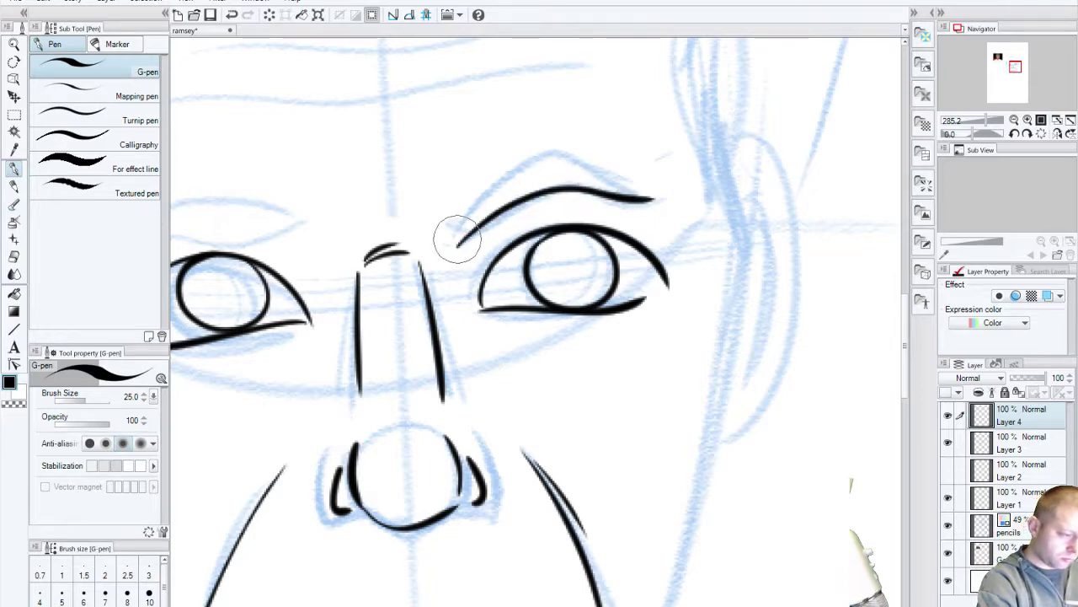
pyautogui.moveTo(452, 233); pyautogui.dragTo(666, 185)
pyautogui.hotkey('ctrl', 'z')
pyautogui.moveTo(459, 240)
pyautogui.mouseDown()
pyautogui.moveTo(609, 159)
pyautogui.moveTo(662, 211)
pyautogui.mouseUp()
pyautogui.hotkey('ctrl', 'z')
pyautogui.moveTo(457, 245); pyautogui.dragTo(578, 139)
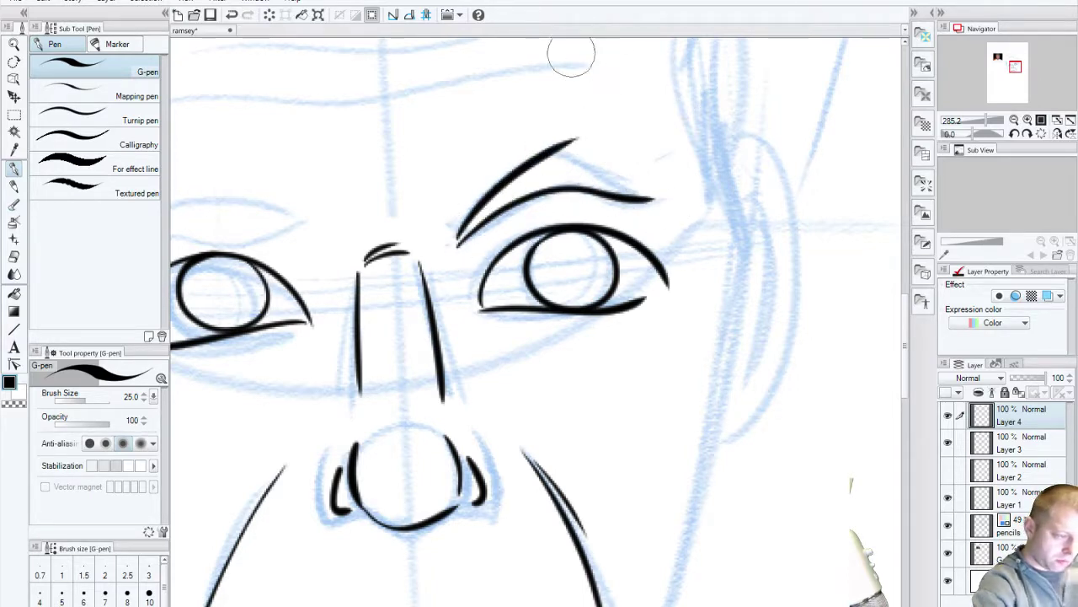
pyautogui.hotkey('ctrl', 'z')
pyautogui.moveTo(457, 244)
pyautogui.mouseDown()
pyautogui.moveTo(525, 164)
pyautogui.moveTo(556, 150)
pyautogui.moveTo(645, 189)
pyautogui.mouseUp()
pyautogui.hotkey('ctrl', 'z')
pyautogui.moveTo(556, 152); pyautogui.dragTo(657, 193)
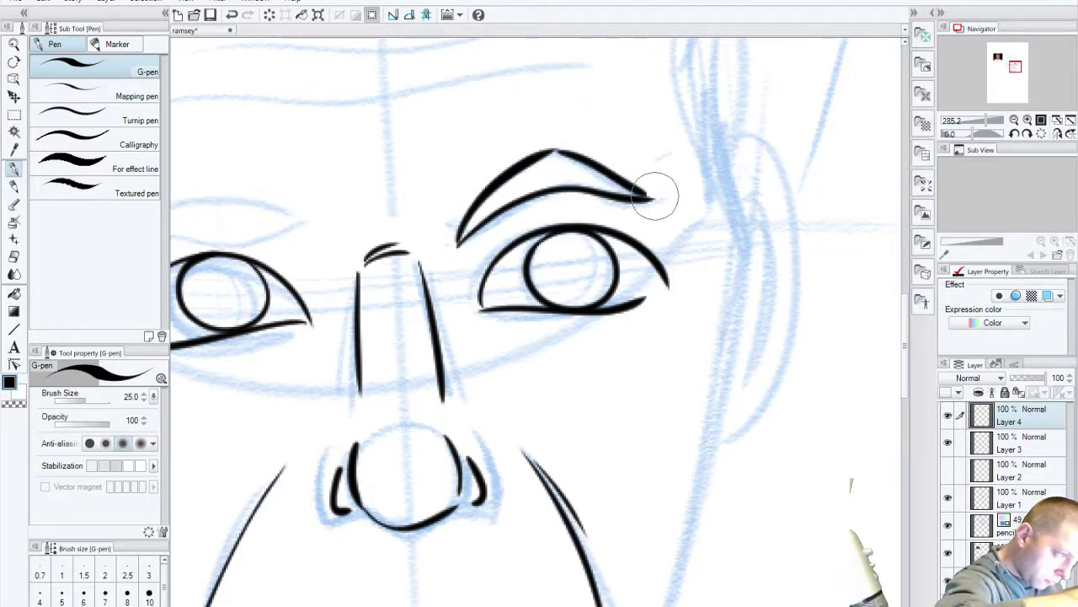
pyautogui.hotkey('ctrl', 'z')
pyautogui.moveTo(554, 149); pyautogui.dragTo(604, 172)
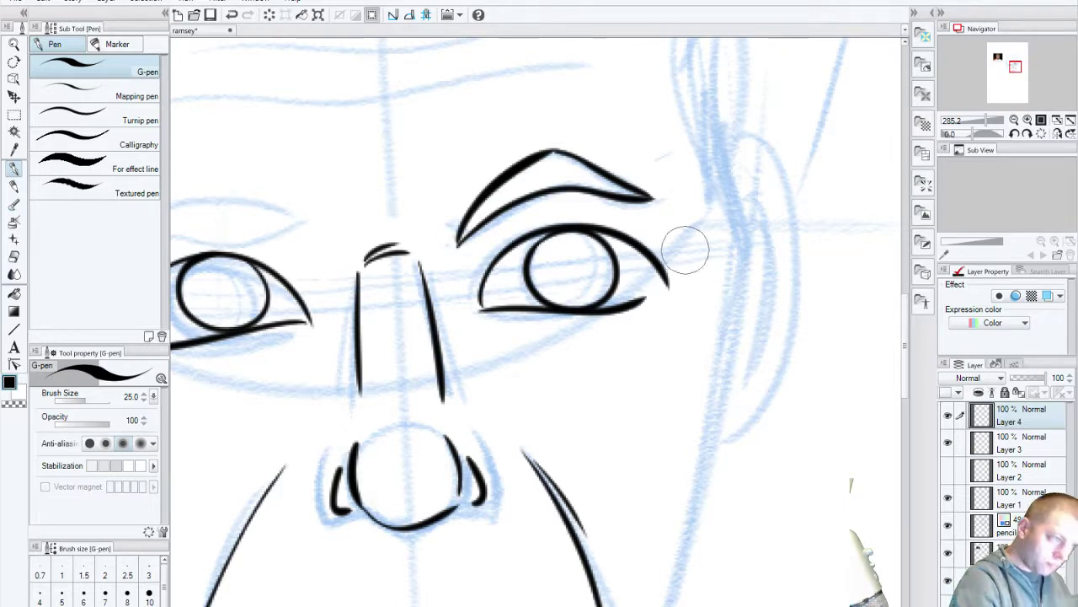
# Step: Ink the left eyebrow's lower line and upper arc
pyautogui.moveTo(431, 484)
pyautogui.mouseDown()
pyautogui.moveTo(611, 476)
pyautogui.moveTo(632, 463)
pyautogui.mouseUp()
pyautogui.moveTo(335, 232)
pyautogui.mouseDown()
pyautogui.moveTo(469, 211)
pyautogui.moveTo(360, 169)
pyautogui.moveTo(370, 198)
pyautogui.mouseUp()
pyautogui.hotkey('ctrl', 'z')
pyautogui.hotkey('ctrl', 'z')
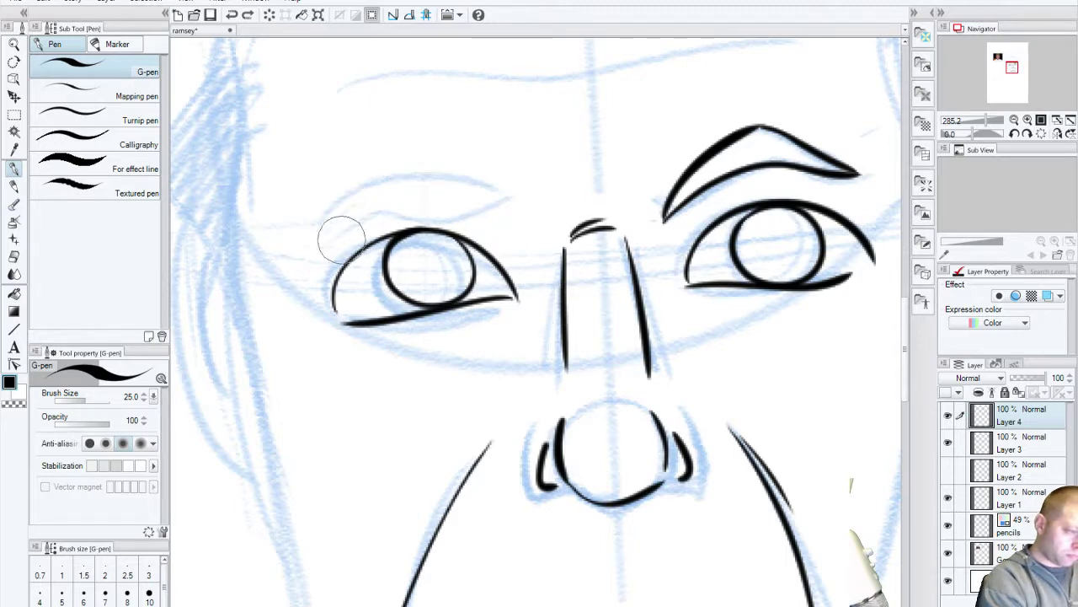
pyautogui.moveTo(335, 229)
pyautogui.mouseDown()
pyautogui.moveTo(426, 209)
pyautogui.moveTo(526, 206)
pyautogui.mouseUp()
pyautogui.moveTo(527, 205)
pyautogui.mouseDown()
pyautogui.moveTo(464, 176)
pyautogui.moveTo(341, 221)
pyautogui.mouseUp()
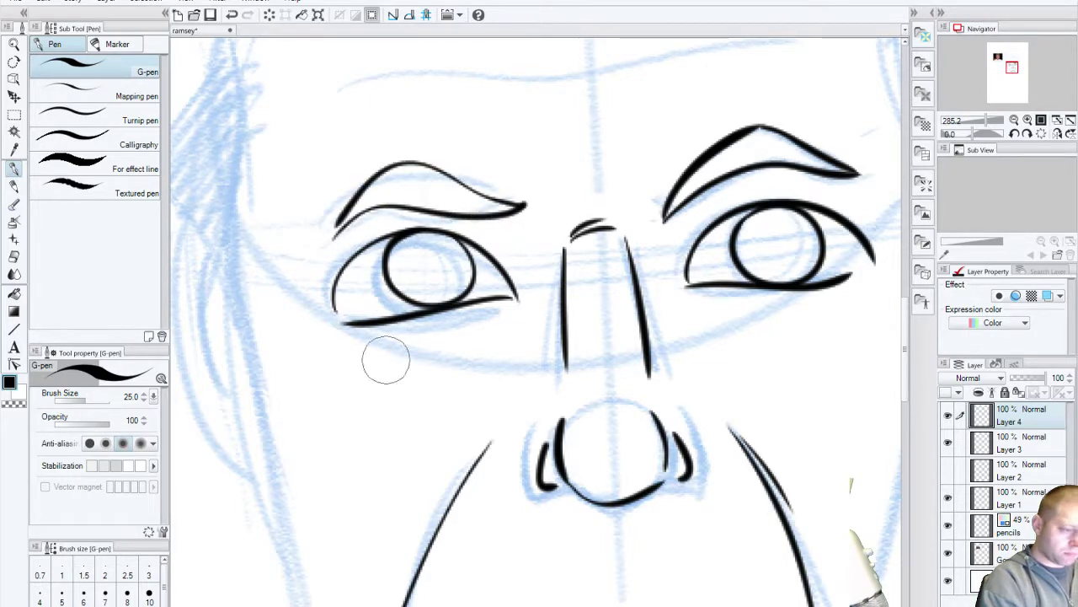
# Step: Ink two long wrinkle lines across the forehead
pyautogui.moveTo(525, 385)
pyautogui.mouseDown()
pyautogui.moveTo(376, 534)
pyautogui.moveTo(480, 548)
pyautogui.mouseUp()
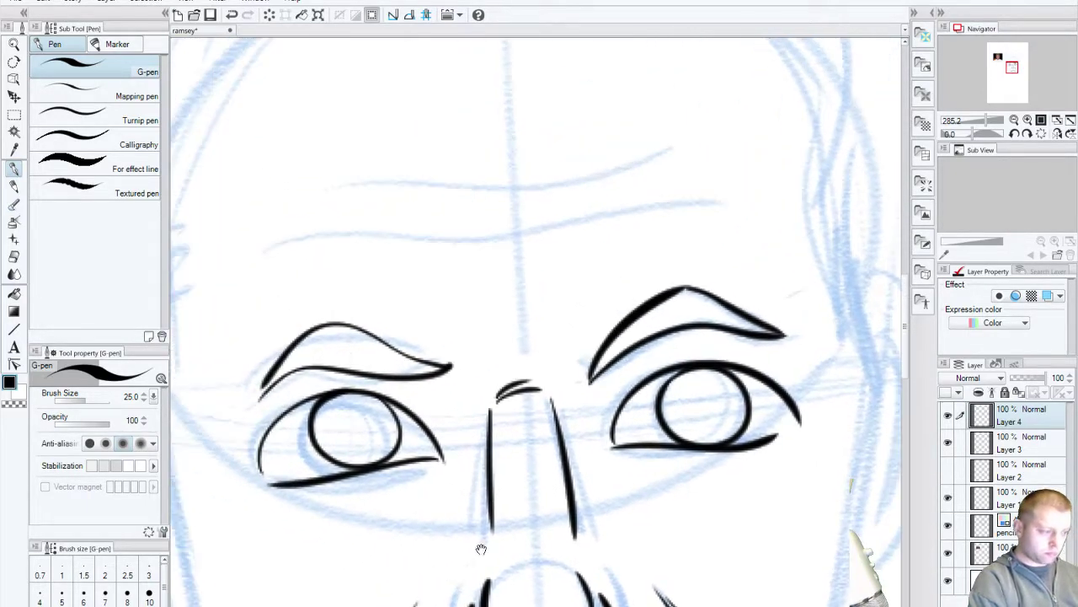
pyautogui.moveTo(266, 250); pyautogui.dragTo(745, 202)
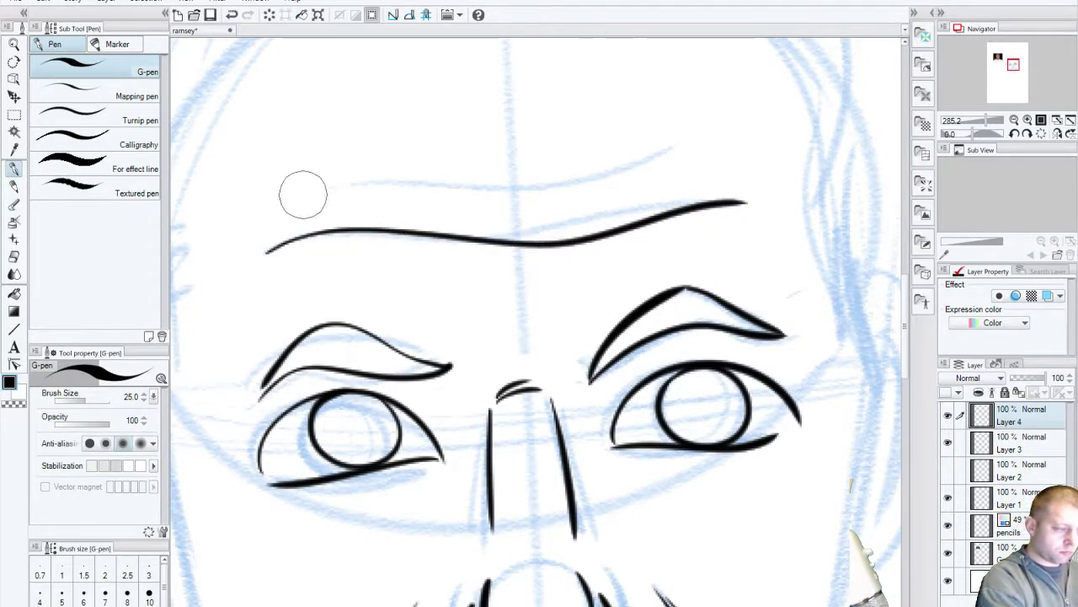
pyautogui.moveTo(304, 187)
pyautogui.mouseDown()
pyautogui.moveTo(343, 169)
pyautogui.moveTo(539, 193)
pyautogui.moveTo(686, 141)
pyautogui.mouseUp()
pyautogui.moveTo(528, 575); pyautogui.dragTo(504, 394)
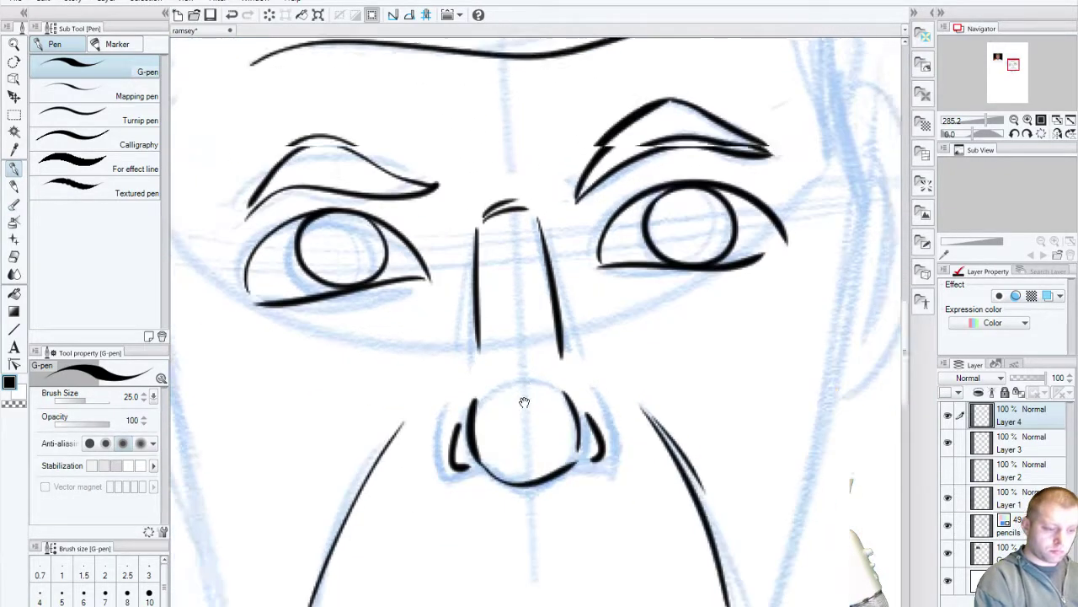
pyautogui.moveTo(558, 601); pyautogui.dragTo(503, 528)
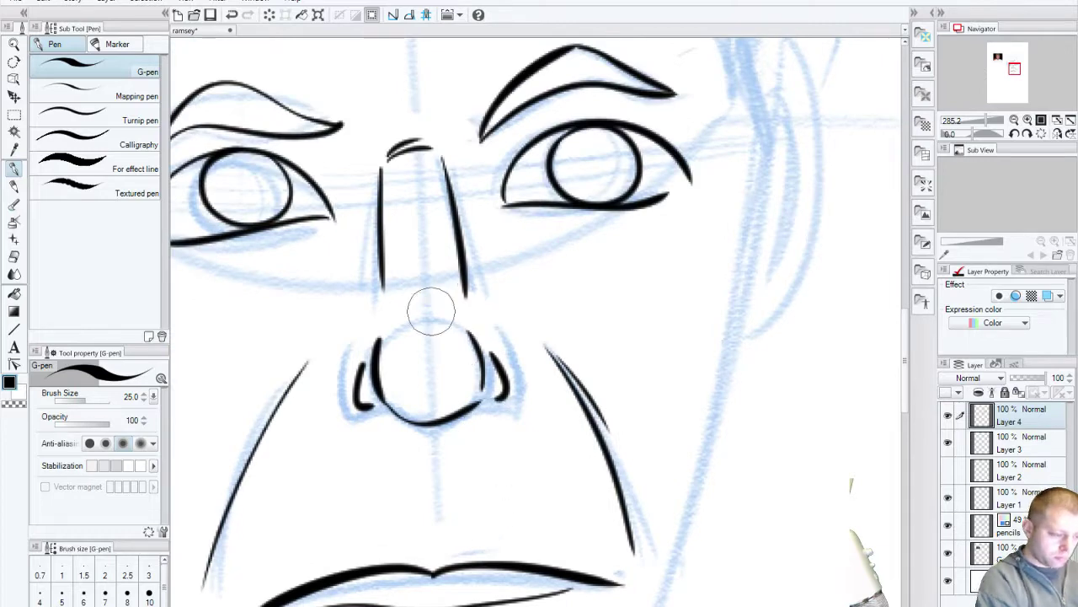
# Step: Cap the top of the nose with an arc and ink two short lines under the left eye
pyautogui.moveTo(413, 320); pyautogui.dragTo(453, 316)
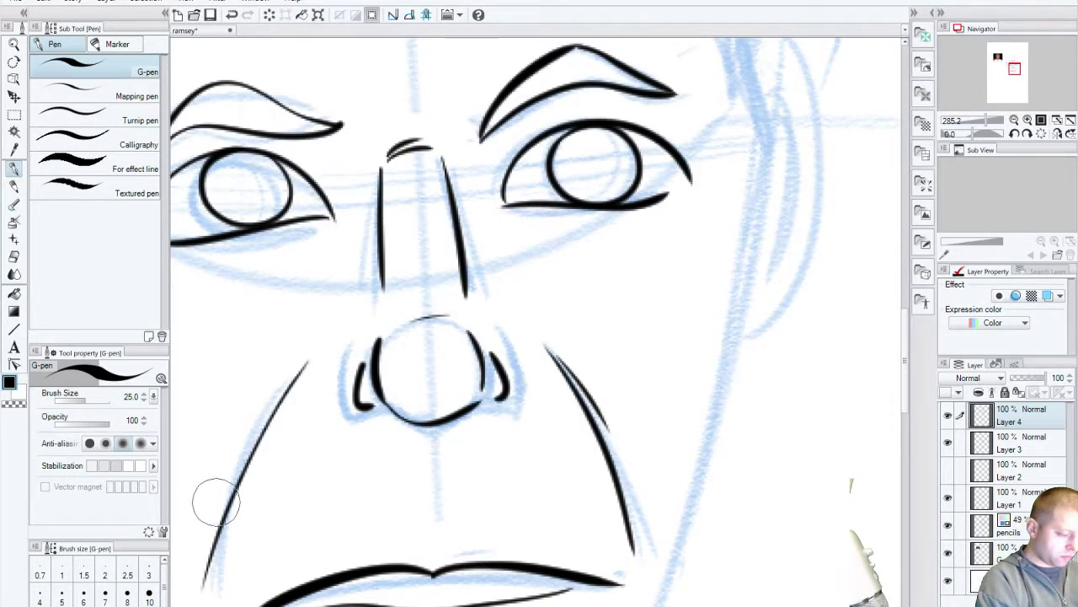
pyautogui.moveTo(211, 501)
pyautogui.mouseDown()
pyautogui.moveTo(710, 452)
pyautogui.moveTo(233, 401)
pyautogui.moveTo(433, 491)
pyautogui.moveTo(438, 480)
pyautogui.moveTo(431, 505)
pyautogui.mouseUp()
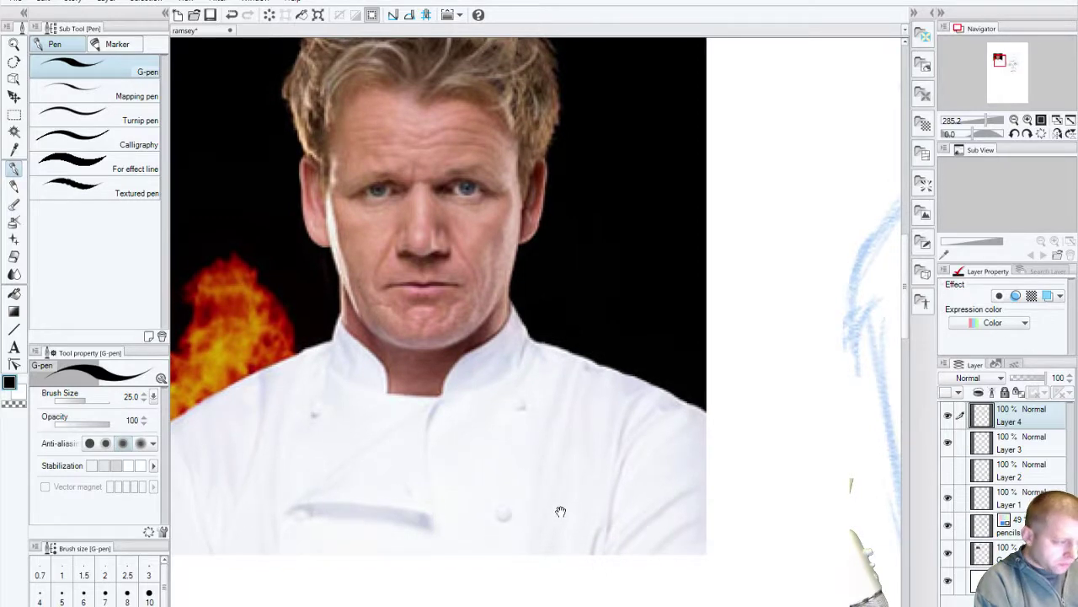
pyautogui.moveTo(565, 508)
pyautogui.mouseDown()
pyautogui.moveTo(405, 365)
pyautogui.moveTo(620, 488)
pyautogui.moveTo(188, 253)
pyautogui.mouseUp()
pyautogui.moveTo(615, 316); pyautogui.dragTo(514, 333)
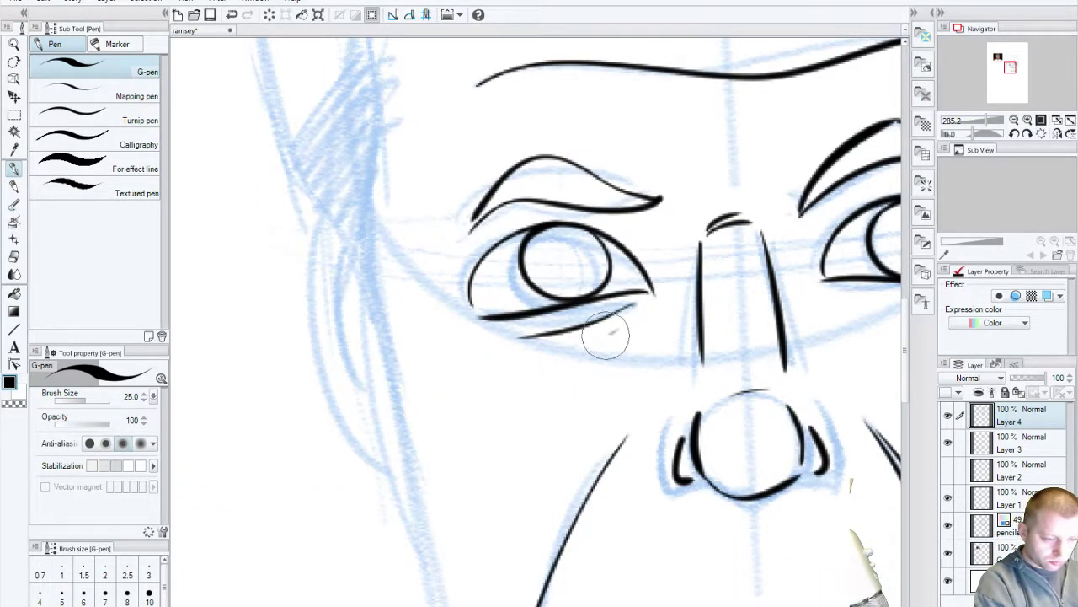
pyautogui.moveTo(611, 329); pyautogui.dragTo(560, 345)
# Step: Ink two short bag lines under the right eye
pyautogui.moveTo(497, 460); pyautogui.dragTo(244, 490)
pyautogui.moveTo(578, 325); pyautogui.dragTo(690, 337)
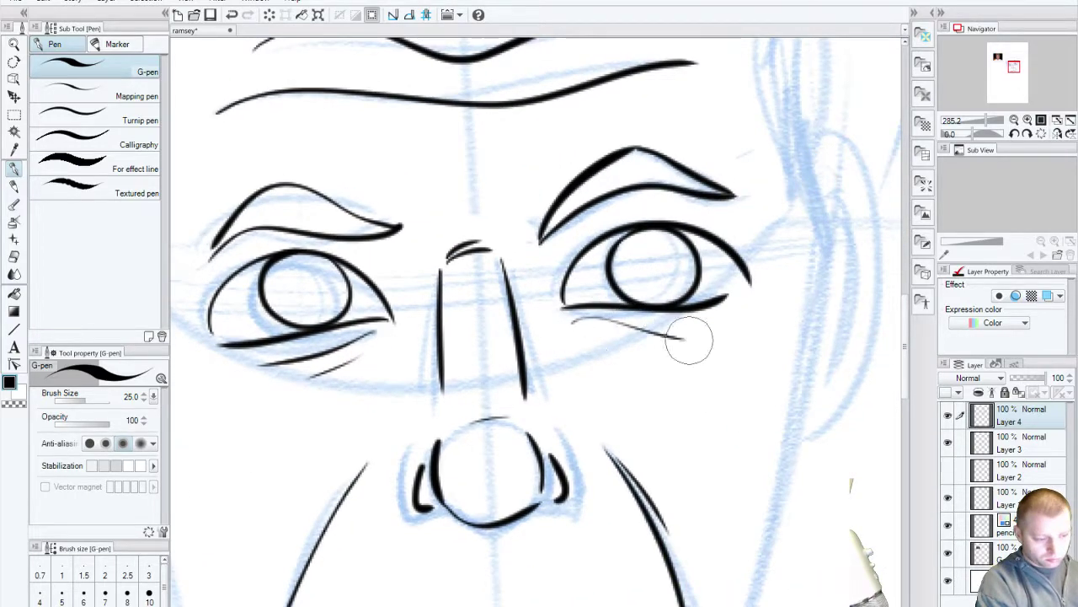
pyautogui.hotkey('ctrl', 'z')
pyautogui.moveTo(585, 325)
pyautogui.mouseDown()
pyautogui.moveTo(683, 329)
pyautogui.moveTo(601, 344)
pyautogui.moveTo(664, 352)
pyautogui.mouseUp()
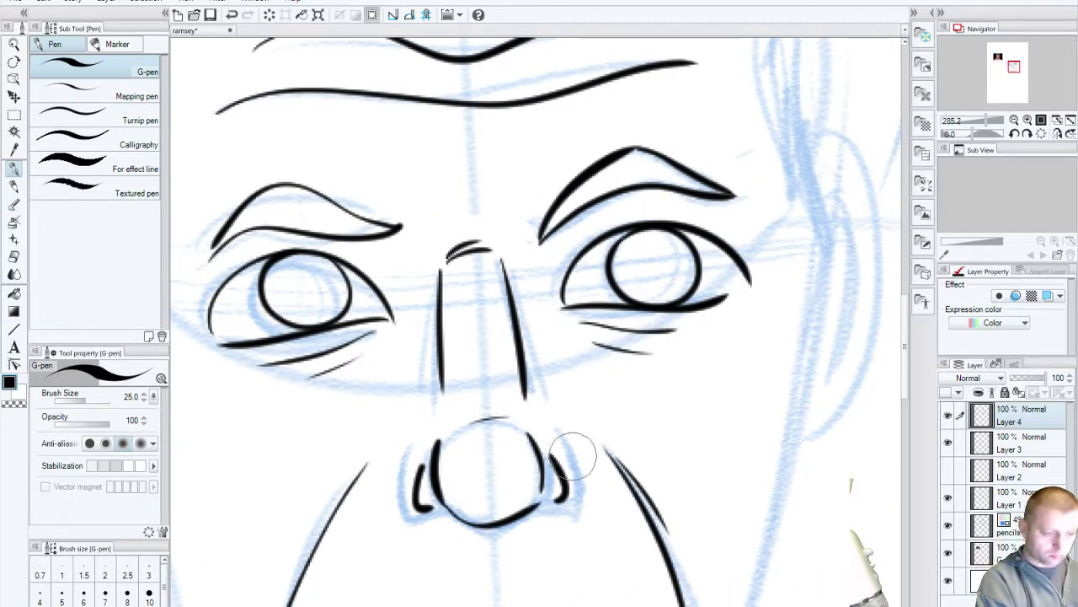
pyautogui.moveTo(404, 560); pyautogui.dragTo(371, 452)
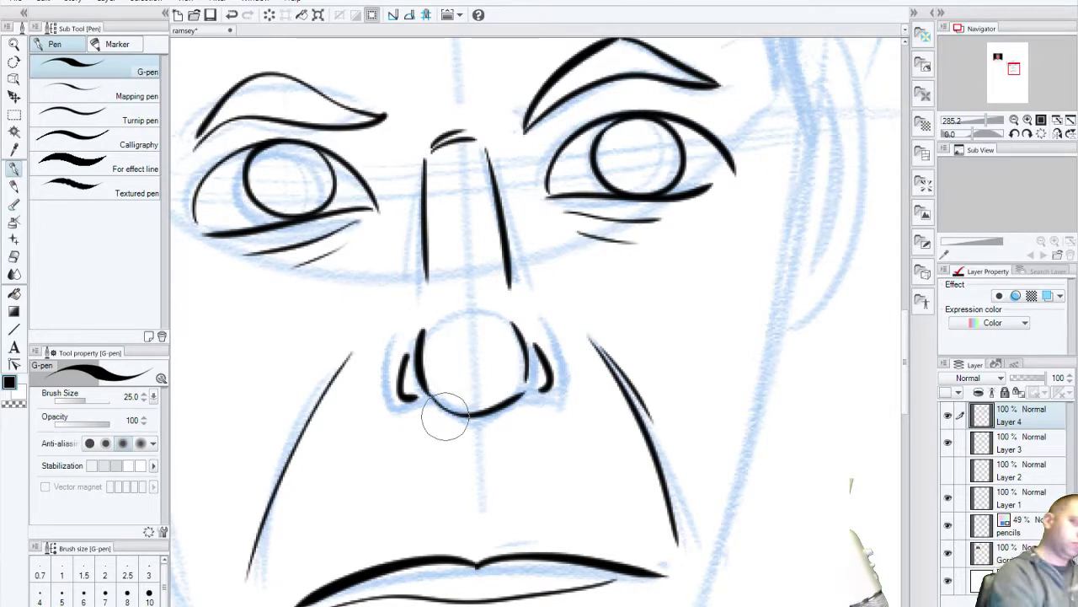
# Step: Close the file options without changes and zoom the canvas view
pyautogui.click(17, 1)
pyautogui.press('Escape')
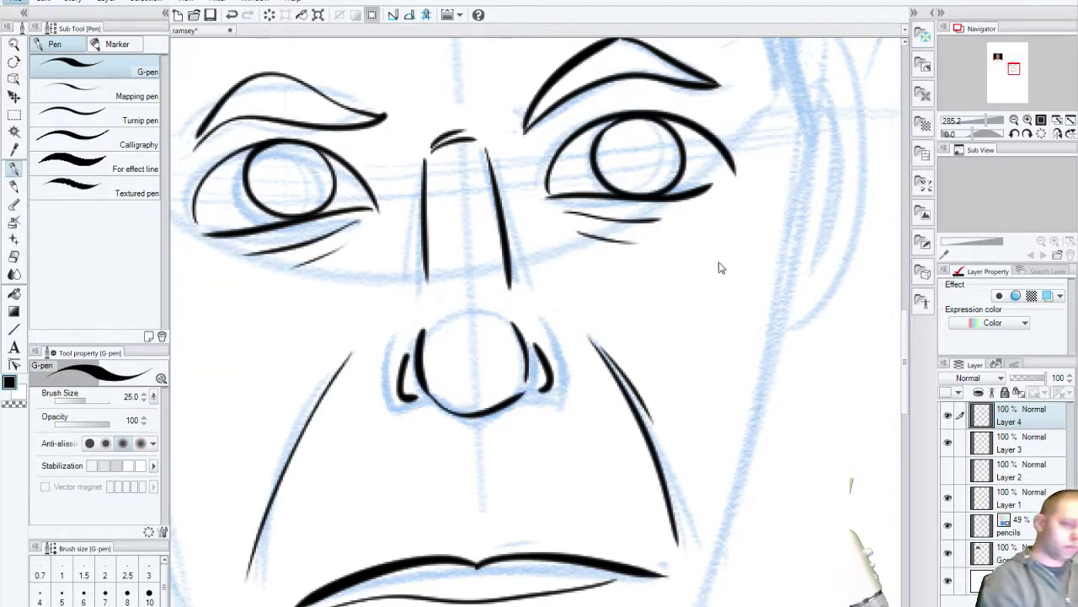
pyautogui.scroll(5, 677, 294)
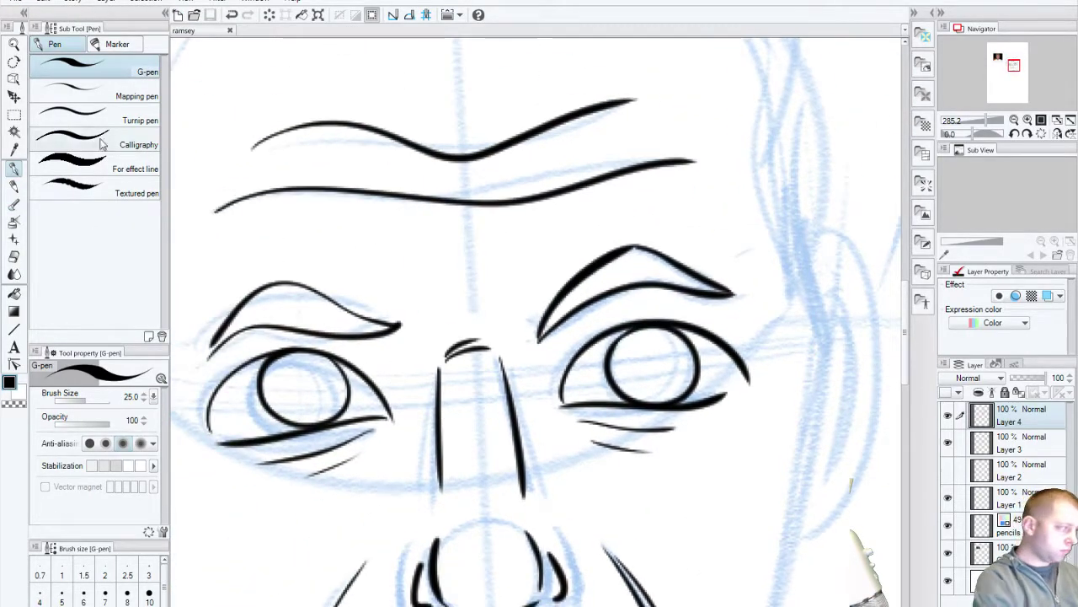
pyautogui.press('/')
pyautogui.scroll(-8, 534, 365)
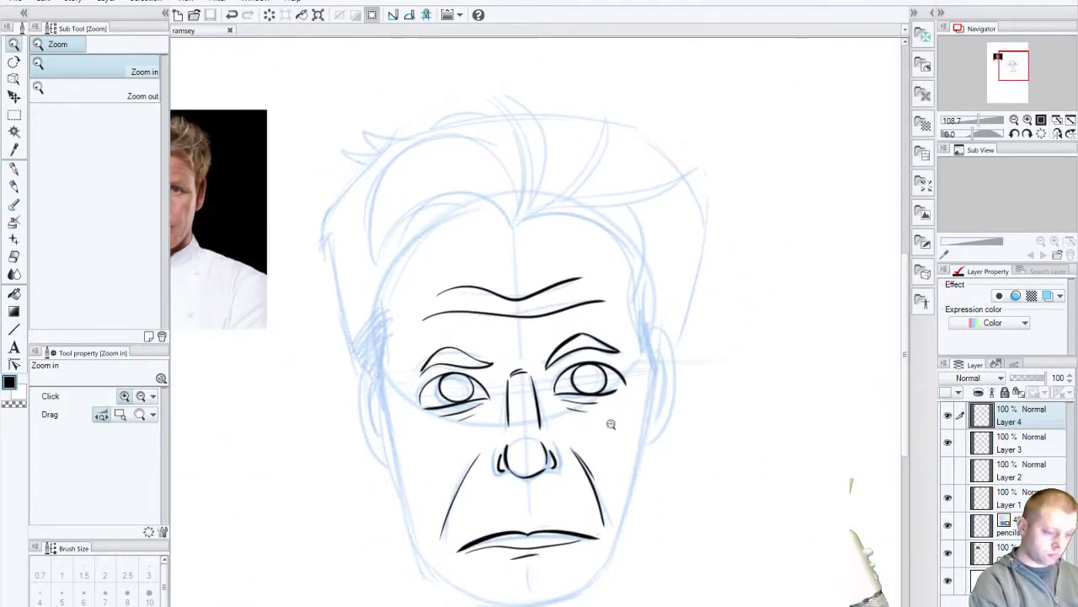
# Step: Zoom in close on the sketched face and get the G-pen ready for inking
pyautogui.click(610, 423)
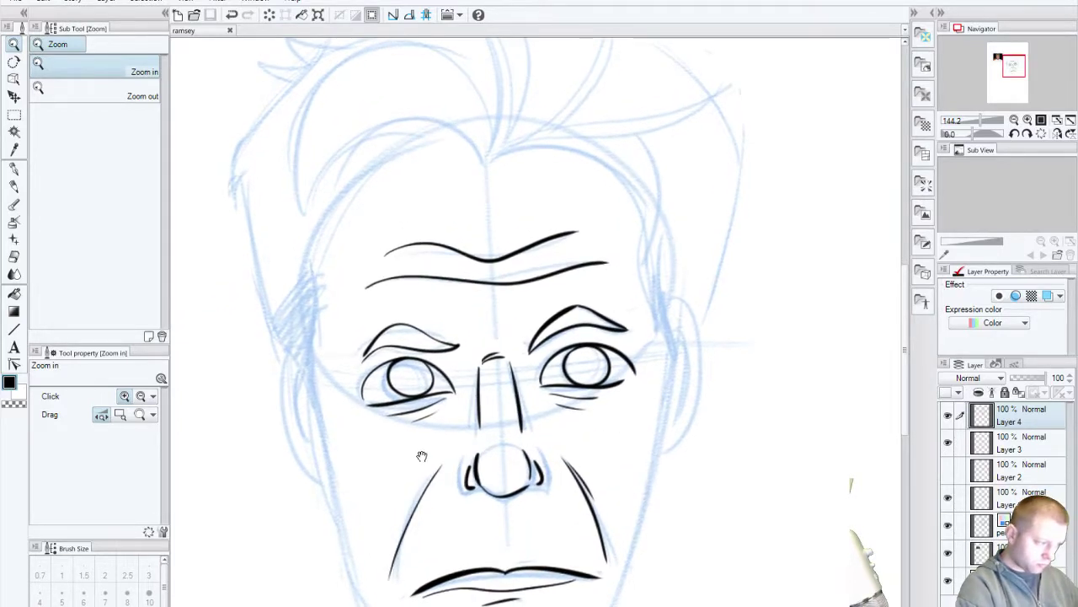
pyautogui.moveTo(421, 448); pyautogui.dragTo(446, 513)
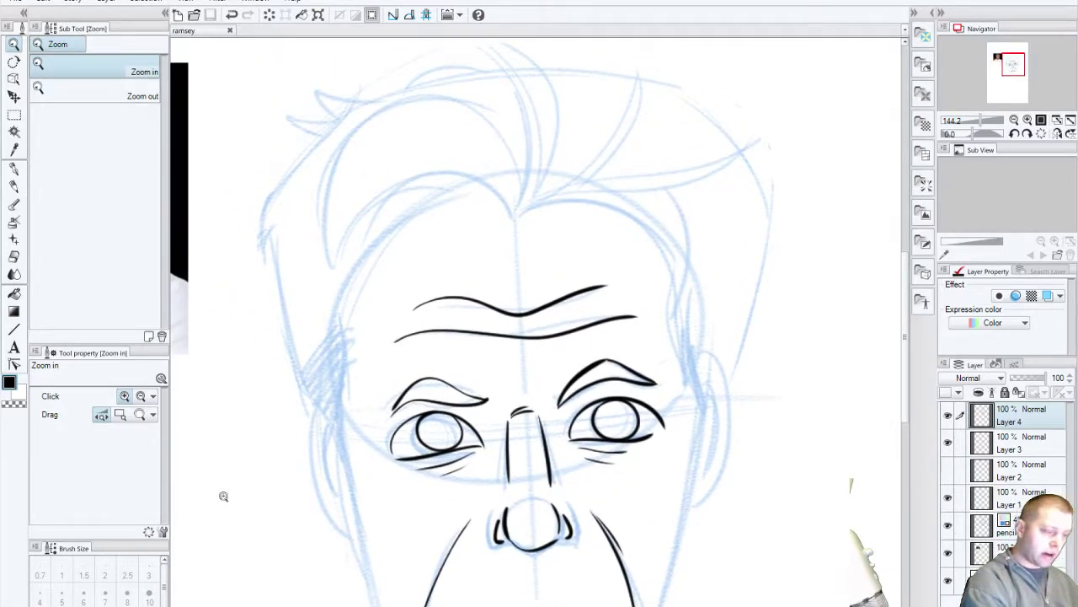
pyautogui.moveTo(405, 476); pyautogui.dragTo(371, 353)
pyautogui.click(14, 168)
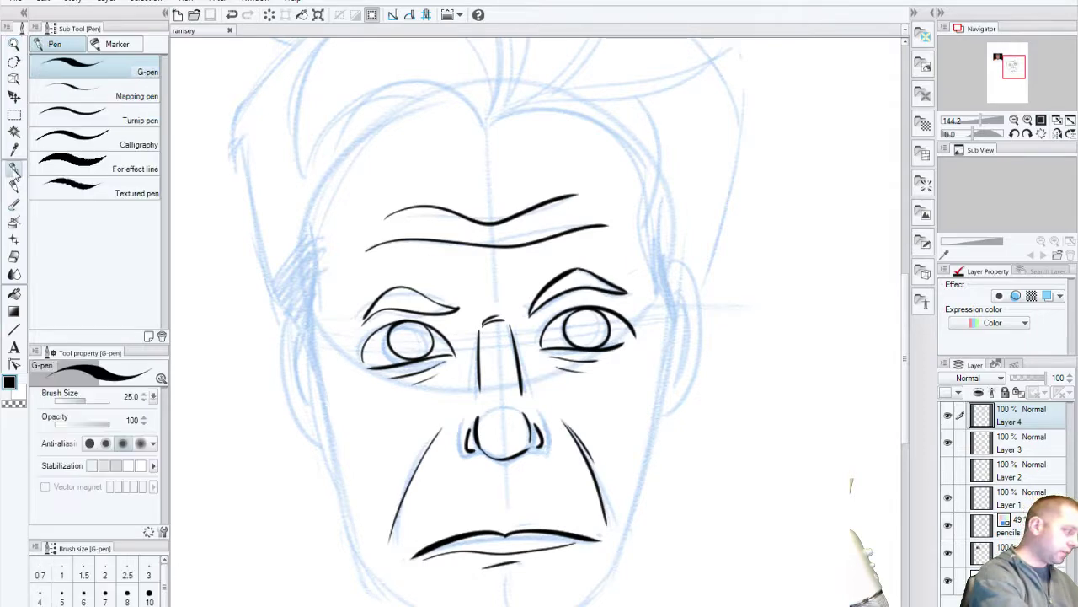
pyautogui.moveTo(462, 341); pyautogui.dragTo(459, 487)
pyautogui.hotkey('ctrl', 'z')
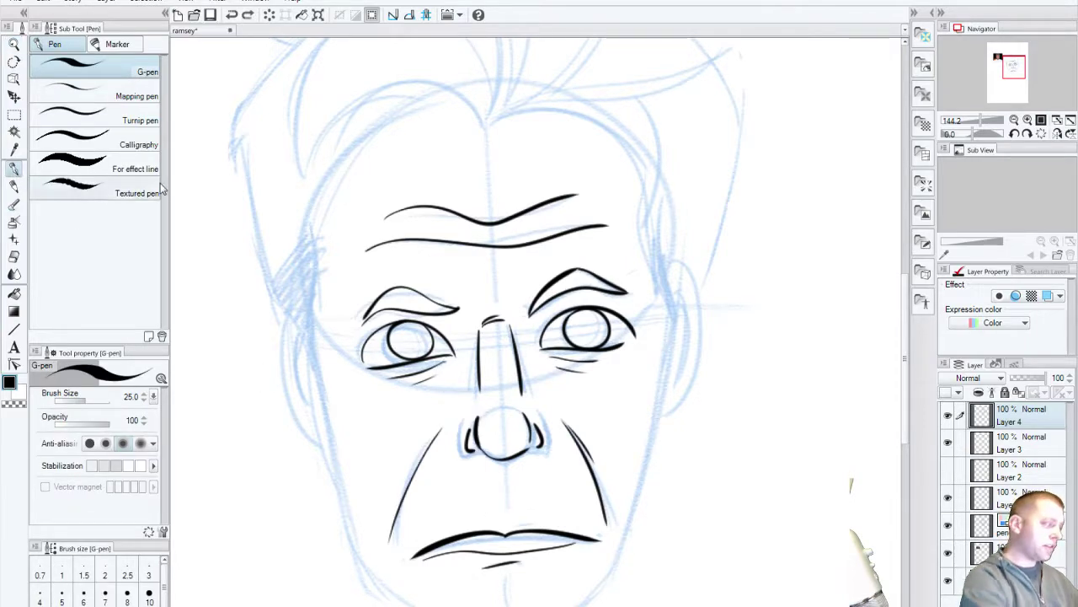
pyautogui.click(13, 44)
pyautogui.click(497, 394)
pyautogui.click(508, 417)
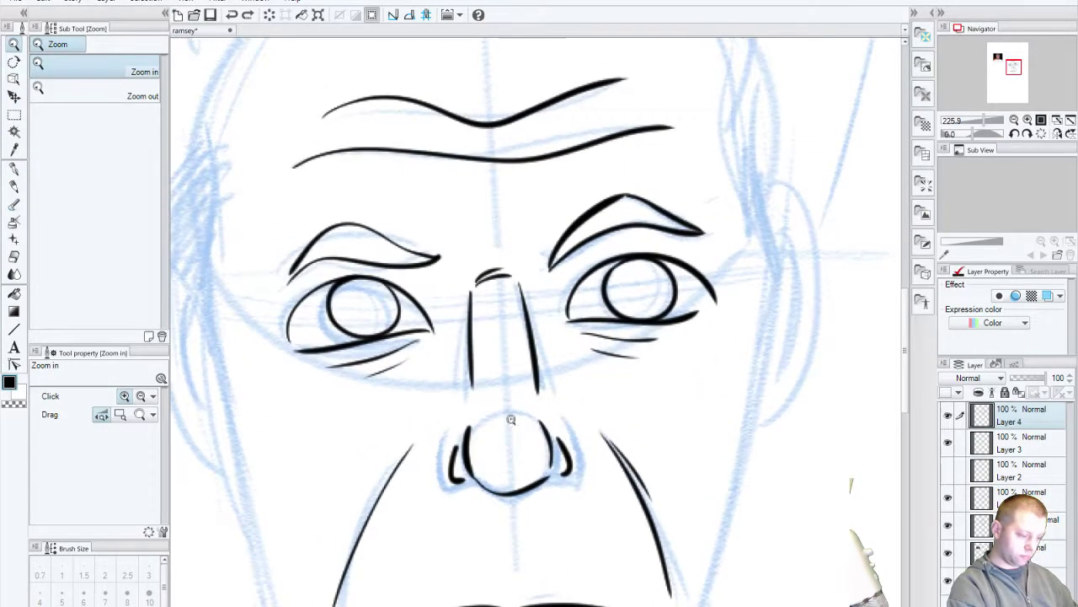
pyautogui.click(425, 351)
pyautogui.click(14, 168)
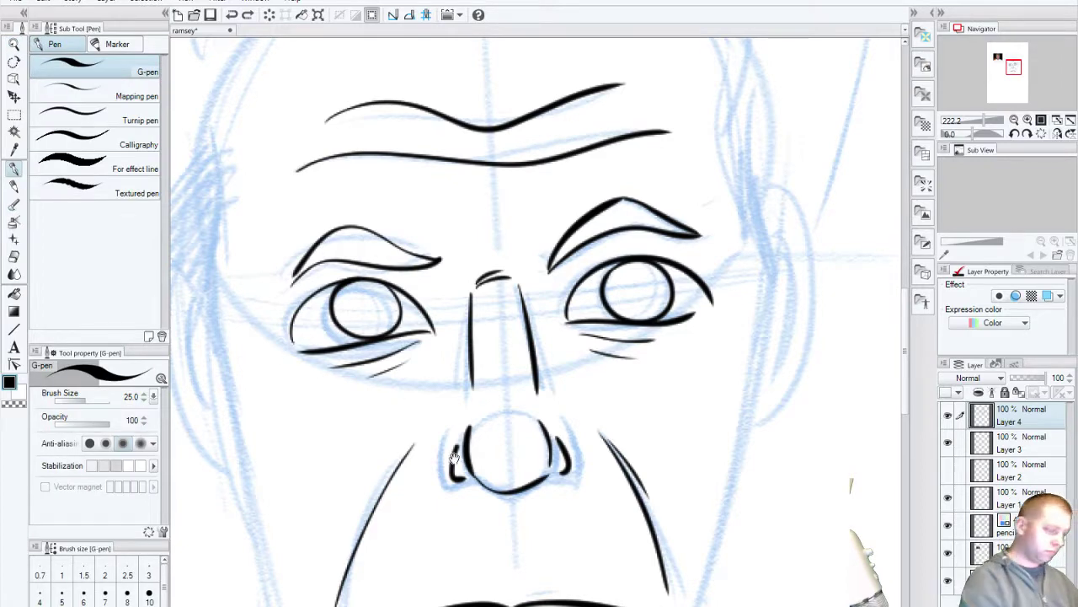
pyautogui.moveTo(459, 482); pyautogui.dragTo(509, 422)
# Step: Ink the left face contour from temple to jaw, redrawing it over several attempts
pyautogui.moveTo(267, 67)
pyautogui.mouseDown()
pyautogui.moveTo(257, 217)
pyautogui.moveTo(364, 603)
pyautogui.mouseUp()
pyautogui.hotkey('ctrl', 'z')
pyautogui.moveTo(265, 66)
pyautogui.mouseDown()
pyautogui.moveTo(273, 103)
pyautogui.moveTo(257, 168)
pyautogui.moveTo(363, 603)
pyautogui.mouseUp()
pyautogui.moveTo(587, 540); pyautogui.dragTo(491, 565)
pyautogui.moveTo(373, 378); pyautogui.dragTo(458, 498)
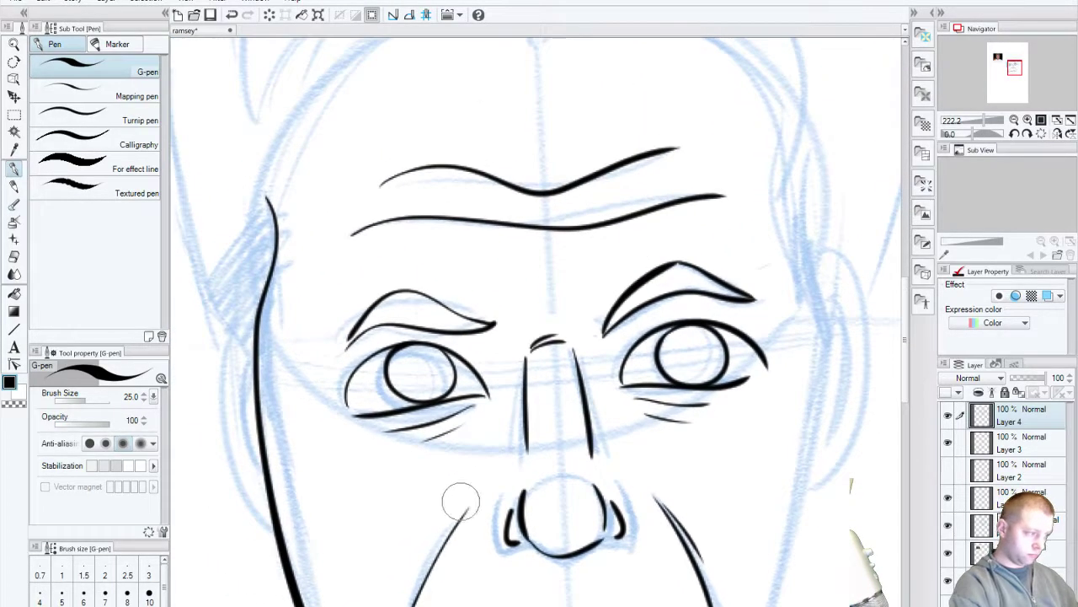
pyautogui.hotkey('ctrl', 'z')
pyautogui.moveTo(269, 160); pyautogui.dragTo(262, 442)
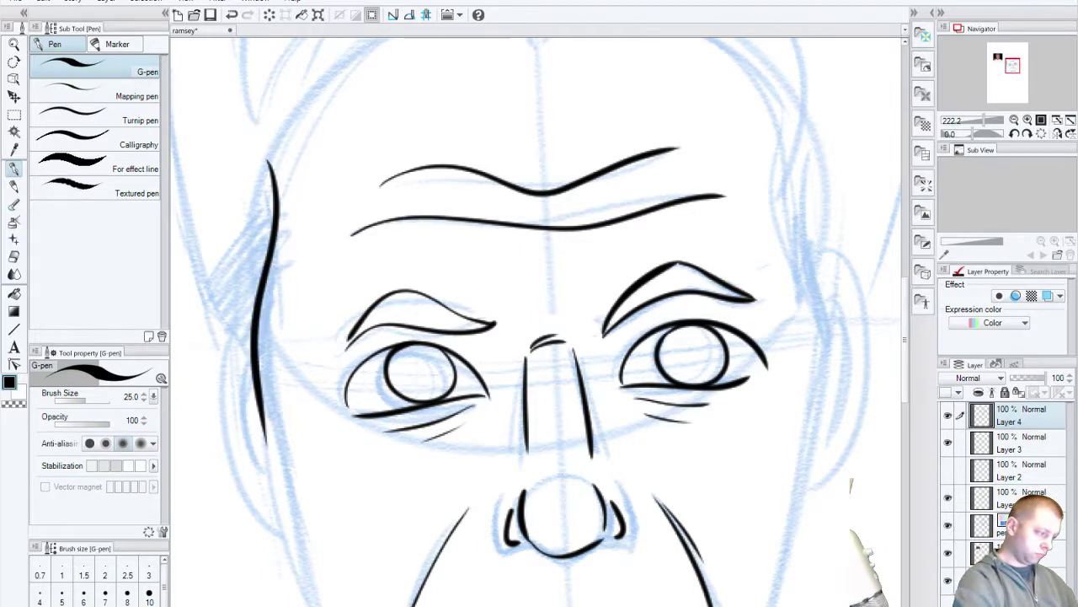
pyautogui.moveTo(469, 601); pyautogui.dragTo(456, 500)
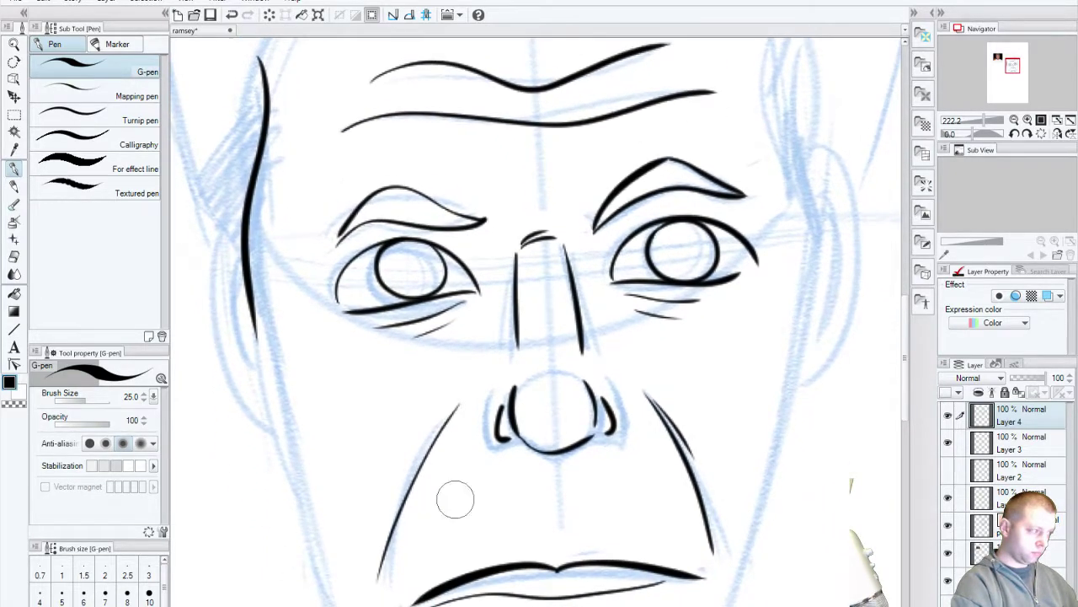
pyautogui.hotkey('ctrl', 'z')
pyautogui.moveTo(254, 67)
pyautogui.mouseDown()
pyautogui.moveTo(251, 168)
pyautogui.moveTo(344, 605)
pyautogui.mouseUp()
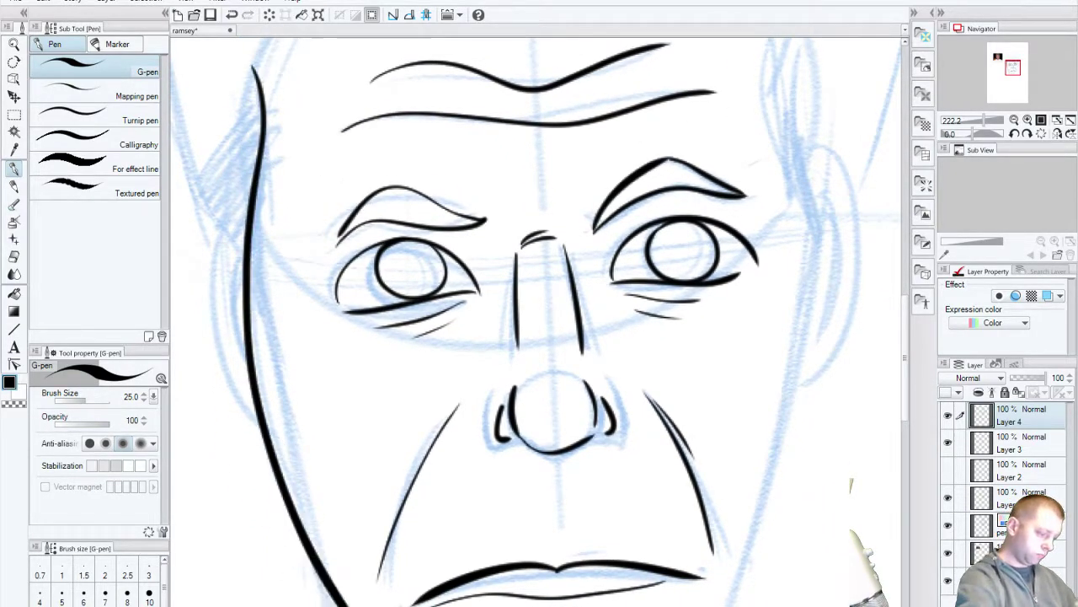
pyautogui.hotkey('ctrl', 'z')
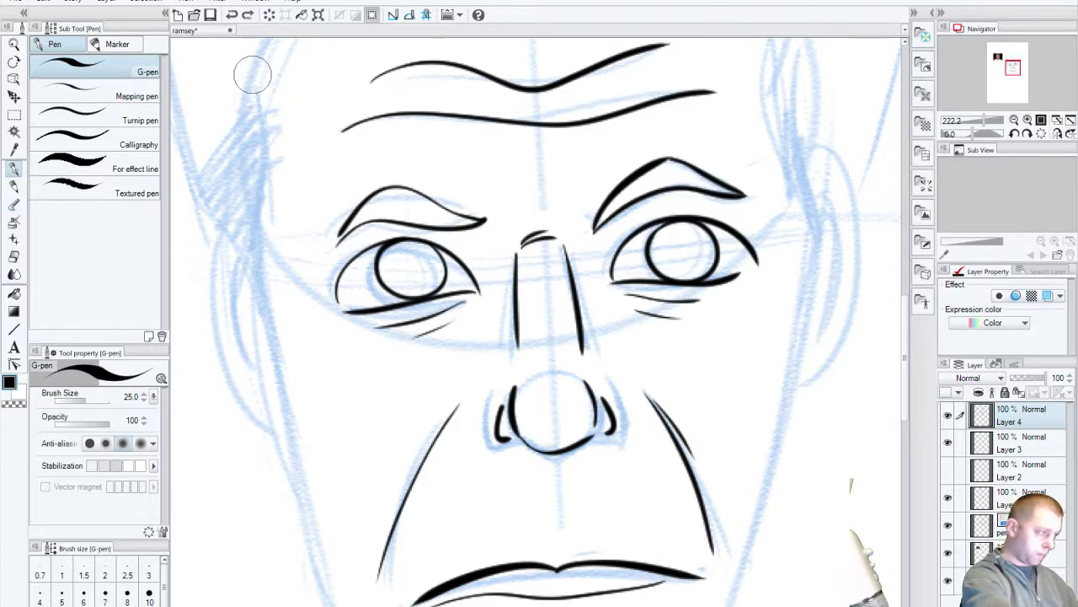
pyautogui.moveTo(253, 75)
pyautogui.mouseDown()
pyautogui.moveTo(257, 361)
pyautogui.moveTo(339, 605)
pyautogui.mouseUp()
# Step: Check the reference photo, then settle the left face contour's thickness from temple to jaw
pyautogui.moveTo(234, 349); pyautogui.dragTo(531, 472)
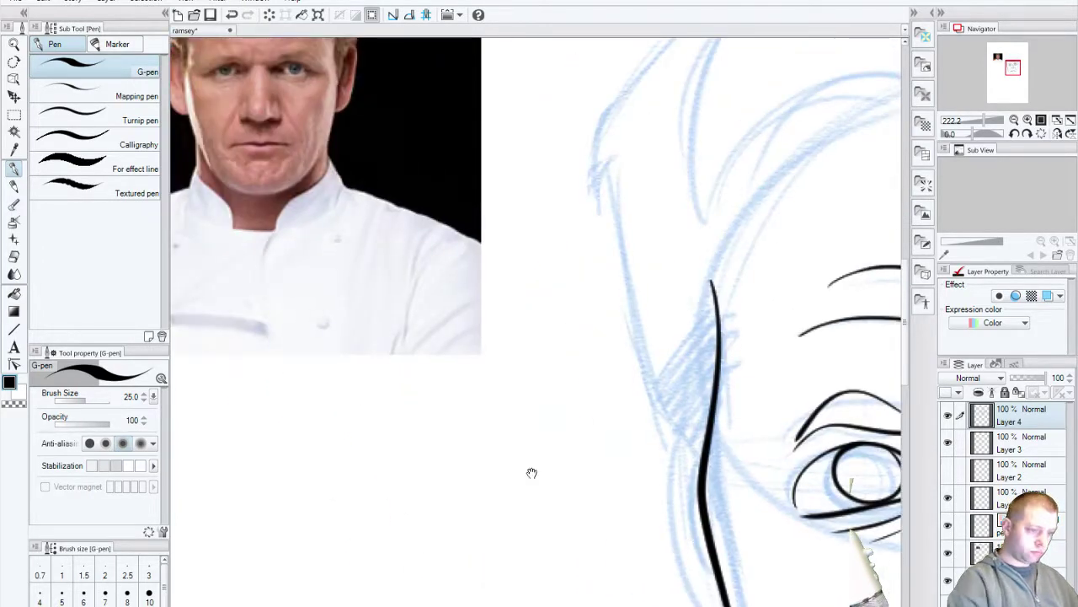
pyautogui.scroll(2, 531, 473)
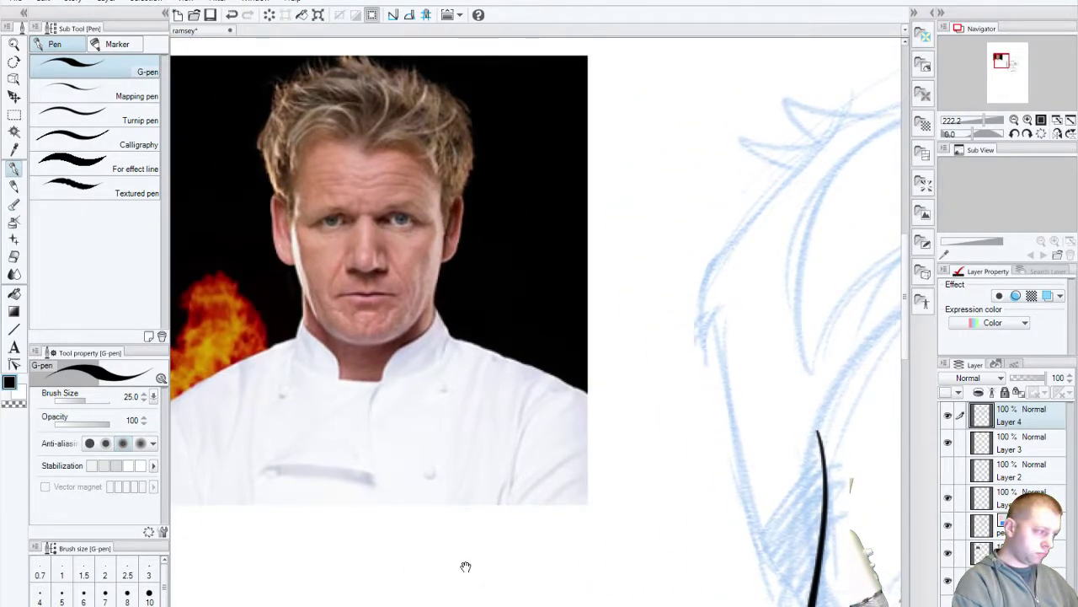
pyautogui.moveTo(465, 566); pyautogui.dragTo(283, 385)
pyautogui.scroll(2, 528, 568)
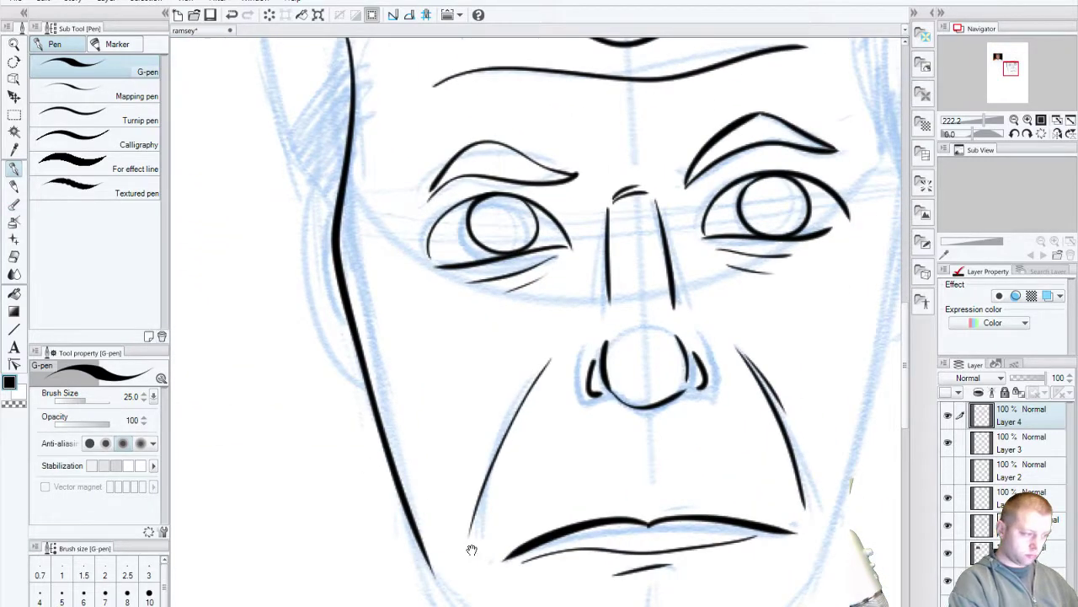
pyautogui.moveTo(472, 549)
pyautogui.mouseDown()
pyautogui.moveTo(463, 589)
pyautogui.moveTo(385, 534)
pyautogui.mouseUp()
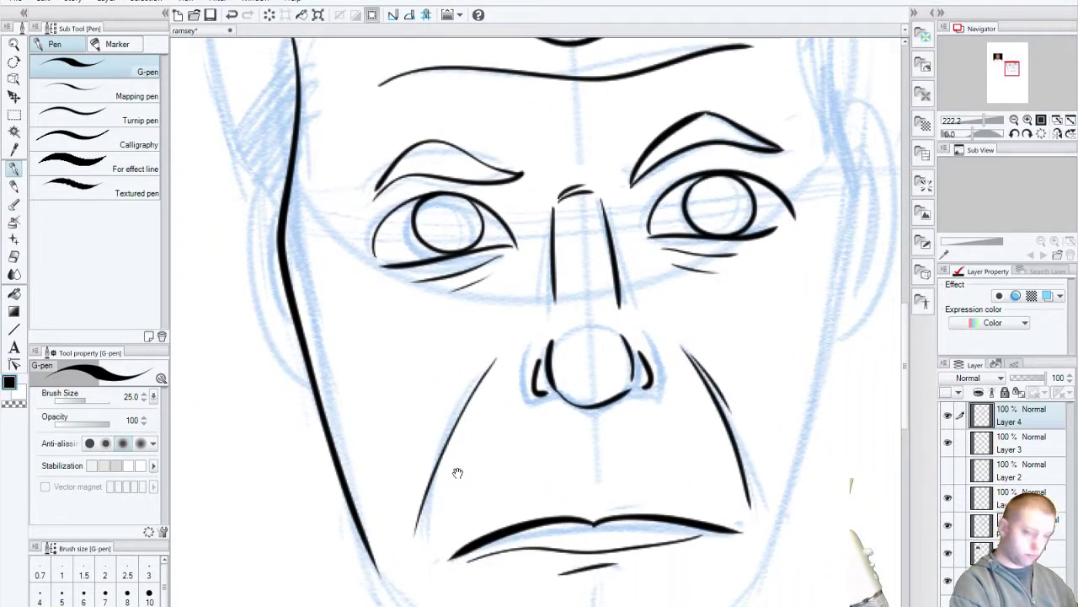
pyautogui.moveTo(458, 472); pyautogui.dragTo(472, 529)
pyautogui.hotkey('ctrl', 'z')
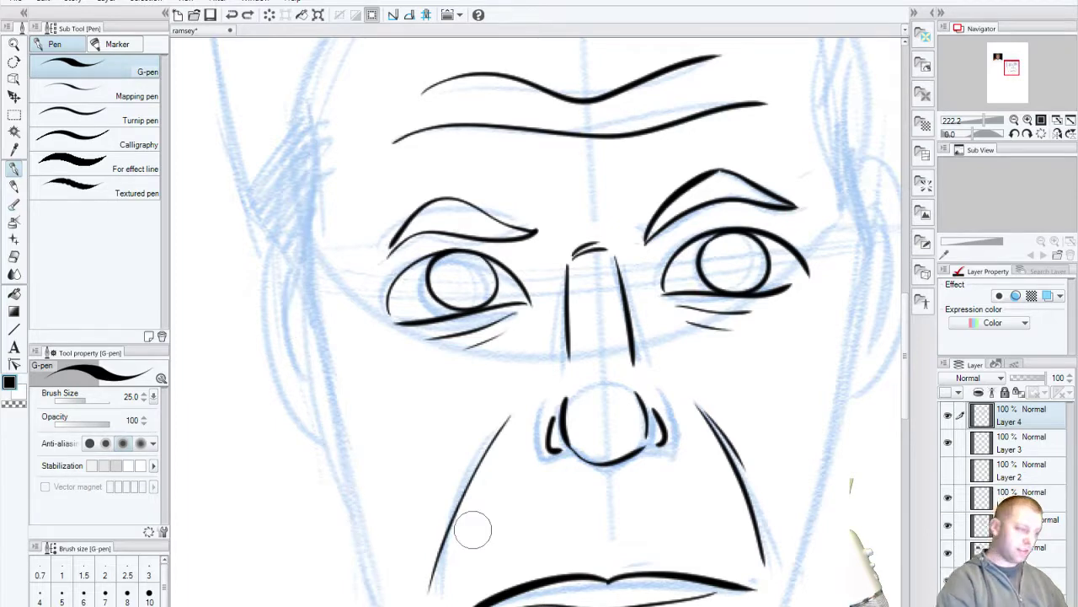
pyautogui.moveTo(308, 91)
pyautogui.mouseDown()
pyautogui.moveTo(295, 308)
pyautogui.moveTo(371, 599)
pyautogui.mouseUp()
pyautogui.hotkey('ctrl', 'z')
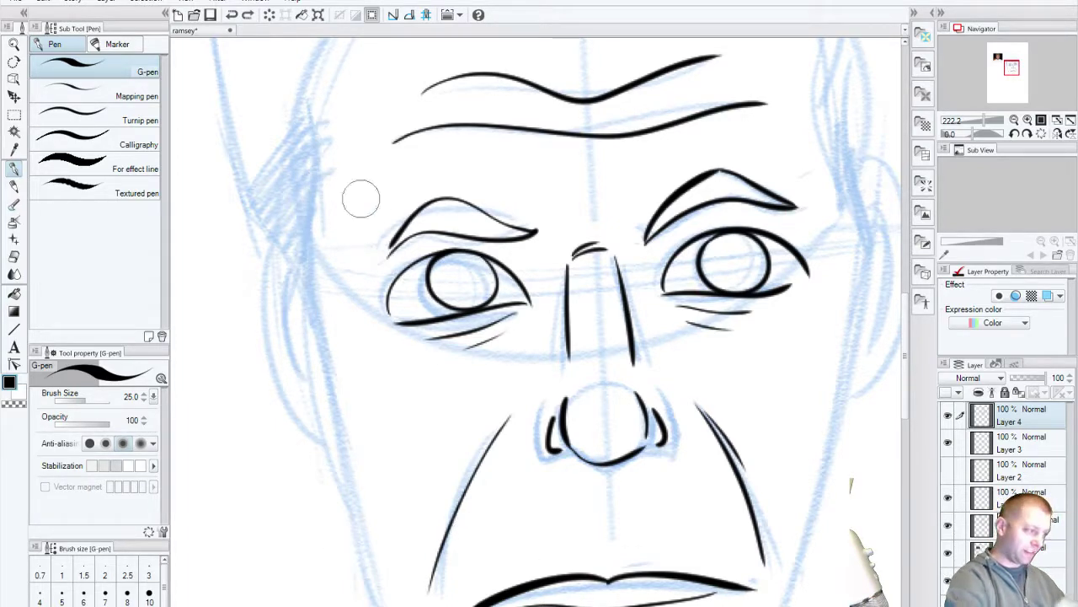
pyautogui.moveTo(306, 99); pyautogui.dragTo(390, 604)
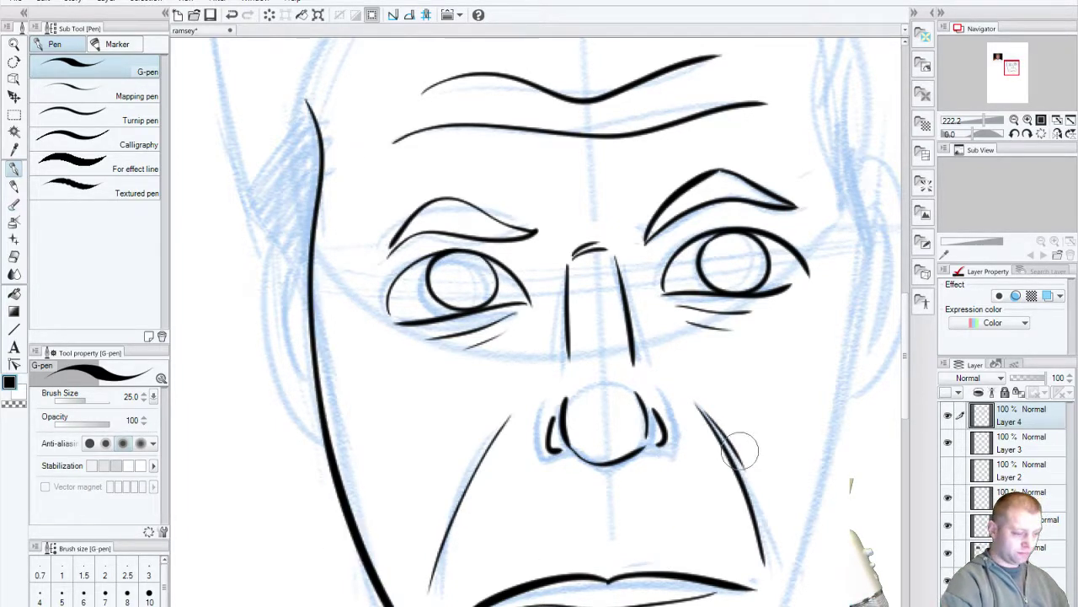
pyautogui.hotkey('ctrl', 'z')
pyautogui.moveTo(312, 101)
pyautogui.mouseDown()
pyautogui.moveTo(304, 264)
pyautogui.moveTo(371, 604)
pyautogui.mouseUp()
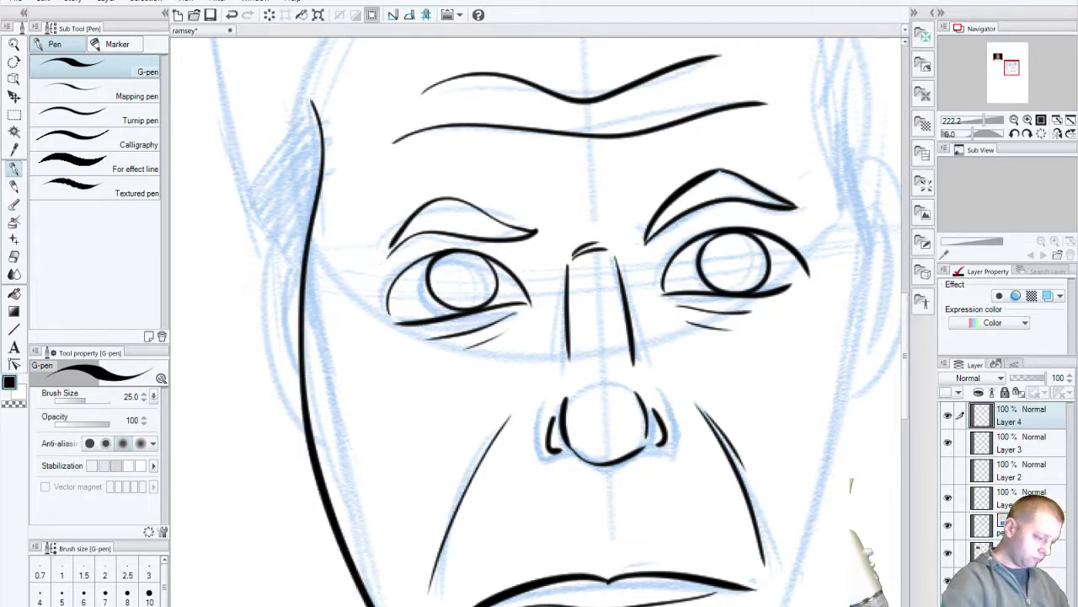
pyautogui.hotkey('ctrl', 'z')
pyautogui.moveTo(313, 108); pyautogui.dragTo(385, 603)
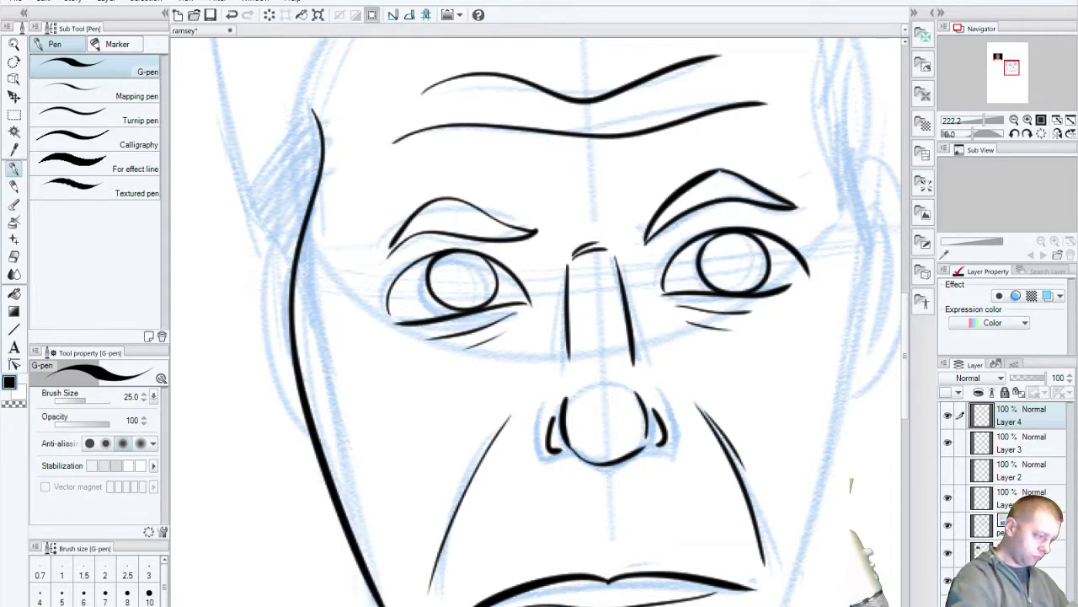
# Step: Ink the right cheek line down the right side of the face
pyautogui.moveTo(663, 480); pyautogui.dragTo(558, 476)
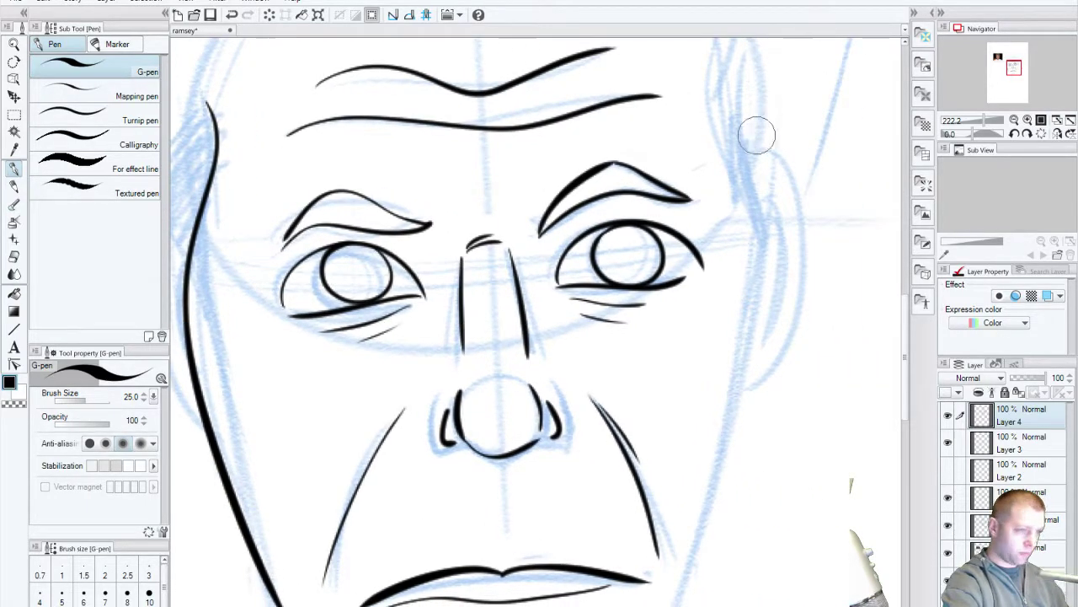
pyautogui.moveTo(738, 112)
pyautogui.mouseDown()
pyautogui.moveTo(758, 287)
pyautogui.moveTo(670, 605)
pyautogui.mouseUp()
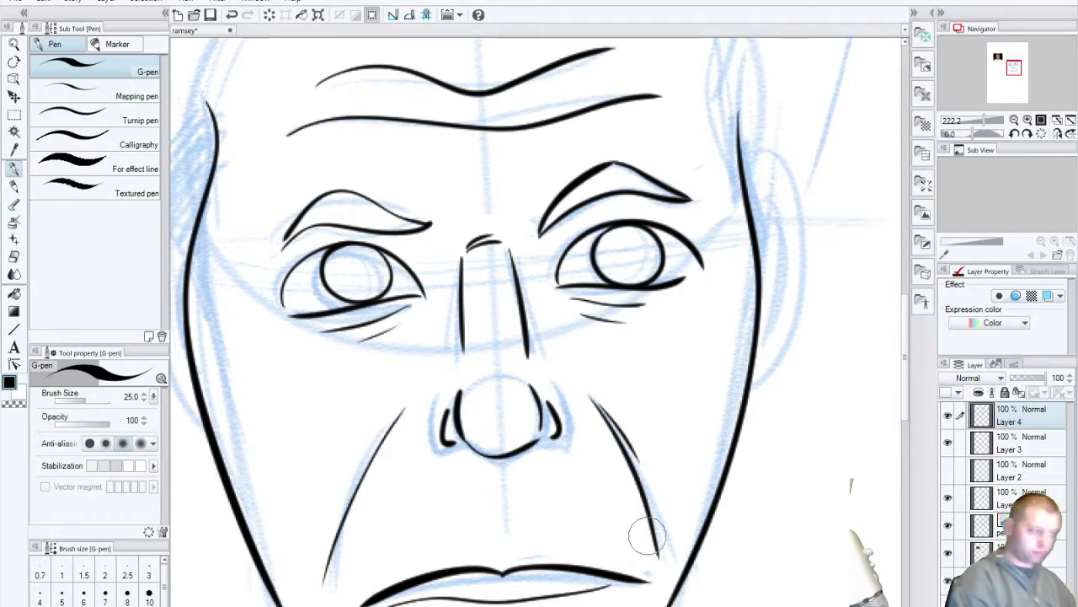
pyautogui.moveTo(482, 590); pyautogui.dragTo(489, 383)
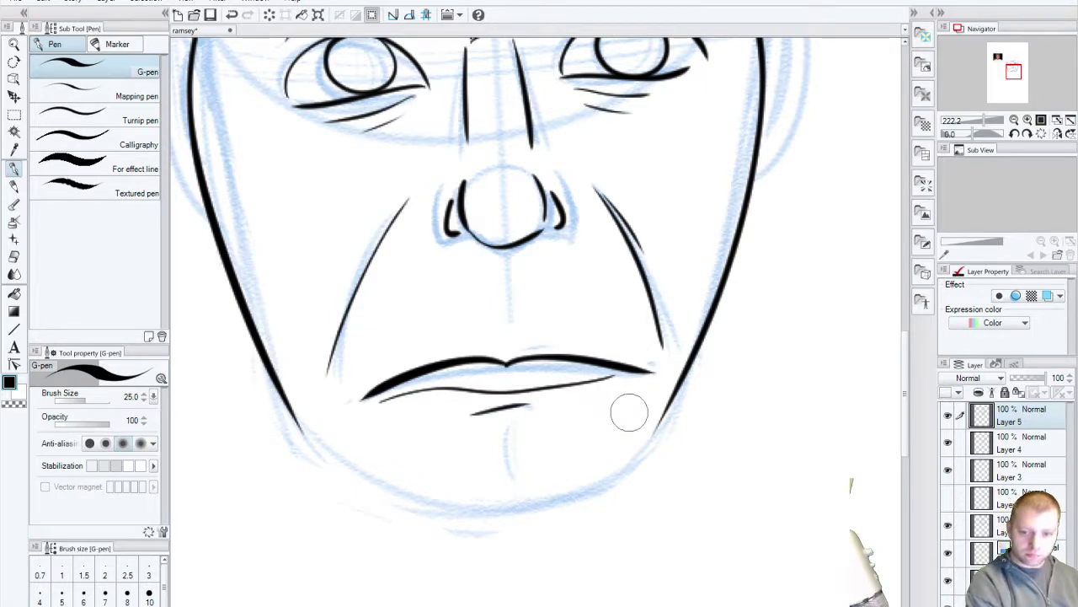
# Step: Ink the rounded jaw and chin curve on Layer 5, redrawing it once
pyautogui.moveTo(526, 538); pyautogui.dragTo(510, 480)
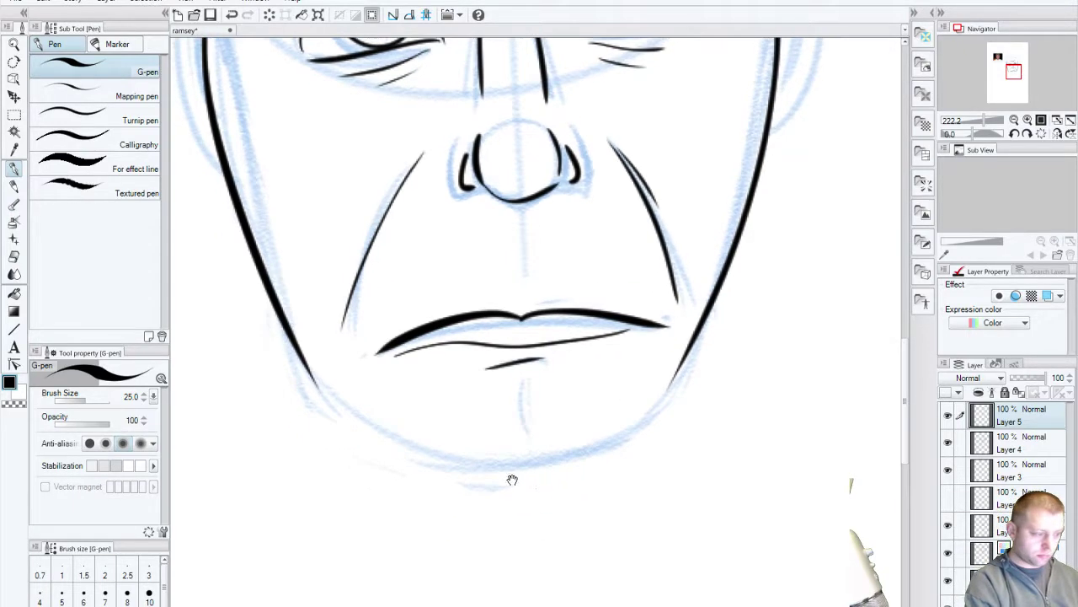
pyautogui.moveTo(312, 373)
pyautogui.mouseDown()
pyautogui.moveTo(621, 433)
pyautogui.moveTo(666, 403)
pyautogui.mouseUp()
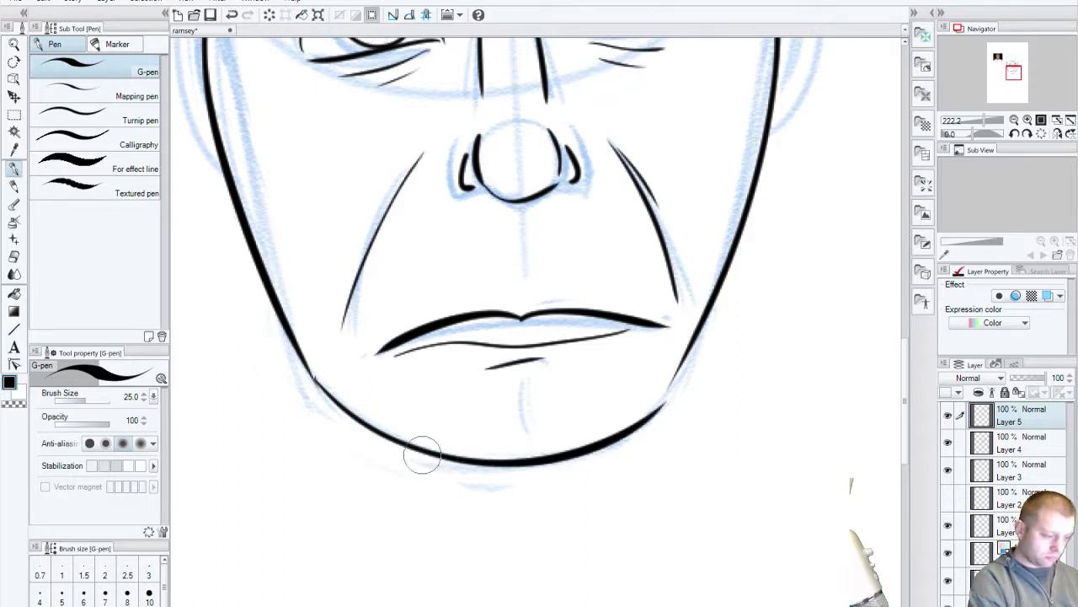
pyautogui.hotkey('ctrl', 'z')
pyautogui.moveTo(312, 390)
pyautogui.mouseDown()
pyautogui.moveTo(345, 413)
pyautogui.moveTo(703, 331)
pyautogui.mouseUp()
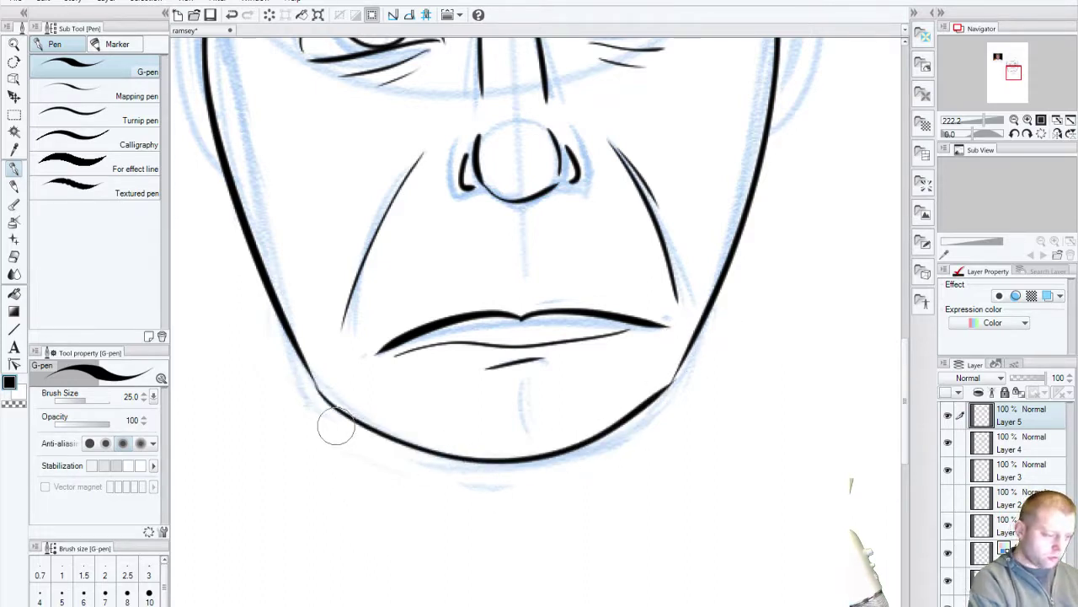
# Step: Add a short vertical chin dimple stroke below the lower lip
pyautogui.moveTo(512, 391); pyautogui.dragTo(528, 435)
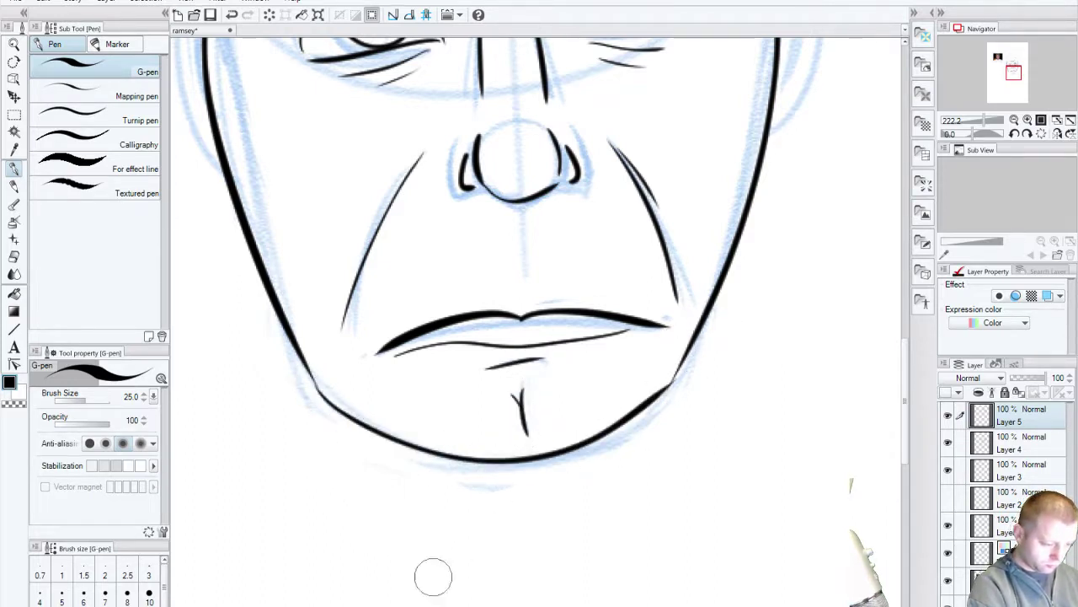
pyautogui.hotkey('ctrl', 'z')
pyautogui.hotkey('ctrl', 'z')
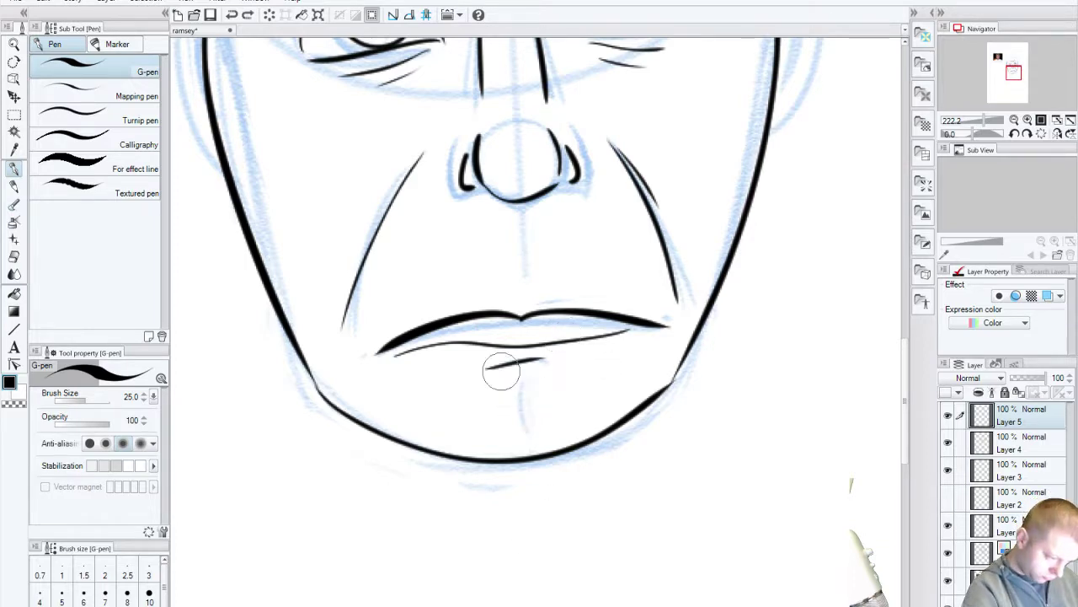
pyautogui.moveTo(224, 336)
pyautogui.mouseDown()
pyautogui.moveTo(332, 354)
pyautogui.moveTo(573, 569)
pyautogui.moveTo(573, 587)
pyautogui.moveTo(362, 390)
pyautogui.moveTo(214, 301)
pyautogui.mouseUp()
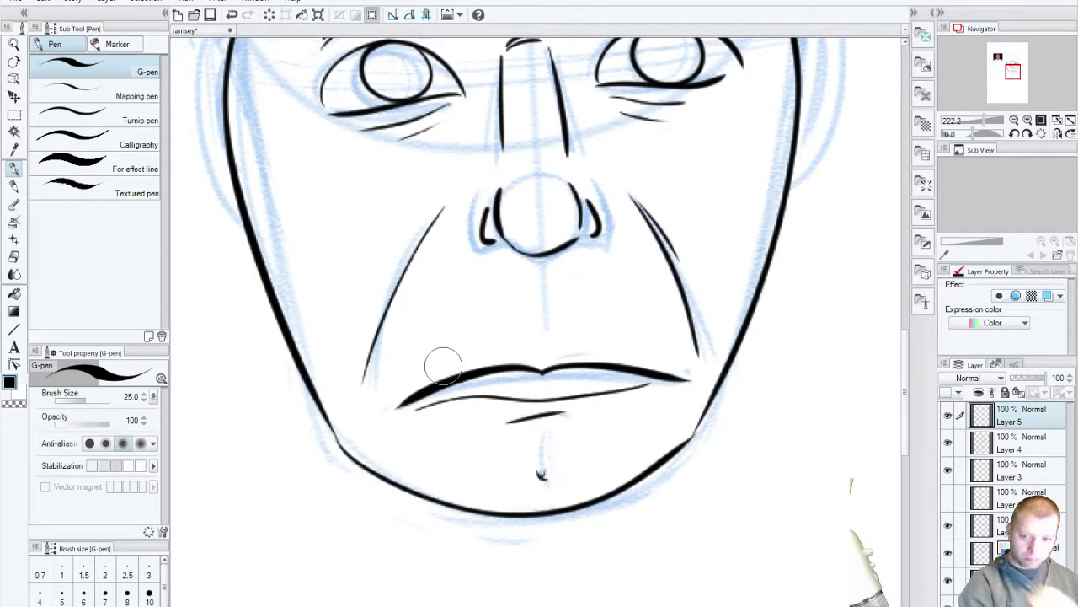
pyautogui.moveTo(542, 462); pyautogui.dragTo(544, 474)
pyautogui.hotkey('ctrl', 'z')
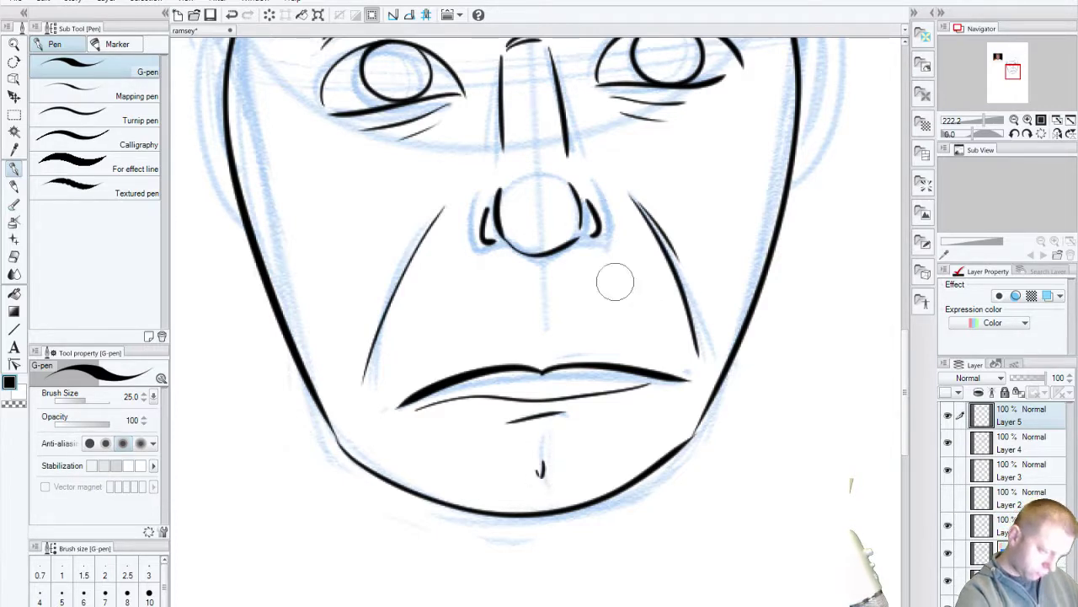
pyautogui.moveTo(615, 282); pyautogui.dragTo(475, 408)
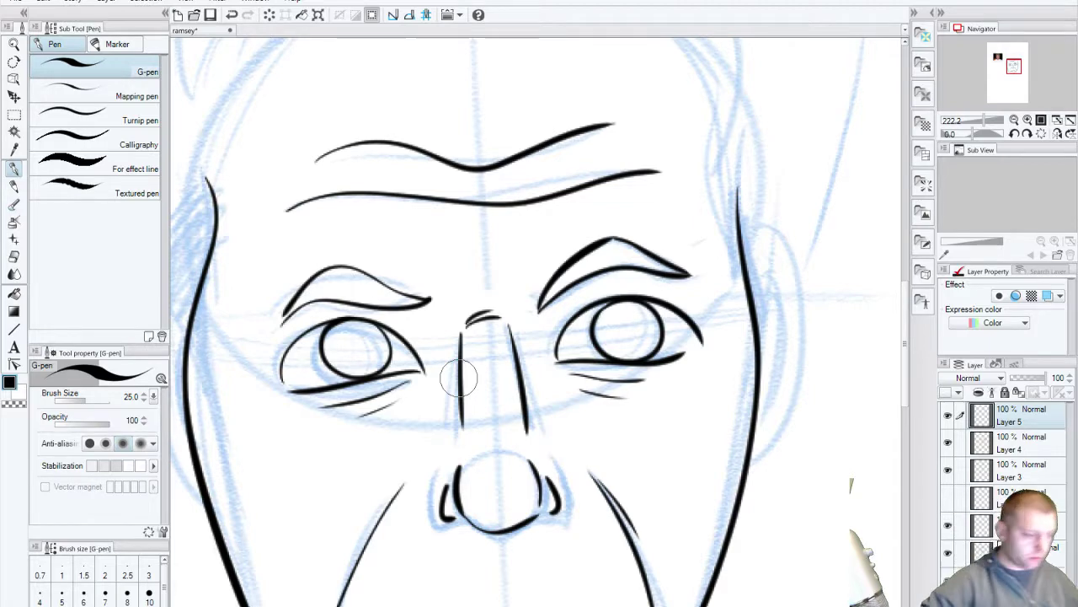
# Step: Check Layers 4 and 3 by toggling their visibility, then select Layer 3
pyautogui.click(11, 3)
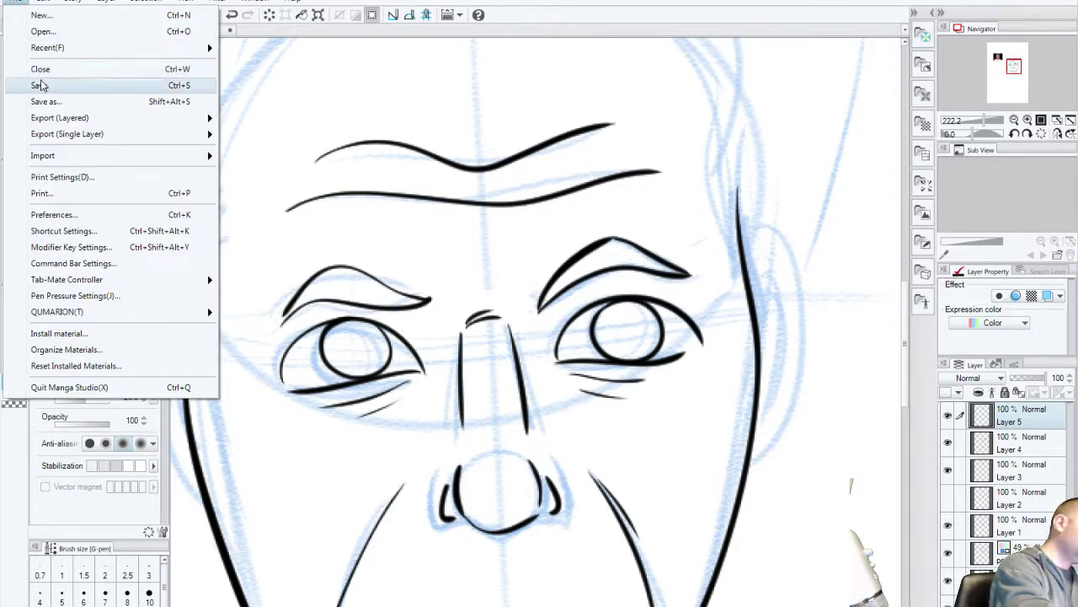
pyautogui.click(97, 206)
pyautogui.moveTo(681, 571)
pyautogui.mouseDown()
pyautogui.moveTo(647, 496)
pyautogui.moveTo(724, 489)
pyautogui.moveTo(700, 528)
pyautogui.moveTo(691, 578)
pyautogui.mouseUp()
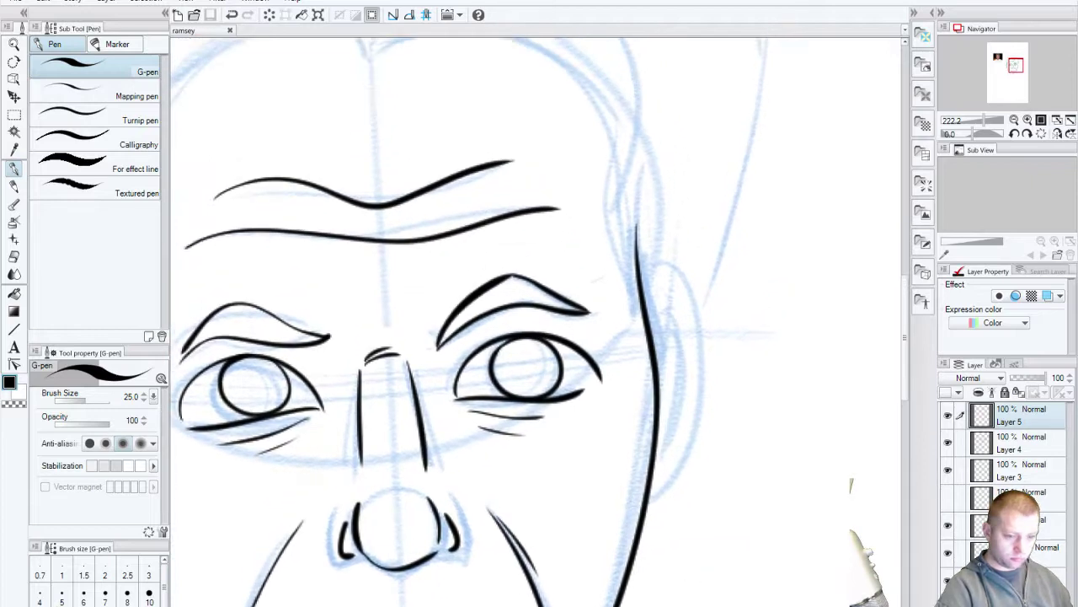
pyautogui.click(949, 443)
pyautogui.click(949, 444)
pyautogui.click(948, 474)
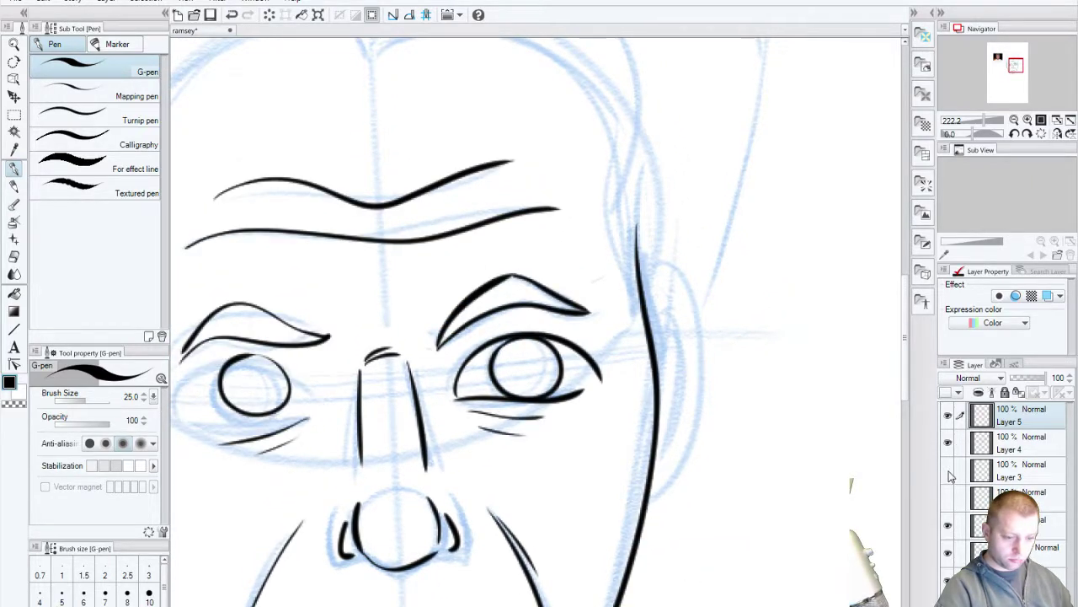
pyautogui.click(949, 474)
pyautogui.click(1008, 477)
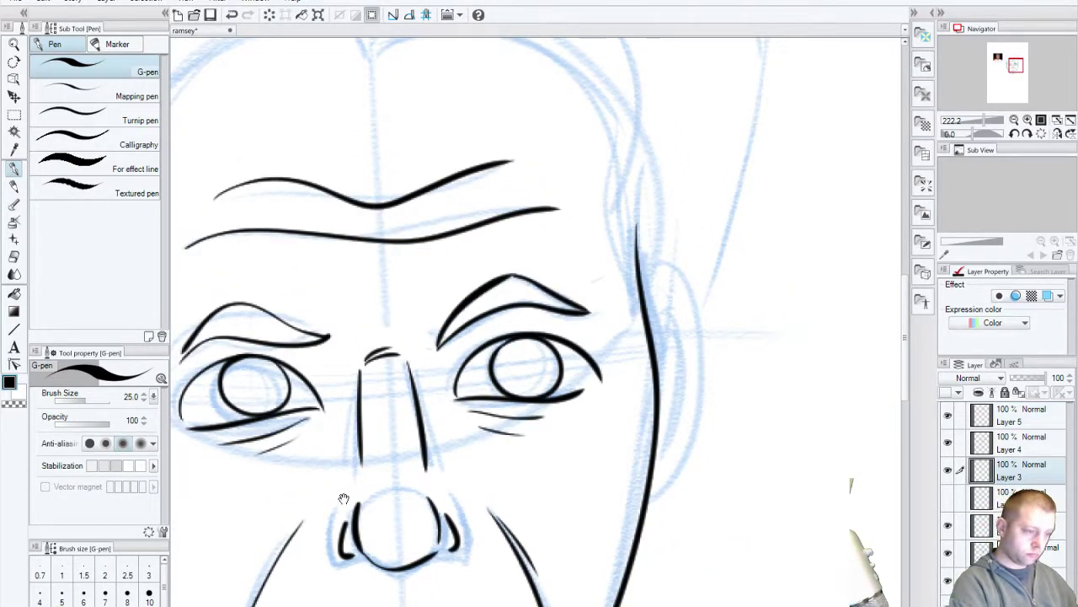
# Step: Ink the right ear's outer curve plus a short stroke at its lower edge
pyautogui.moveTo(344, 499); pyautogui.dragTo(280, 427)
pyautogui.moveTo(581, 220)
pyautogui.mouseDown()
pyautogui.moveTo(621, 228)
pyautogui.moveTo(587, 438)
pyautogui.mouseUp()
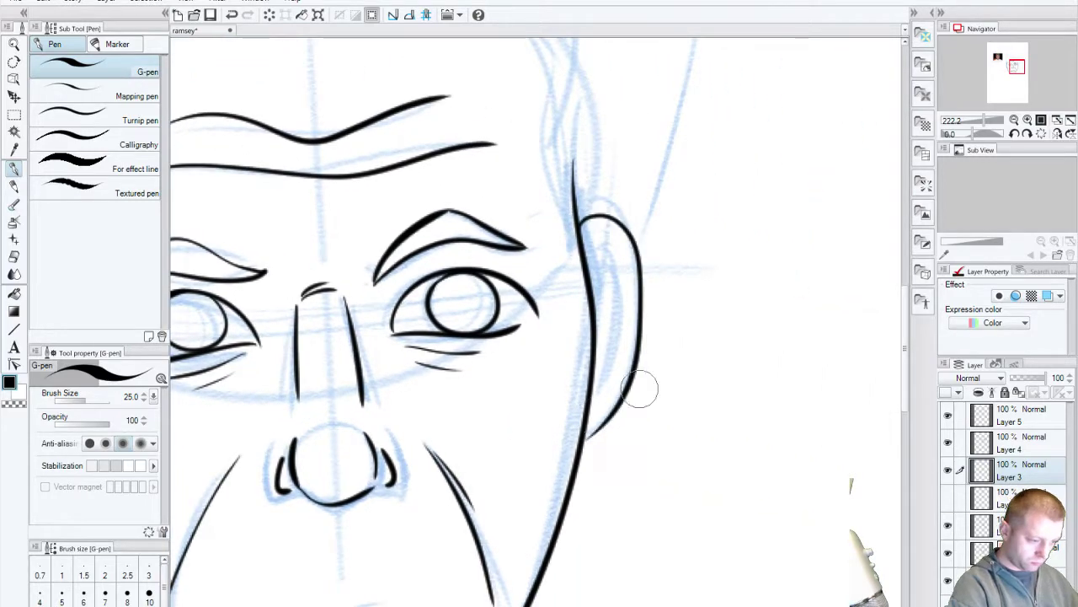
pyautogui.moveTo(591, 290)
pyautogui.mouseDown()
pyautogui.moveTo(611, 274)
pyautogui.moveTo(610, 361)
pyautogui.moveTo(598, 337)
pyautogui.mouseUp()
pyautogui.hotkey('ctrl', 'z')
pyautogui.hotkey('ctrl', 'z')
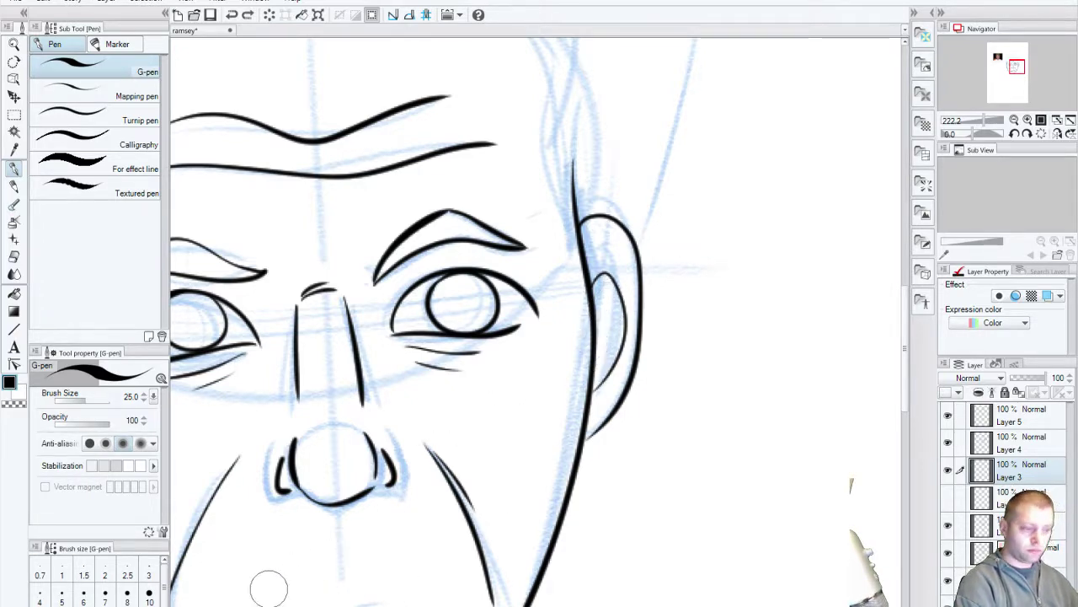
pyautogui.moveTo(608, 352); pyautogui.dragTo(581, 389)
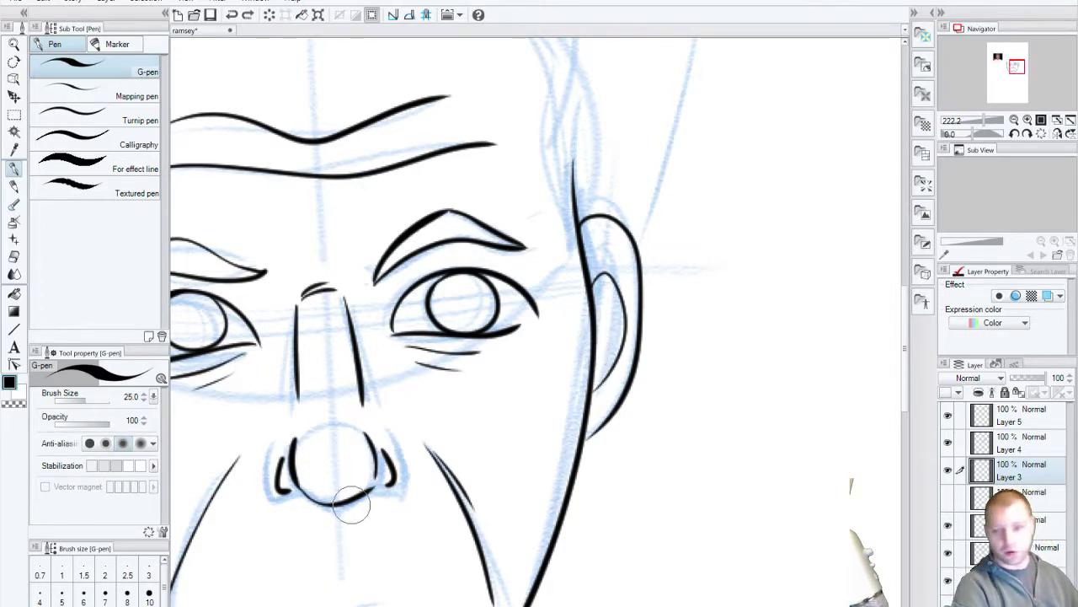
# Step: Ink the left ear's outer and inner curves
pyautogui.moveTo(321, 543)
pyautogui.mouseDown()
pyautogui.moveTo(559, 489)
pyautogui.moveTo(627, 505)
pyautogui.mouseUp()
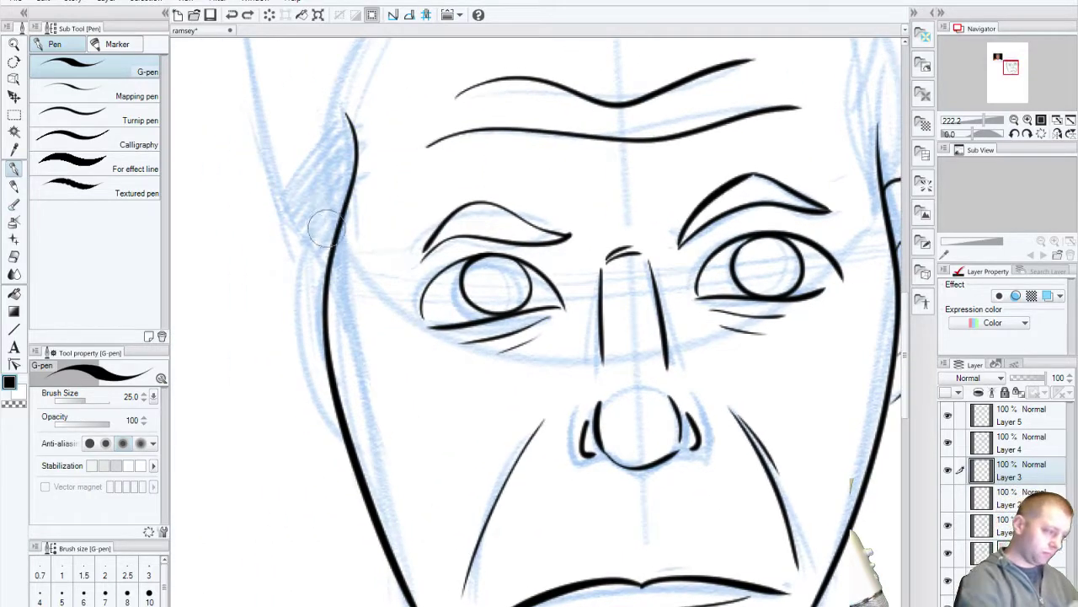
pyautogui.moveTo(333, 240)
pyautogui.mouseDown()
pyautogui.moveTo(273, 283)
pyautogui.moveTo(329, 423)
pyautogui.mouseUp()
pyautogui.hotkey('ctrl', 'z')
pyautogui.moveTo(330, 242)
pyautogui.mouseDown()
pyautogui.moveTo(301, 392)
pyautogui.moveTo(326, 426)
pyautogui.mouseUp()
pyautogui.moveTo(321, 291); pyautogui.dragTo(328, 384)
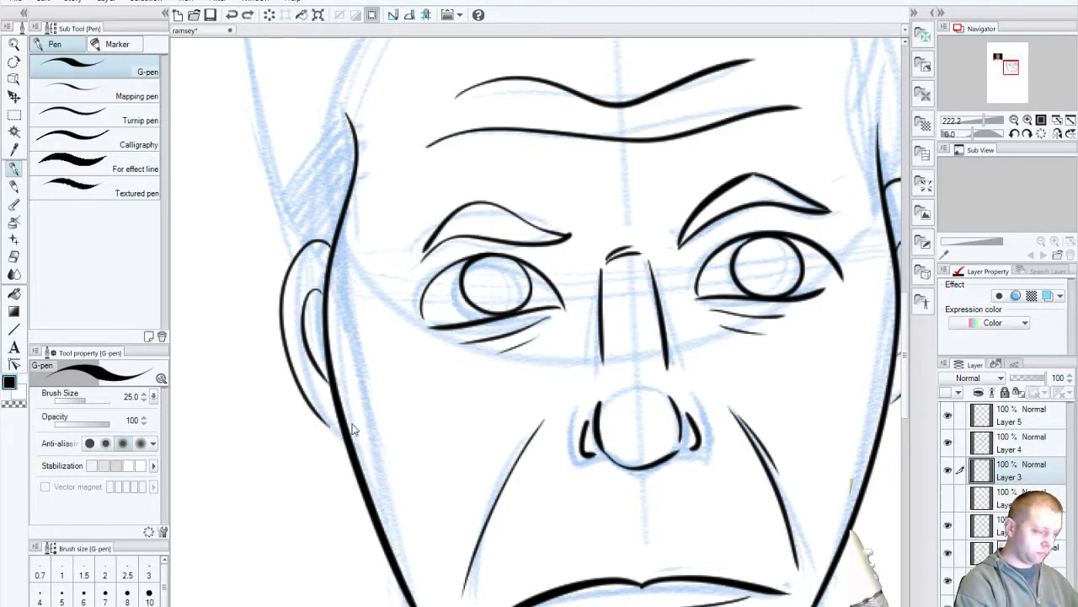
pyautogui.moveTo(513, 300); pyautogui.dragTo(425, 445)
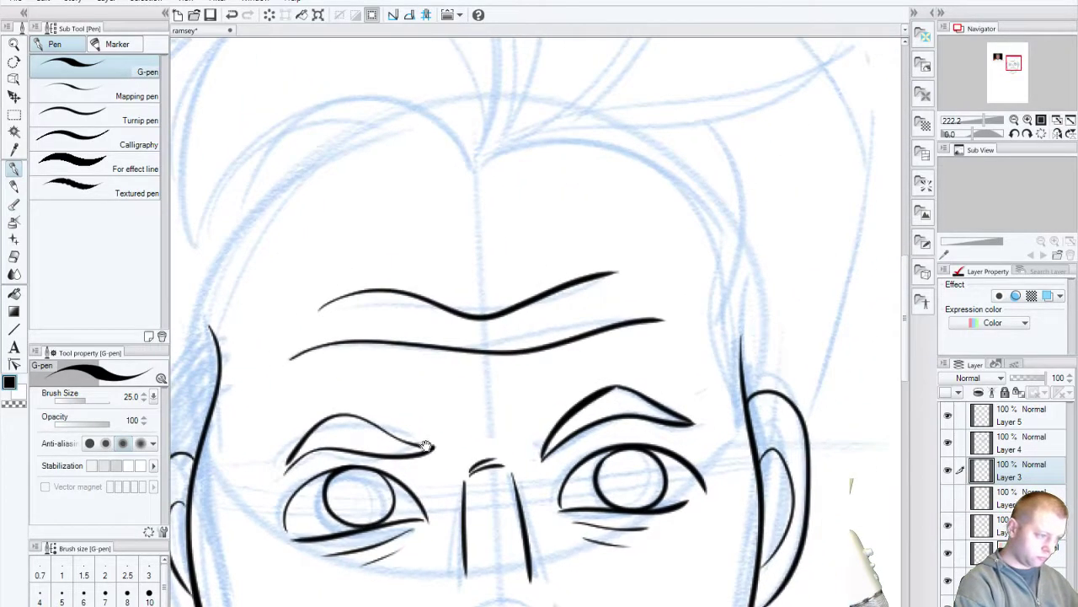
pyautogui.click(1033, 421)
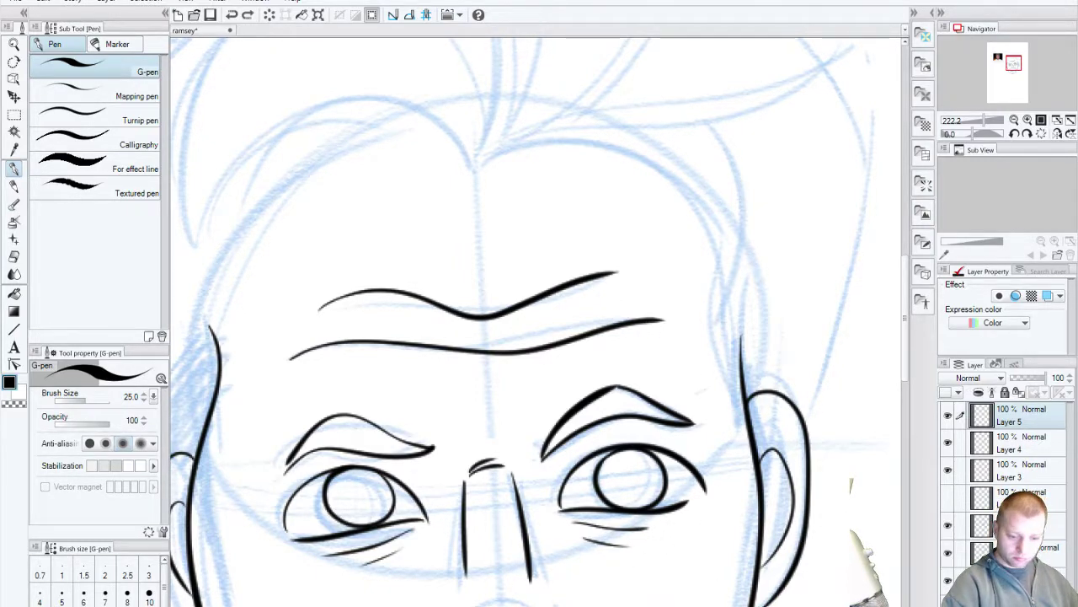
# Step: Draw the first crescent hair spike and the inner edge of the second spike
pyautogui.moveTo(455, 336)
pyautogui.mouseDown()
pyautogui.moveTo(457, 528)
pyautogui.moveTo(443, 590)
pyautogui.mouseUp()
pyautogui.moveTo(394, 157)
pyautogui.mouseDown()
pyautogui.moveTo(462, 390)
pyautogui.moveTo(449, 425)
pyautogui.mouseUp()
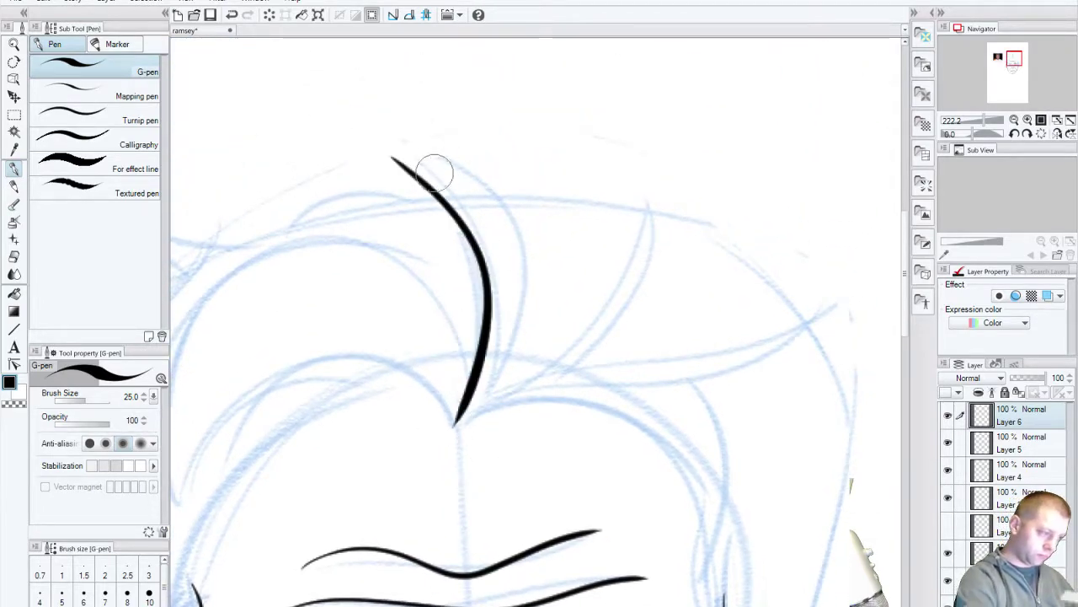
pyautogui.hotkey('ctrl', 'z')
pyautogui.moveTo(390, 154)
pyautogui.mouseDown()
pyautogui.moveTo(444, 425)
pyautogui.moveTo(440, 161)
pyautogui.moveTo(455, 422)
pyautogui.mouseUp()
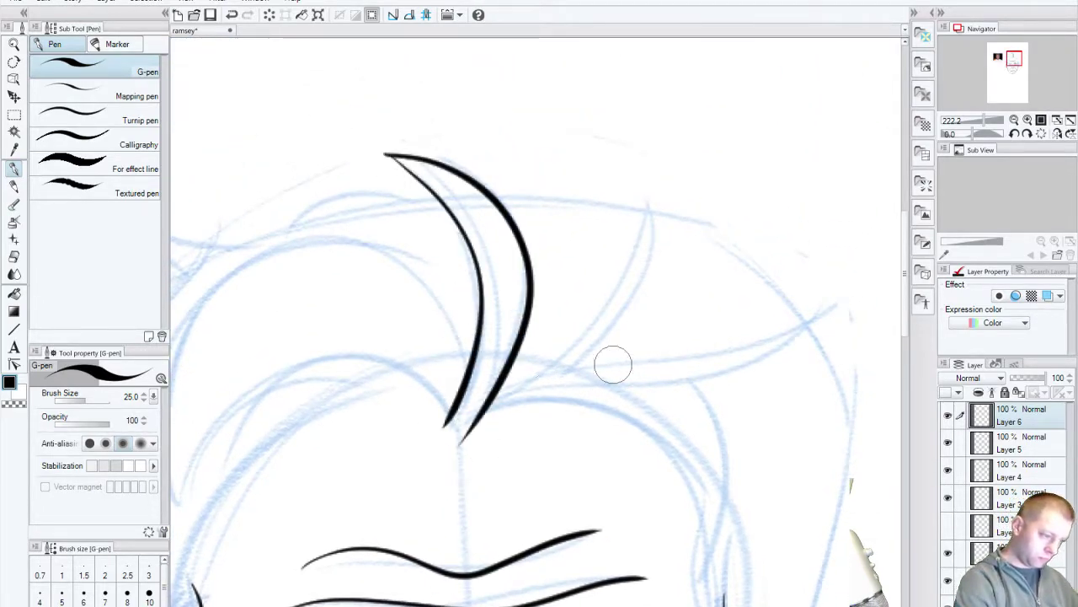
pyautogui.moveTo(643, 185); pyautogui.dragTo(466, 436)
pyautogui.moveTo(644, 187); pyautogui.dragTo(495, 427)
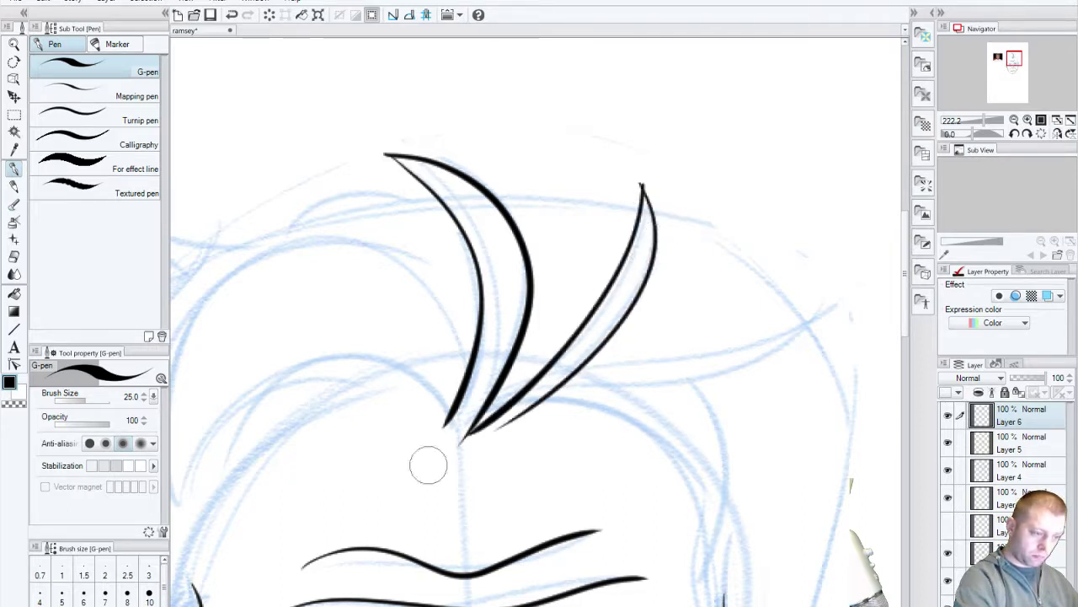
pyautogui.hotkey('ctrl', 'z')
pyautogui.moveTo(642, 184); pyautogui.dragTo(560, 401)
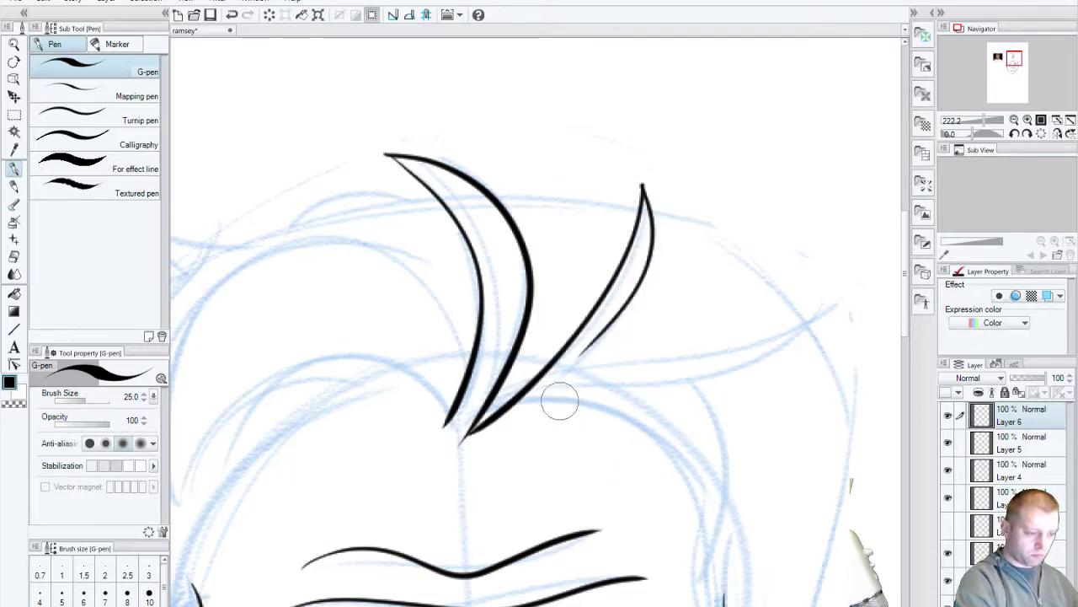
pyautogui.hotkey('ctrl', 'z')
pyautogui.moveTo(642, 186)
pyautogui.mouseDown()
pyautogui.moveTo(554, 384)
pyautogui.moveTo(741, 303)
pyautogui.moveTo(531, 411)
pyautogui.mouseUp()
pyautogui.hotkey('ctrl', 'z')
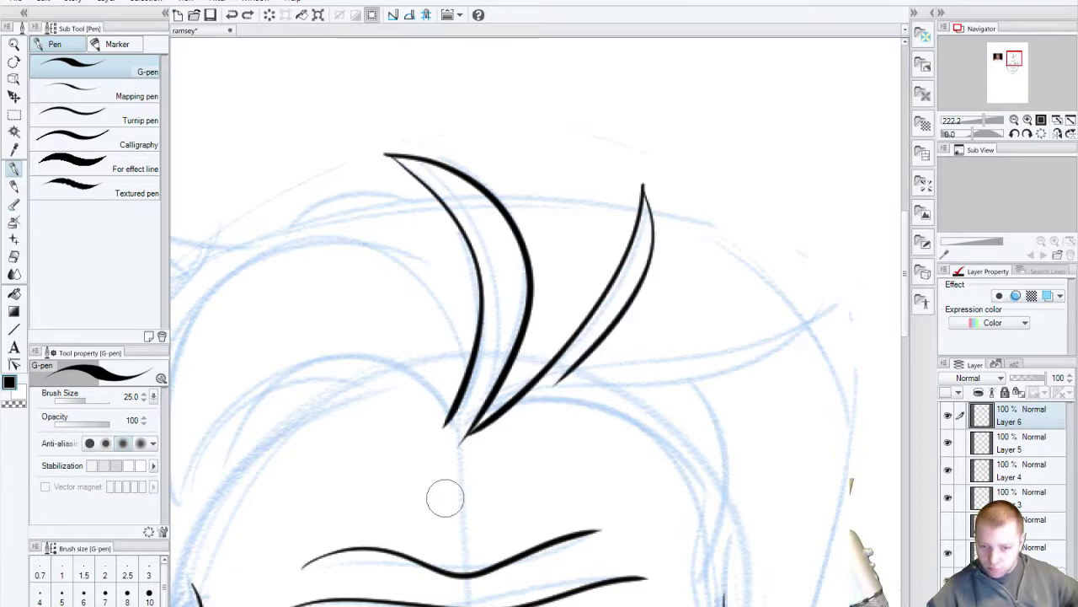
# Step: Thicken the right edge of the second hair spike
pyautogui.moveTo(517, 546); pyautogui.dragTo(603, 452)
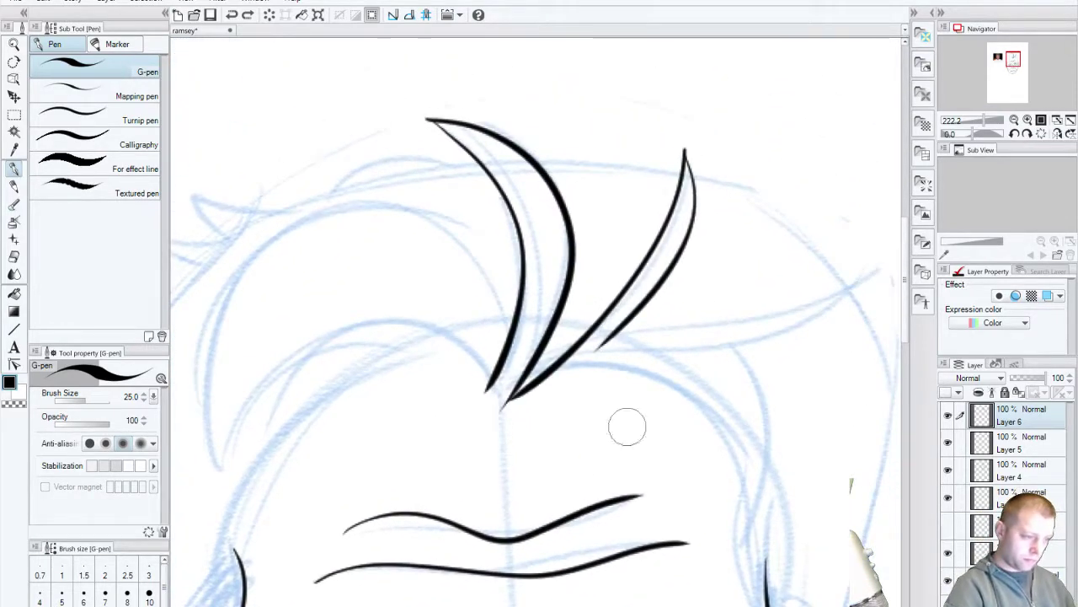
pyautogui.moveTo(684, 151); pyautogui.dragTo(579, 357)
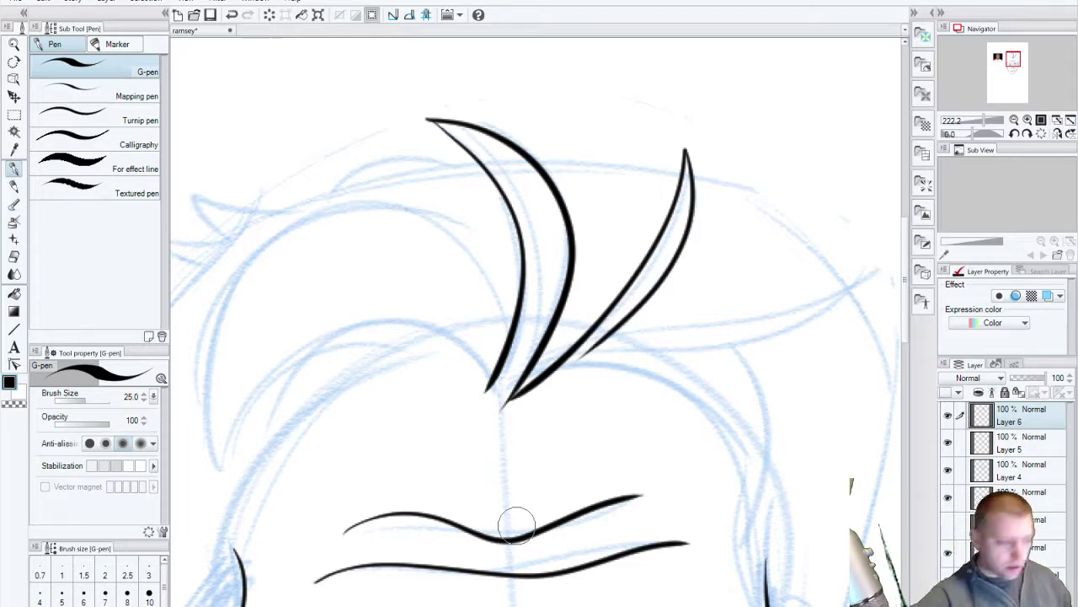
pyautogui.moveTo(554, 517); pyautogui.dragTo(679, 266)
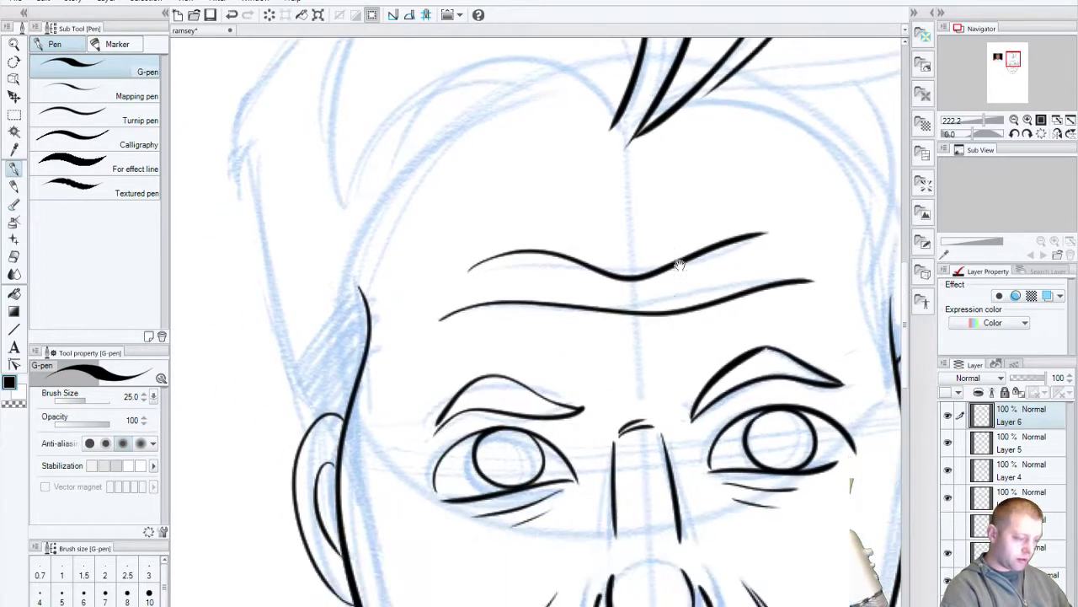
pyautogui.moveTo(647, 524); pyautogui.dragTo(521, 423)
pyautogui.scroll(-2, 659, 408)
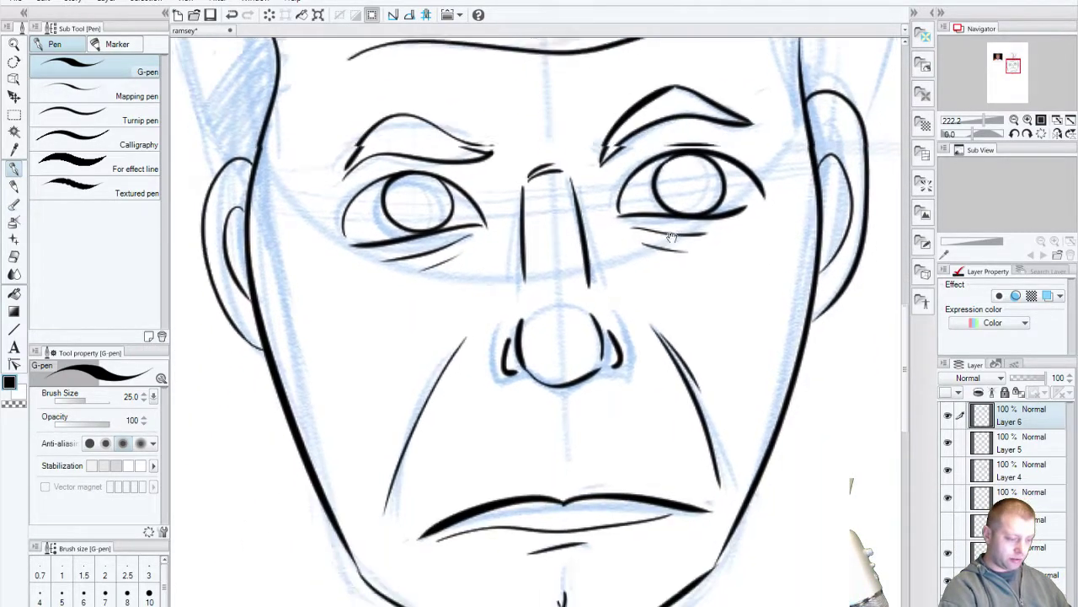
pyautogui.scroll(2, 539, 337)
pyautogui.scroll(3, 516, 514)
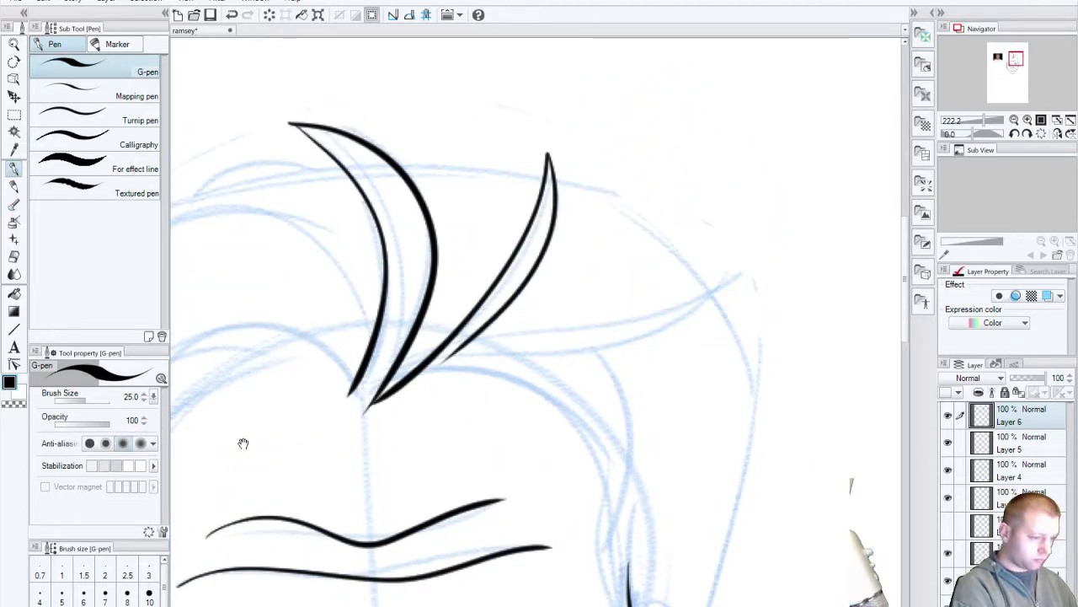
# Step: Draw a long strand sweeping right, closed into a pointed leaf shape
pyautogui.moveTo(241, 440); pyautogui.dragTo(661, 543)
pyautogui.moveTo(426, 539)
pyautogui.mouseDown()
pyautogui.moveTo(724, 441)
pyautogui.moveTo(287, 472)
pyautogui.mouseUp()
pyautogui.moveTo(642, 497); pyautogui.dragTo(455, 520)
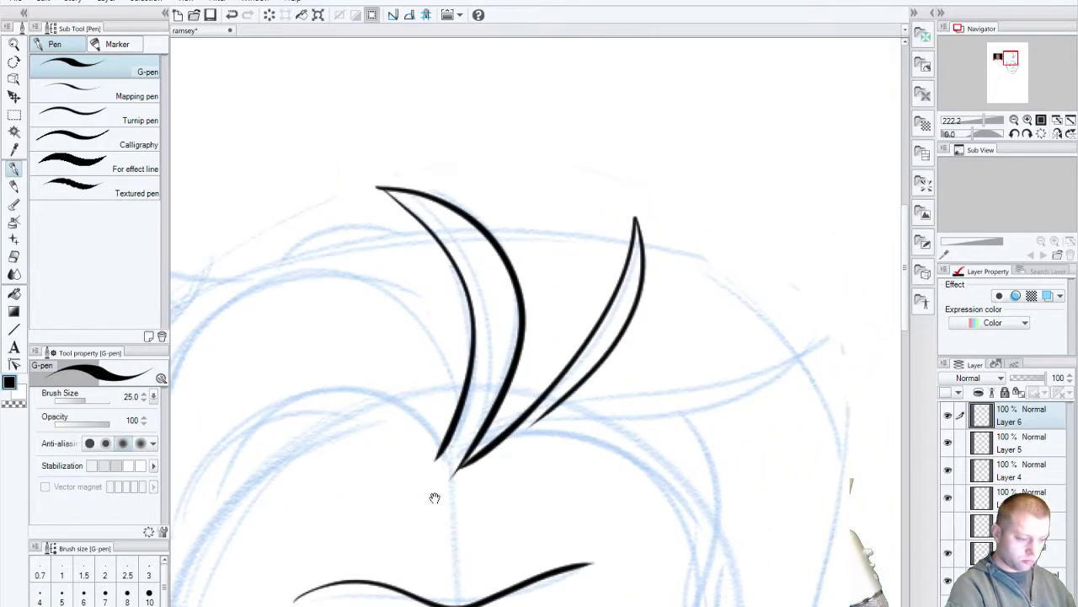
pyautogui.moveTo(490, 466)
pyautogui.mouseDown()
pyautogui.moveTo(775, 348)
pyautogui.moveTo(797, 323)
pyautogui.mouseUp()
pyautogui.hotkey('ctrl', 'z')
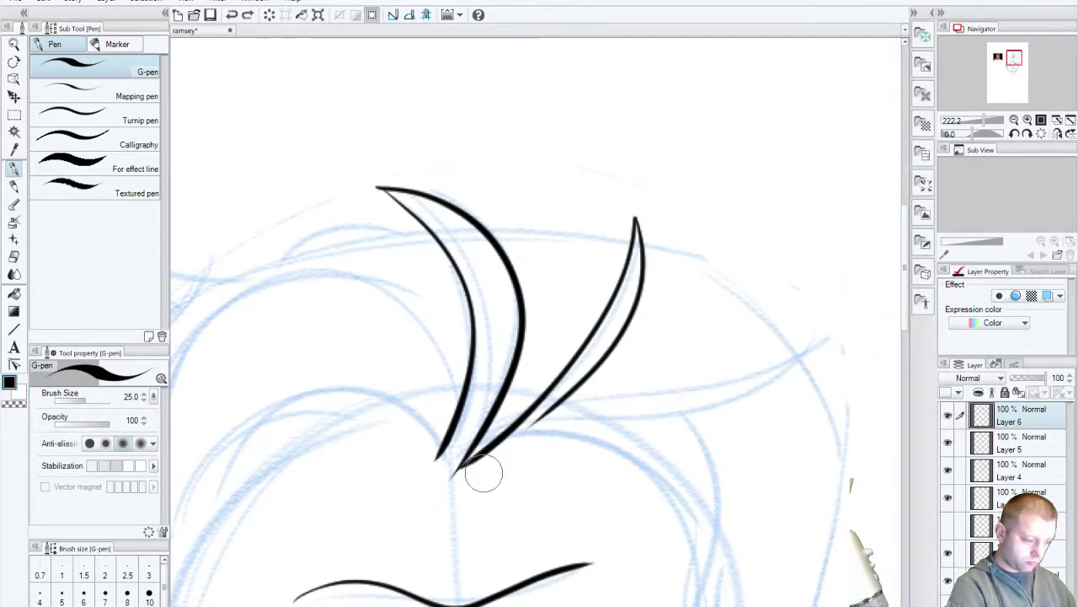
pyautogui.moveTo(481, 475)
pyautogui.mouseDown()
pyautogui.moveTo(573, 412)
pyautogui.moveTo(778, 361)
pyautogui.moveTo(797, 340)
pyautogui.mouseUp()
pyautogui.moveTo(797, 340)
pyautogui.mouseDown()
pyautogui.moveTo(604, 459)
pyautogui.moveTo(505, 479)
pyautogui.mouseUp()
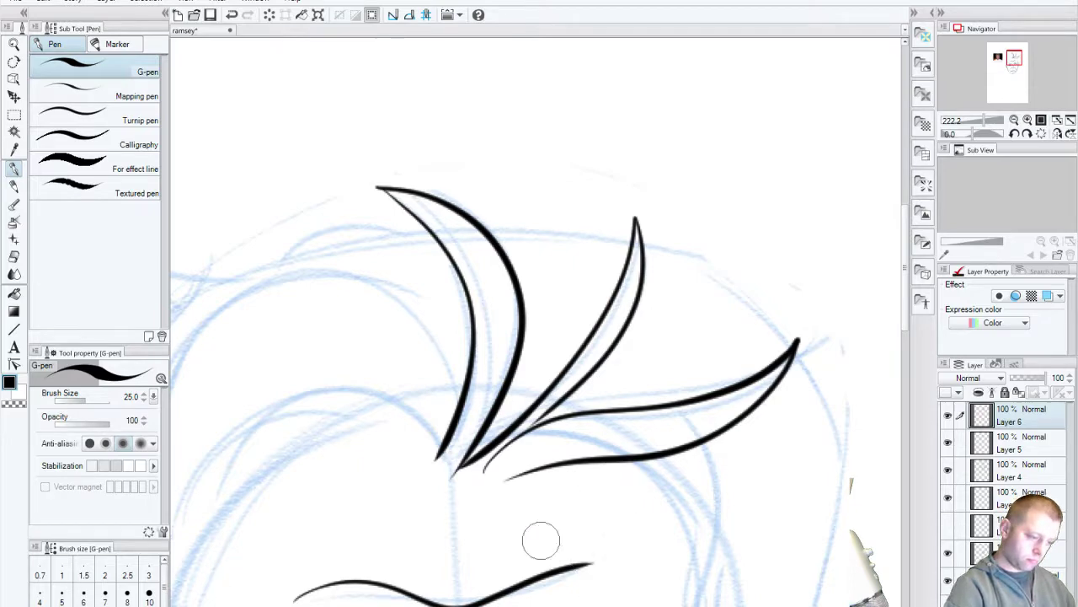
# Step: Try extending the right face outline up toward the hair, then undo it
pyautogui.moveTo(347, 584)
pyautogui.mouseDown()
pyautogui.moveTo(638, 429)
pyautogui.moveTo(375, 526)
pyautogui.moveTo(380, 352)
pyautogui.moveTo(655, 296)
pyautogui.mouseUp()
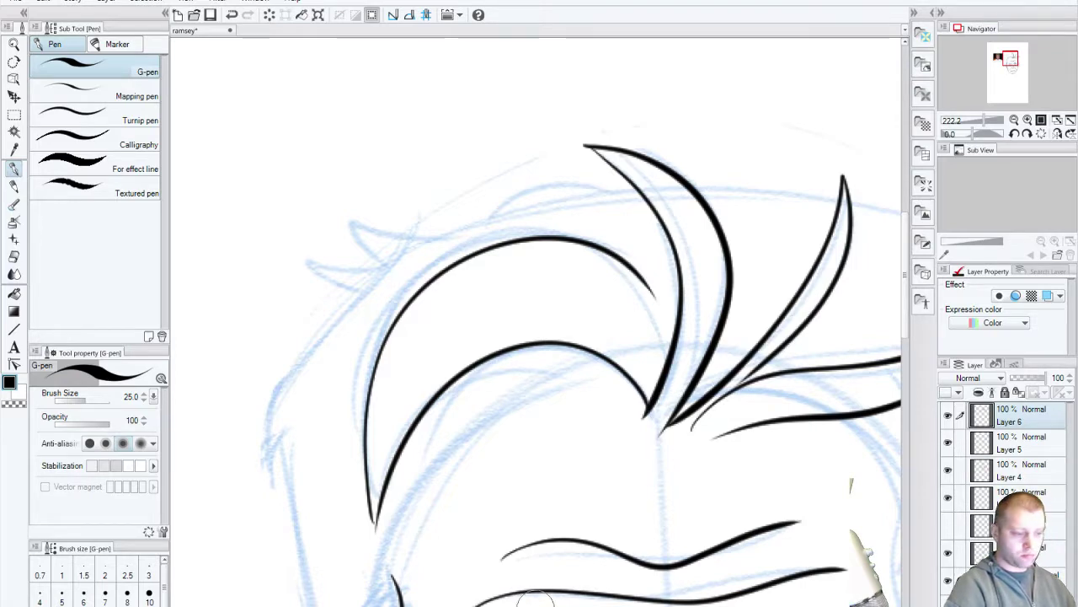
pyautogui.moveTo(542, 597); pyautogui.dragTo(564, 441)
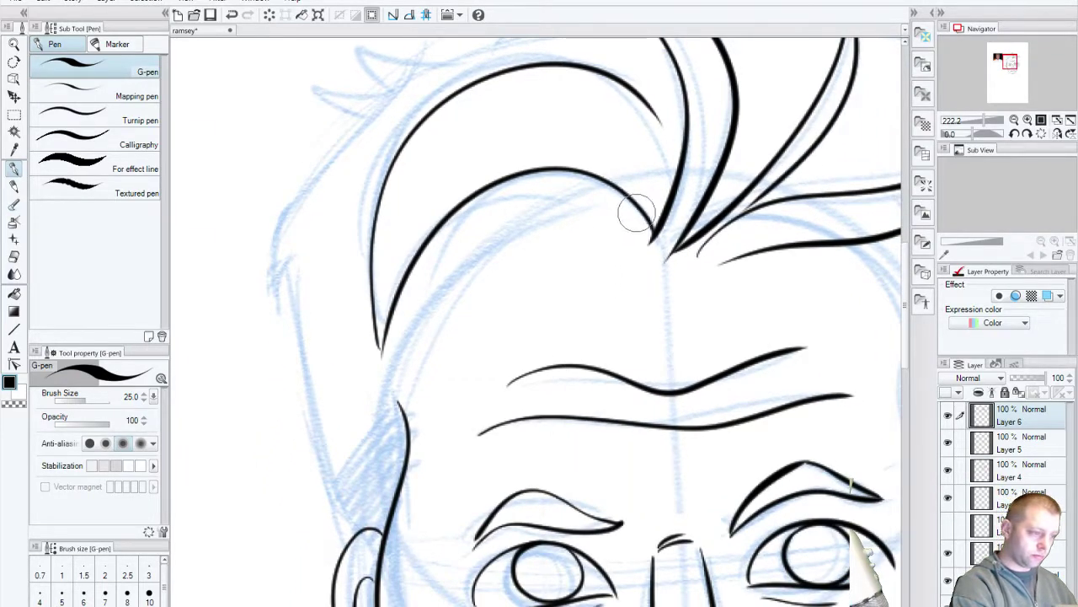
pyautogui.moveTo(620, 570)
pyautogui.mouseDown()
pyautogui.moveTo(449, 494)
pyautogui.moveTo(335, 477)
pyautogui.mouseUp()
pyautogui.moveTo(595, 153); pyautogui.dragTo(651, 318)
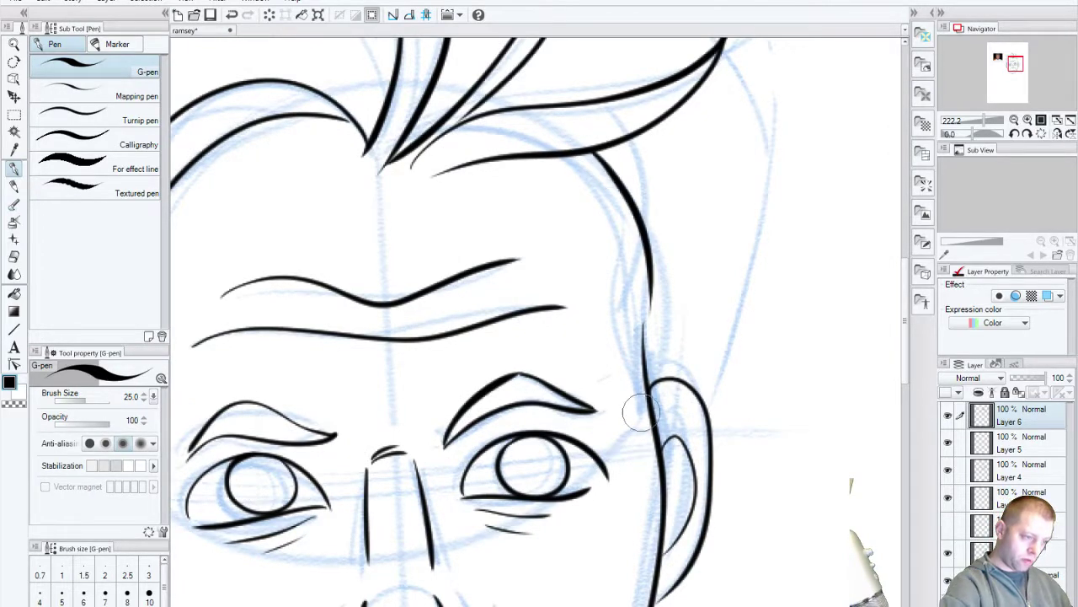
pyautogui.hotkey('ctrl', 'z')
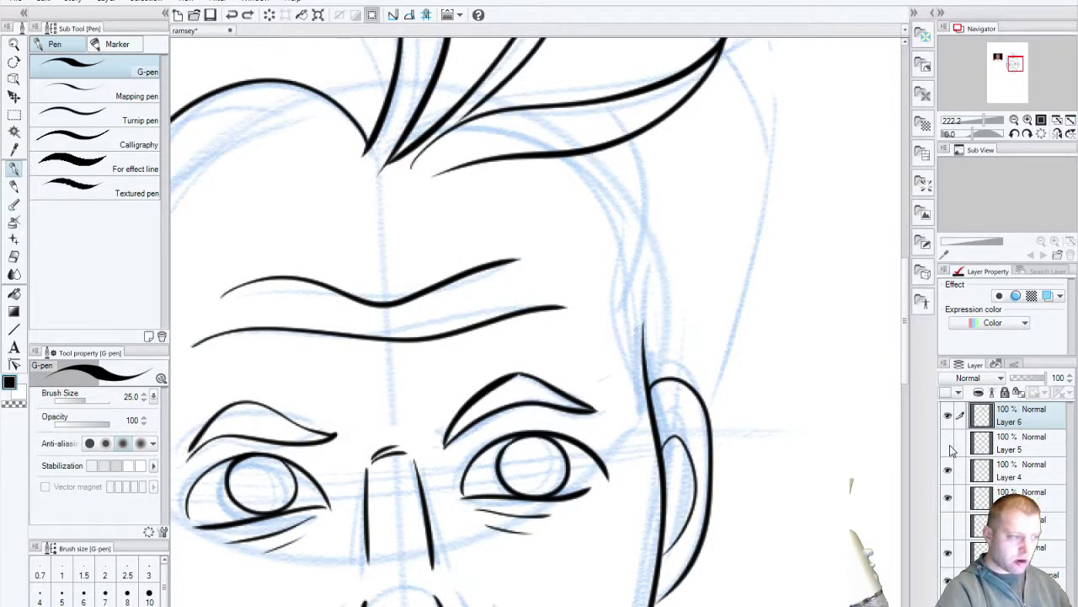
pyautogui.moveTo(417, 519); pyautogui.dragTo(623, 551)
# Step: On Layer 5, ink the left face outline between hairline and jaw
pyautogui.click(948, 443)
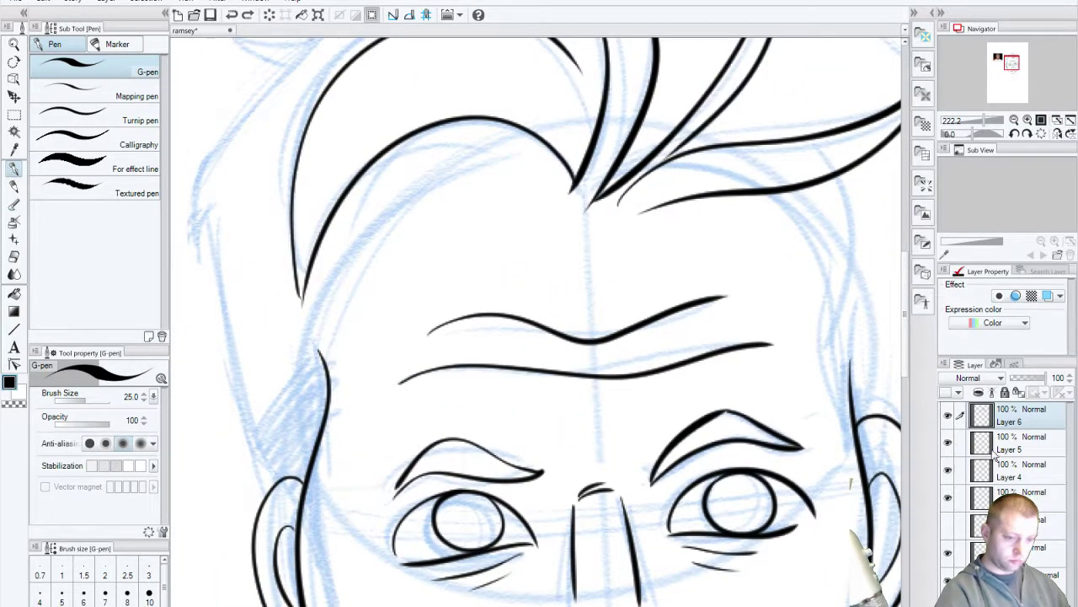
pyautogui.click(1011, 449)
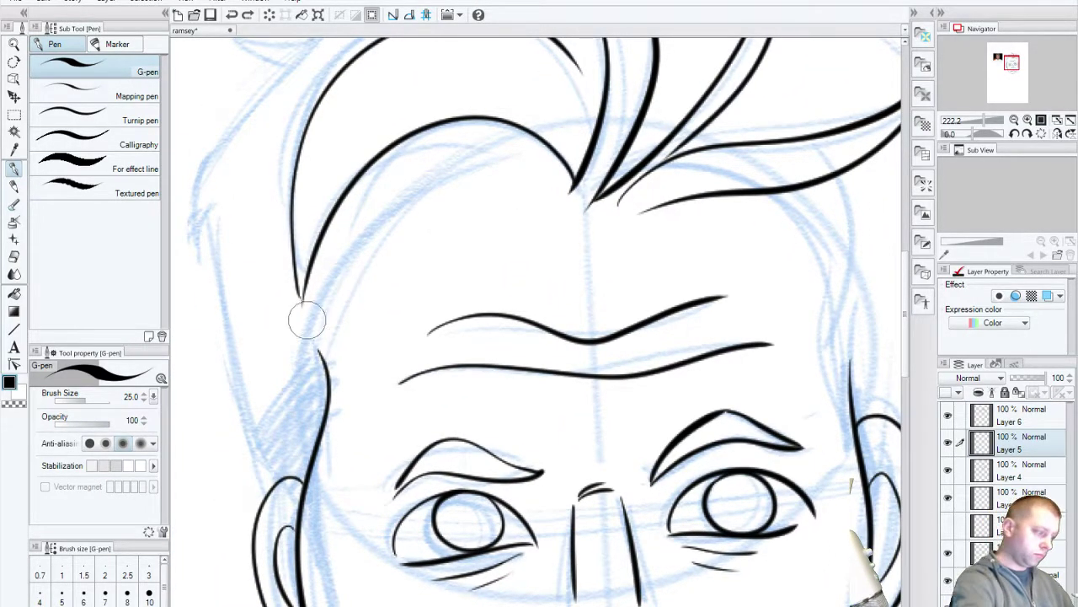
pyautogui.moveTo(323, 360)
pyautogui.mouseDown()
pyautogui.moveTo(298, 306)
pyautogui.moveTo(324, 211)
pyautogui.mouseUp()
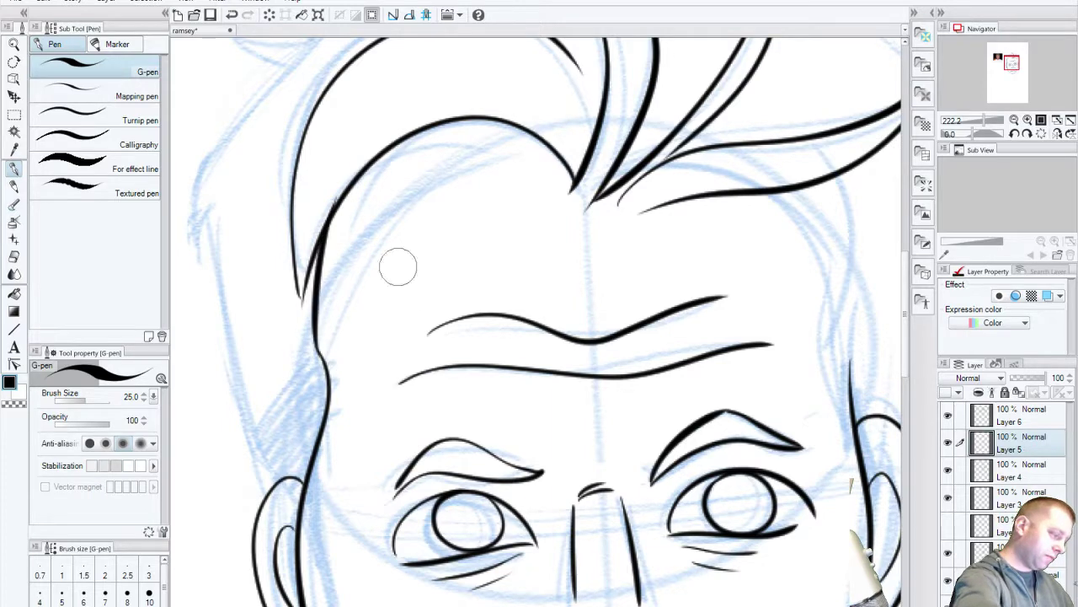
pyautogui.moveTo(630, 566); pyautogui.dragTo(436, 586)
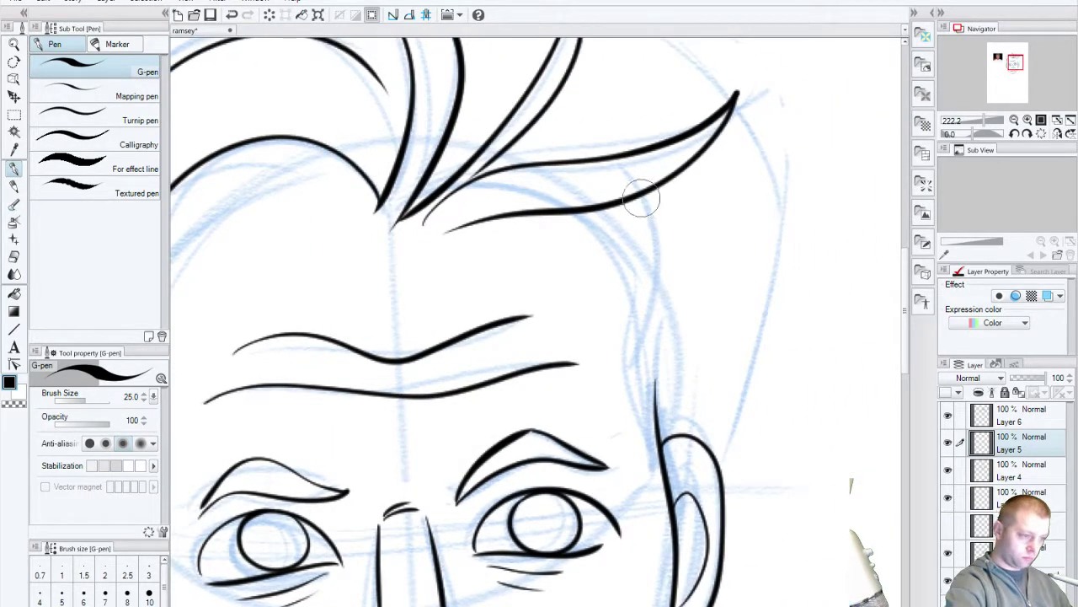
# Step: Ink the right face contour from the hair strand down to the ear
pyautogui.moveTo(641, 198); pyautogui.dragTo(651, 329)
pyautogui.hotkey('ctrl', 'z')
pyautogui.moveTo(639, 185); pyautogui.dragTo(649, 411)
pyautogui.hotkey('ctrl', 'z')
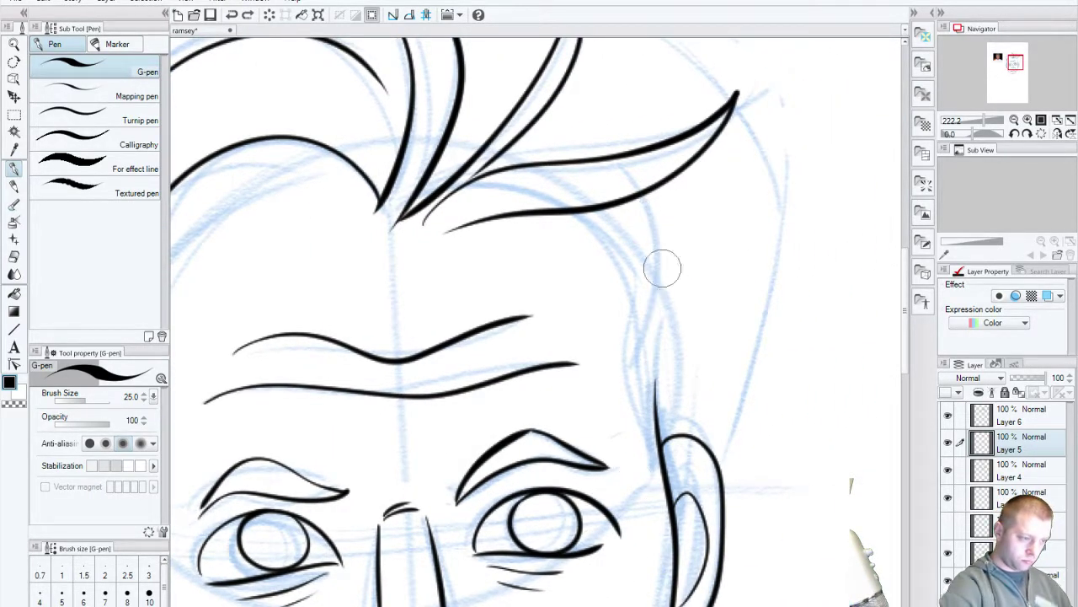
pyautogui.moveTo(641, 197); pyautogui.dragTo(656, 381)
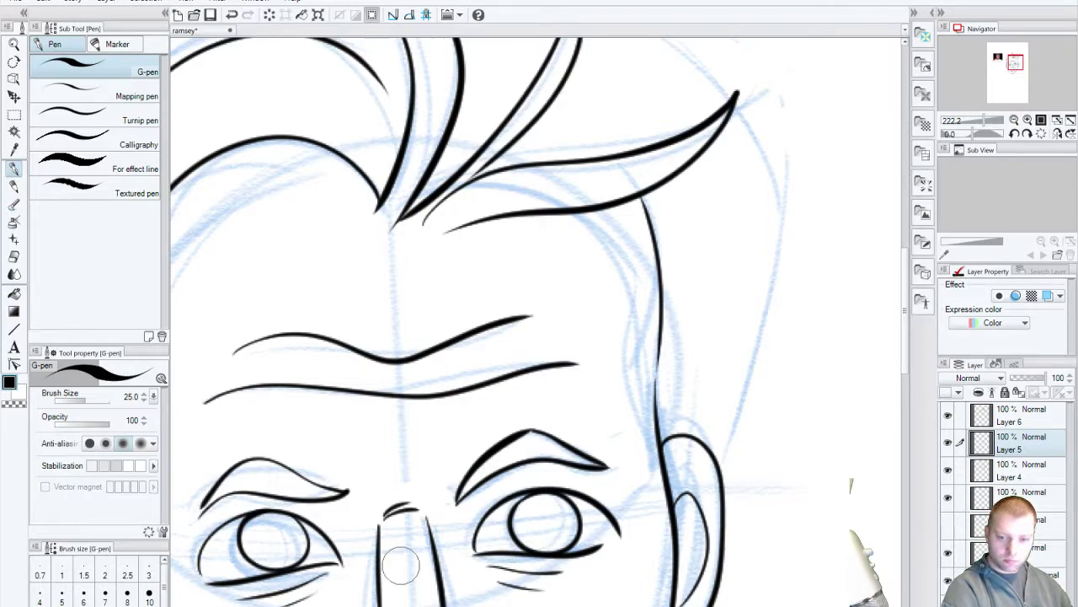
pyautogui.moveTo(399, 572); pyautogui.dragTo(564, 344)
pyautogui.moveTo(645, 410)
pyautogui.mouseDown()
pyautogui.moveTo(608, 536)
pyautogui.moveTo(553, 496)
pyautogui.mouseUp()
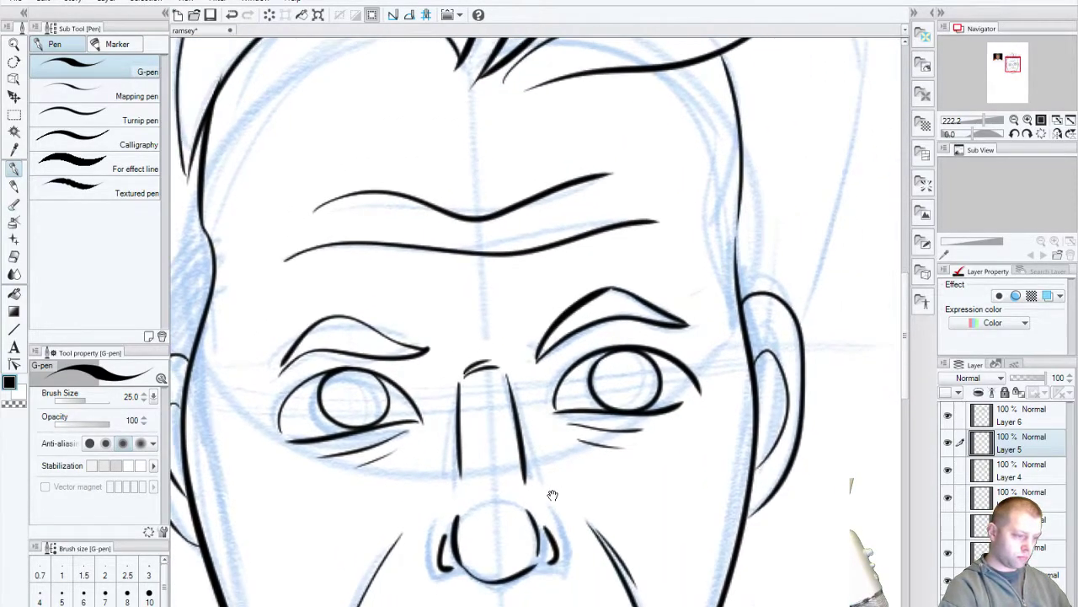
# Step: Toggle each ink layer and the blue sketch off and on to inspect them, then select Layer 4
pyautogui.click(949, 498)
pyautogui.click(948, 505)
pyautogui.click(948, 526)
pyautogui.click(948, 527)
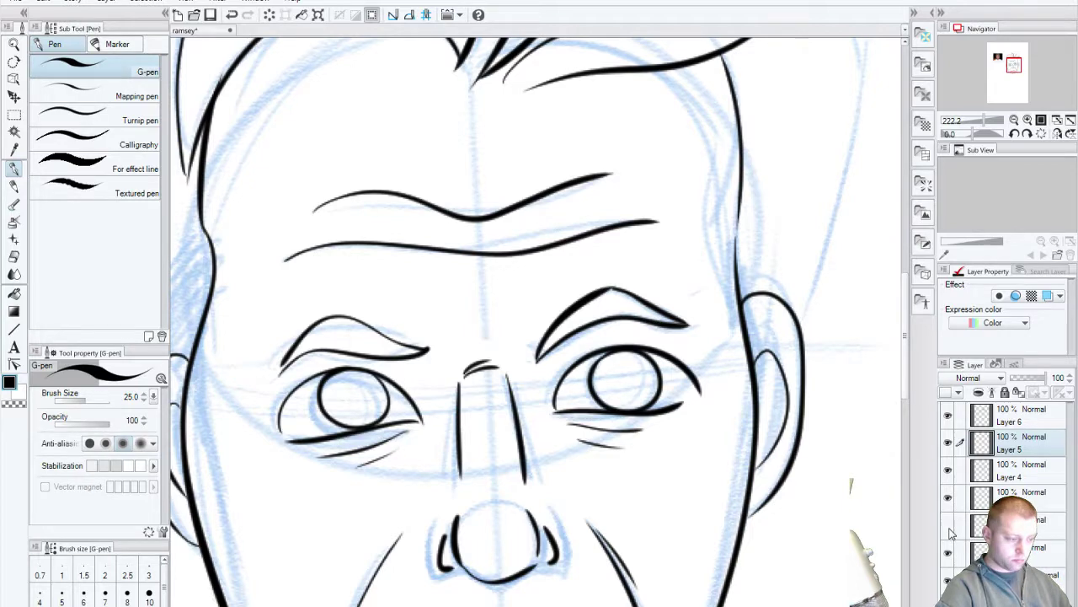
pyautogui.click(950, 553)
pyautogui.click(949, 554)
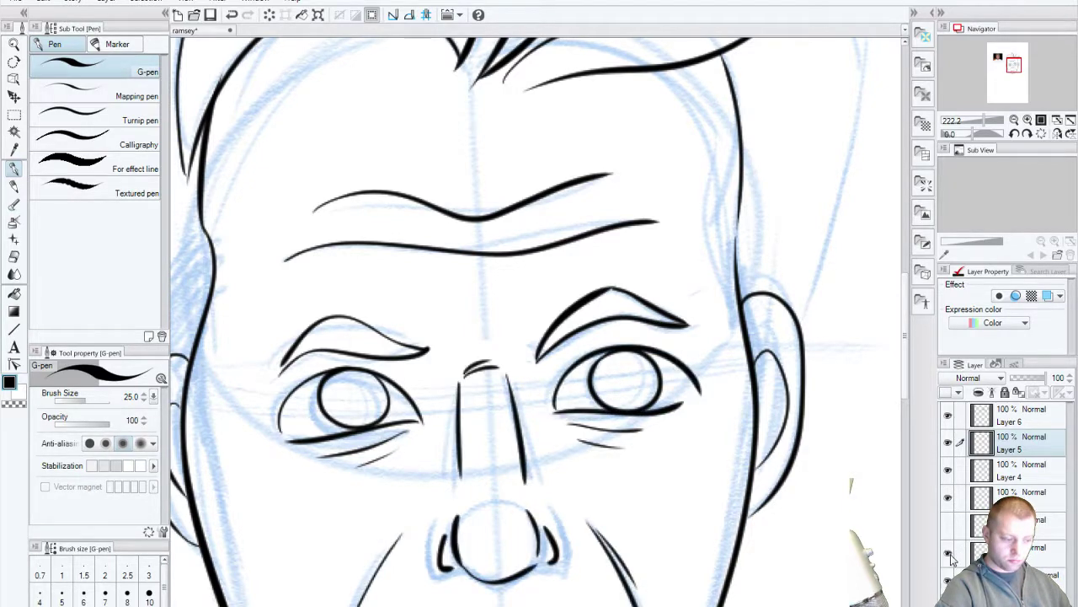
pyautogui.click(949, 581)
pyautogui.click(949, 581)
pyautogui.click(948, 580)
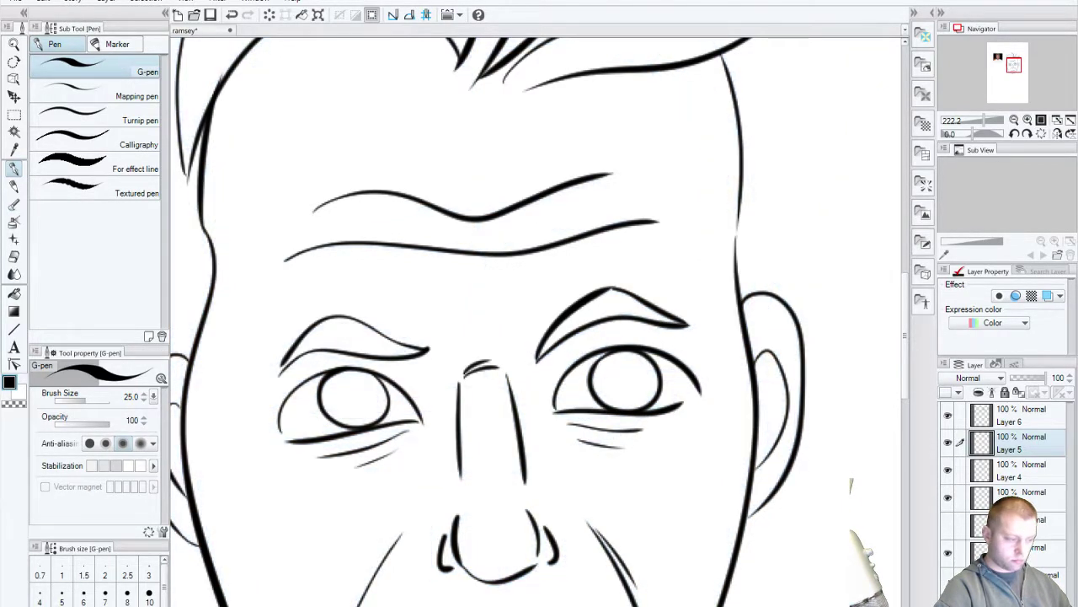
pyautogui.click(948, 581)
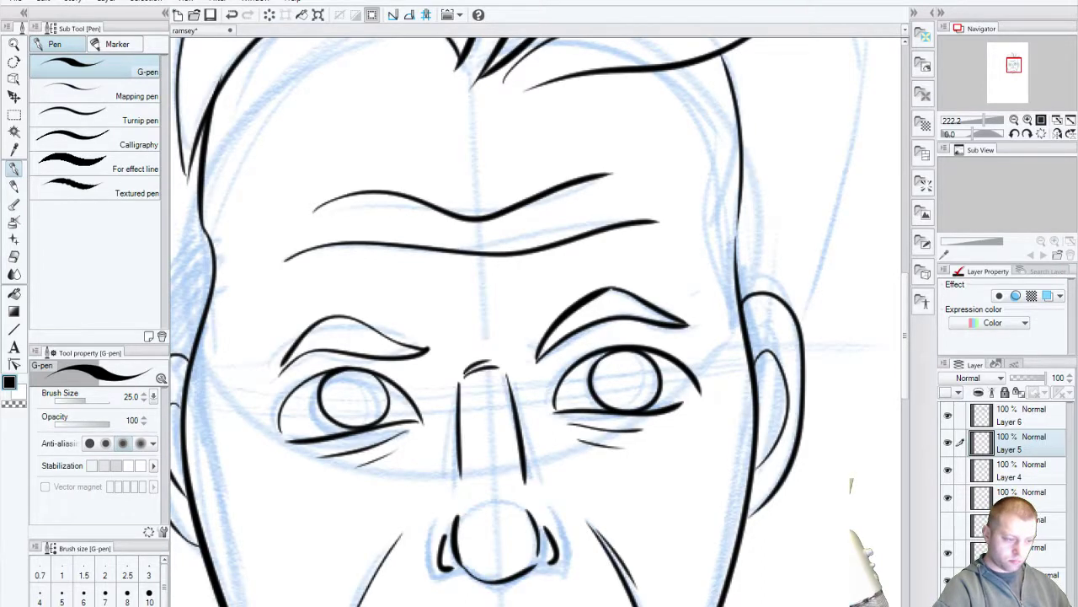
pyautogui.click(949, 499)
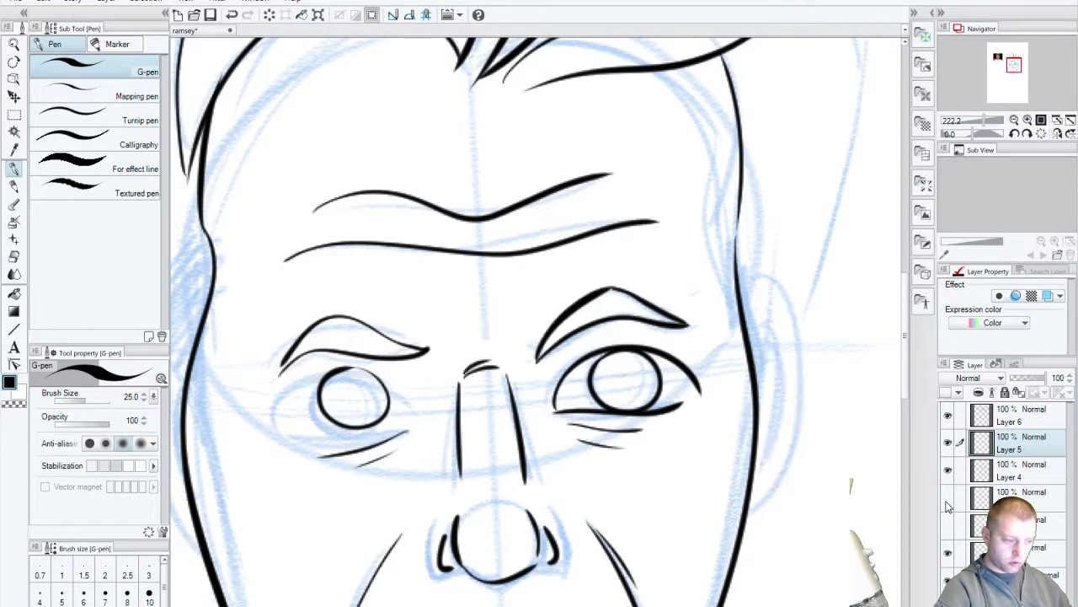
pyautogui.click(948, 498)
pyautogui.click(950, 475)
pyautogui.click(949, 474)
pyautogui.click(988, 478)
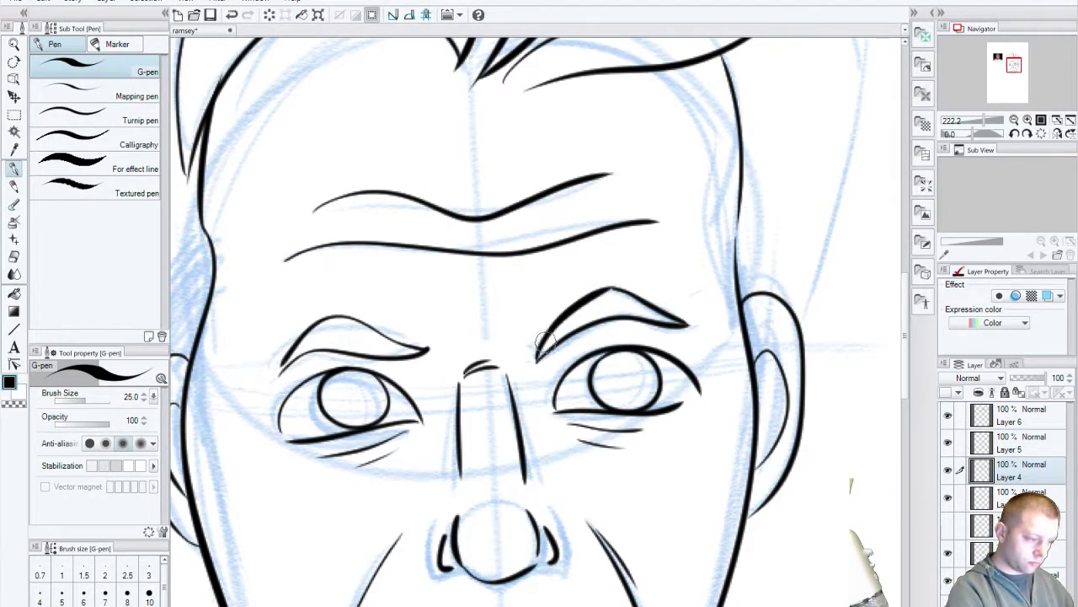
# Step: Replace the old right-eye brow and lid strokes with new curves above the right eye
pyautogui.moveTo(587, 325); pyautogui.dragTo(656, 321)
pyautogui.hotkey('ctrl', 'z')
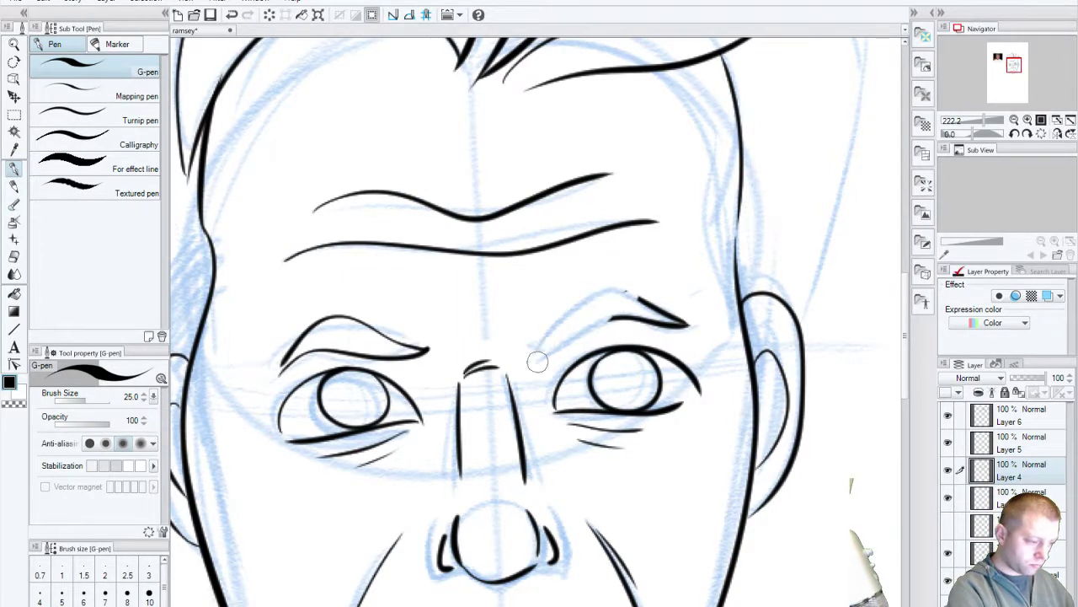
pyautogui.hotkey('ctrl', 'z')
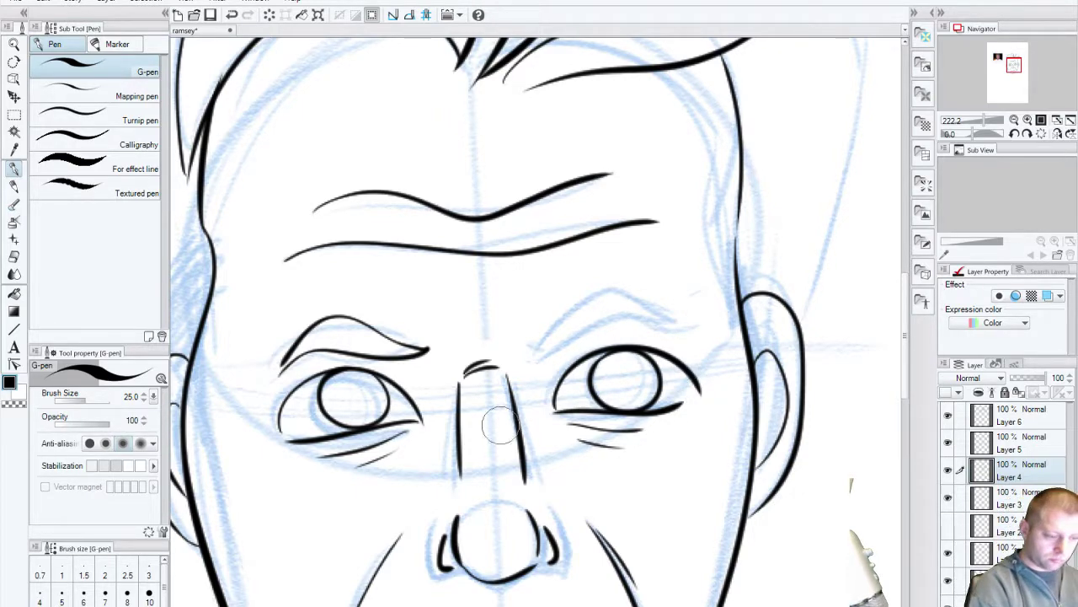
pyautogui.moveTo(536, 355); pyautogui.dragTo(686, 325)
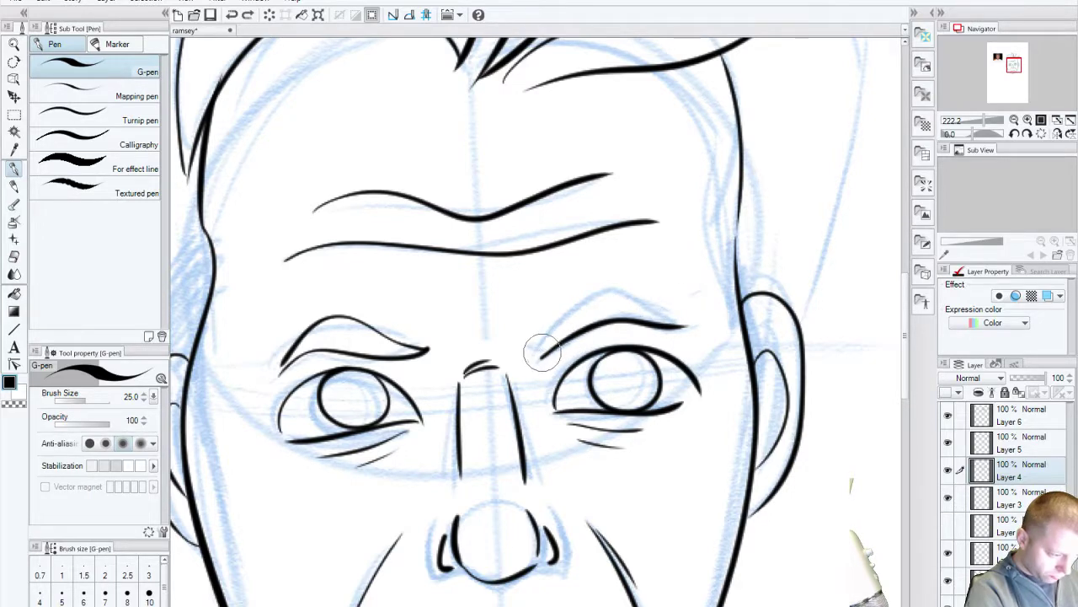
pyautogui.moveTo(542, 354)
pyautogui.mouseDown()
pyautogui.moveTo(555, 325)
pyautogui.moveTo(638, 288)
pyautogui.mouseUp()
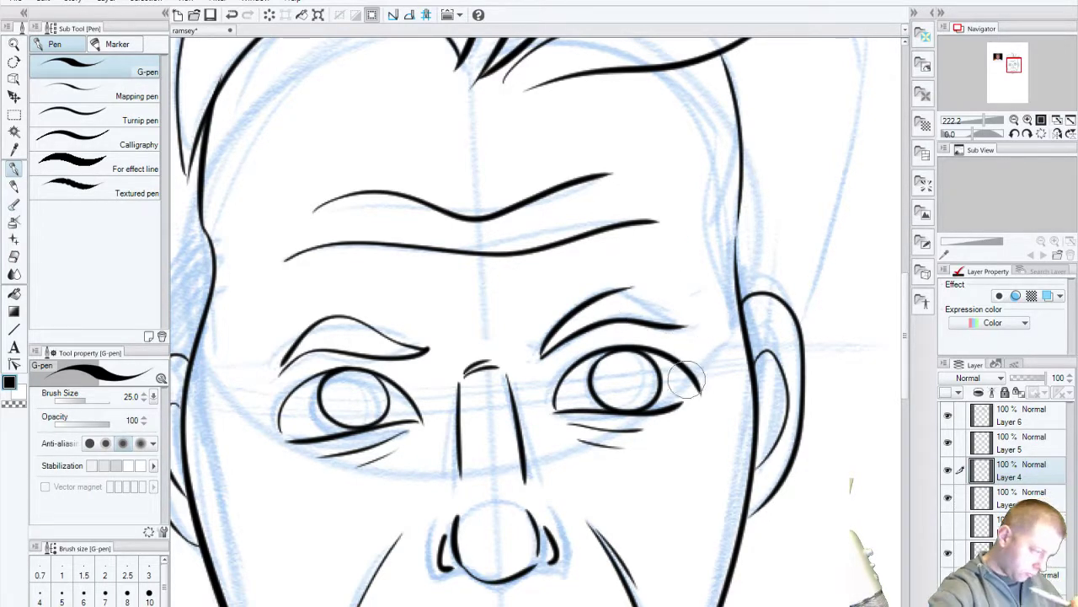
pyautogui.hotkey('ctrl', 'z')
pyautogui.hotkey('ctrl', 'z')
pyautogui.moveTo(539, 358); pyautogui.dragTo(672, 330)
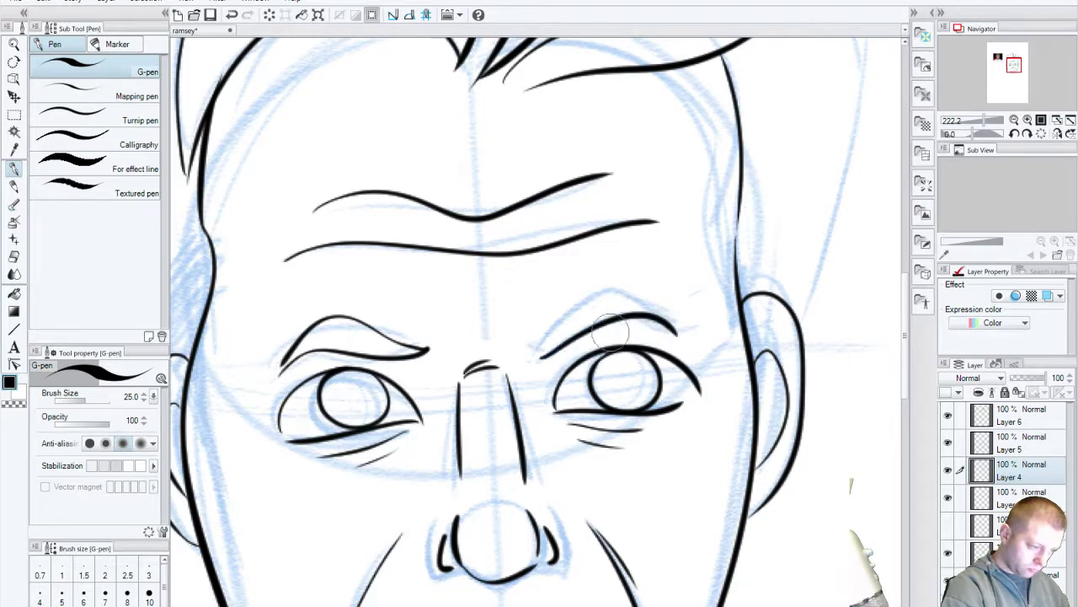
pyautogui.moveTo(546, 352); pyautogui.dragTo(678, 336)
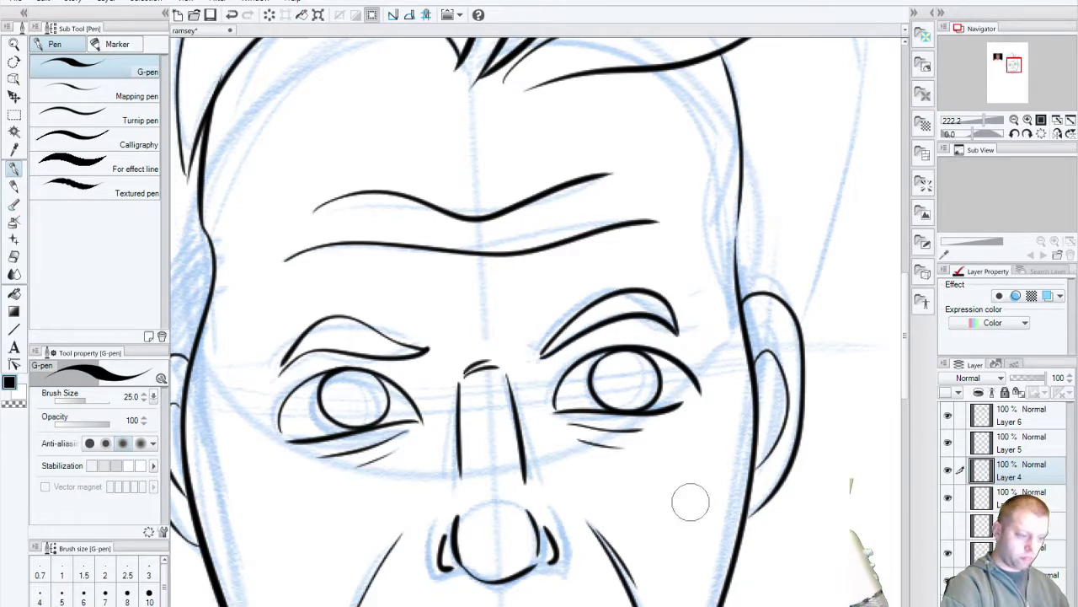
# Step: Try long and shorter curved lines down the cheek, undoing both
pyautogui.scroll(5, 435, 475)
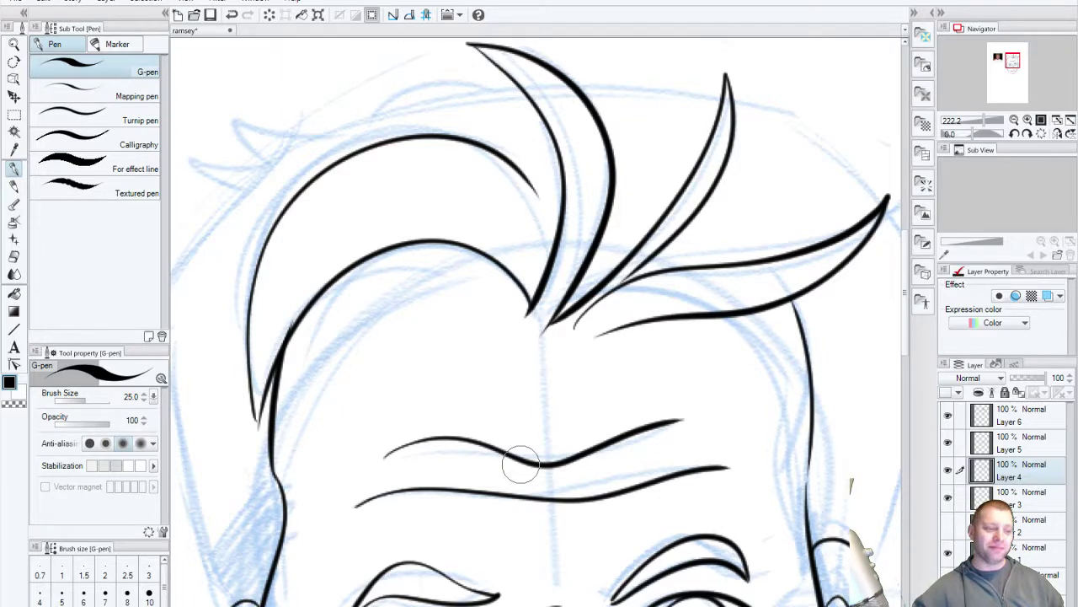
pyautogui.moveTo(517, 458)
pyautogui.mouseDown()
pyautogui.moveTo(513, 433)
pyautogui.moveTo(480, 426)
pyautogui.moveTo(445, 442)
pyautogui.moveTo(722, 522)
pyautogui.moveTo(658, 443)
pyautogui.moveTo(356, 272)
pyautogui.moveTo(277, 353)
pyautogui.mouseUp()
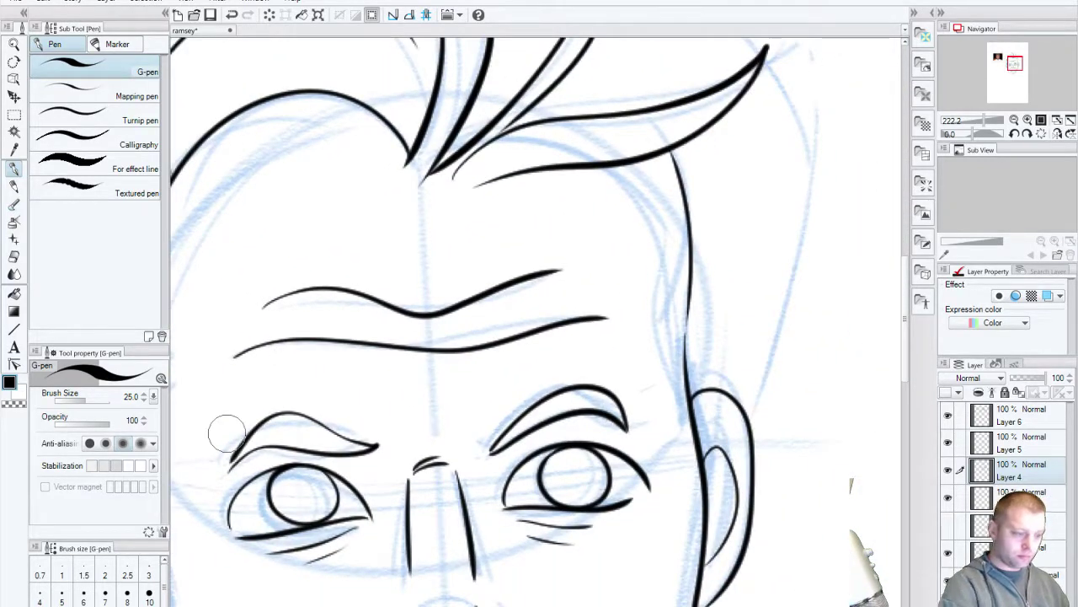
pyautogui.moveTo(615, 168); pyautogui.dragTo(678, 442)
pyautogui.hotkey('ctrl', 'z')
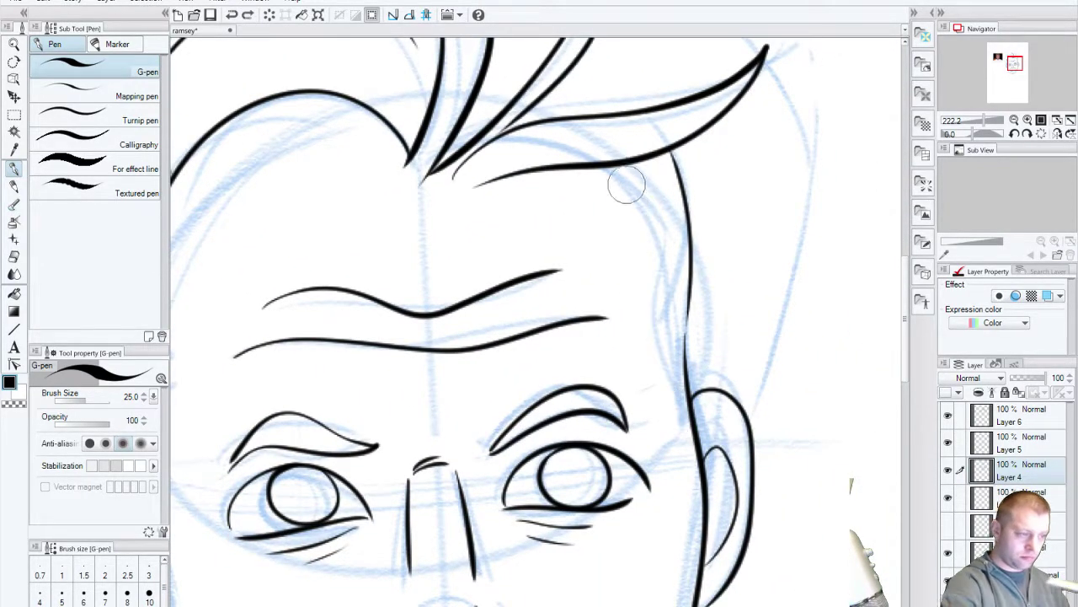
pyautogui.moveTo(619, 172)
pyautogui.mouseDown()
pyautogui.moveTo(659, 251)
pyautogui.moveTo(695, 467)
pyautogui.mouseUp()
pyautogui.hotkey('ctrl', 'z')
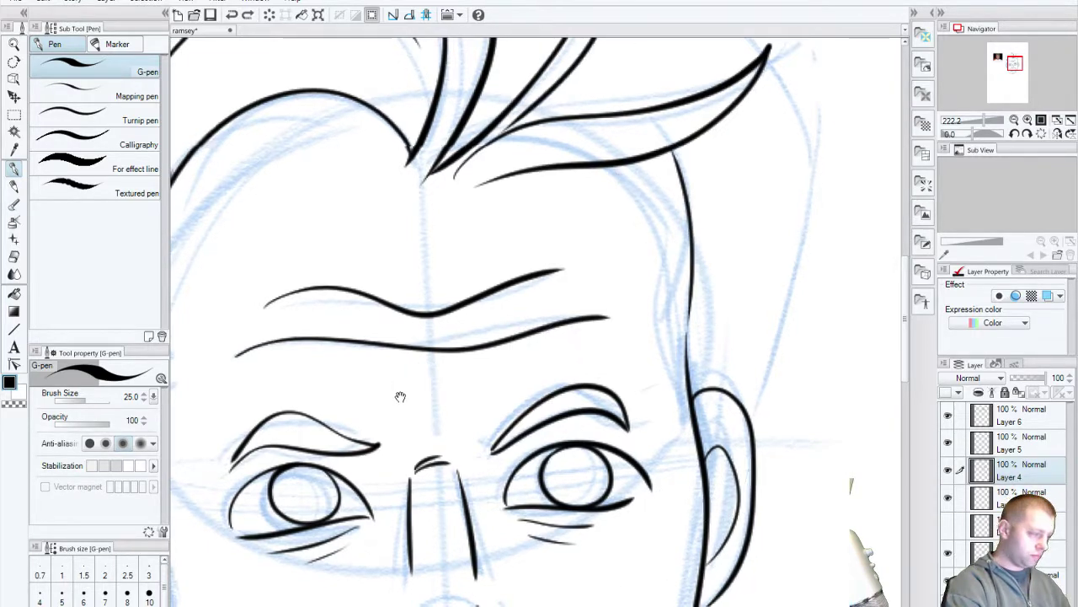
# Step: Test a curved line across the forehead, then remove it
pyautogui.moveTo(399, 397); pyautogui.dragTo(680, 500)
pyautogui.moveTo(428, 337); pyautogui.dragTo(634, 220)
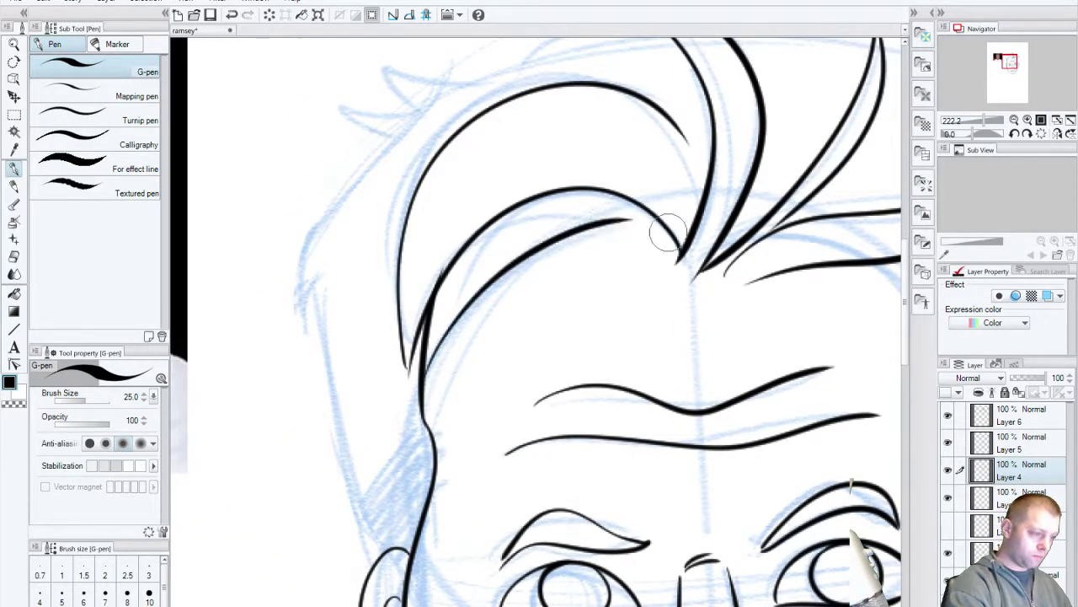
pyautogui.hotkey('ctrl', 'z')
pyautogui.moveTo(420, 394)
pyautogui.mouseDown()
pyautogui.moveTo(650, 214)
pyautogui.moveTo(472, 304)
pyautogui.moveTo(421, 396)
pyautogui.mouseUp()
pyautogui.hotkey('ctrl', 'z')
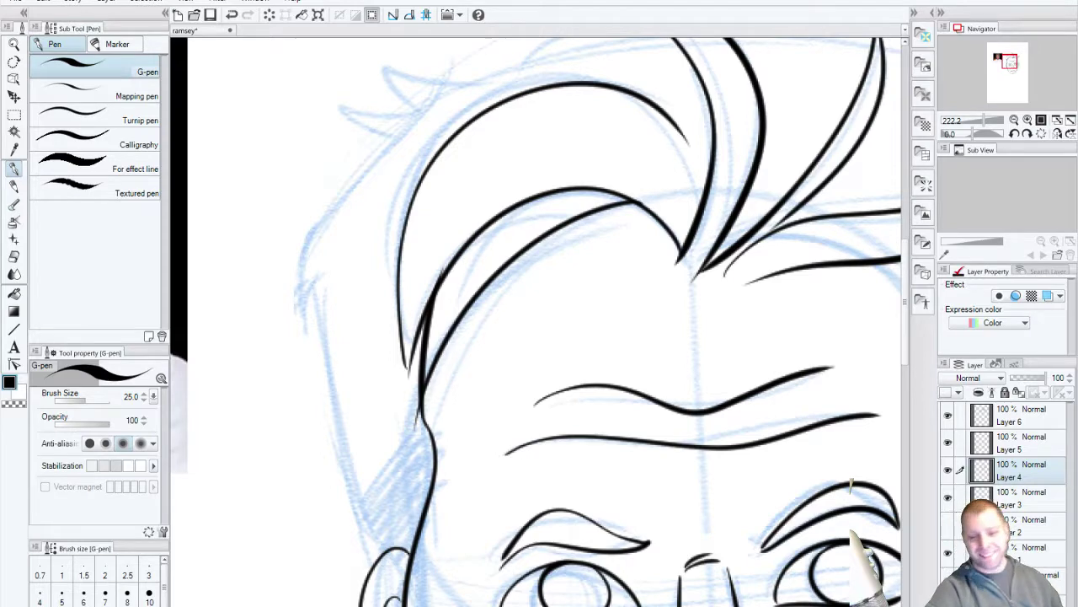
pyautogui.hotkey('ctrl', 'z')
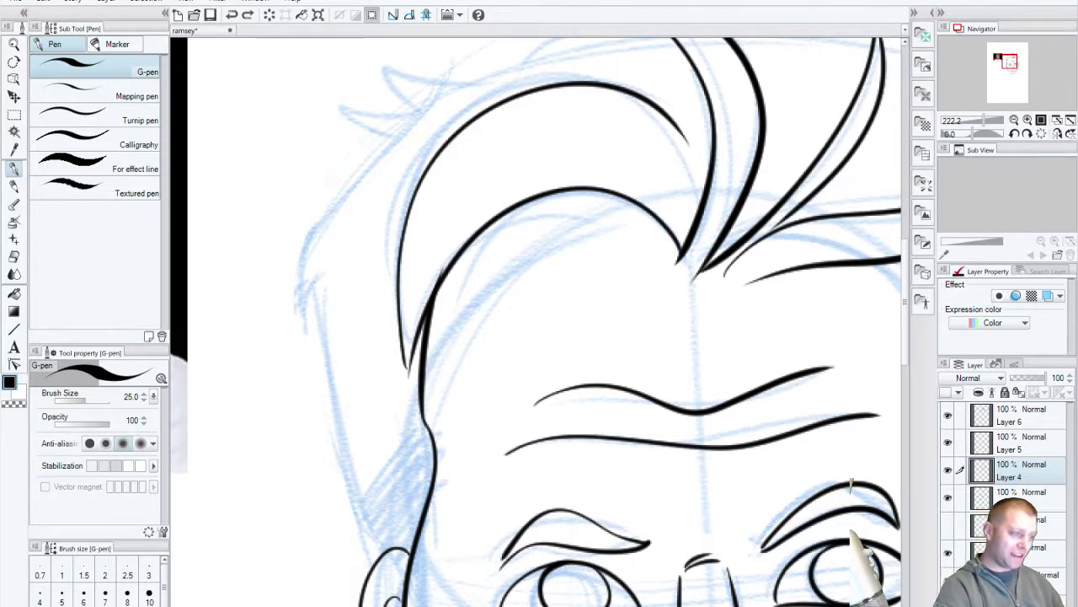
pyautogui.moveTo(729, 455)
pyautogui.mouseDown()
pyautogui.moveTo(589, 547)
pyautogui.moveTo(570, 590)
pyautogui.mouseUp()
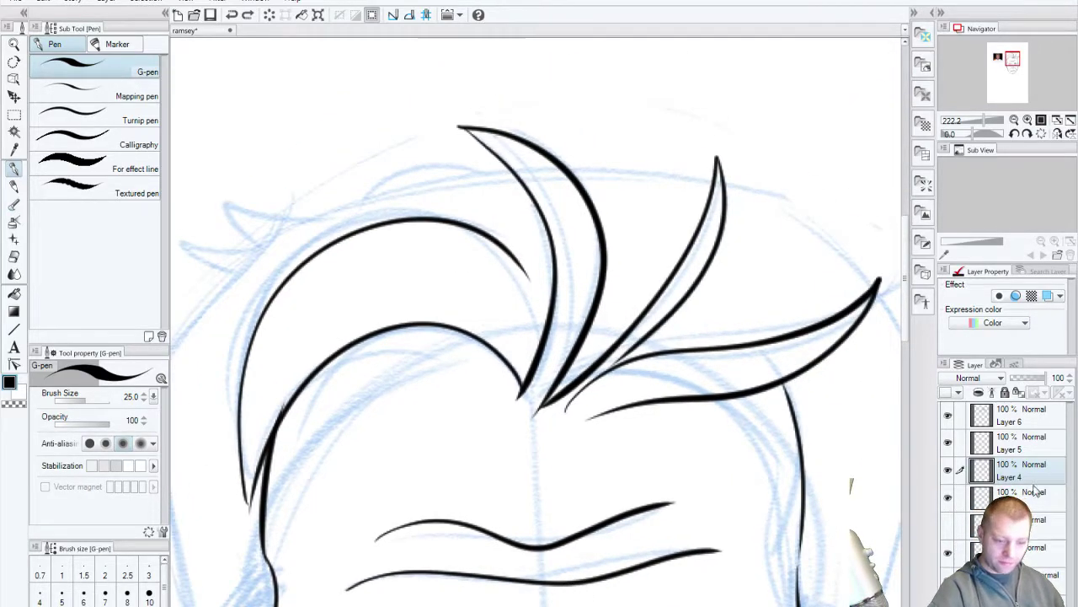
# Step: On Layer 6, ink the short spiky hair tips at the left of the head, retrying strokes
pyautogui.click(1022, 421)
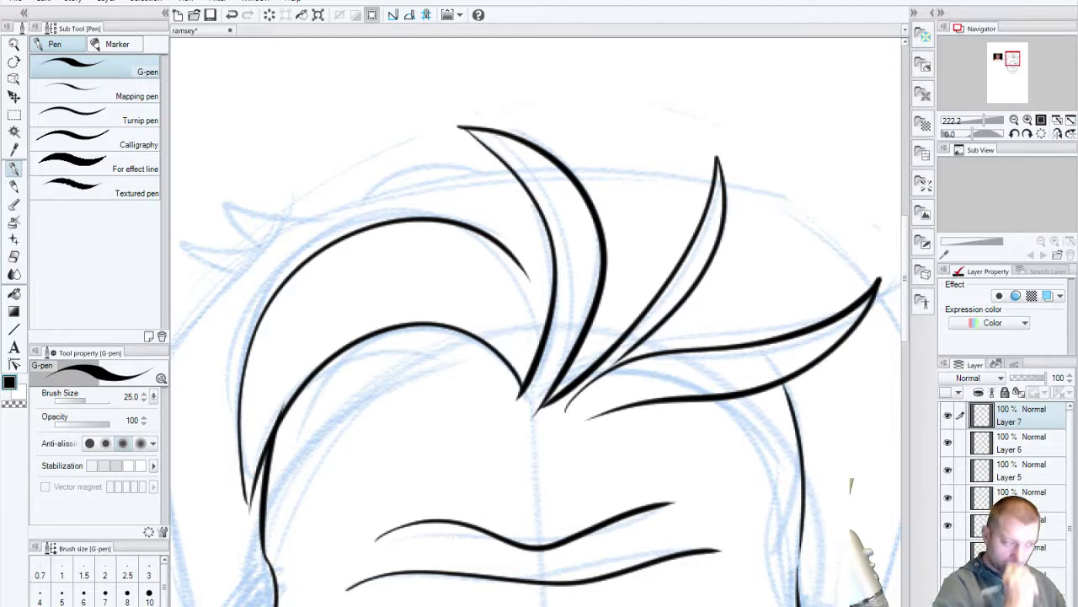
pyautogui.moveTo(466, 558); pyautogui.dragTo(609, 472)
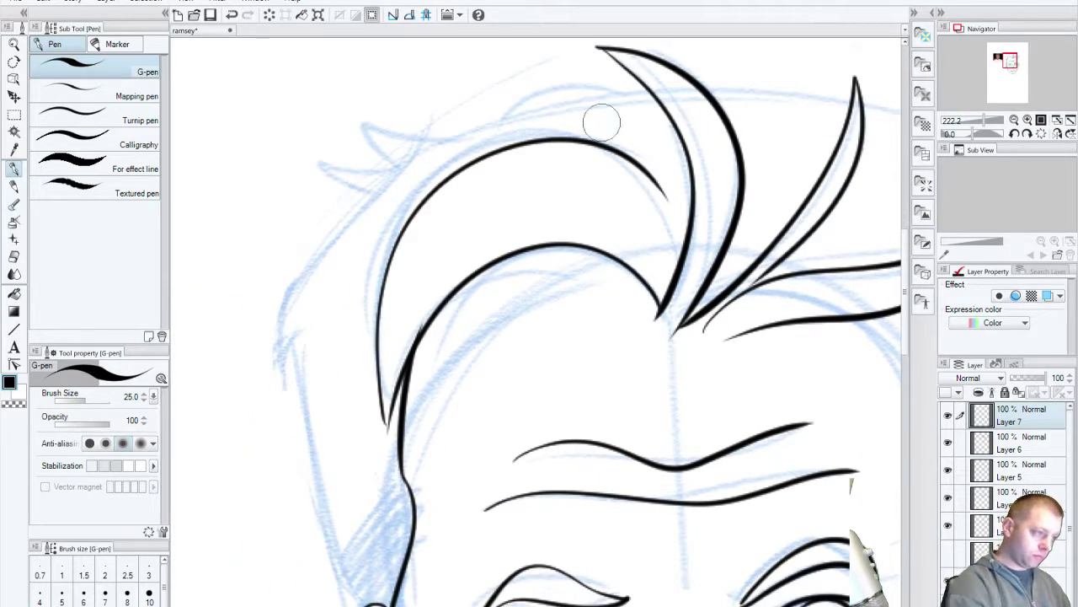
pyautogui.moveTo(602, 95); pyautogui.dragTo(364, 131)
pyautogui.hotkey('ctrl', 'z')
pyautogui.moveTo(621, 90)
pyautogui.mouseDown()
pyautogui.moveTo(556, 89)
pyautogui.moveTo(358, 128)
pyautogui.moveTo(396, 164)
pyautogui.mouseUp()
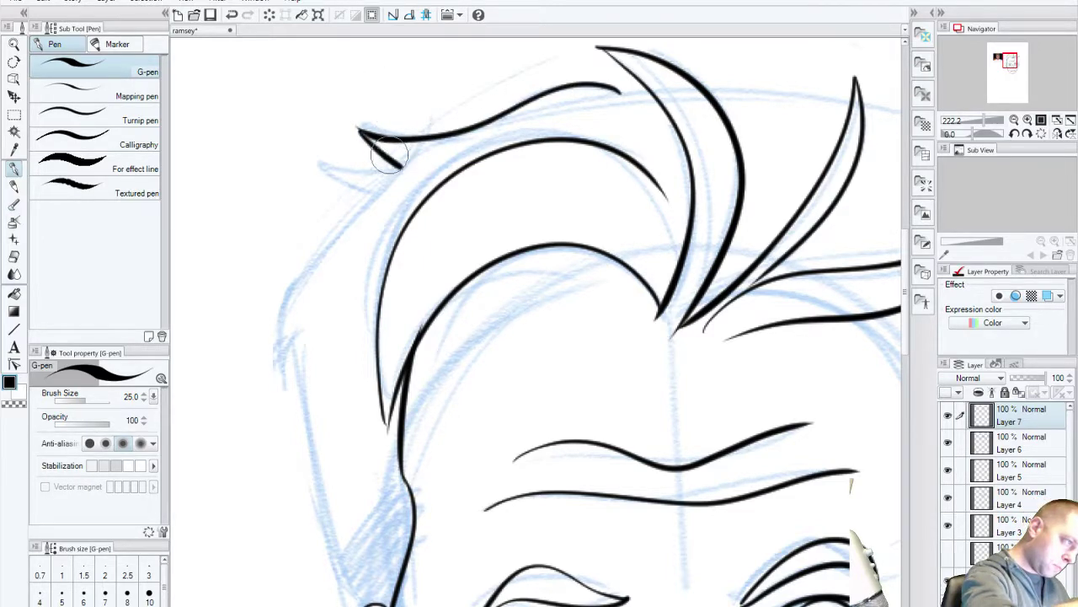
pyautogui.hotkey('ctrl', 'z')
pyautogui.moveTo(358, 128); pyautogui.dragTo(395, 166)
pyautogui.hotkey('ctrl', 'z')
pyautogui.moveTo(310, 156); pyautogui.dragTo(396, 165)
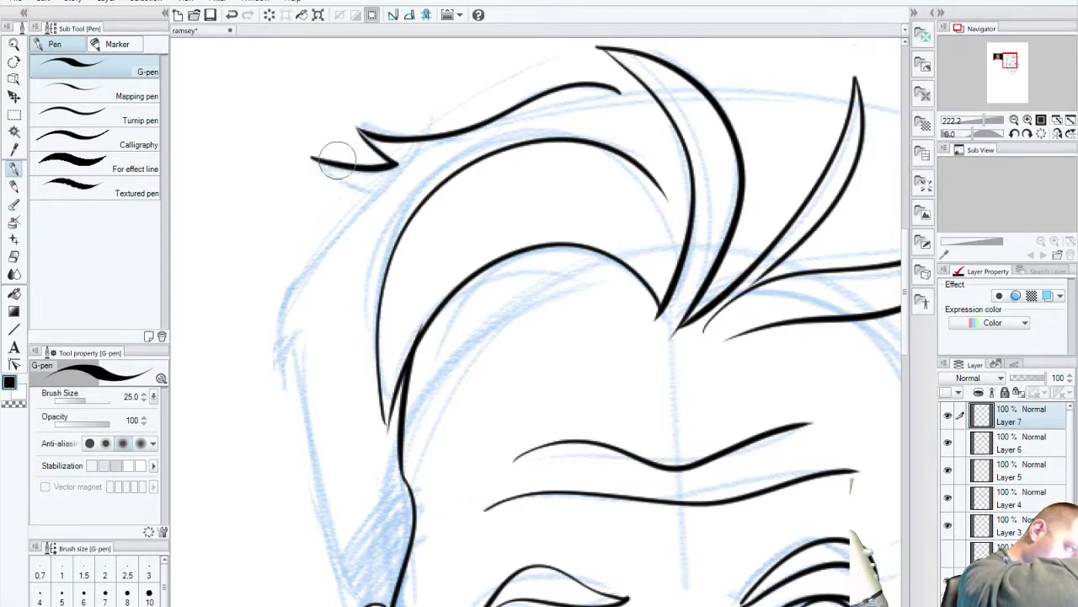
pyautogui.moveTo(313, 161); pyautogui.dragTo(387, 167)
pyautogui.hotkey('ctrl', 'z')
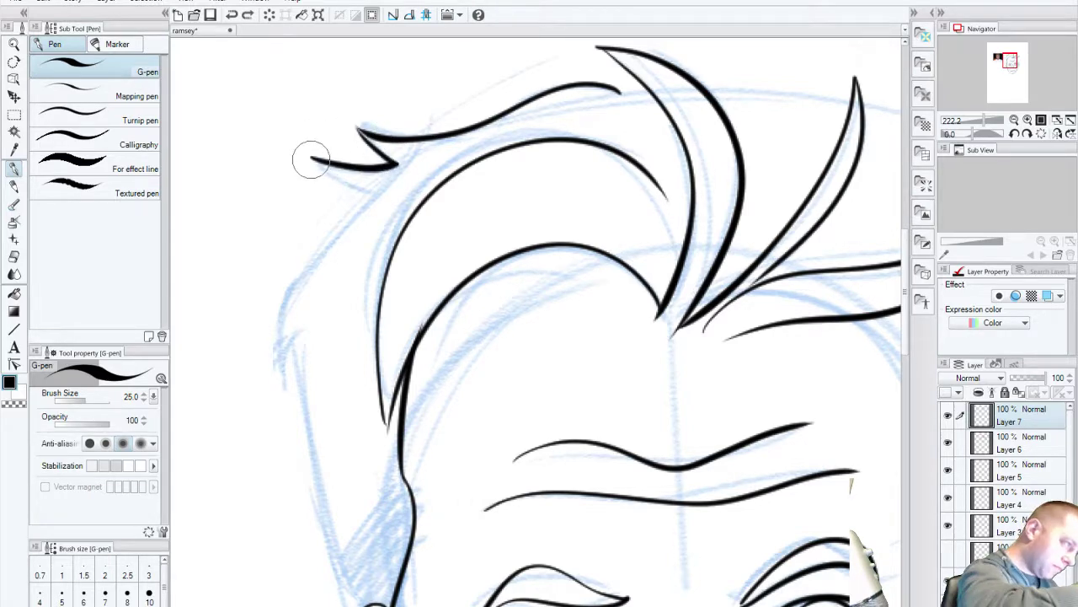
pyautogui.moveTo(311, 160); pyautogui.dragTo(371, 166)
pyautogui.hotkey('ctrl', 'z')
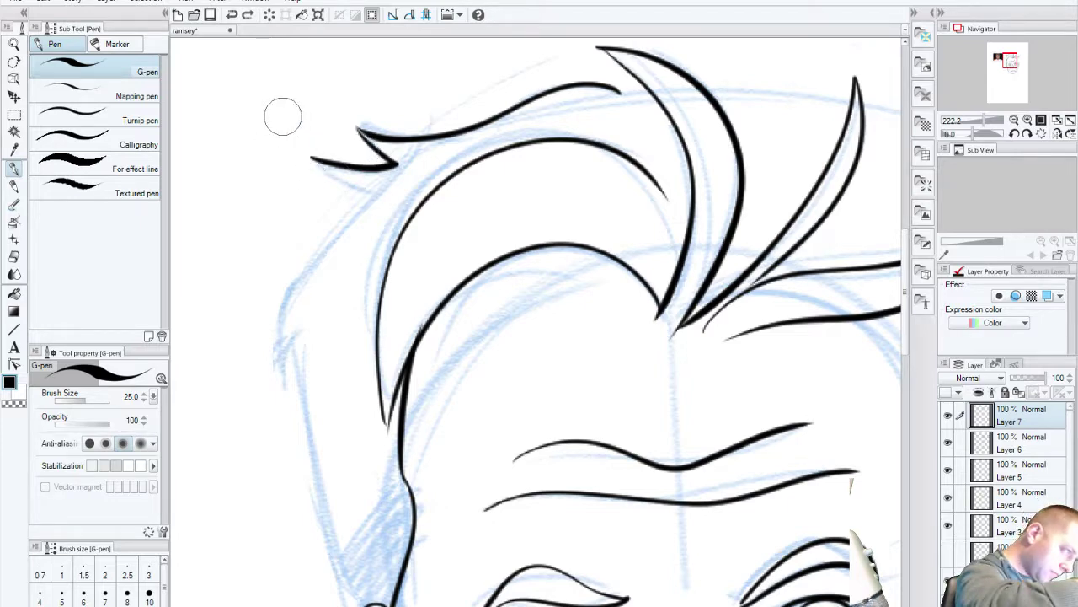
# Step: Ink the hooked lower hair tip and the long line down the left side of the face
pyautogui.moveTo(312, 159)
pyautogui.mouseDown()
pyautogui.moveTo(373, 192)
pyautogui.moveTo(354, 212)
pyautogui.moveTo(278, 375)
pyautogui.mouseUp()
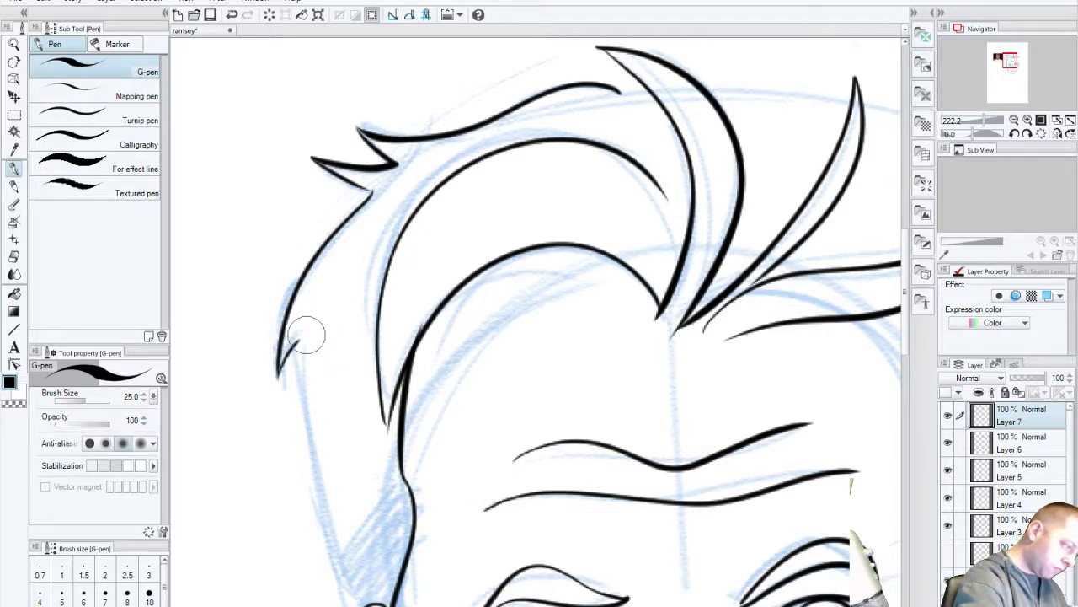
pyautogui.hotkey('ctrl', 'z')
pyautogui.moveTo(282, 369)
pyautogui.mouseDown()
pyautogui.moveTo(310, 338)
pyautogui.moveTo(302, 357)
pyautogui.moveTo(347, 605)
pyautogui.mouseUp()
pyautogui.hotkey('ctrl', 'z')
pyautogui.moveTo(306, 339); pyautogui.dragTo(346, 605)
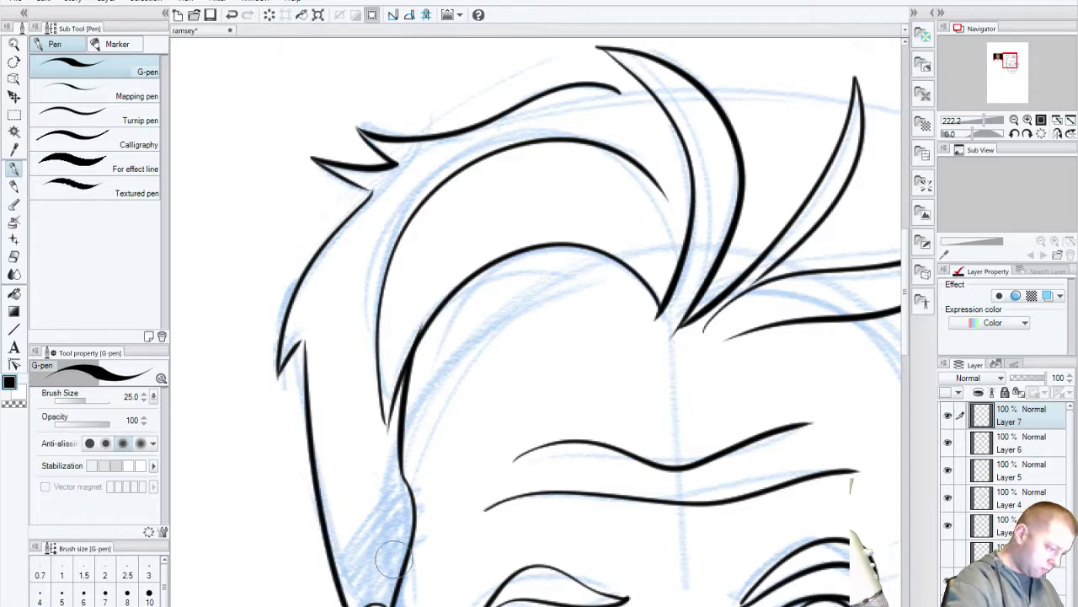
pyautogui.hotkey('ctrl', 'z')
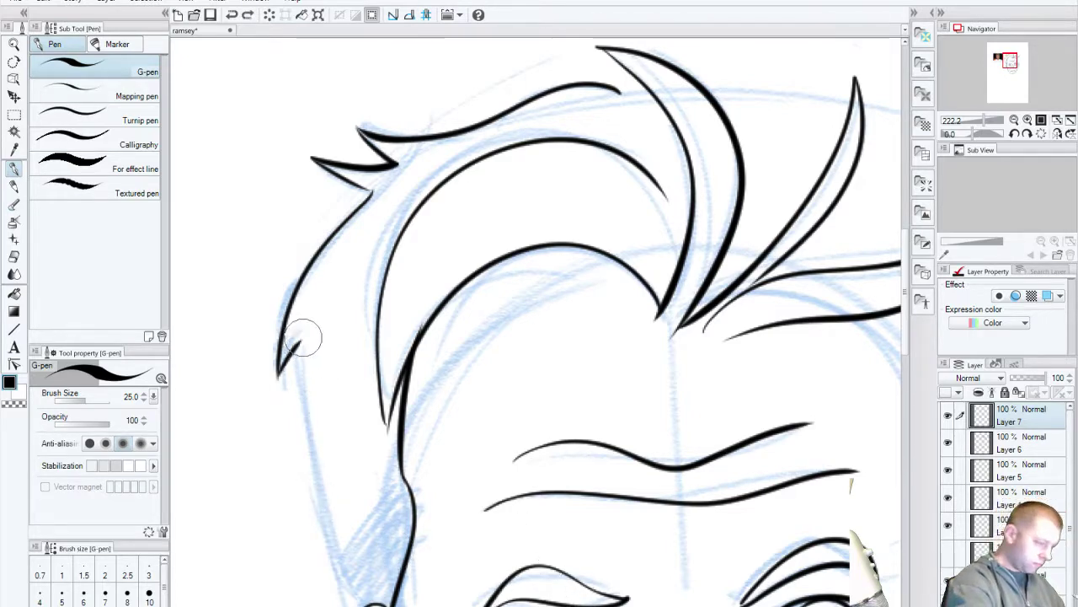
pyautogui.moveTo(303, 340); pyautogui.dragTo(346, 605)
pyautogui.hotkey('ctrl', 'z')
pyautogui.moveTo(305, 340); pyautogui.dragTo(346, 605)
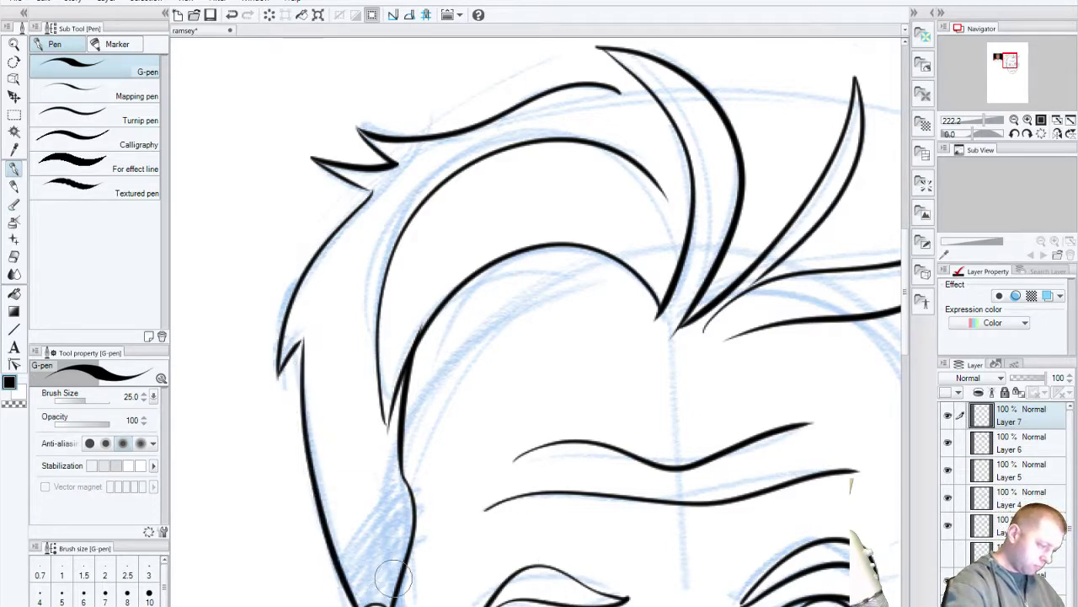
pyautogui.moveTo(438, 604)
pyautogui.mouseDown()
pyautogui.moveTo(442, 539)
pyautogui.moveTo(501, 413)
pyautogui.mouseUp()
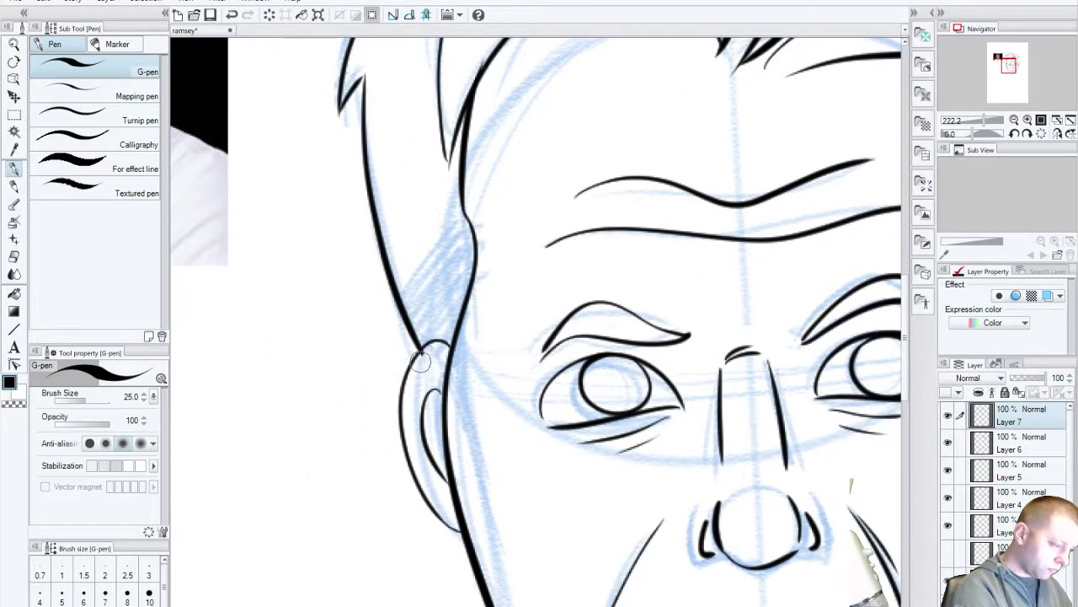
pyautogui.moveTo(749, 379); pyautogui.dragTo(552, 556)
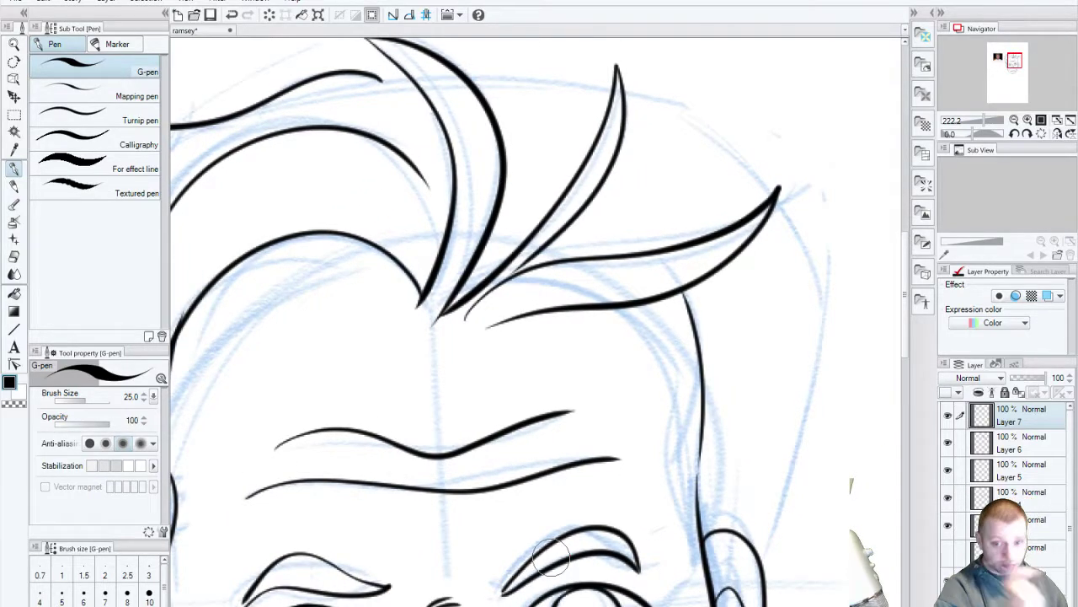
pyautogui.moveTo(656, 585); pyautogui.dragTo(556, 561)
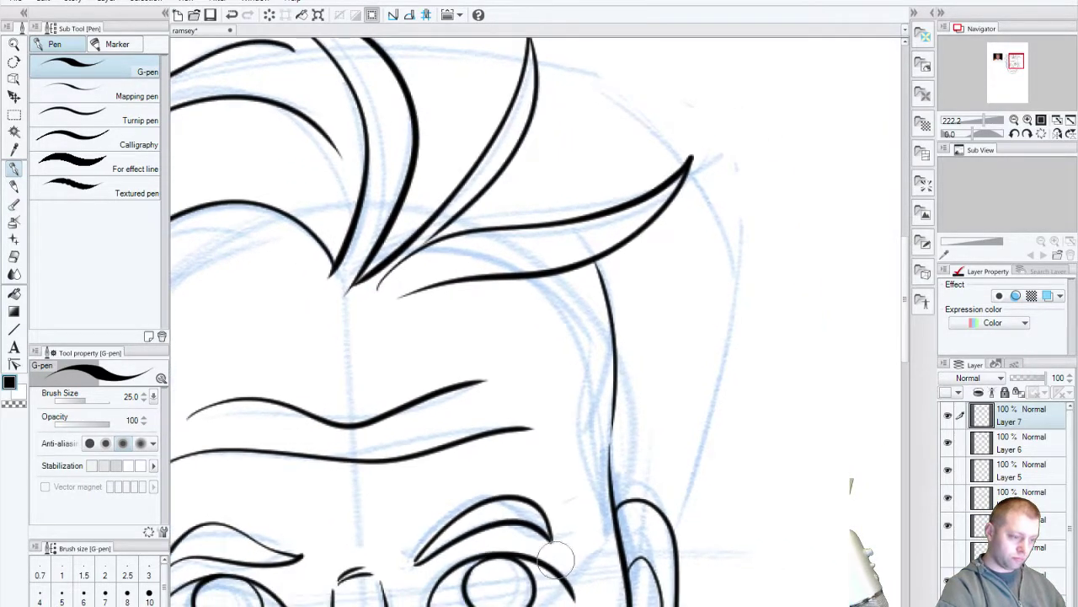
# Step: Find the face line on Layer 5 and erase the right face line up to the hair
pyautogui.click(948, 441)
pyautogui.click(948, 442)
pyautogui.click(958, 453)
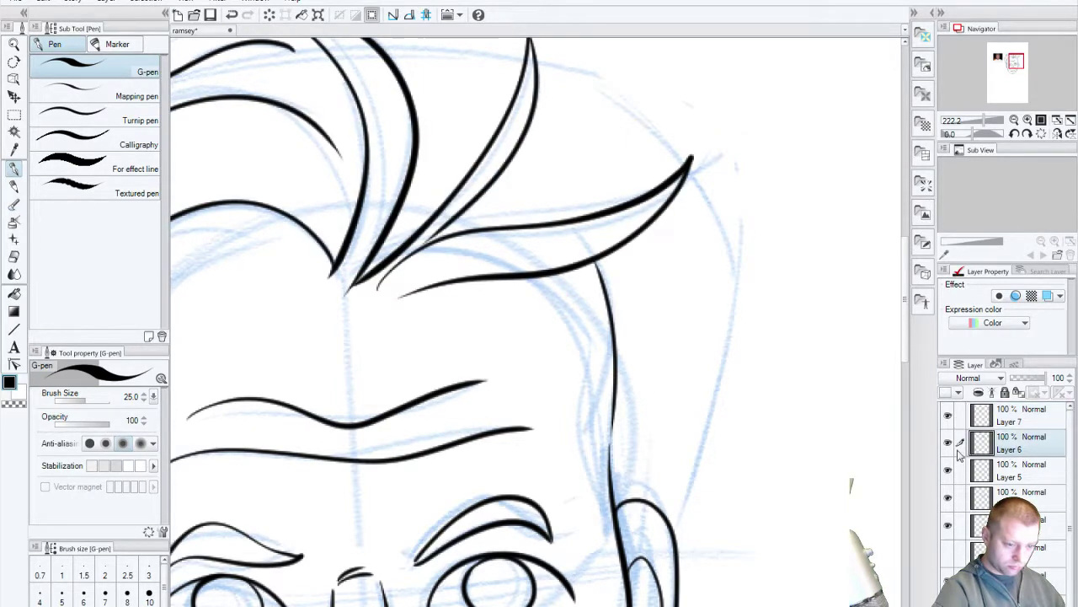
pyautogui.click(947, 470)
pyautogui.click(948, 469)
pyautogui.click(961, 473)
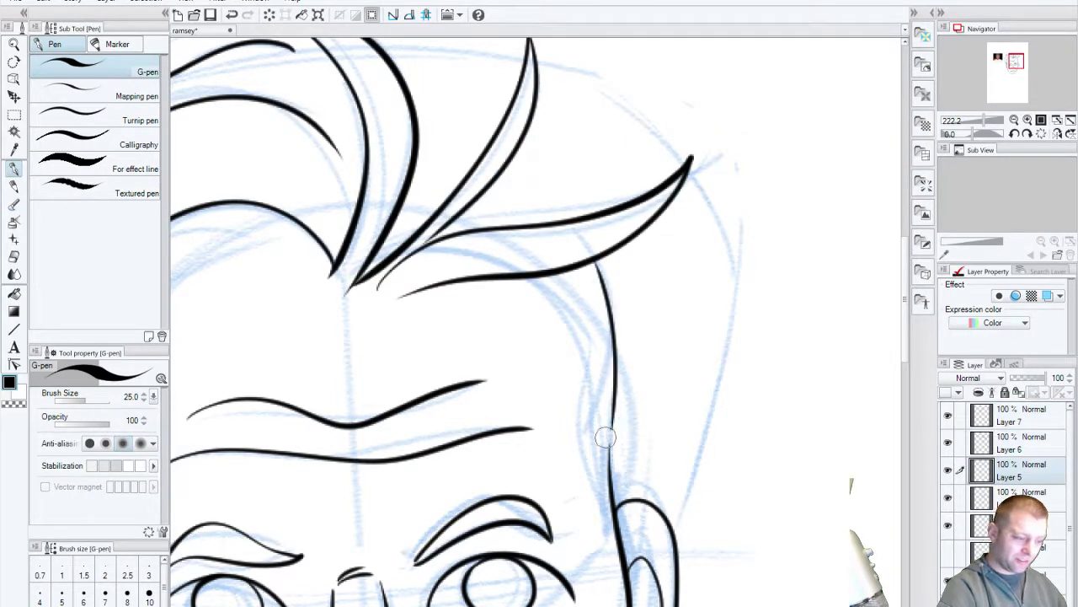
pyautogui.moveTo(605, 437); pyautogui.dragTo(615, 330)
pyautogui.moveTo(606, 285); pyautogui.dragTo(603, 250)
pyautogui.moveTo(611, 320); pyautogui.dragTo(617, 300)
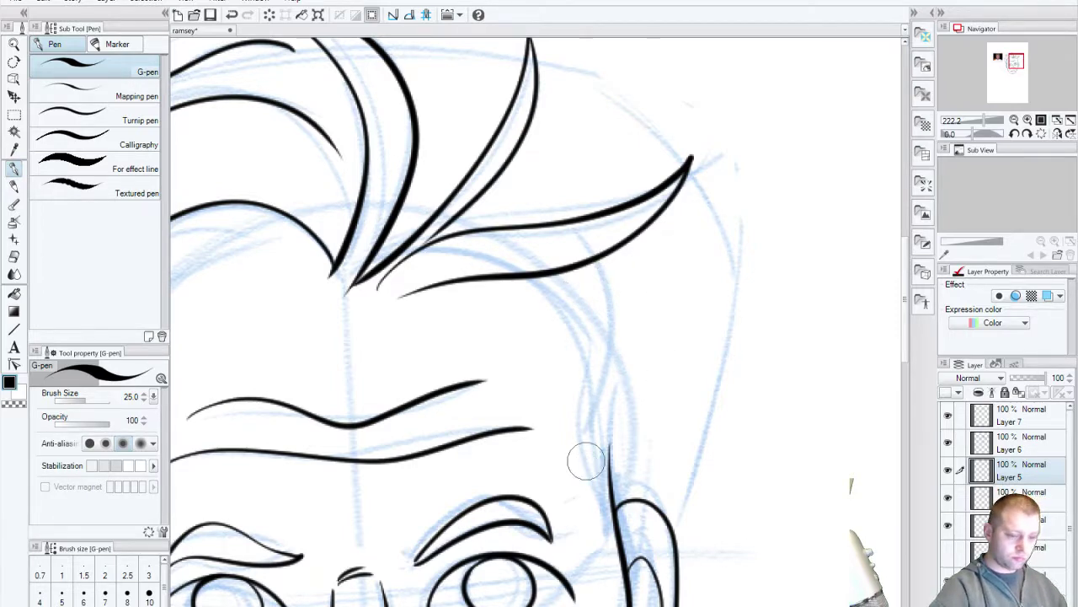
# Step: Redraw the right face line from the hairline down to the cheek
pyautogui.moveTo(563, 276); pyautogui.dragTo(616, 491)
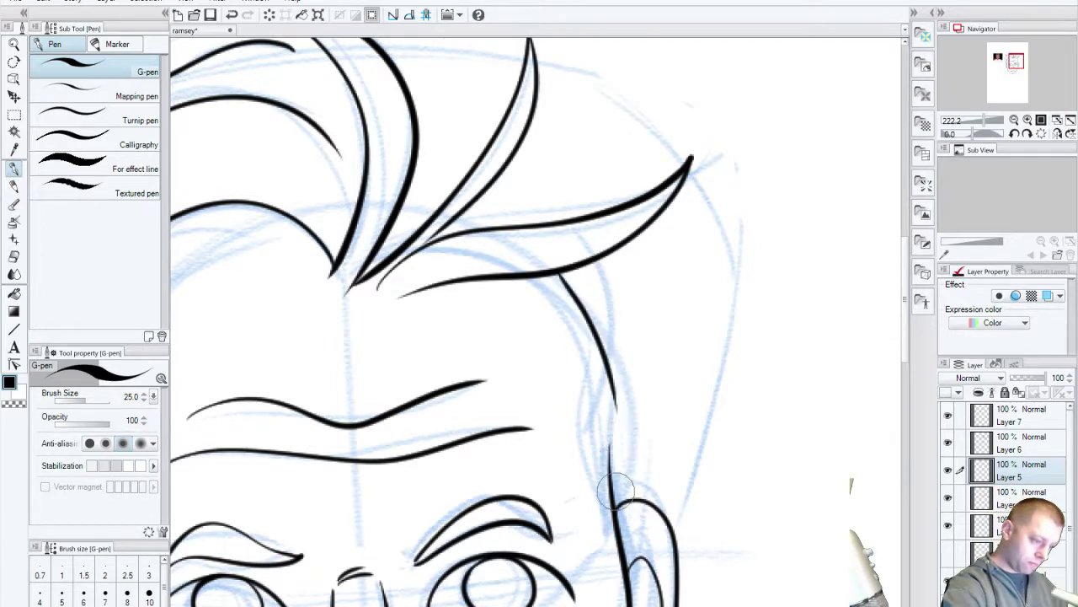
pyautogui.hotkey('ctrl', 'z')
pyautogui.moveTo(562, 274); pyautogui.dragTo(612, 539)
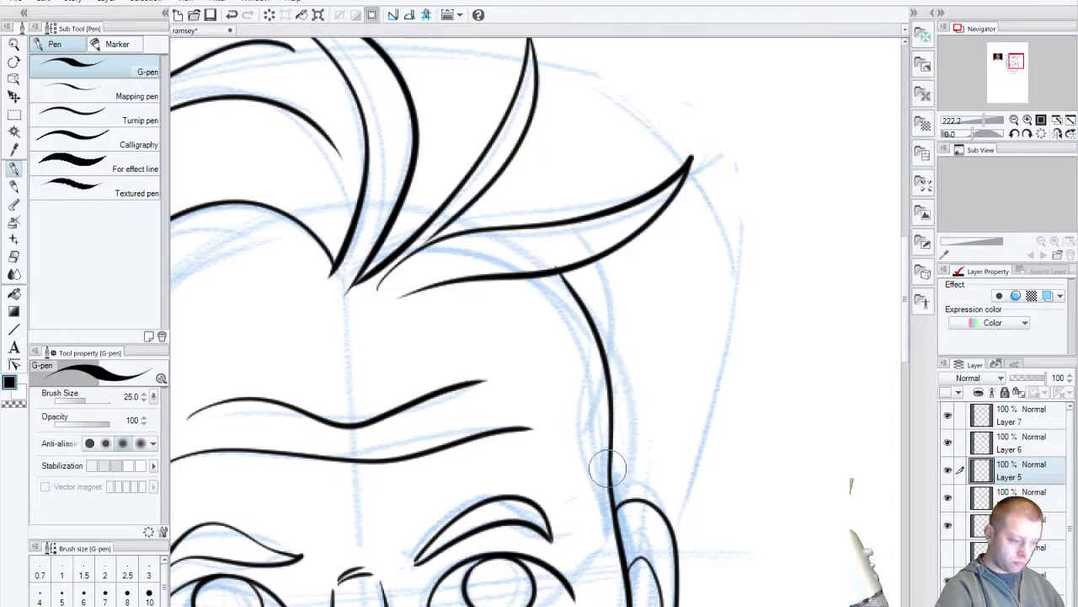
pyautogui.moveTo(476, 498); pyautogui.dragTo(671, 388)
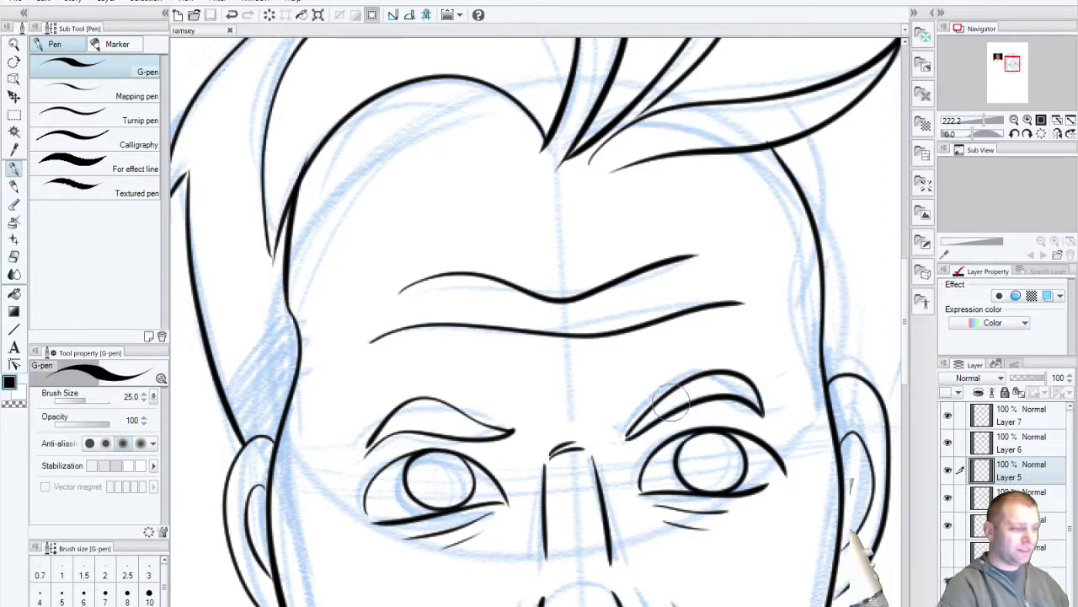
pyautogui.moveTo(428, 405)
pyautogui.mouseDown()
pyautogui.moveTo(466, 509)
pyautogui.moveTo(776, 381)
pyautogui.moveTo(898, 537)
pyautogui.moveTo(897, 555)
pyautogui.moveTo(345, 568)
pyautogui.mouseUp()
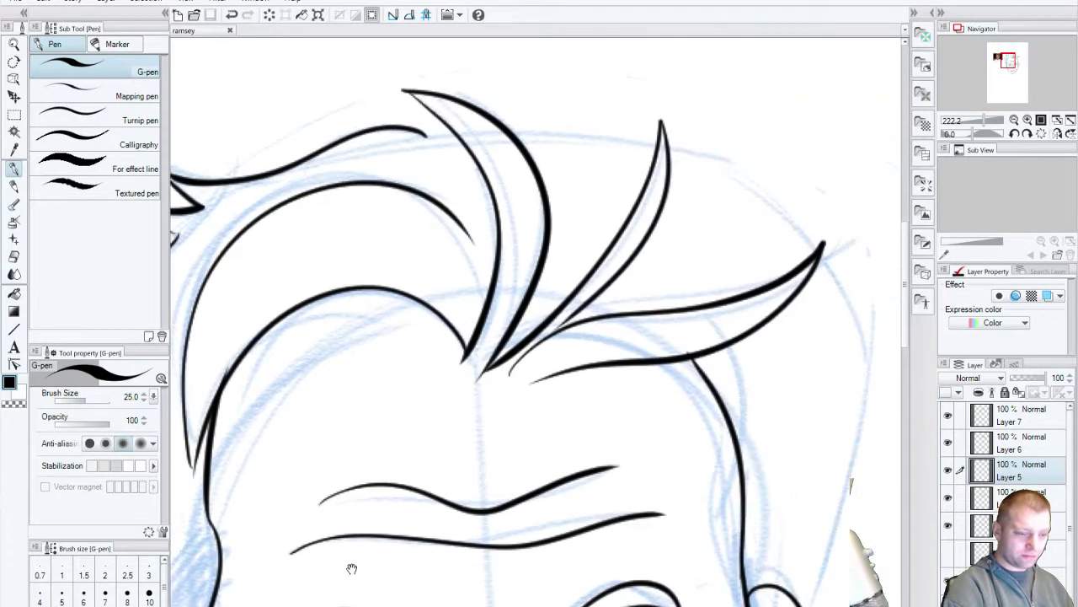
# Step: Toggle Layers 5, 6 and 7 to locate the hair ink, then select Layer 6
pyautogui.click(949, 472)
pyautogui.click(949, 498)
pyautogui.click(947, 470)
pyautogui.click(948, 498)
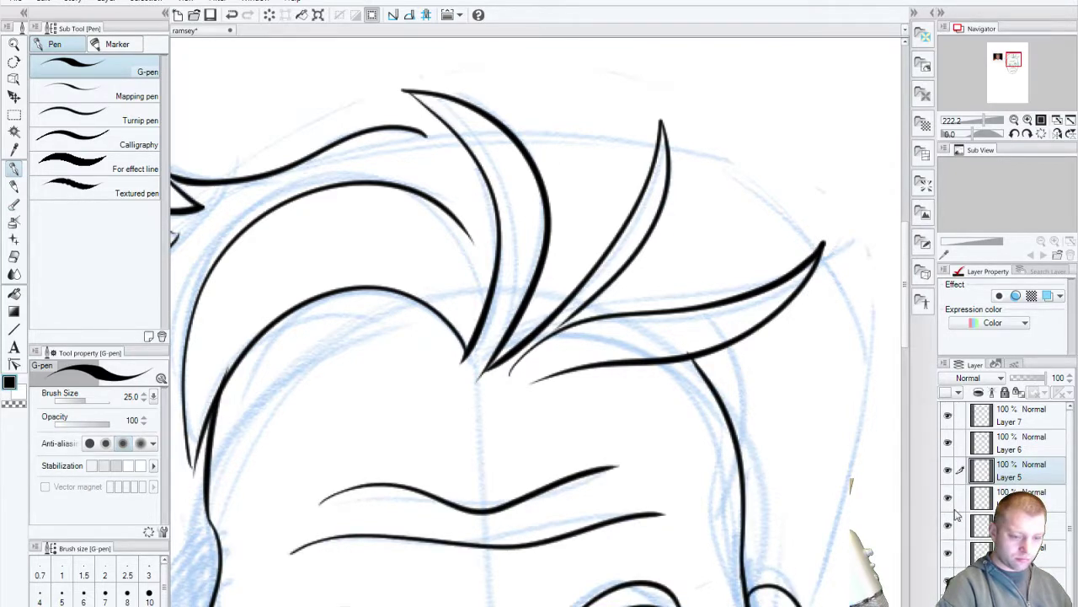
pyautogui.click(948, 416)
pyautogui.click(948, 416)
pyautogui.click(948, 442)
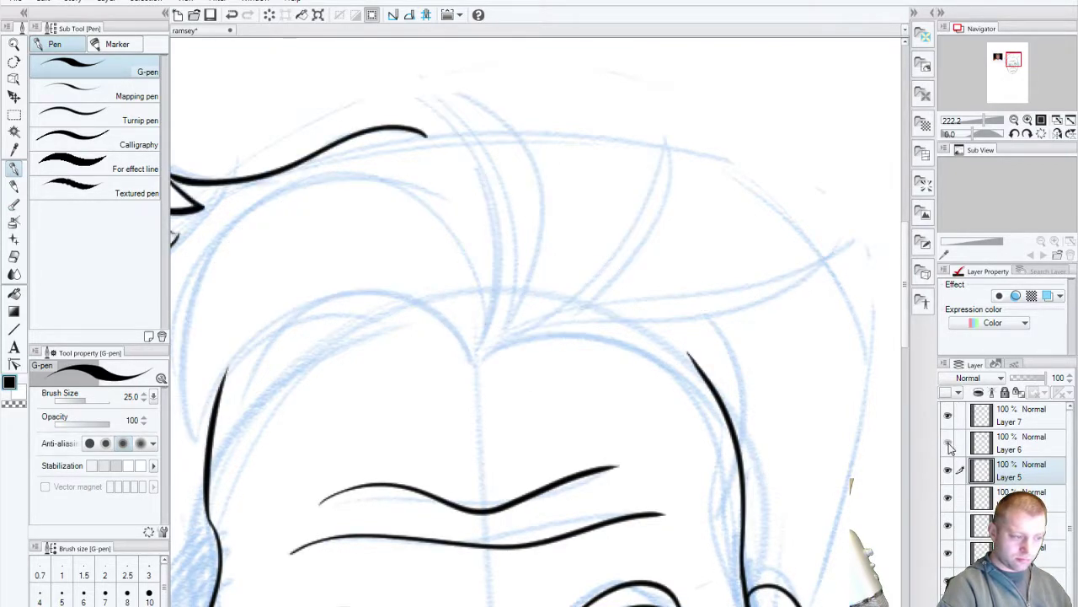
pyautogui.click(949, 442)
pyautogui.click(949, 445)
pyautogui.click(948, 444)
pyautogui.click(966, 448)
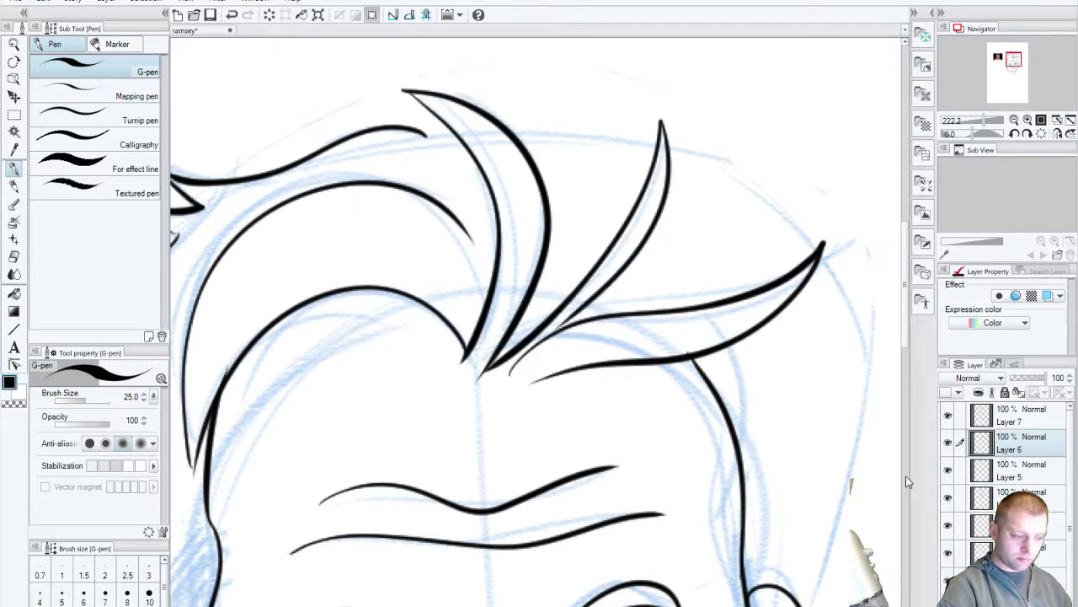
# Step: Erase the right-pointing hair spike and discard a trial replacement spike
pyautogui.moveTo(540, 363)
pyautogui.mouseDown()
pyautogui.moveTo(581, 361)
pyautogui.moveTo(515, 354)
pyautogui.moveTo(591, 318)
pyautogui.moveTo(657, 351)
pyautogui.moveTo(583, 368)
pyautogui.moveTo(727, 342)
pyautogui.moveTo(828, 253)
pyautogui.mouseUp()
pyautogui.moveTo(819, 244); pyautogui.dragTo(765, 288)
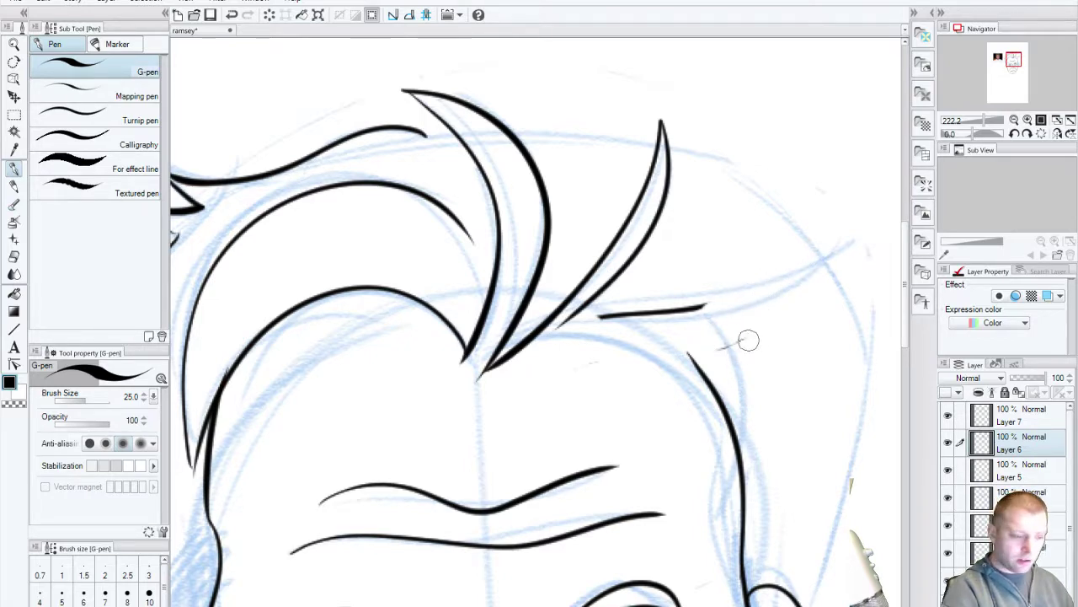
pyautogui.moveTo(712, 320); pyautogui.dragTo(644, 304)
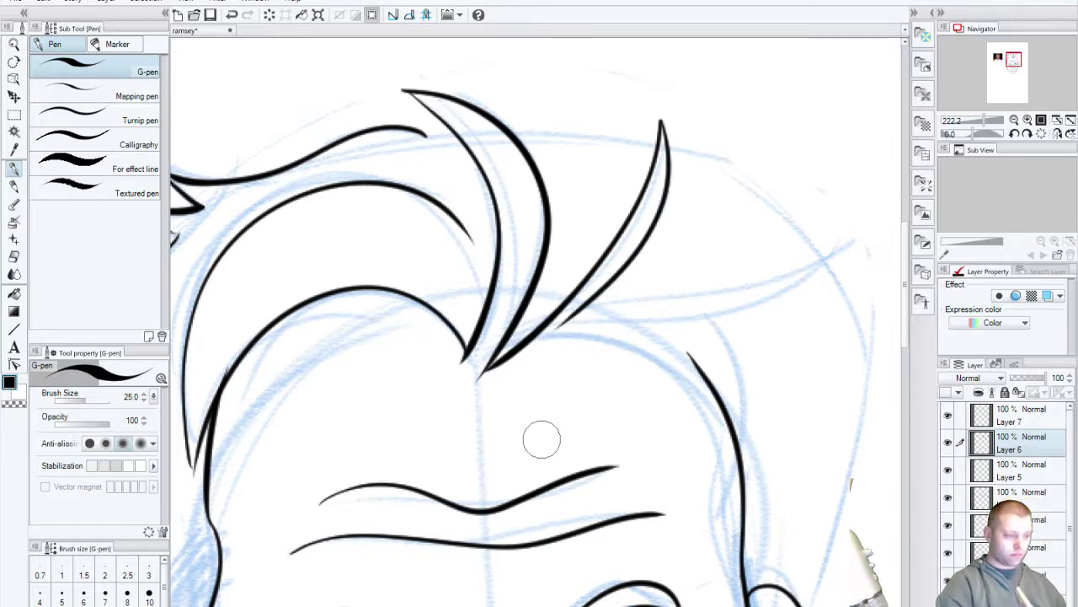
pyautogui.moveTo(483, 376)
pyautogui.mouseDown()
pyautogui.moveTo(539, 380)
pyautogui.moveTo(838, 274)
pyautogui.mouseUp()
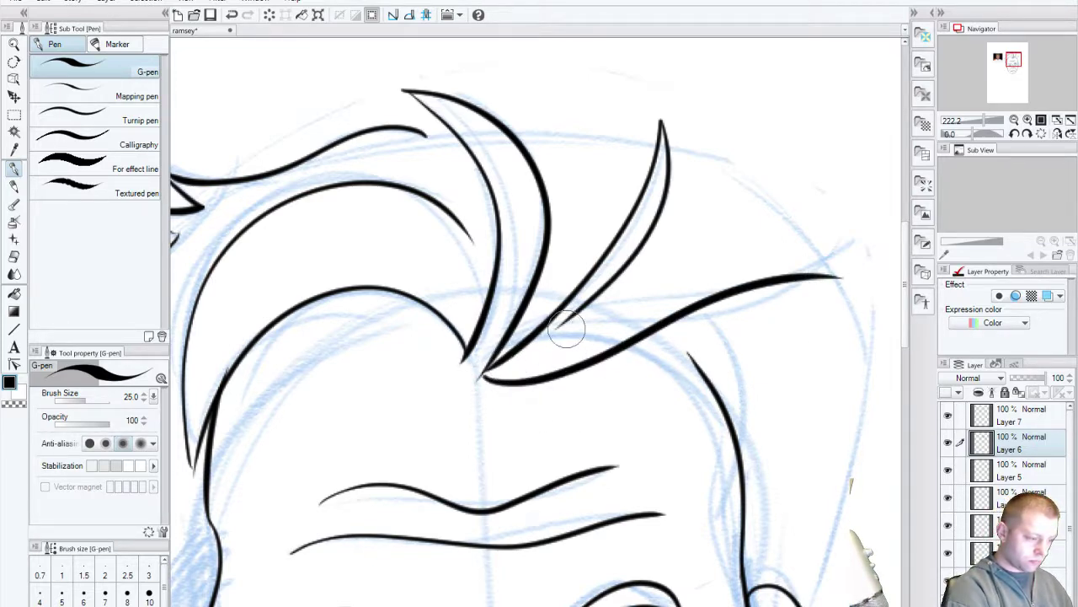
pyautogui.moveTo(539, 351); pyautogui.dragTo(838, 275)
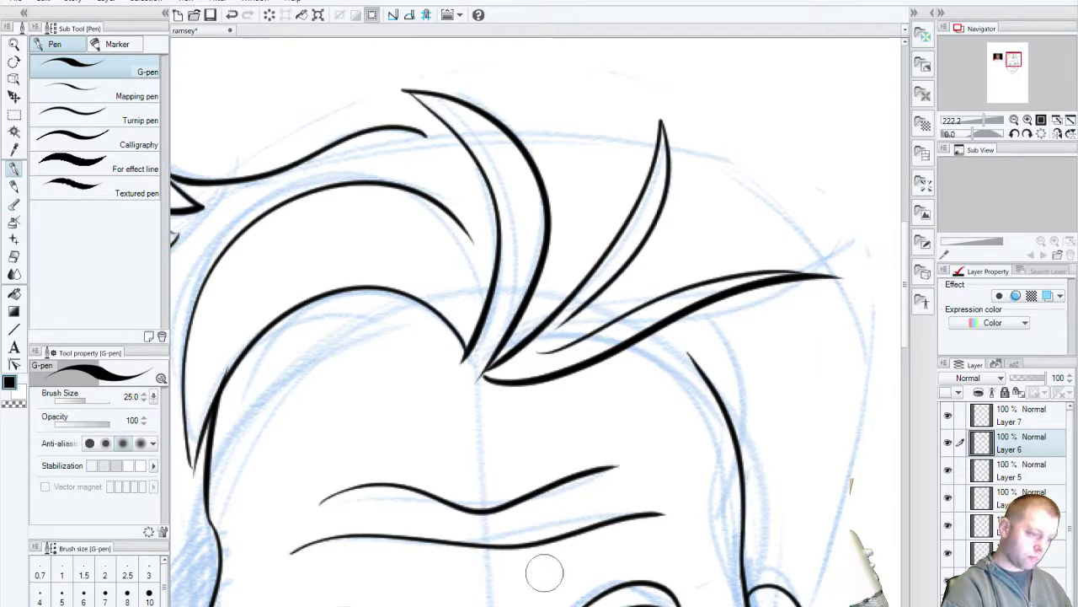
pyautogui.hotkey('ctrl', 'z')
pyautogui.hotkey('ctrl', 'z')
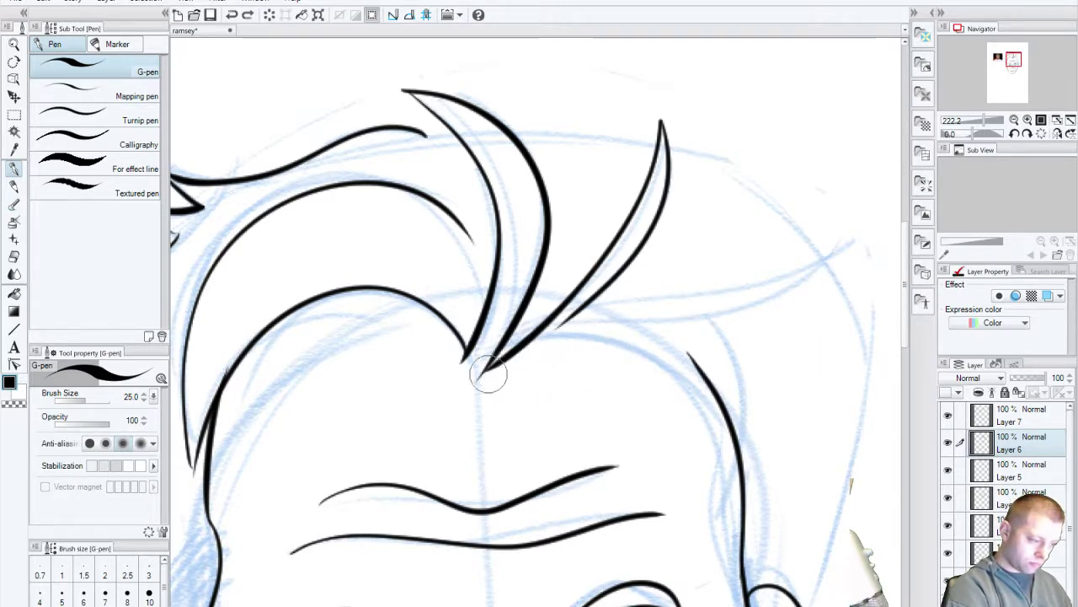
# Step: Hide Layer 6's hair ink and add a new empty Layer 9 on top
pyautogui.click(948, 443)
pyautogui.click(950, 444)
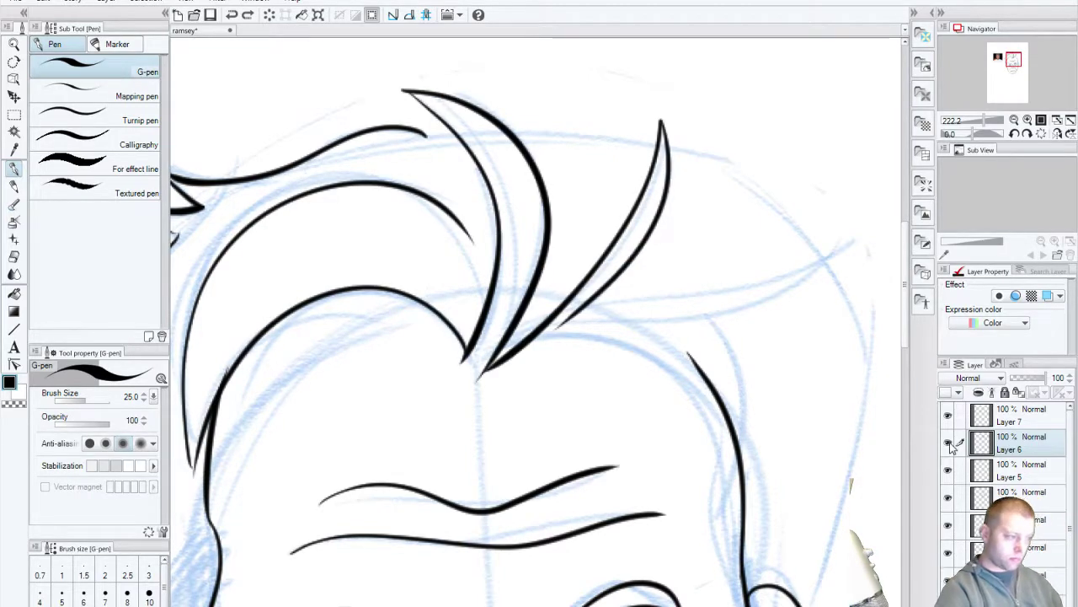
pyautogui.click(948, 444)
pyautogui.hotkey('ctrl', 'shift', 'n')
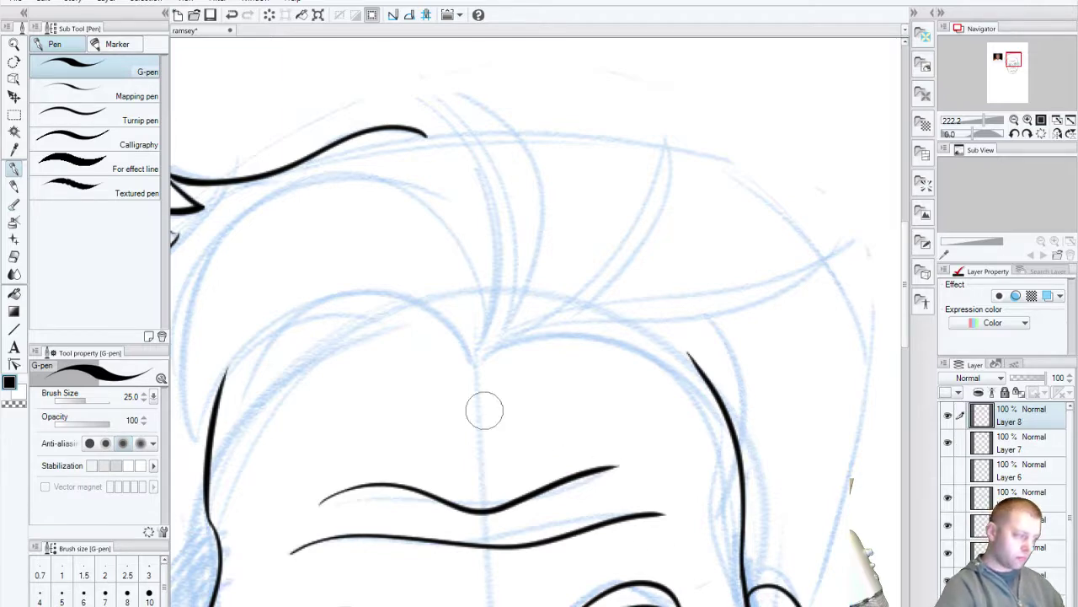
pyautogui.moveTo(450, 447); pyautogui.dragTo(591, 359)
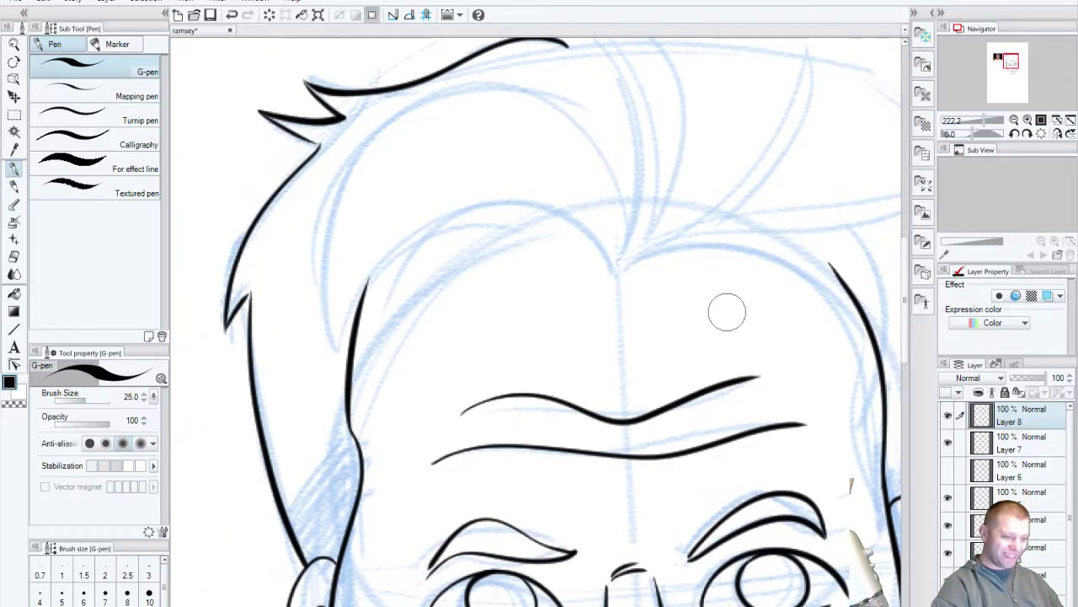
# Step: Ink the broad hairline arc across the top of the forehead, retrying until smooth
pyautogui.moveTo(364, 289); pyautogui.dragTo(834, 274)
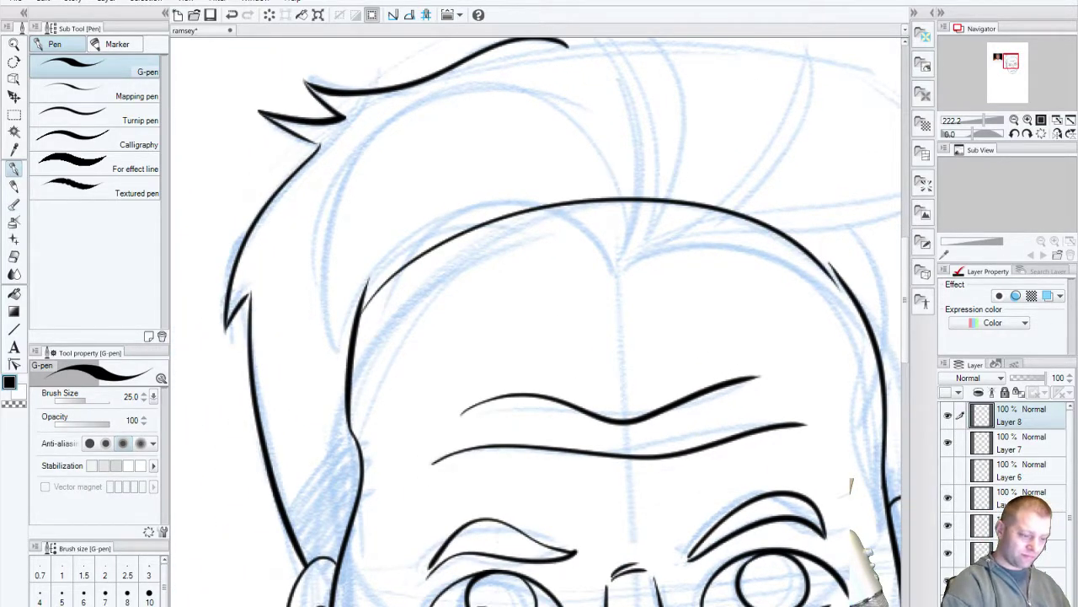
pyautogui.hotkey('ctrl', 'z')
pyautogui.moveTo(360, 413)
pyautogui.mouseDown()
pyautogui.moveTo(714, 188)
pyautogui.moveTo(847, 291)
pyautogui.mouseUp()
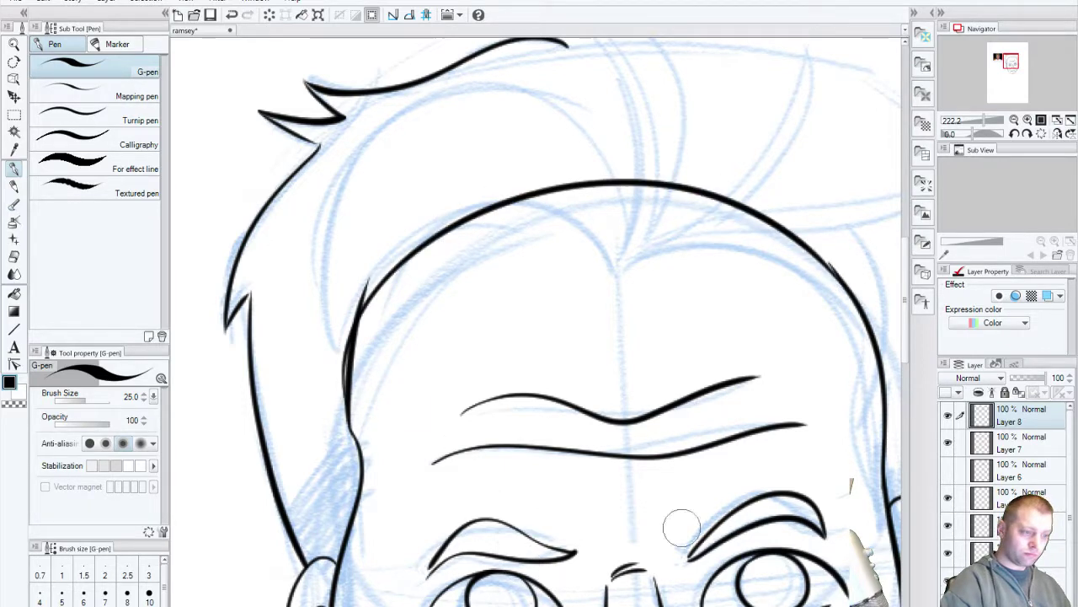
pyautogui.hotkey('ctrl', 'z')
pyautogui.moveTo(359, 341)
pyautogui.mouseDown()
pyautogui.moveTo(405, 272)
pyautogui.moveTo(846, 306)
pyautogui.mouseUp()
pyautogui.hotkey('ctrl', 'z')
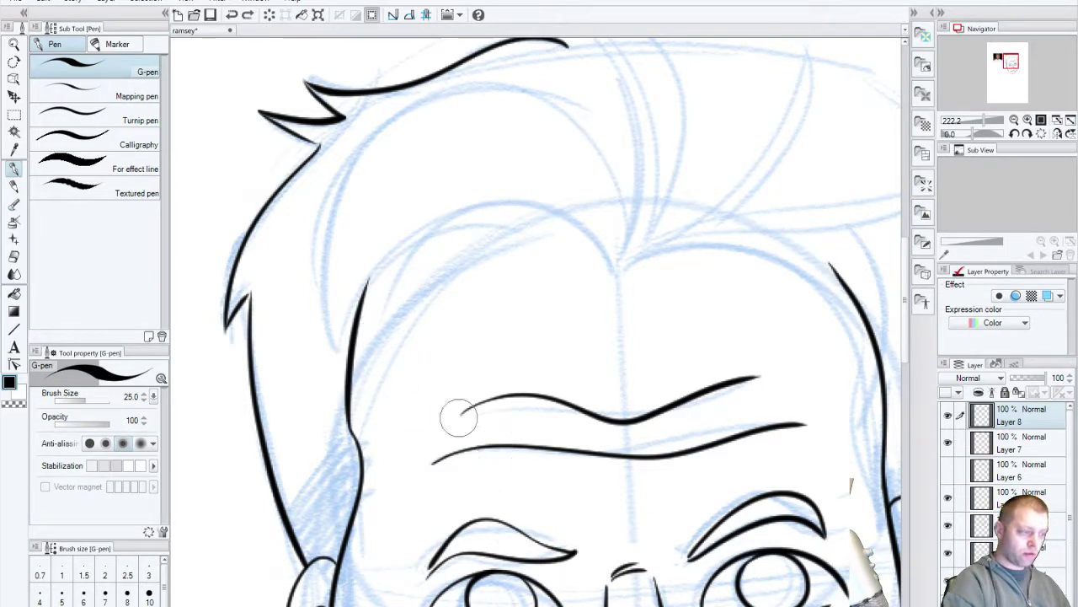
pyautogui.moveTo(353, 342); pyautogui.dragTo(842, 280)
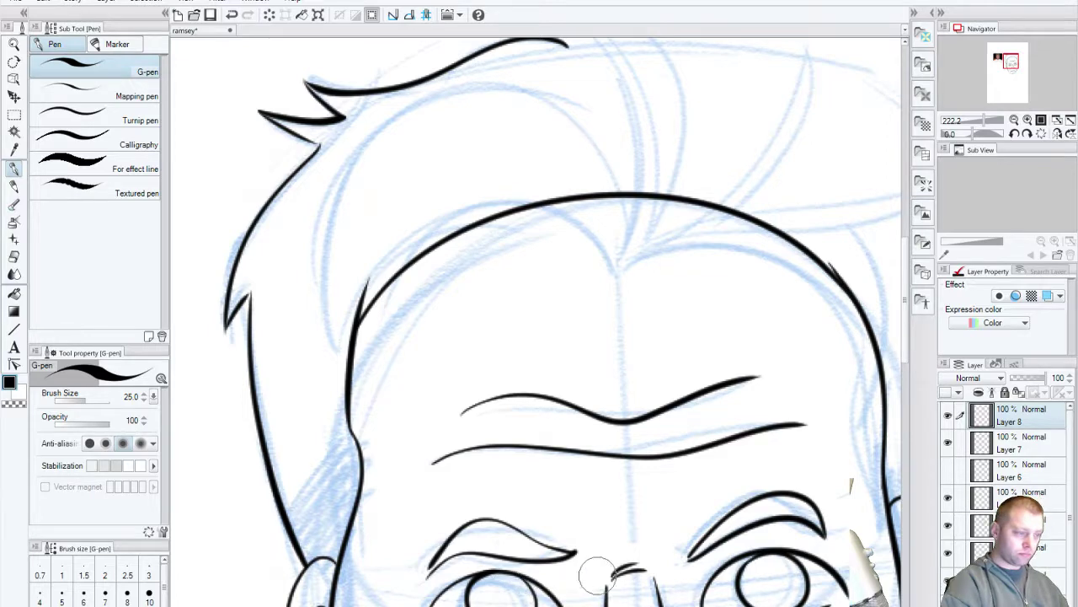
pyautogui.moveTo(596, 575); pyautogui.dragTo(482, 606)
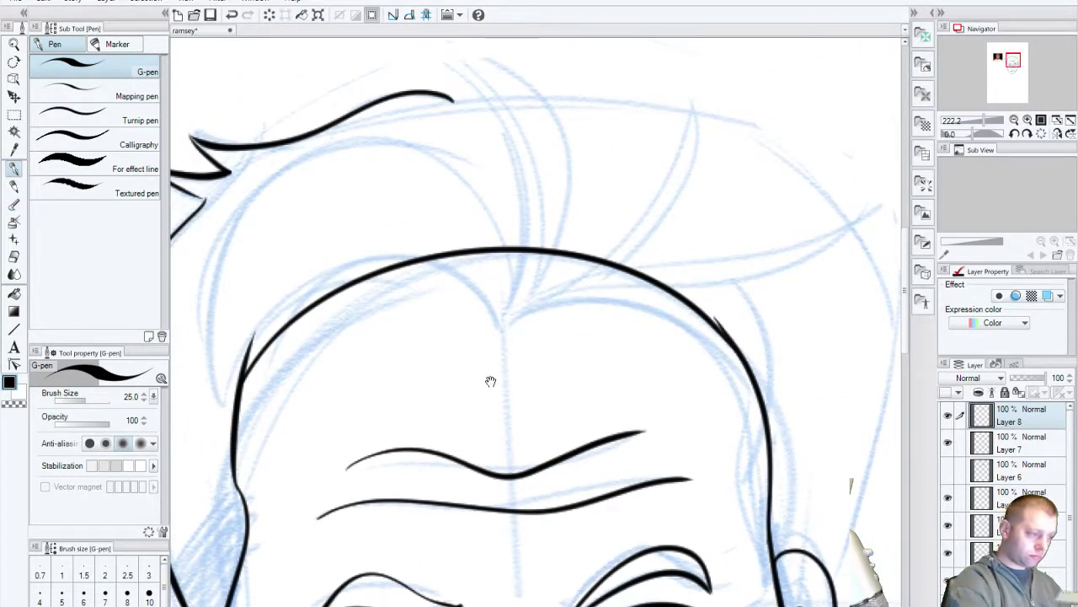
pyautogui.moveTo(490, 381); pyautogui.dragTo(502, 543)
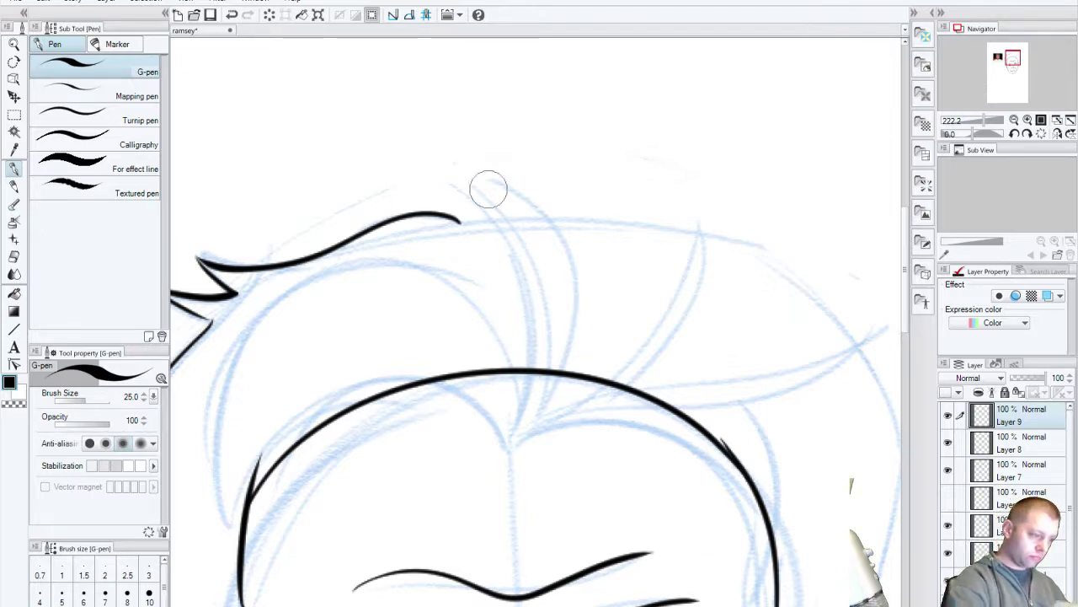
# Step: Ink the crescent hair strand rising from the forehead with a bulging outer line
pyautogui.moveTo(409, 150)
pyautogui.mouseDown()
pyautogui.moveTo(522, 396)
pyautogui.moveTo(518, 433)
pyautogui.moveTo(525, 180)
pyautogui.moveTo(529, 448)
pyautogui.mouseUp()
pyautogui.hotkey('ctrl', 'z')
pyautogui.moveTo(408, 148)
pyautogui.mouseDown()
pyautogui.moveTo(522, 188)
pyautogui.moveTo(518, 434)
pyautogui.moveTo(609, 357)
pyautogui.moveTo(661, 210)
pyautogui.mouseUp()
pyautogui.hotkey('ctrl', 'z')
pyautogui.moveTo(522, 432)
pyautogui.mouseDown()
pyautogui.moveTo(547, 413)
pyautogui.moveTo(650, 164)
pyautogui.moveTo(518, 438)
pyautogui.mouseUp()
pyautogui.hotkey('ctrl', 'z')
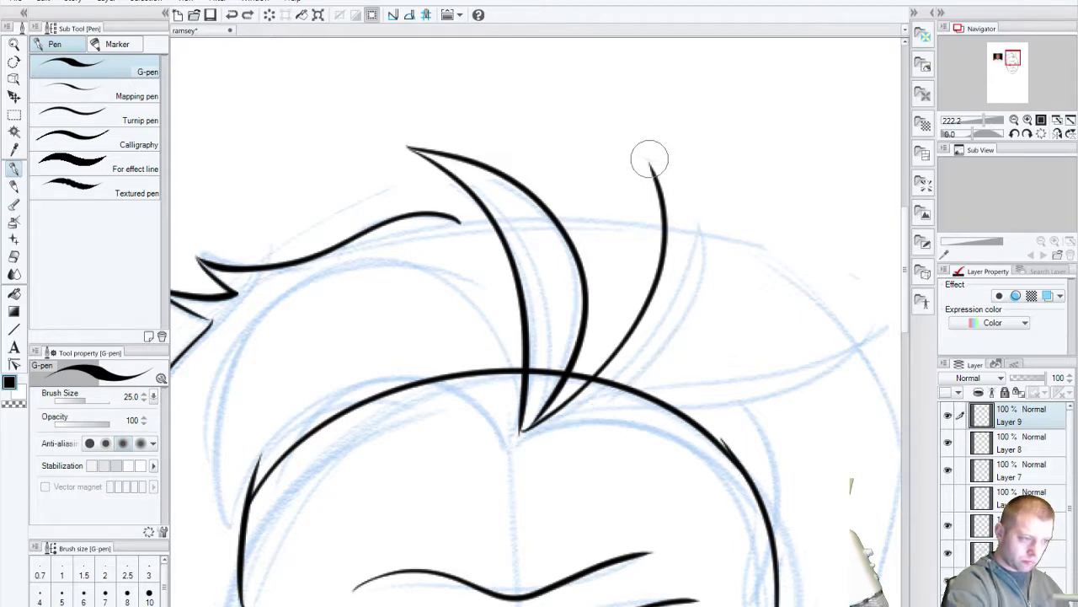
pyautogui.moveTo(647, 159); pyautogui.dragTo(522, 428)
pyautogui.hotkey('ctrl', 'z')
pyautogui.moveTo(645, 159); pyautogui.dragTo(520, 430)
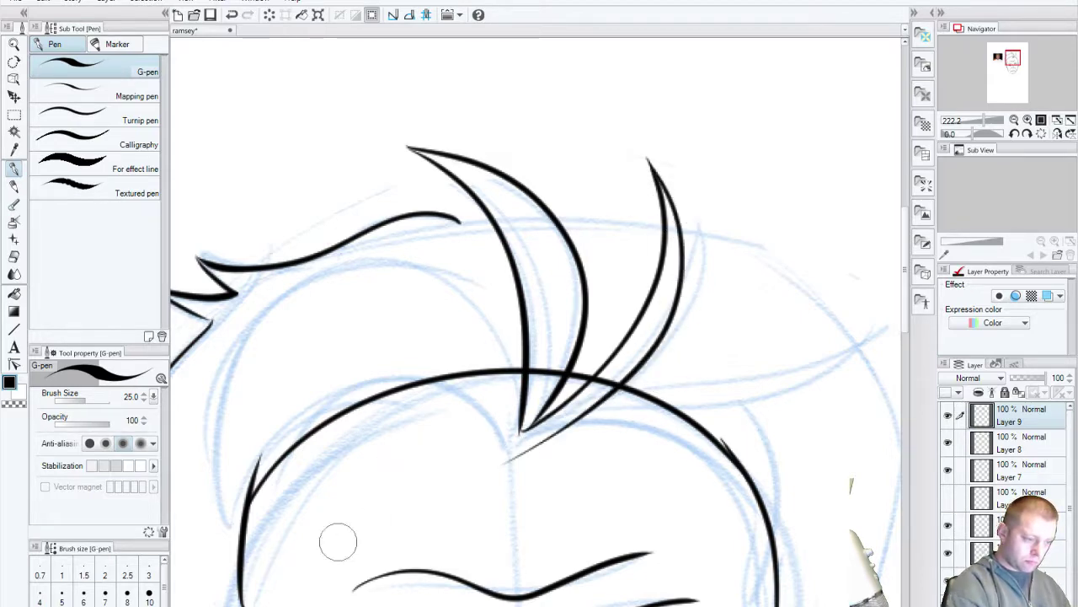
pyautogui.hotkey('ctrl', 'z')
pyautogui.moveTo(652, 164); pyautogui.dragTo(505, 447)
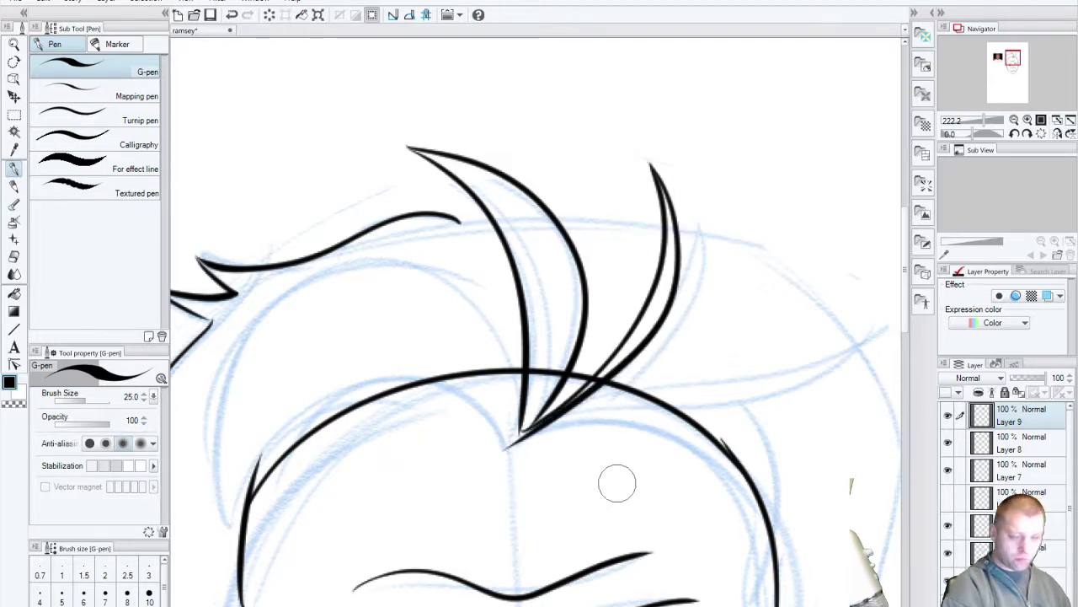
pyautogui.scroll(-2, 627, 466)
pyautogui.hscroll(3, 590, 387)
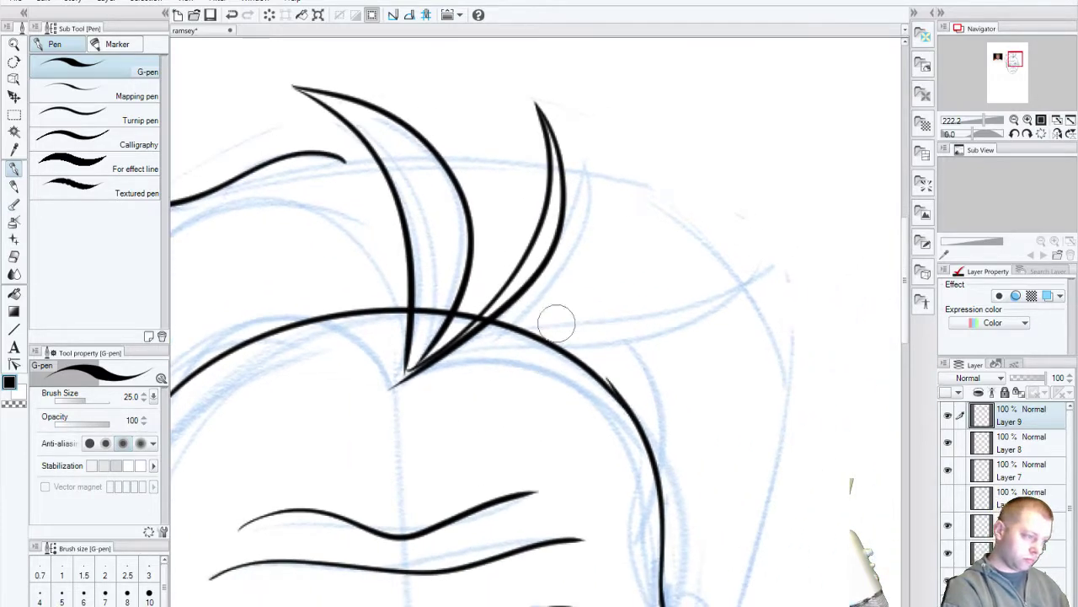
pyautogui.hotkey('ctrl', 'z')
pyautogui.moveTo(535, 100)
pyautogui.mouseDown()
pyautogui.moveTo(558, 121)
pyautogui.moveTo(413, 367)
pyautogui.mouseUp()
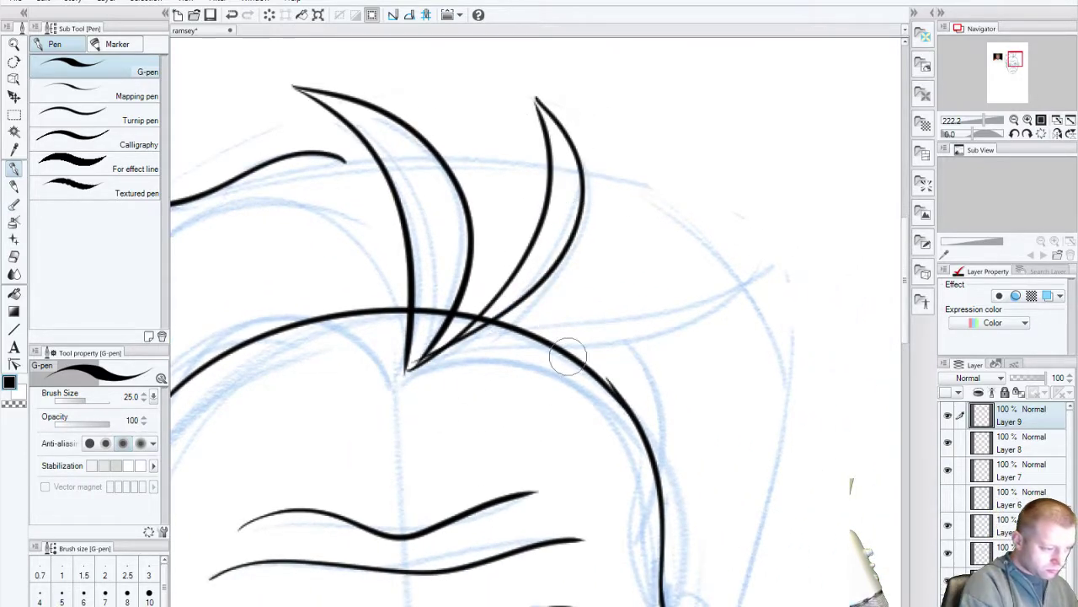
pyautogui.hotkey('ctrl', 'z')
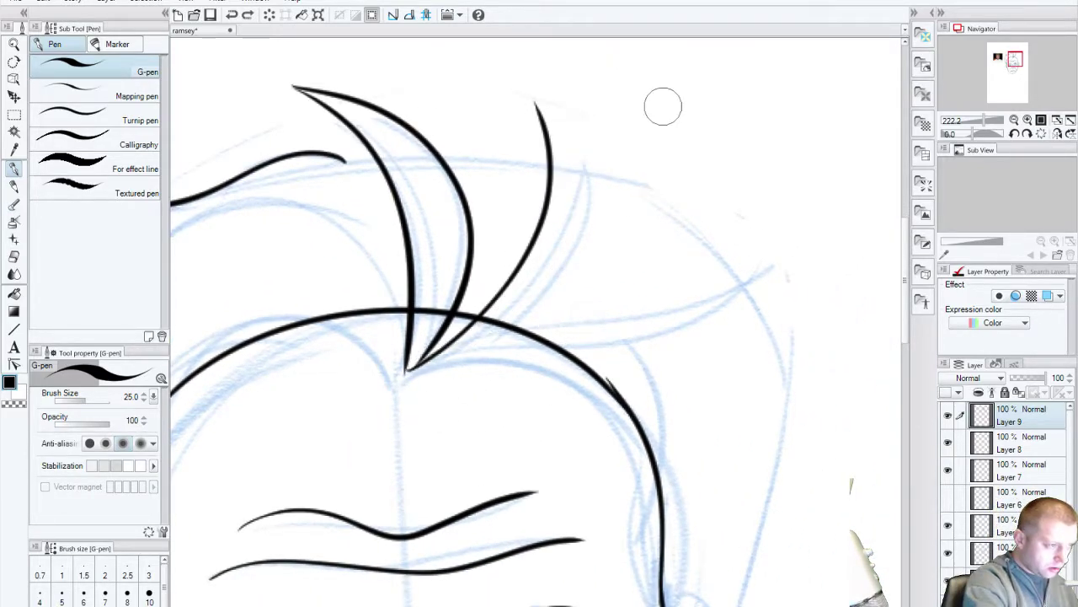
pyautogui.moveTo(537, 99)
pyautogui.mouseDown()
pyautogui.moveTo(578, 197)
pyautogui.moveTo(413, 368)
pyautogui.mouseUp()
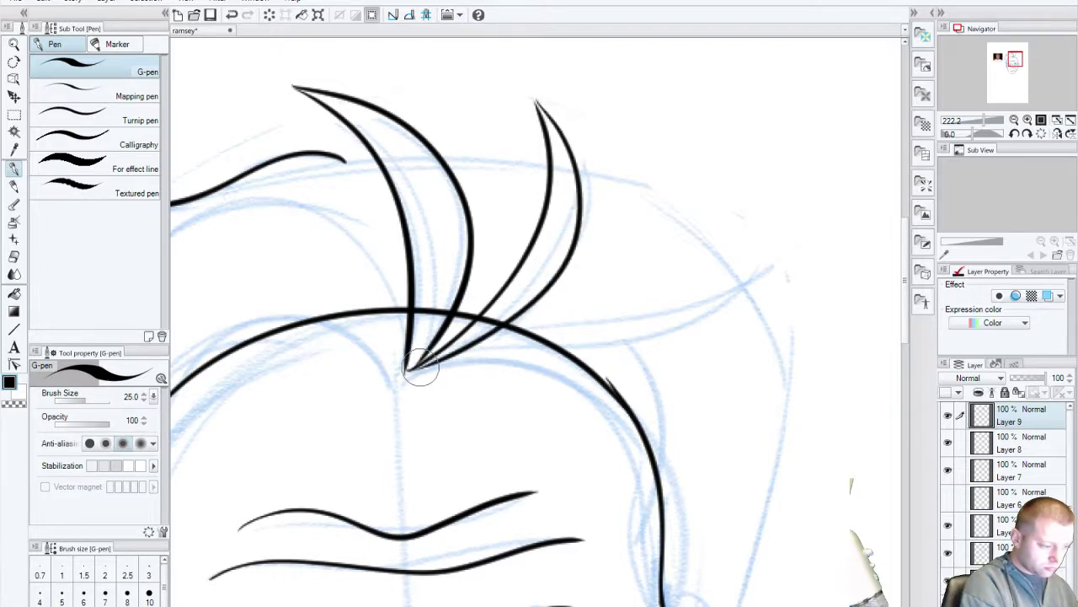
# Step: Ink a thin strand sweeping right from the hairline out to a pointed tip
pyautogui.moveTo(492, 335)
pyautogui.mouseDown()
pyautogui.moveTo(704, 295)
pyautogui.moveTo(758, 261)
pyautogui.mouseUp()
pyautogui.hotkey('ctrl', 'z')
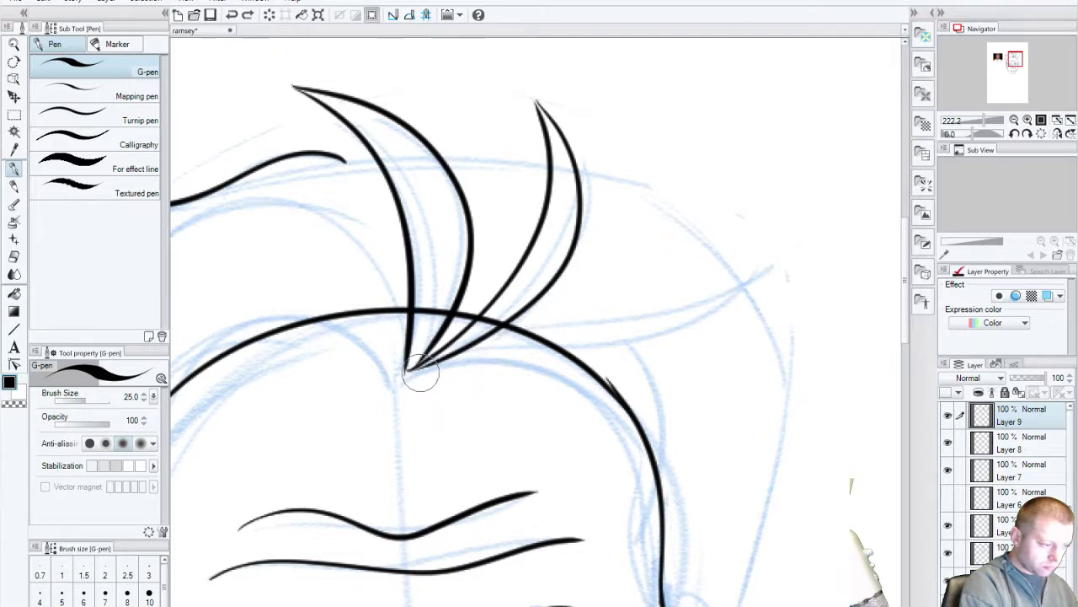
pyautogui.hotkey('ctrl', 'z')
pyautogui.moveTo(429, 370)
pyautogui.mouseDown()
pyautogui.moveTo(514, 335)
pyautogui.moveTo(642, 310)
pyautogui.moveTo(741, 236)
pyautogui.moveTo(743, 251)
pyautogui.moveTo(707, 295)
pyautogui.moveTo(434, 362)
pyautogui.mouseUp()
pyautogui.hotkey('ctrl', 'z')
pyautogui.moveTo(734, 245)
pyautogui.mouseDown()
pyautogui.moveTo(504, 351)
pyautogui.moveTo(722, 306)
pyautogui.moveTo(741, 247)
pyautogui.mouseUp()
pyautogui.hotkey('ctrl', 'z')
pyautogui.hotkey('ctrl', 'z')
pyautogui.moveTo(417, 368)
pyautogui.mouseDown()
pyautogui.moveTo(578, 342)
pyautogui.moveTo(741, 249)
pyautogui.mouseUp()
pyautogui.hotkey('ctrl', 'z')
pyautogui.moveTo(423, 370)
pyautogui.mouseDown()
pyautogui.moveTo(678, 323)
pyautogui.moveTo(741, 248)
pyautogui.mouseUp()
pyautogui.hotkey('ctrl', 'z')
pyautogui.moveTo(413, 373)
pyautogui.mouseDown()
pyautogui.moveTo(484, 346)
pyautogui.moveTo(666, 322)
pyautogui.moveTo(741, 248)
pyautogui.mouseUp()
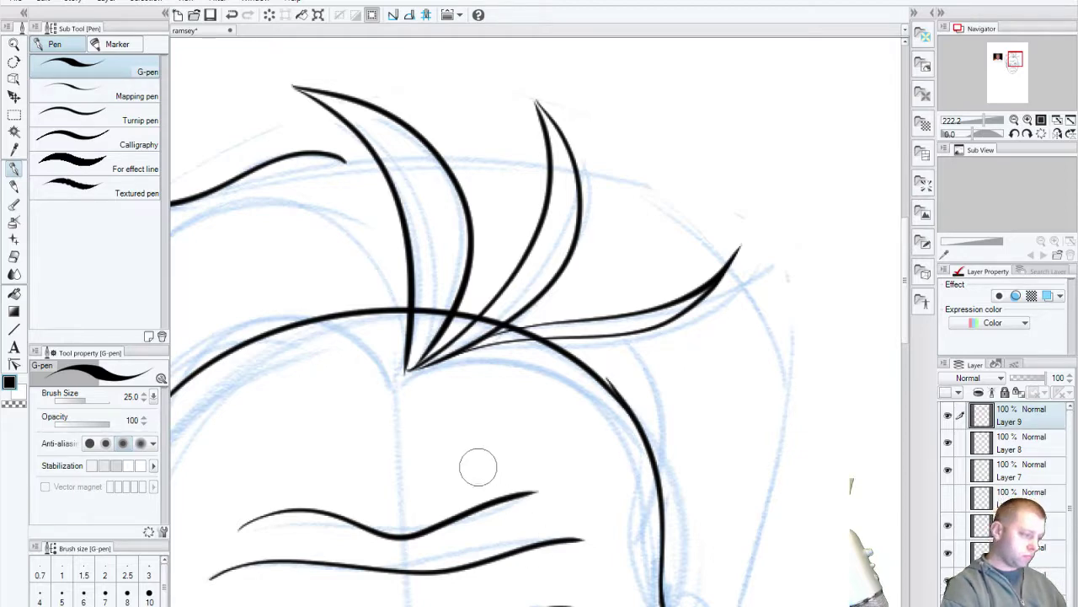
pyautogui.moveTo(457, 494); pyautogui.dragTo(741, 450)
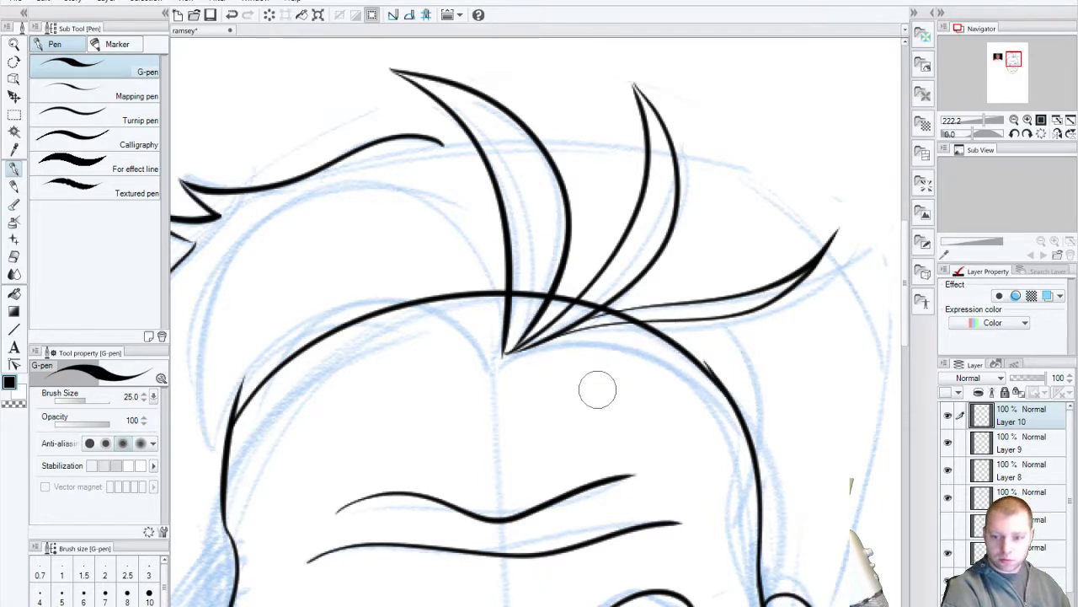
# Step: Draw a hooked hair lock curling up-left from the hair's centre and down toward the left brow
pyautogui.moveTo(512, 445); pyautogui.dragTo(593, 481)
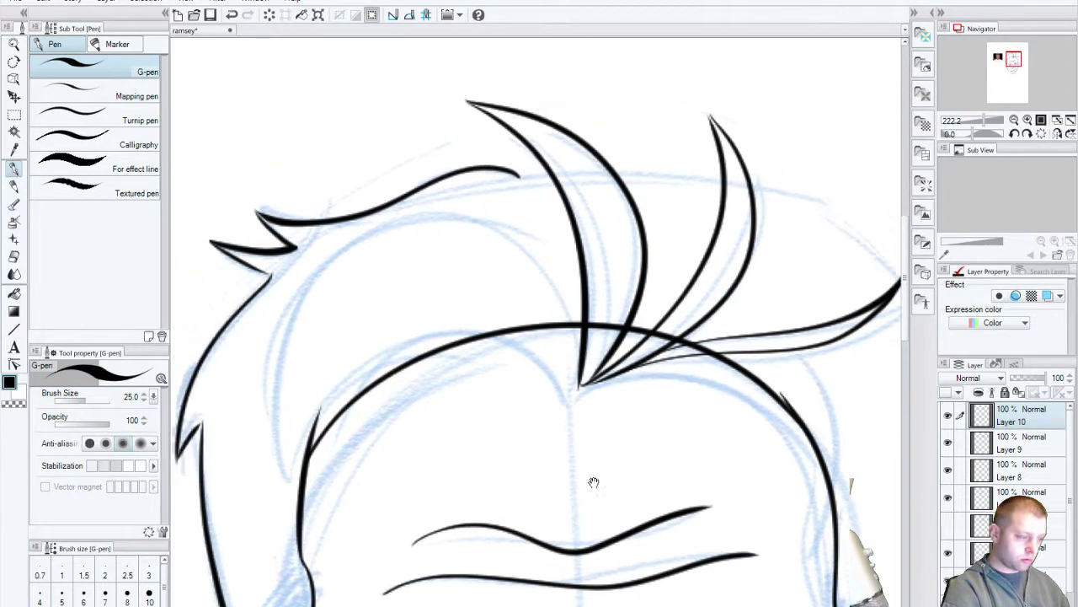
pyautogui.moveTo(581, 379); pyautogui.dragTo(381, 516)
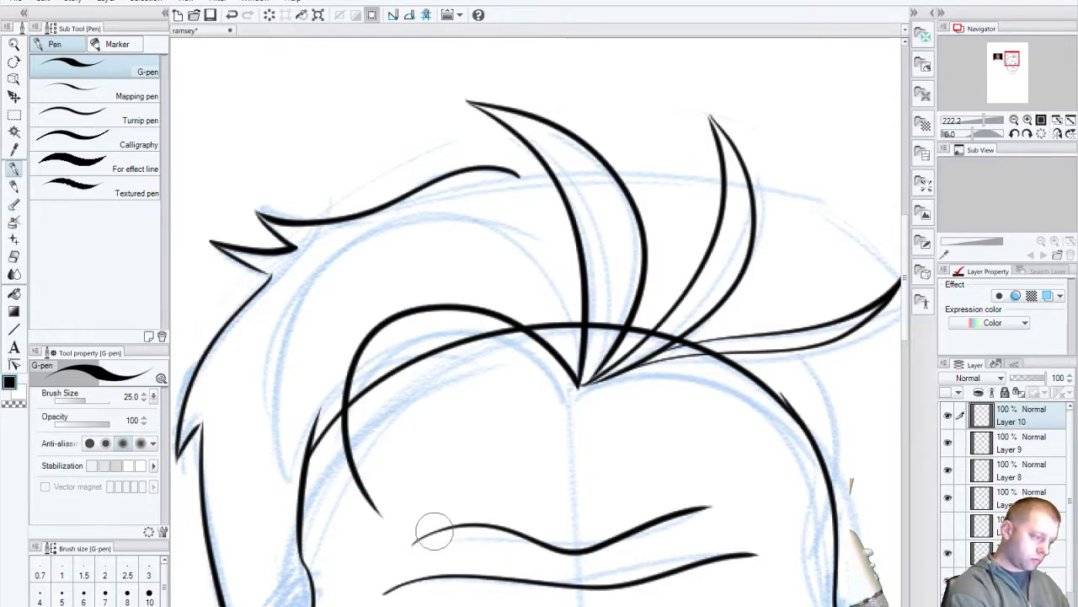
pyautogui.moveTo(583, 337)
pyautogui.mouseDown()
pyautogui.moveTo(284, 312)
pyautogui.moveTo(413, 546)
pyautogui.mouseUp()
pyautogui.hotkey('ctrl', 'z')
pyautogui.moveTo(583, 334)
pyautogui.mouseDown()
pyautogui.moveTo(494, 234)
pyautogui.moveTo(413, 544)
pyautogui.mouseUp()
pyautogui.hotkey('ctrl', 'z')
pyautogui.moveTo(583, 337)
pyautogui.mouseDown()
pyautogui.moveTo(549, 289)
pyautogui.moveTo(337, 489)
pyautogui.moveTo(408, 515)
pyautogui.mouseUp()
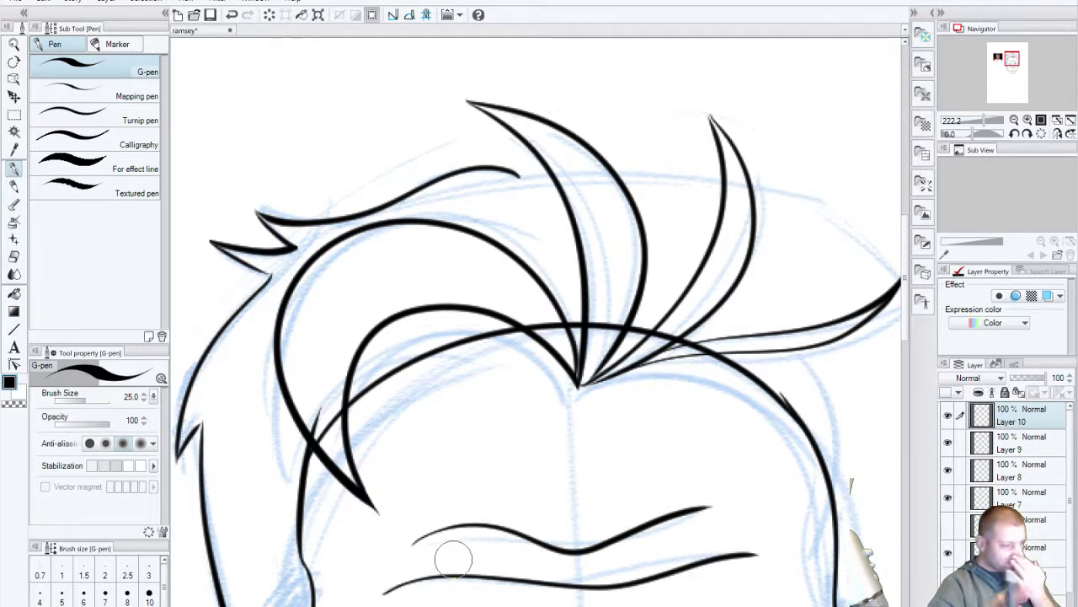
# Step: Check the centre hair spikes and forehead arc layers, then make Layer 8 the working layer
pyautogui.click(948, 443)
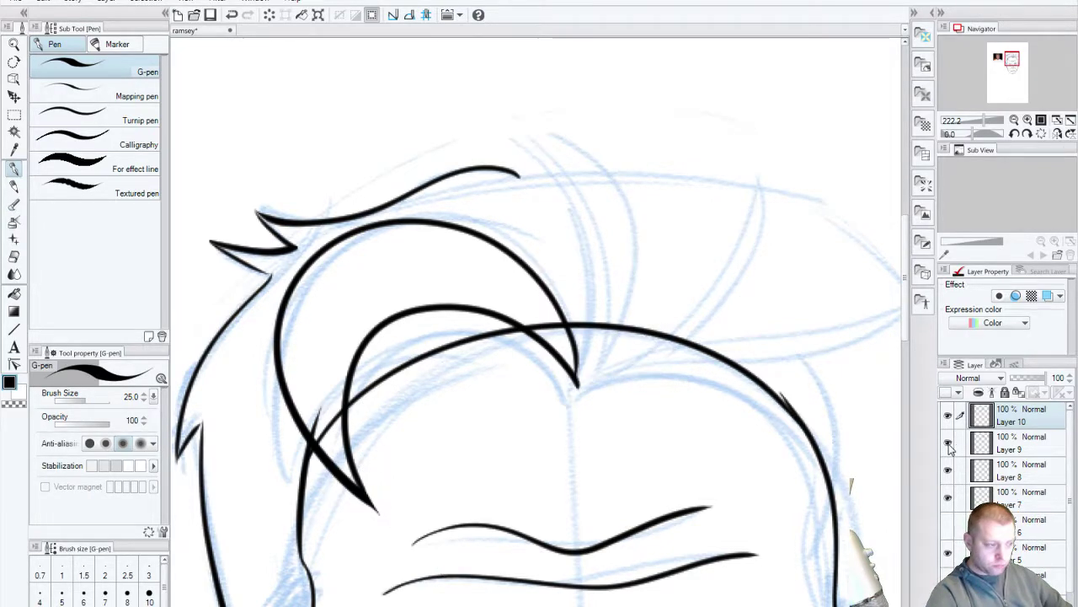
pyautogui.click(947, 442)
pyautogui.click(948, 472)
pyautogui.click(948, 470)
pyautogui.click(999, 472)
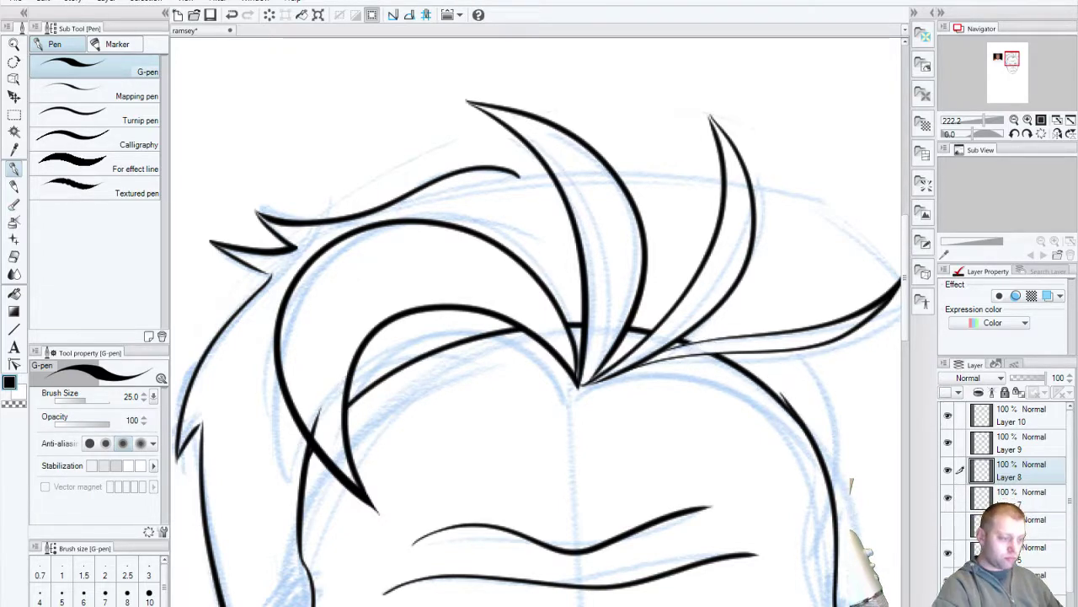
# Step: Check the spiky hair and face outline layers, then pan over the hair, eyebrows and eyes
pyautogui.scroll(-5, 576, 518)
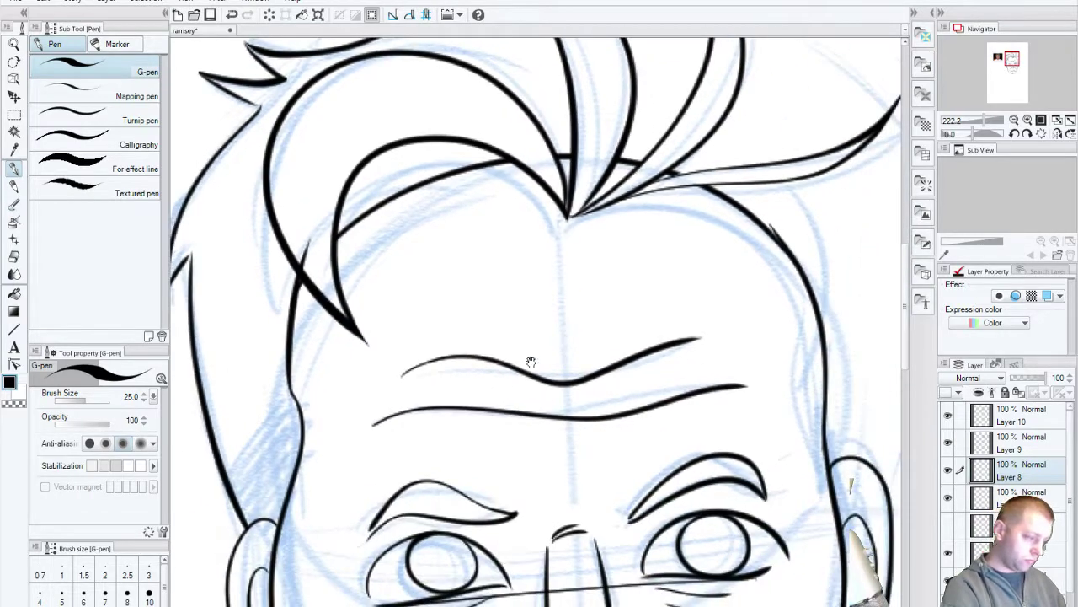
pyautogui.click(948, 497)
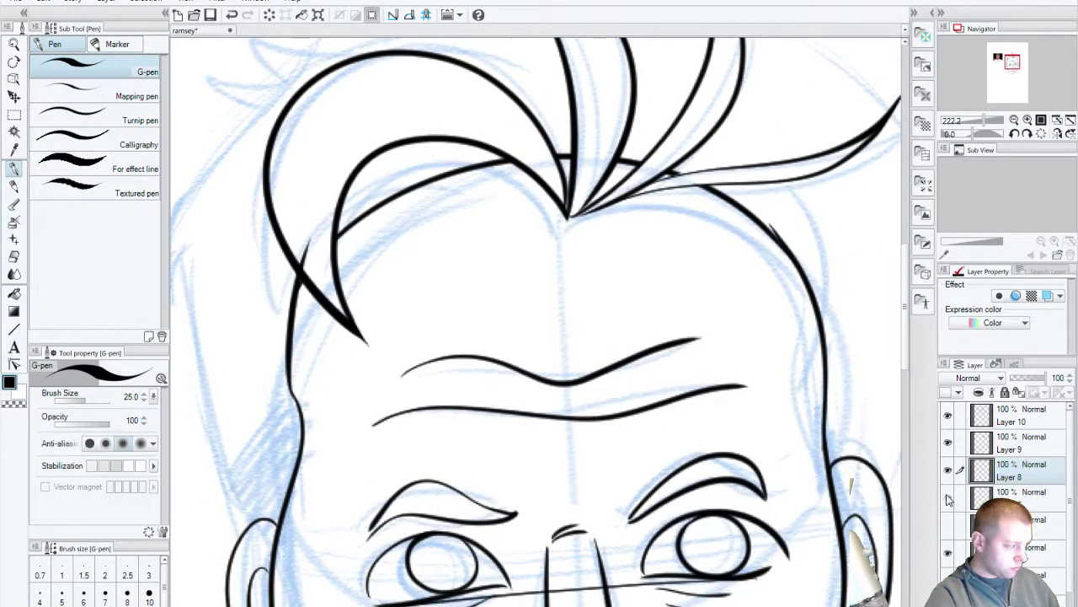
pyautogui.click(948, 498)
pyautogui.click(949, 554)
pyautogui.click(950, 554)
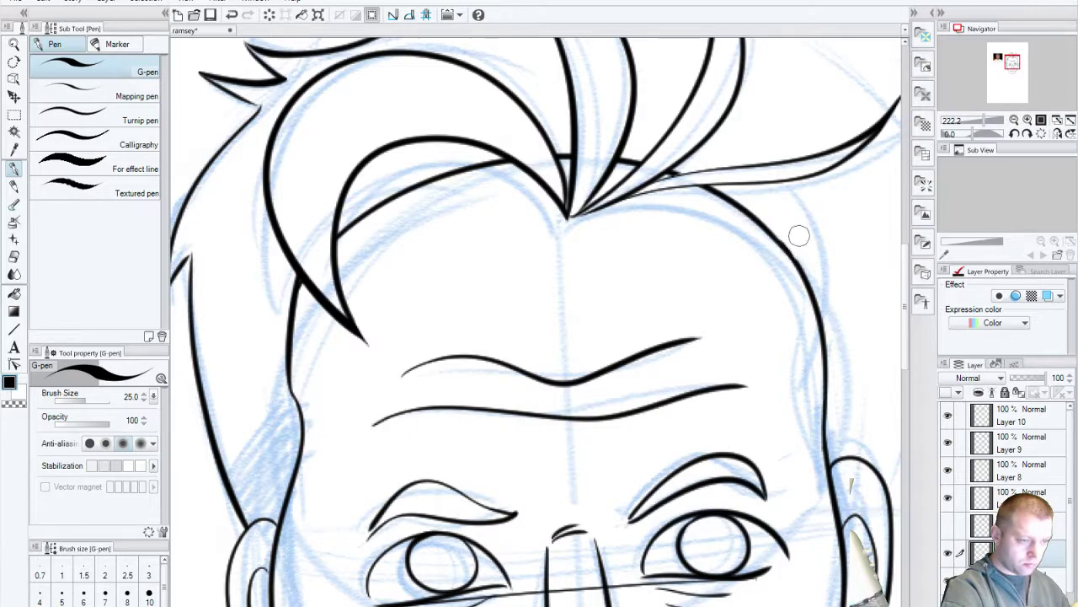
pyautogui.moveTo(727, 439); pyautogui.dragTo(447, 534)
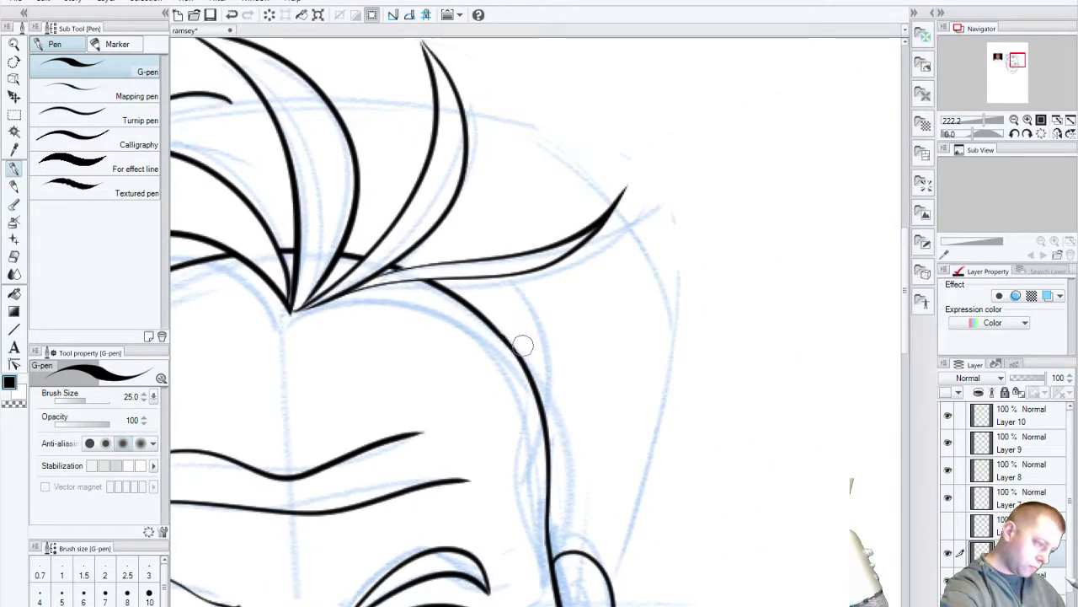
pyautogui.moveTo(327, 474); pyautogui.dragTo(602, 453)
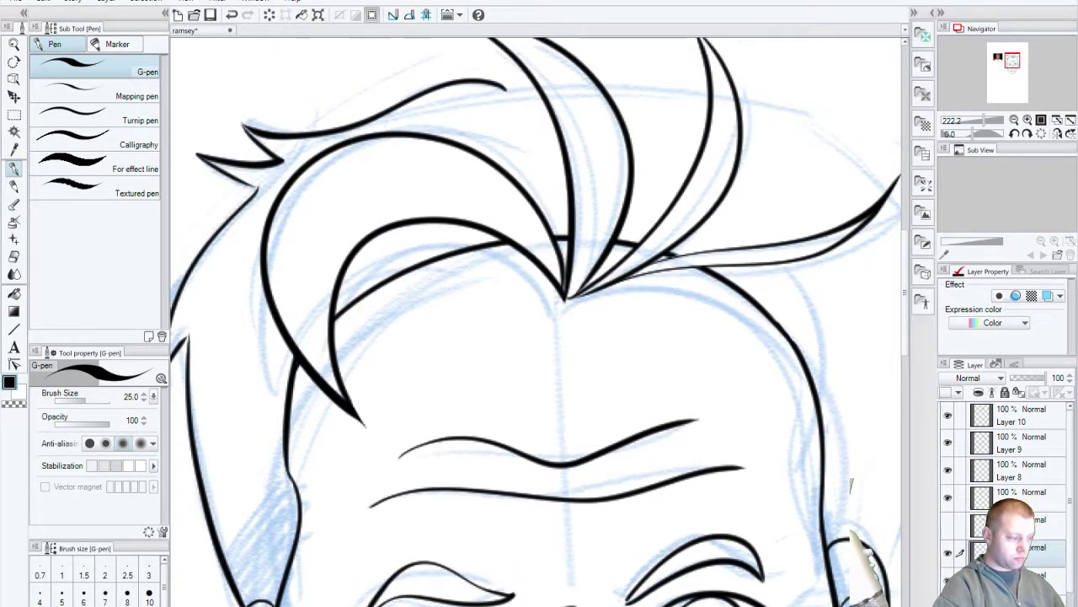
pyautogui.moveTo(674, 539); pyautogui.dragTo(587, 362)
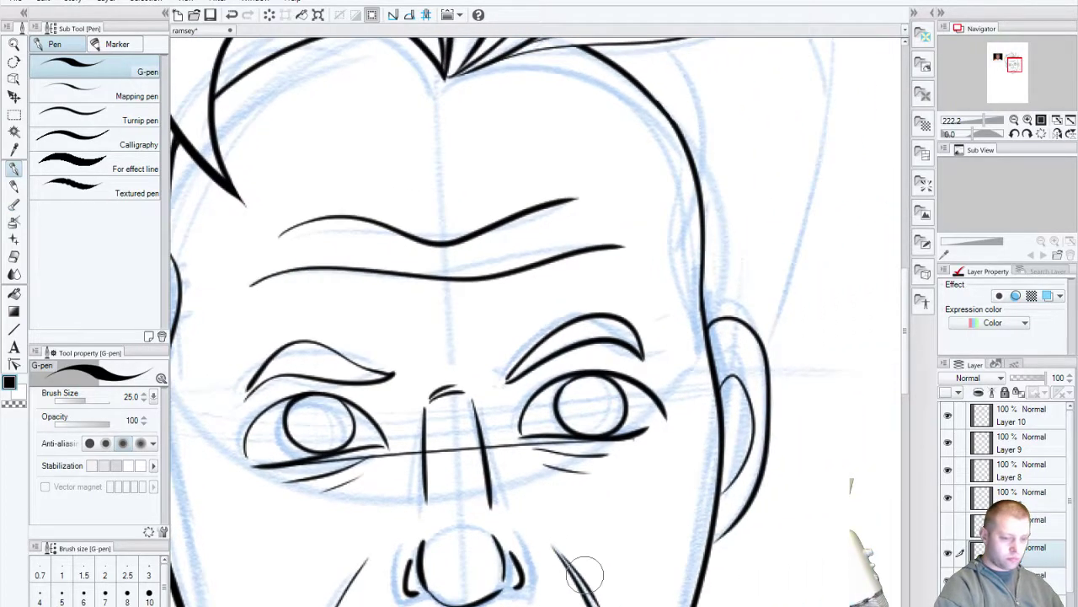
# Step: Delete the layer with the messier hair strokes and save the drawing
pyautogui.click(948, 525)
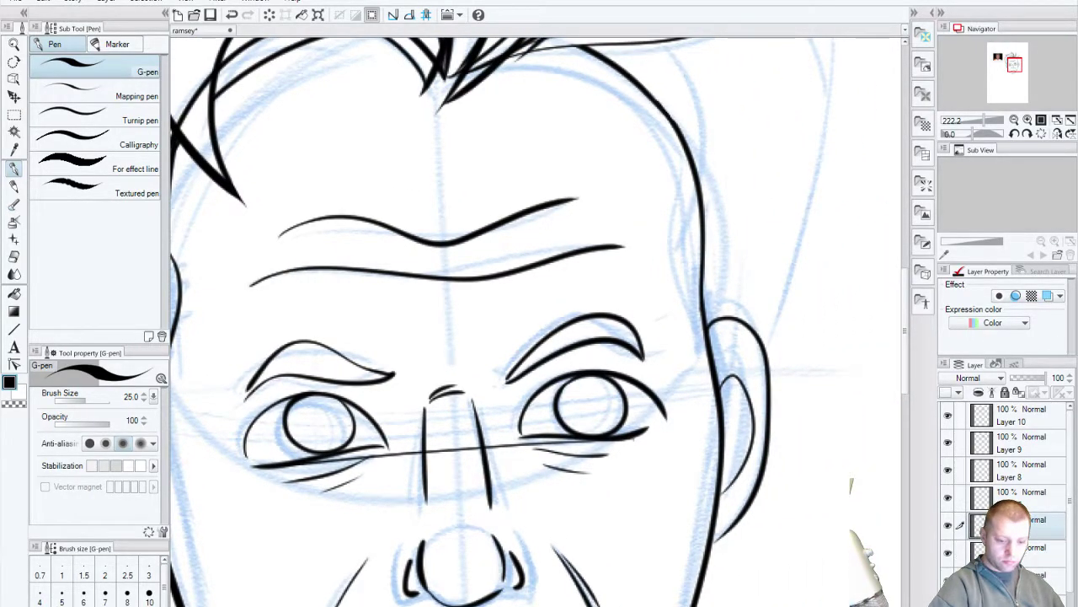
pyautogui.press('Delete')
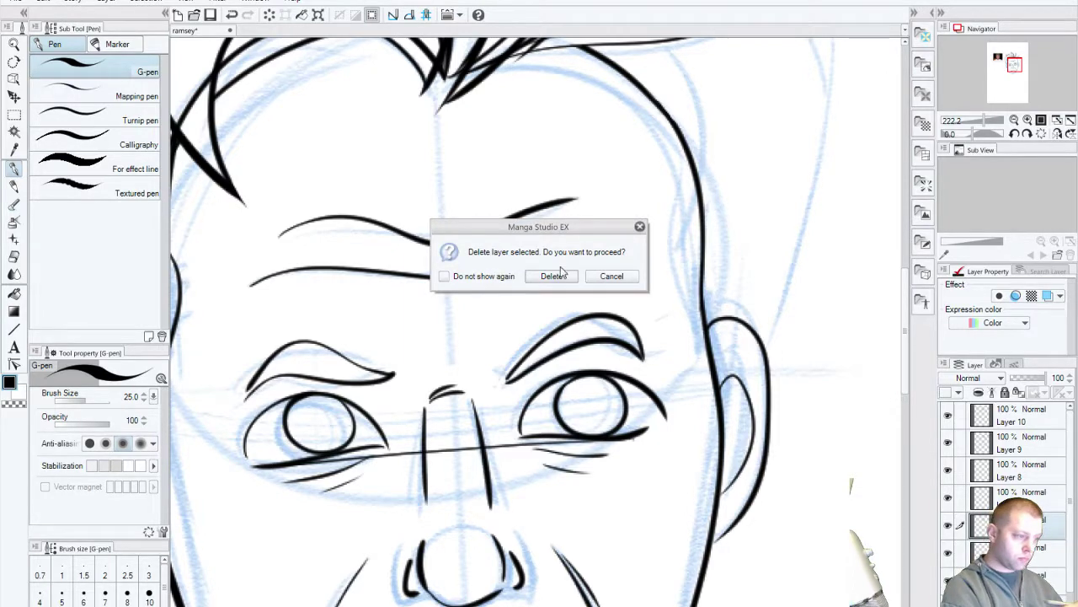
pyautogui.click(554, 275)
pyautogui.moveTo(481, 329); pyautogui.dragTo(648, 461)
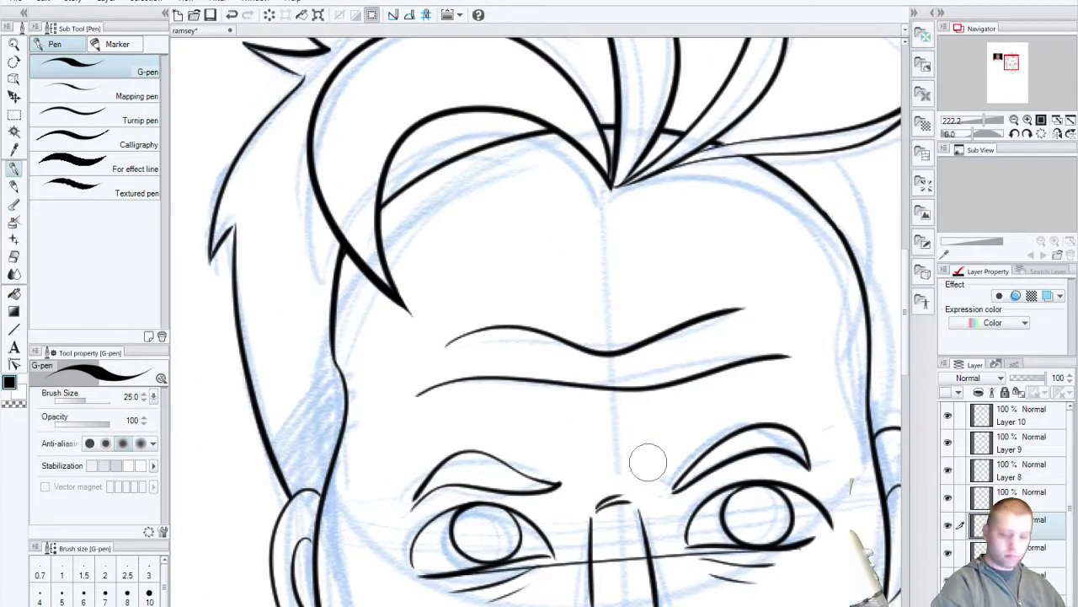
pyautogui.hotkey('ctrl', 's')
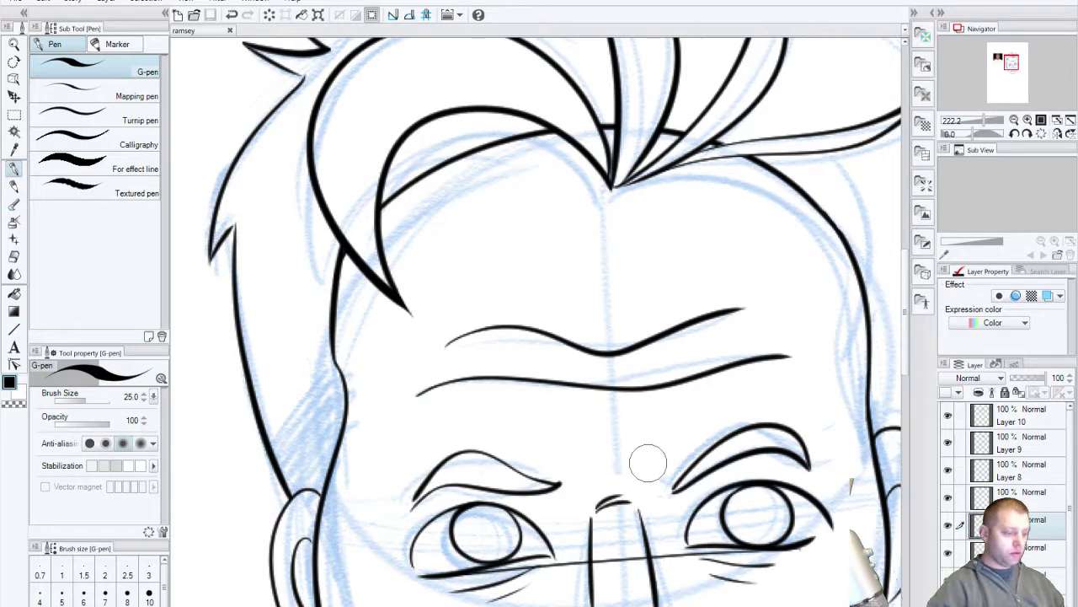
# Step: Pan across the hair spikes, recheck Layer 8's inner hair strokes, and reselect Layer 8
pyautogui.moveTo(855, 508); pyautogui.dragTo(539, 602)
pyautogui.moveTo(468, 510); pyautogui.dragTo(606, 570)
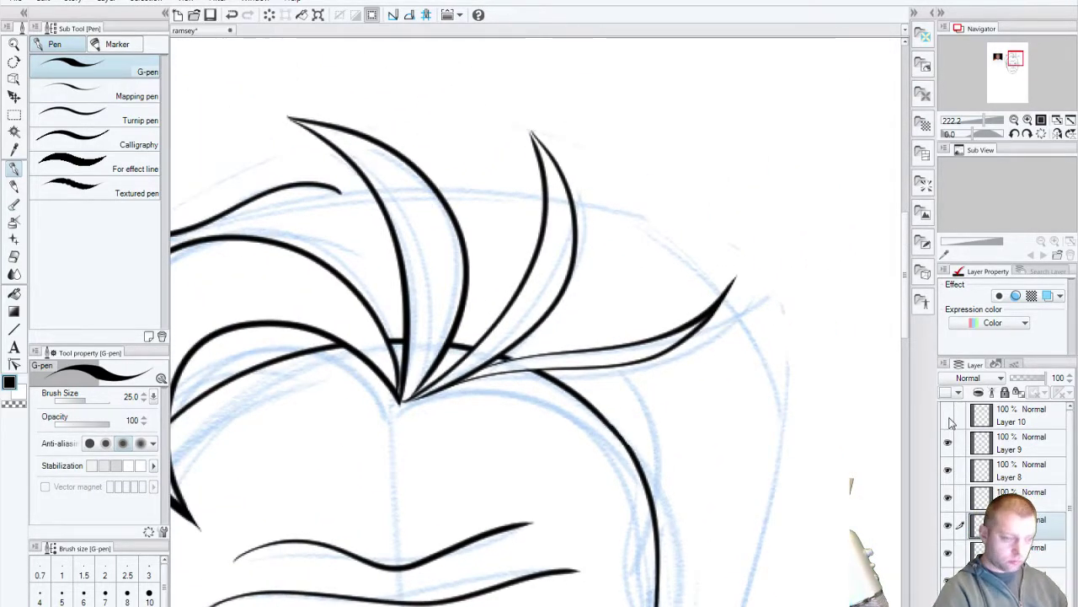
pyautogui.moveTo(413, 506)
pyautogui.mouseDown()
pyautogui.moveTo(526, 487)
pyautogui.moveTo(552, 514)
pyautogui.mouseUp()
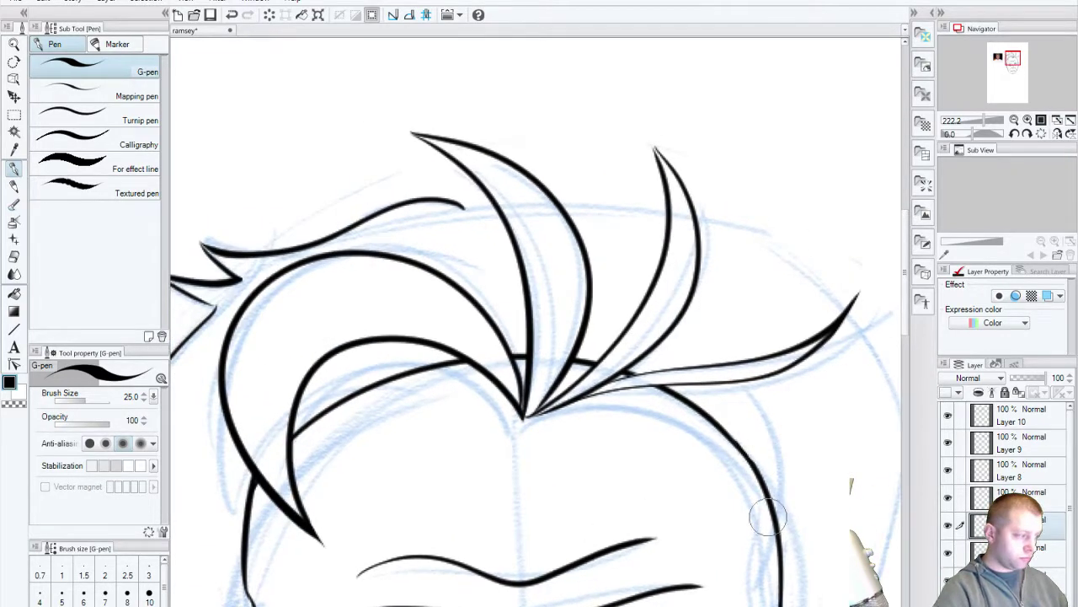
pyautogui.moveTo(340, 475); pyautogui.dragTo(477, 500)
pyautogui.click(949, 444)
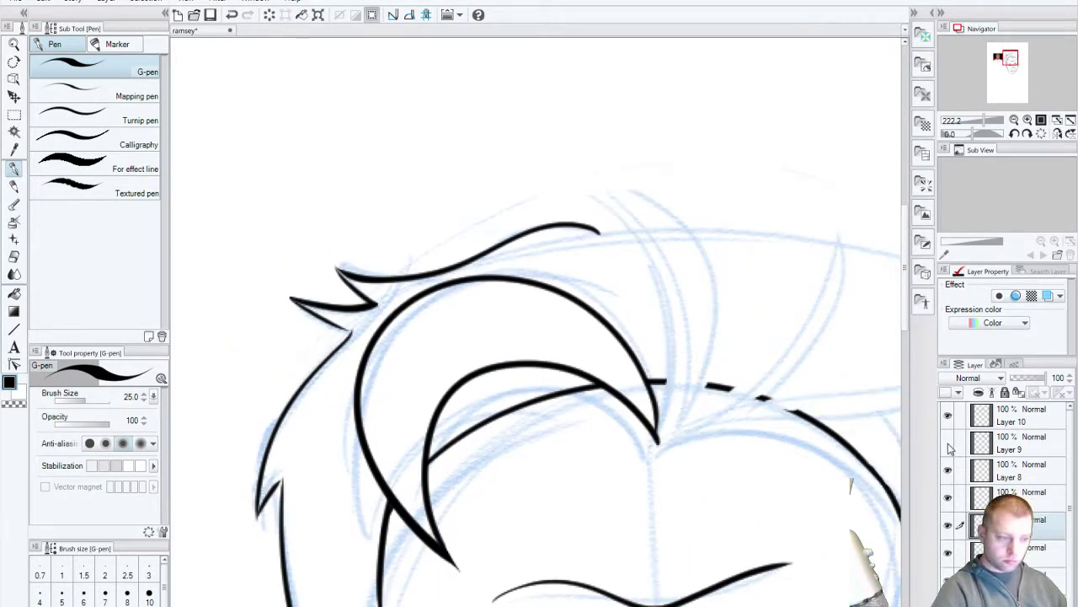
pyautogui.click(949, 444)
pyautogui.click(949, 469)
pyautogui.click(949, 472)
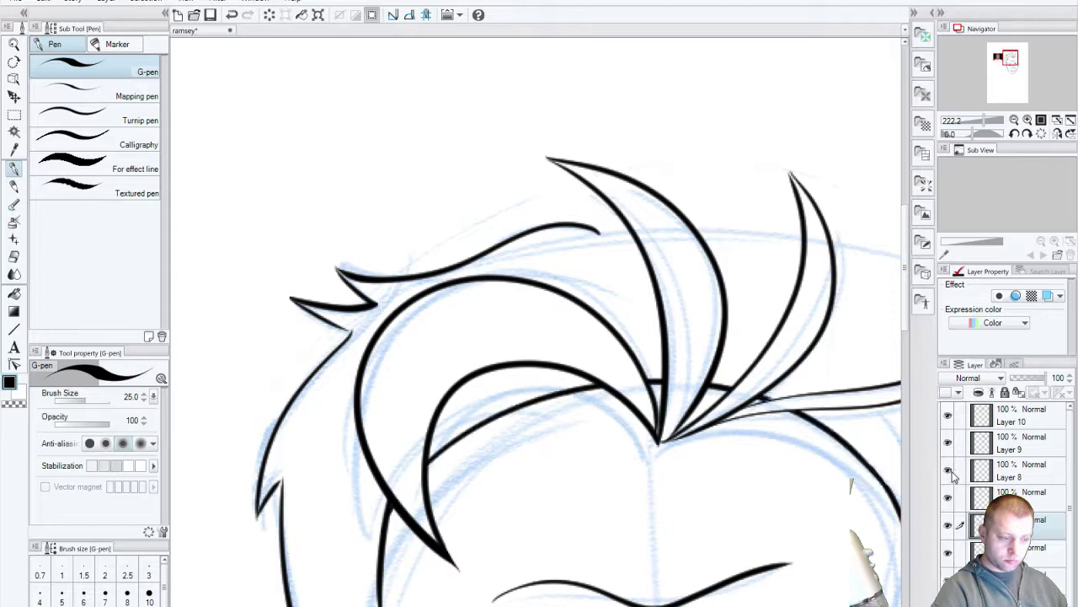
pyautogui.click(1017, 478)
pyautogui.moveTo(513, 494); pyautogui.dragTo(681, 465)
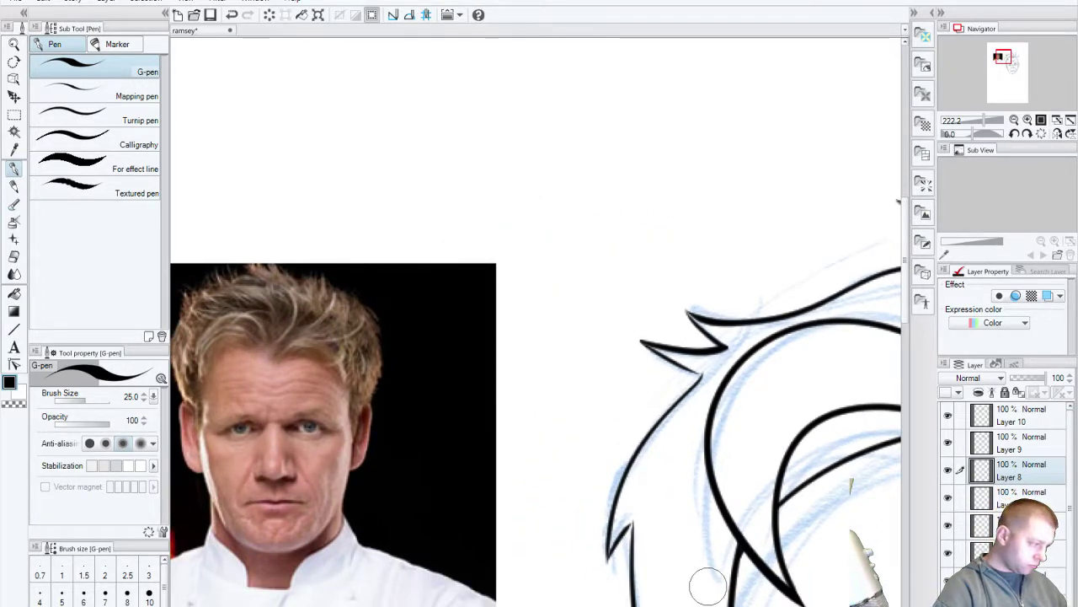
# Step: Draw and redo arcing, hooked hair locks on the right side of the head
pyautogui.moveTo(699, 579)
pyautogui.mouseDown()
pyautogui.moveTo(682, 590)
pyautogui.moveTo(402, 493)
pyautogui.mouseUp()
pyautogui.moveTo(721, 564); pyautogui.dragTo(501, 489)
pyautogui.moveTo(876, 438); pyautogui.dragTo(698, 425)
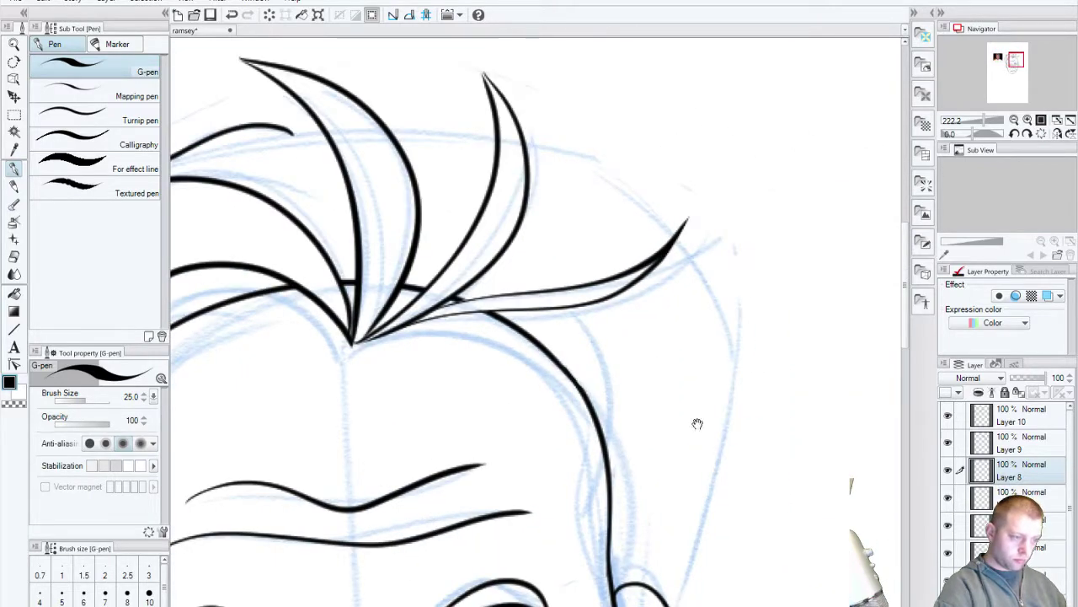
pyautogui.moveTo(548, 137)
pyautogui.mouseDown()
pyautogui.moveTo(692, 290)
pyautogui.moveTo(721, 487)
pyautogui.mouseUp()
pyautogui.hotkey('ctrl', 'z')
pyautogui.hotkey('ctrl', 'z')
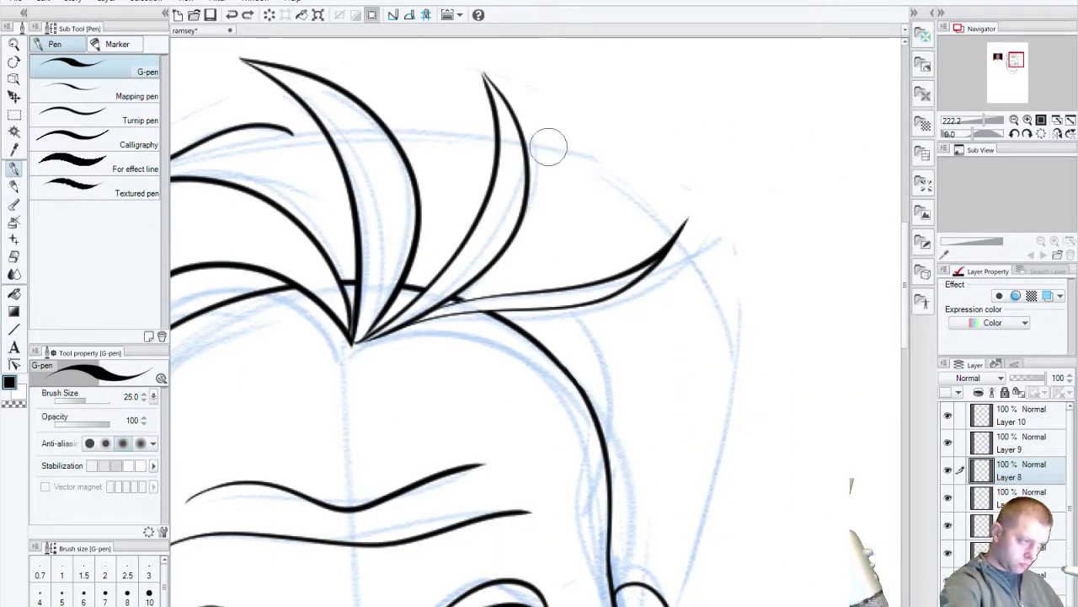
pyautogui.moveTo(551, 148)
pyautogui.mouseDown()
pyautogui.moveTo(698, 300)
pyautogui.moveTo(730, 486)
pyautogui.mouseUp()
pyautogui.hotkey('ctrl', 'z')
pyautogui.moveTo(560, 139); pyautogui.dragTo(735, 403)
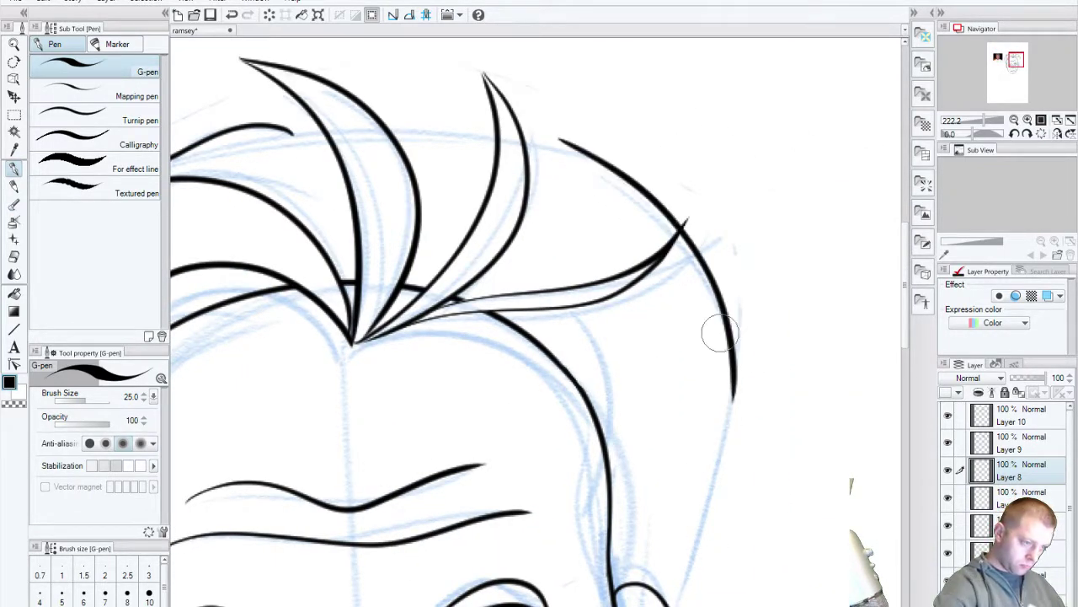
pyautogui.moveTo(694, 338)
pyautogui.mouseDown()
pyautogui.moveTo(728, 392)
pyautogui.moveTo(698, 343)
pyautogui.moveTo(729, 485)
pyautogui.mouseUp()
pyautogui.hotkey('ctrl', 'z')
pyautogui.moveTo(682, 405)
pyautogui.mouseDown()
pyautogui.moveTo(702, 469)
pyautogui.moveTo(687, 605)
pyautogui.mouseUp()
pyautogui.hotkey('ctrl', 'z')
pyautogui.hotkey('ctrl', 'z')
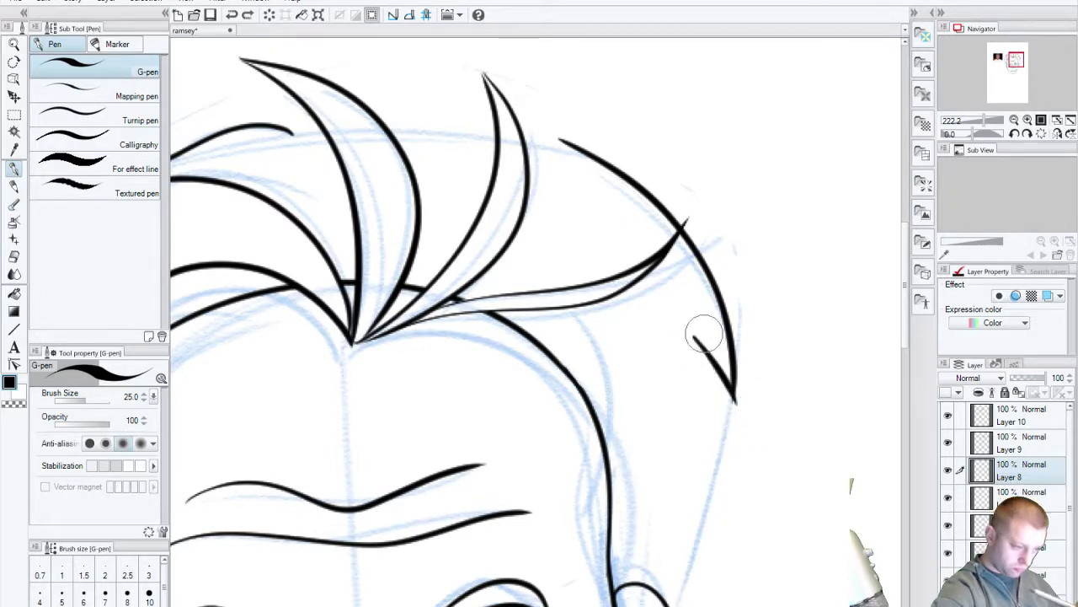
# Step: Add a second hooked lock and a small V-shaped lock, discarding long side lines
pyautogui.moveTo(697, 341); pyautogui.dragTo(723, 493)
pyautogui.moveTo(685, 394); pyautogui.dragTo(715, 497)
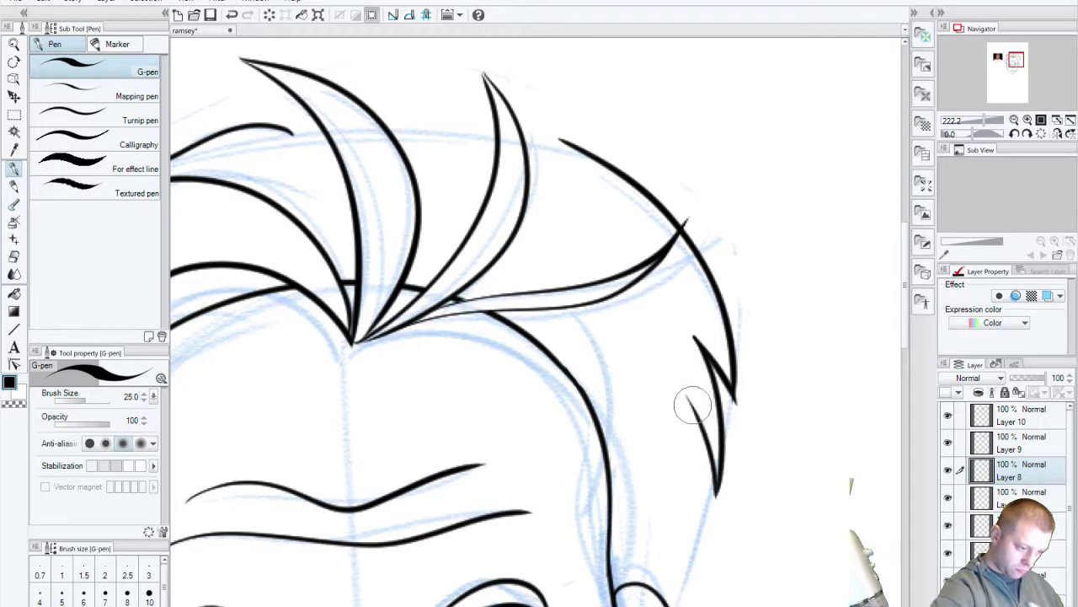
pyautogui.hotkey('ctrl', 'z')
pyautogui.hotkey('ctrl', 'z')
pyautogui.moveTo(684, 390)
pyautogui.mouseDown()
pyautogui.moveTo(717, 460)
pyautogui.moveTo(689, 542)
pyautogui.mouseUp()
pyautogui.moveTo(672, 453); pyautogui.dragTo(683, 479)
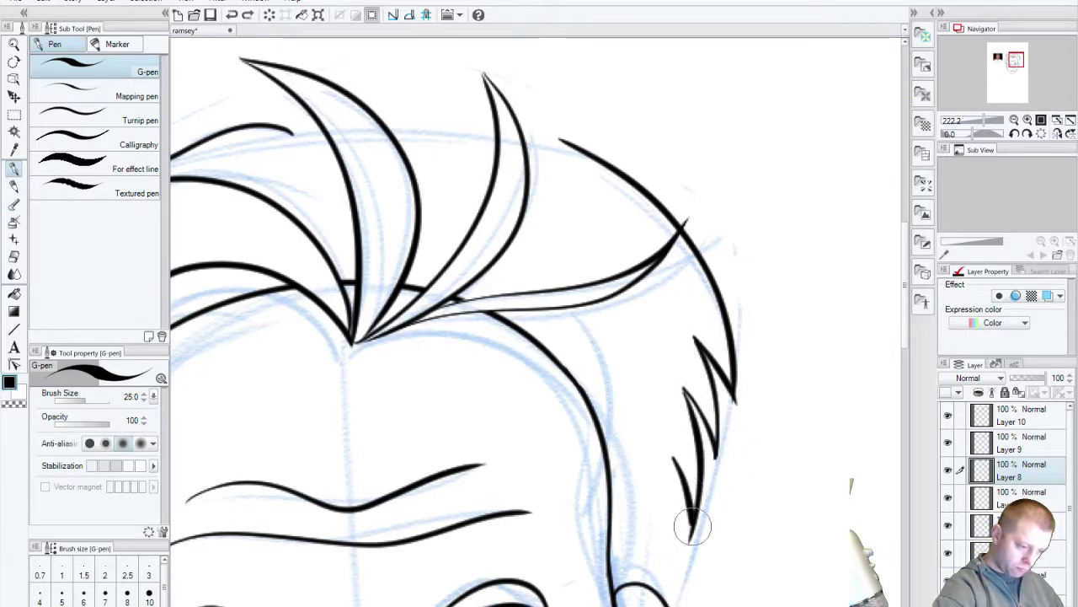
pyautogui.hotkey('ctrl', 'z')
pyautogui.hotkey('ctrl', 'z')
pyautogui.moveTo(684, 389)
pyautogui.mouseDown()
pyautogui.moveTo(715, 460)
pyautogui.moveTo(707, 505)
pyautogui.mouseUp()
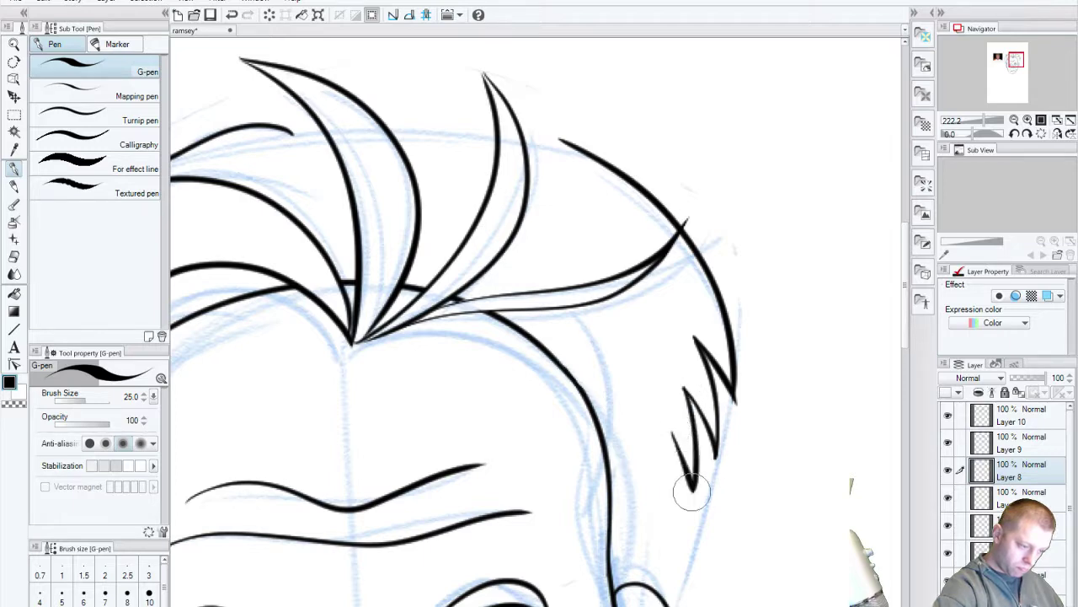
pyautogui.moveTo(670, 434)
pyautogui.mouseDown()
pyautogui.moveTo(691, 488)
pyautogui.moveTo(661, 586)
pyautogui.mouseUp()
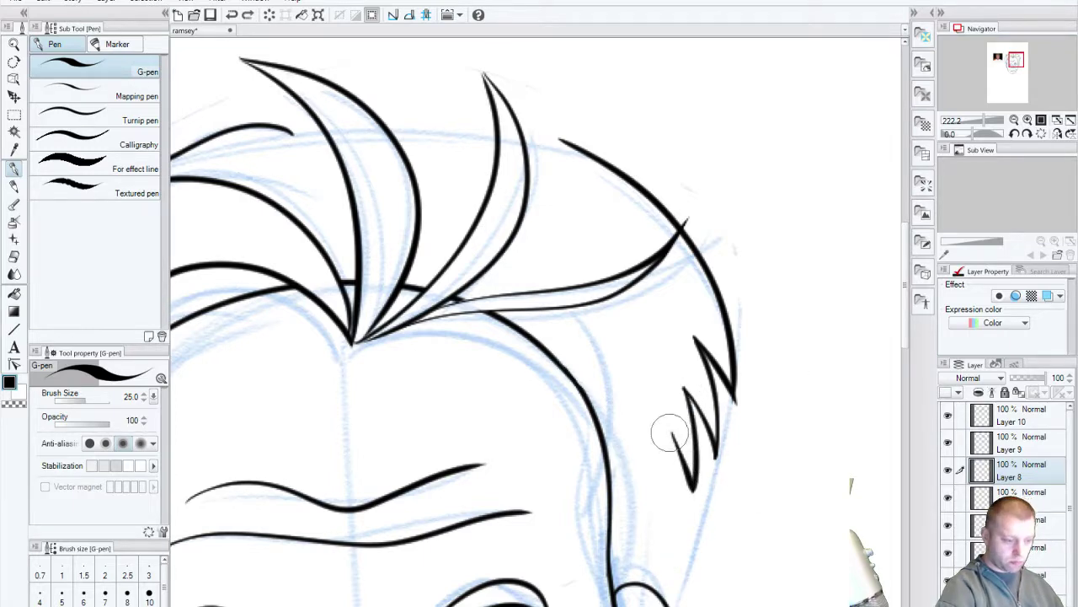
pyautogui.moveTo(669, 433); pyautogui.dragTo(658, 594)
pyautogui.hotkey('ctrl', 'z')
pyautogui.moveTo(670, 437); pyautogui.dragTo(662, 581)
pyautogui.hotkey('ctrl', 'z')
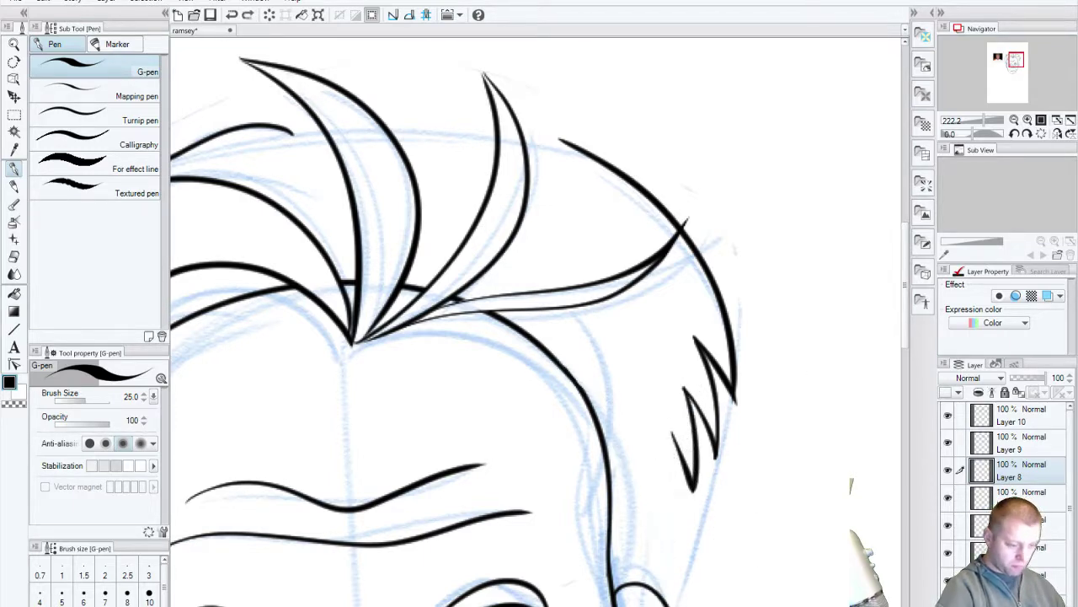
# Step: Draw the side-of-head line down toward the ear
pyautogui.scroll(-1, 601, 563)
pyautogui.moveTo(600, 562); pyautogui.dragTo(552, 380)
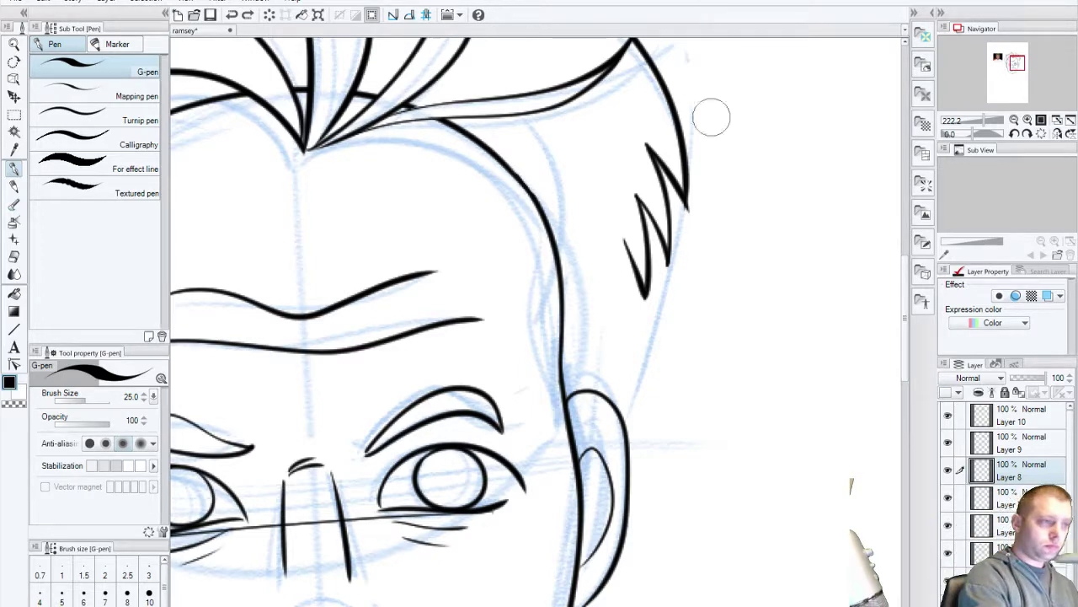
pyautogui.moveTo(628, 343); pyautogui.dragTo(549, 337)
pyautogui.hotkey('ctrl', 'z')
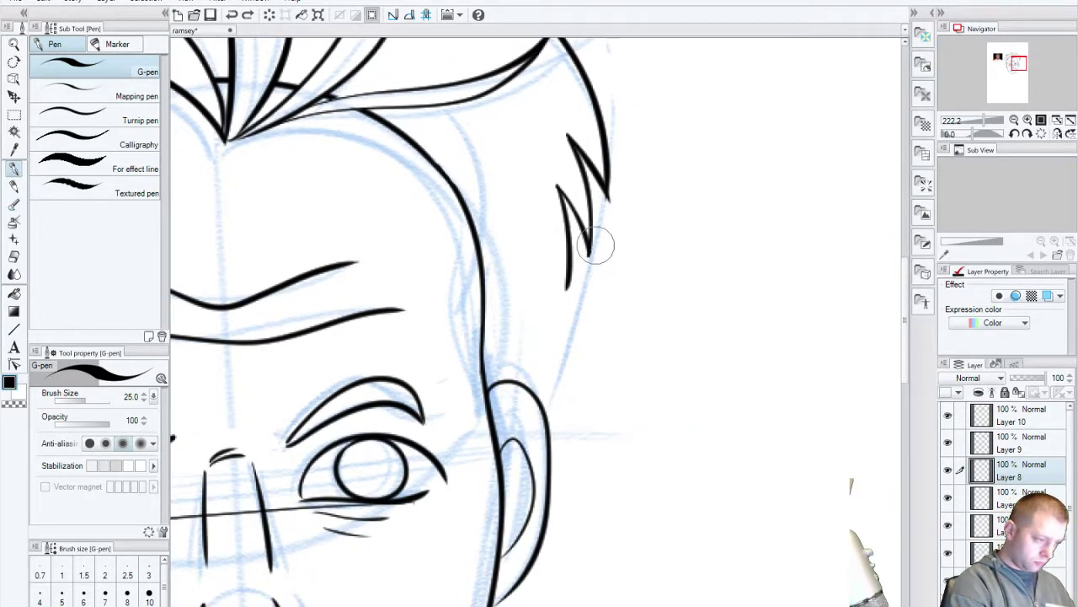
pyautogui.moveTo(577, 202); pyautogui.dragTo(539, 430)
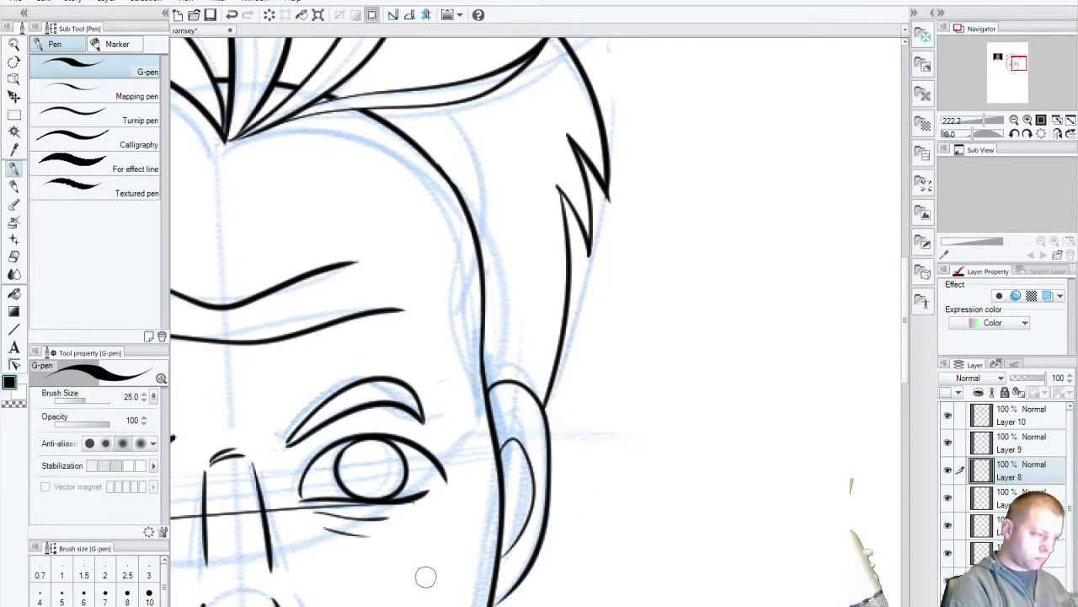
# Step: Bring the hair top and reference photo into view and make Layer 10 the working layer
pyautogui.moveTo(310, 475)
pyautogui.mouseDown()
pyautogui.moveTo(479, 403)
pyautogui.moveTo(671, 379)
pyautogui.moveTo(569, 558)
pyautogui.moveTo(496, 596)
pyautogui.mouseUp()
pyautogui.moveTo(465, 518); pyautogui.dragTo(386, 606)
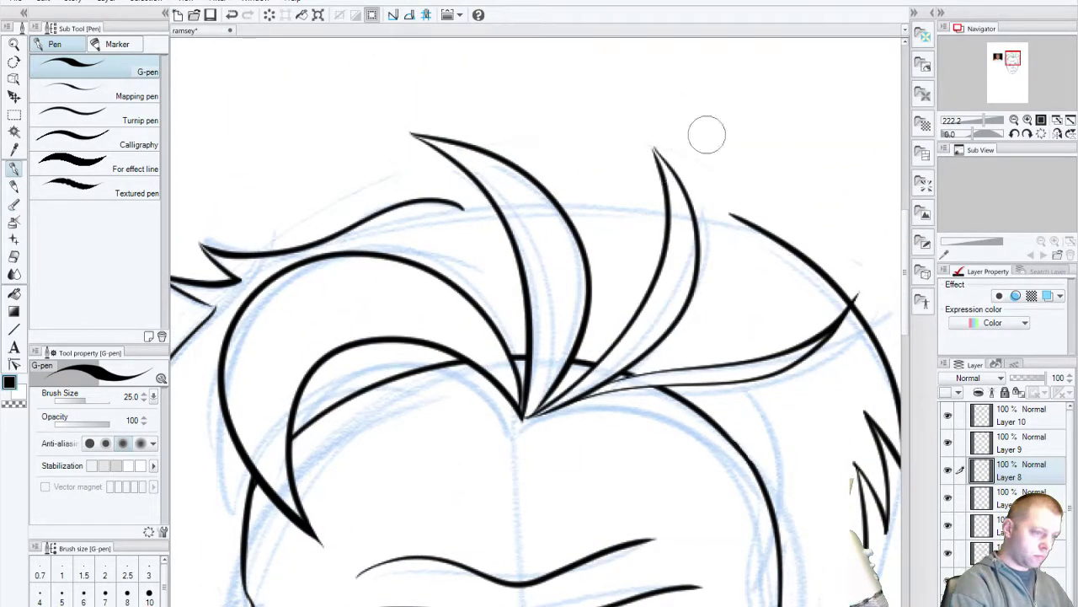
pyautogui.moveTo(662, 361)
pyautogui.mouseDown()
pyautogui.moveTo(481, 433)
pyautogui.moveTo(393, 497)
pyautogui.moveTo(665, 471)
pyautogui.moveTo(500, 513)
pyautogui.moveTo(506, 462)
pyautogui.moveTo(263, 544)
pyautogui.mouseUp()
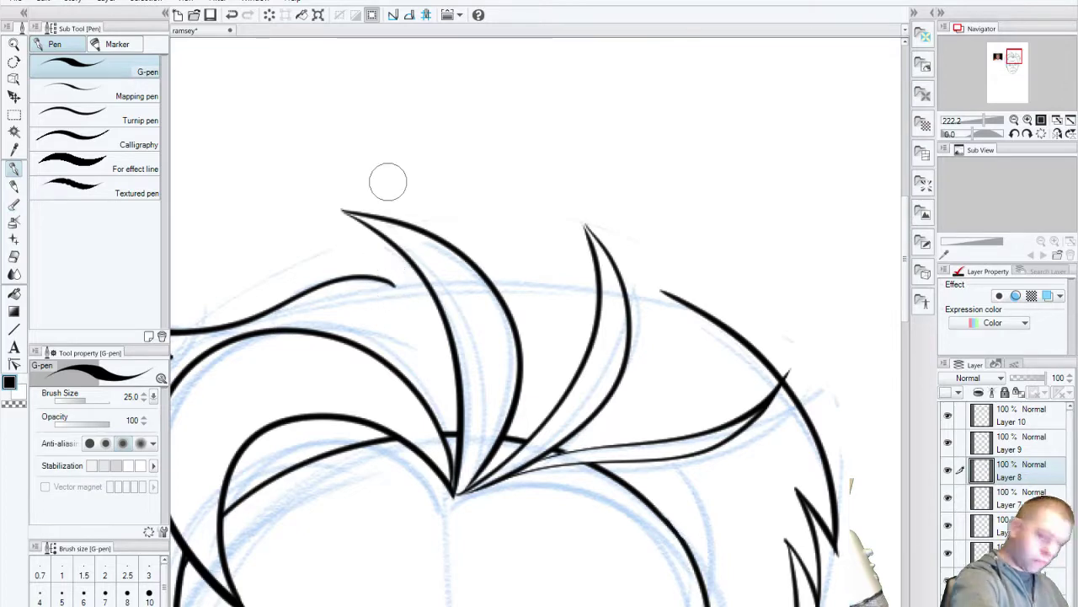
pyautogui.click(949, 416)
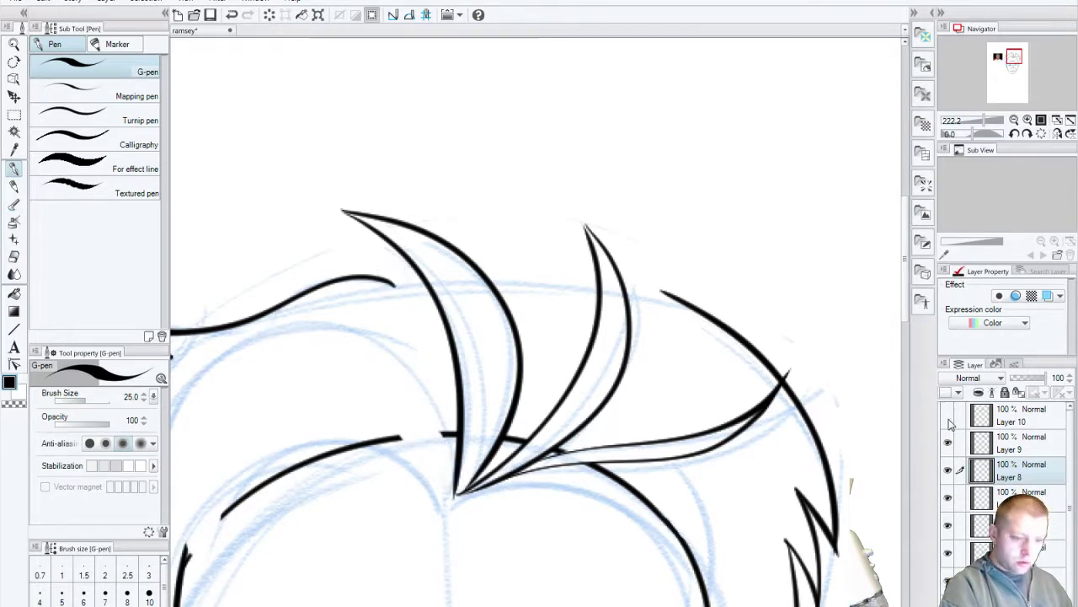
pyautogui.click(949, 417)
pyautogui.click(1016, 419)
# Step: Add small pointed spikes along the top edge of the hair
pyautogui.moveTo(392, 281)
pyautogui.mouseDown()
pyautogui.moveTo(381, 237)
pyautogui.moveTo(409, 262)
pyautogui.moveTo(470, 245)
pyautogui.moveTo(509, 257)
pyautogui.moveTo(380, 248)
pyautogui.moveTo(419, 270)
pyautogui.mouseUp()
pyautogui.hotkey('ctrl', 'z')
pyautogui.hotkey('ctrl', 'z')
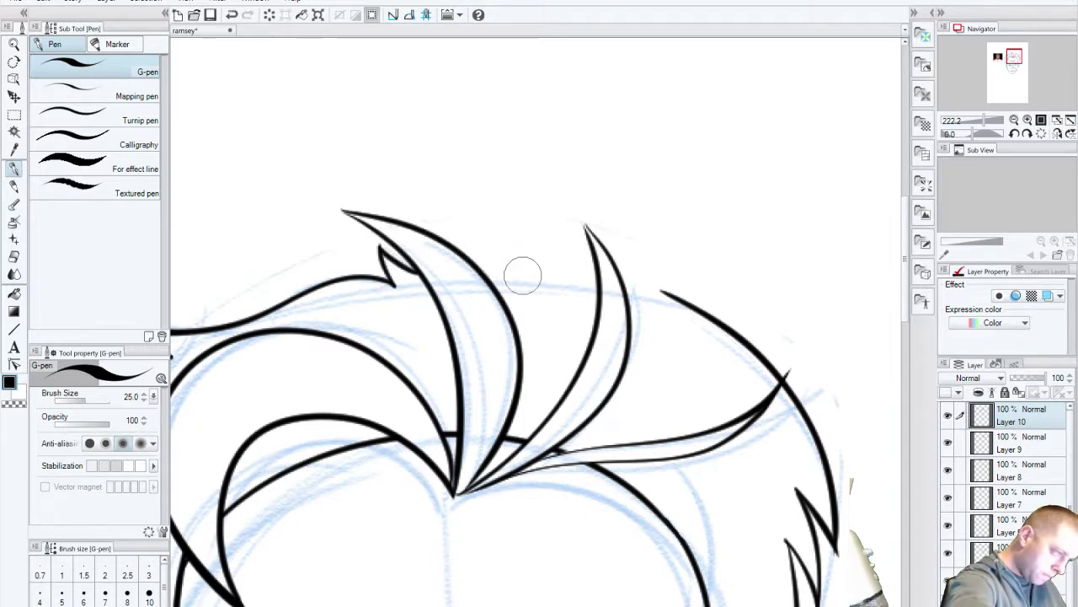
pyautogui.moveTo(485, 275)
pyautogui.mouseDown()
pyautogui.moveTo(493, 208)
pyautogui.moveTo(534, 266)
pyautogui.moveTo(544, 208)
pyautogui.moveTo(553, 237)
pyautogui.moveTo(609, 251)
pyautogui.moveTo(666, 293)
pyautogui.mouseUp()
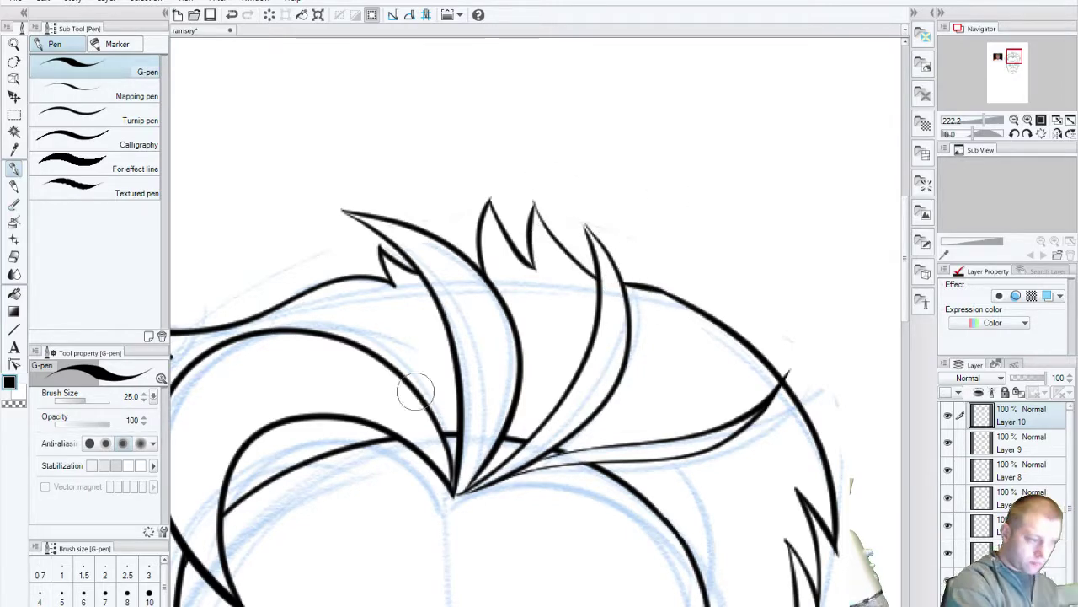
pyautogui.moveTo(502, 591); pyautogui.dragTo(588, 372)
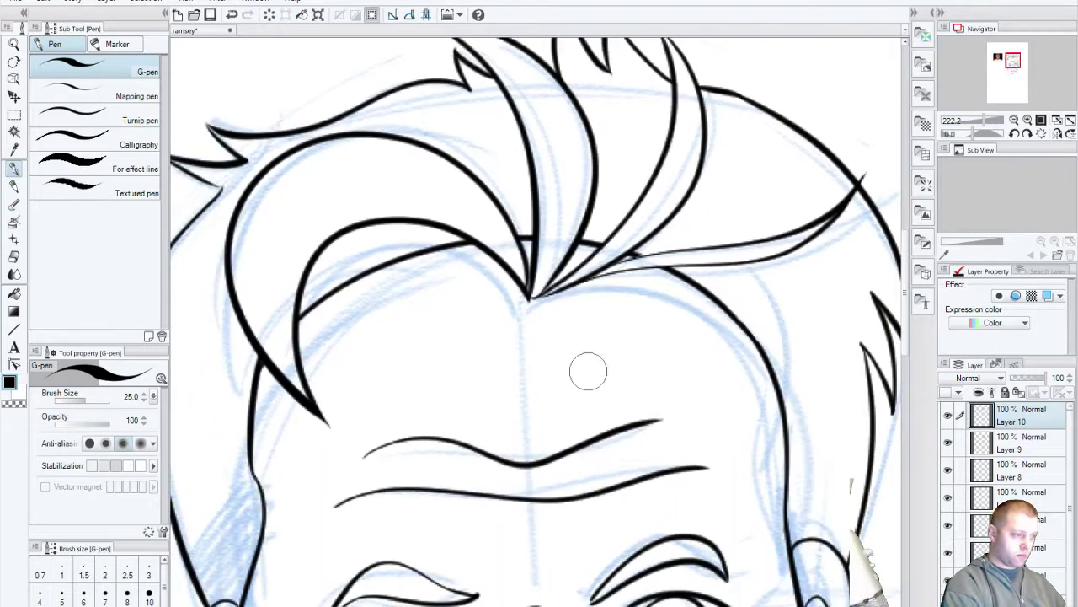
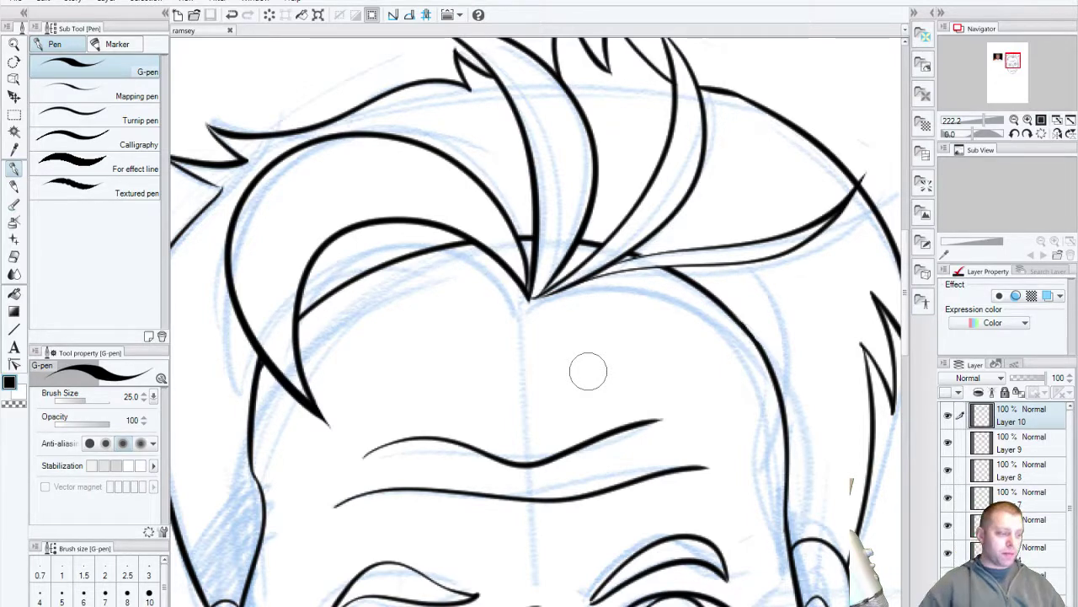
# Step: Find and select the layer holding the left cheek line, then erase that old stroke
pyautogui.click(948, 470)
pyautogui.click(948, 471)
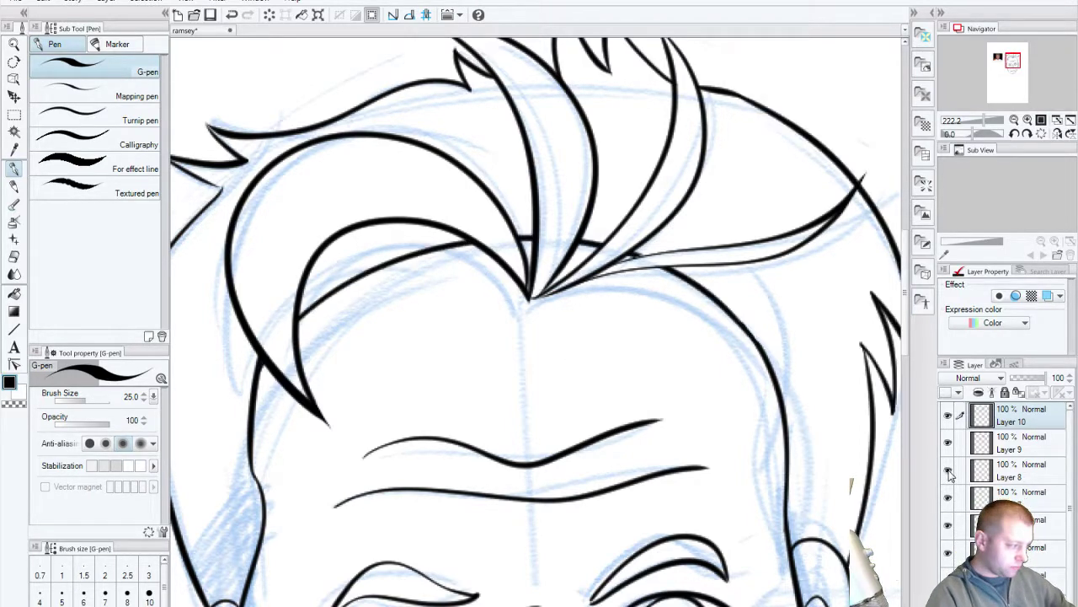
pyautogui.click(948, 497)
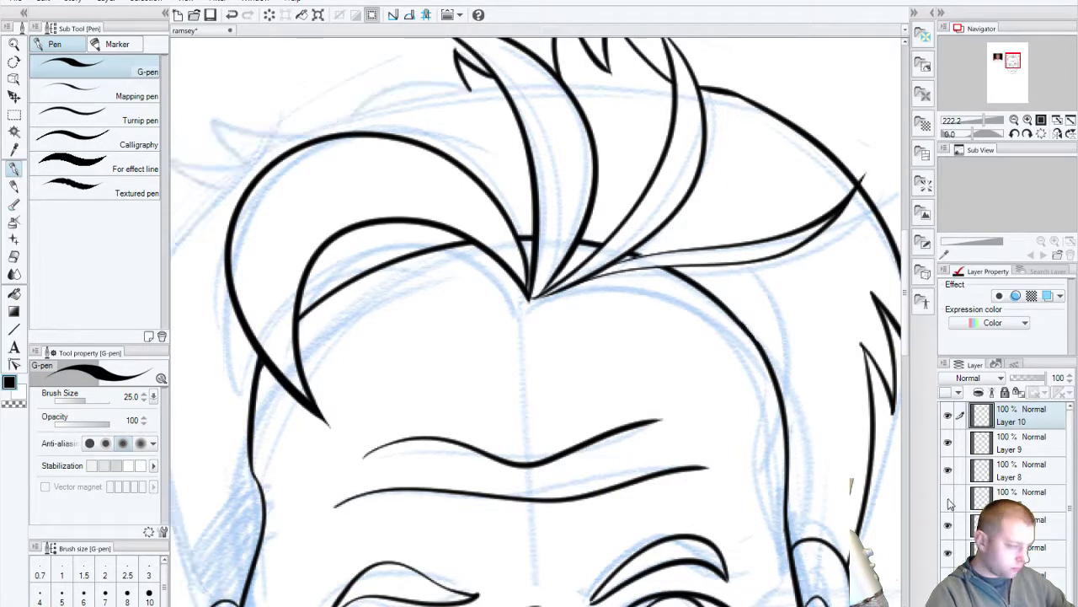
pyautogui.click(948, 499)
pyautogui.click(949, 525)
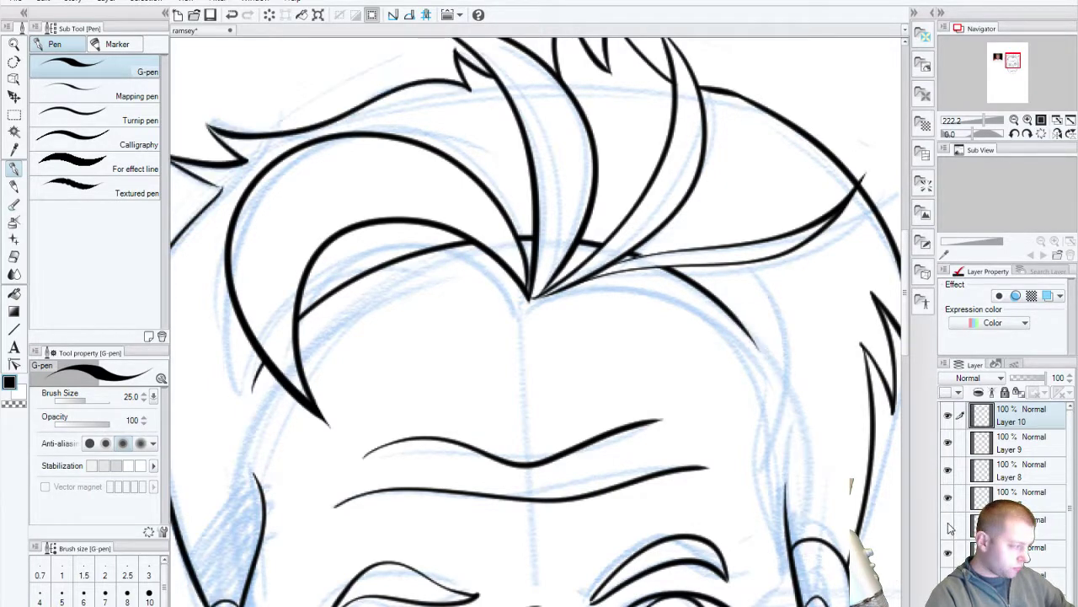
pyautogui.click(949, 525)
pyautogui.click(948, 525)
pyautogui.click(949, 525)
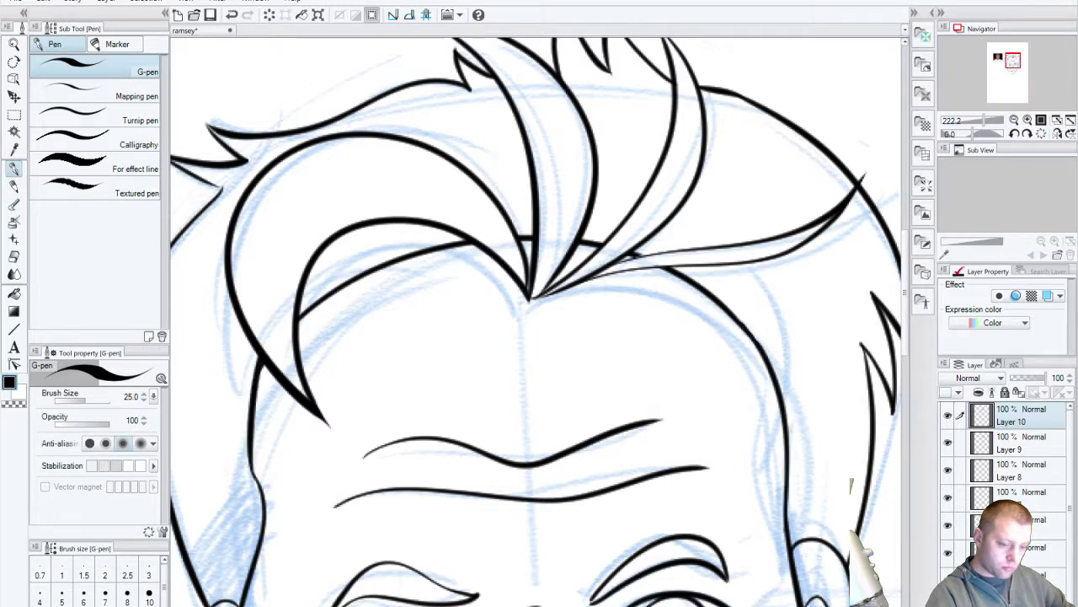
pyautogui.click(960, 524)
pyautogui.moveTo(263, 352); pyautogui.dragTo(248, 472)
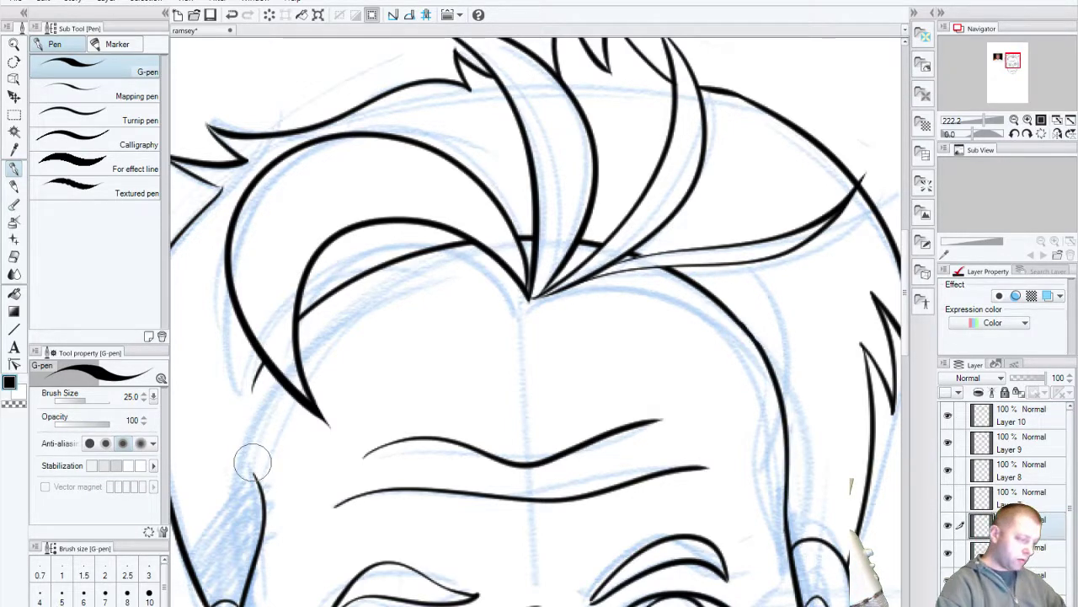
# Step: Try redrawing the left cheek outline several times, undoing each unsatisfying attempt
pyautogui.moveTo(256, 506)
pyautogui.mouseDown()
pyautogui.moveTo(261, 414)
pyautogui.moveTo(295, 328)
pyautogui.mouseUp()
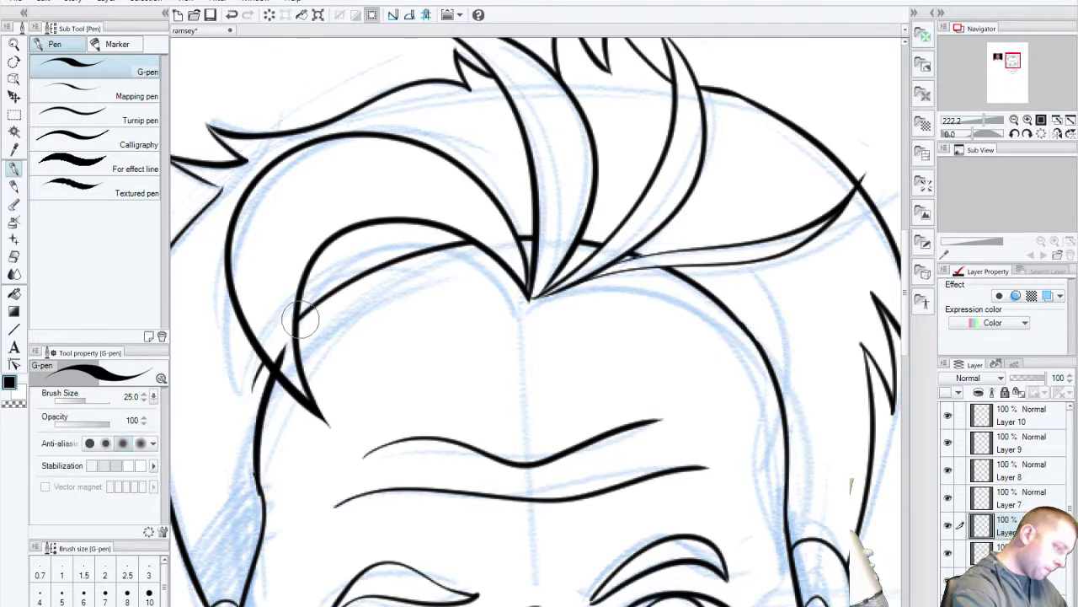
pyautogui.hotkey('ctrl', 'z')
pyautogui.moveTo(261, 522)
pyautogui.mouseDown()
pyautogui.moveTo(257, 429)
pyautogui.moveTo(295, 370)
pyautogui.mouseUp()
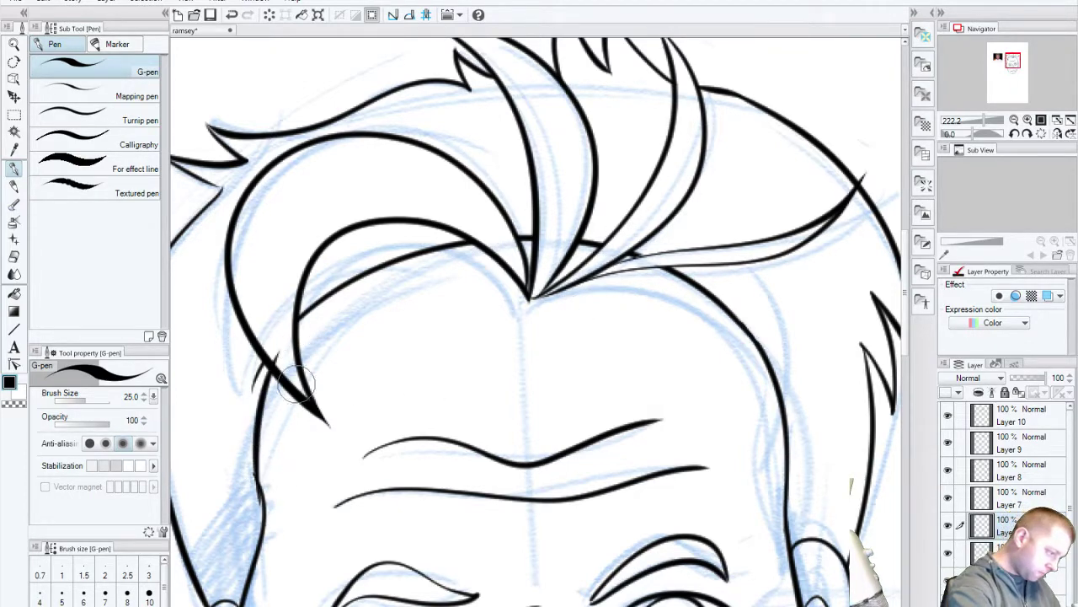
pyautogui.hotkey('ctrl', 'z')
pyautogui.moveTo(266, 527)
pyautogui.mouseDown()
pyautogui.moveTo(262, 422)
pyautogui.moveTo(297, 348)
pyautogui.mouseUp()
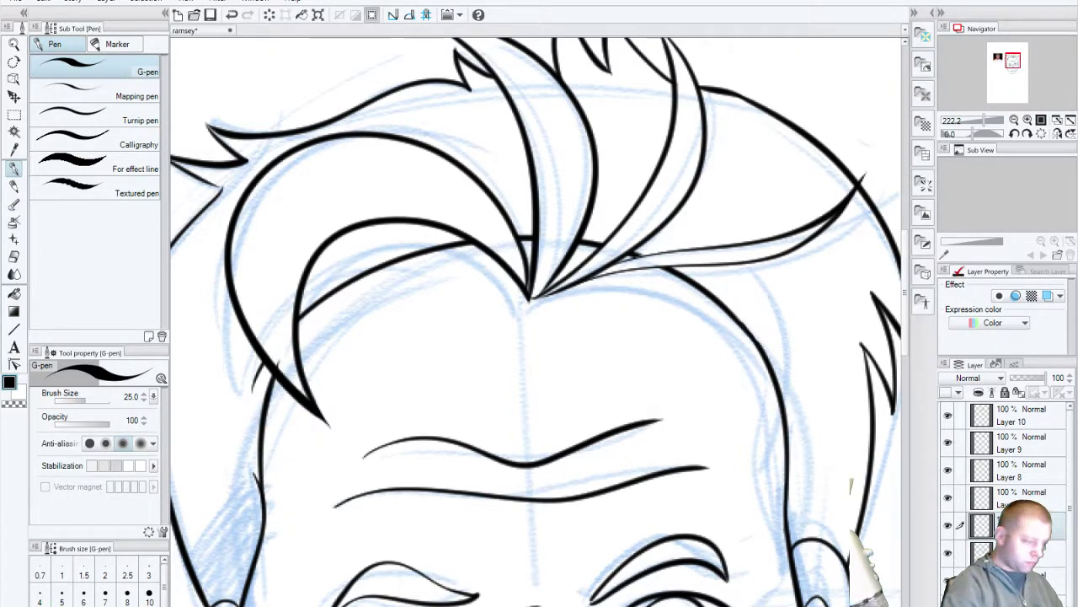
pyautogui.hotkey('ctrl', 'z')
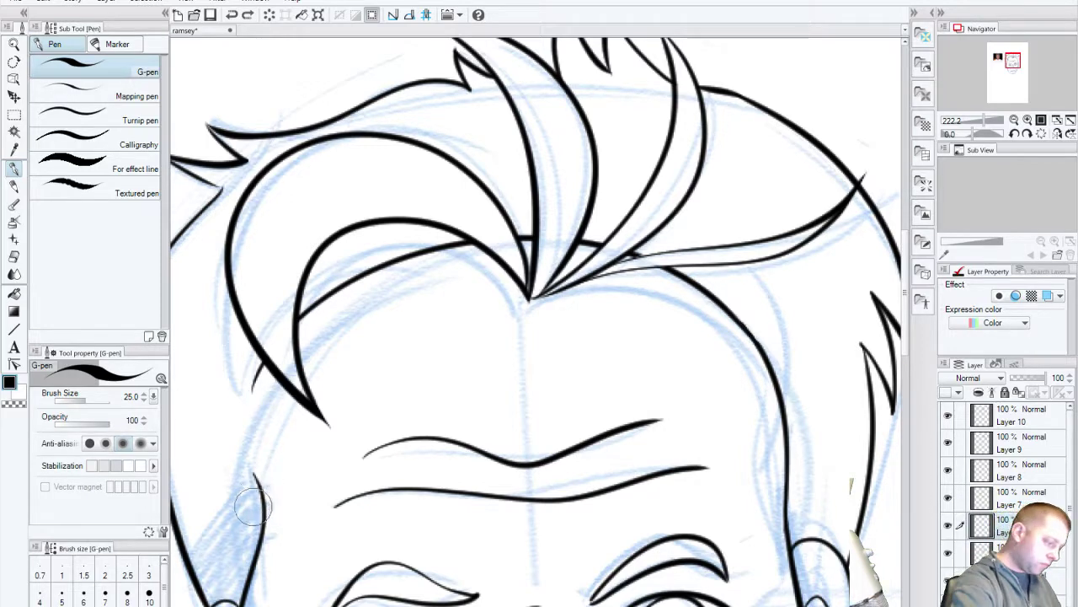
pyautogui.moveTo(262, 506); pyautogui.dragTo(293, 320)
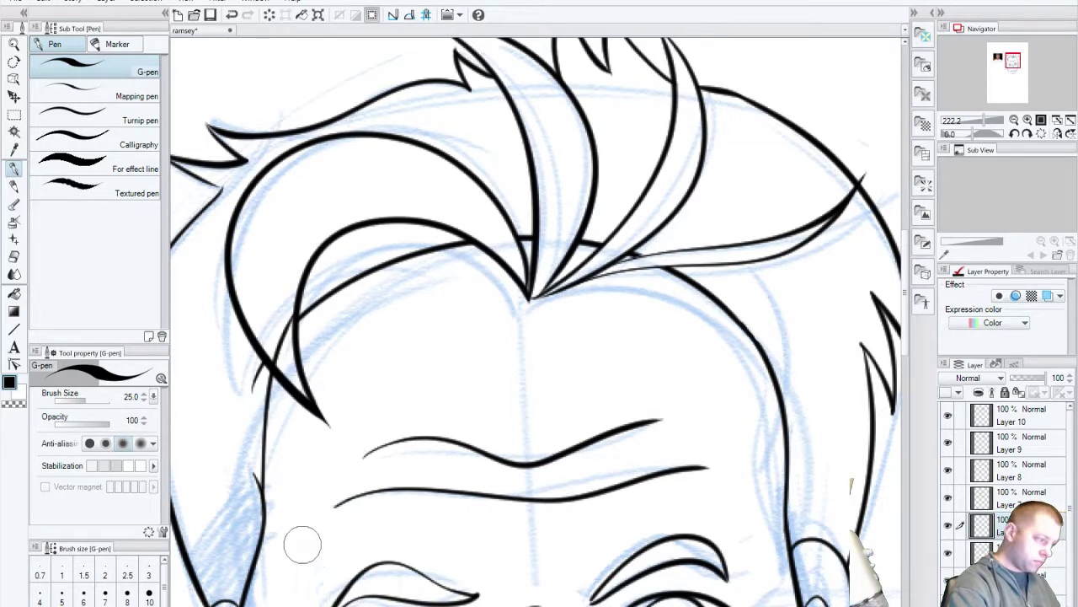
pyautogui.hotkey('ctrl', 'z')
pyautogui.moveTo(262, 529); pyautogui.dragTo(293, 317)
pyautogui.hotkey('ctrl', 'z')
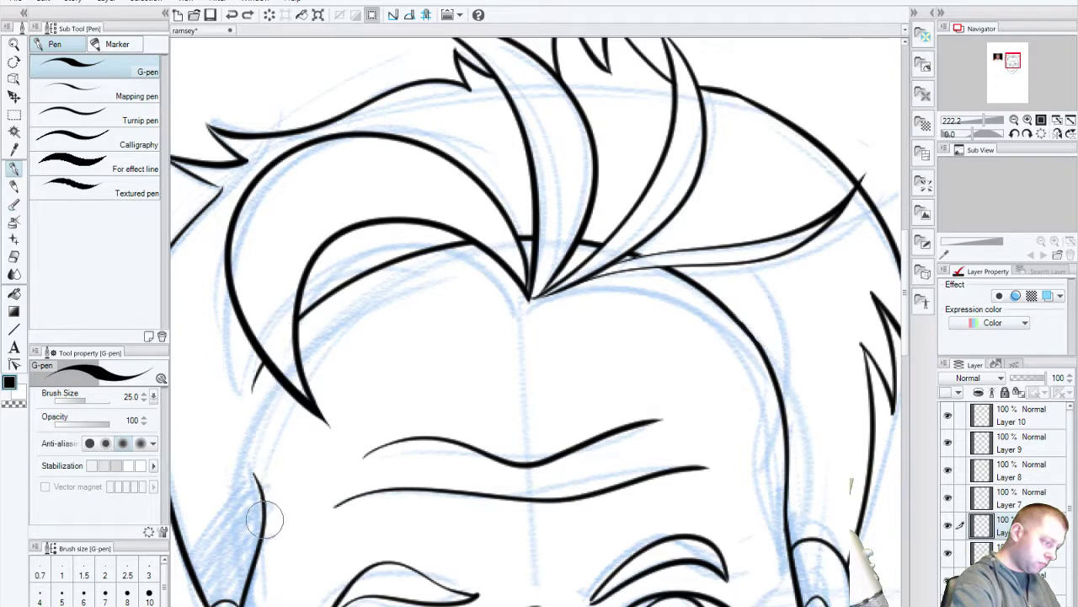
pyautogui.moveTo(263, 513)
pyautogui.mouseDown()
pyautogui.moveTo(258, 413)
pyautogui.moveTo(293, 327)
pyautogui.mouseUp()
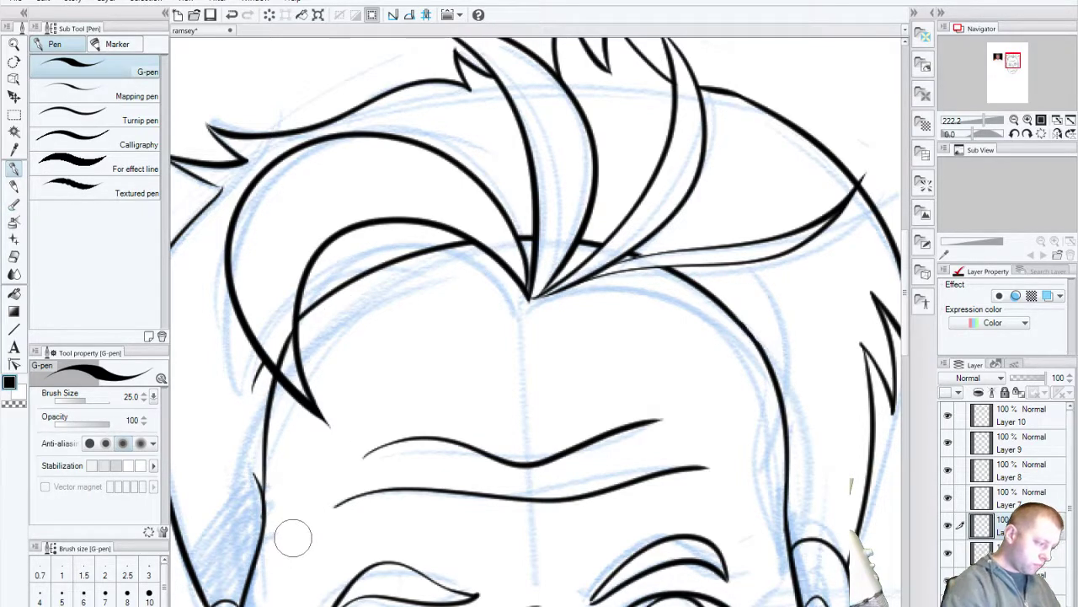
pyautogui.hotkey('ctrl', 'z')
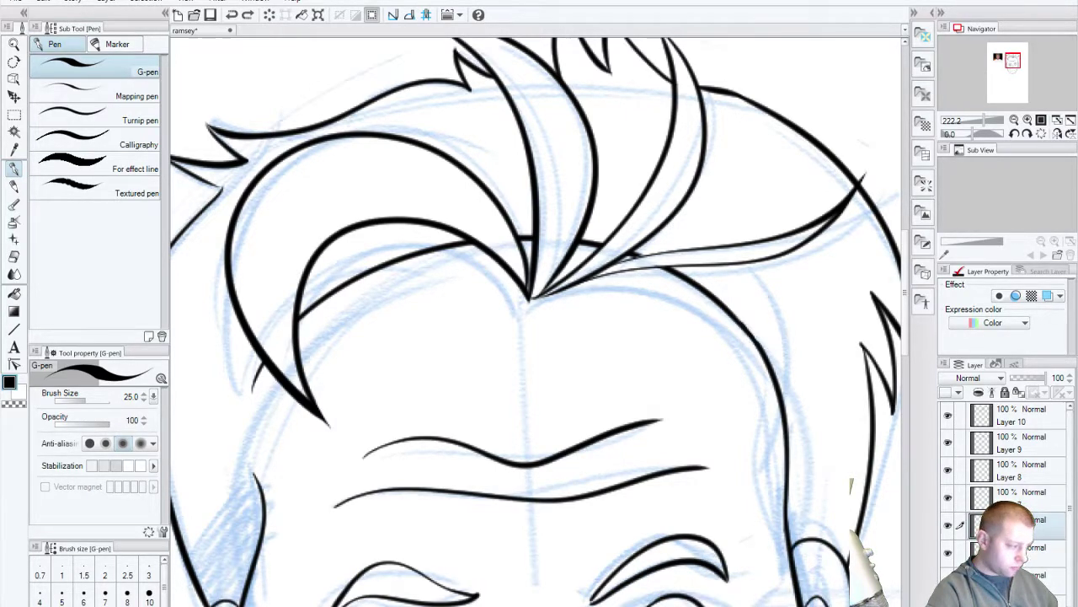
# Step: Select Layer 8 and draw trial left face-edge strokes, undoing the first three
pyautogui.click(954, 476)
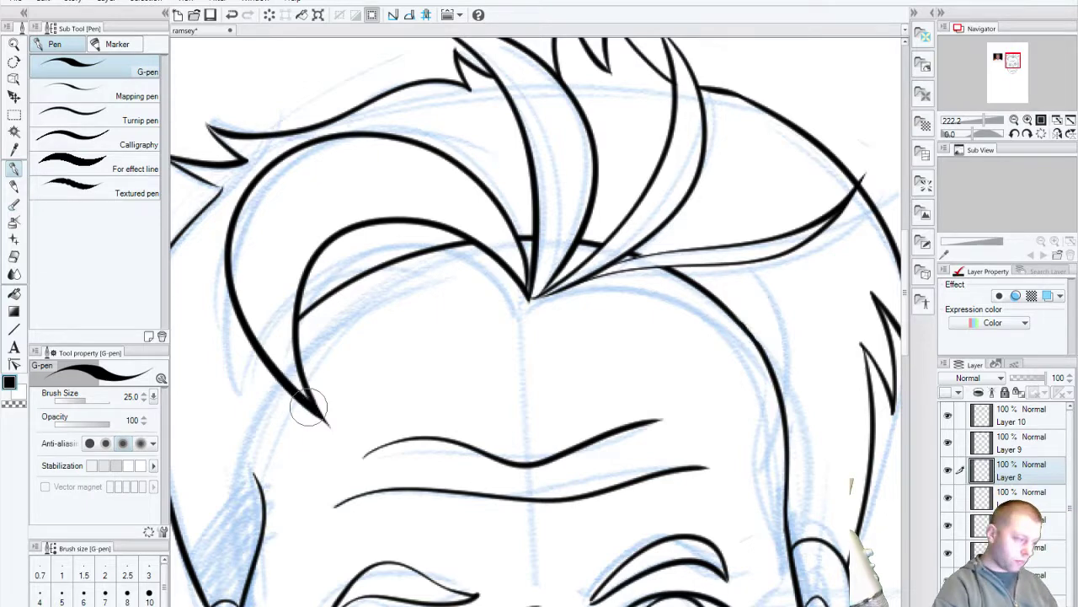
pyautogui.moveTo(254, 476)
pyautogui.mouseDown()
pyautogui.moveTo(257, 433)
pyautogui.moveTo(286, 350)
pyautogui.mouseUp()
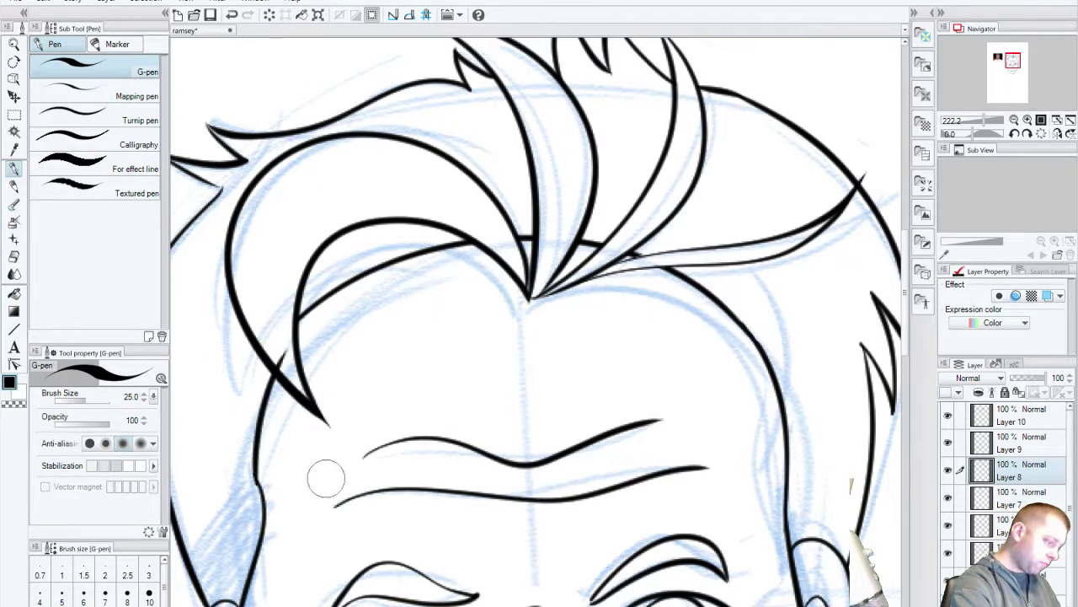
pyautogui.hotkey('ctrl', 'z')
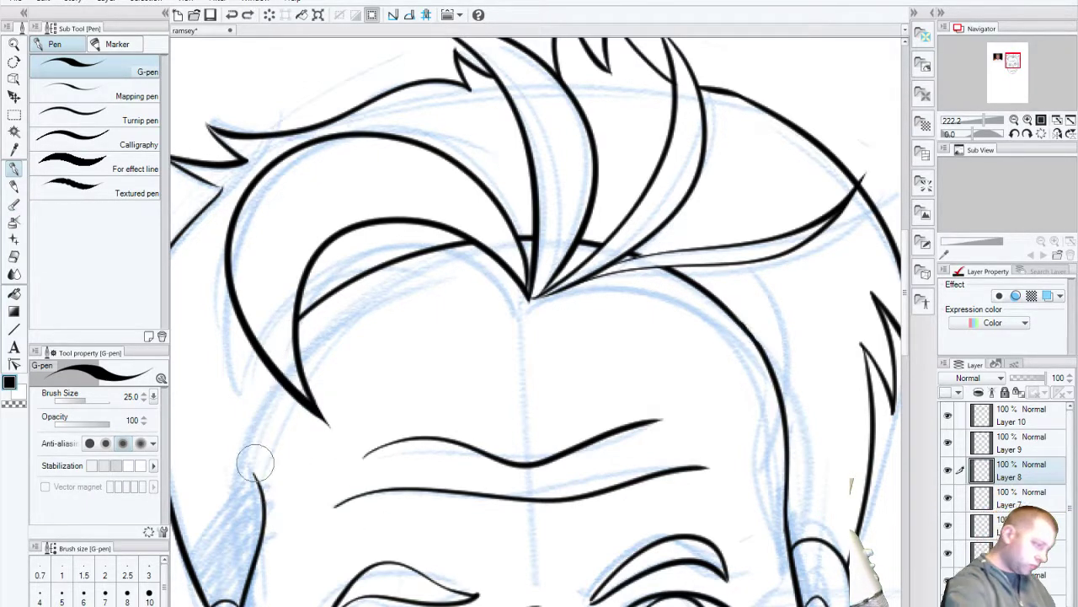
pyautogui.moveTo(260, 505); pyautogui.dragTo(278, 371)
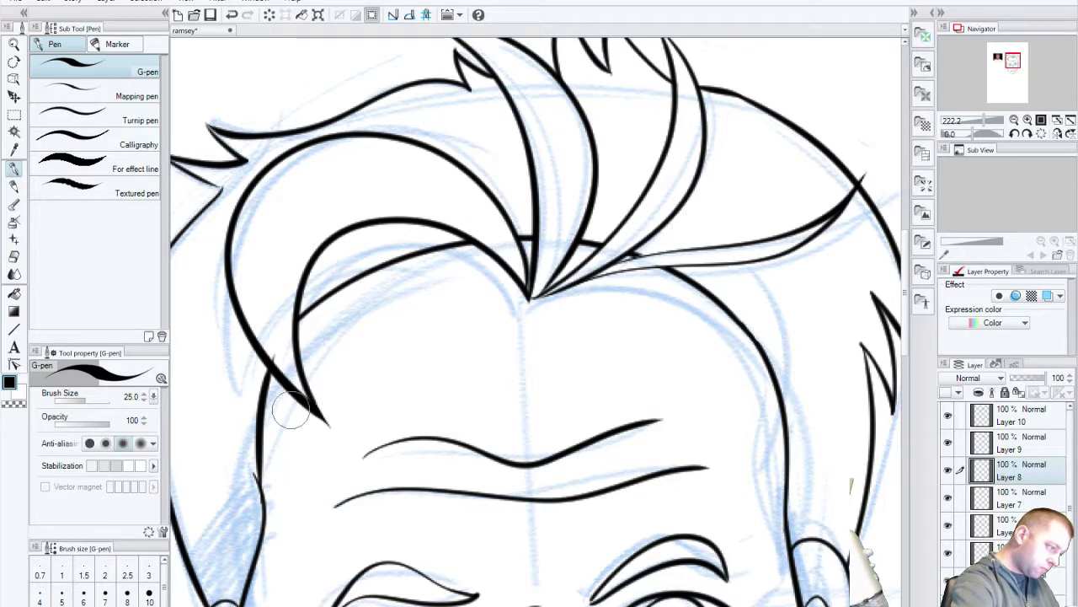
pyautogui.hotkey('ctrl', 'z')
pyautogui.moveTo(263, 522); pyautogui.dragTo(268, 364)
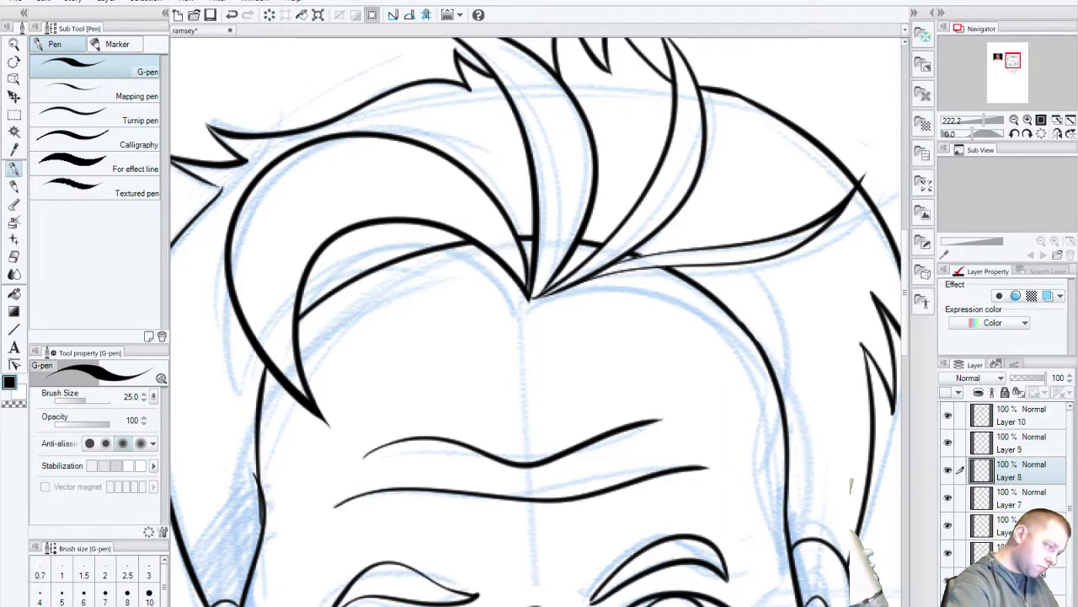
pyautogui.hotkey('ctrl', 'z')
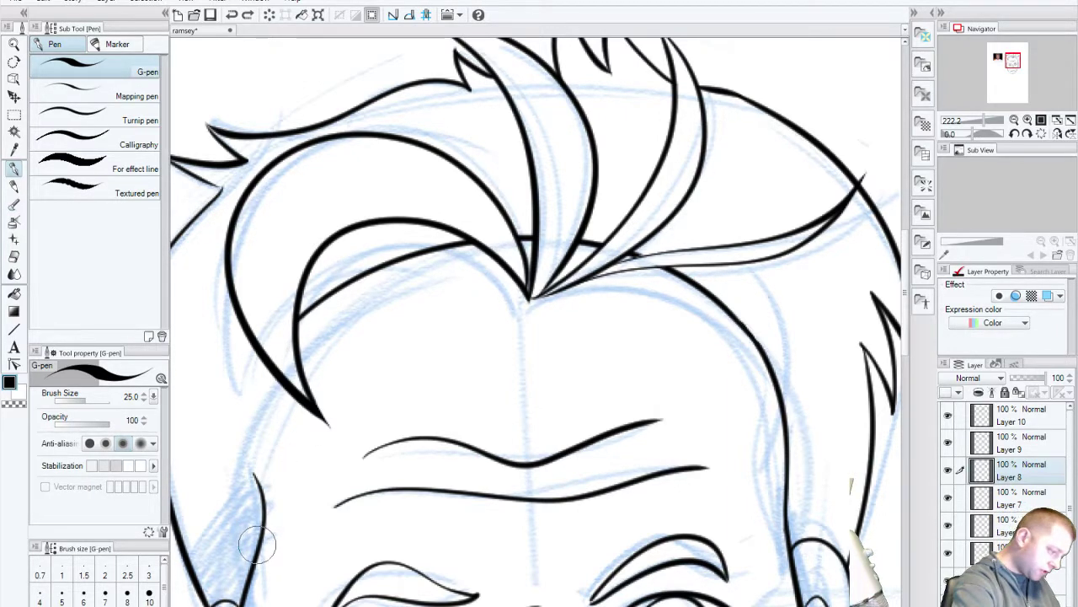
# Step: Keep redrawing the left face edge, undoing four more rejected attempts
pyautogui.moveTo(261, 535); pyautogui.dragTo(268, 371)
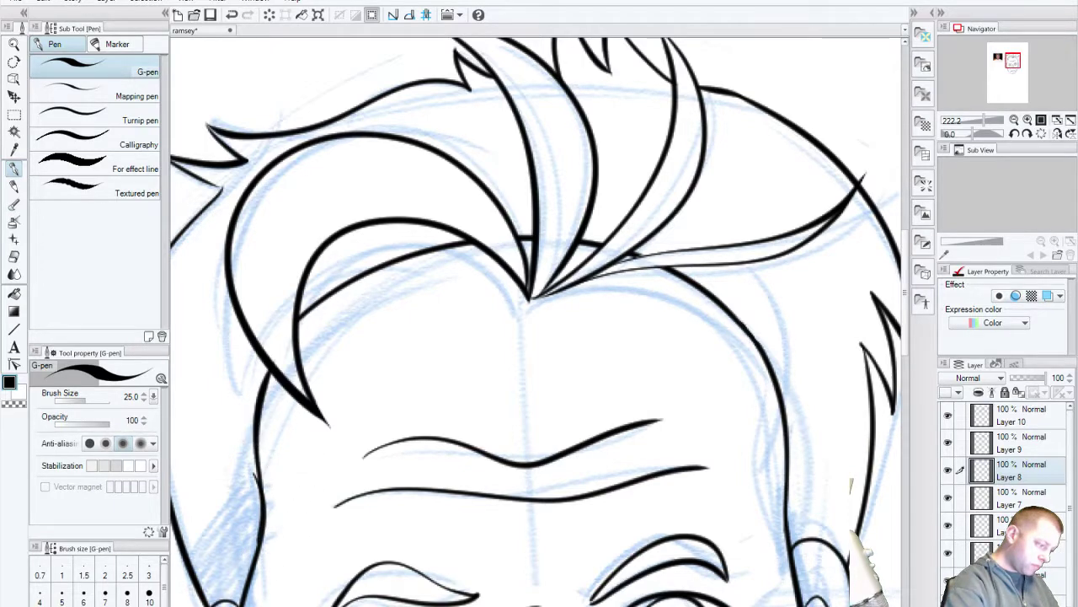
pyautogui.hotkey('ctrl', 'z')
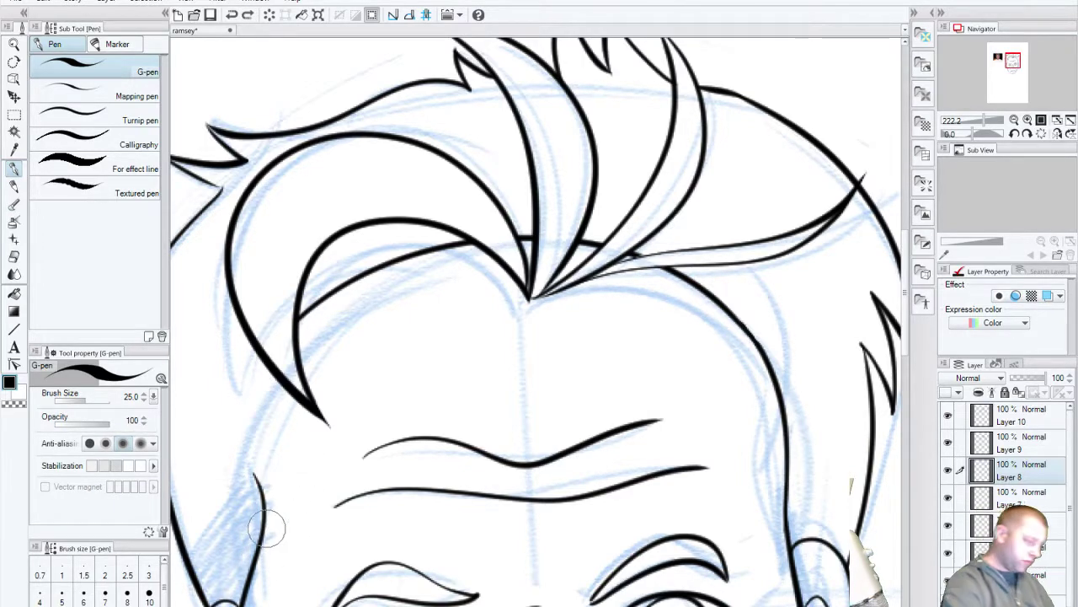
pyautogui.moveTo(261, 539); pyautogui.dragTo(270, 356)
pyautogui.hotkey('ctrl', 'z')
pyautogui.moveTo(257, 560); pyautogui.dragTo(278, 324)
pyautogui.hotkey('ctrl', 'z')
pyautogui.moveTo(251, 566)
pyautogui.mouseDown()
pyautogui.moveTo(253, 433)
pyautogui.moveTo(307, 333)
pyautogui.moveTo(257, 396)
pyautogui.moveTo(253, 581)
pyautogui.moveTo(259, 524)
pyautogui.moveTo(429, 402)
pyautogui.moveTo(532, 224)
pyautogui.mouseUp()
pyautogui.hotkey('ctrl', 'z')
pyautogui.hotkey('ctrl', 'z')
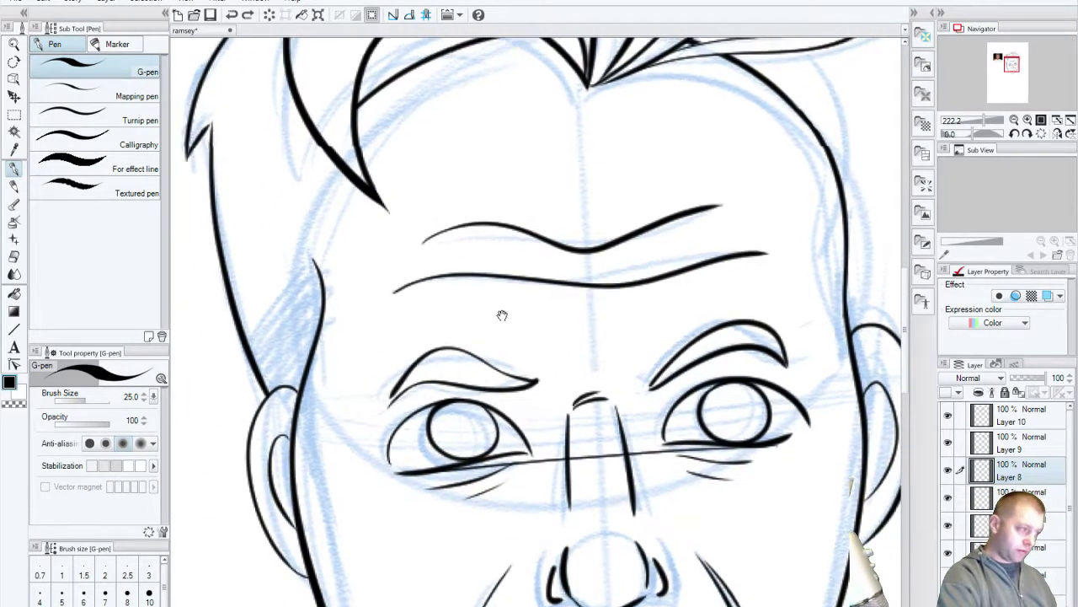
# Step: Ink the left face edge up into the hair, then check Layer 7 and the right face-edge layer
pyautogui.moveTo(501, 315); pyautogui.dragTo(357, 254)
pyautogui.moveTo(289, 400); pyautogui.dragTo(300, 210)
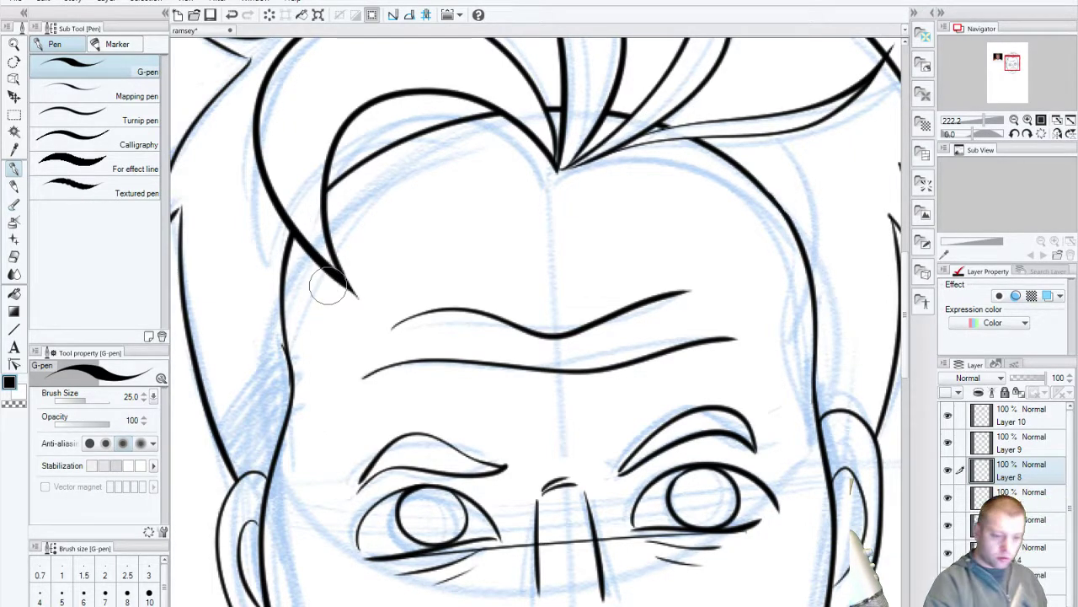
pyautogui.click(948, 497)
pyautogui.click(947, 497)
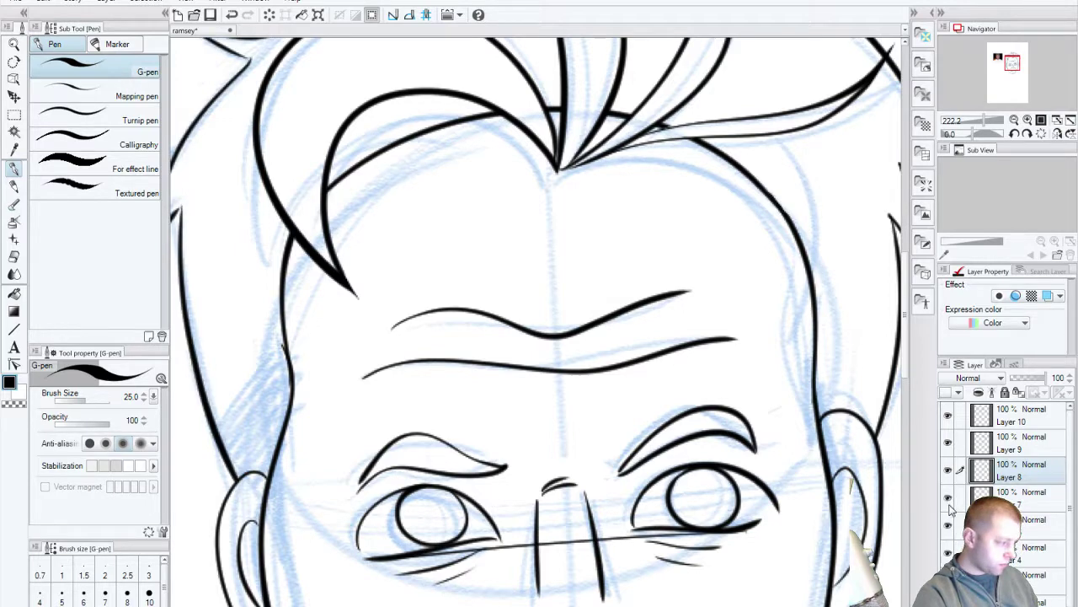
pyautogui.click(948, 524)
pyautogui.click(948, 525)
# Step: Check the layer holding the forehead, eyebrow and eye ink, then centre the eyes and nose
pyautogui.click(947, 552)
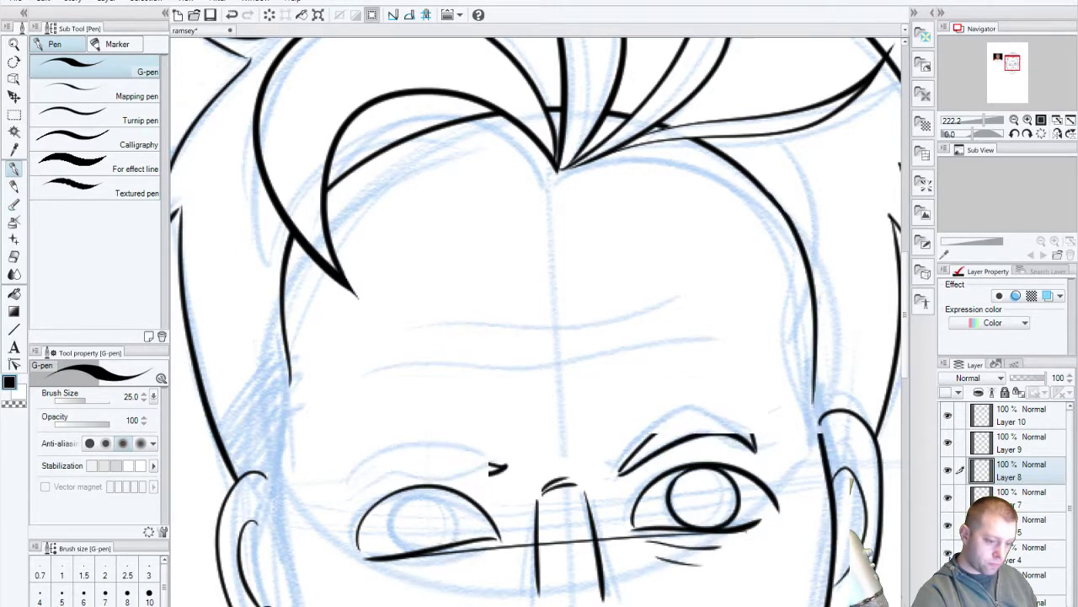
pyautogui.click(947, 552)
pyautogui.click(948, 553)
pyautogui.click(948, 552)
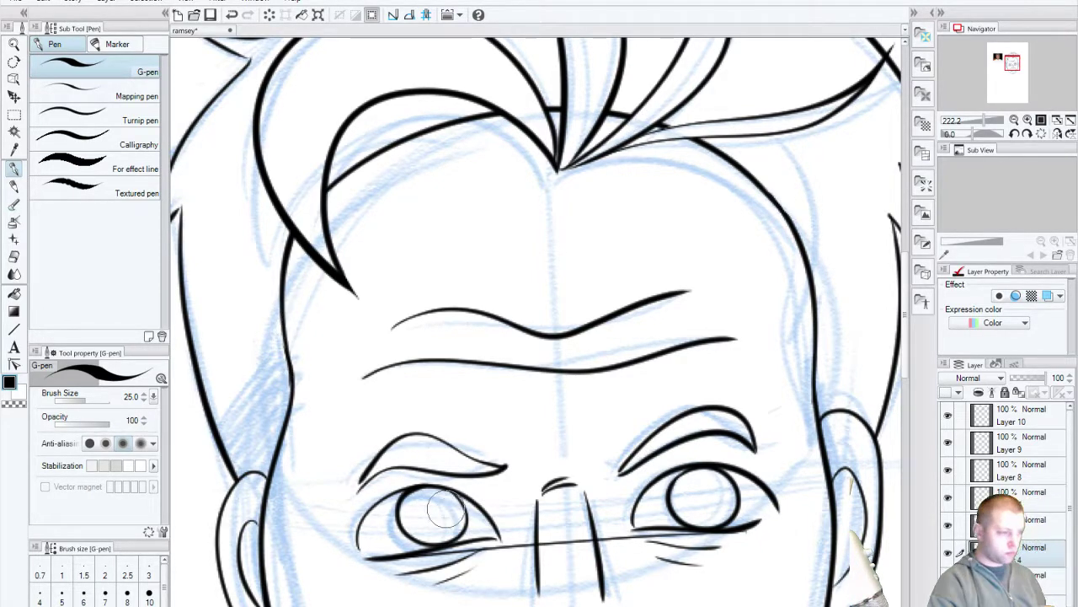
pyautogui.moveTo(640, 534); pyautogui.dragTo(740, 260)
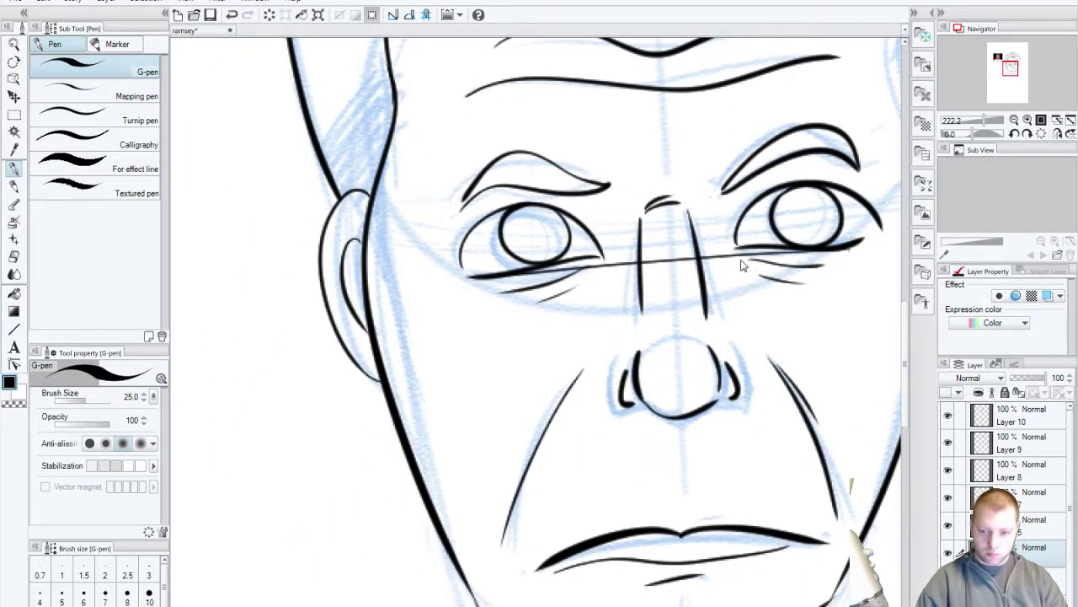
# Step: Zoom in to about 146% so the face and hair fill the view
pyautogui.click(18, 44)
pyautogui.scroll(-5, 580, 371)
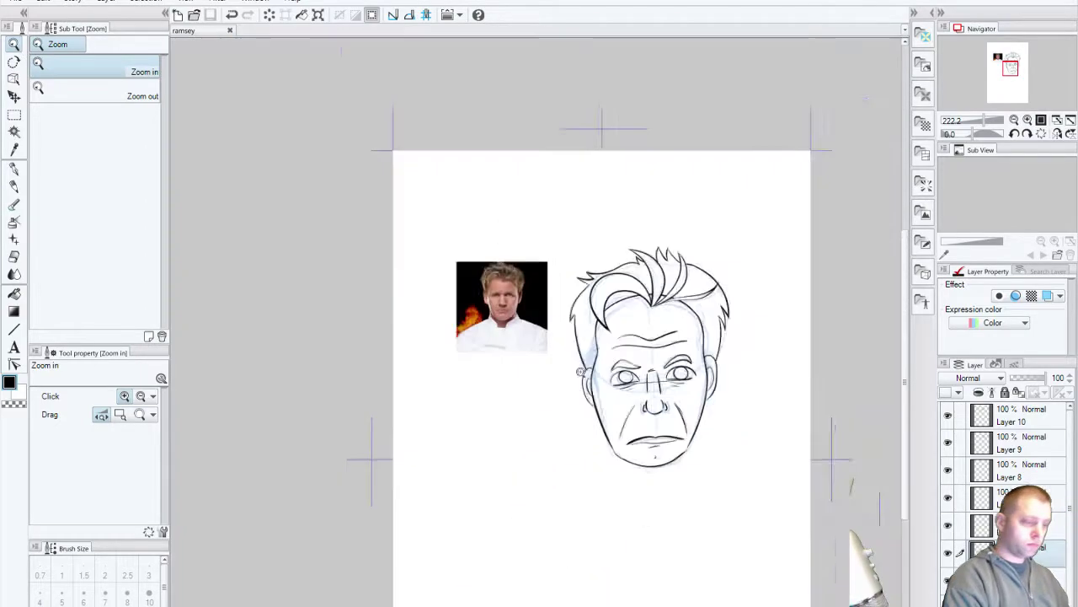
pyautogui.scroll(5, 580, 371)
pyautogui.scroll(-2, 579, 372)
pyautogui.moveTo(630, 525); pyautogui.dragTo(497, 423)
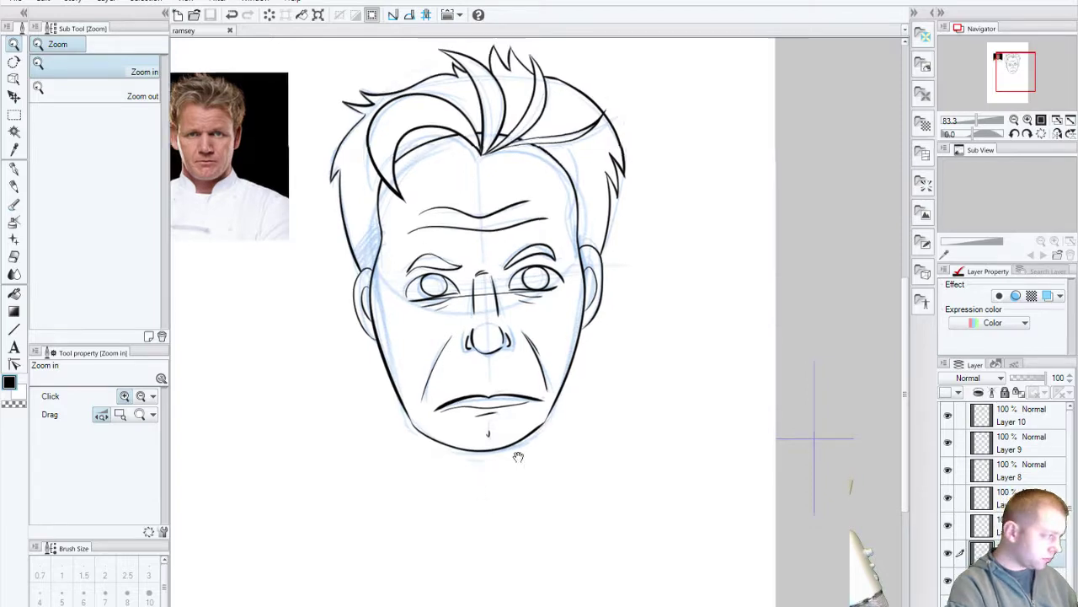
pyautogui.moveTo(546, 392); pyautogui.dragTo(488, 460)
pyautogui.moveTo(544, 300); pyautogui.dragTo(565, 329)
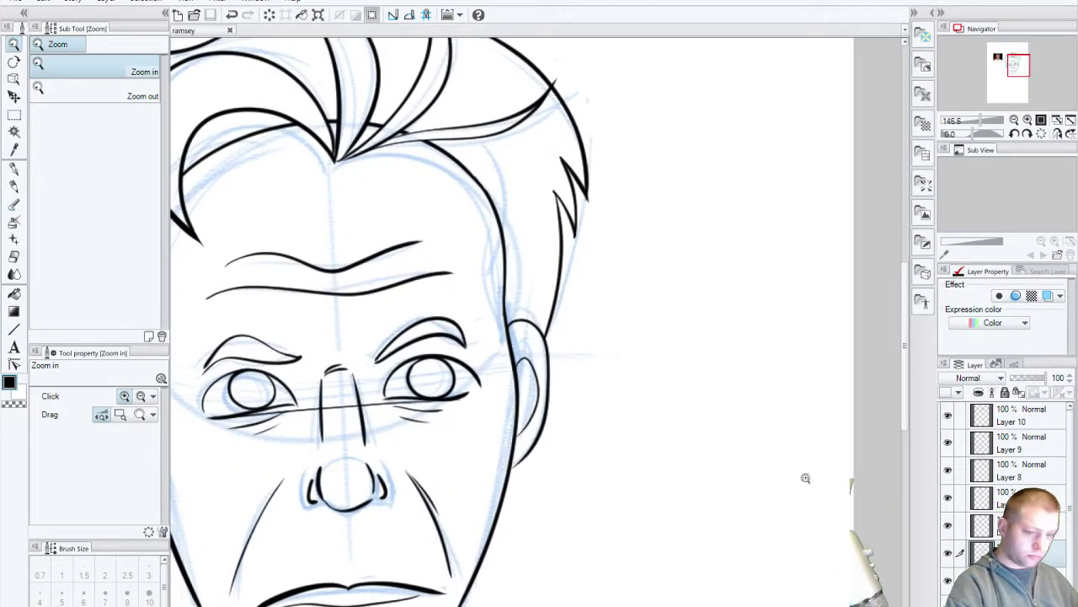
pyautogui.click(1052, 424)
# Step: Toggle Layer 9 and Layer 10 visibility to check their strokes, then centre the face
pyautogui.click(948, 443)
pyautogui.click(948, 443)
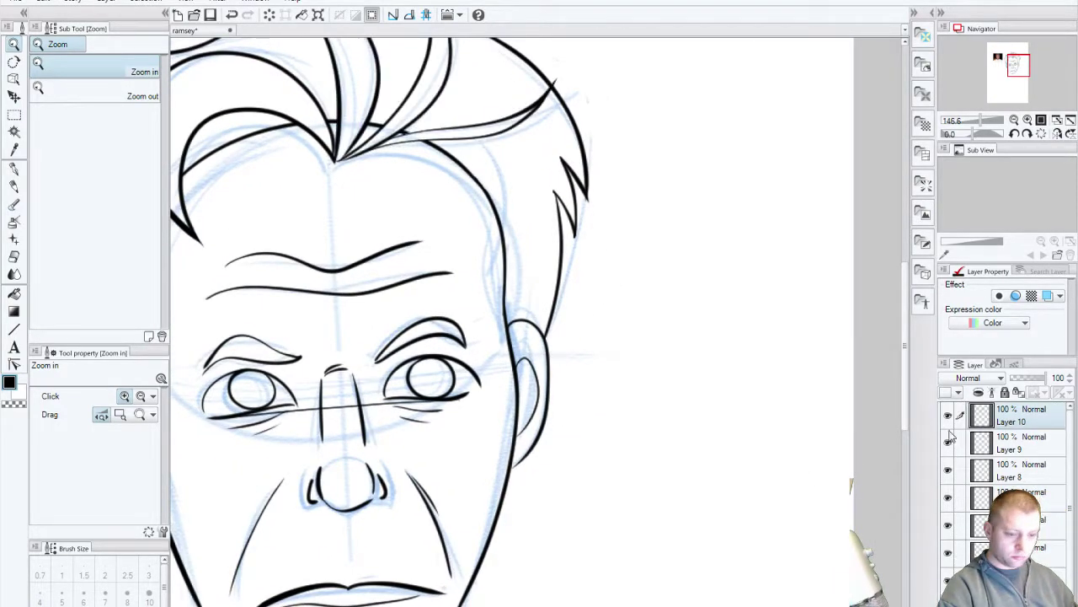
pyautogui.click(946, 416)
pyautogui.click(947, 416)
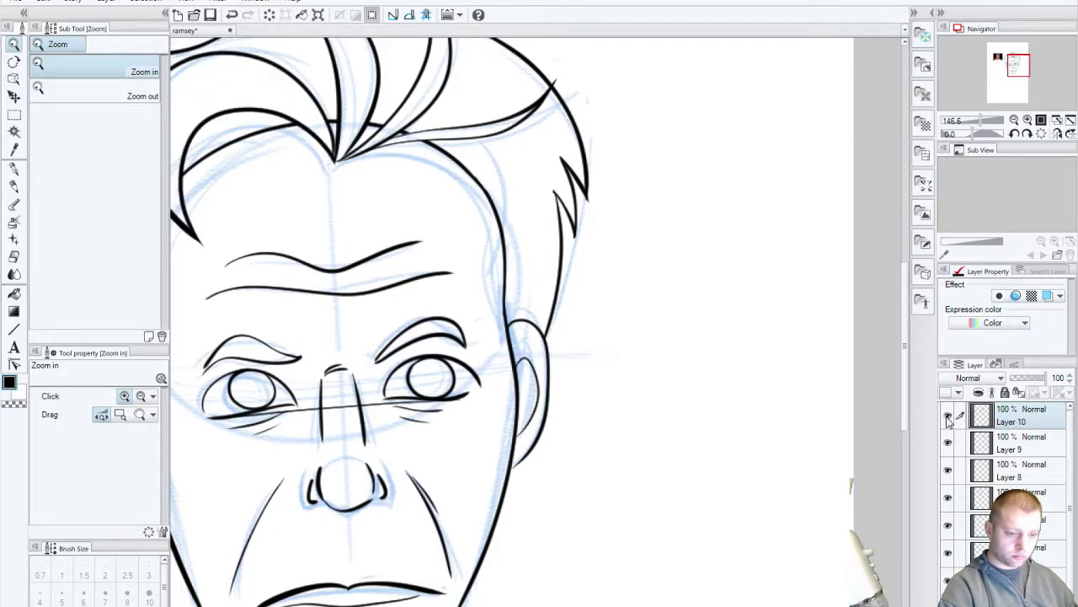
pyautogui.click(948, 418)
pyautogui.click(948, 418)
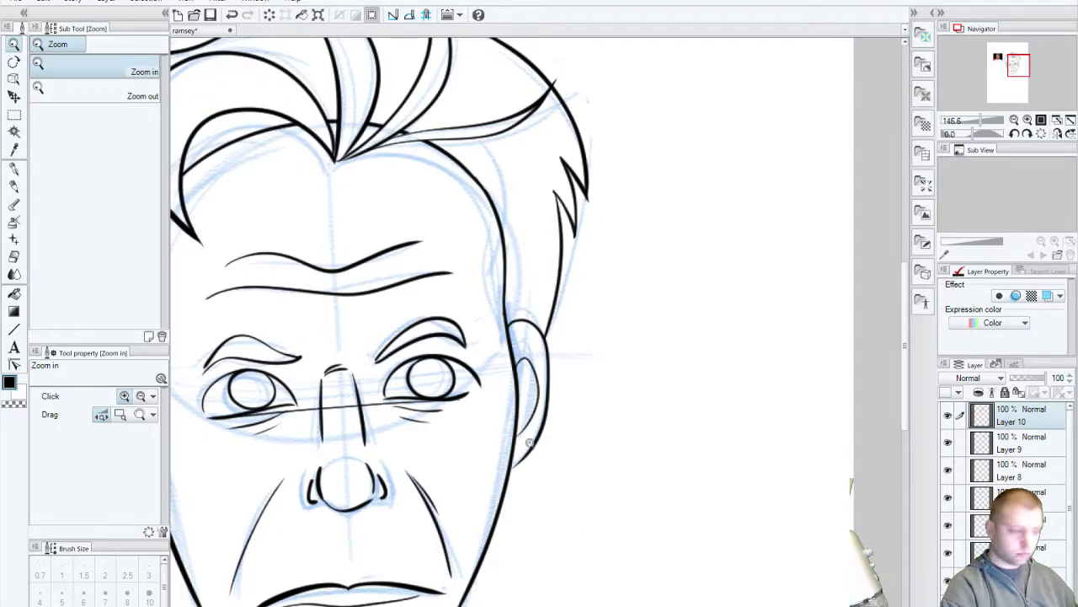
pyautogui.moveTo(529, 444); pyautogui.dragTo(715, 533)
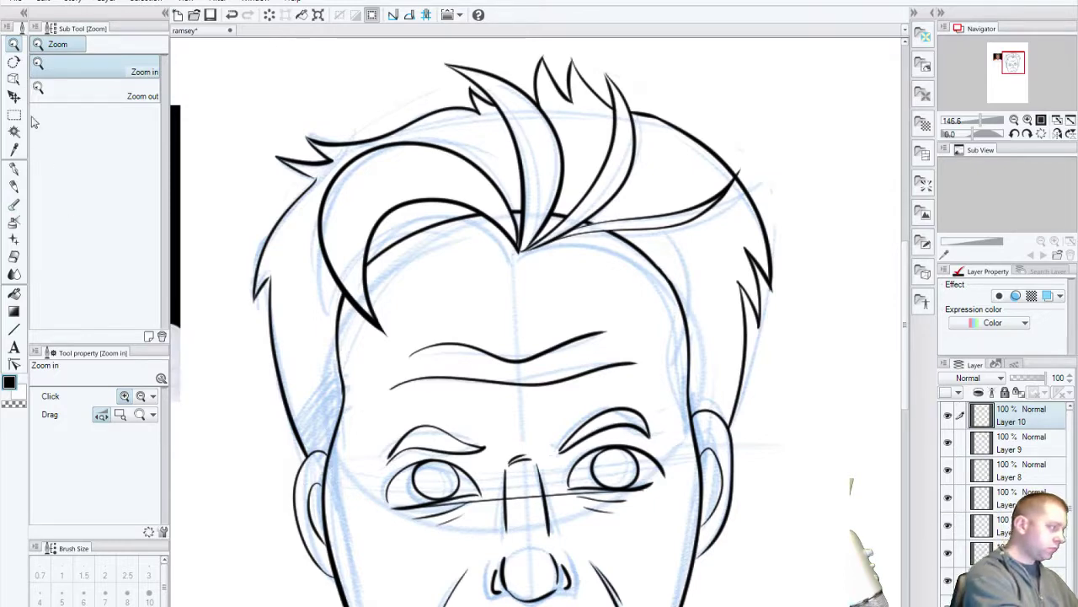
# Step: With the G-pen, try several right-forehead strokes, undoing each one
pyautogui.press('p')
pyautogui.moveTo(444, 364); pyautogui.dragTo(372, 411)
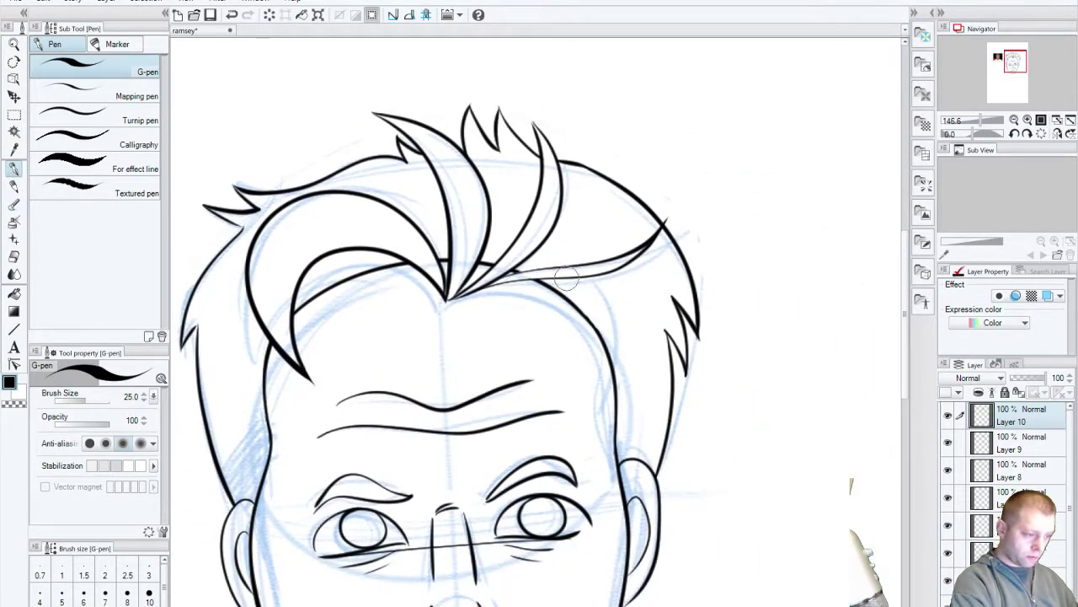
pyautogui.moveTo(566, 278); pyautogui.dragTo(554, 410)
pyautogui.hotkey('ctrl', 'z')
pyautogui.moveTo(576, 281)
pyautogui.mouseDown()
pyautogui.moveTo(560, 367)
pyautogui.moveTo(604, 300)
pyautogui.moveTo(557, 370)
pyautogui.mouseUp()
pyautogui.hotkey('ctrl', 'z')
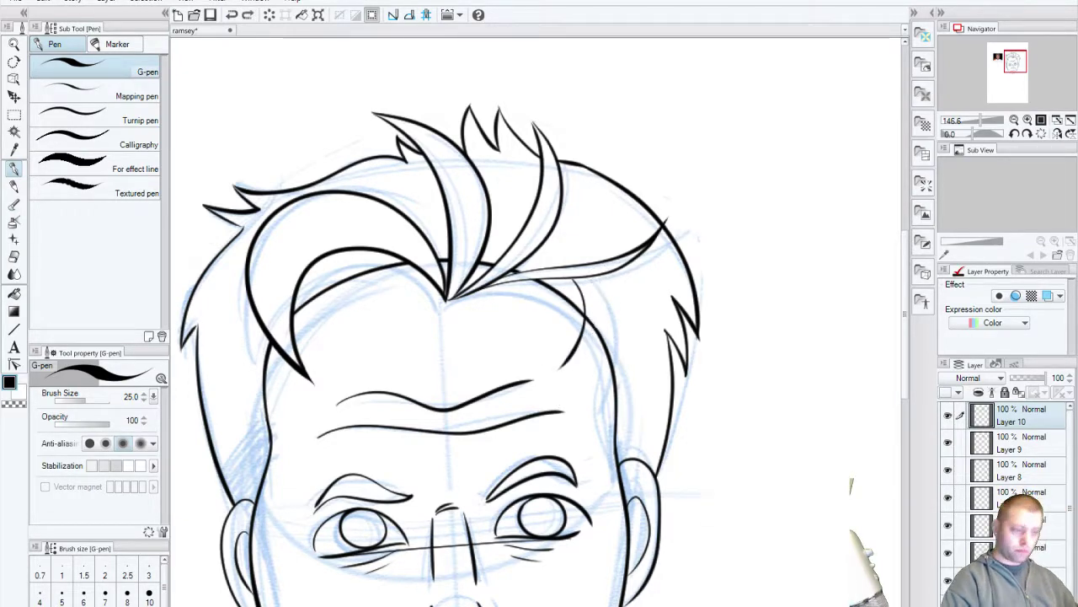
pyautogui.hotkey('ctrl', 'z')
pyautogui.moveTo(603, 278)
pyautogui.mouseDown()
pyautogui.moveTo(572, 415)
pyautogui.moveTo(620, 313)
pyautogui.moveTo(573, 430)
pyautogui.mouseUp()
pyautogui.hotkey('ctrl', 'z')
pyautogui.hotkey('ctrl', 'z')
# Step: Ink the curved black line down the right side of the forehead below the hairline
pyautogui.moveTo(315, 536)
pyautogui.mouseDown()
pyautogui.moveTo(344, 522)
pyautogui.moveTo(708, 547)
pyautogui.moveTo(486, 540)
pyautogui.mouseUp()
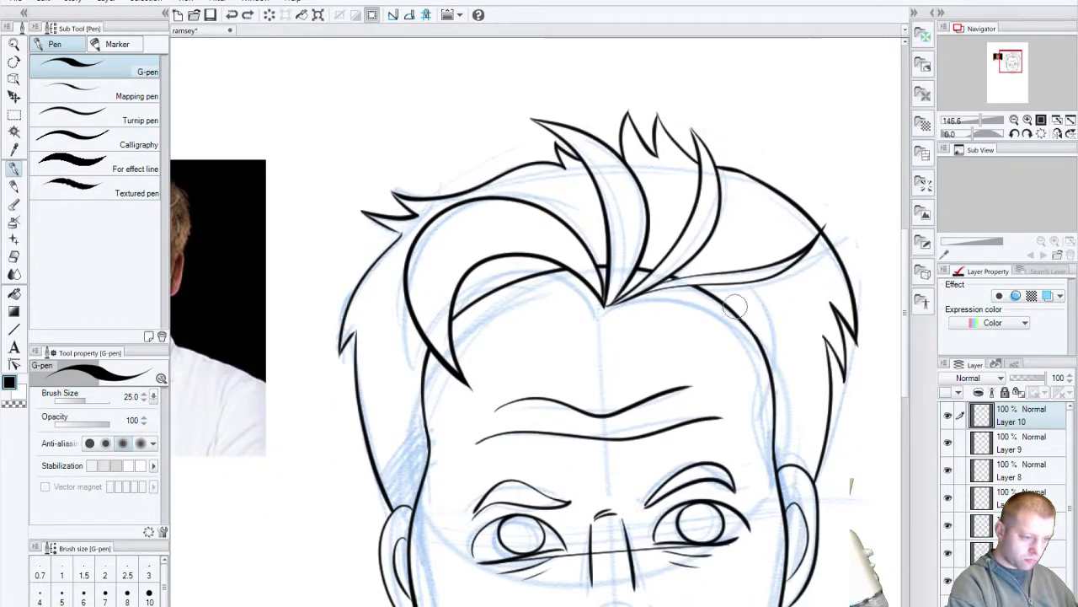
pyautogui.moveTo(717, 295); pyautogui.dragTo(728, 389)
pyautogui.moveTo(754, 284); pyautogui.dragTo(771, 353)
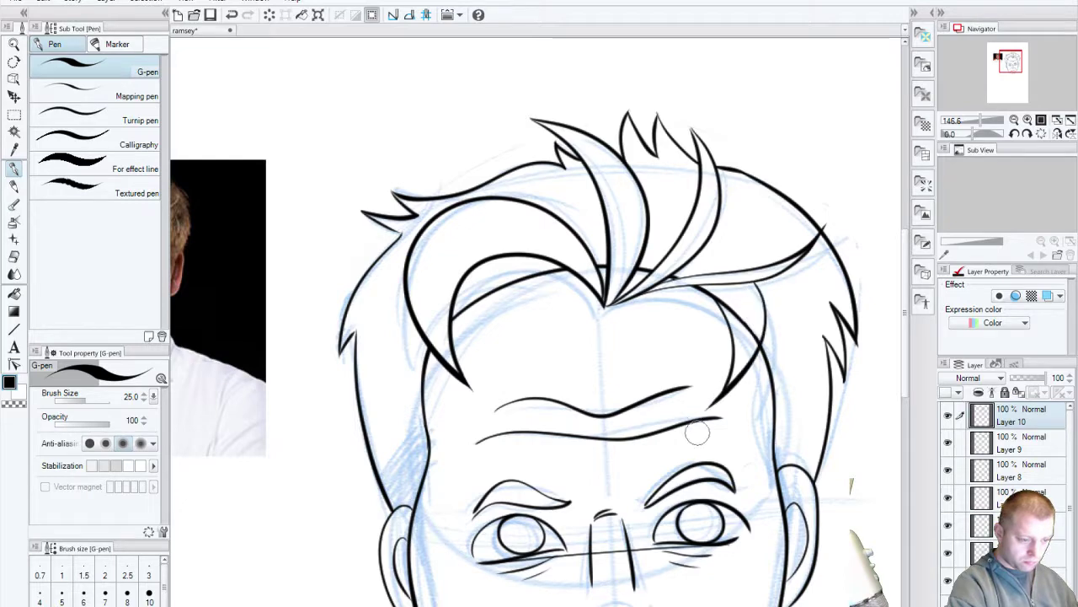
pyautogui.moveTo(628, 600); pyautogui.dragTo(431, 571)
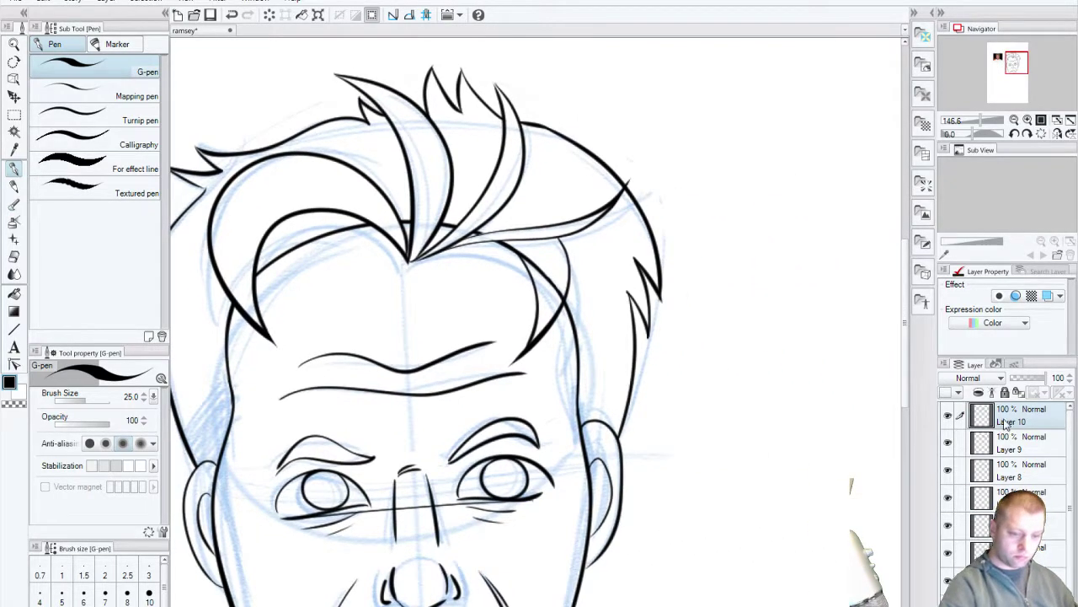
# Step: Toggle Layers 9 and 8 and the face-outline layer to check their strokes
pyautogui.click(949, 445)
pyautogui.click(948, 445)
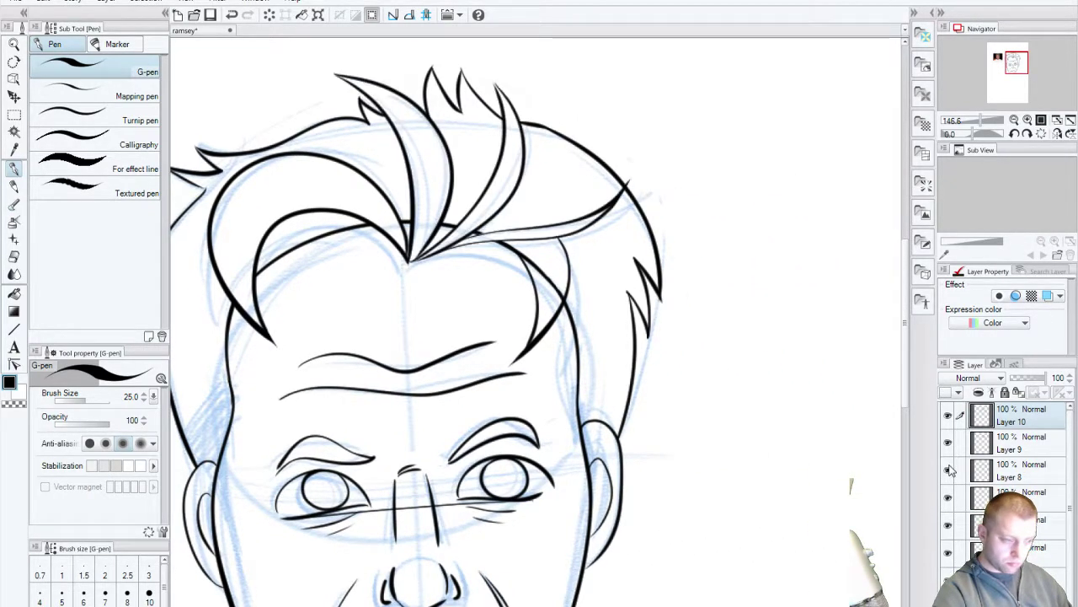
pyautogui.click(948, 470)
pyautogui.click(948, 470)
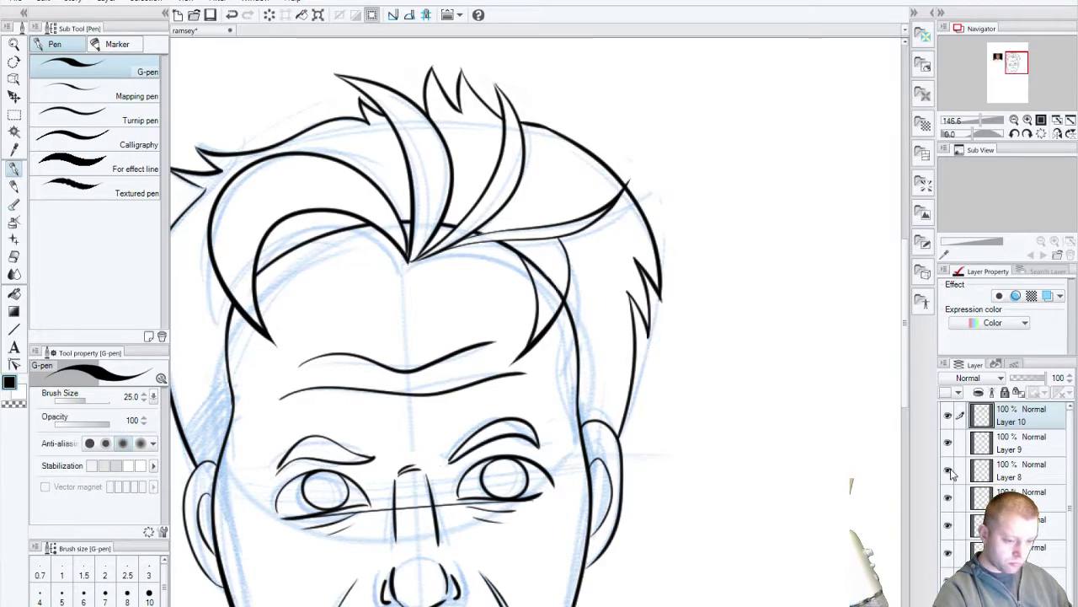
pyautogui.click(948, 524)
pyautogui.click(949, 524)
pyautogui.click(949, 524)
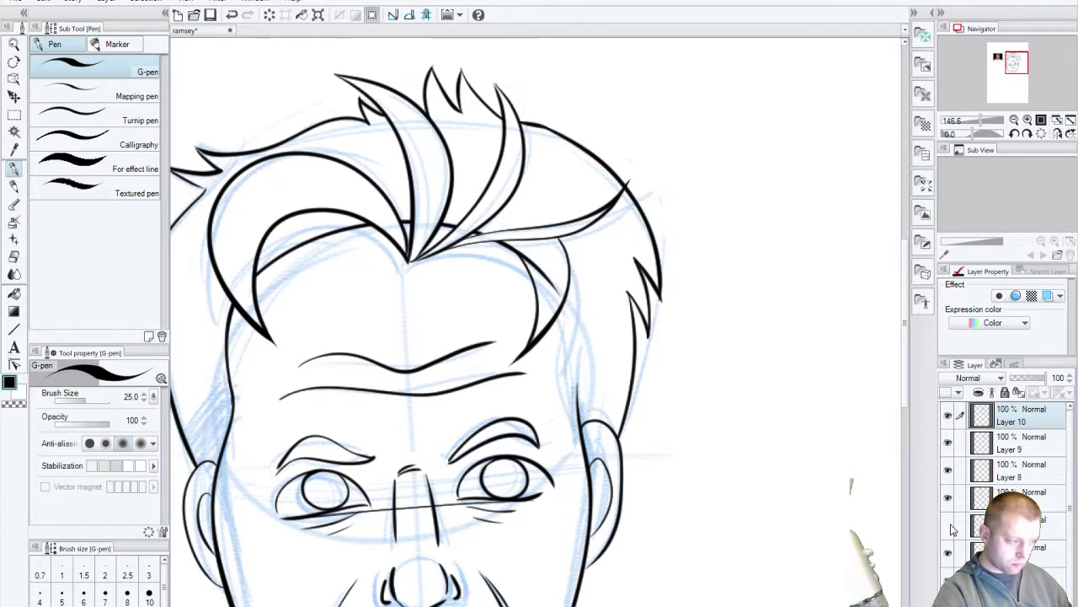
pyautogui.click(950, 525)
# Step: Toggle the face-outline and eye/ear layers to check which strokes they hold
pyautogui.click(949, 553)
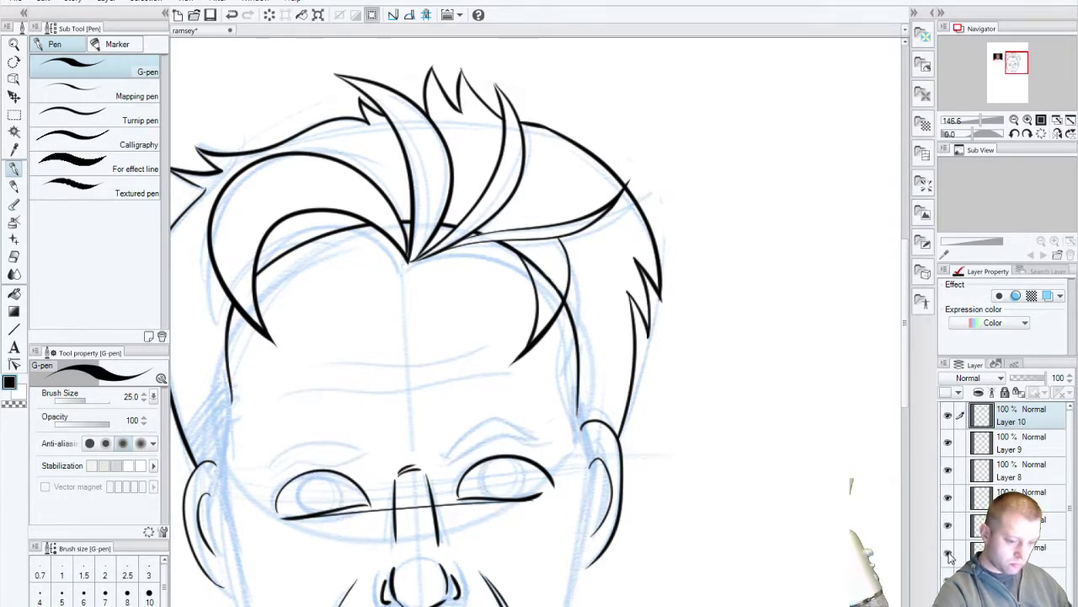
pyautogui.click(949, 552)
pyautogui.click(948, 579)
pyautogui.click(949, 580)
pyautogui.click(948, 579)
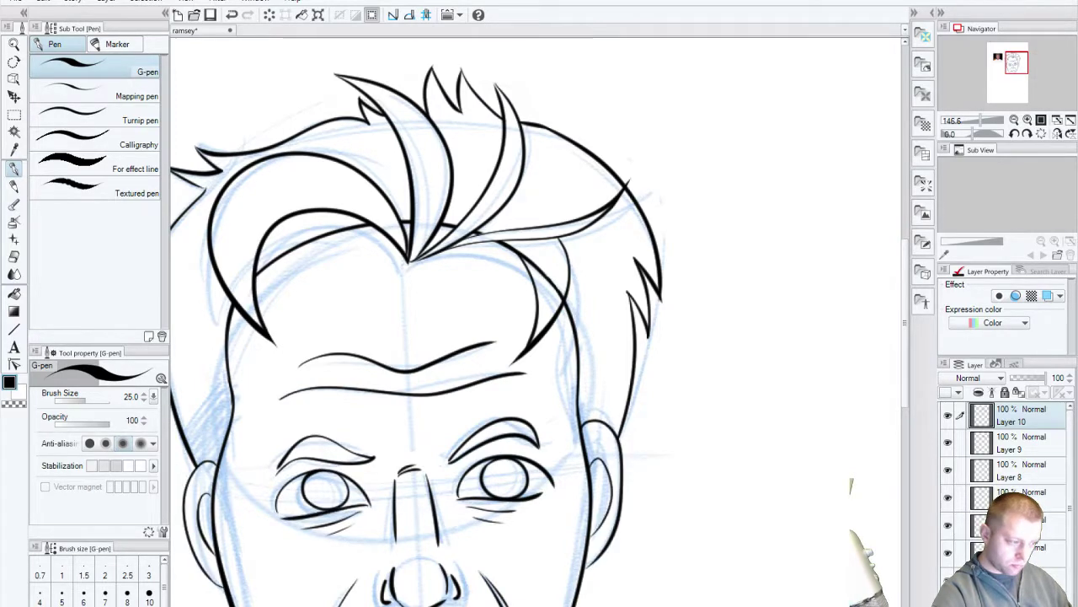
pyautogui.click(948, 580)
pyautogui.click(949, 580)
pyautogui.click(948, 579)
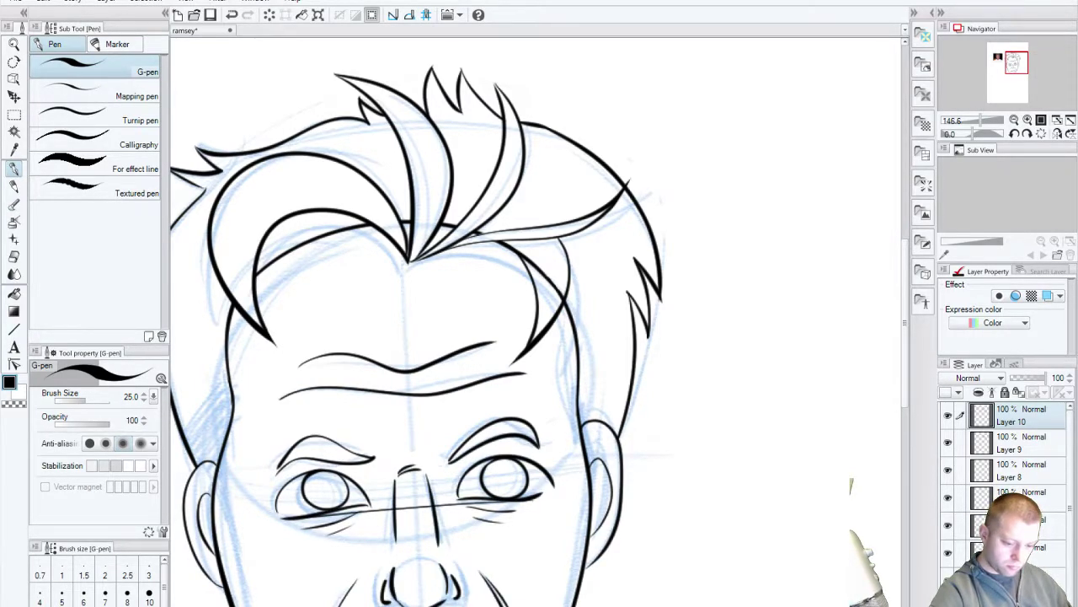
pyautogui.scroll(-1, 1069, 592)
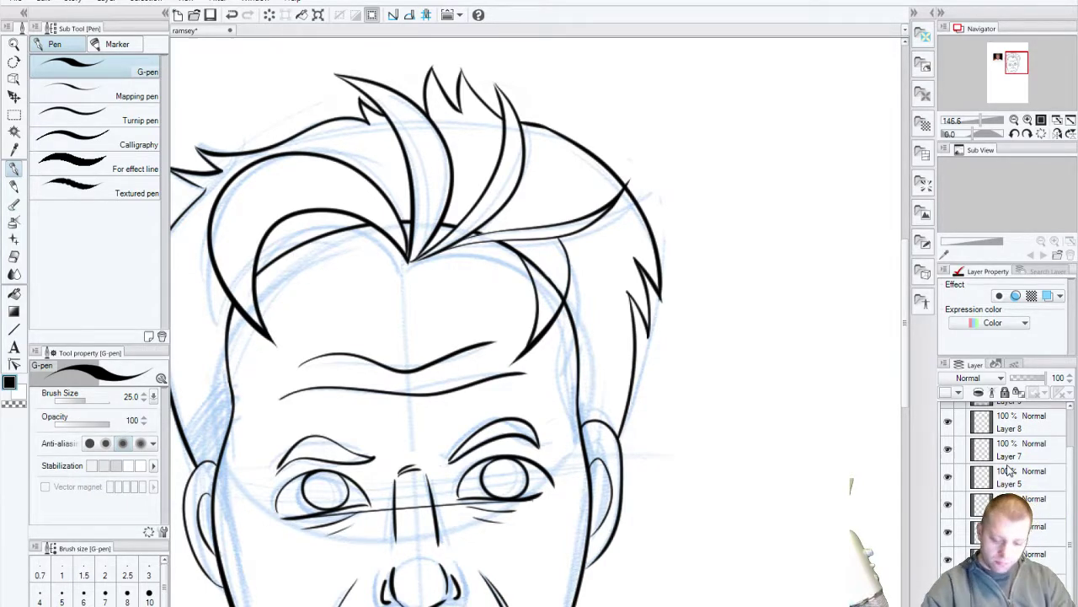
pyautogui.click(948, 423)
pyautogui.click(948, 423)
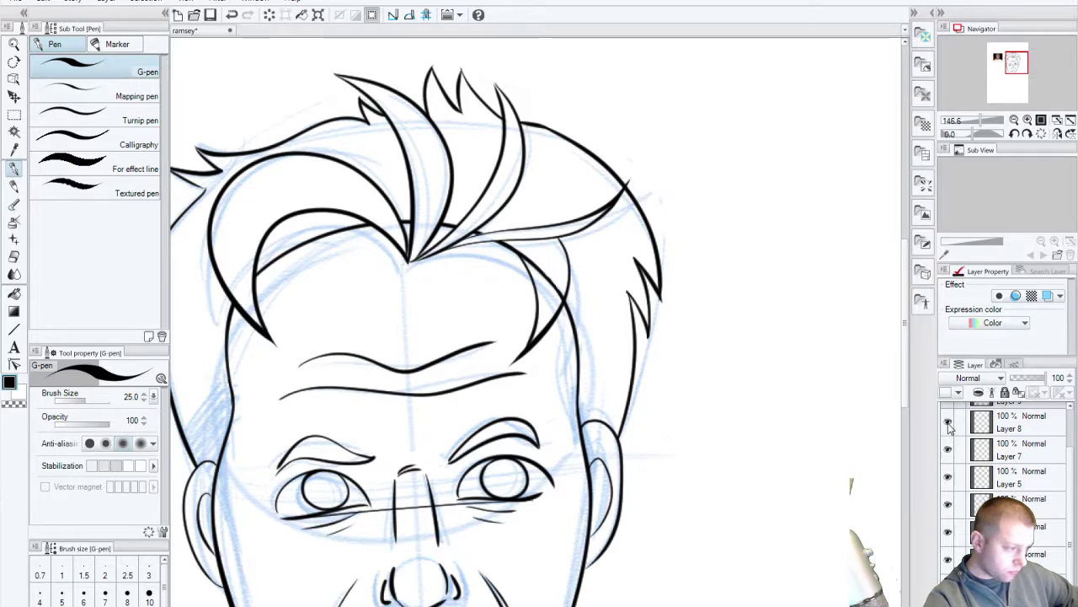
pyautogui.click(948, 424)
pyautogui.click(948, 423)
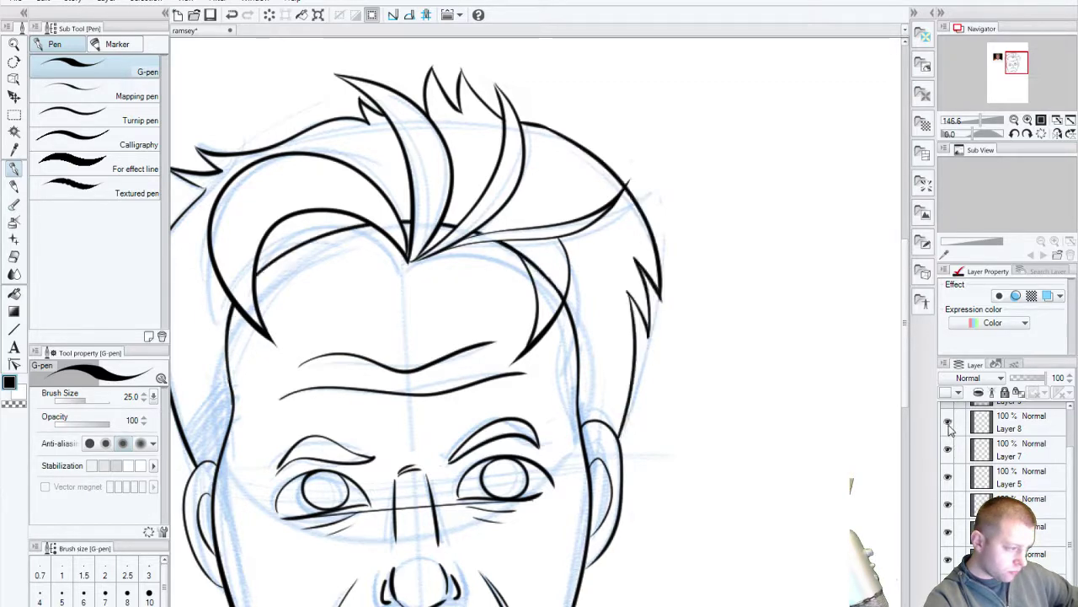
pyautogui.click(1016, 434)
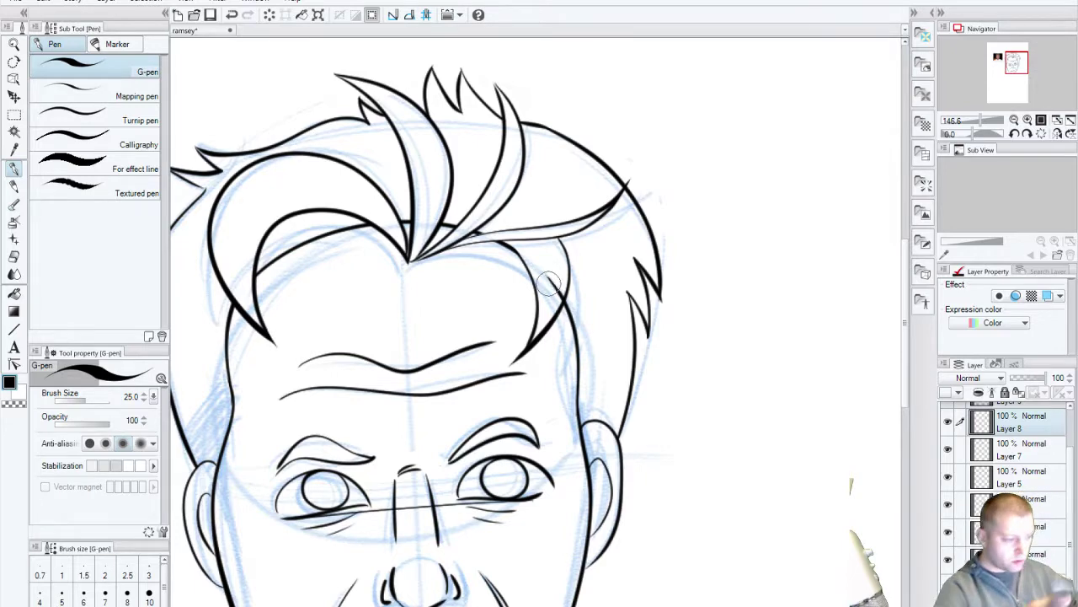
pyautogui.scroll(2, 1010, 438)
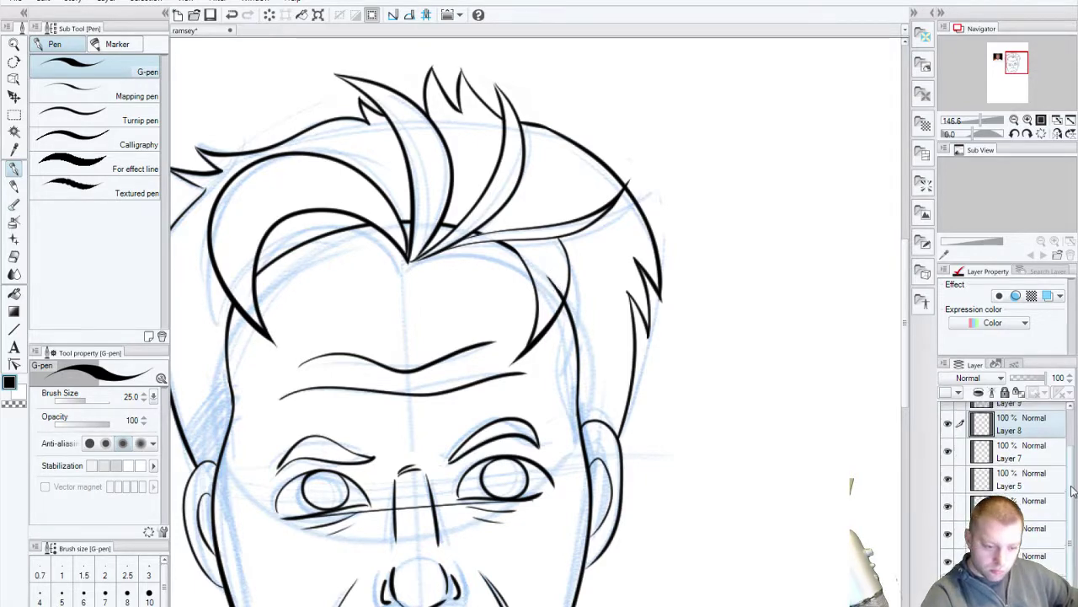
pyautogui.click(949, 444)
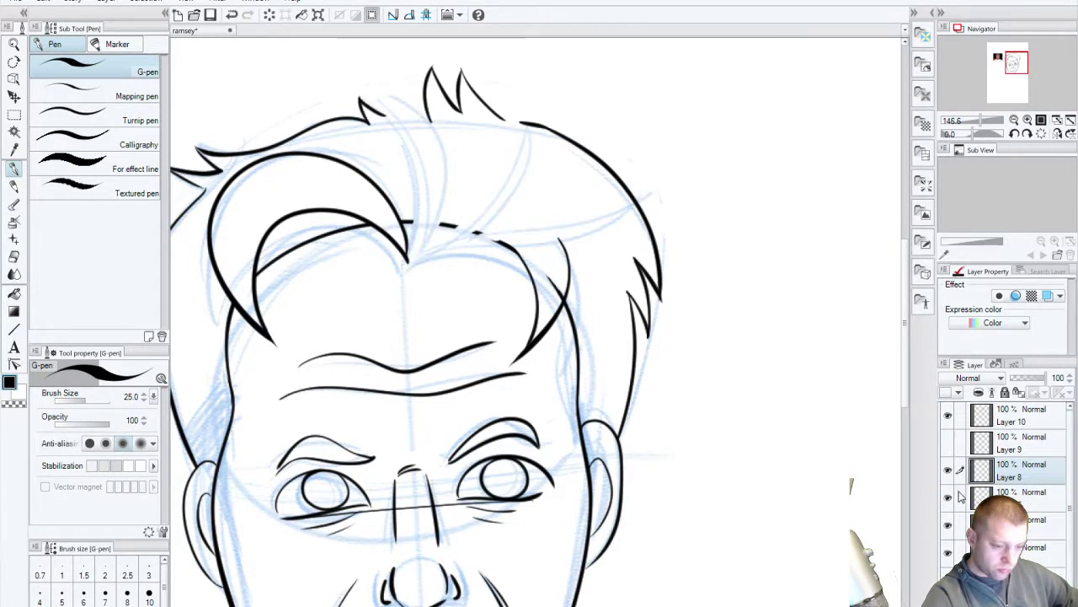
pyautogui.click(960, 444)
pyautogui.click(949, 443)
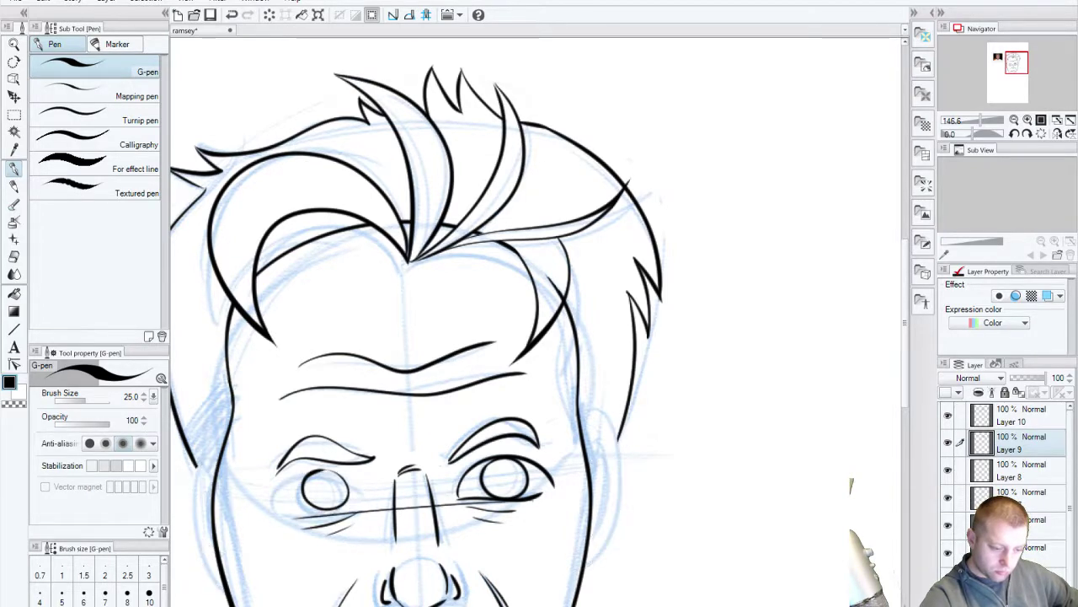
pyautogui.click(948, 553)
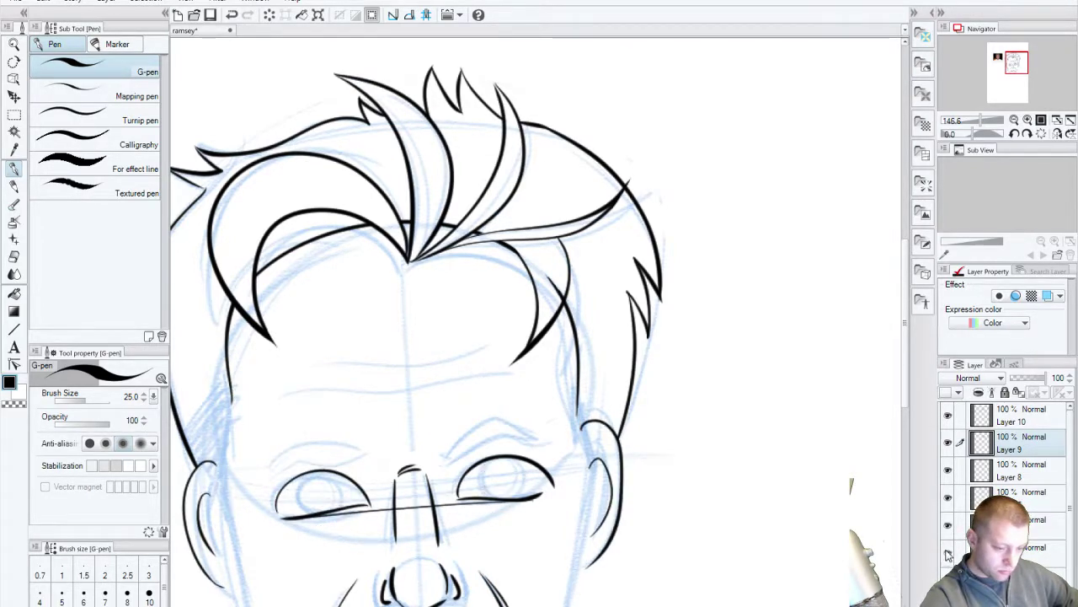
pyautogui.click(949, 554)
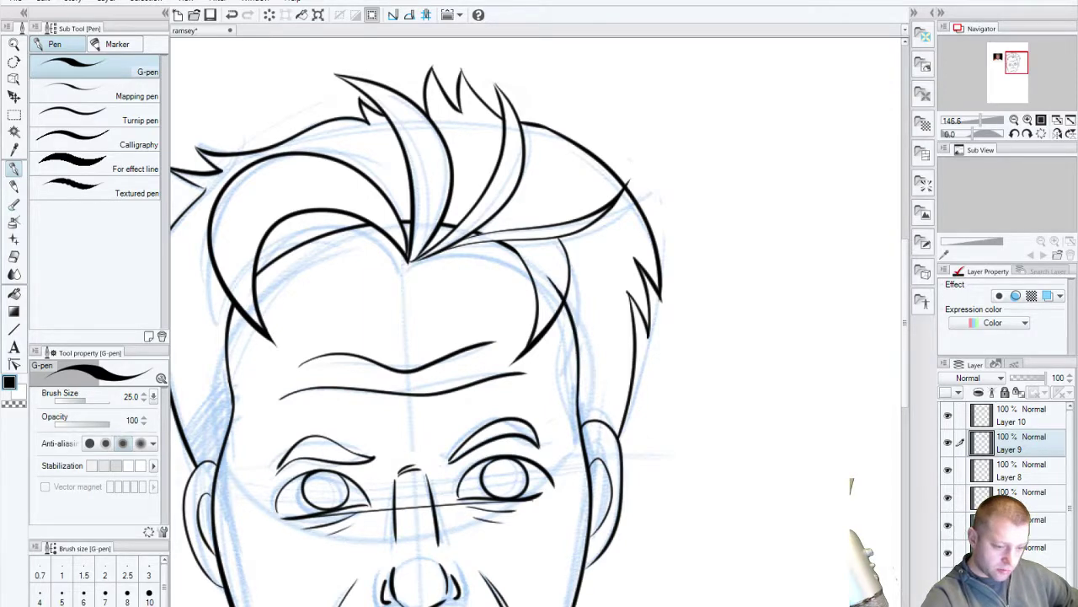
pyautogui.click(967, 524)
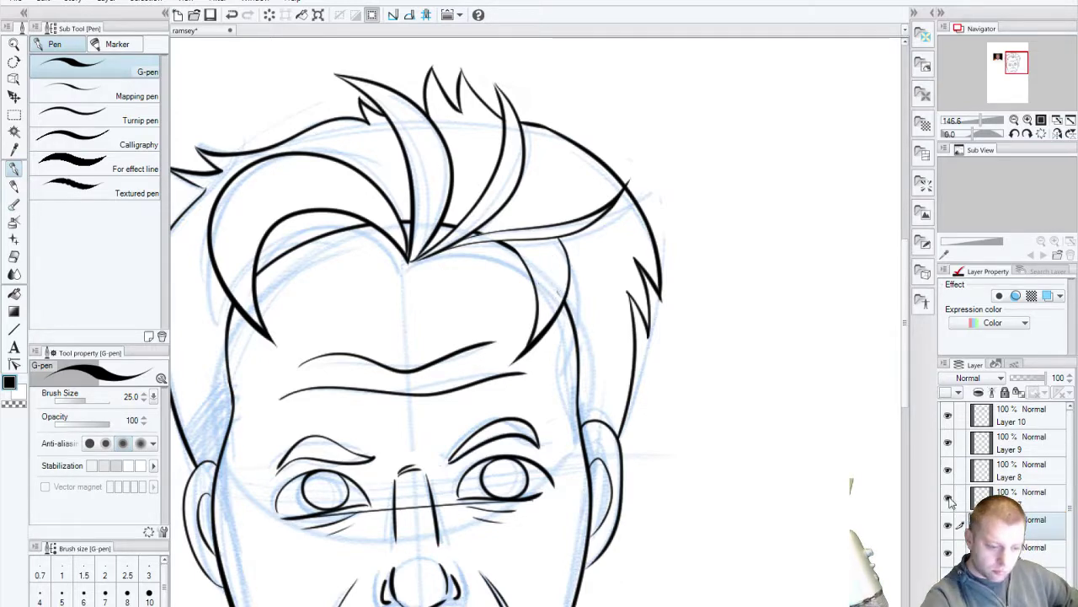
pyautogui.click(947, 442)
pyautogui.click(947, 441)
pyautogui.click(948, 469)
pyautogui.click(948, 470)
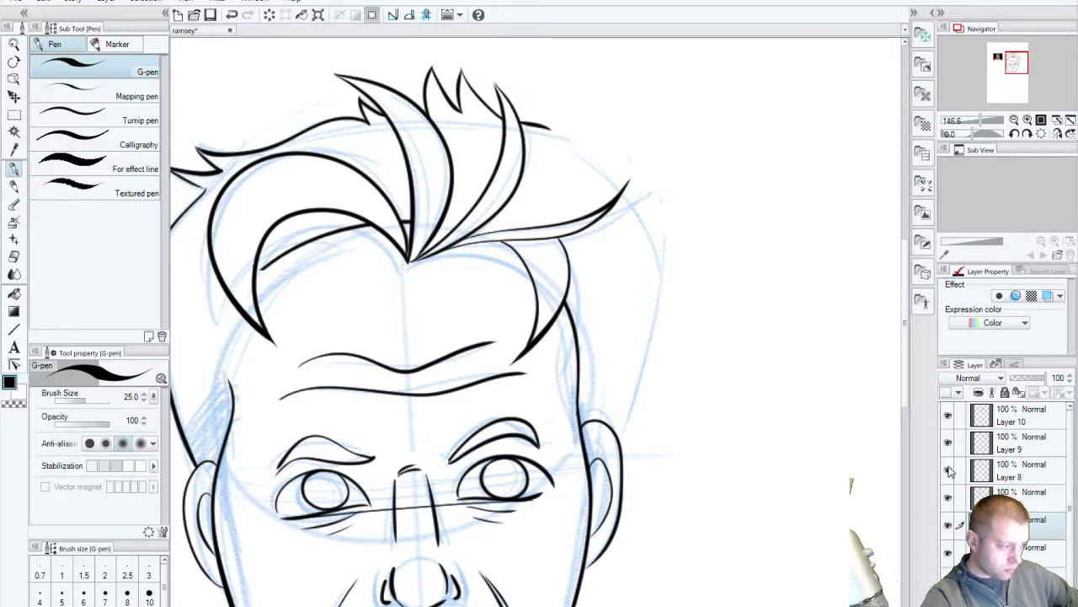
pyautogui.click(1011, 470)
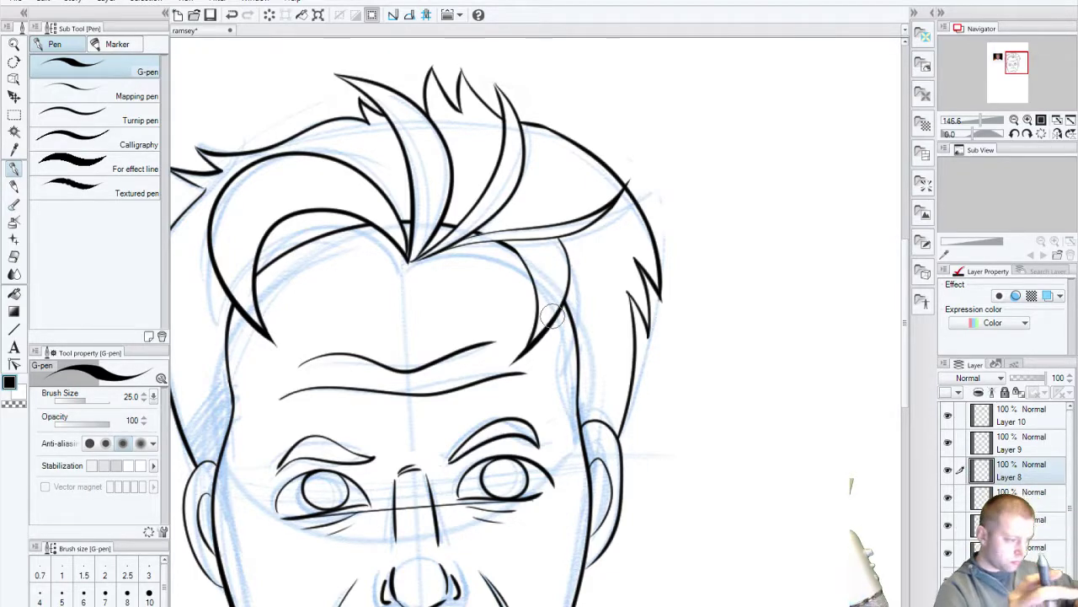
pyautogui.click(948, 442)
pyautogui.click(948, 442)
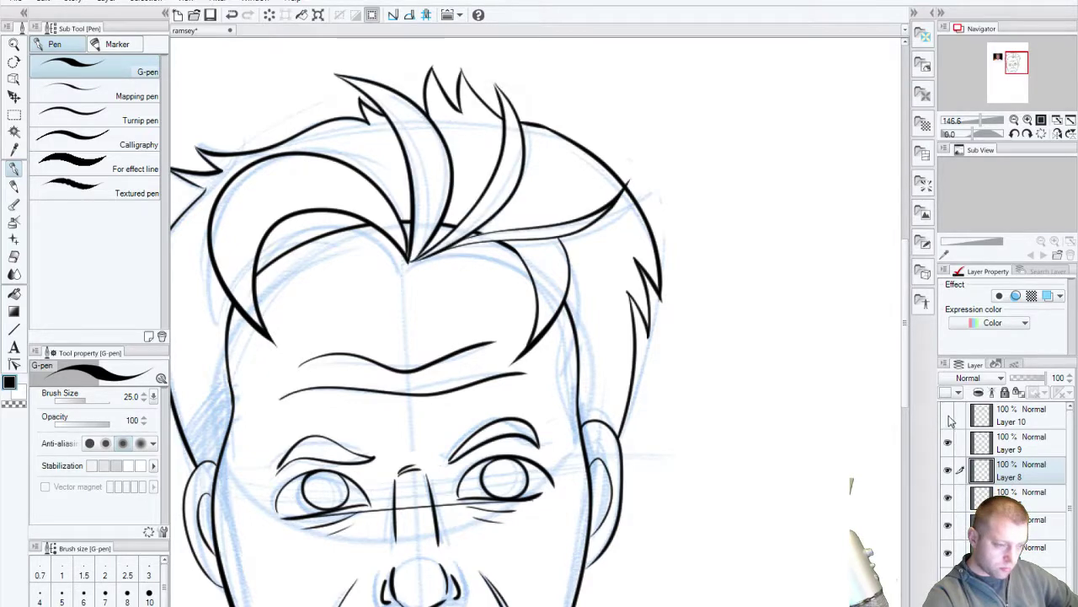
pyautogui.click(948, 417)
pyautogui.click(949, 417)
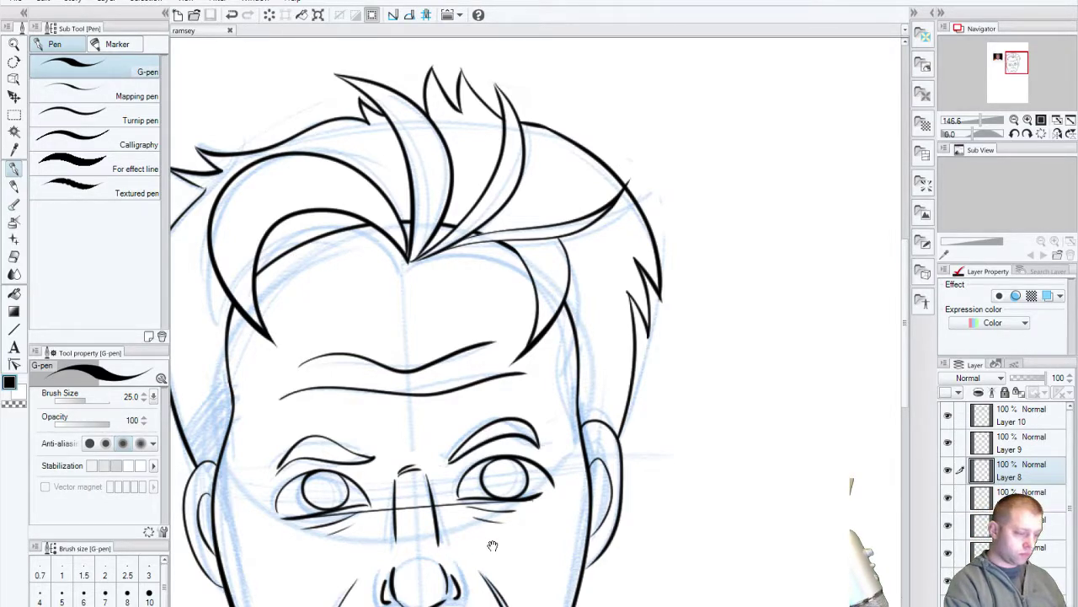
# Step: Toggle layer visibility to find the layer holding the stray line across the eyes
pyautogui.moveTo(493, 545); pyautogui.dragTo(576, 415)
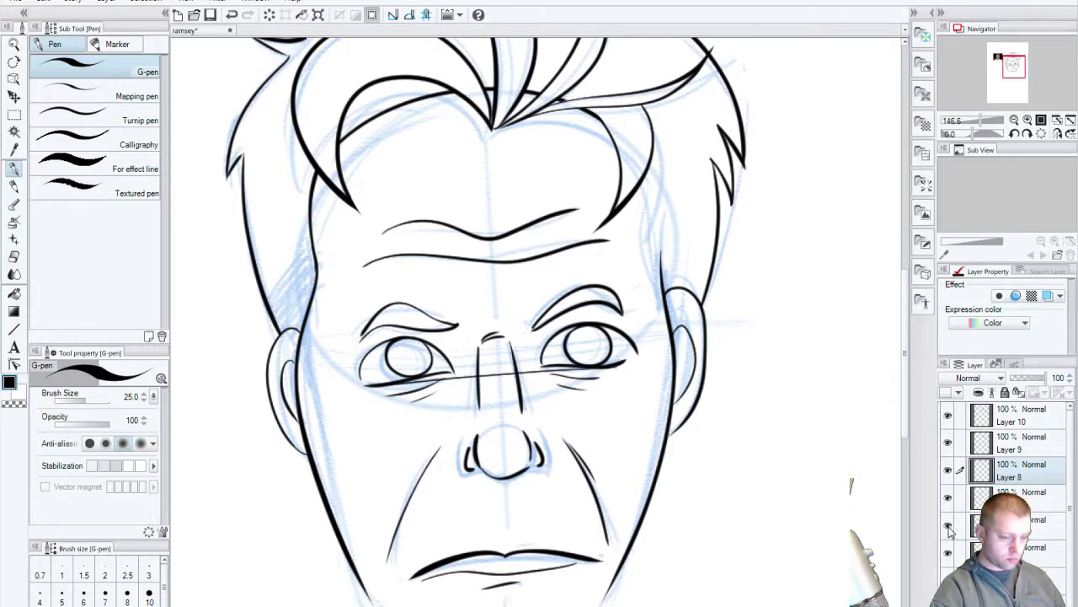
pyautogui.click(947, 497)
pyautogui.click(948, 497)
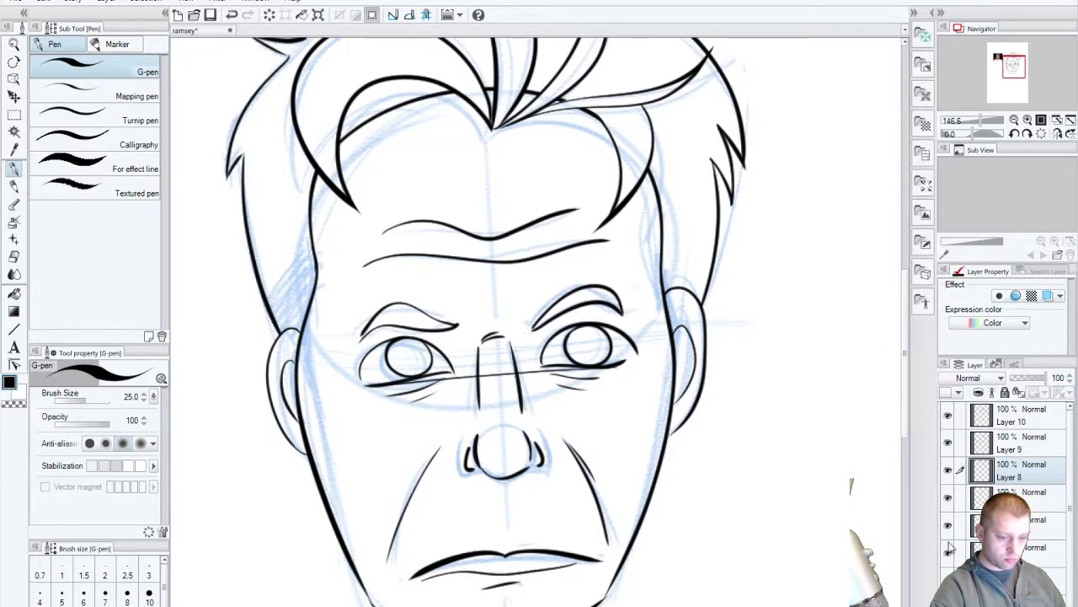
pyautogui.click(948, 552)
pyautogui.click(948, 552)
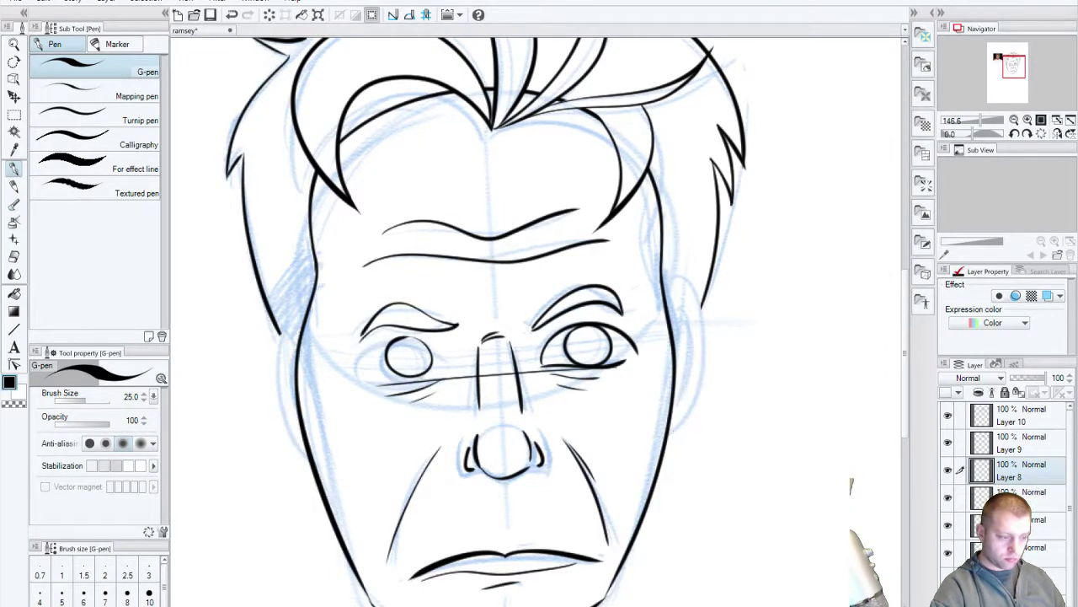
pyautogui.hotkey('ctrl', 'z')
pyautogui.hotkey('ctrl', 'y')
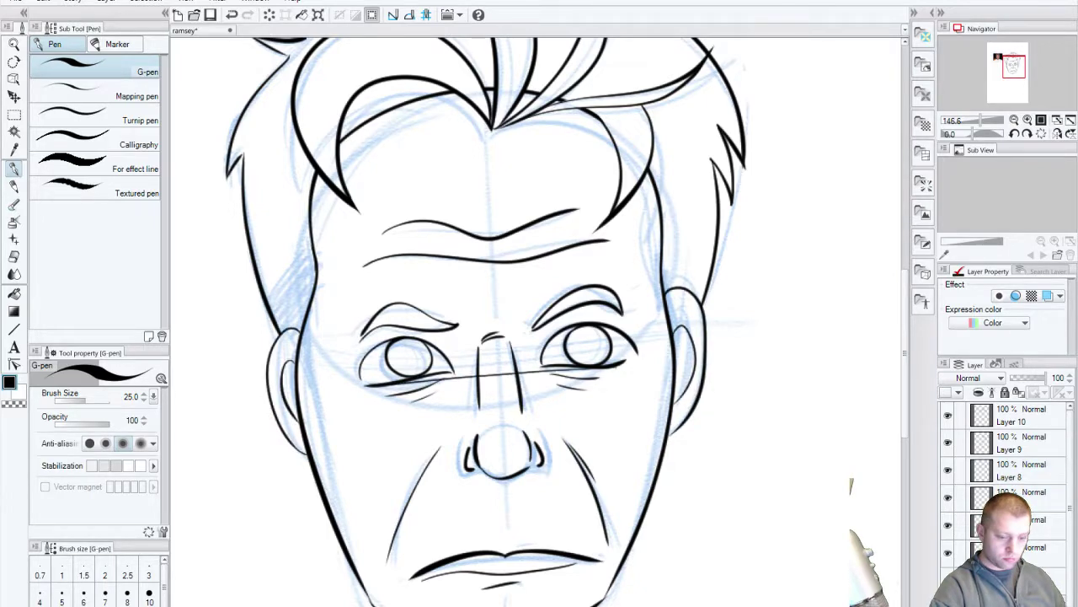
# Step: Delete that guideline layer, confirm the deletion, and save the ramsey drawing
pyautogui.press('Delete')
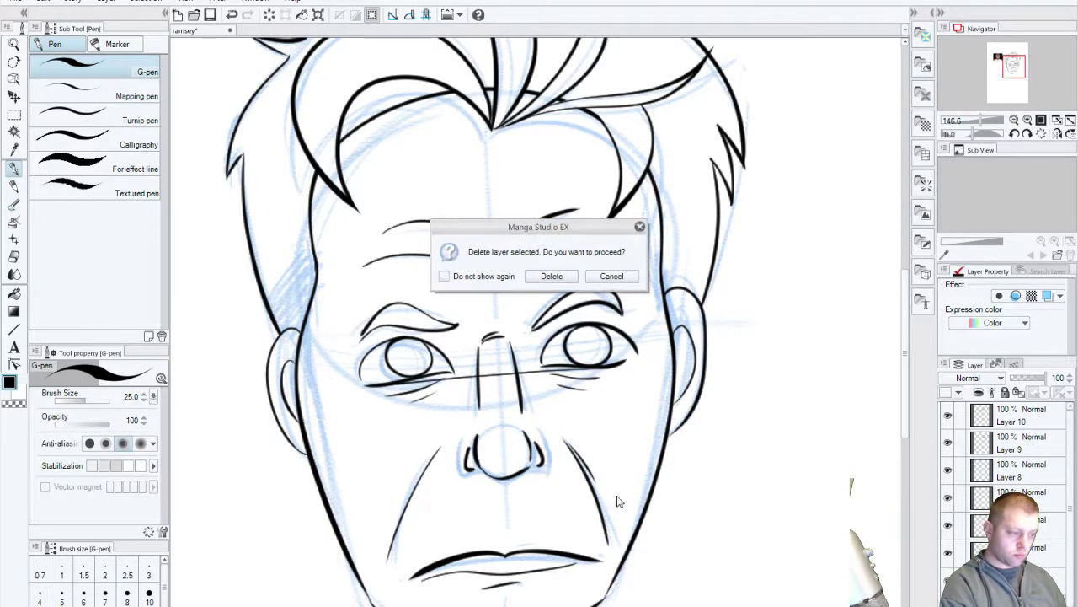
pyautogui.click(552, 275)
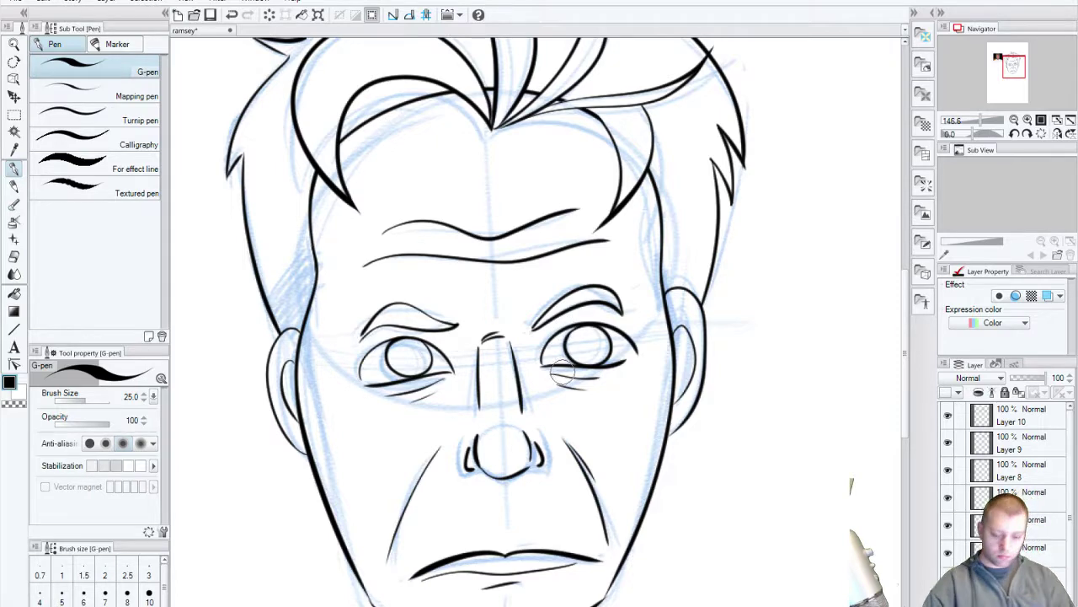
pyautogui.hotkey('ctrl', 's')
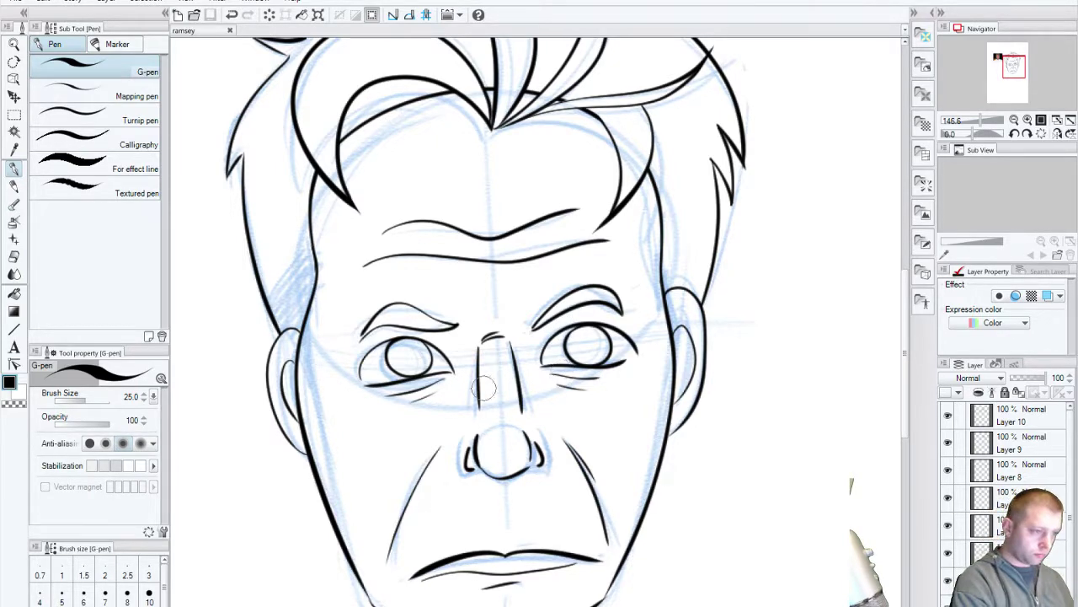
# Step: Zoom and pan to bring the reference photo alongside the drawing
pyautogui.scroll(-1, 1007, 472)
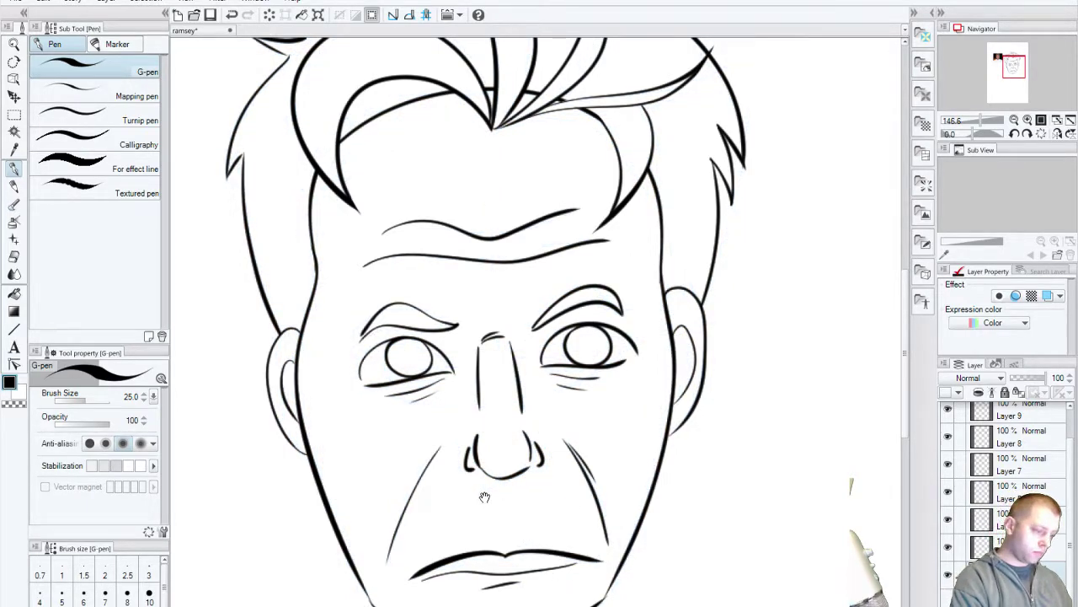
pyautogui.moveTo(484, 497); pyautogui.dragTo(579, 573)
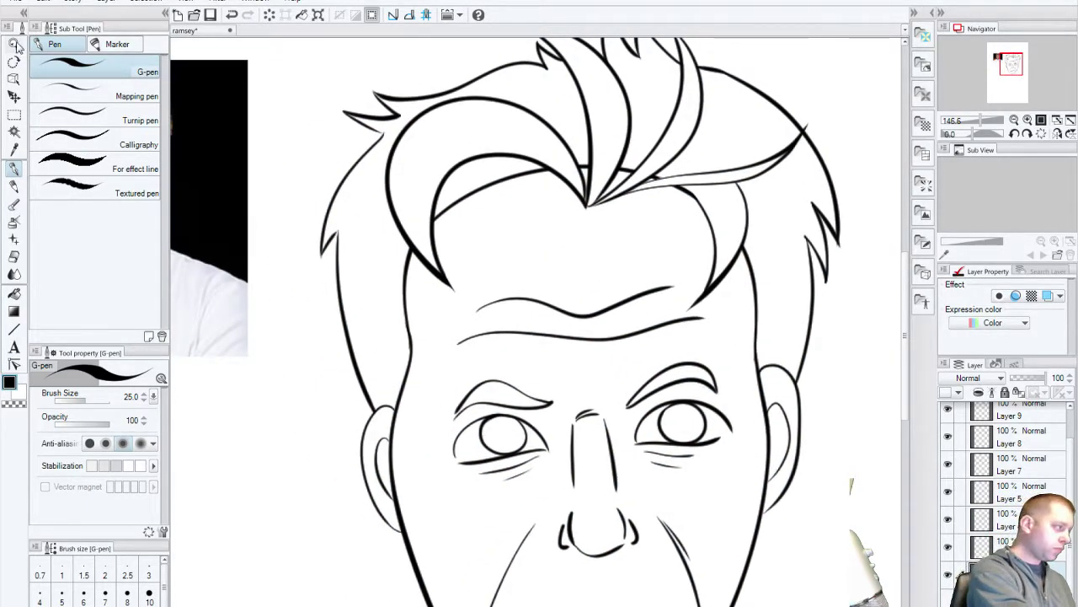
pyautogui.click(14, 44)
pyautogui.scroll(-4, 623, 445)
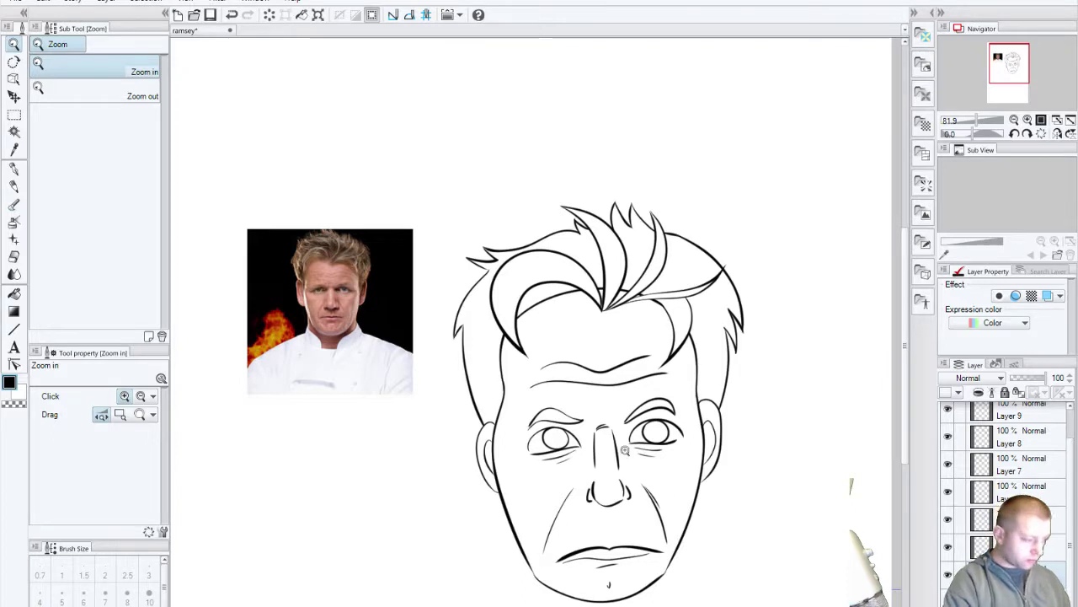
pyautogui.moveTo(610, 495); pyautogui.dragTo(628, 364)
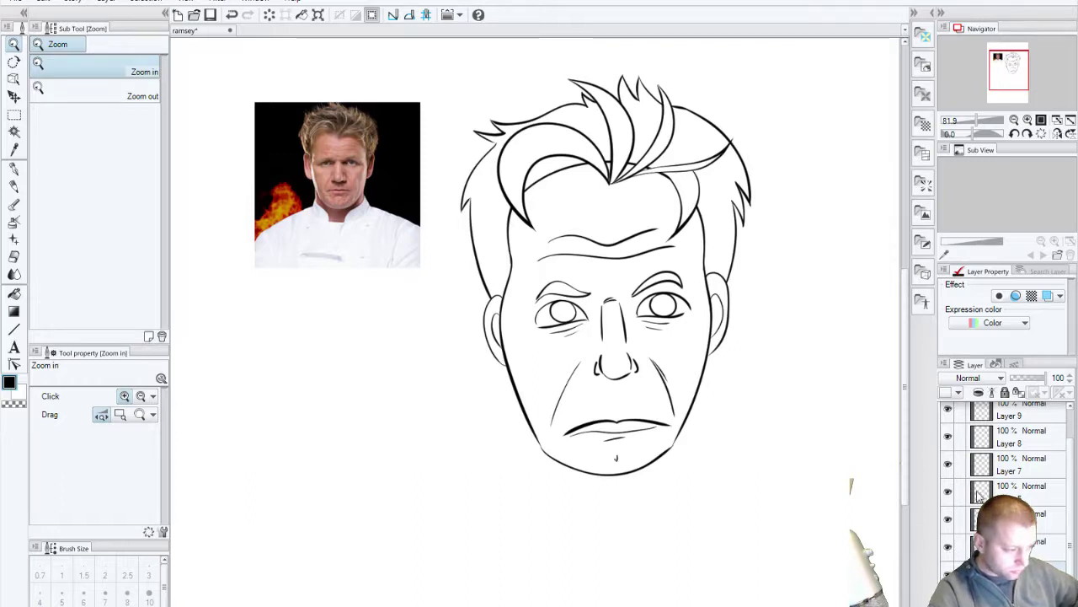
# Step: Toggle Layers 5 through 8 to inspect each layer's eye, face and hair lines
pyautogui.click(948, 519)
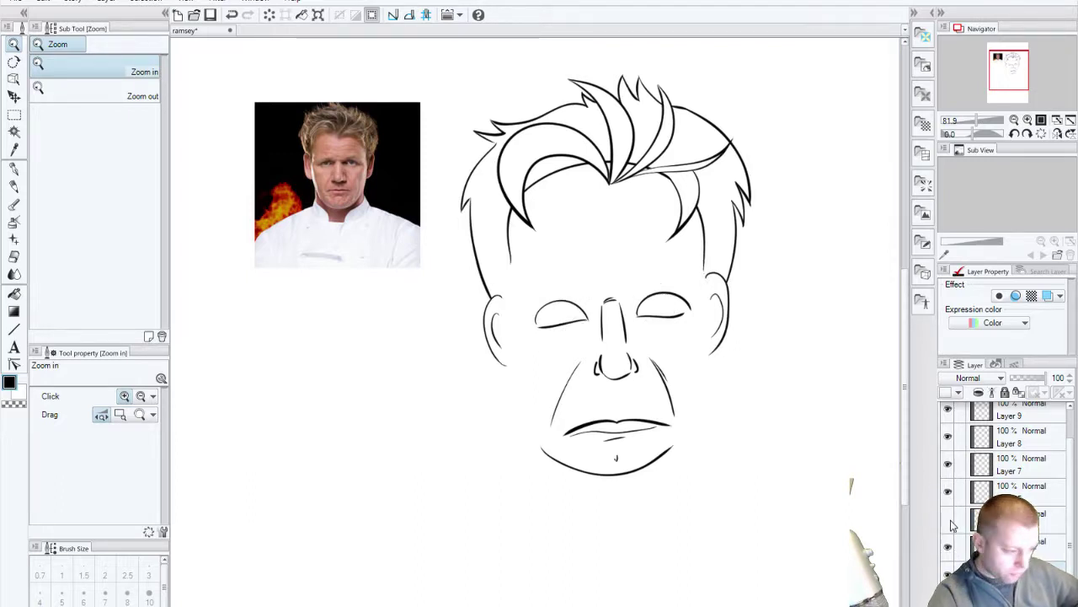
pyautogui.click(949, 518)
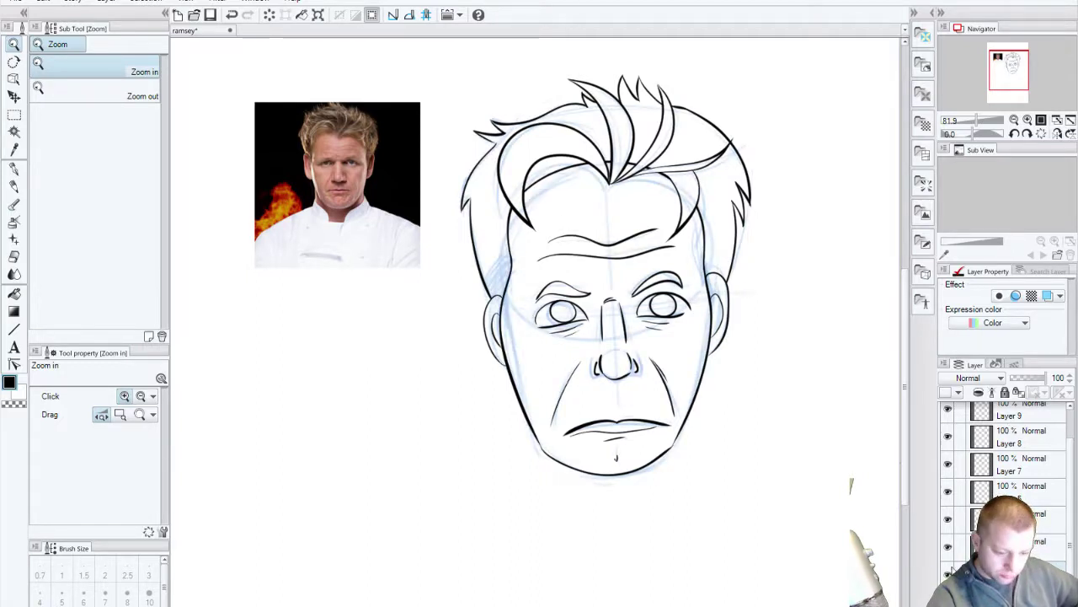
pyautogui.click(948, 546)
pyautogui.click(949, 546)
pyautogui.click(947, 494)
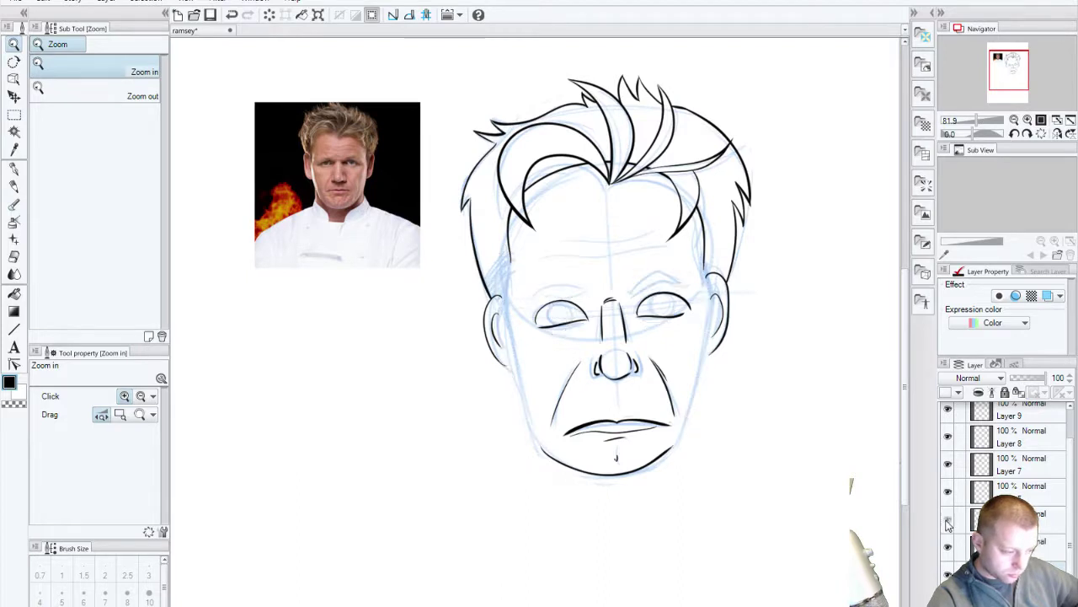
pyautogui.click(947, 496)
pyautogui.click(946, 496)
pyautogui.click(947, 496)
pyautogui.click(950, 465)
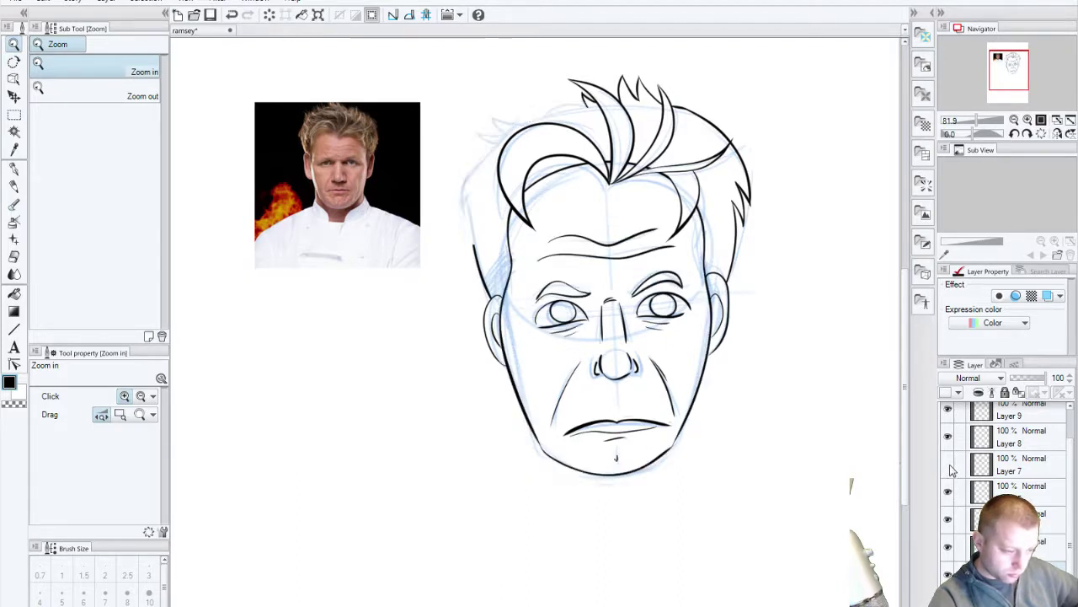
pyautogui.click(949, 466)
pyautogui.click(947, 437)
pyautogui.click(948, 437)
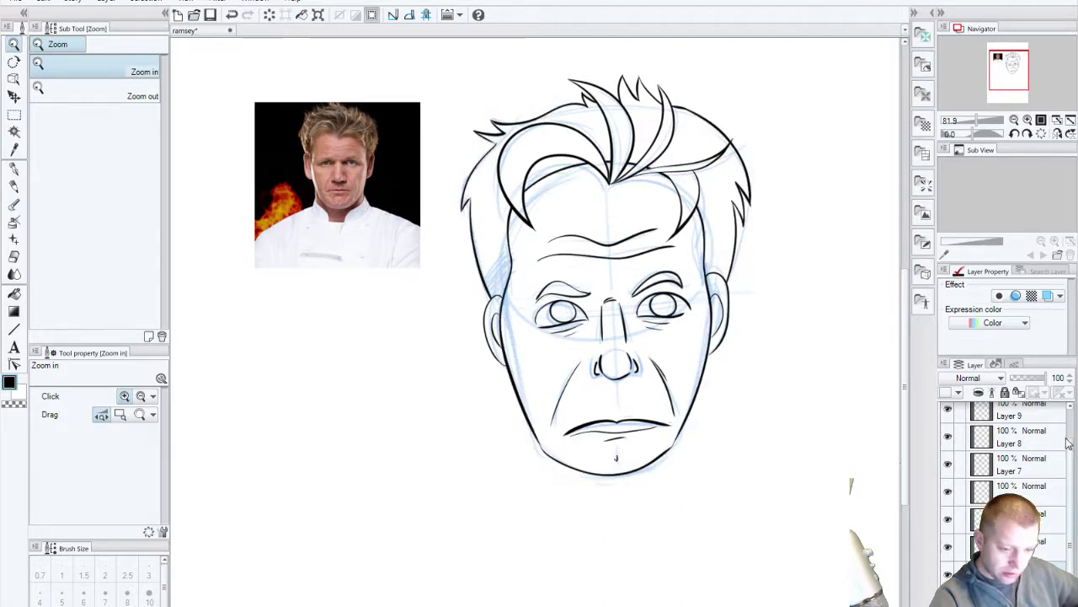
# Step: Check Layer 10, the blue sketch and the mouth layer, then zoom in on the mouth
pyautogui.moveTo(1070, 446); pyautogui.dragTo(1071, 418)
pyautogui.click(947, 414)
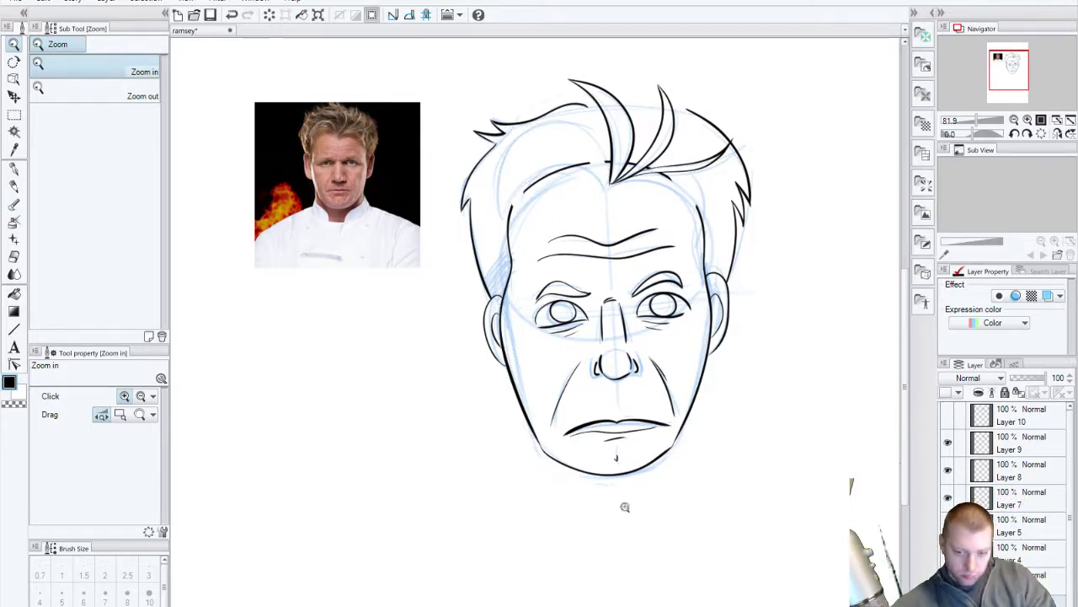
pyautogui.click(948, 417)
pyautogui.scroll(-1, 950, 419)
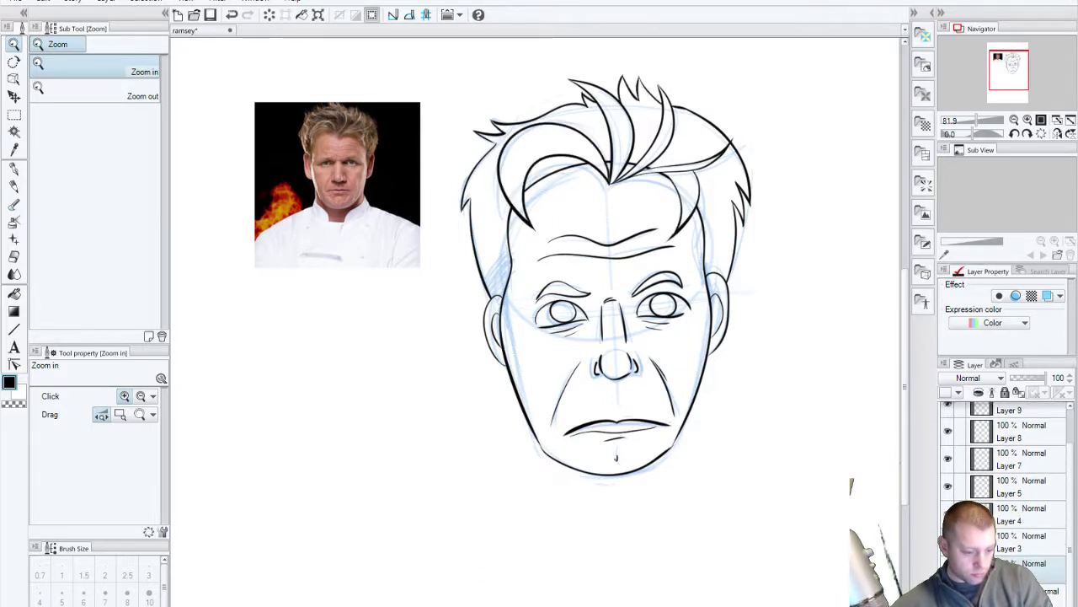
pyautogui.click(948, 568)
pyautogui.click(947, 568)
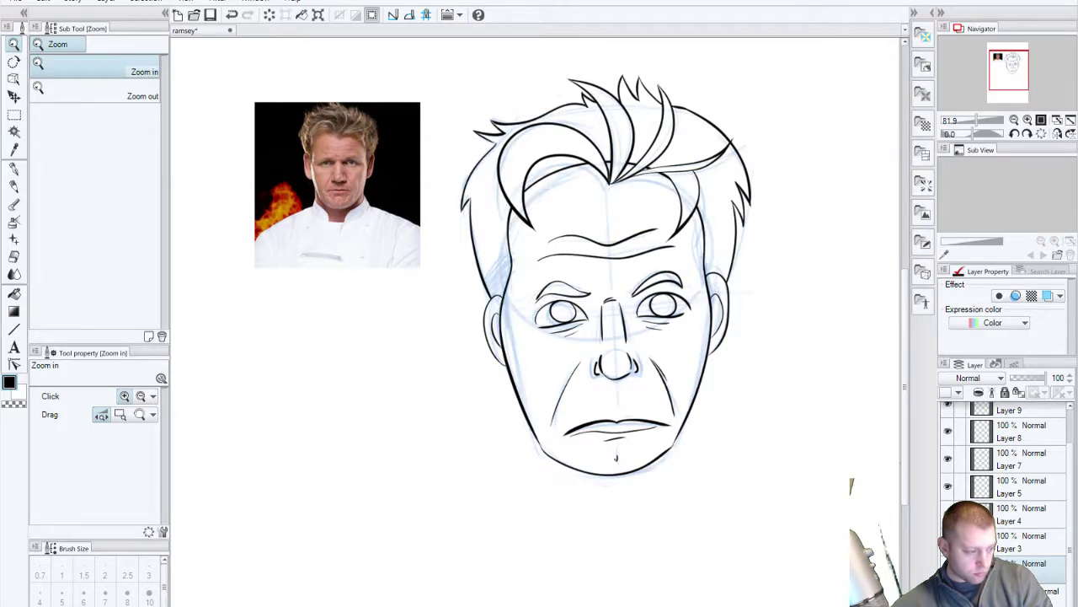
pyautogui.click(948, 541)
pyautogui.click(948, 541)
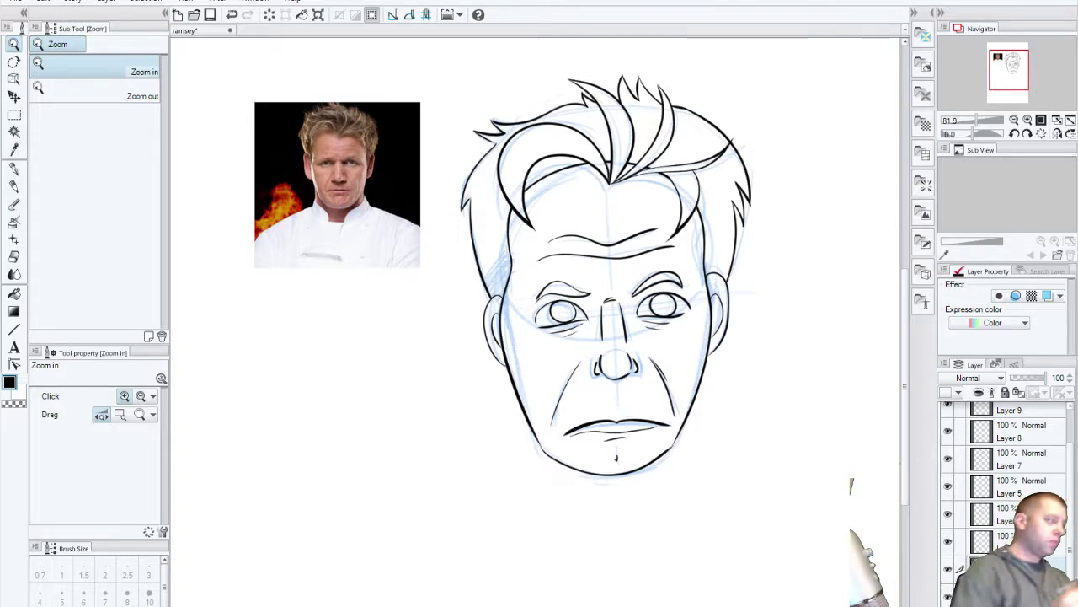
pyautogui.moveTo(615, 434)
pyautogui.mouseDown()
pyautogui.moveTo(640, 438)
pyautogui.moveTo(632, 442)
pyautogui.moveTo(650, 476)
pyautogui.moveTo(663, 434)
pyautogui.moveTo(614, 416)
pyautogui.moveTo(631, 421)
pyautogui.moveTo(626, 393)
pyautogui.moveTo(539, 392)
pyautogui.moveTo(567, 373)
pyautogui.mouseUp()
pyautogui.moveTo(713, 385)
pyautogui.mouseDown()
pyautogui.moveTo(766, 374)
pyautogui.moveTo(681, 371)
pyautogui.moveTo(755, 367)
pyautogui.mouseUp()
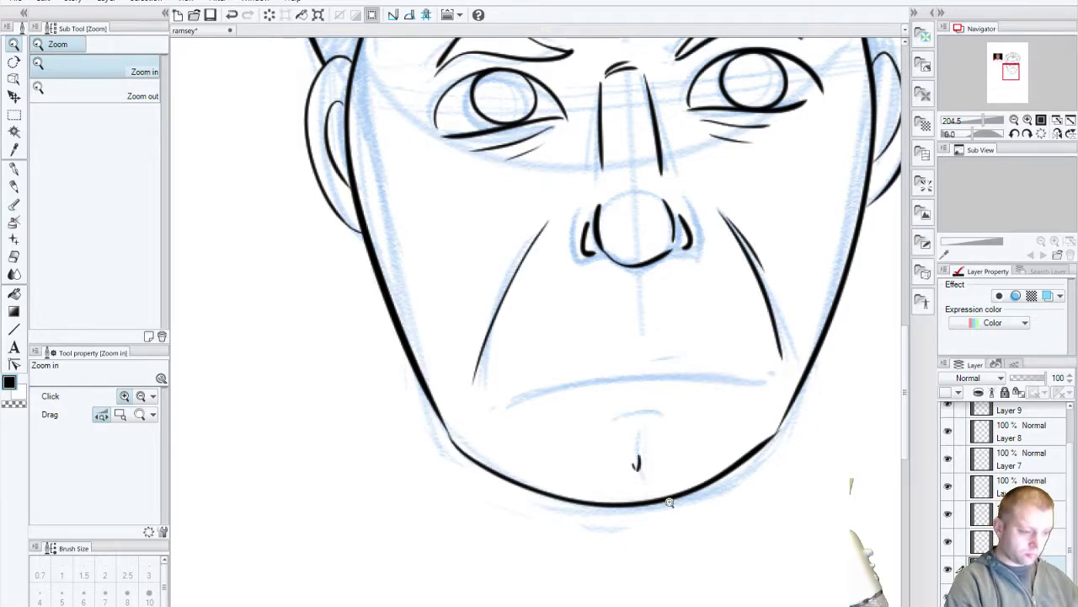
pyautogui.click(14, 167)
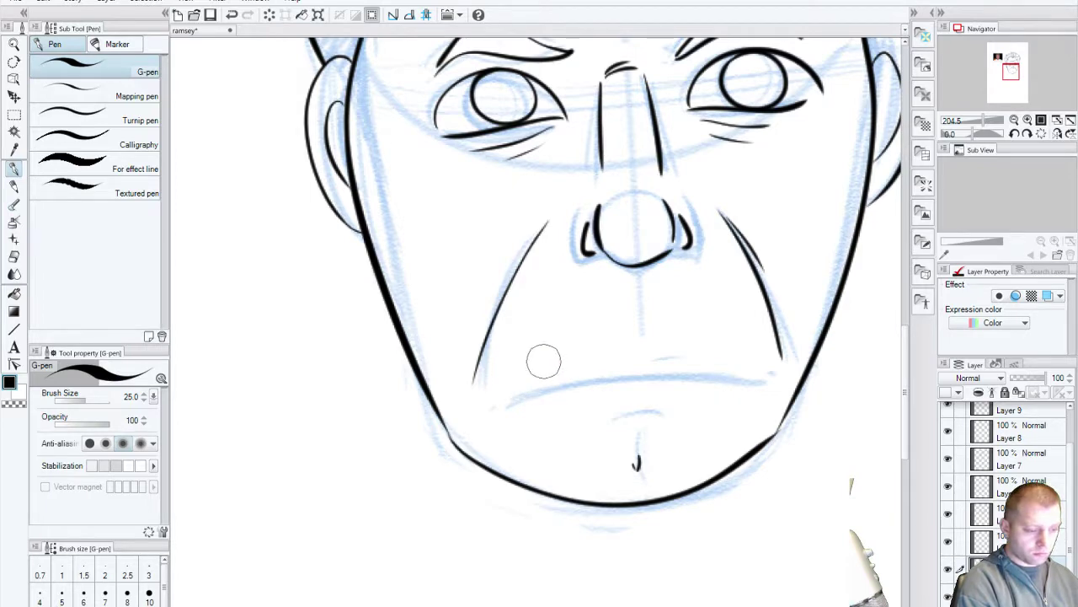
pyautogui.moveTo(540, 352); pyautogui.dragTo(737, 331)
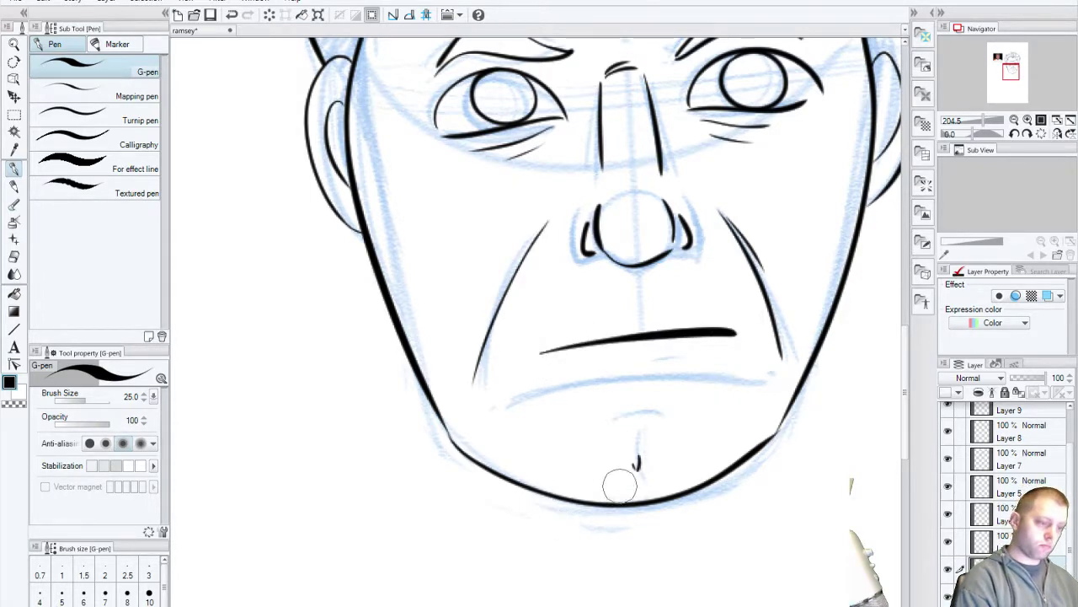
pyautogui.hotkey('ctrl', 'z')
pyautogui.moveTo(515, 359)
pyautogui.mouseDown()
pyautogui.moveTo(603, 345)
pyautogui.moveTo(739, 334)
pyautogui.mouseUp()
pyautogui.hotkey('ctrl', 'z')
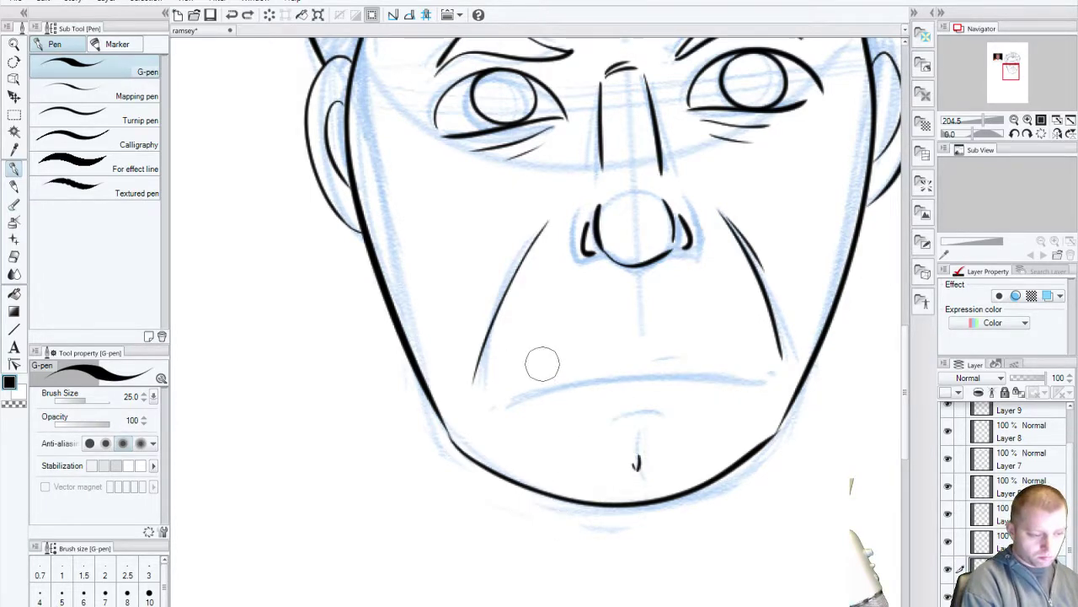
pyautogui.moveTo(524, 363)
pyautogui.mouseDown()
pyautogui.moveTo(578, 350)
pyautogui.moveTo(741, 348)
pyautogui.mouseUp()
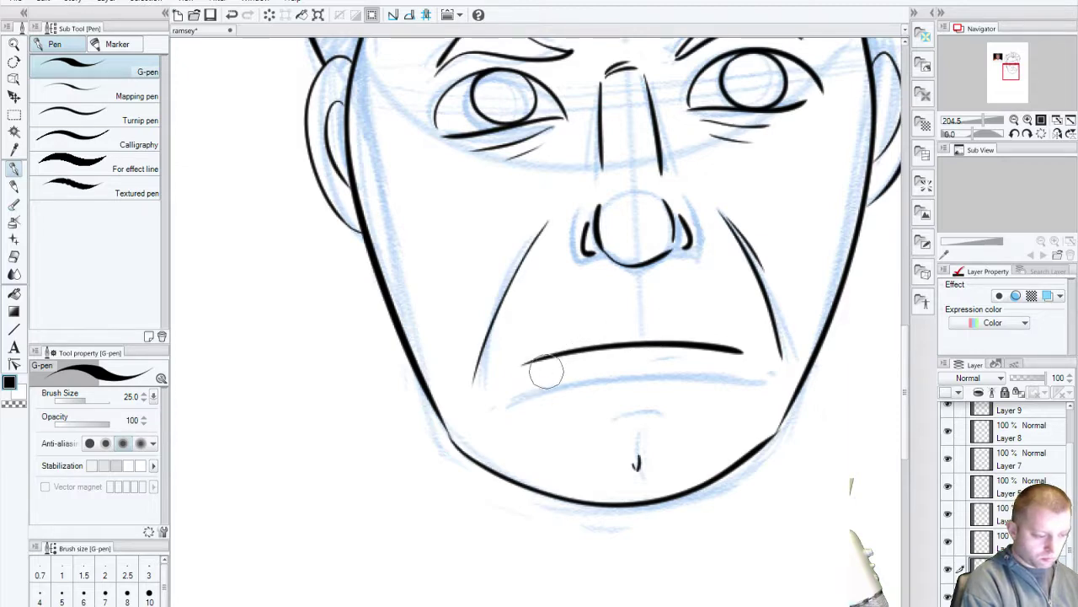
pyautogui.moveTo(296, 413)
pyautogui.mouseDown()
pyautogui.moveTo(505, 455)
pyautogui.moveTo(540, 574)
pyautogui.mouseUp()
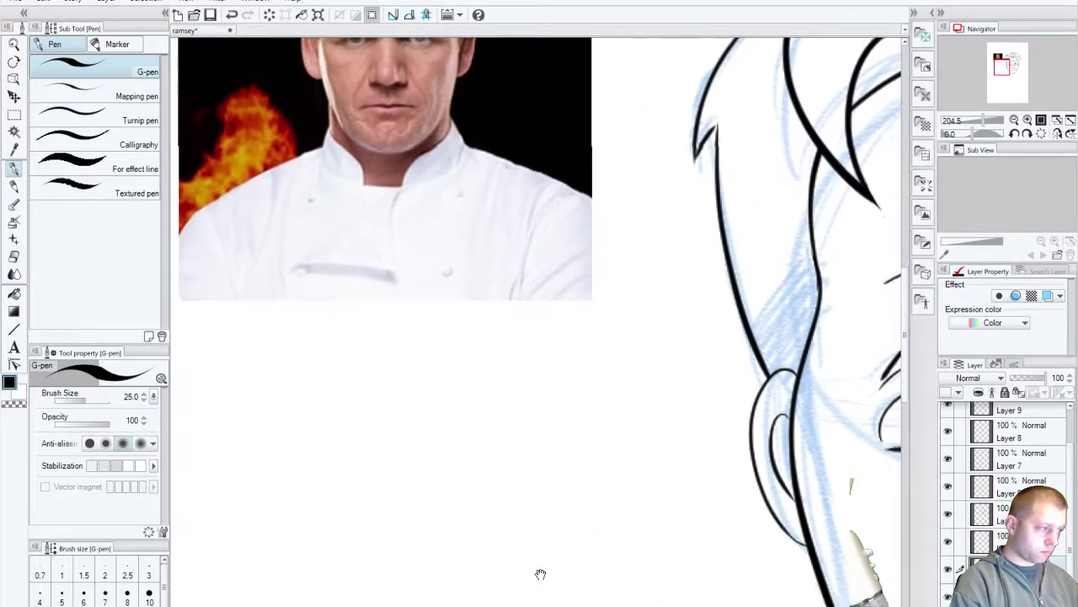
pyautogui.hotkey('ctrl', 'z')
pyautogui.hotkey('ctrl', 'z')
pyautogui.hotkey('ctrl', 'z')
pyautogui.hotkey('ctrl', 'z')
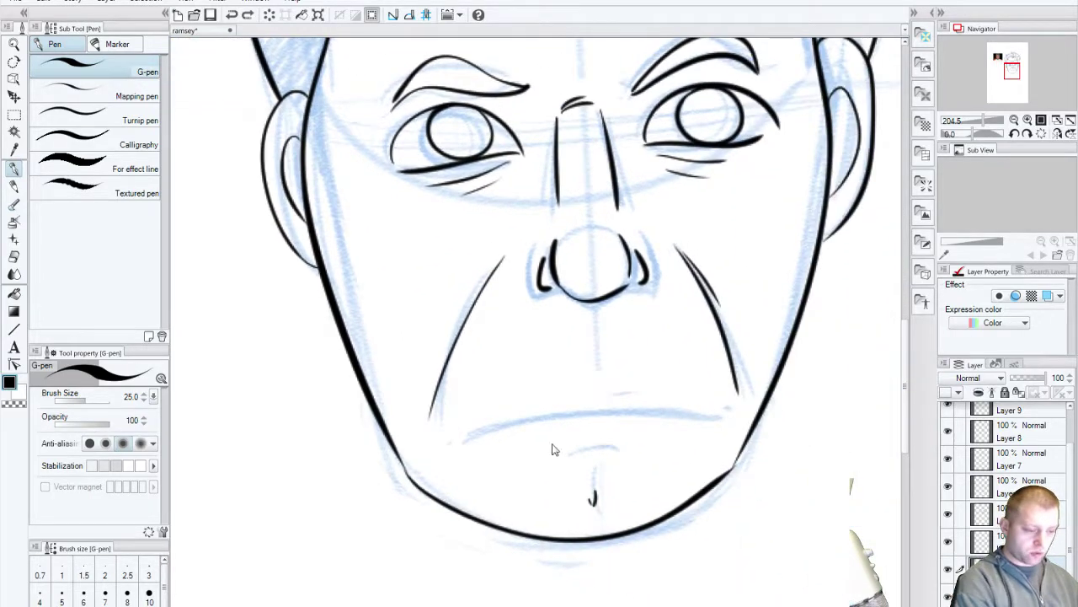
pyautogui.moveTo(618, 370); pyautogui.dragTo(472, 415)
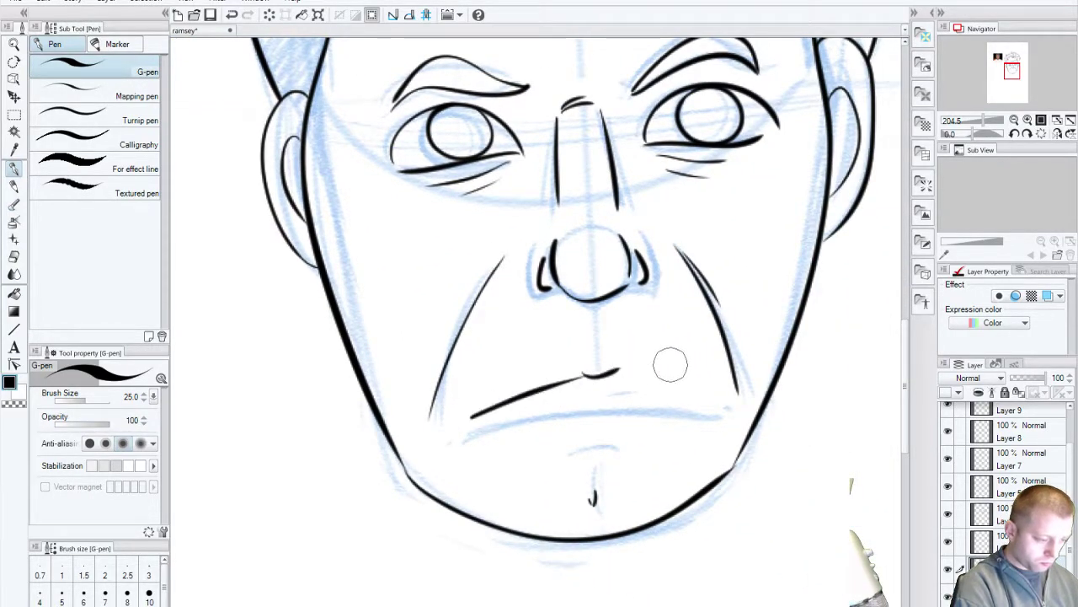
pyautogui.hotkey('ctrl', 'z')
pyautogui.hotkey('ctrl', 'z')
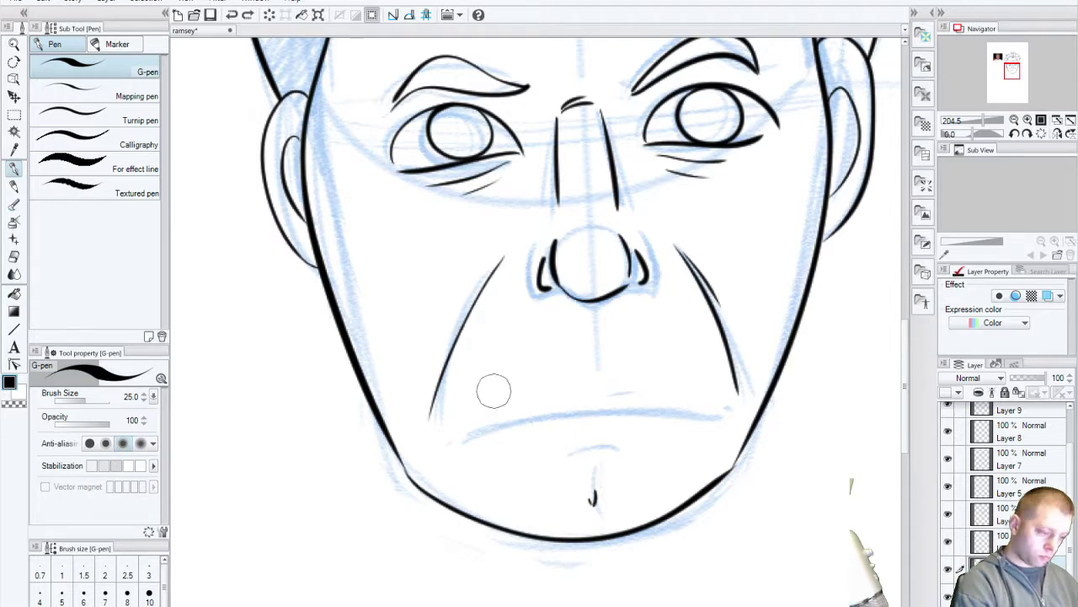
pyautogui.moveTo(468, 400)
pyautogui.mouseDown()
pyautogui.moveTo(578, 373)
pyautogui.moveTo(699, 385)
pyautogui.mouseUp()
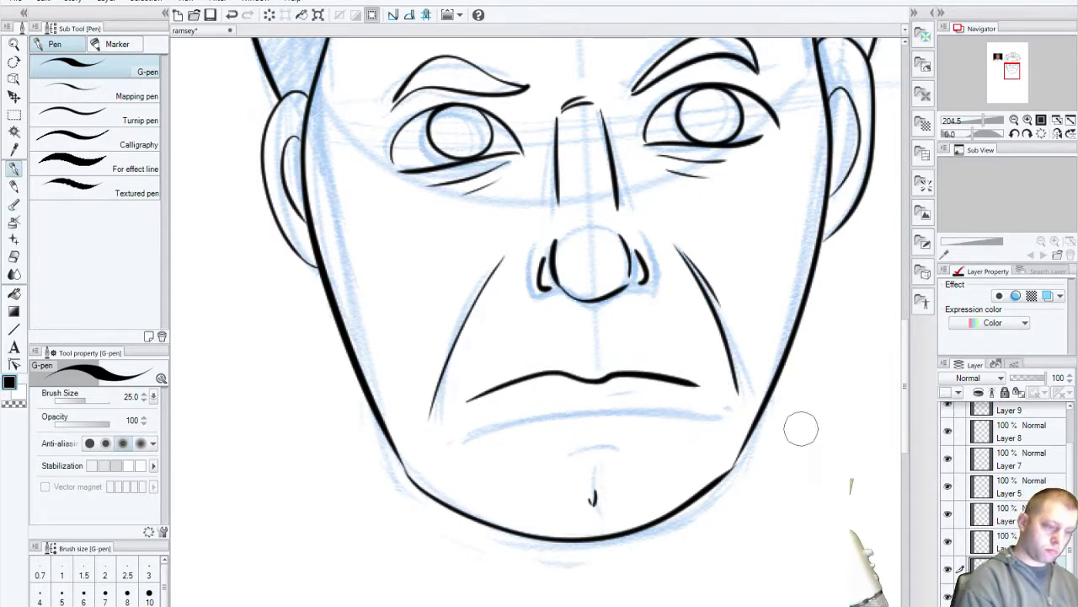
pyautogui.hotkey('ctrl', 'z')
pyautogui.moveTo(473, 407)
pyautogui.mouseDown()
pyautogui.moveTo(622, 368)
pyautogui.moveTo(715, 388)
pyautogui.mouseUp()
pyautogui.hotkey('ctrl', 'z')
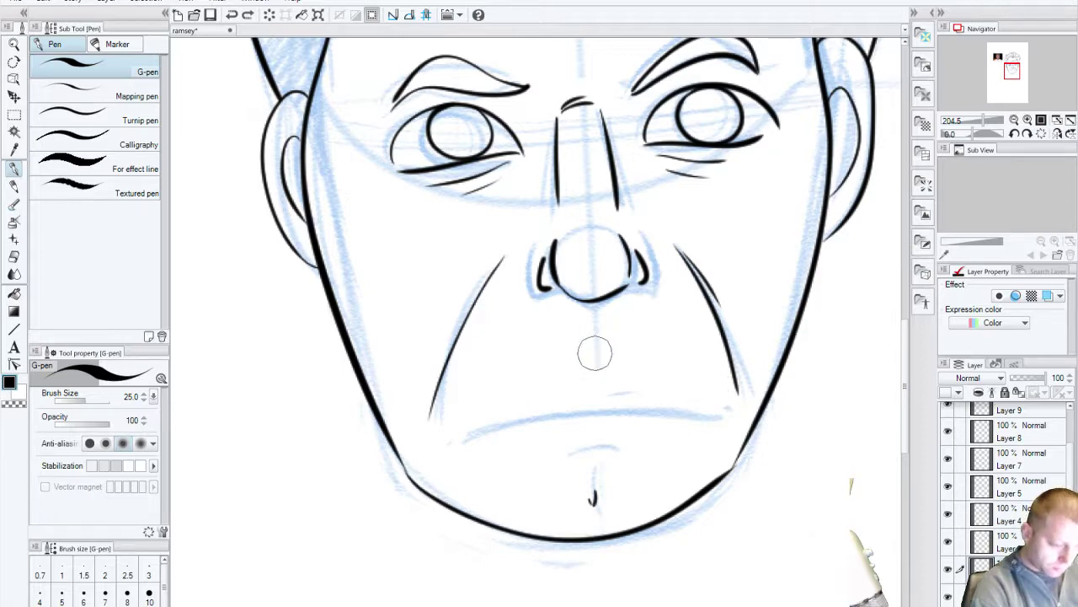
pyautogui.moveTo(589, 357); pyautogui.dragTo(606, 365)
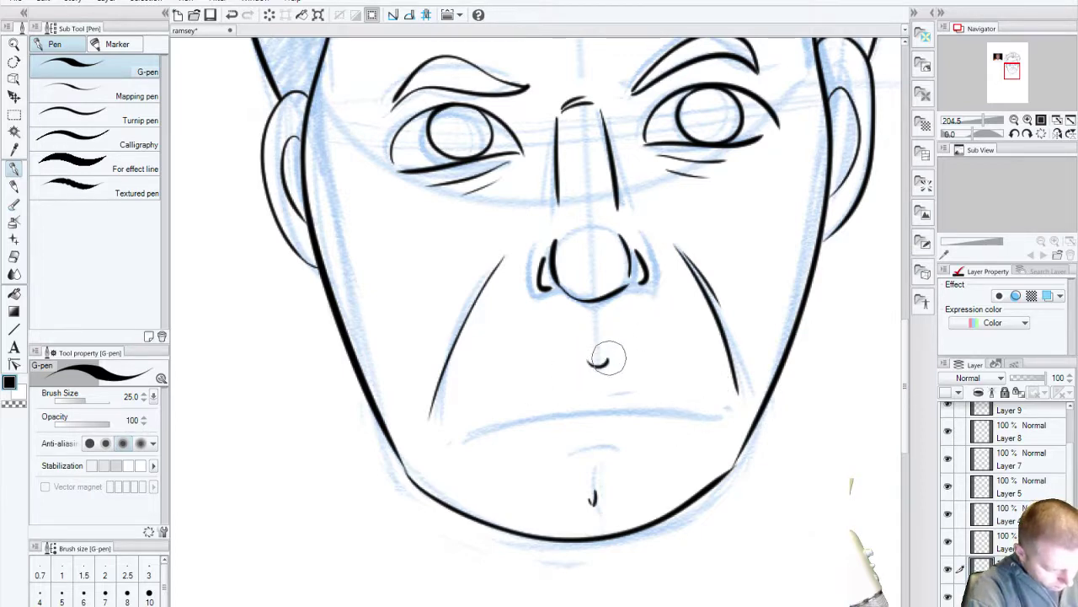
pyautogui.moveTo(463, 419)
pyautogui.mouseDown()
pyautogui.moveTo(515, 391)
pyautogui.moveTo(666, 365)
pyautogui.mouseUp()
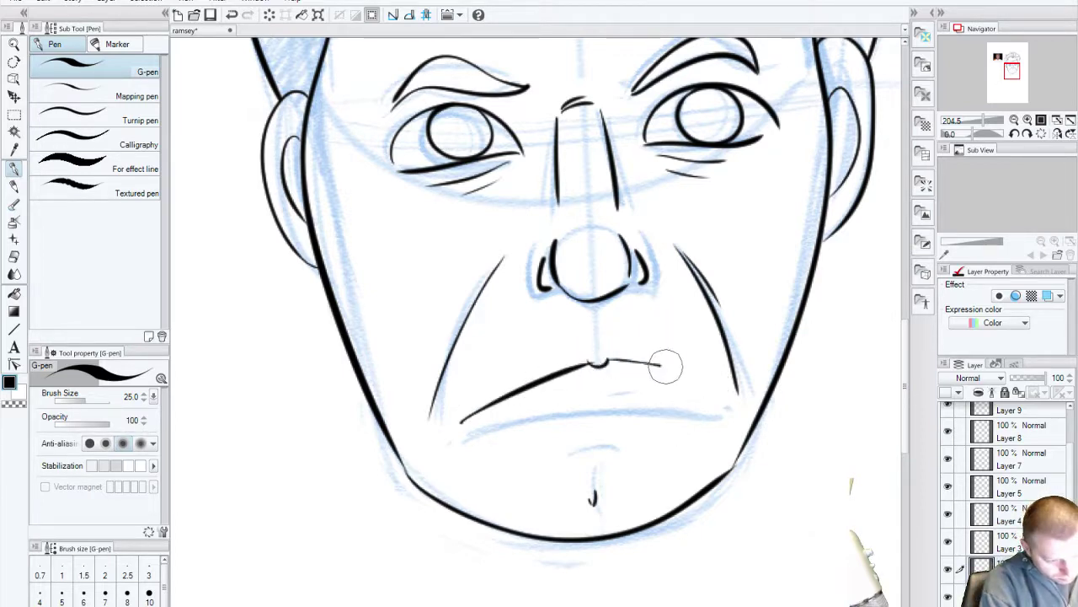
pyautogui.hotkey('ctrl', 'z')
pyautogui.hotkey('ctrl', 'z')
pyautogui.hotkey('ctrl', 'z')
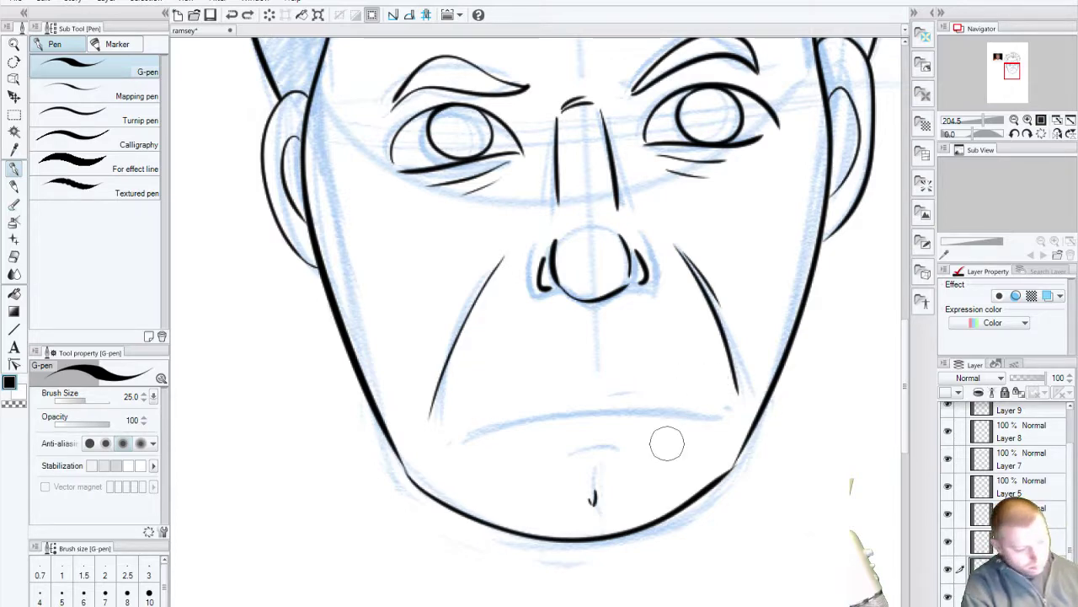
pyautogui.moveTo(470, 411)
pyautogui.mouseDown()
pyautogui.moveTo(532, 373)
pyautogui.moveTo(596, 374)
pyautogui.moveTo(614, 363)
pyautogui.moveTo(712, 385)
pyautogui.mouseUp()
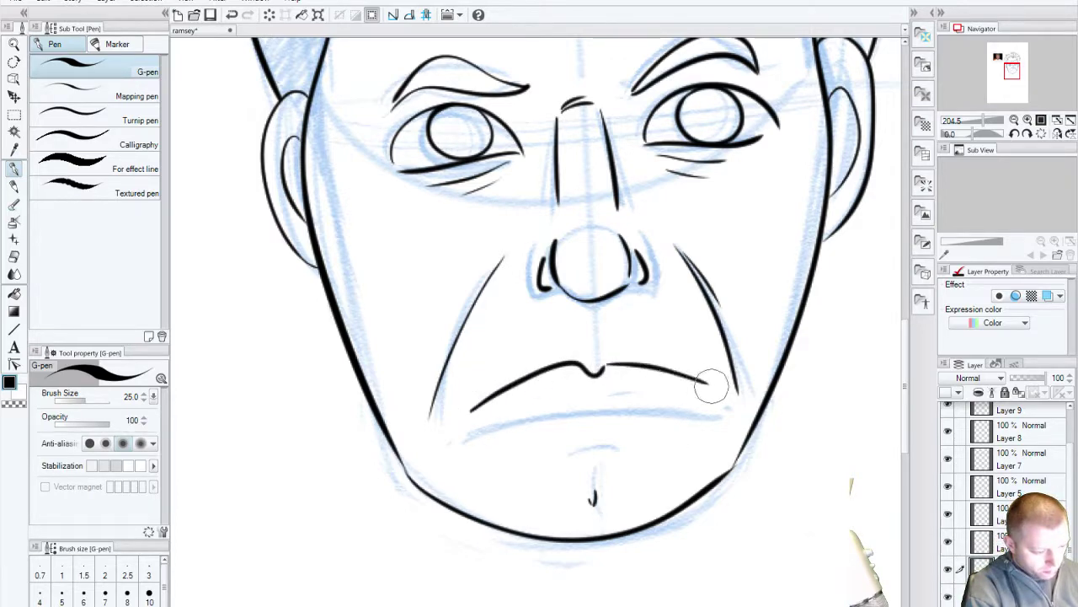
pyautogui.hotkey('ctrl', 'z')
pyautogui.hotkey('ctrl', 'z')
pyautogui.hotkey('ctrl', 'z')
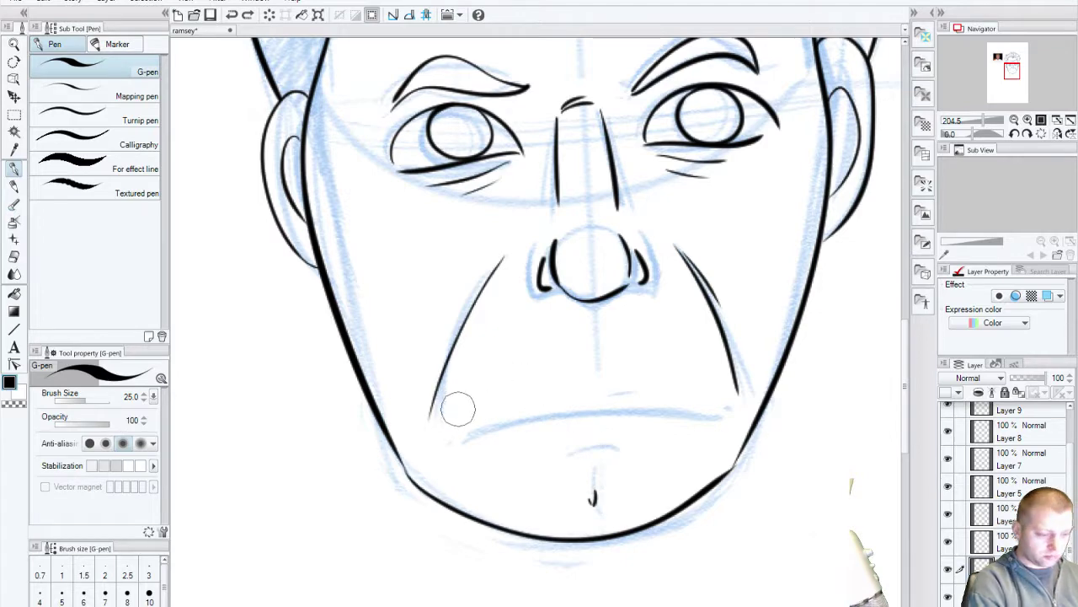
pyautogui.hotkey('ctrl', 'y')
pyautogui.hotkey('ctrl', 'y')
pyautogui.hotkey('ctrl', 'y')
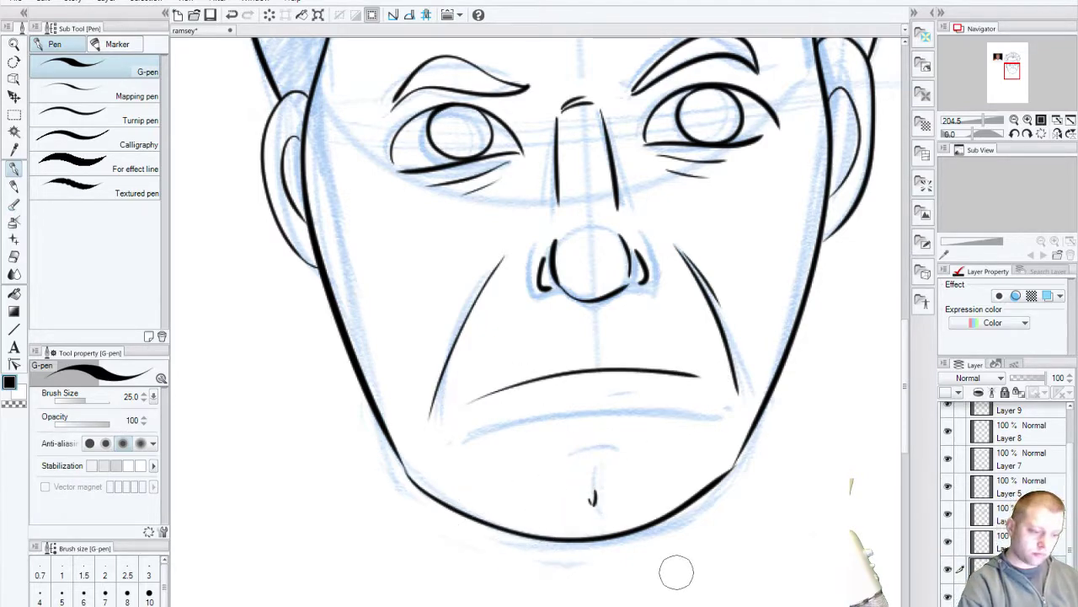
pyautogui.moveTo(598, 498); pyautogui.dragTo(605, 499)
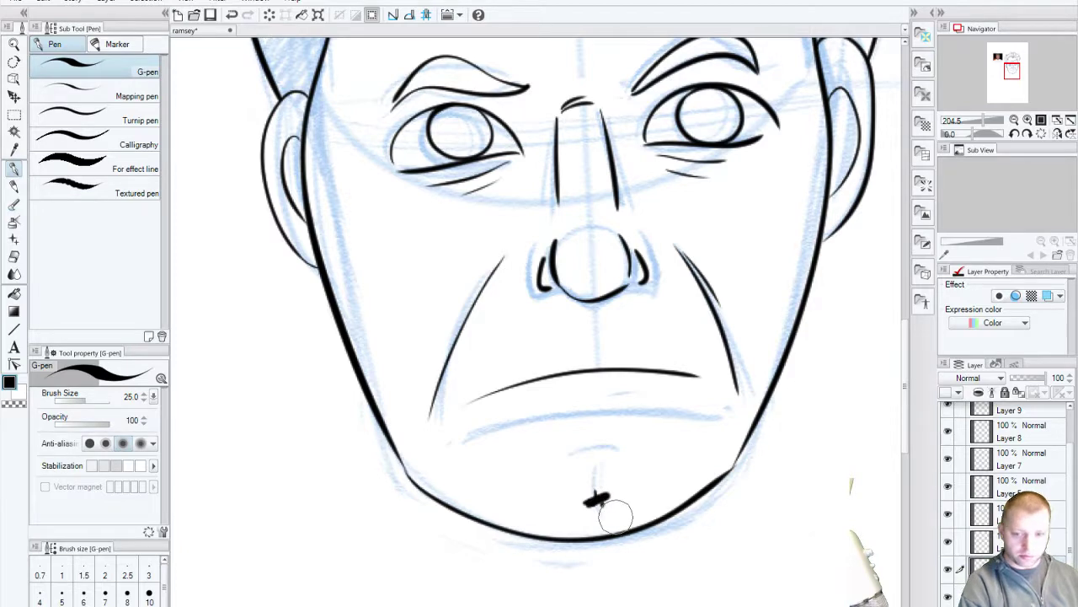
pyautogui.hotkey('ctrl', 'z')
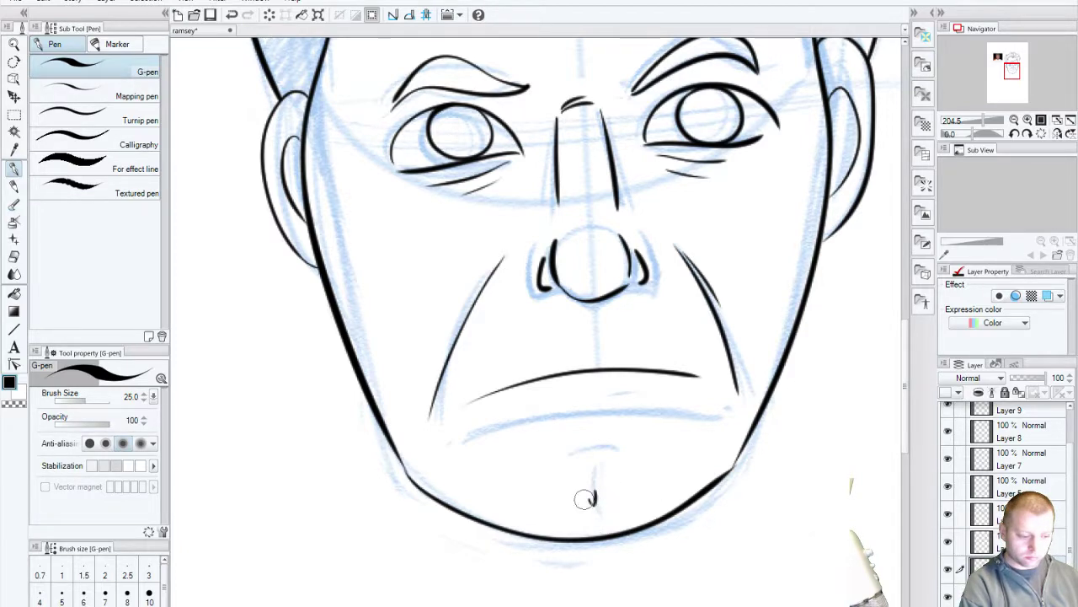
pyautogui.press(']')
pyautogui.press(']')
pyautogui.hotkey('ctrl', 'y')
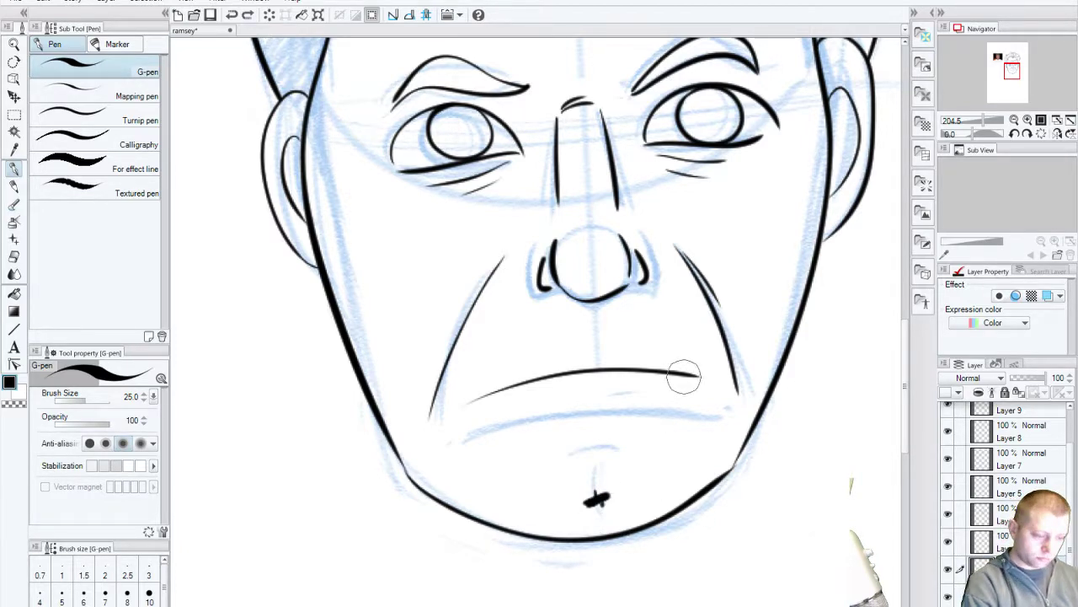
pyautogui.hotkey('ctrl', 'z')
pyautogui.hotkey('ctrl', 'z')
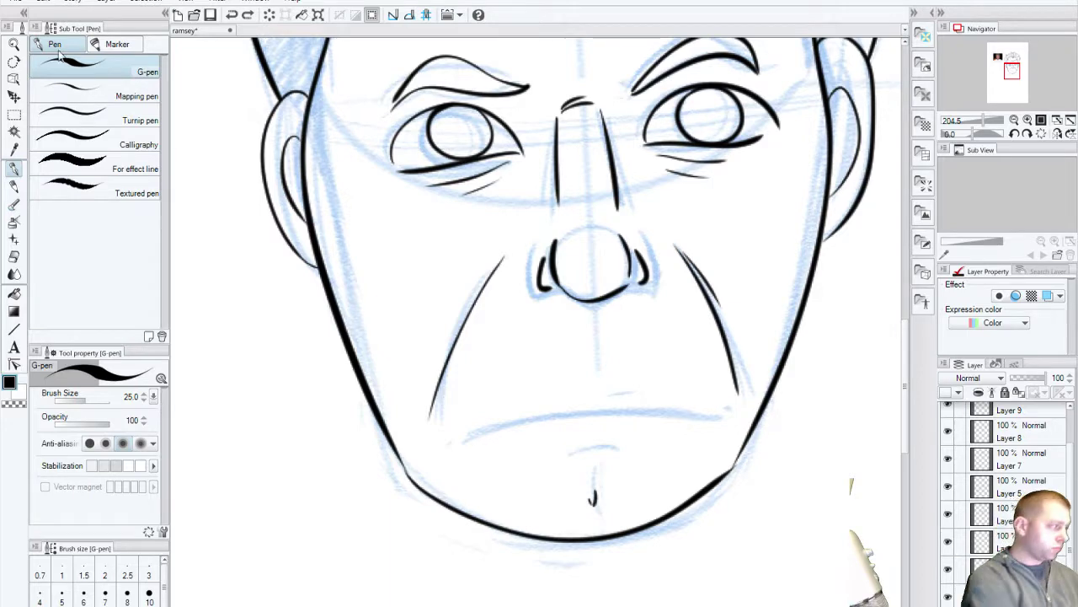
# Step: Move the reference photo onto the canvas, left of the face, zooming out to fit
pyautogui.click(13, 96)
pyautogui.moveTo(226, 209); pyautogui.dragTo(453, 337)
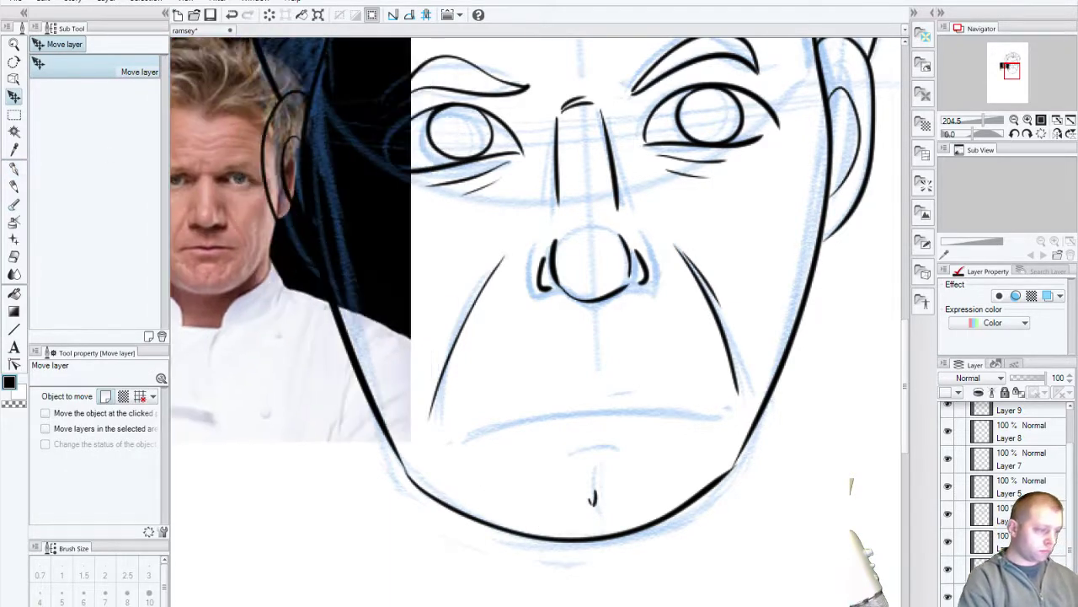
pyautogui.moveTo(277, 363); pyautogui.dragTo(294, 486)
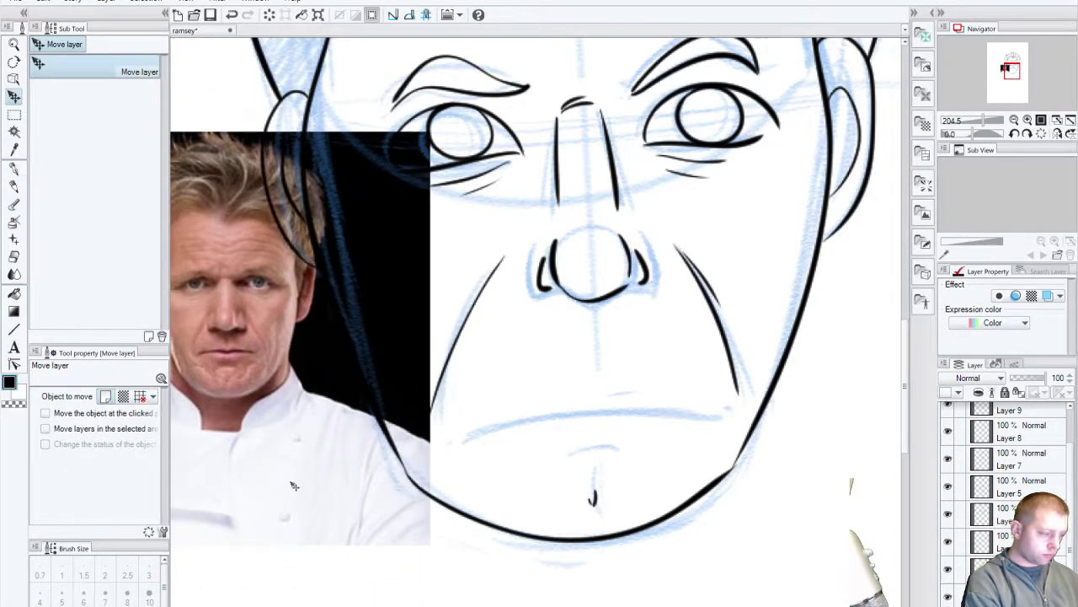
pyautogui.click(14, 45)
pyautogui.keyDown('alt'); pyautogui.click(565, 422); pyautogui.keyUp('alt')
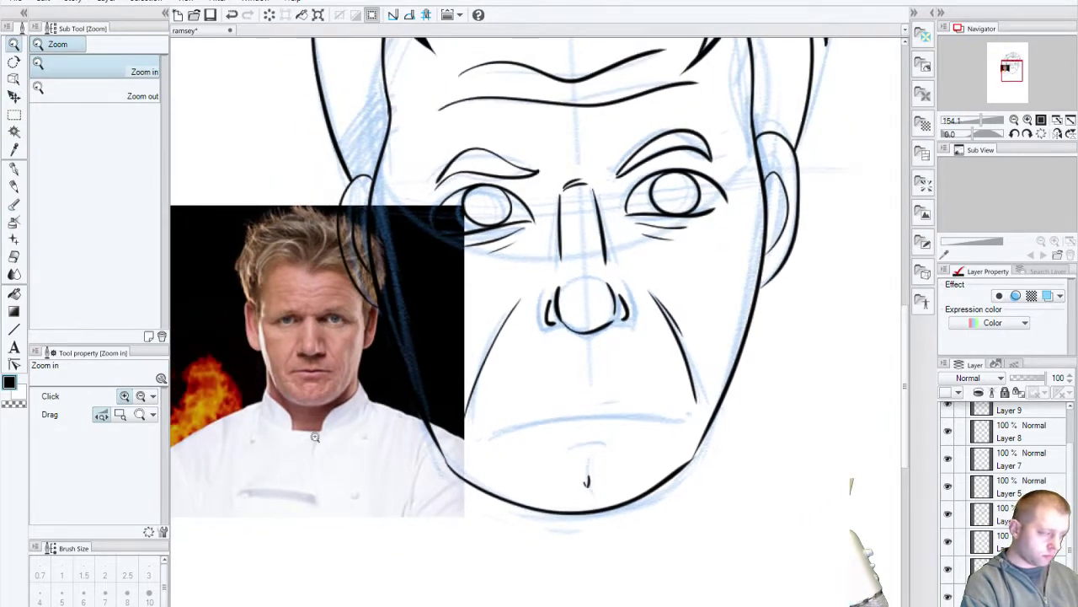
pyautogui.click(14, 96)
pyautogui.moveTo(495, 439); pyautogui.dragTo(426, 437)
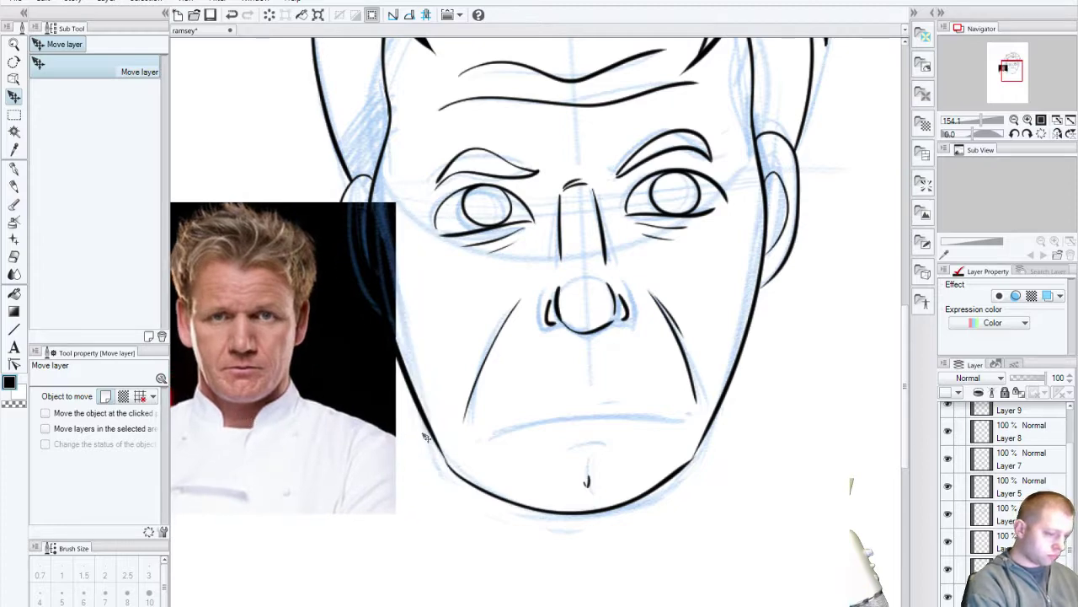
# Step: Briefly hide and reshow two layers to compare their lines, then reselect the G-pen
pyautogui.click(948, 572)
pyautogui.click(949, 572)
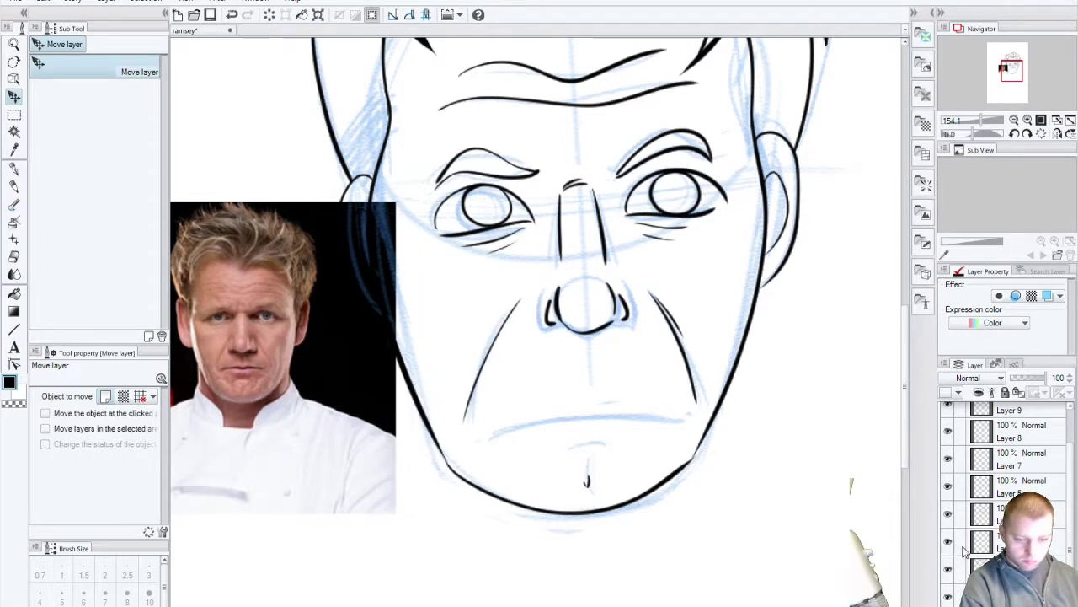
pyautogui.click(948, 543)
pyautogui.click(949, 543)
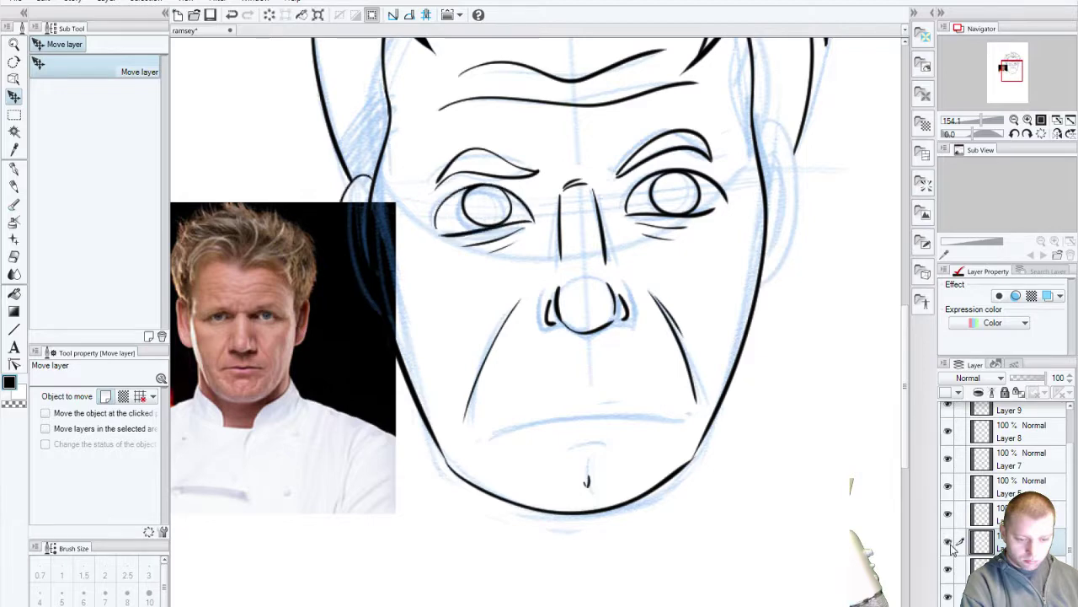
pyautogui.click(14, 167)
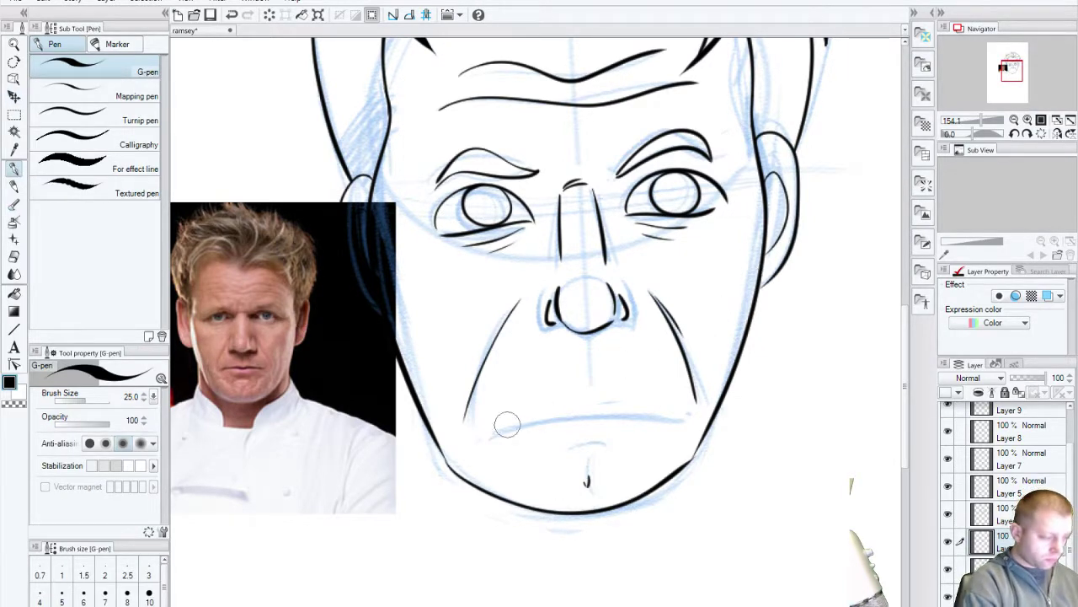
# Step: Ink the line below the nose, the mouth along the blue guide and a lower-lip line
pyautogui.moveTo(583, 350); pyautogui.dragTo(582, 379)
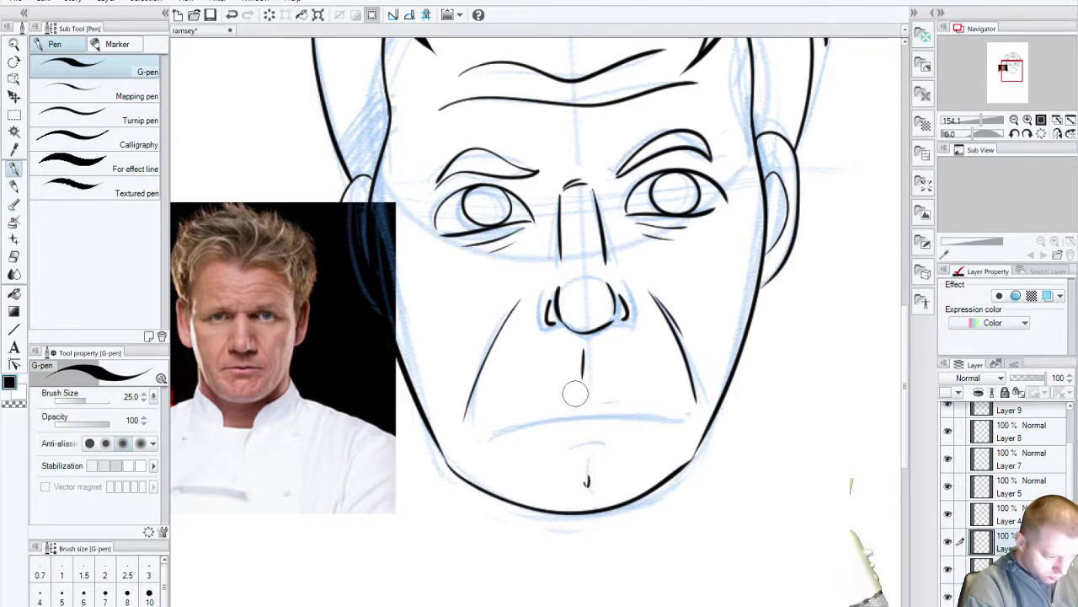
pyautogui.moveTo(577, 392)
pyautogui.mouseDown()
pyautogui.moveTo(666, 394)
pyautogui.moveTo(498, 418)
pyautogui.moveTo(666, 394)
pyautogui.mouseUp()
pyautogui.hotkey('ctrl', 'z')
pyautogui.hotkey('ctrl', 'z')
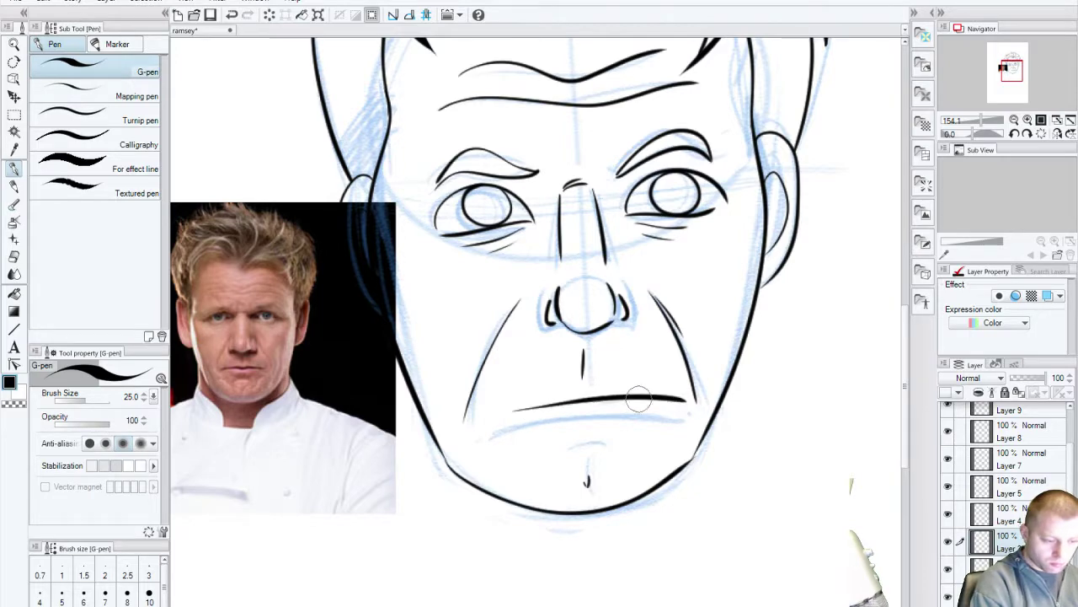
pyautogui.hotkey('ctrl', 'z')
pyautogui.moveTo(505, 415); pyautogui.dragTo(665, 389)
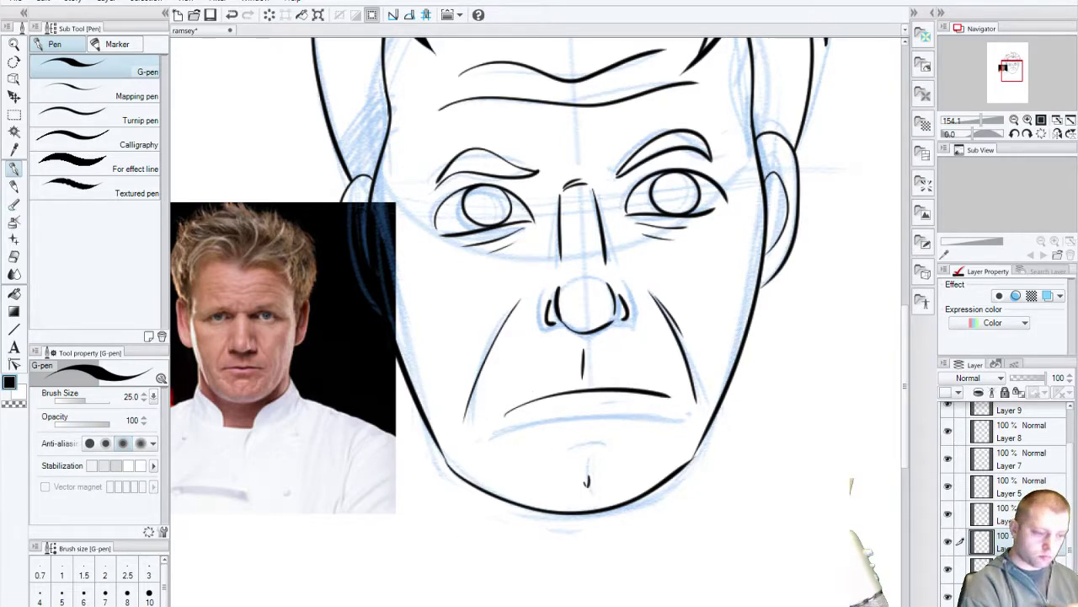
pyautogui.hotkey('ctrl', 'z')
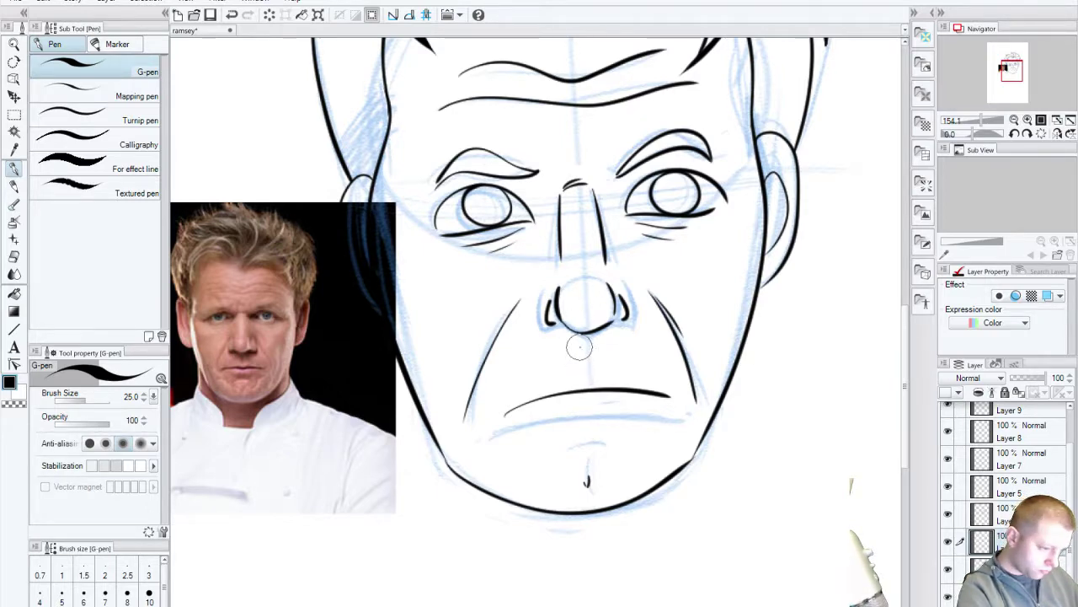
pyautogui.moveTo(579, 348); pyautogui.dragTo(578, 366)
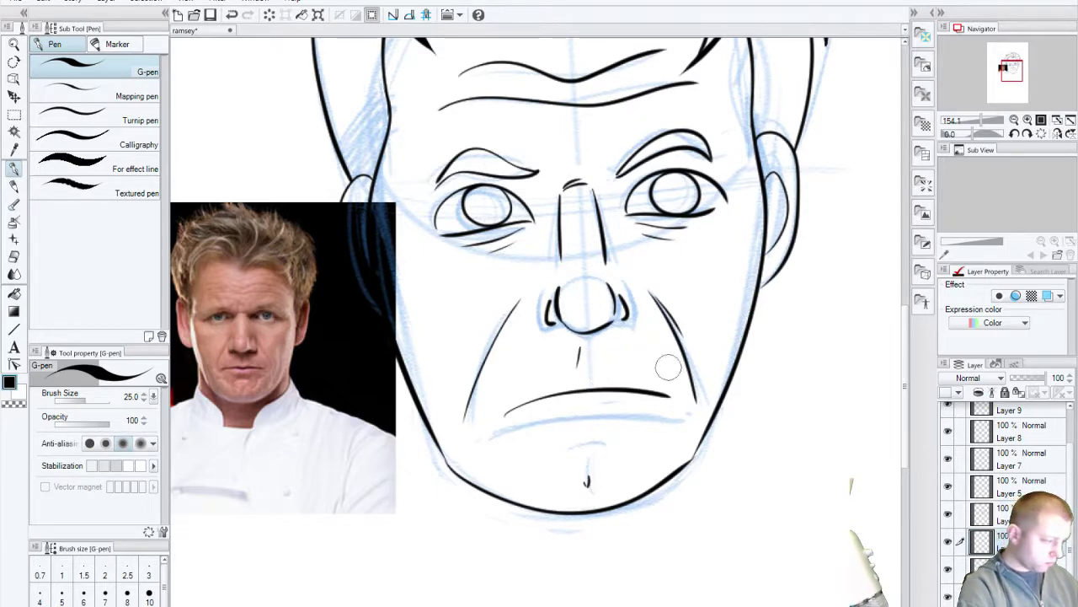
pyautogui.moveTo(568, 417)
pyautogui.mouseDown()
pyautogui.moveTo(661, 406)
pyautogui.moveTo(569, 423)
pyautogui.moveTo(622, 424)
pyautogui.mouseUp()
pyautogui.hotkey('ctrl', 'z')
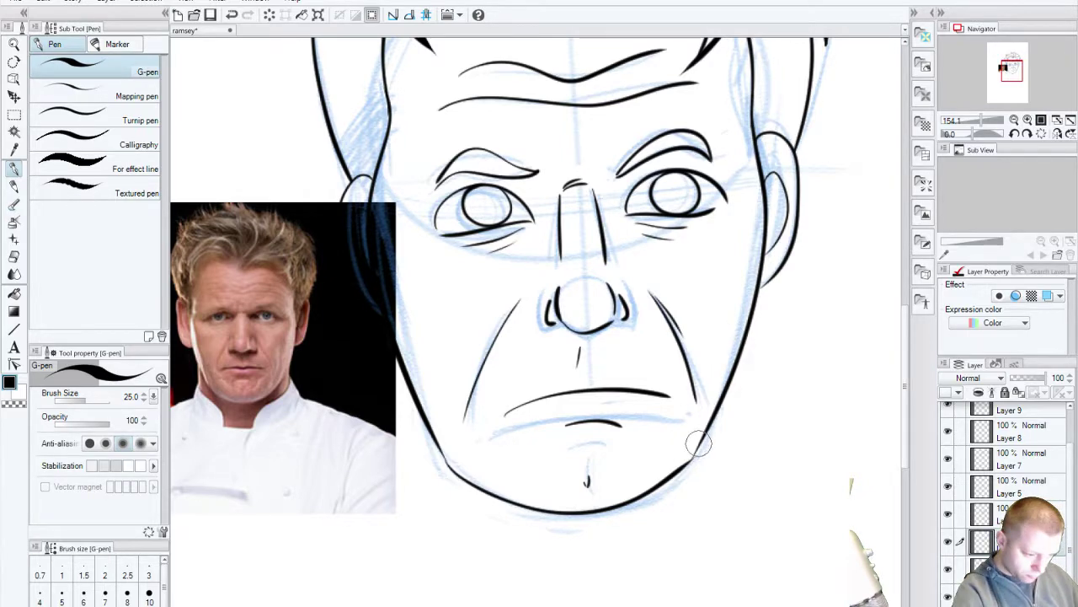
# Step: Fill in the pupils of both eyes and scroll the Layer panel to the top
pyautogui.moveTo(543, 387); pyautogui.dragTo(551, 455)
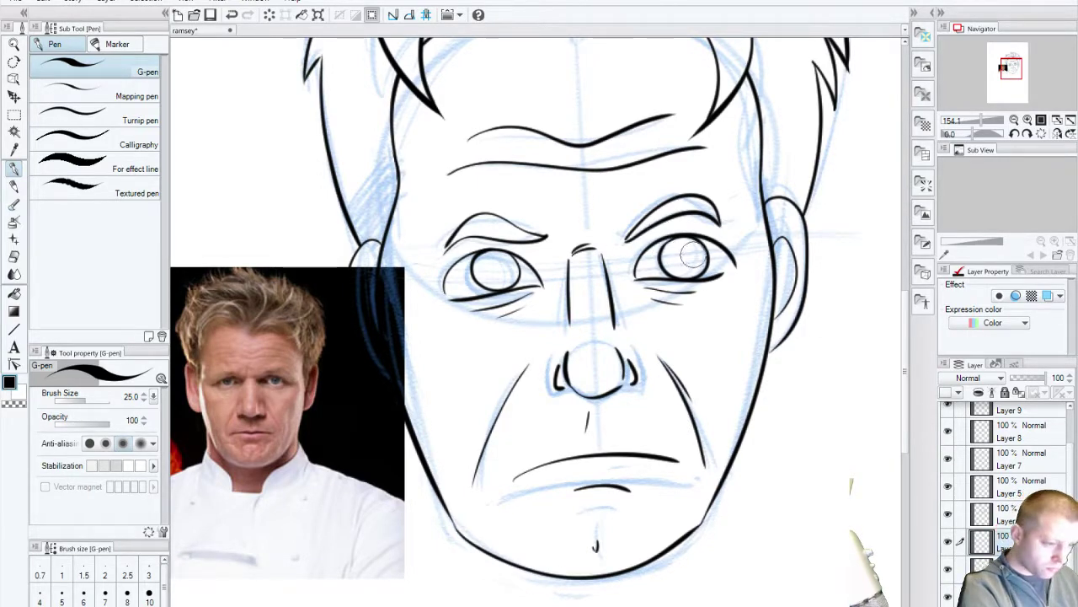
pyautogui.moveTo(690, 253); pyautogui.dragTo(686, 253)
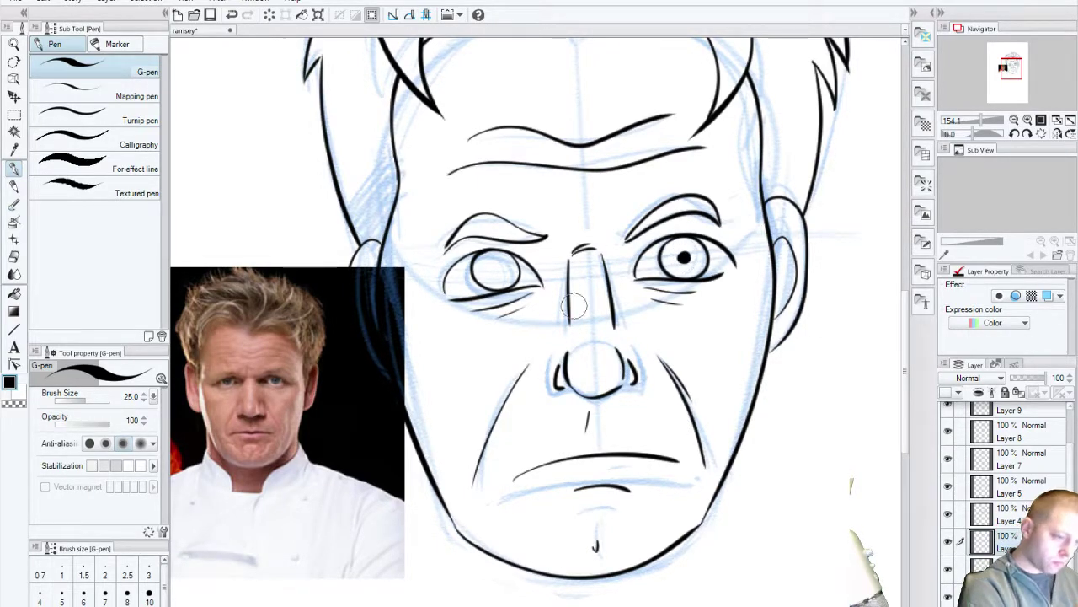
pyautogui.moveTo(496, 270); pyautogui.dragTo(502, 270)
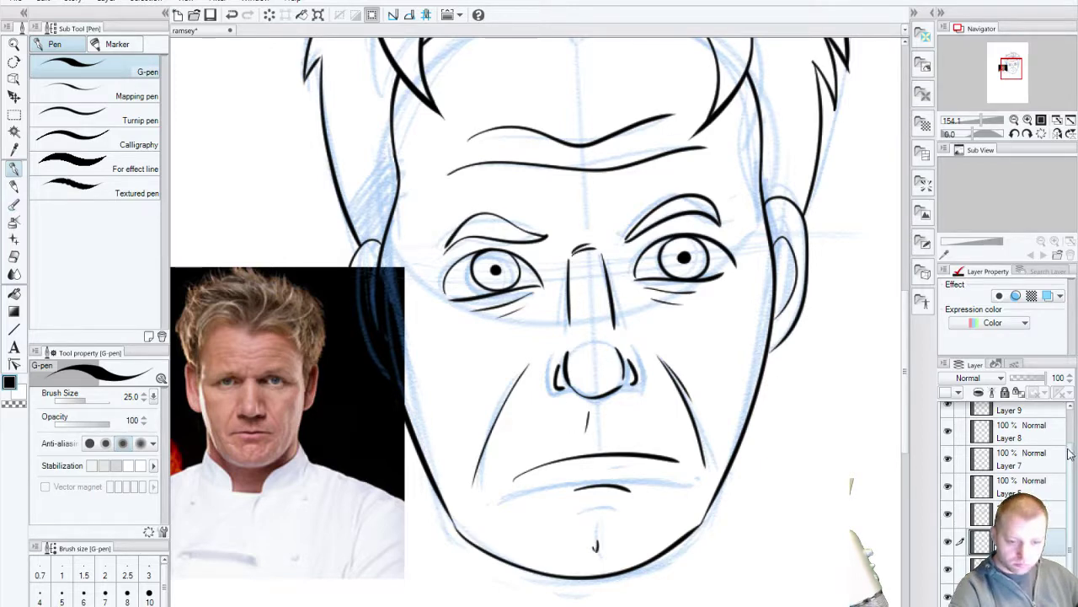
pyautogui.moveTo(1071, 446); pyautogui.dragTo(1072, 421)
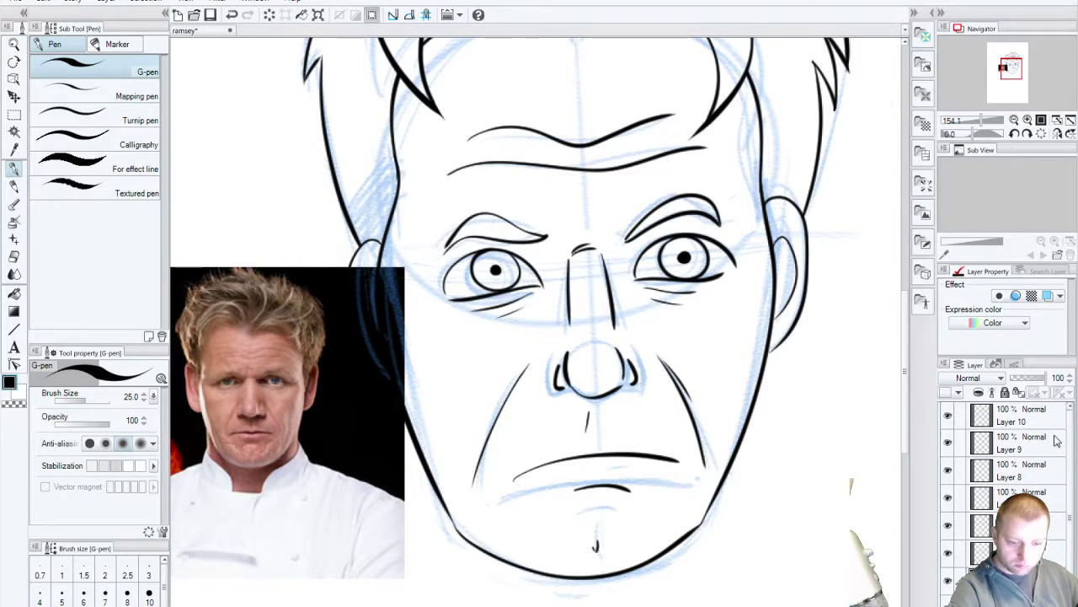
# Step: On Layer 10, ink the left and right neck lines under the jaw
pyautogui.click(982, 416)
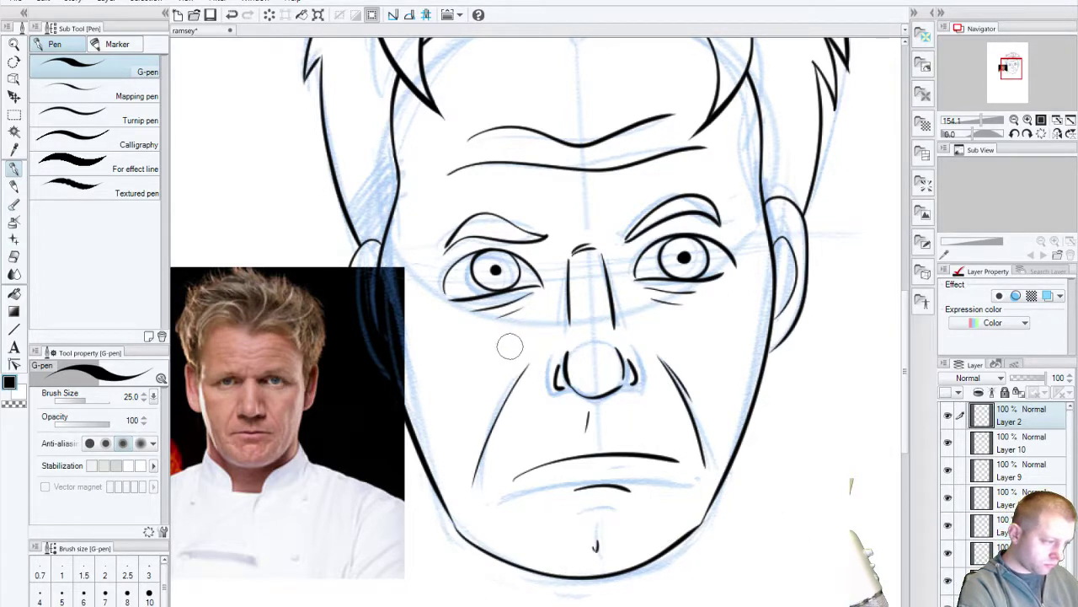
pyautogui.moveTo(555, 475); pyautogui.dragTo(589, 278)
pyautogui.moveTo(599, 378)
pyautogui.mouseDown()
pyautogui.moveTo(602, 500)
pyautogui.moveTo(574, 379)
pyautogui.mouseUp()
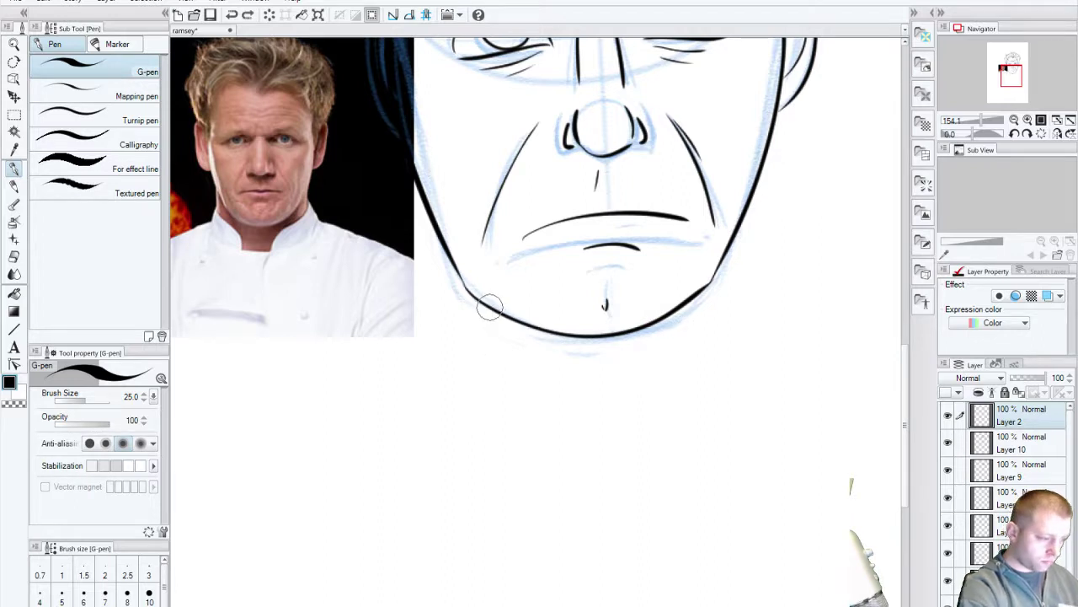
pyautogui.moveTo(489, 309); pyautogui.dragTo(487, 356)
pyautogui.moveTo(684, 301); pyautogui.dragTo(706, 378)
pyautogui.hotkey('ctrl', 'z')
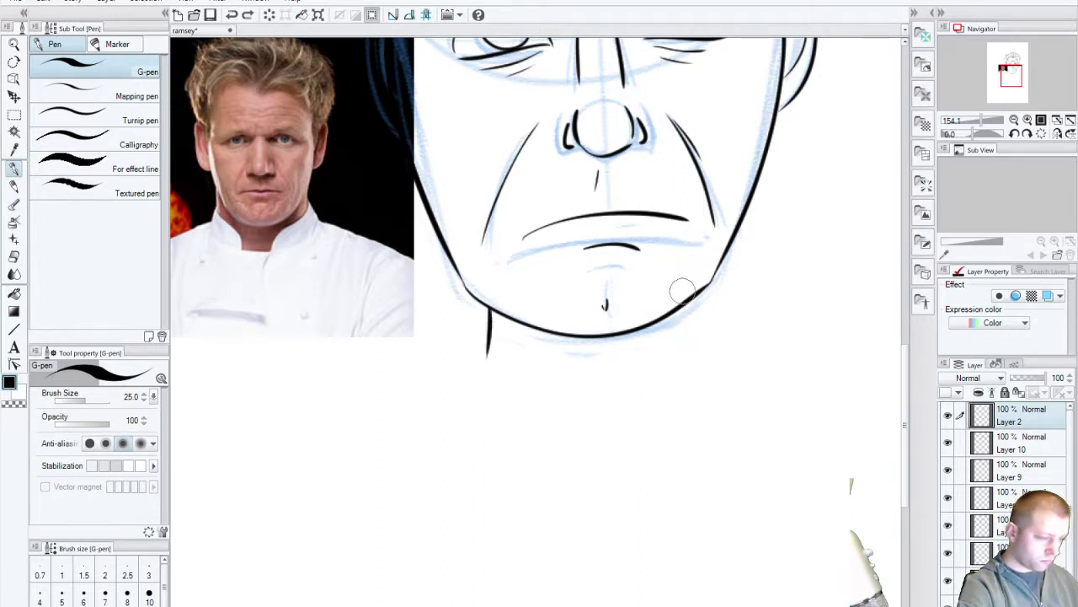
pyautogui.hotkey('ctrl', 'z')
pyautogui.moveTo(687, 310); pyautogui.dragTo(699, 354)
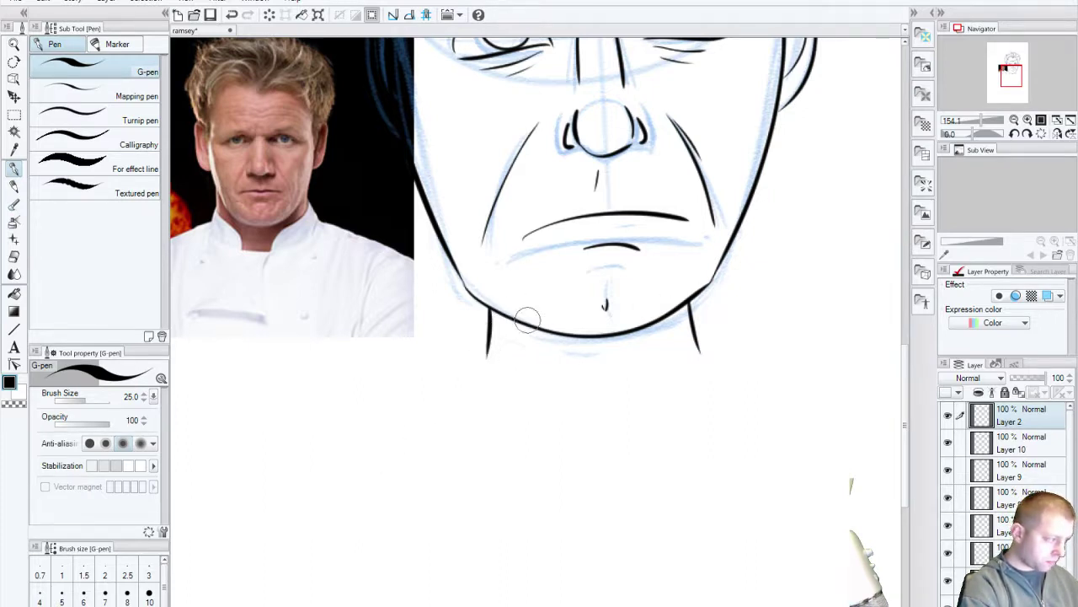
# Step: Try several chin-to-neck strokes, keeping a shorter neck line below the chin
pyautogui.moveTo(476, 342); pyautogui.dragTo(589, 394)
pyautogui.hotkey('ctrl', 'z')
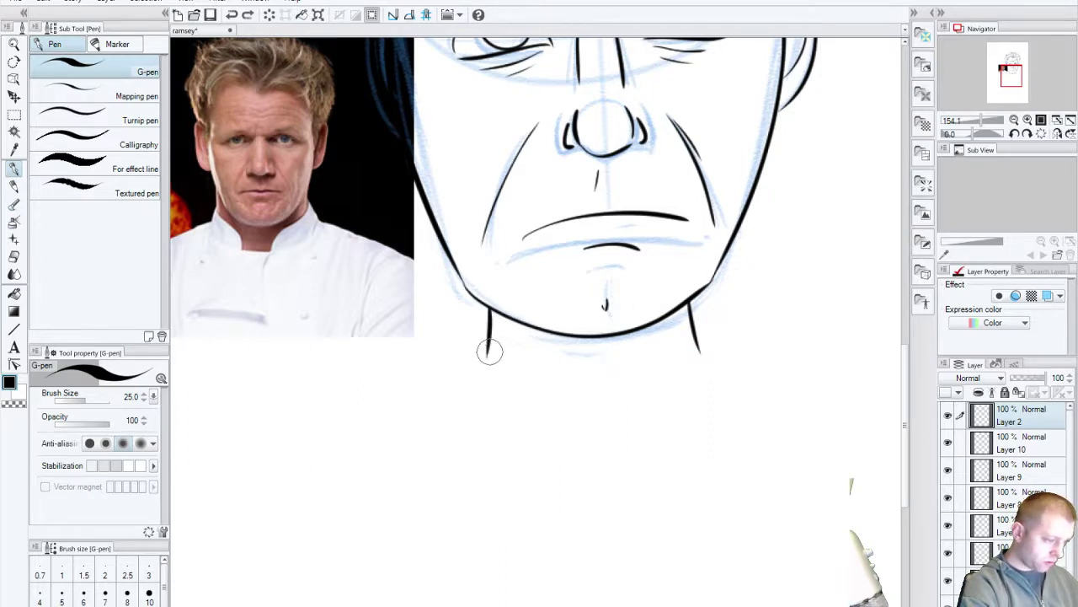
pyautogui.hotkey('ctrl', 'y')
pyautogui.hotkey('ctrl', 'z')
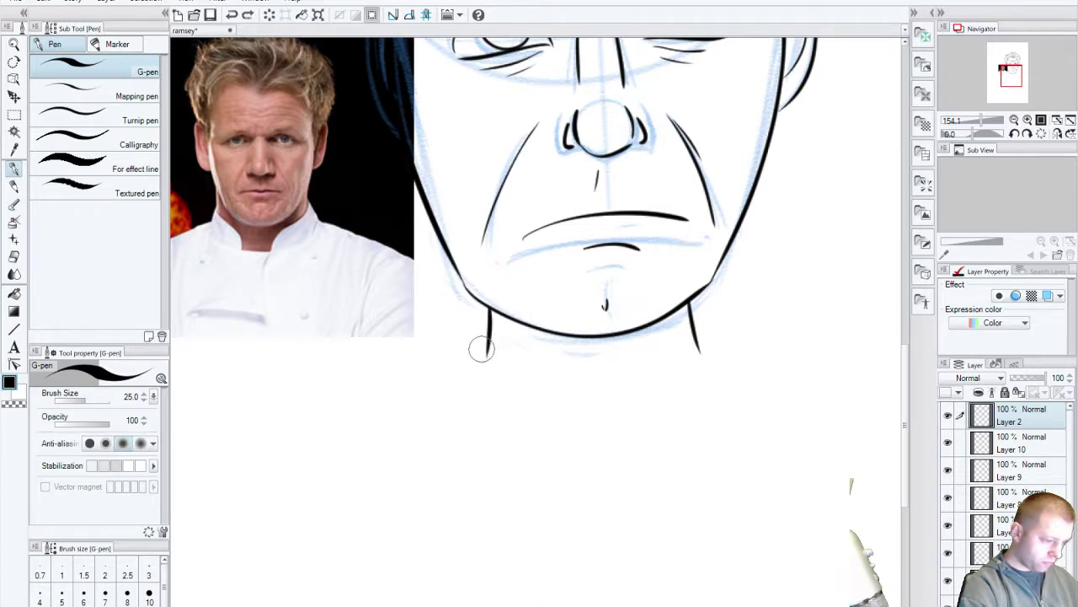
pyautogui.moveTo(483, 355); pyautogui.dragTo(618, 495)
pyautogui.hotkey('ctrl', 'z')
pyautogui.moveTo(487, 345); pyautogui.dragTo(617, 497)
pyautogui.hotkey('ctrl', 'z')
pyautogui.moveTo(481, 355); pyautogui.dragTo(581, 459)
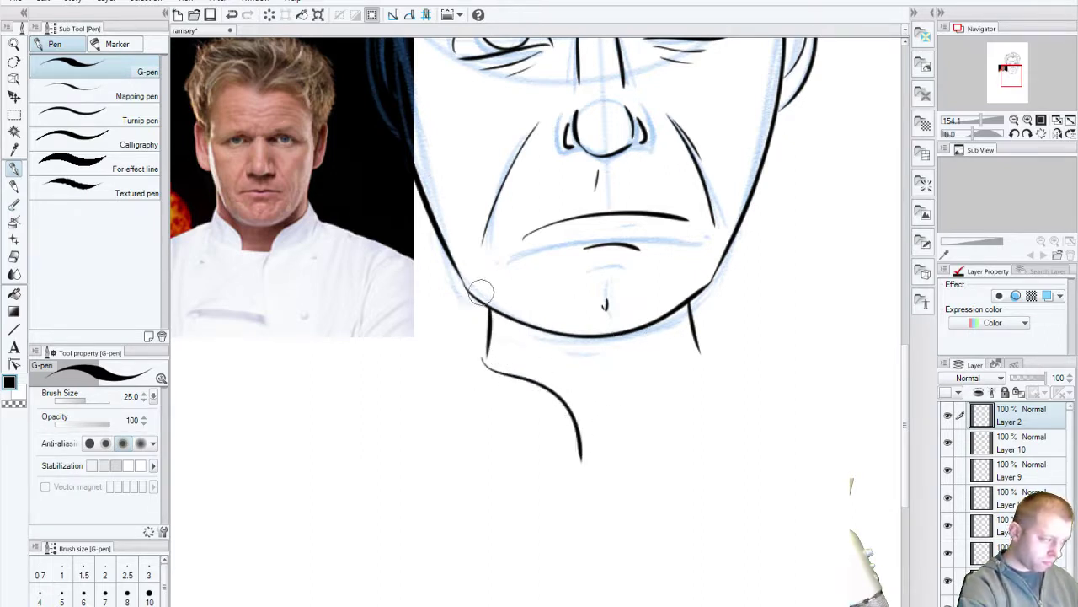
# Step: Attempt collar and chest lines in ink, undoing them all, then scroll down
pyautogui.moveTo(485, 353)
pyautogui.mouseDown()
pyautogui.moveTo(474, 425)
pyautogui.moveTo(543, 468)
pyautogui.mouseUp()
pyautogui.hotkey('ctrl', 'z')
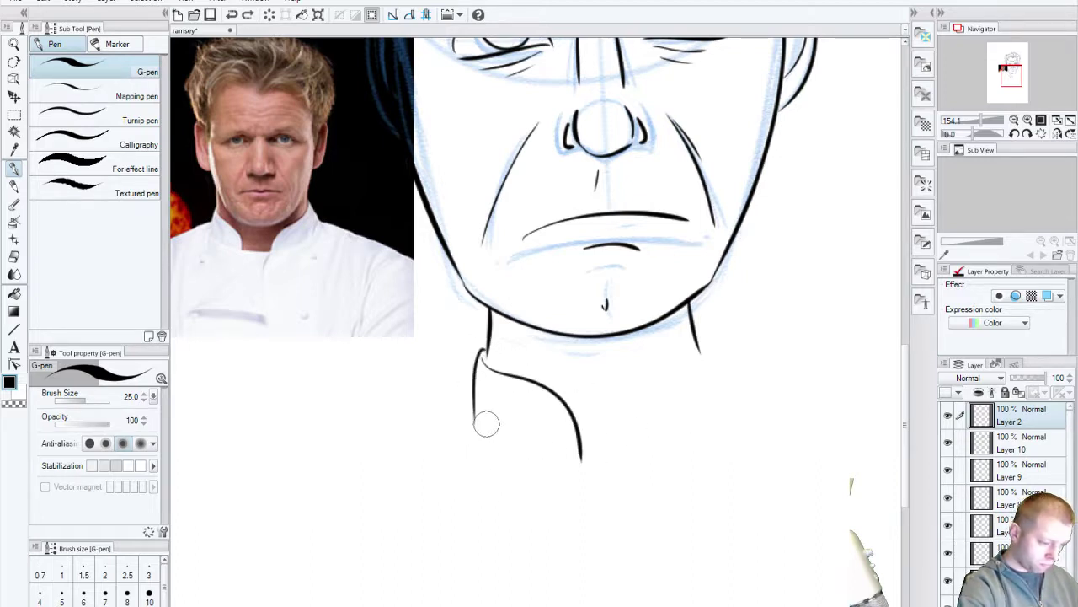
pyautogui.moveTo(481, 421); pyautogui.dragTo(604, 477)
pyautogui.hotkey('ctrl', 'z')
pyautogui.hotkey('ctrl', 'z')
pyautogui.hotkey('ctrl', 'z')
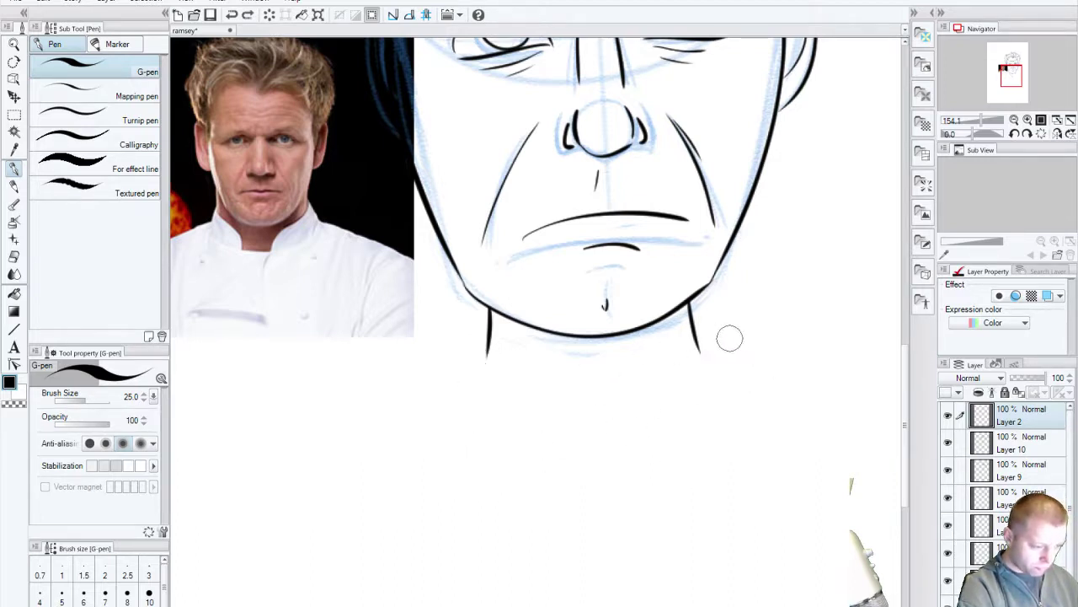
pyautogui.moveTo(700, 346)
pyautogui.mouseDown()
pyautogui.moveTo(652, 380)
pyautogui.moveTo(623, 487)
pyautogui.moveTo(710, 366)
pyautogui.moveTo(738, 469)
pyautogui.mouseUp()
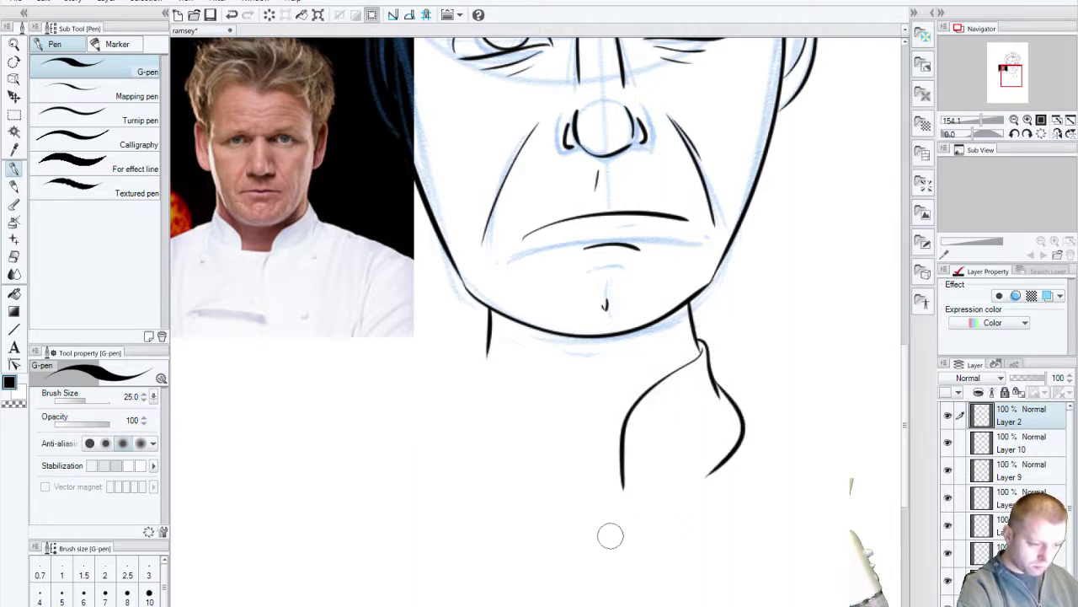
pyautogui.hotkey('ctrl', 'z')
pyautogui.moveTo(716, 379); pyautogui.dragTo(611, 507)
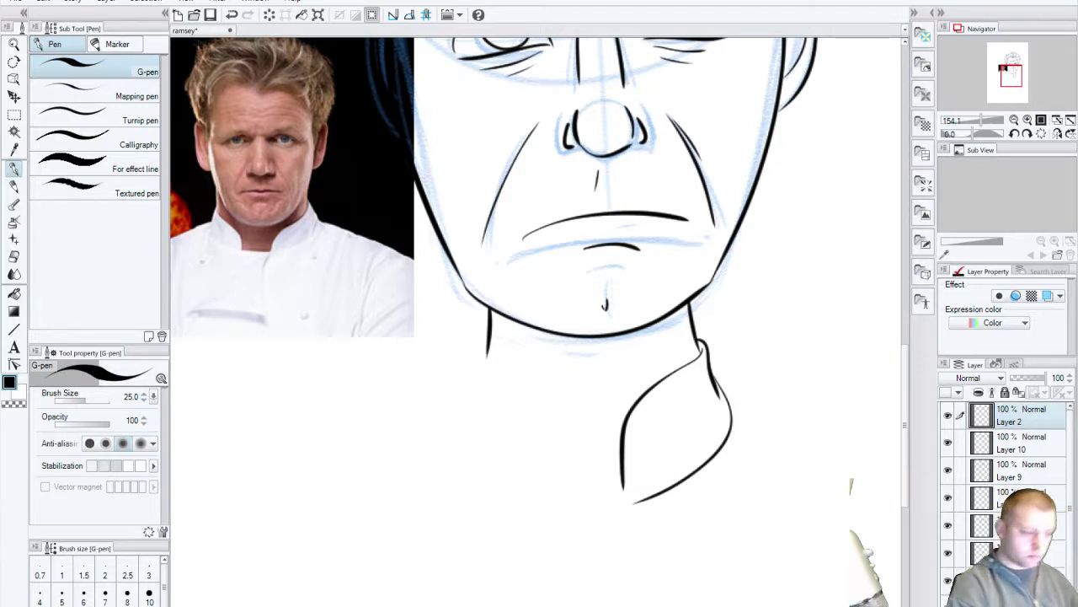
pyautogui.hotkey('ctrl', 'z')
pyautogui.hotkey('ctrl', 'z')
pyautogui.hotkey('ctrl', 'z')
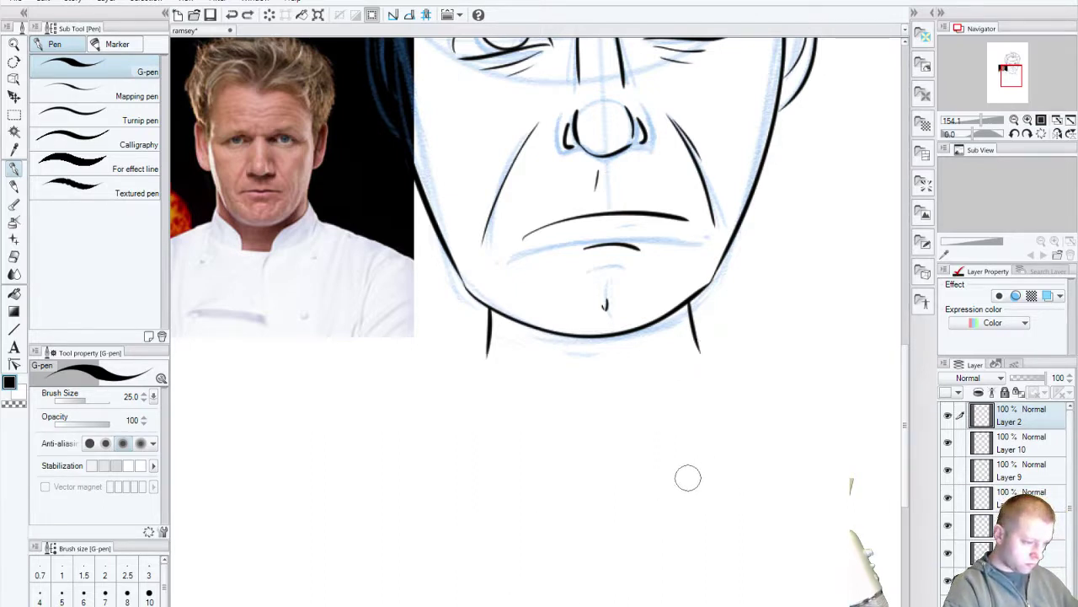
pyautogui.moveTo(547, 447); pyautogui.dragTo(671, 452)
pyautogui.moveTo(627, 425); pyautogui.dragTo(626, 604)
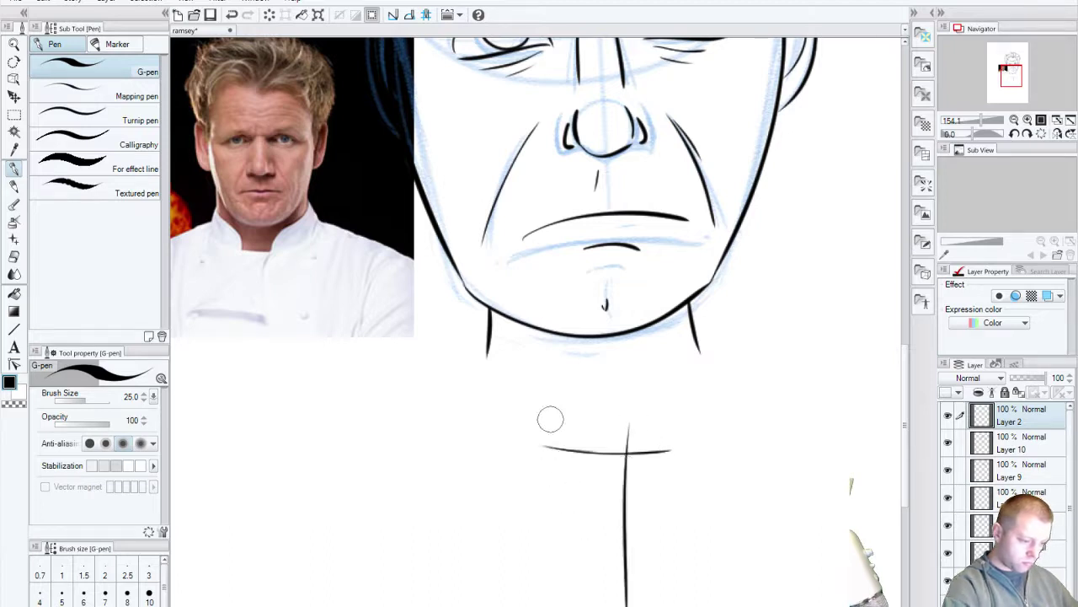
pyautogui.moveTo(548, 421); pyautogui.dragTo(548, 598)
pyautogui.hotkey('ctrl', 'z')
pyautogui.hotkey('ctrl', 'z')
pyautogui.hotkey('ctrl', 'z')
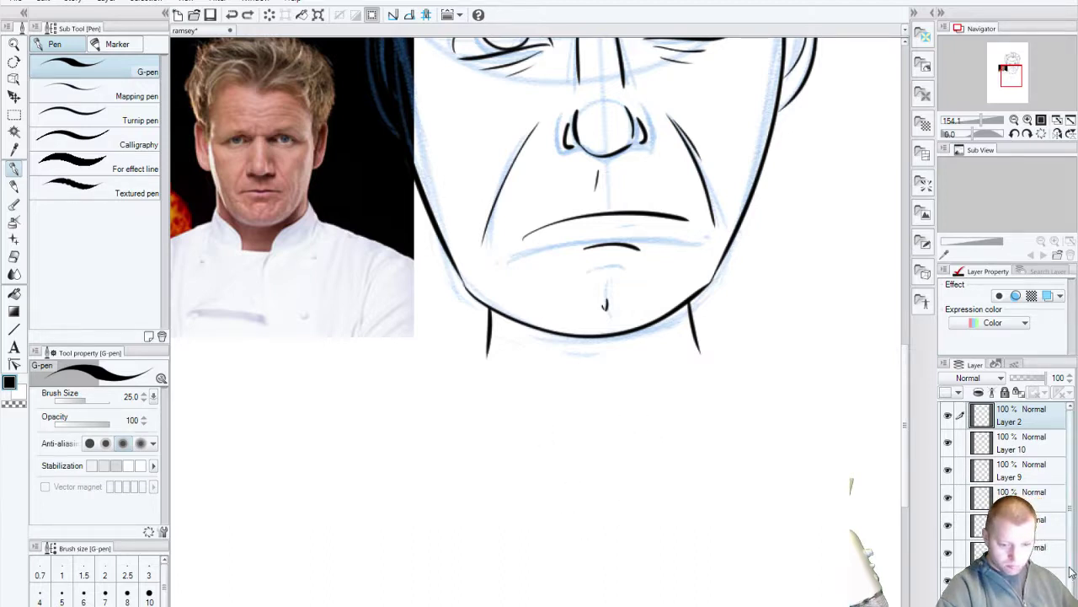
pyautogui.scroll(-2, 1007, 488)
# Step: Sketch both sides of the neck in blue after undoing a test stroke
pyautogui.moveTo(561, 409); pyautogui.dragTo(590, 545)
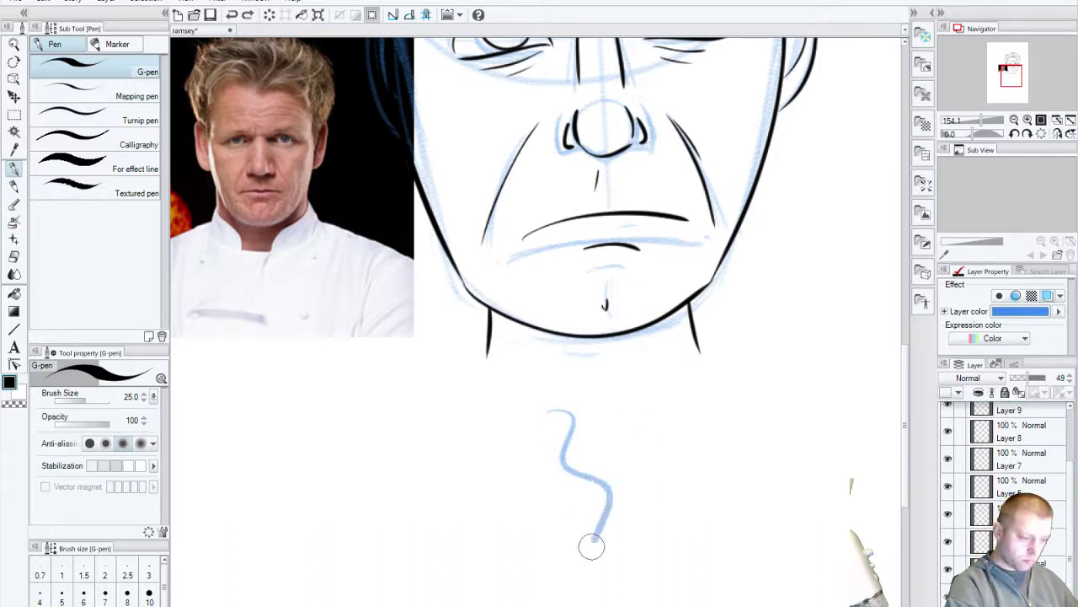
pyautogui.hotkey('ctrl', 'z')
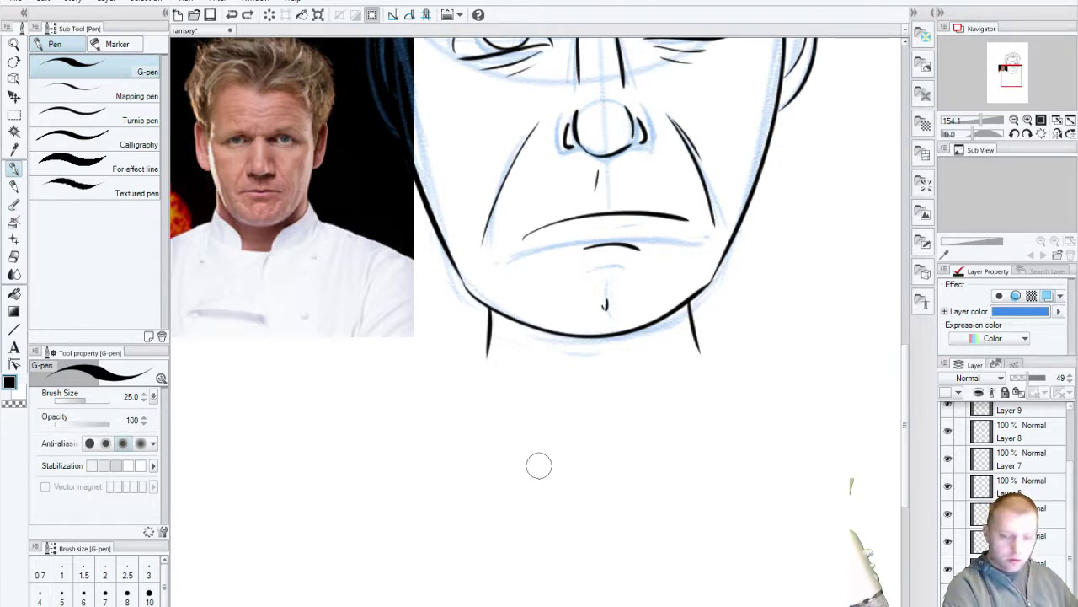
pyautogui.scroll(-1, 539, 464)
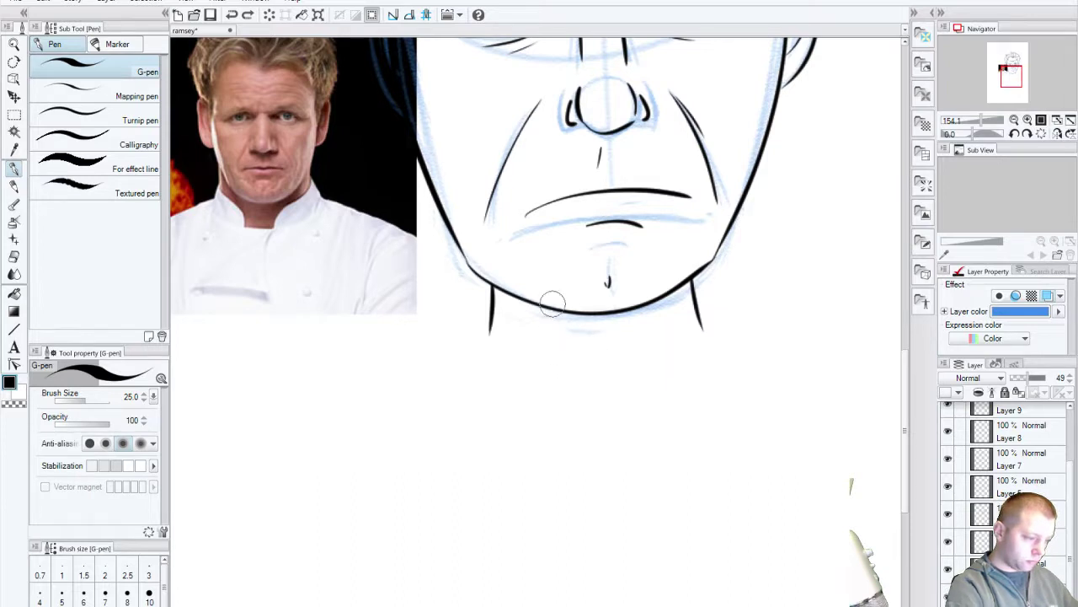
pyautogui.moveTo(552, 301); pyautogui.dragTo(553, 477)
pyautogui.moveTo(632, 310); pyautogui.dragTo(632, 486)
pyautogui.moveTo(552, 308); pyautogui.dragTo(552, 476)
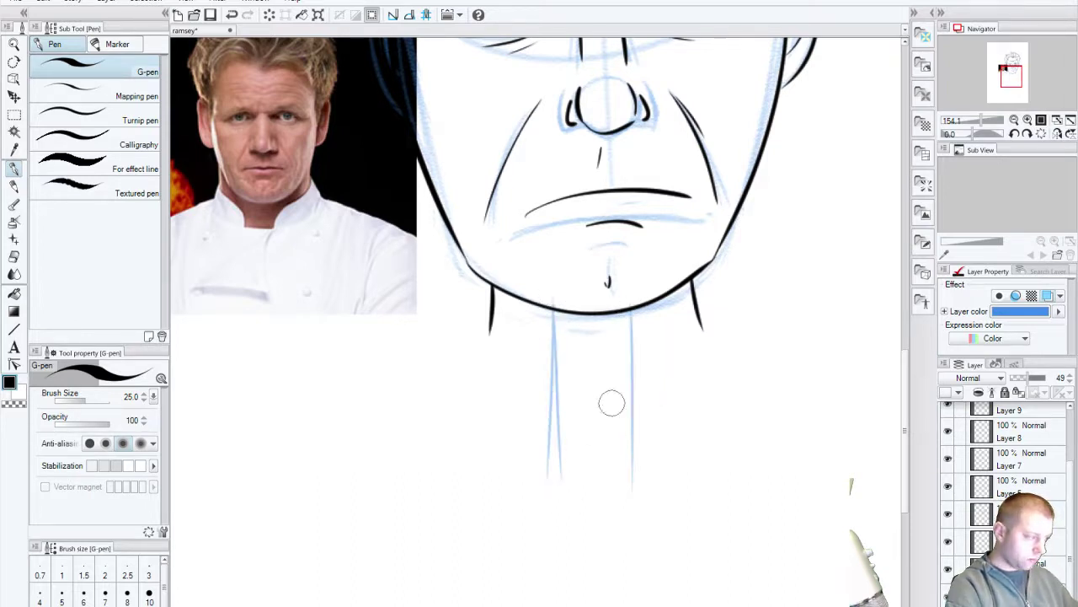
# Step: Sketch the collar curve below the chin with its left and right edges
pyautogui.moveTo(441, 376)
pyautogui.mouseDown()
pyautogui.moveTo(572, 421)
pyautogui.moveTo(745, 405)
pyautogui.mouseUp()
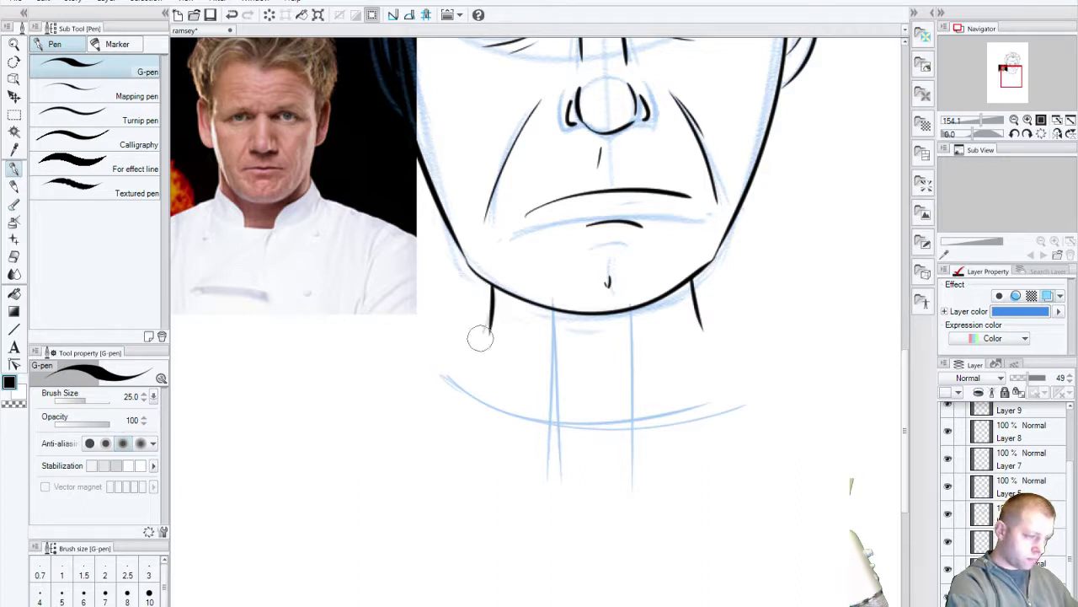
pyautogui.moveTo(487, 324); pyautogui.dragTo(455, 396)
pyautogui.moveTo(684, 289); pyautogui.dragTo(737, 404)
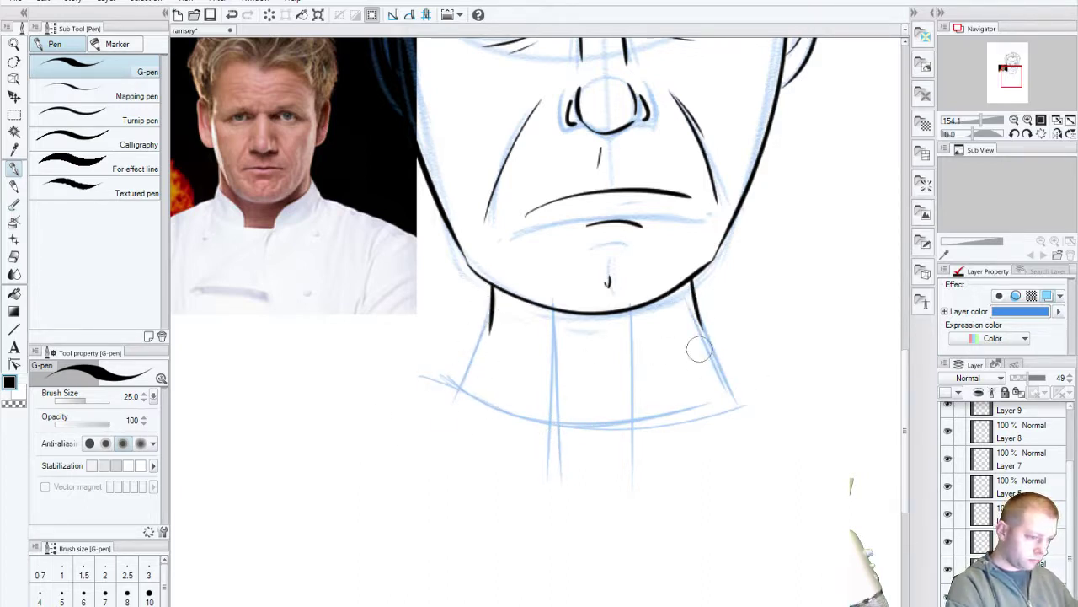
pyautogui.moveTo(634, 361)
pyautogui.mouseDown()
pyautogui.moveTo(706, 324)
pyautogui.moveTo(633, 362)
pyautogui.moveTo(707, 328)
pyautogui.moveTo(634, 350)
pyautogui.moveTo(689, 333)
pyautogui.moveTo(628, 366)
pyautogui.moveTo(626, 421)
pyautogui.mouseUp()
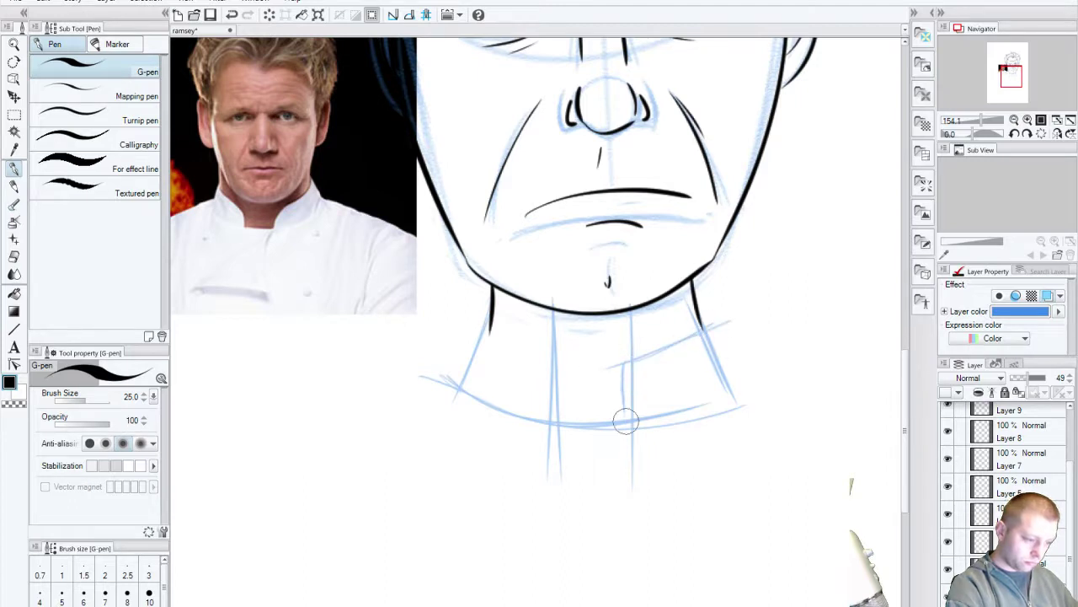
pyautogui.moveTo(624, 363)
pyautogui.mouseDown()
pyautogui.moveTo(681, 335)
pyautogui.moveTo(748, 389)
pyautogui.mouseUp()
pyautogui.moveTo(703, 328); pyautogui.dragTo(753, 368)
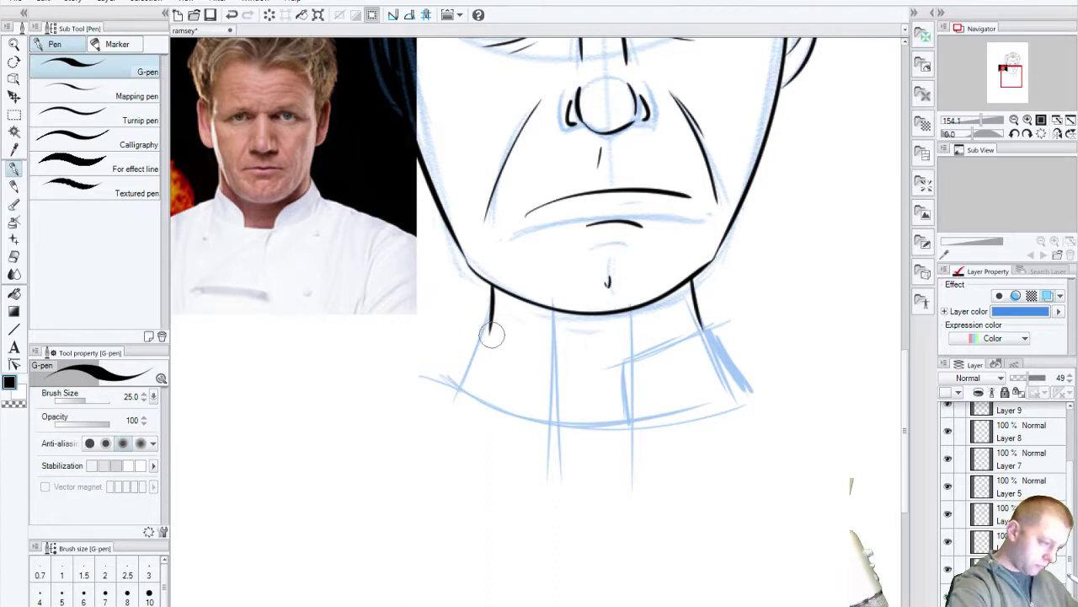
pyautogui.moveTo(492, 335); pyautogui.dragTo(555, 370)
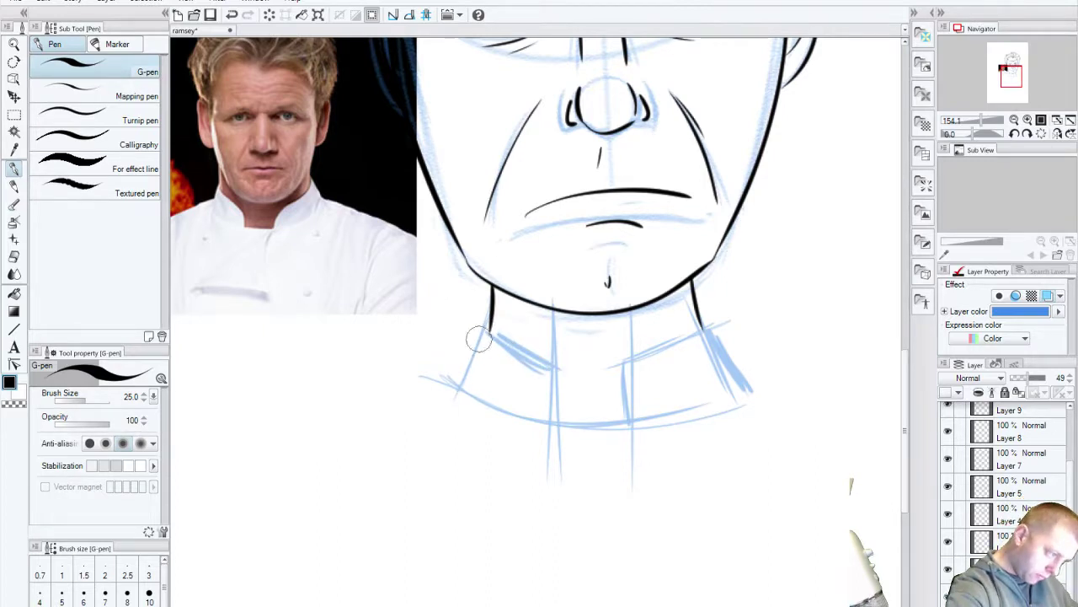
pyautogui.moveTo(477, 338)
pyautogui.mouseDown()
pyautogui.moveTo(452, 390)
pyautogui.moveTo(551, 351)
pyautogui.mouseUp()
pyautogui.hotkey('ctrl', 'z')
pyautogui.hotkey('ctrl', 'z')
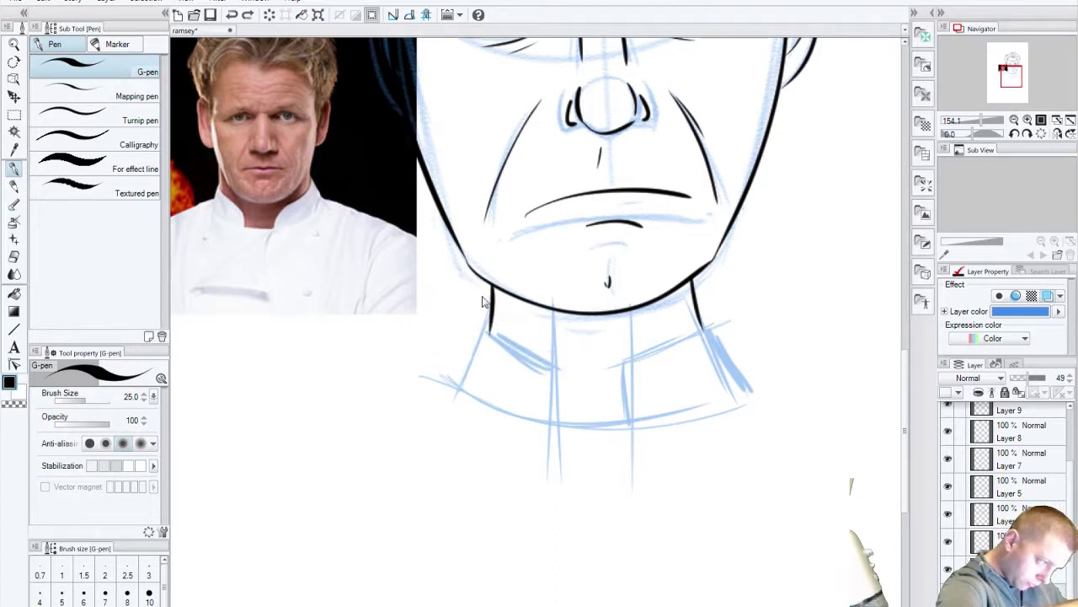
pyautogui.moveTo(492, 332)
pyautogui.mouseDown()
pyautogui.moveTo(536, 352)
pyautogui.moveTo(553, 423)
pyautogui.mouseUp()
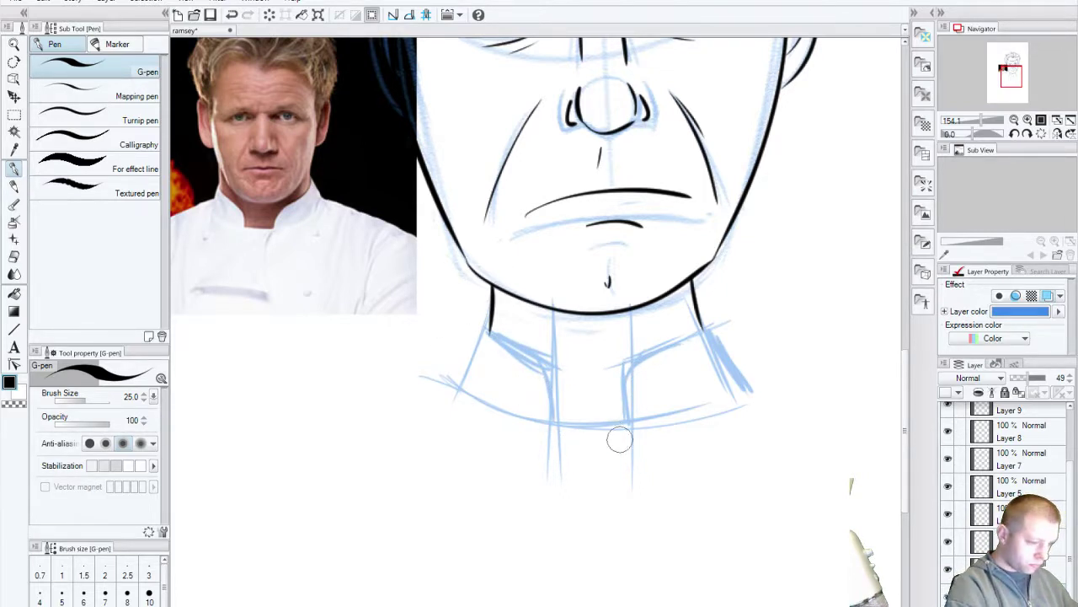
# Step: Sketch the neckerchief's sides, diagonals and centre line below the collar
pyautogui.moveTo(622, 438); pyautogui.dragTo(640, 562)
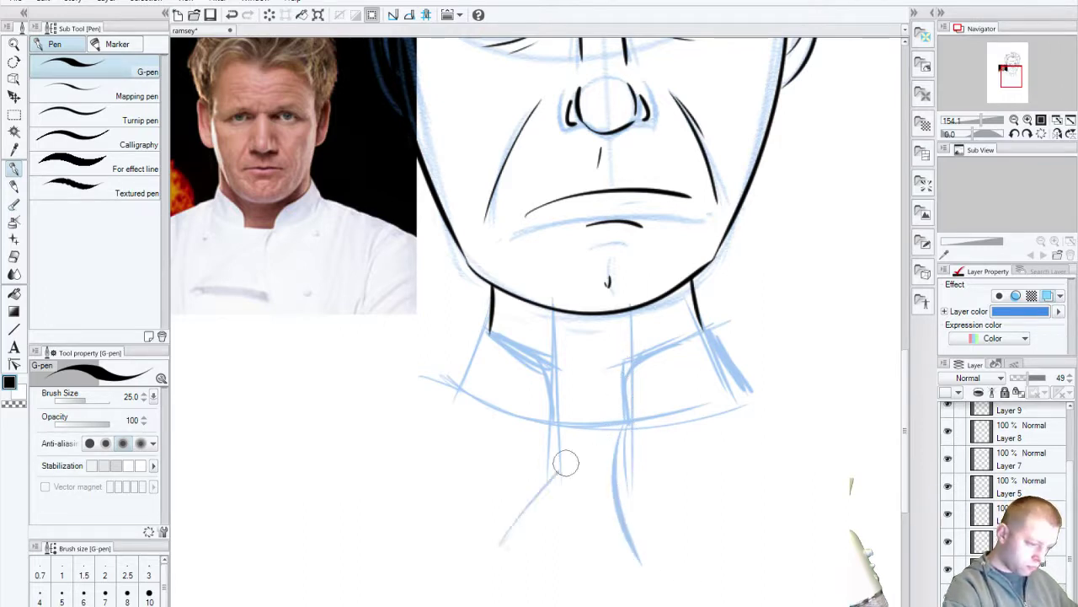
pyautogui.moveTo(603, 429)
pyautogui.mouseDown()
pyautogui.moveTo(486, 548)
pyautogui.moveTo(667, 570)
pyautogui.mouseUp()
pyautogui.moveTo(628, 436); pyautogui.dragTo(674, 594)
pyautogui.moveTo(504, 546); pyautogui.dragTo(590, 448)
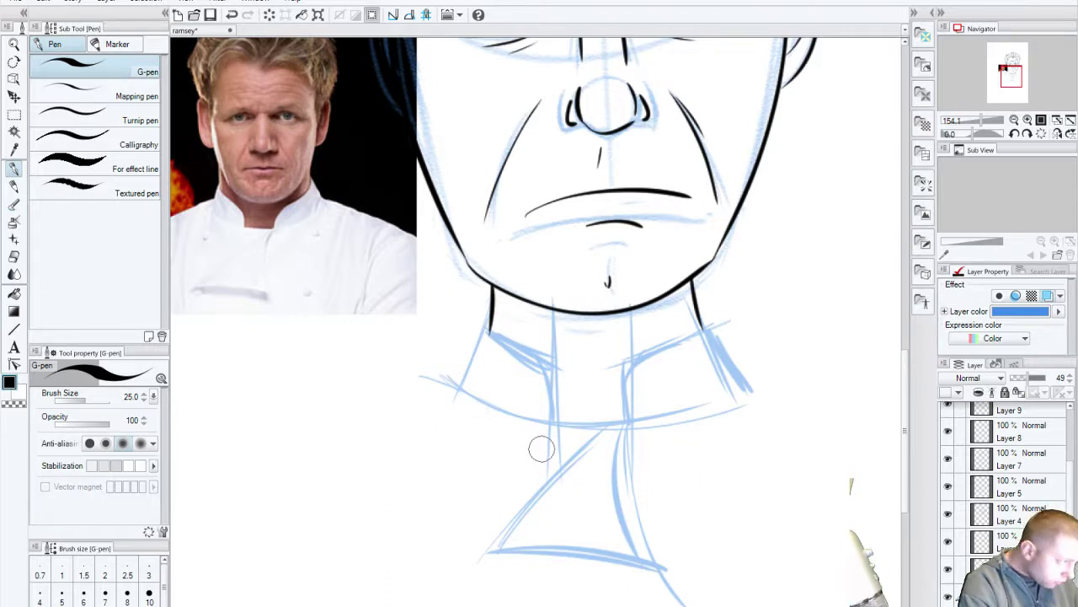
pyautogui.moveTo(554, 426); pyautogui.dragTo(544, 501)
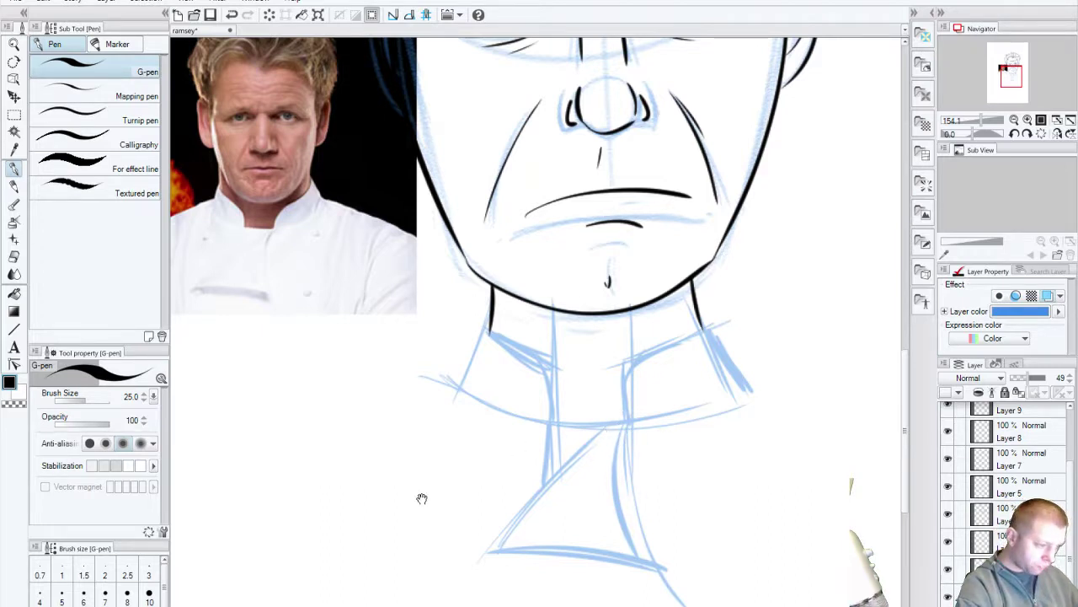
pyautogui.moveTo(422, 498); pyautogui.dragTo(570, 477)
# Step: Sketch the left and right shoulder lines out from the collar
pyautogui.moveTo(619, 352); pyautogui.dragTo(447, 436)
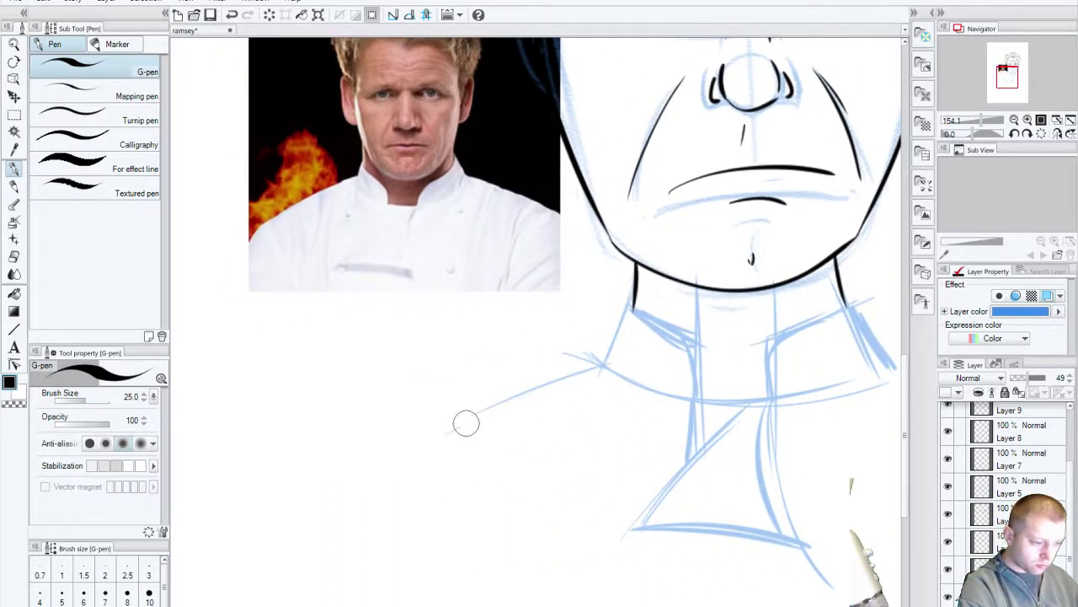
pyautogui.hotkey('ctrl', 'z')
pyautogui.moveTo(598, 365); pyautogui.dragTo(467, 476)
pyautogui.moveTo(651, 486); pyautogui.dragTo(368, 506)
pyautogui.moveTo(627, 406); pyautogui.dragTo(792, 476)
pyautogui.moveTo(620, 500)
pyautogui.mouseDown()
pyautogui.moveTo(689, 440)
pyautogui.moveTo(749, 289)
pyautogui.moveTo(768, 361)
pyautogui.moveTo(753, 358)
pyautogui.mouseUp()
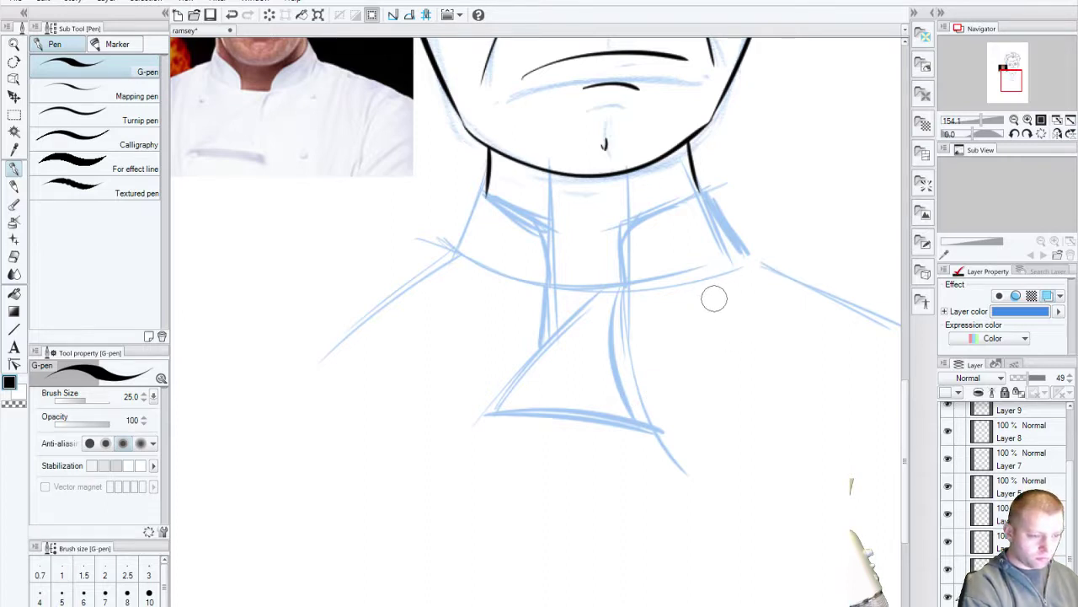
# Step: Draw four button circles, upper and lower on each side of the chest
pyautogui.moveTo(714, 304); pyautogui.dragTo(707, 305)
pyautogui.moveTo(719, 470); pyautogui.dragTo(716, 472)
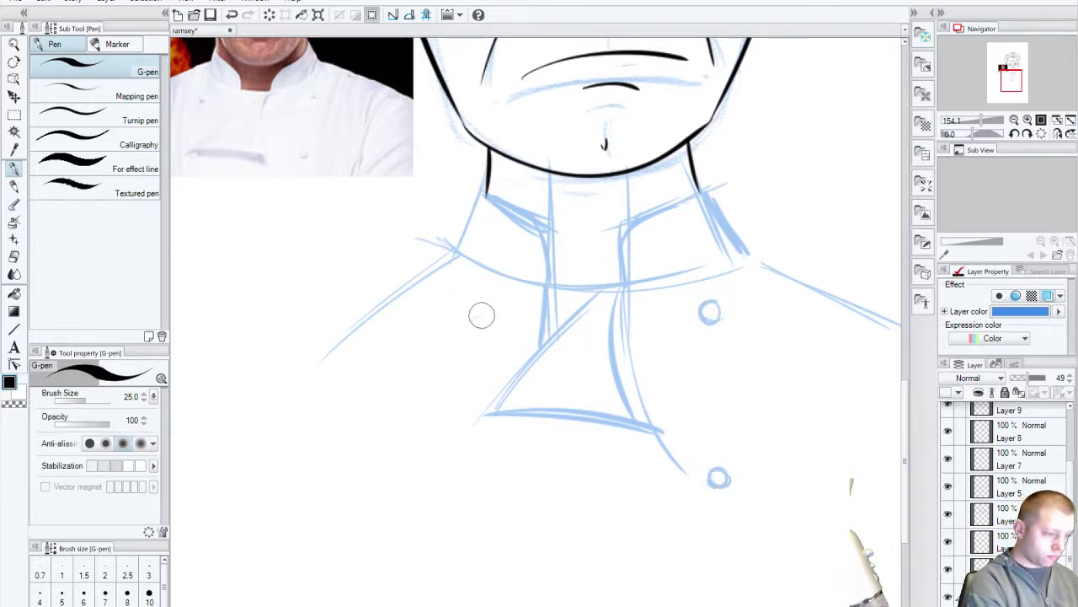
pyautogui.moveTo(482, 315); pyautogui.dragTo(477, 317)
pyautogui.moveTo(471, 477); pyautogui.dragTo(466, 479)
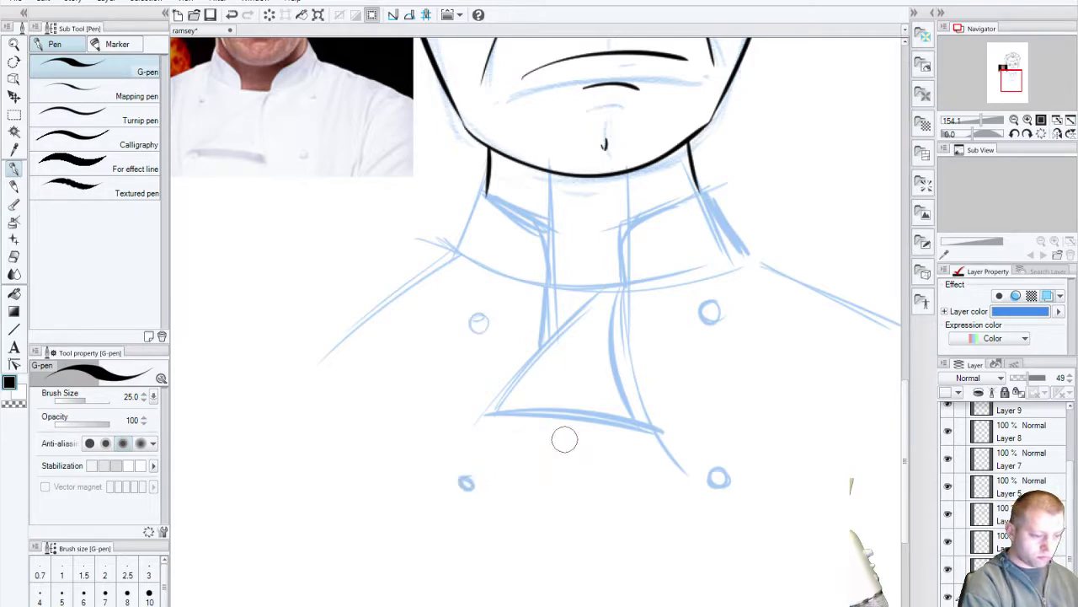
pyautogui.moveTo(592, 342)
pyautogui.mouseDown()
pyautogui.moveTo(509, 576)
pyautogui.moveTo(644, 357)
pyautogui.moveTo(494, 525)
pyautogui.moveTo(480, 483)
pyautogui.mouseUp()
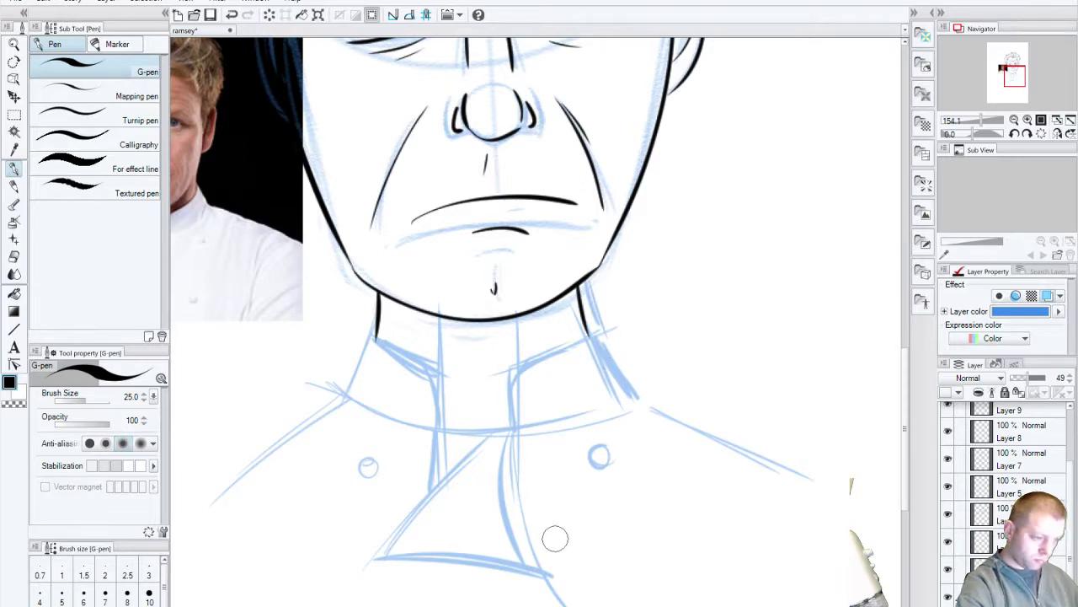
# Step: Sketch the left and right collar edges and strengthen the diagonal placket line
pyautogui.moveTo(619, 349); pyautogui.dragTo(640, 403)
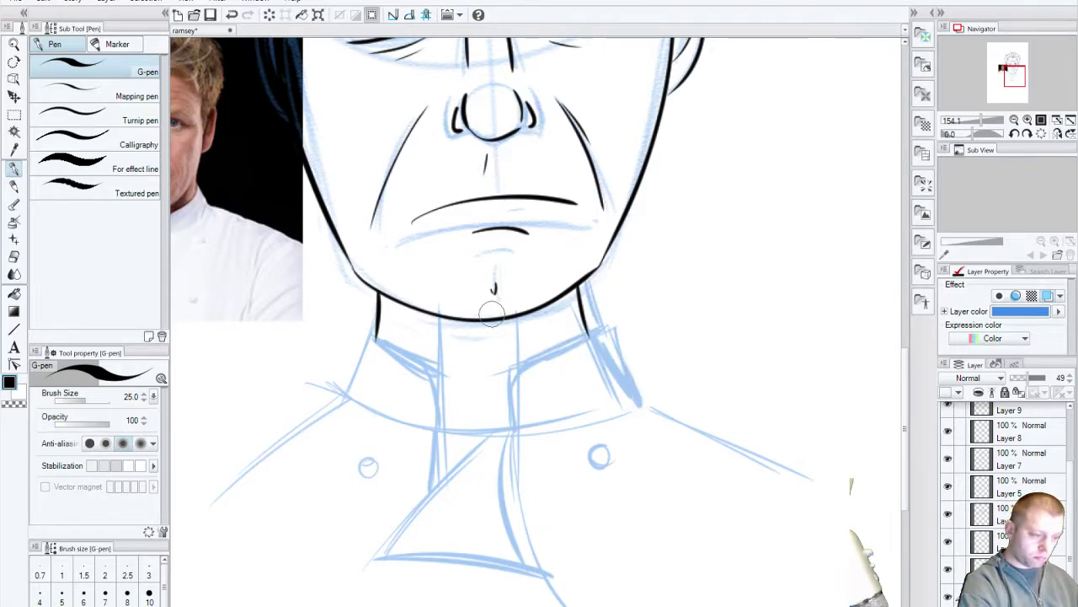
pyautogui.moveTo(362, 330)
pyautogui.mouseDown()
pyautogui.moveTo(366, 293)
pyautogui.moveTo(342, 388)
pyautogui.mouseUp()
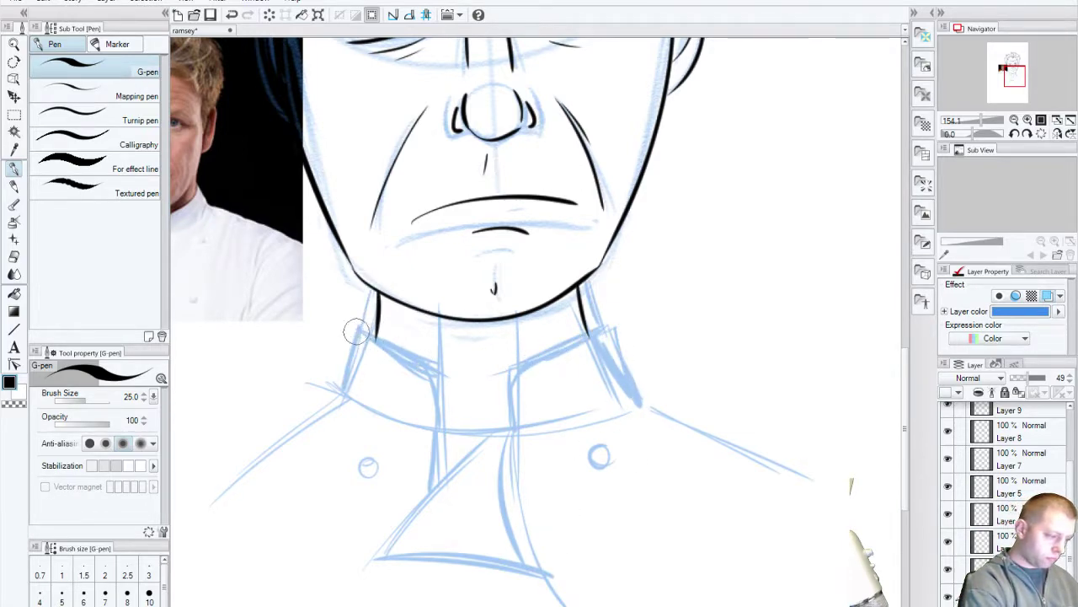
pyautogui.moveTo(376, 312); pyautogui.dragTo(345, 388)
pyautogui.moveTo(548, 344)
pyautogui.mouseDown()
pyautogui.moveTo(514, 364)
pyautogui.moveTo(502, 426)
pyautogui.moveTo(632, 409)
pyautogui.mouseUp()
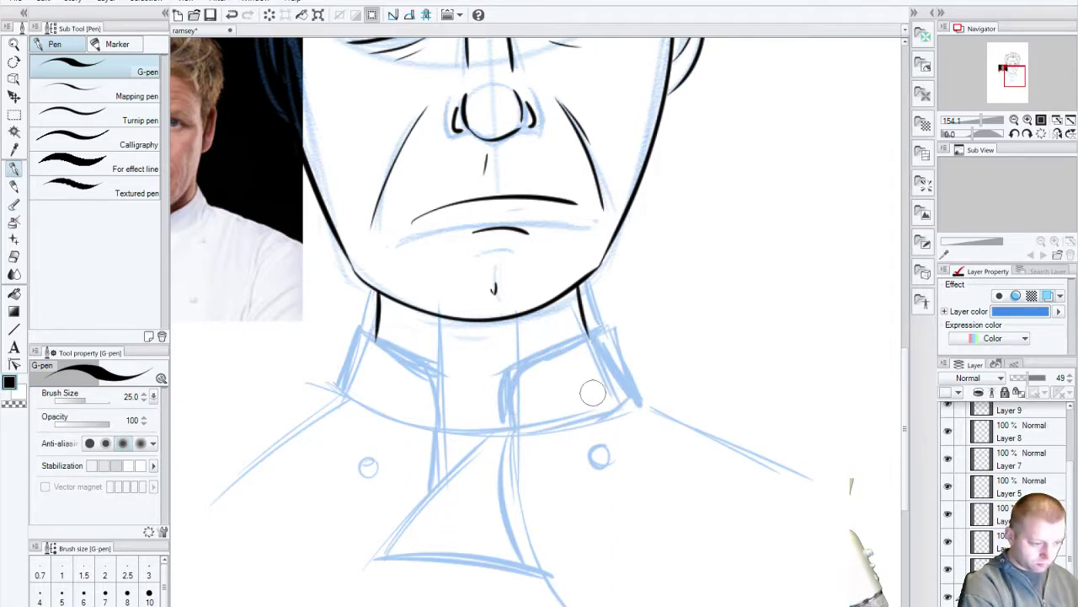
pyautogui.moveTo(383, 543)
pyautogui.mouseDown()
pyautogui.moveTo(480, 352)
pyautogui.moveTo(486, 307)
pyautogui.moveTo(497, 406)
pyautogui.moveTo(580, 472)
pyautogui.mouseUp()
pyautogui.moveTo(542, 321)
pyautogui.mouseDown()
pyautogui.moveTo(377, 433)
pyautogui.moveTo(378, 477)
pyautogui.mouseUp()
pyautogui.hscroll(7, 500, 447)
pyautogui.scroll(2, 500, 448)
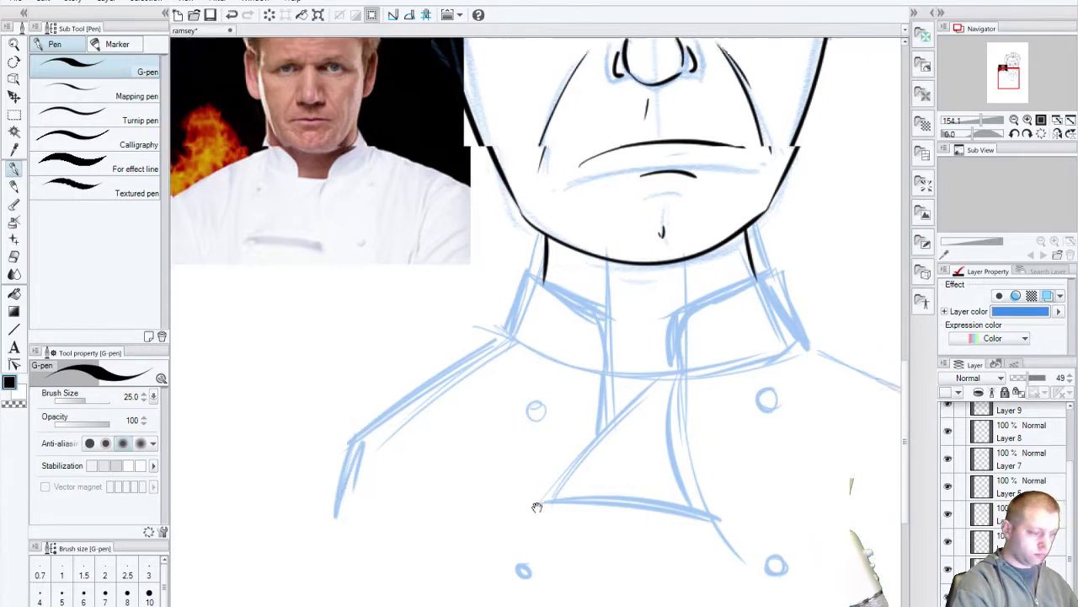
# Step: Extend the right shoulder into the sleeve edge and add more diagonal placket strokes
pyautogui.moveTo(556, 406)
pyautogui.mouseDown()
pyautogui.moveTo(707, 469)
pyautogui.moveTo(754, 534)
pyautogui.mouseUp()
pyautogui.moveTo(682, 459)
pyautogui.mouseDown()
pyautogui.moveTo(701, 501)
pyautogui.moveTo(754, 533)
pyautogui.mouseUp()
pyautogui.scroll(-3, 467, 539)
pyautogui.hscroll(-7, 468, 539)
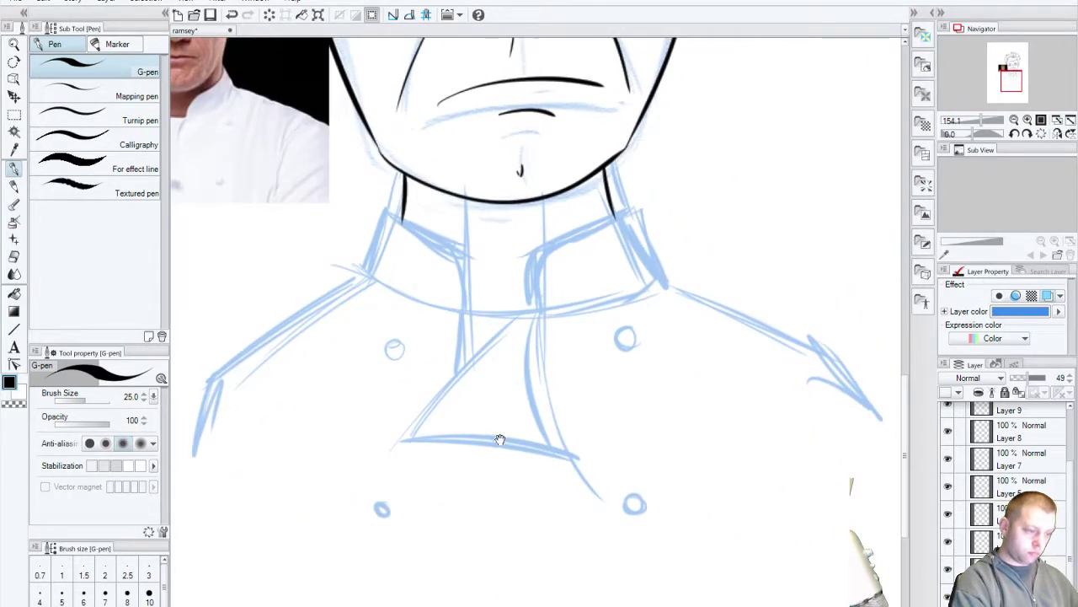
pyautogui.moveTo(630, 369); pyautogui.dragTo(560, 448)
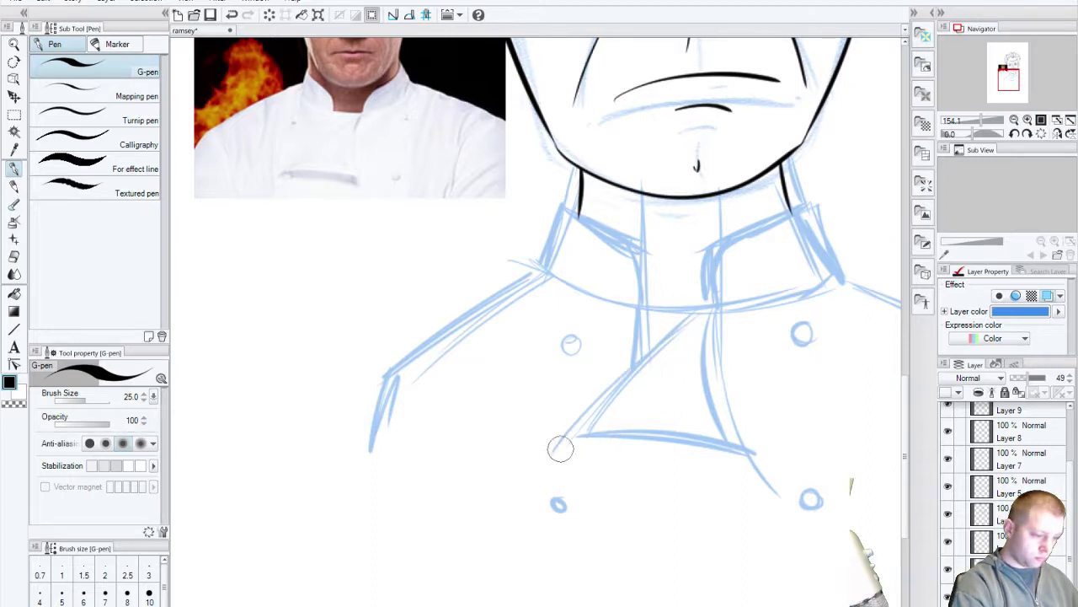
pyautogui.moveTo(623, 379)
pyautogui.mouseDown()
pyautogui.moveTo(556, 457)
pyautogui.moveTo(569, 456)
pyautogui.mouseUp()
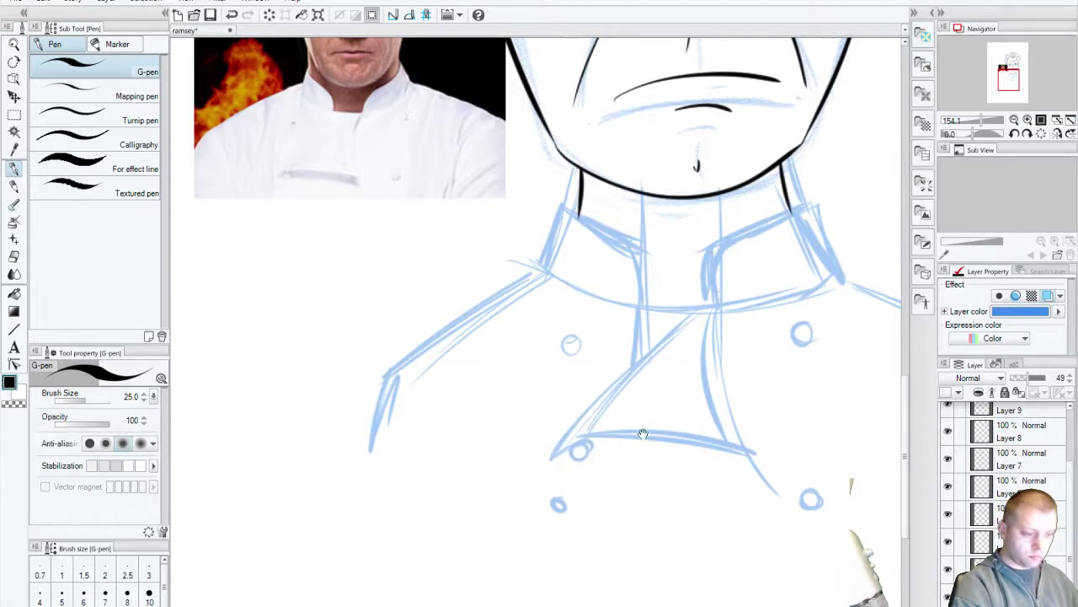
pyautogui.moveTo(643, 434); pyautogui.dragTo(587, 487)
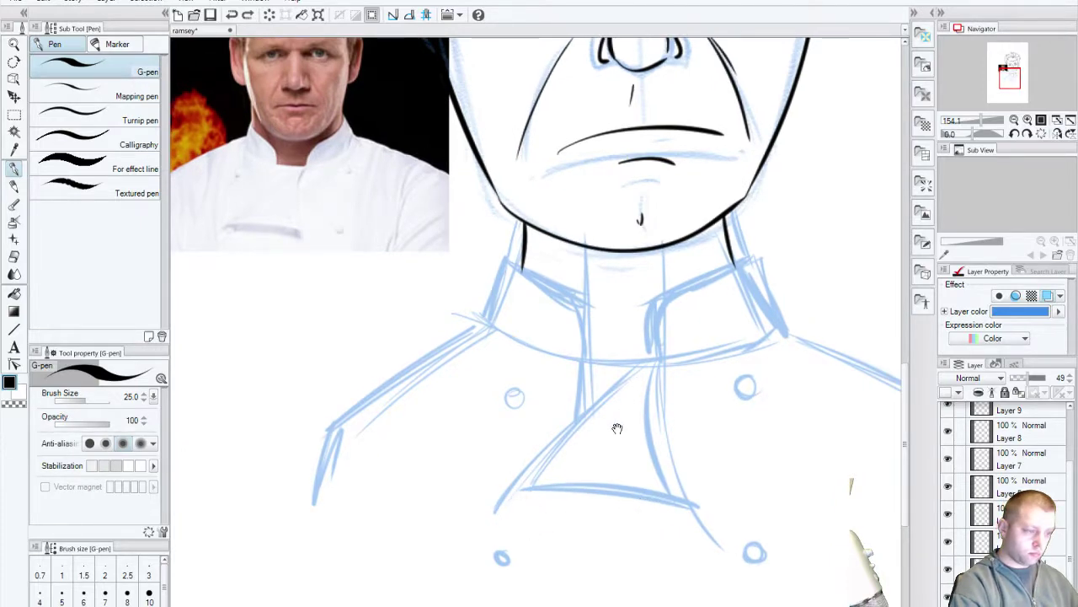
pyautogui.moveTo(627, 379); pyautogui.dragTo(604, 462)
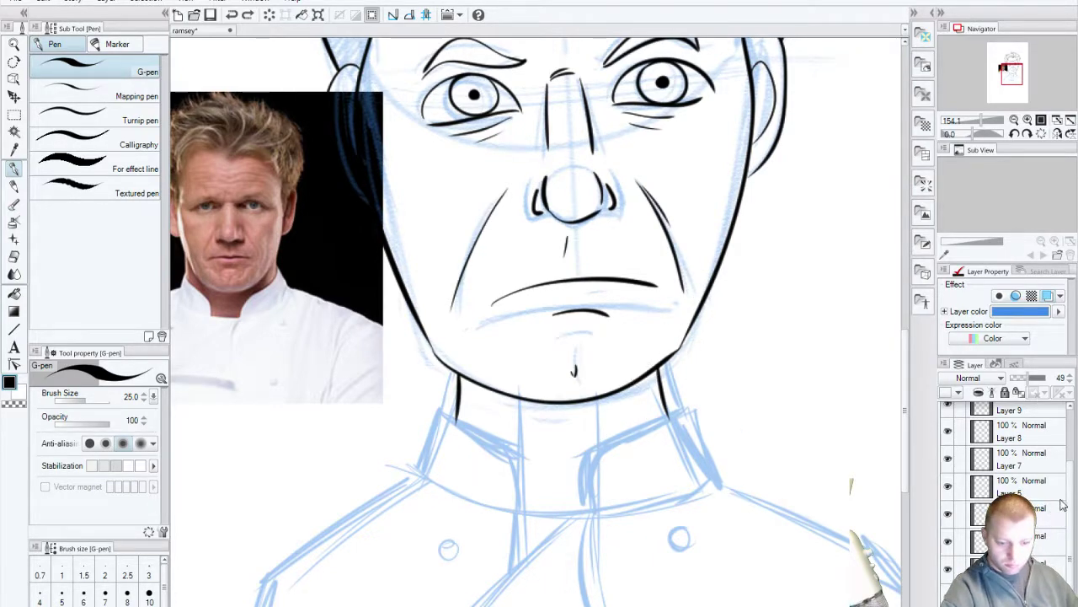
# Step: Select another layer and briefly hide the chin ink layer to check it
pyautogui.scroll(1, 999, 487)
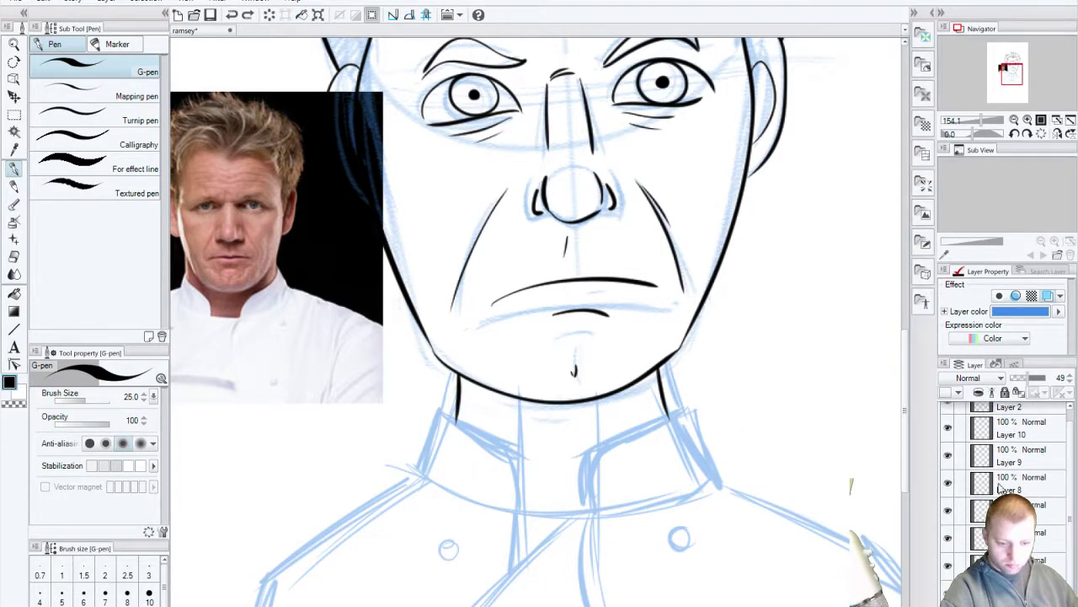
pyautogui.click(999, 505)
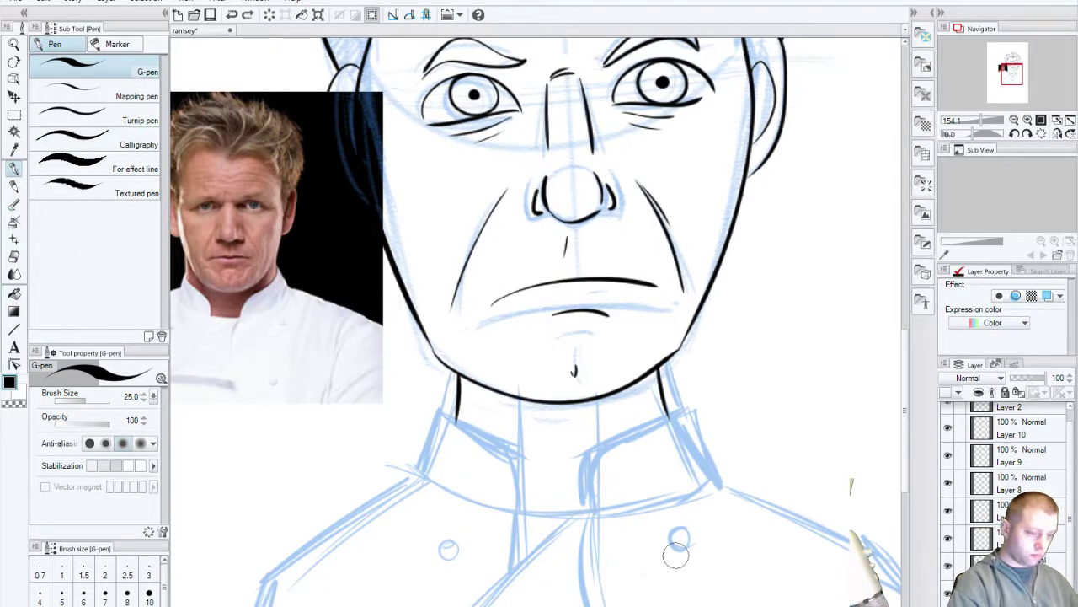
pyautogui.scroll(-4, 539, 320)
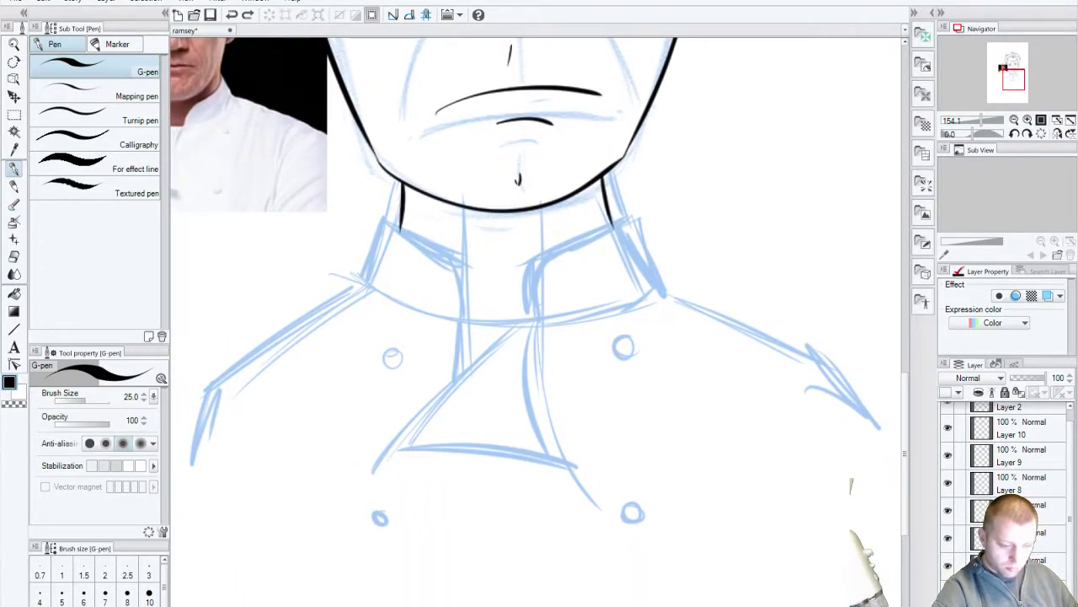
pyautogui.click(947, 540)
pyautogui.click(948, 539)
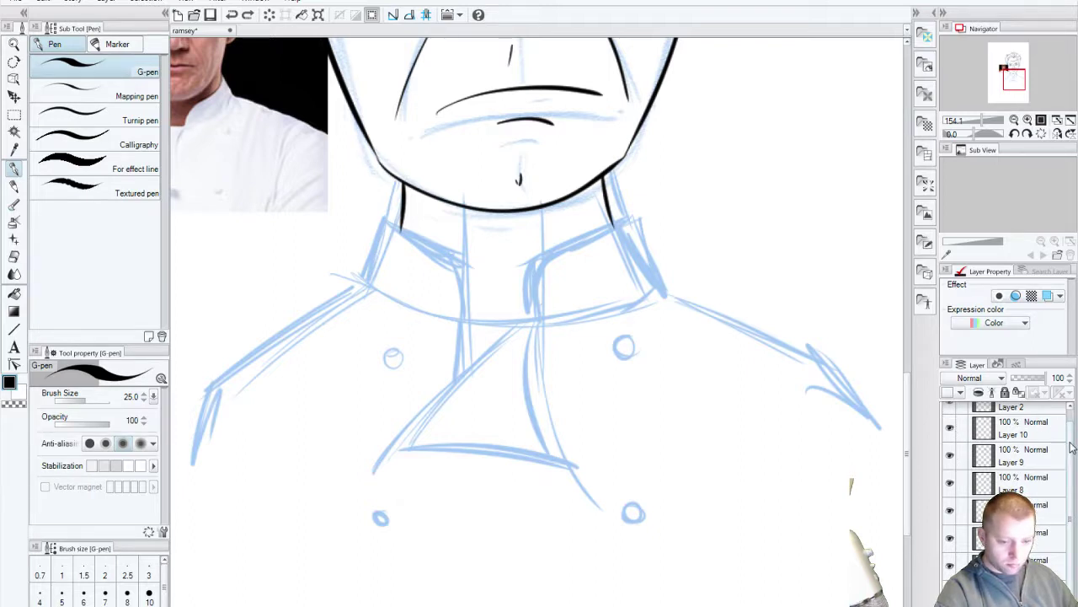
# Step: Turn on Layer 2's visibility and select it
pyautogui.moveTo(1072, 448); pyautogui.dragTo(1060, 426)
pyautogui.click(951, 416)
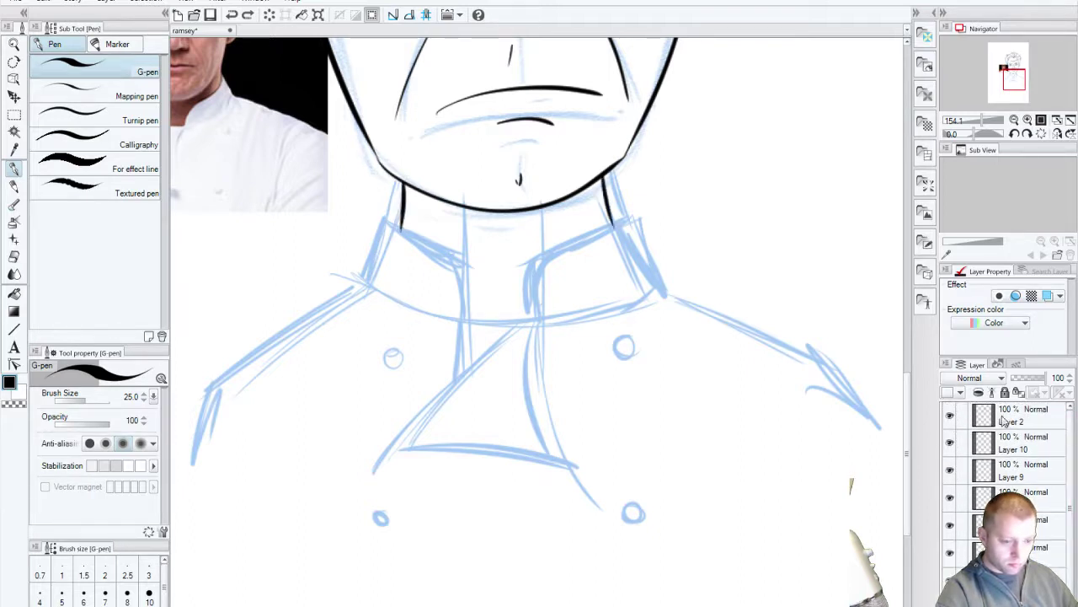
pyautogui.click(1026, 415)
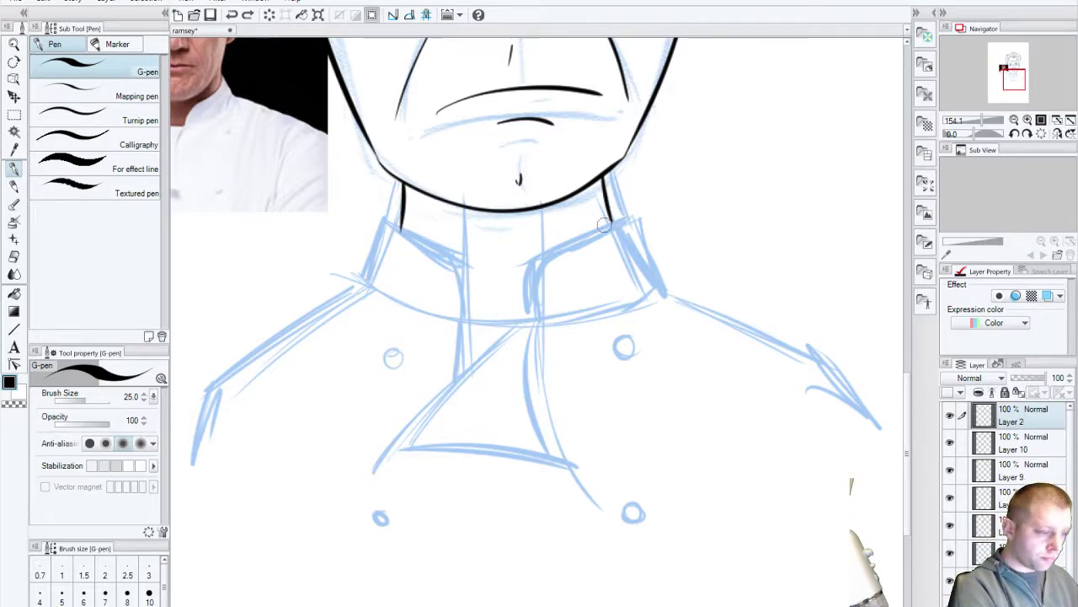
# Step: Undo the stray jaw stroke and ink the left and right neck lines below the jaw
pyautogui.hotkey('ctrl', 'z')
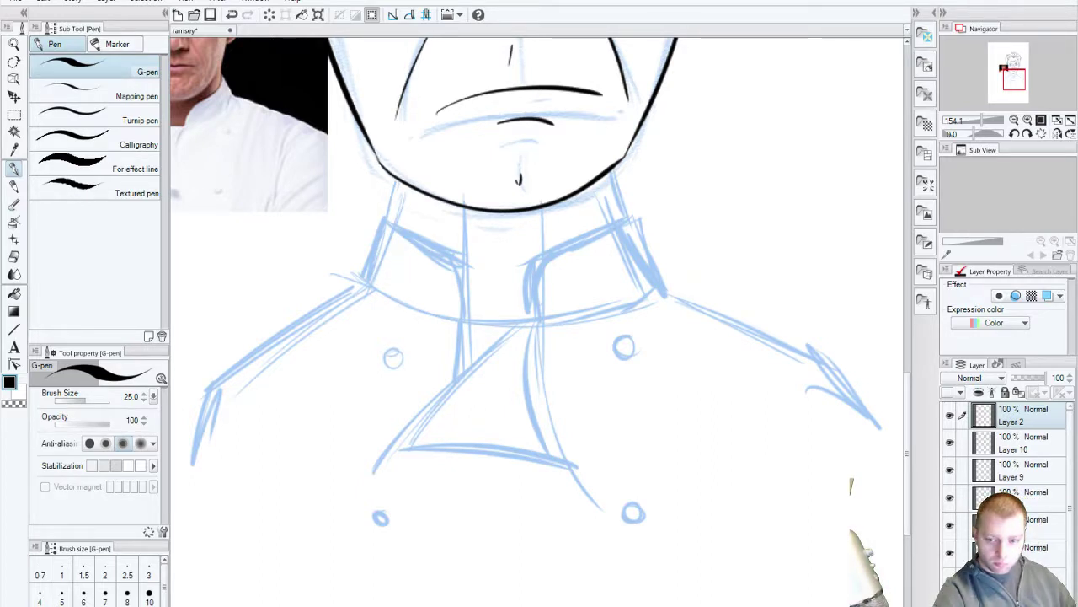
pyautogui.moveTo(254, 246); pyautogui.dragTo(282, 299)
pyautogui.hotkey('ctrl', 'z')
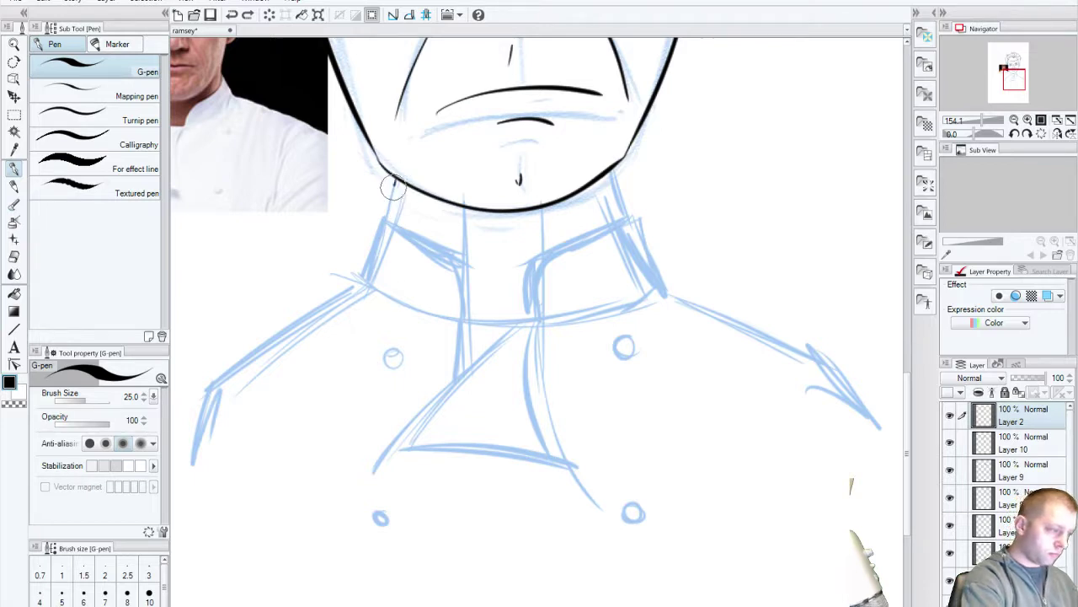
pyautogui.hotkey('ctrl', 'z')
pyautogui.moveTo(397, 177); pyautogui.dragTo(360, 290)
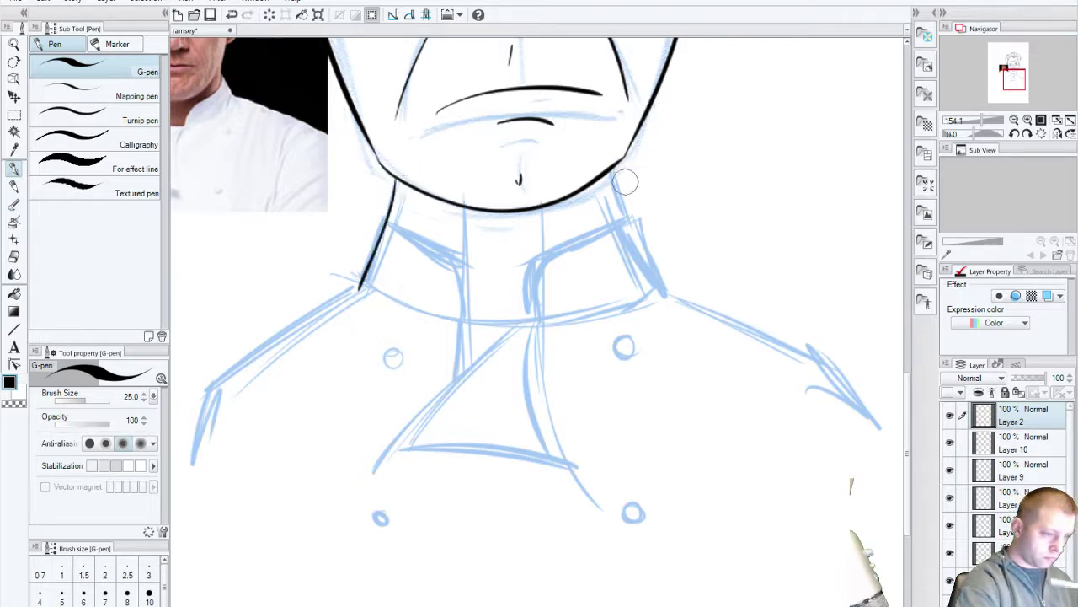
pyautogui.moveTo(616, 173); pyautogui.dragTo(665, 291)
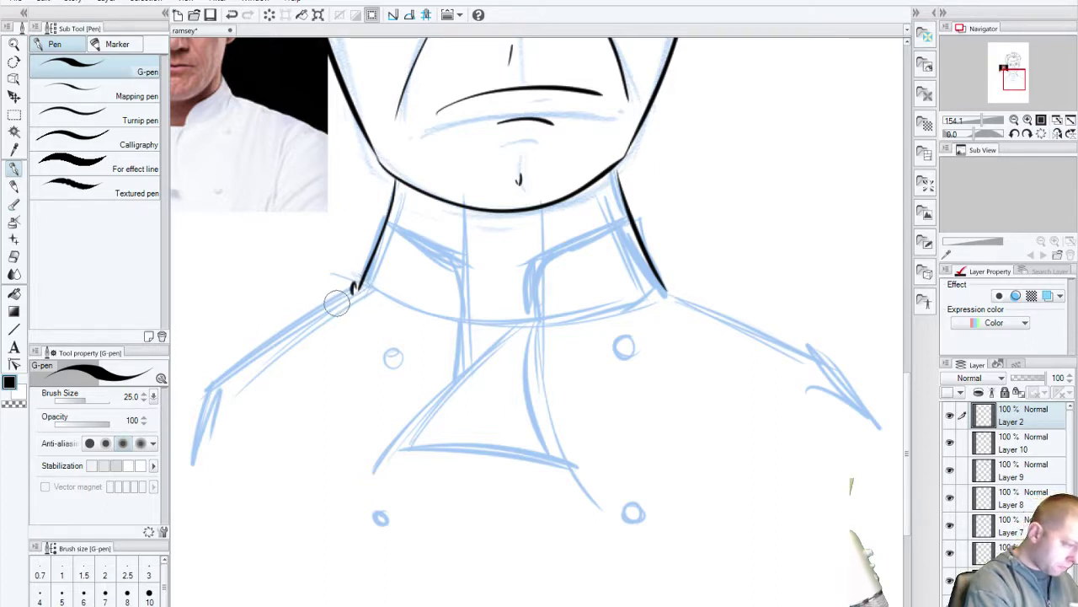
# Step: Ink the left shoulder and arm edge, then the right shoulder down the sleeve
pyautogui.moveTo(354, 286)
pyautogui.mouseDown()
pyautogui.moveTo(214, 399)
pyautogui.moveTo(262, 365)
pyautogui.moveTo(214, 399)
pyautogui.moveTo(196, 465)
pyautogui.mouseUp()
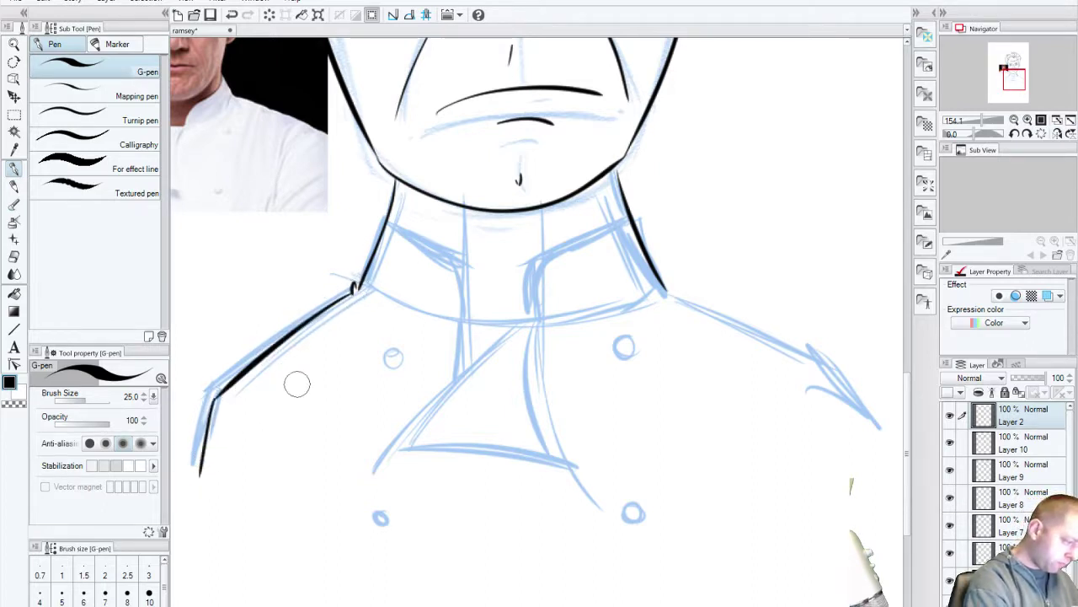
pyautogui.hotkey('ctrl', 'z')
pyautogui.moveTo(218, 395); pyautogui.dragTo(194, 464)
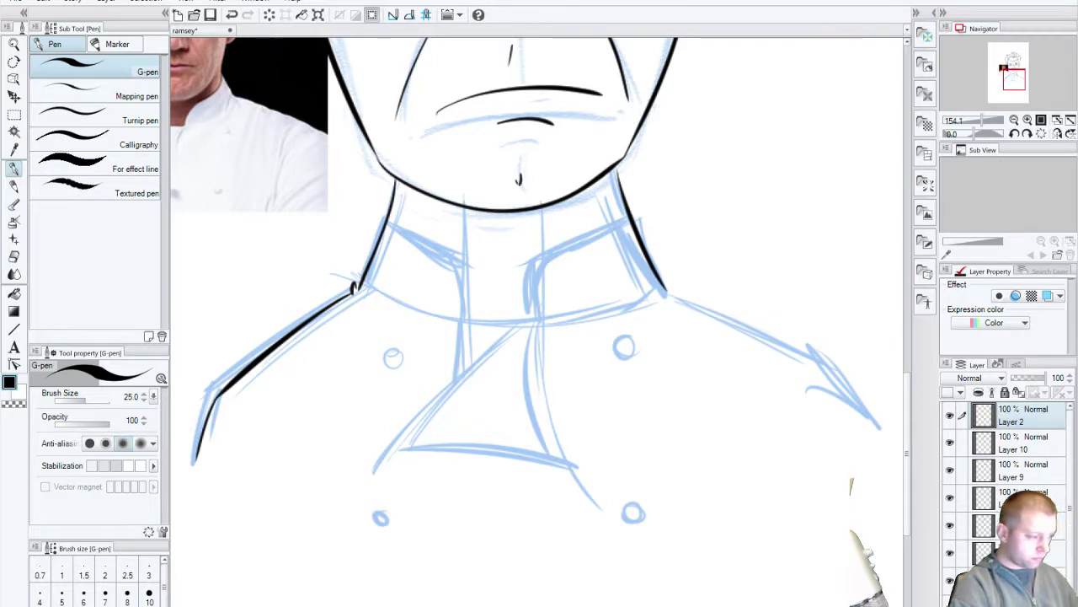
pyautogui.moveTo(667, 288)
pyautogui.mouseDown()
pyautogui.moveTo(540, 320)
pyautogui.moveTo(718, 419)
pyautogui.moveTo(762, 499)
pyautogui.mouseUp()
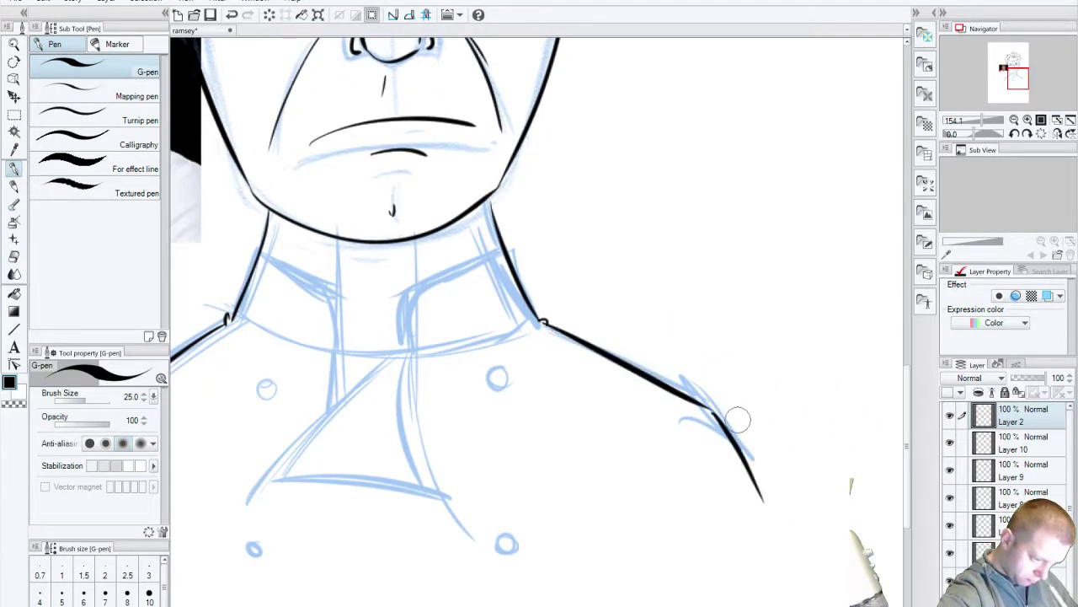
pyautogui.hotkey('ctrl', 'z')
pyautogui.moveTo(706, 403); pyautogui.dragTo(762, 498)
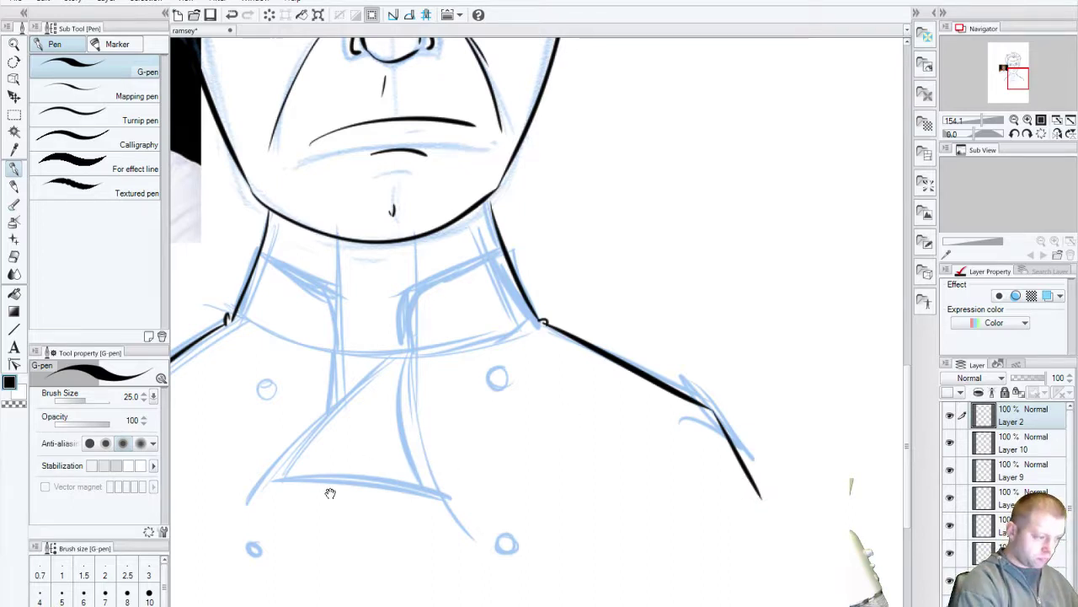
pyautogui.moveTo(330, 493); pyautogui.dragTo(501, 473)
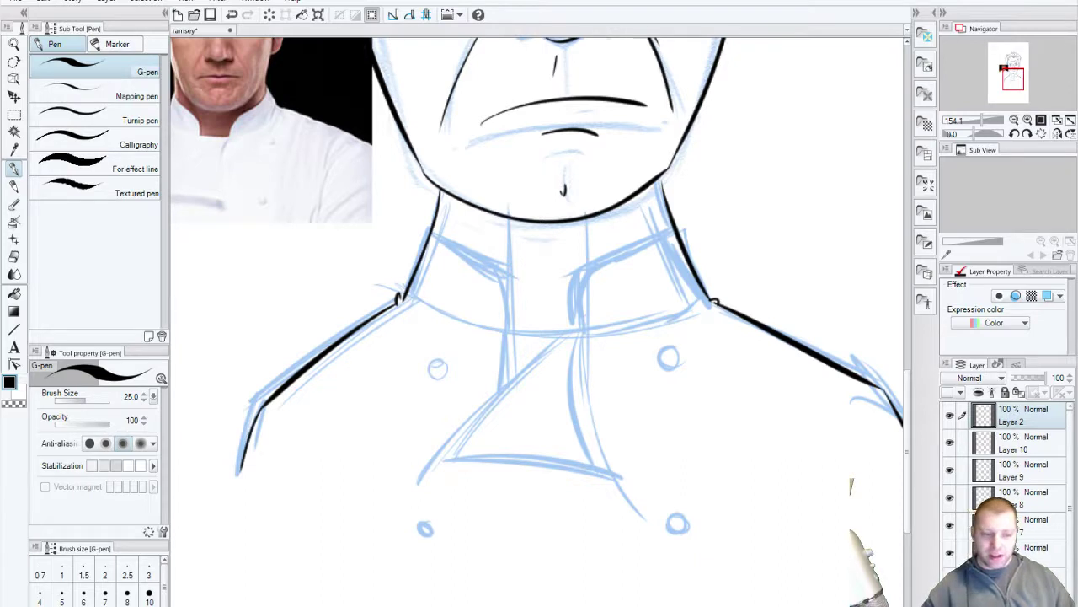
pyautogui.scroll(-2, 1007, 481)
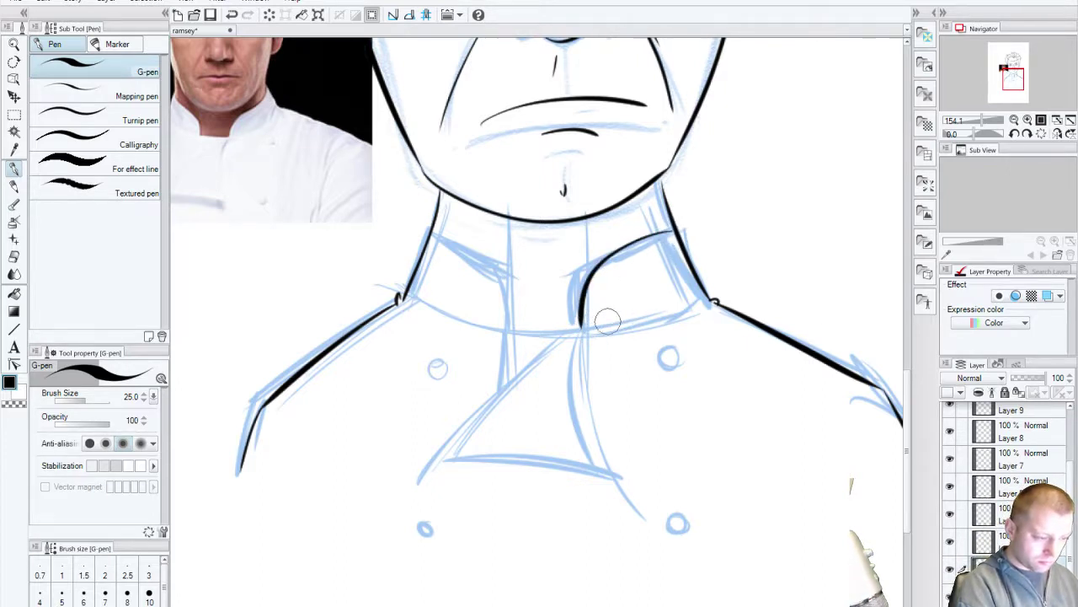
# Step: Ink the straight collar line across the neck between both shoulders after several retries
pyautogui.moveTo(684, 228)
pyautogui.mouseDown()
pyautogui.moveTo(657, 236)
pyautogui.moveTo(573, 333)
pyautogui.mouseUp()
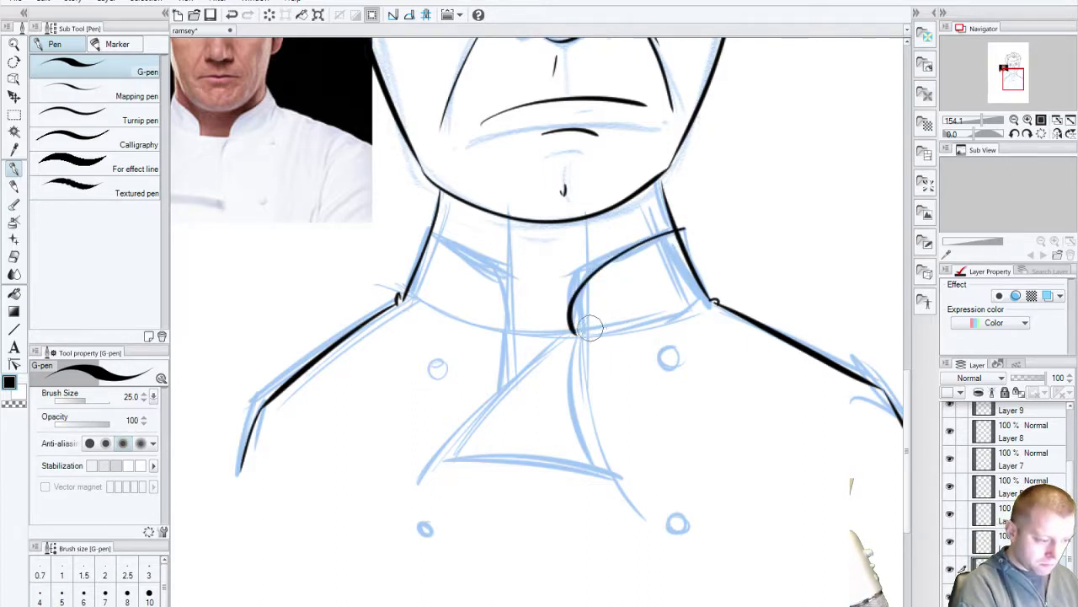
pyautogui.hotkey('ctrl', 'z')
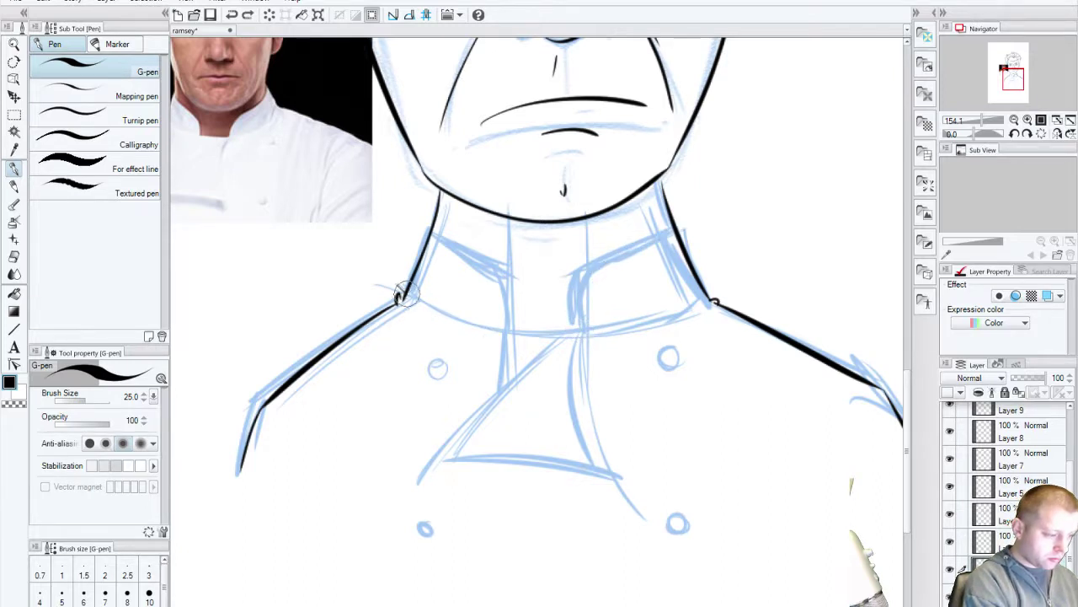
pyautogui.moveTo(398, 296); pyautogui.dragTo(729, 275)
pyautogui.hotkey('ctrl', 'z')
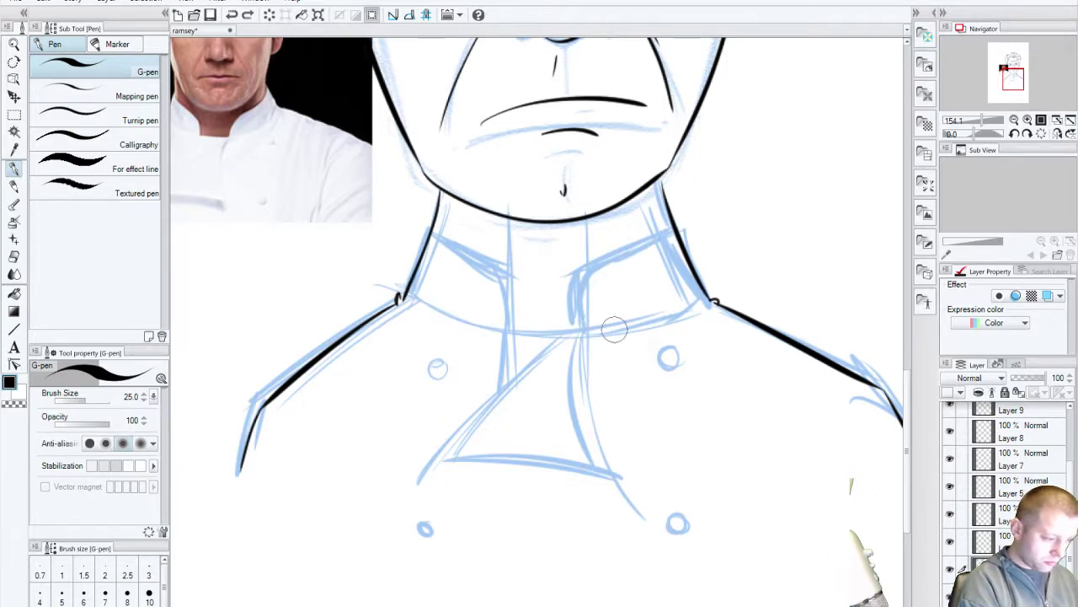
pyautogui.moveTo(399, 296)
pyautogui.mouseDown()
pyautogui.moveTo(616, 330)
pyautogui.moveTo(720, 288)
pyautogui.mouseUp()
pyautogui.hotkey('ctrl', 'z')
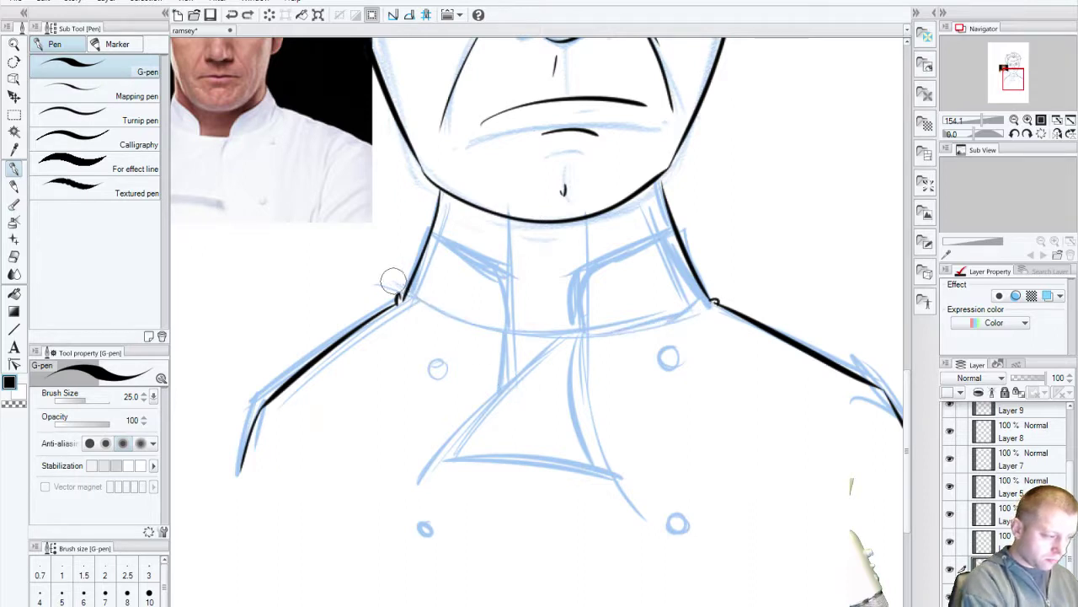
pyautogui.moveTo(398, 295)
pyautogui.mouseDown()
pyautogui.moveTo(478, 325)
pyautogui.moveTo(717, 277)
pyautogui.mouseUp()
pyautogui.hotkey('ctrl', 'z')
pyautogui.moveTo(399, 296)
pyautogui.mouseDown()
pyautogui.moveTo(674, 317)
pyautogui.moveTo(727, 285)
pyautogui.mouseUp()
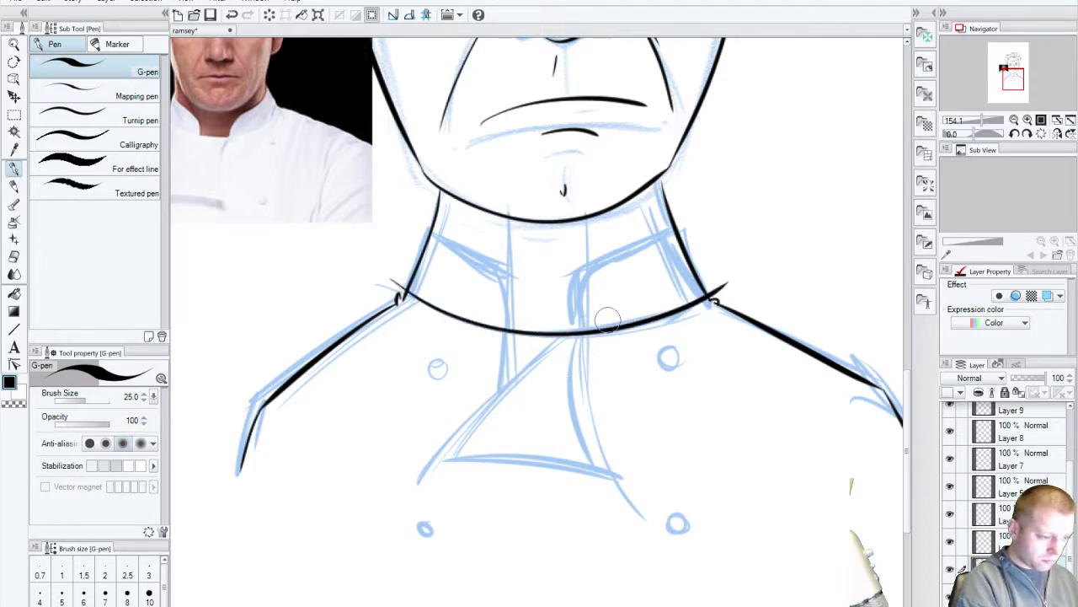
# Step: Try drawing the curved right collar edge down to the collar line, undoing each attempt
pyautogui.moveTo(684, 226)
pyautogui.mouseDown()
pyautogui.moveTo(622, 252)
pyautogui.moveTo(575, 328)
pyautogui.mouseUp()
pyautogui.hotkey('ctrl', 'z')
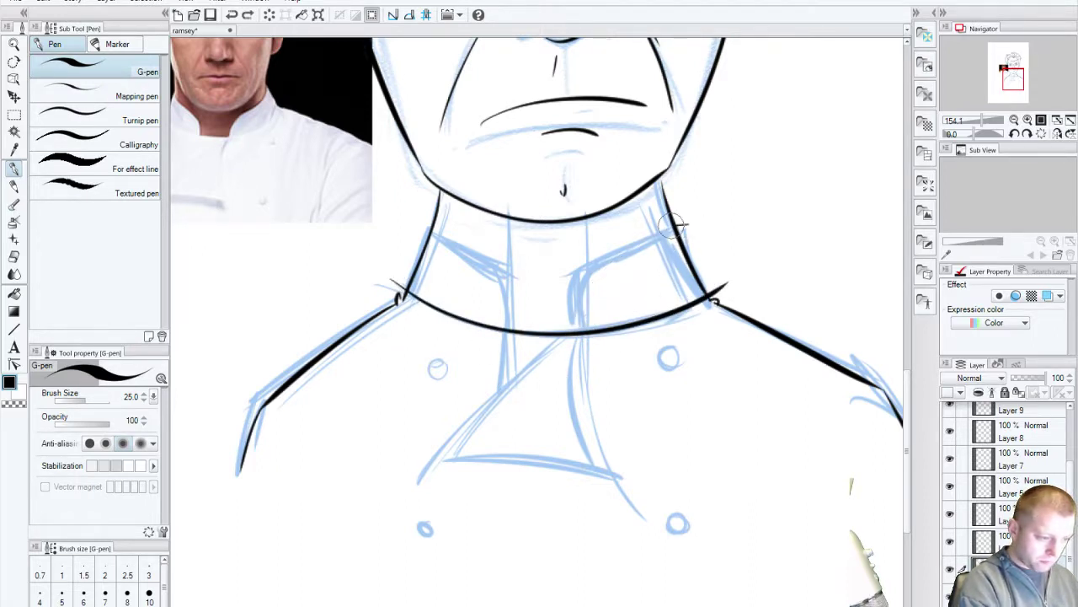
pyautogui.moveTo(674, 220); pyautogui.dragTo(566, 333)
pyautogui.hotkey('ctrl', 'z')
pyautogui.moveTo(684, 221)
pyautogui.mouseDown()
pyautogui.moveTo(617, 243)
pyautogui.moveTo(578, 329)
pyautogui.mouseUp()
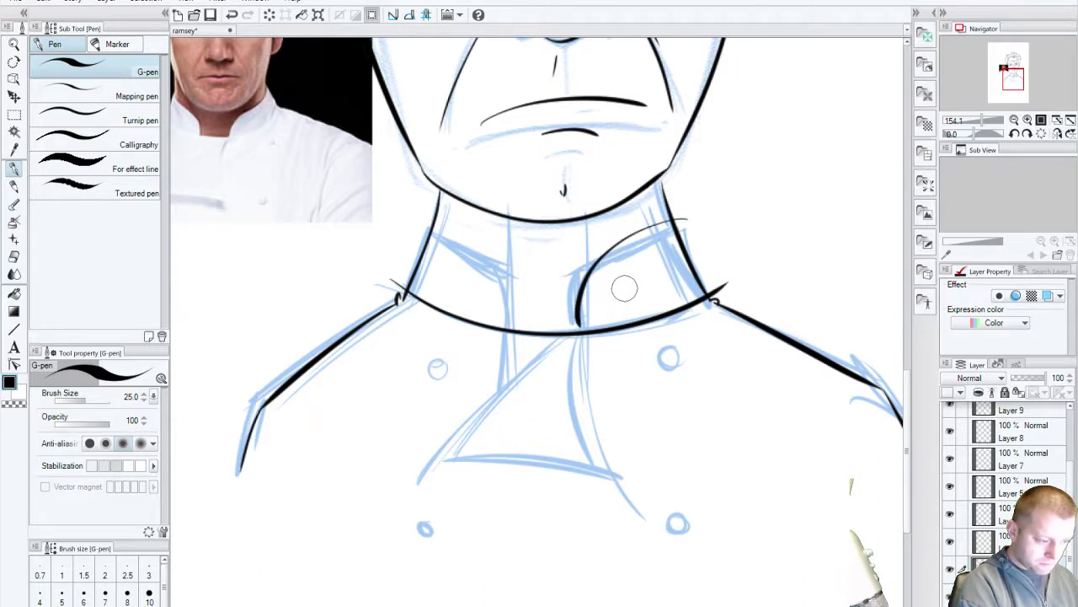
pyautogui.hotkey('ctrl', 'z')
pyautogui.moveTo(689, 217)
pyautogui.mouseDown()
pyautogui.moveTo(651, 223)
pyautogui.moveTo(581, 331)
pyautogui.mouseUp()
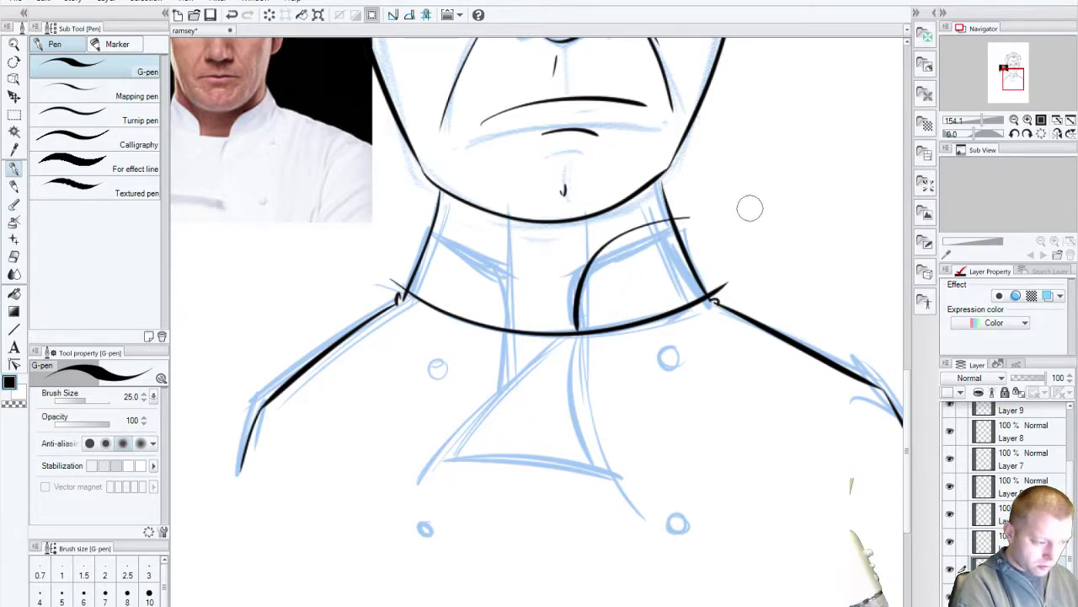
pyautogui.hotkey('ctrl', 'z')
# Step: Rework the right collar side with steeper strokes to the collar line, then undo them
pyautogui.moveTo(667, 224)
pyautogui.mouseDown()
pyautogui.moveTo(574, 312)
pyautogui.moveTo(571, 330)
pyautogui.moveTo(648, 233)
pyautogui.moveTo(684, 222)
pyautogui.moveTo(722, 271)
pyautogui.mouseUp()
pyautogui.hotkey('ctrl', 'z')
pyautogui.hotkey('ctrl', 'z')
pyautogui.moveTo(678, 219); pyautogui.dragTo(710, 293)
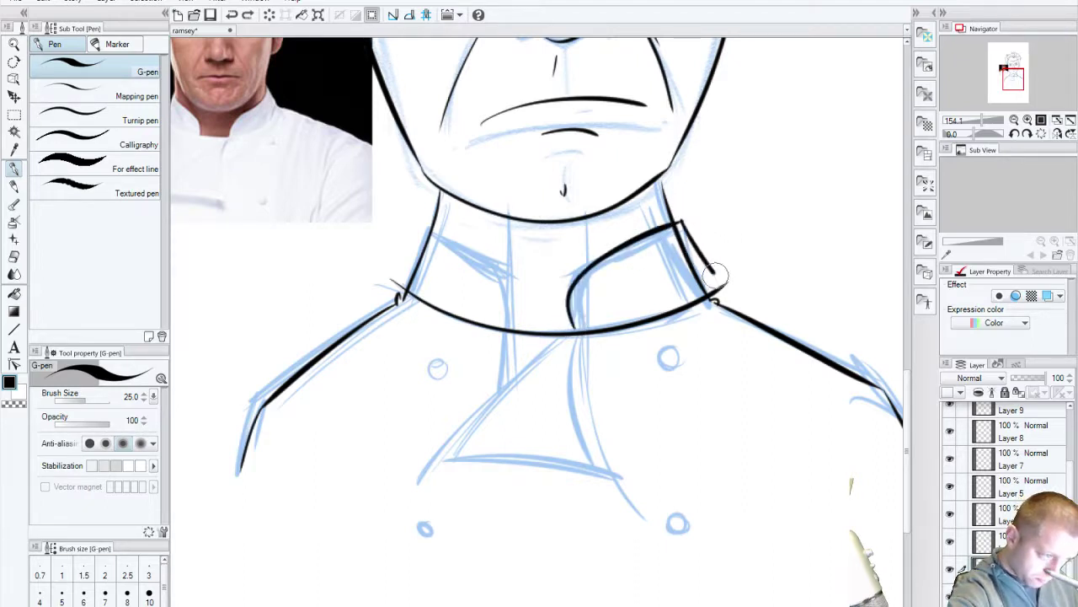
pyautogui.moveTo(680, 213); pyautogui.dragTo(699, 246)
pyautogui.hotkey('ctrl', 'z')
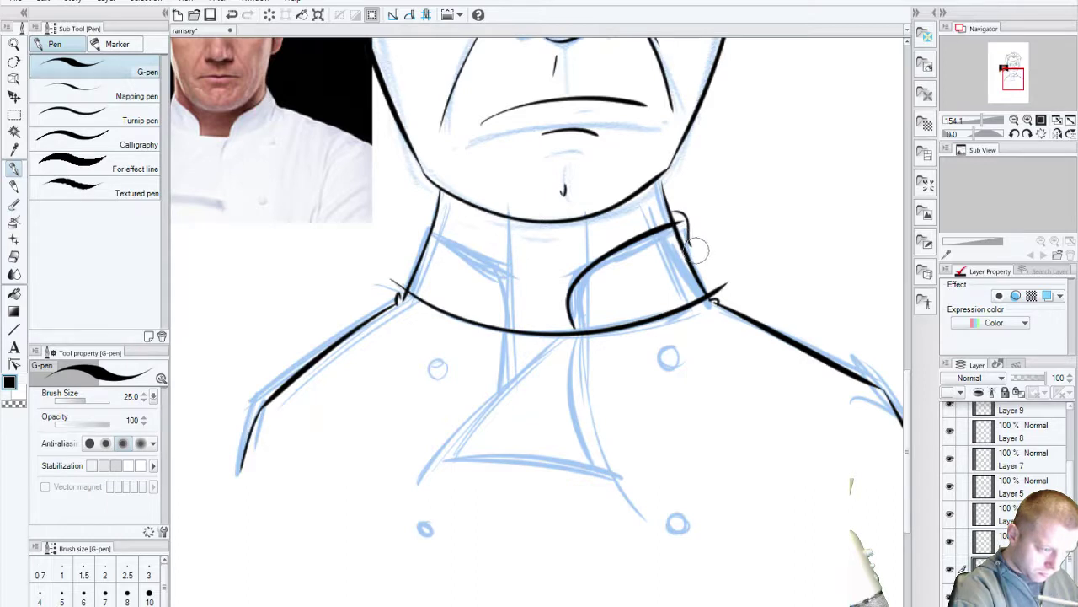
pyautogui.moveTo(671, 210)
pyautogui.mouseDown()
pyautogui.moveTo(682, 210)
pyautogui.moveTo(725, 282)
pyautogui.mouseUp()
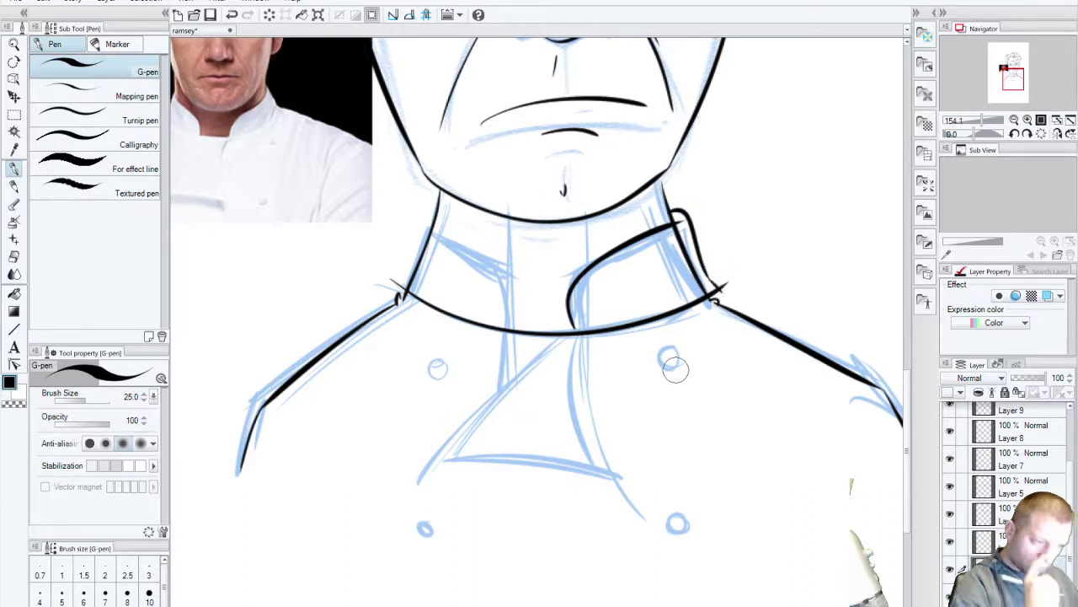
pyautogui.hotkey('ctrl', 'z')
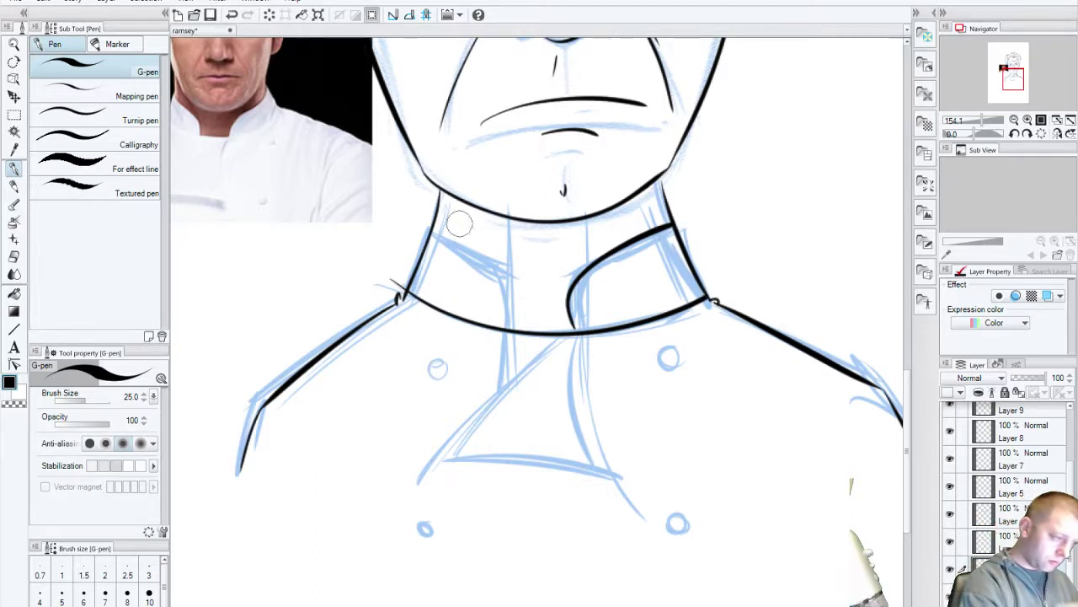
# Step: Sketch the left collar curve, undo back, and redo the collar line from the Edit menu
pyautogui.moveTo(431, 232); pyautogui.dragTo(511, 337)
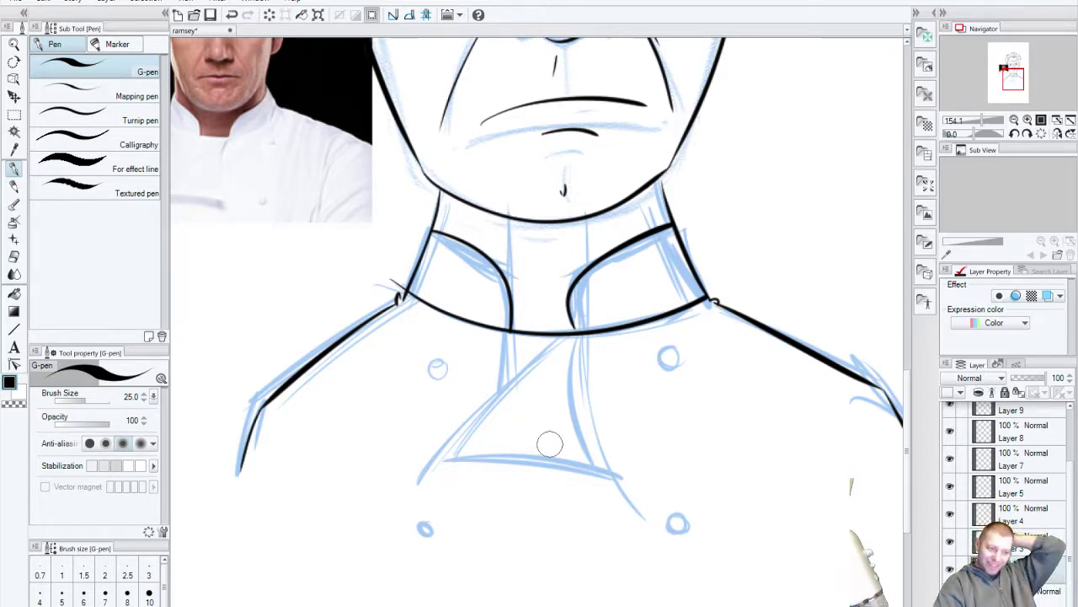
pyautogui.hotkey('ctrl', 'z')
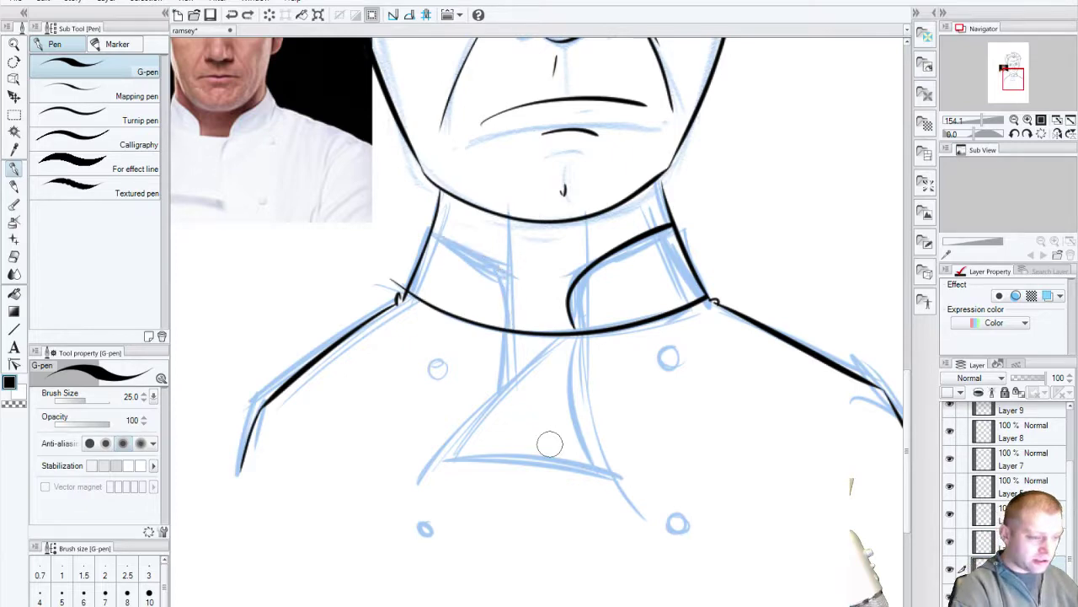
pyautogui.hotkey('ctrl', 'z')
pyautogui.hotkey('ctrl', 'z')
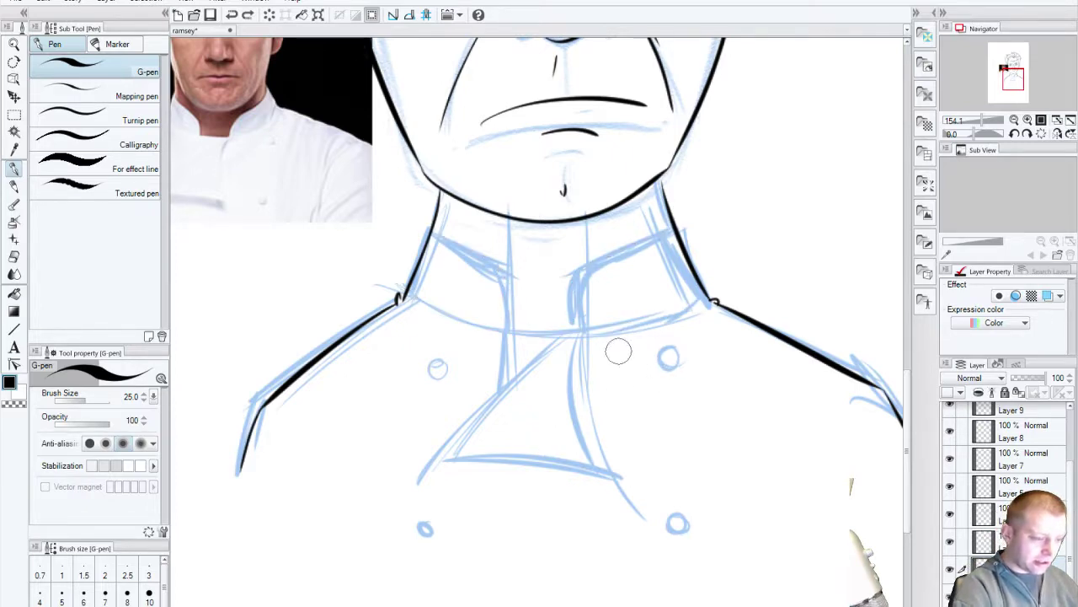
pyautogui.click(42, 2)
pyautogui.click(38, 25)
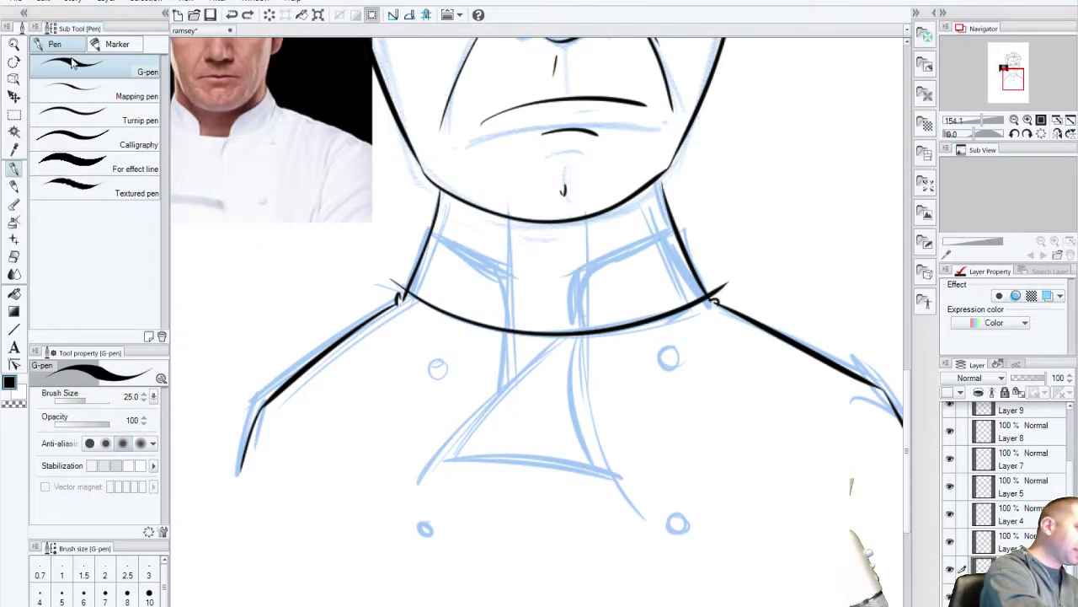
# Step: Ink the right collar curve up from the collar line and the left curve down to it
pyautogui.moveTo(573, 322); pyautogui.dragTo(672, 229)
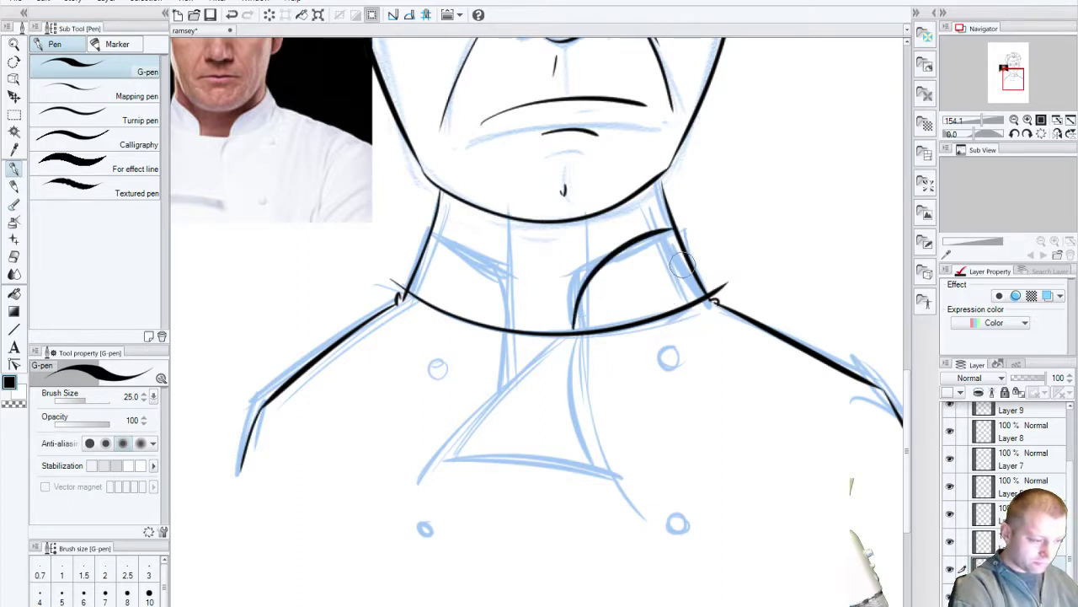
pyautogui.hotkey('ctrl', 'z')
pyautogui.moveTo(573, 328); pyautogui.dragTo(705, 220)
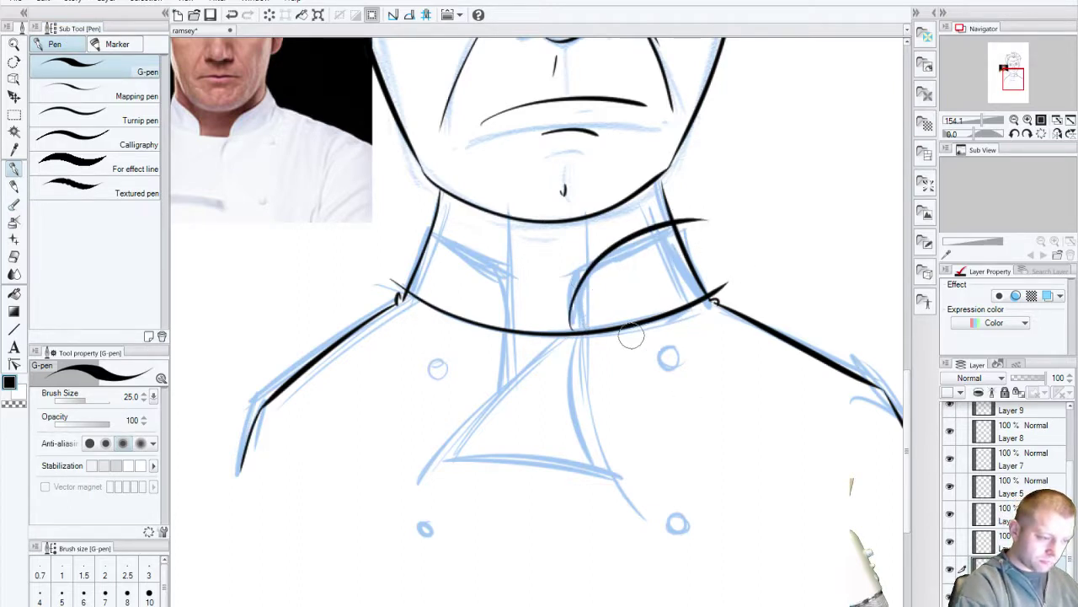
pyautogui.hotkey('ctrl', 'z')
pyautogui.moveTo(572, 328); pyautogui.dragTo(696, 226)
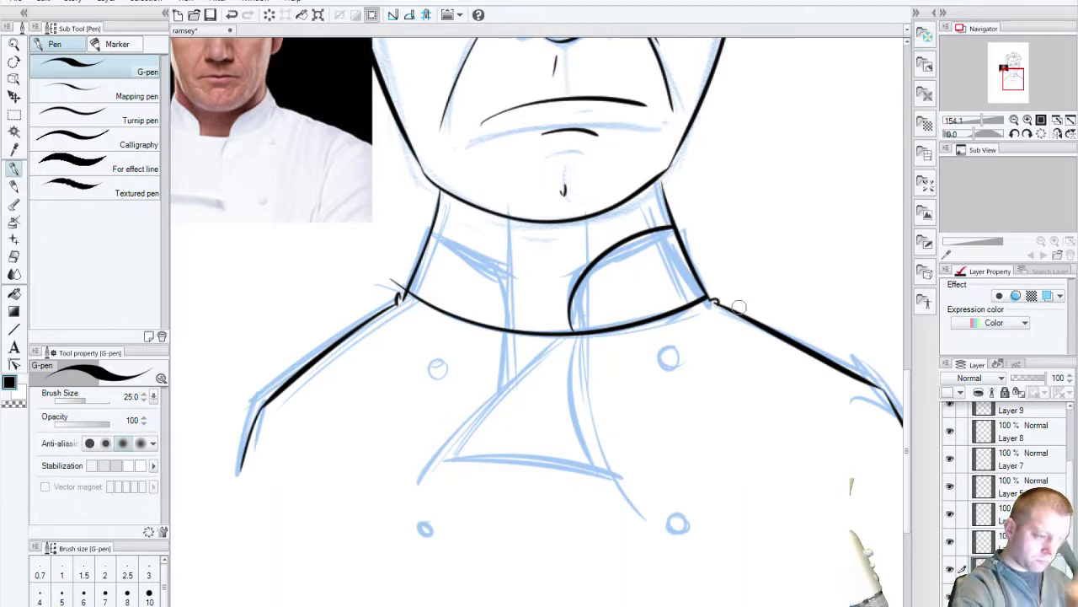
pyautogui.moveTo(431, 229); pyautogui.dragTo(514, 327)
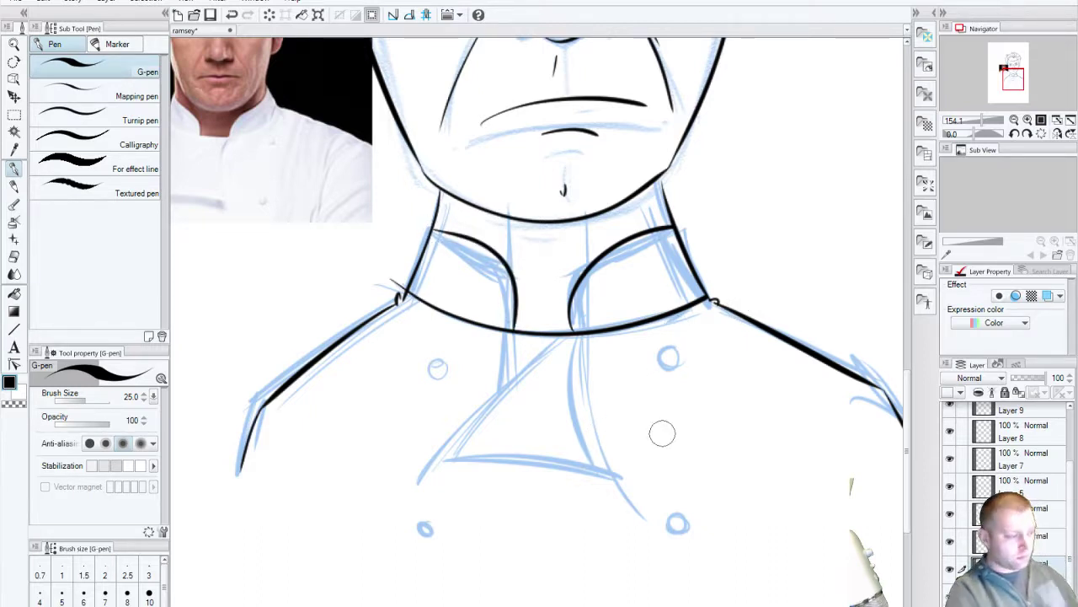
# Step: Erase and redraw the right collar curve so it reaches slightly higher
pyautogui.moveTo(595, 261)
pyautogui.mouseDown()
pyautogui.moveTo(633, 233)
pyautogui.moveTo(589, 258)
pyautogui.moveTo(566, 324)
pyautogui.mouseUp()
pyautogui.hotkey('ctrl', 'z')
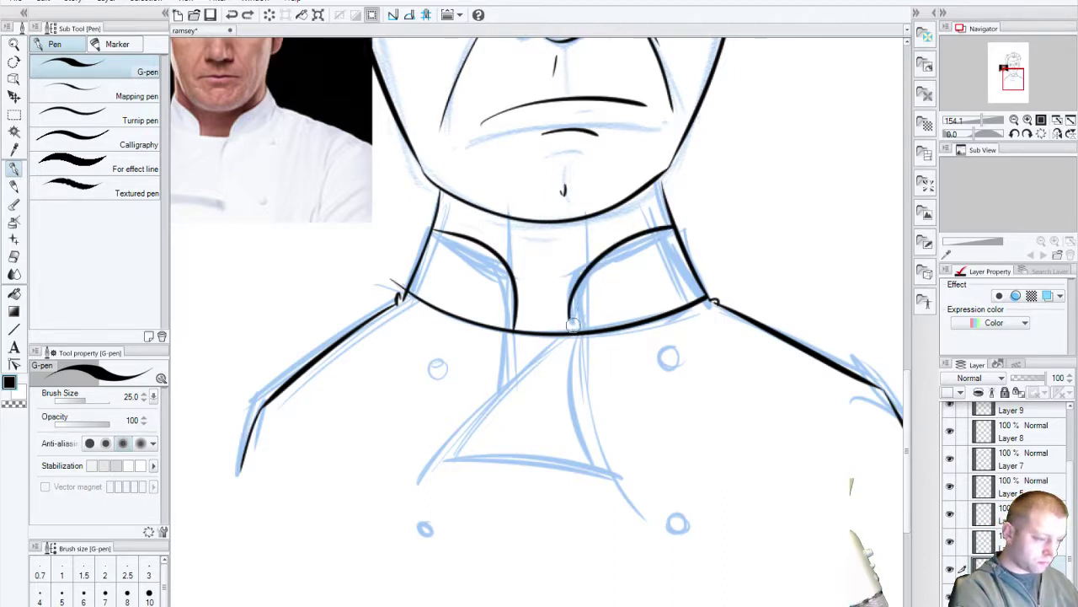
pyautogui.moveTo(574, 326)
pyautogui.mouseDown()
pyautogui.moveTo(573, 299)
pyautogui.moveTo(598, 263)
pyautogui.moveTo(654, 227)
pyautogui.mouseUp()
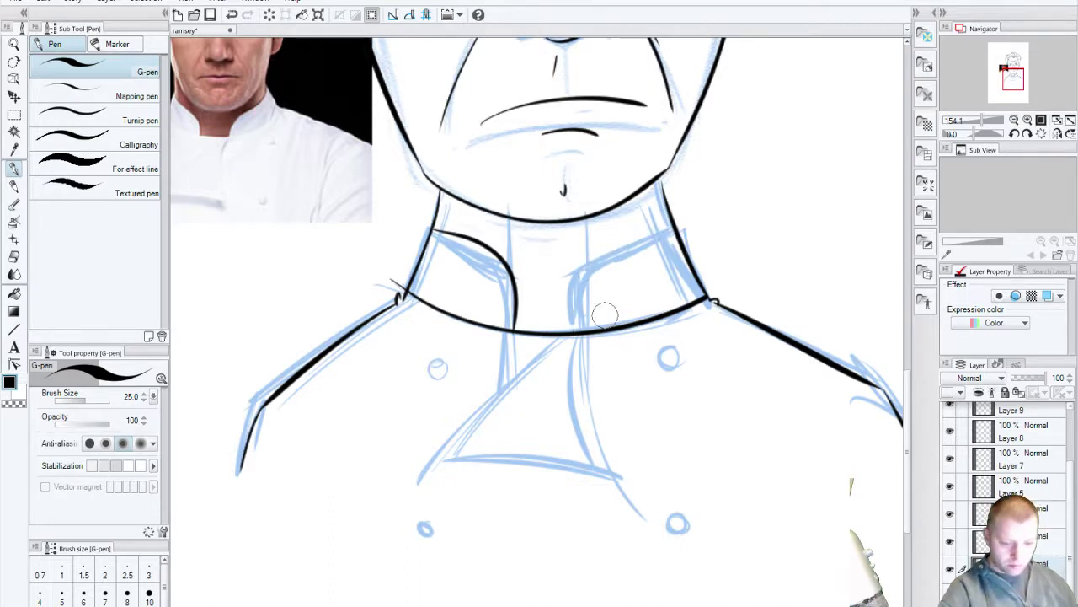
pyautogui.moveTo(576, 324)
pyautogui.mouseDown()
pyautogui.moveTo(578, 277)
pyautogui.moveTo(662, 226)
pyautogui.mouseUp()
pyautogui.hotkey('ctrl', 'z')
pyautogui.moveTo(575, 324); pyautogui.dragTo(661, 225)
pyautogui.hotkey('ctrl', 'z')
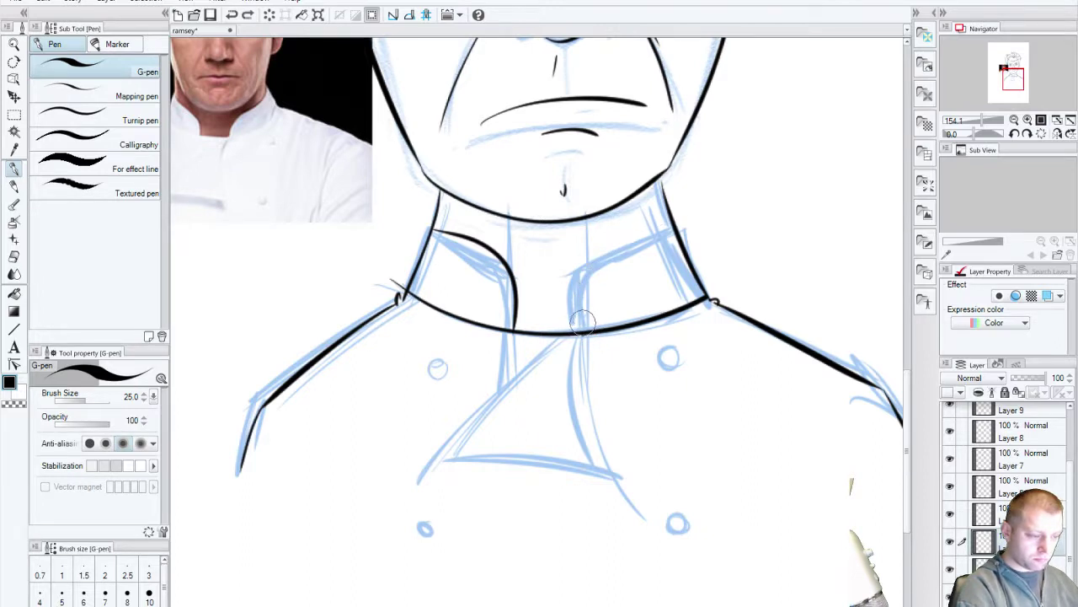
pyautogui.moveTo(577, 325); pyautogui.dragTo(674, 229)
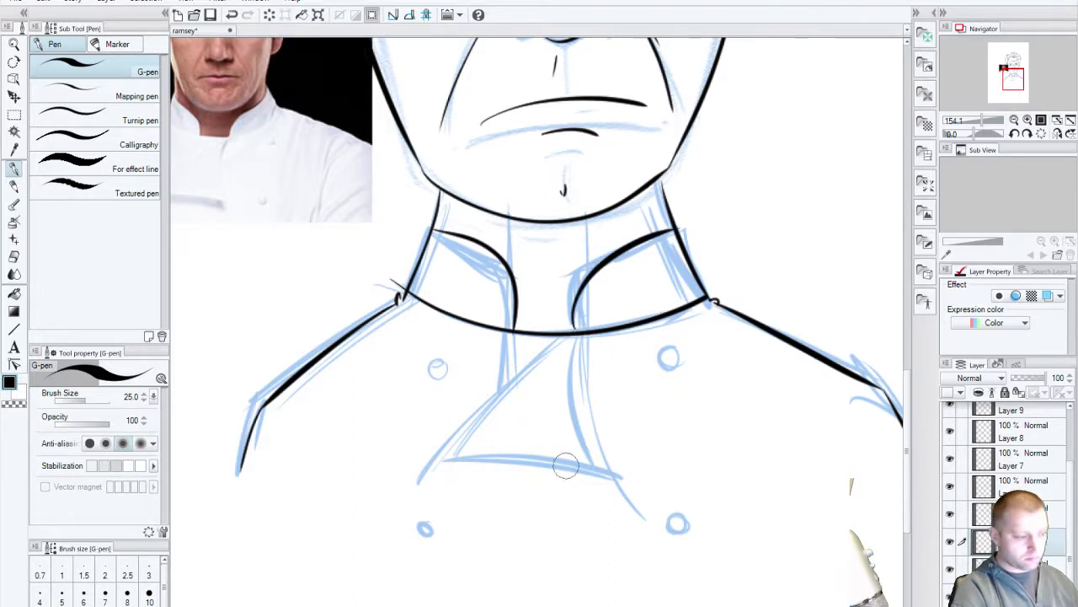
pyautogui.moveTo(566, 468)
pyautogui.mouseDown()
pyautogui.moveTo(563, 444)
pyautogui.moveTo(497, 354)
pyautogui.mouseUp()
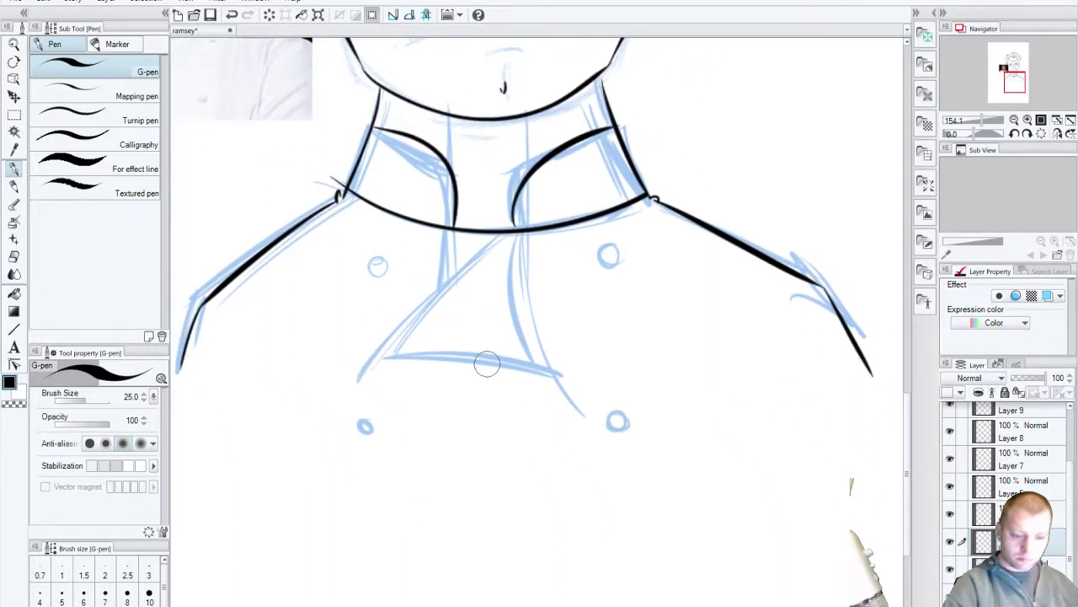
# Step: Toggle the collar ink layers to check them, then target the upper ink layer
pyautogui.click(951, 550)
pyautogui.click(951, 546)
pyautogui.click(951, 572)
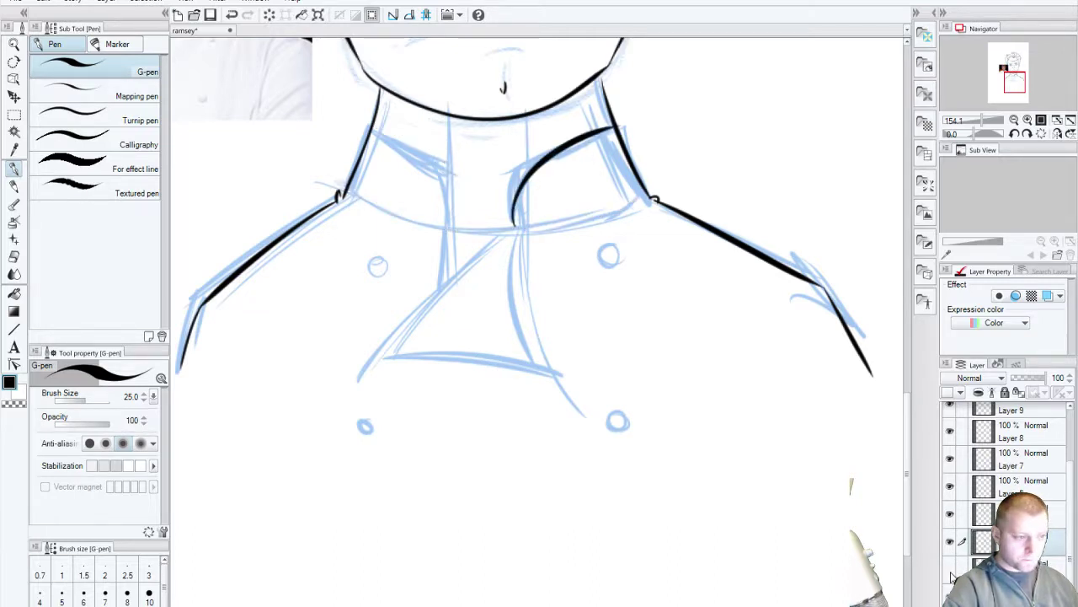
pyautogui.click(951, 573)
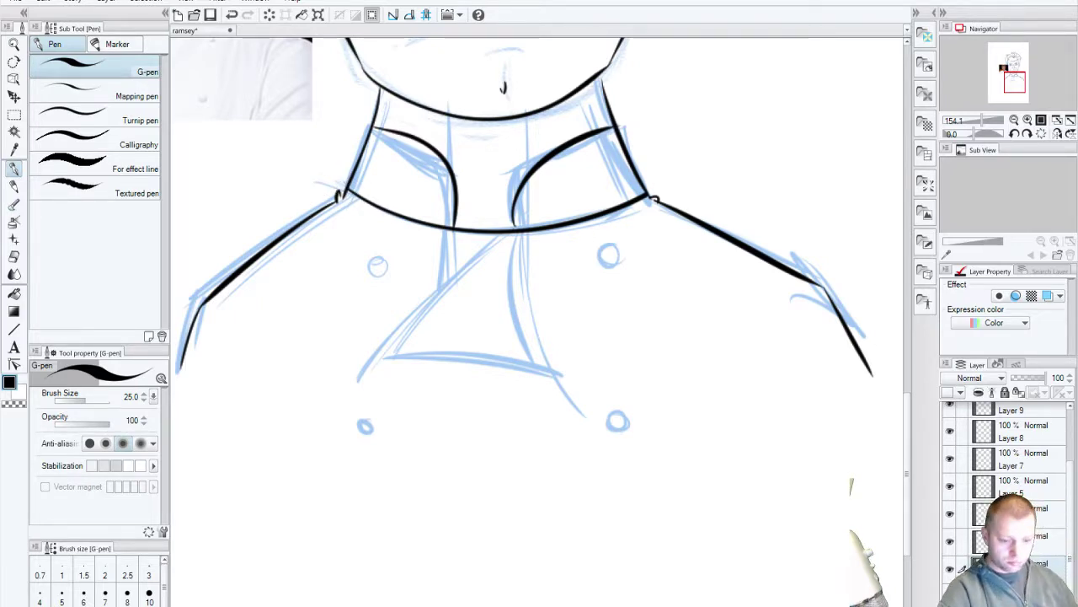
pyautogui.click(951, 548)
pyautogui.click(951, 546)
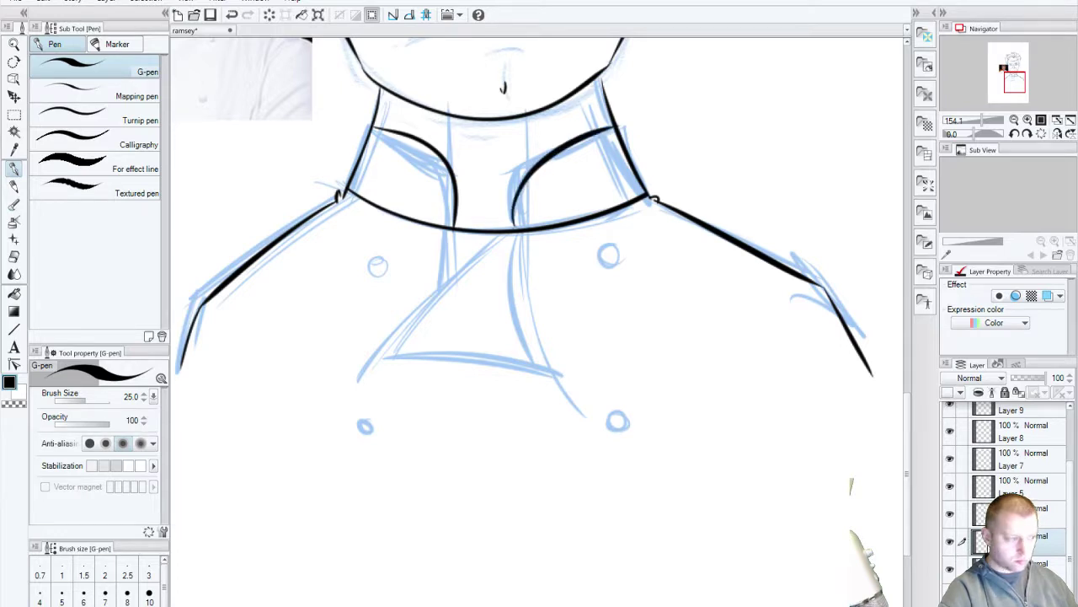
pyautogui.click(954, 518)
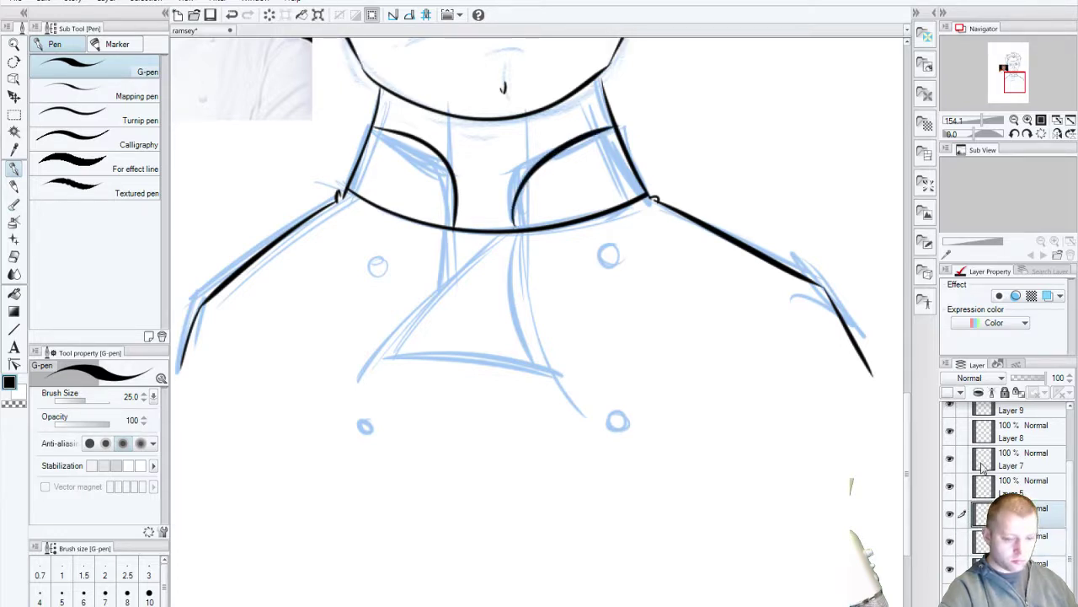
# Step: Ink the neckerchief triangle: left side, bottom curve and right side
pyautogui.moveTo(358, 375)
pyautogui.mouseDown()
pyautogui.moveTo(453, 272)
pyautogui.moveTo(518, 240)
pyautogui.mouseUp()
pyautogui.hotkey('ctrl', 'z')
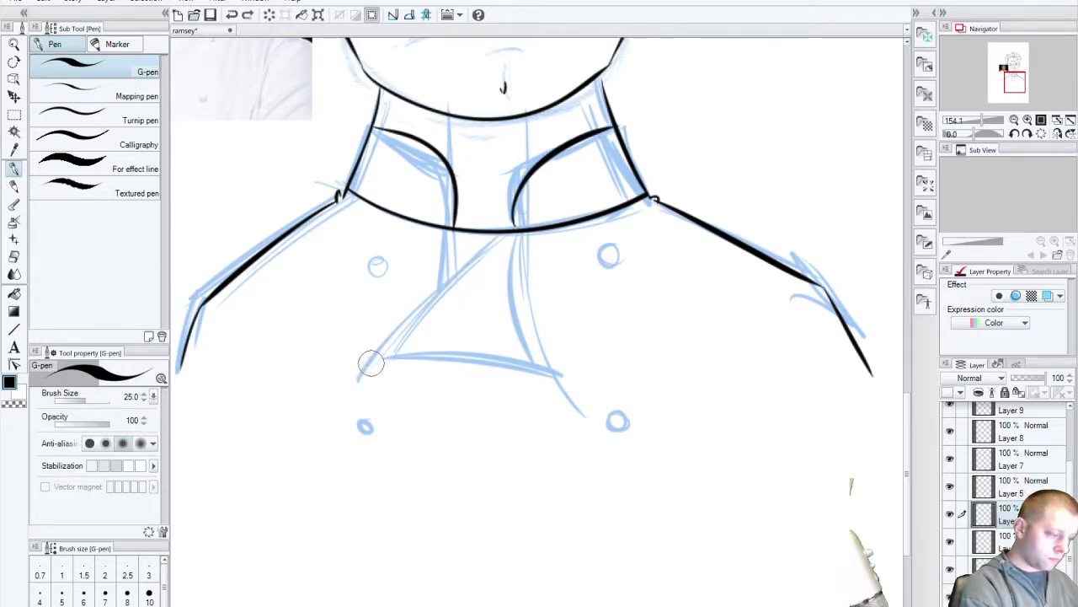
pyautogui.moveTo(360, 378); pyautogui.dragTo(518, 232)
pyautogui.moveTo(360, 378)
pyautogui.mouseDown()
pyautogui.moveTo(438, 355)
pyautogui.moveTo(561, 377)
pyautogui.mouseUp()
pyautogui.moveTo(523, 238); pyautogui.dragTo(566, 394)
pyautogui.hotkey('ctrl', 'z')
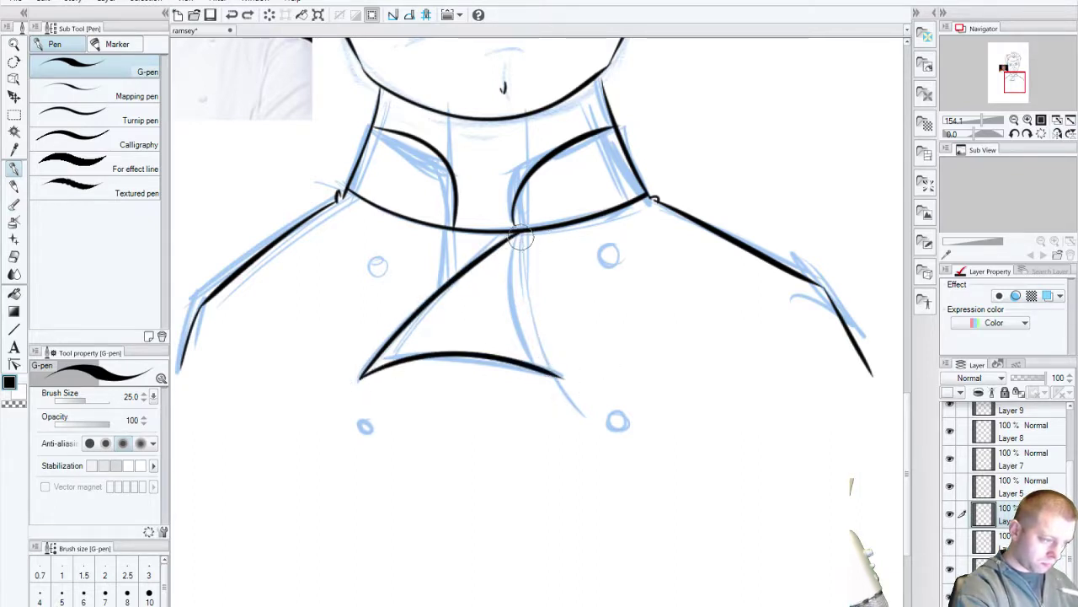
pyautogui.moveTo(521, 239); pyautogui.dragTo(563, 381)
pyautogui.hotkey('ctrl', 'z')
pyautogui.moveTo(516, 233)
pyautogui.mouseDown()
pyautogui.moveTo(533, 332)
pyautogui.moveTo(559, 377)
pyautogui.mouseUp()
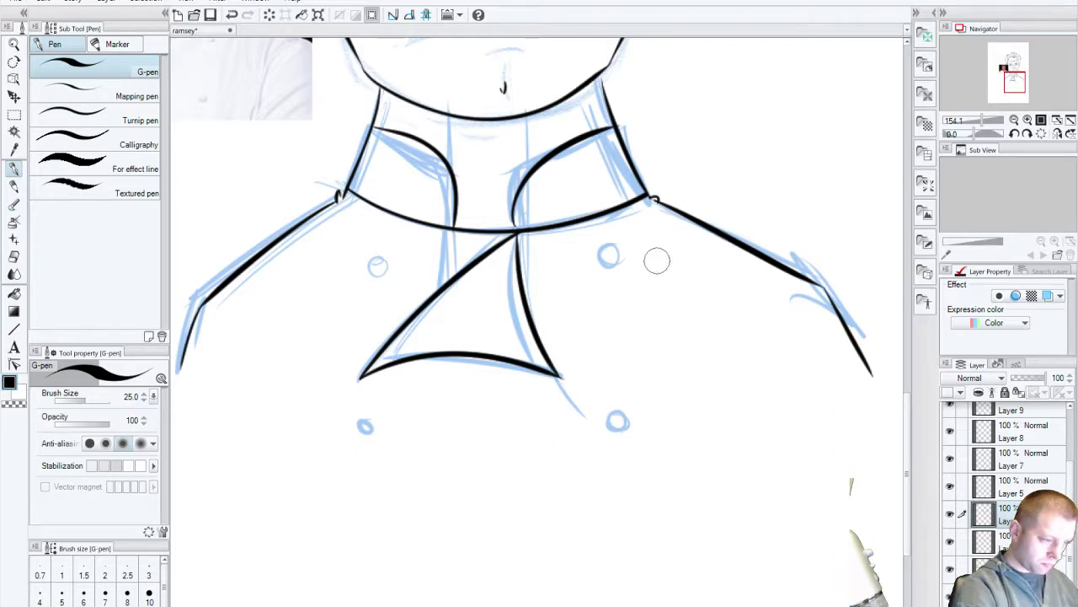
# Step: Ink the four jacket buttons, upper and lower on both sides
pyautogui.moveTo(614, 241); pyautogui.dragTo(612, 265)
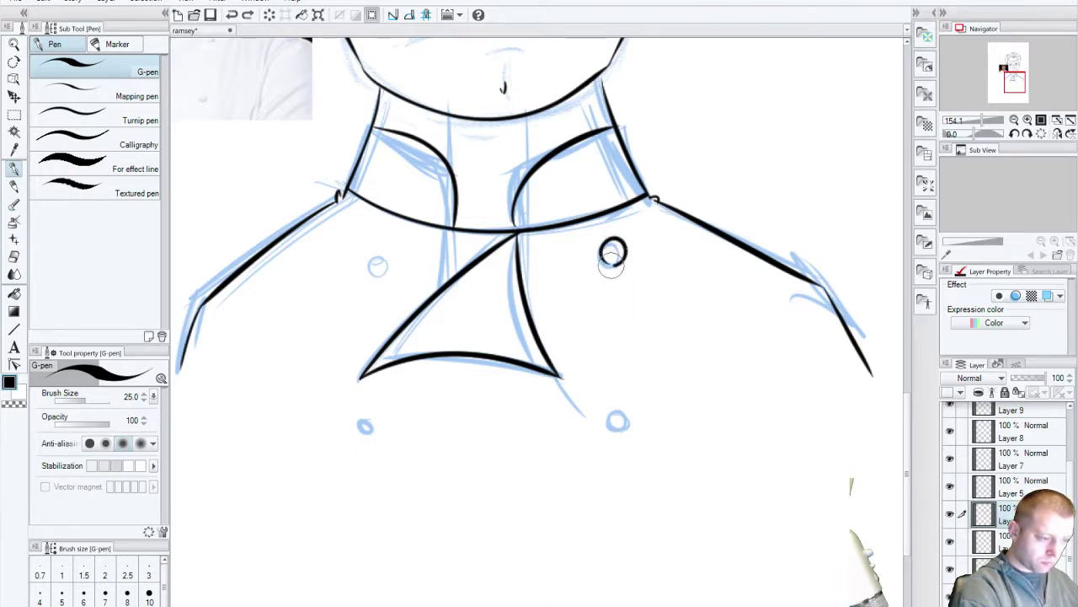
pyautogui.moveTo(373, 251); pyautogui.dragTo(371, 274)
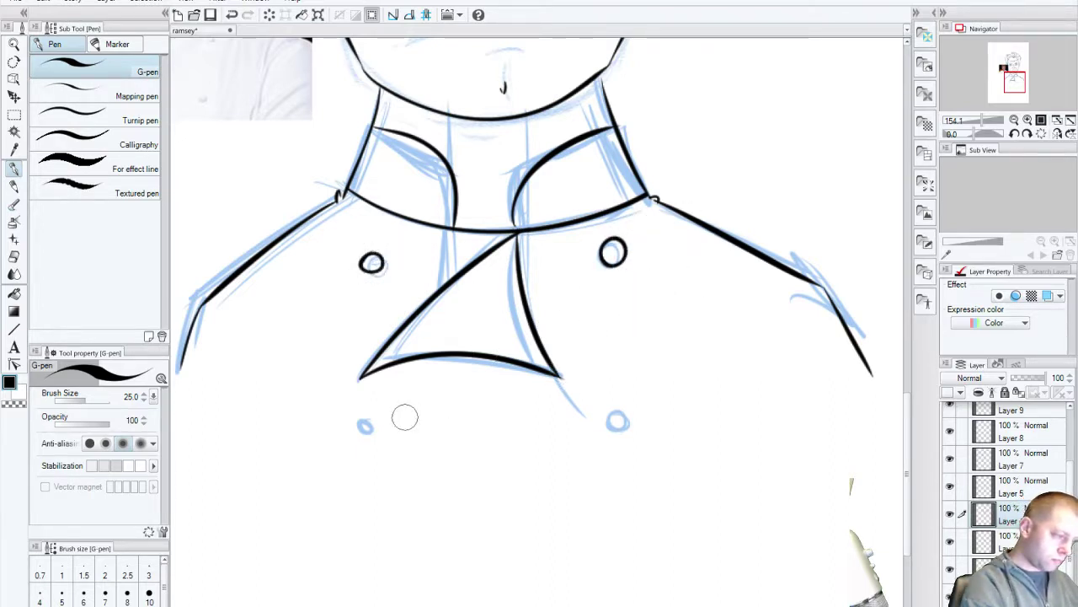
pyautogui.moveTo(365, 414)
pyautogui.mouseDown()
pyautogui.moveTo(364, 437)
pyautogui.moveTo(355, 427)
pyautogui.mouseUp()
pyautogui.hotkey('ctrl', 'z')
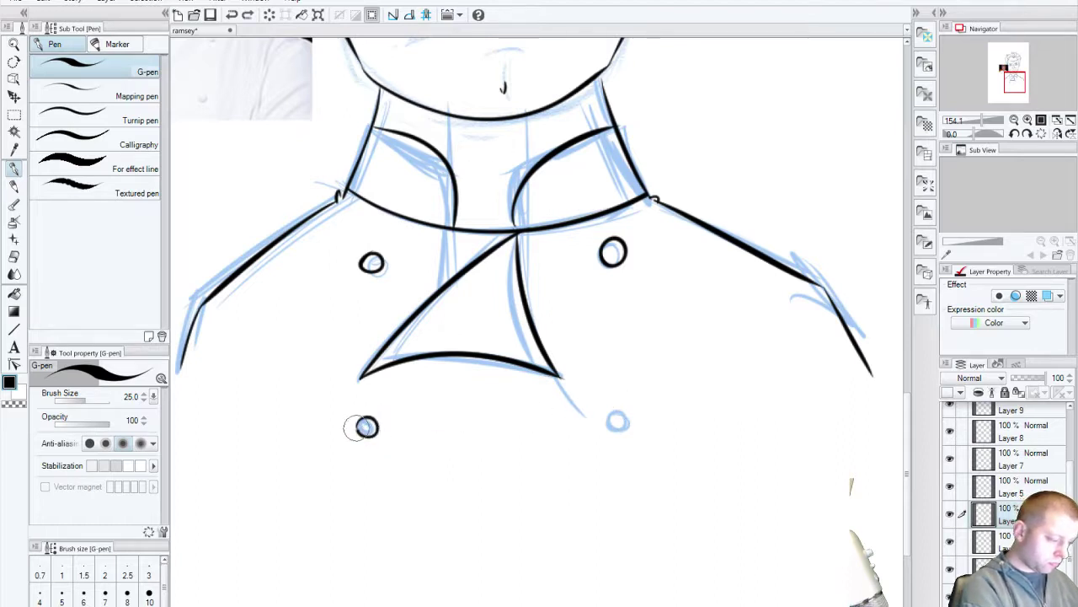
pyautogui.moveTo(619, 411); pyautogui.dragTo(617, 434)
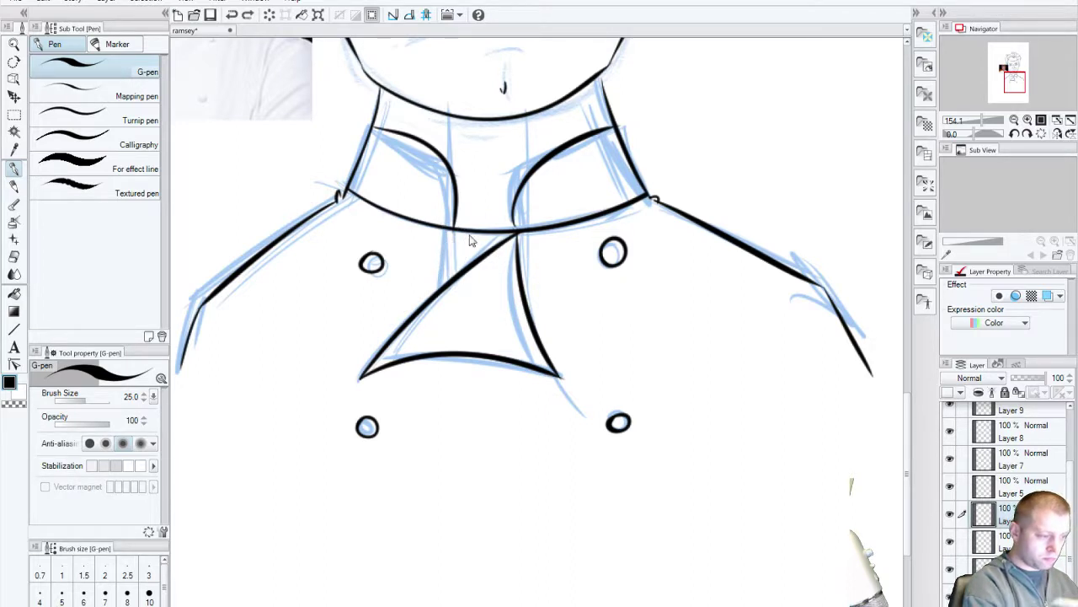
# Step: Ink the left neck line down to the neckerchief, comparing with the ink layer toggled
pyautogui.moveTo(455, 220); pyautogui.dragTo(448, 278)
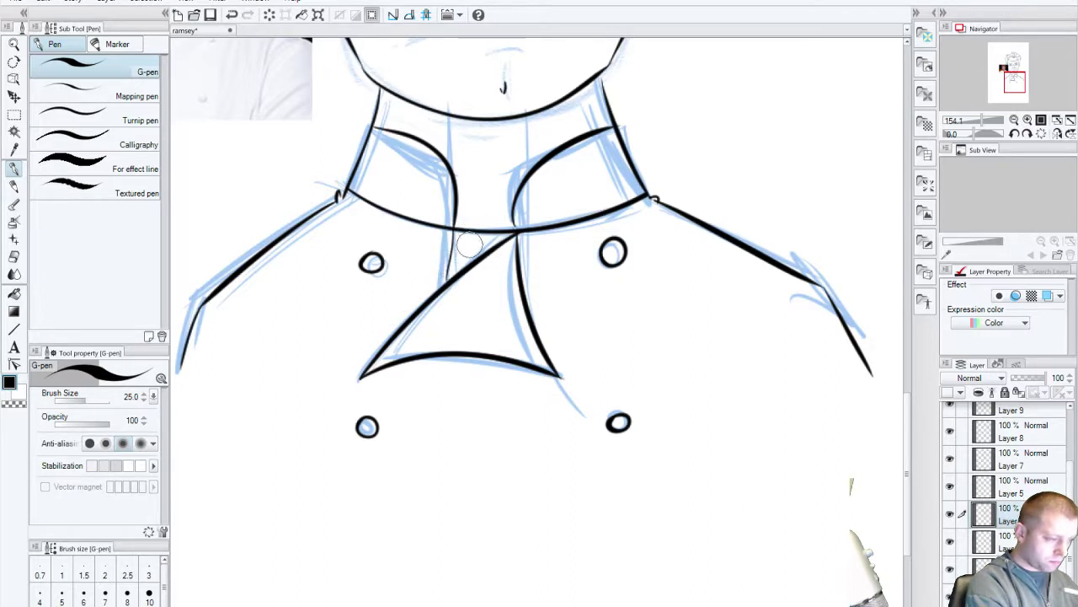
pyautogui.click(952, 513)
pyautogui.click(951, 513)
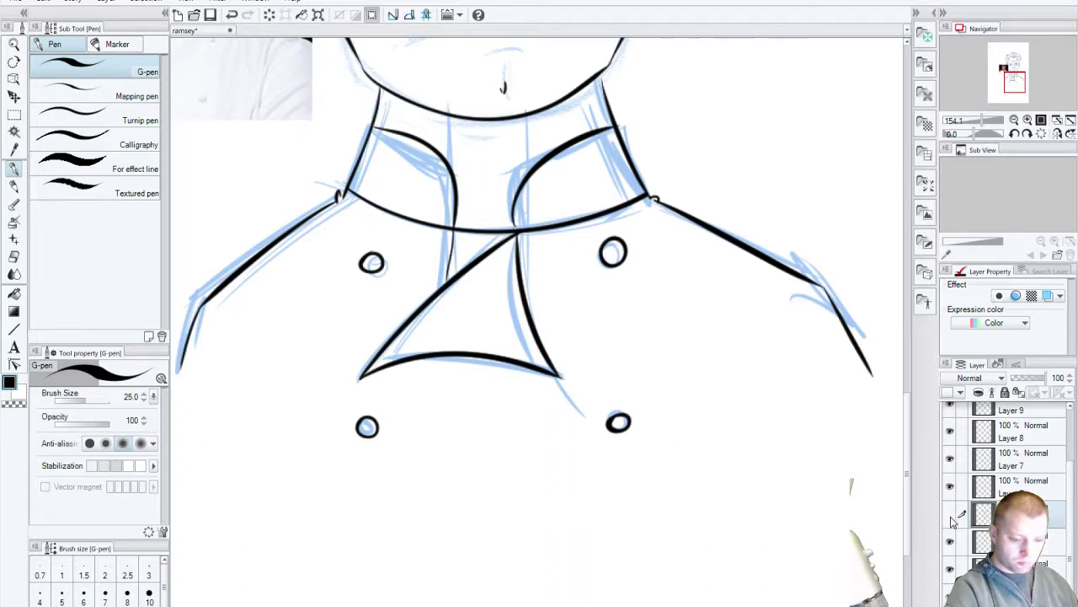
pyautogui.click(951, 516)
pyautogui.click(951, 516)
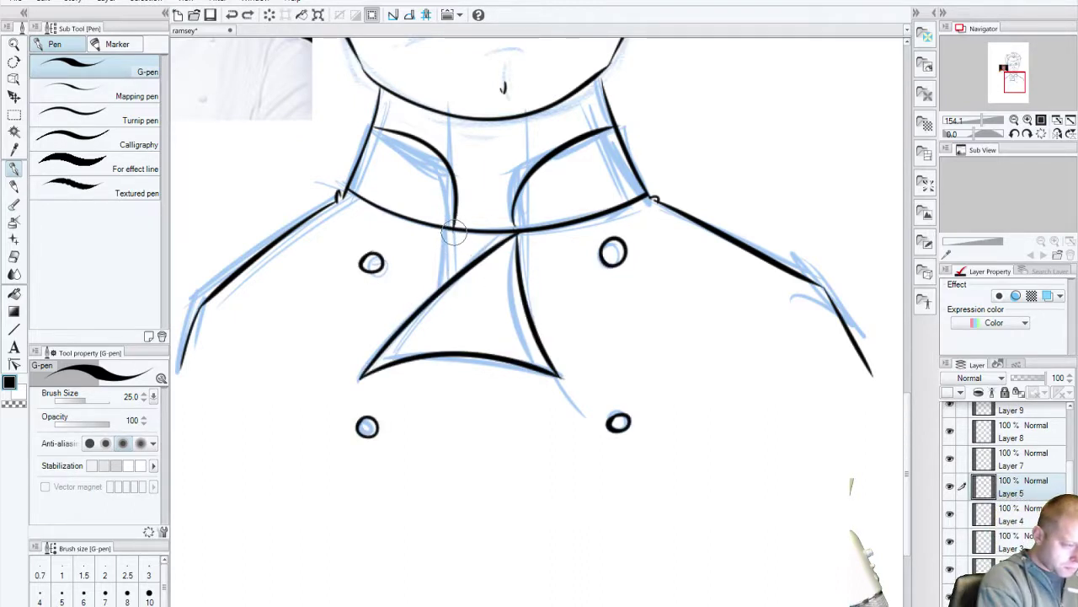
pyautogui.moveTo(457, 218); pyautogui.dragTo(441, 287)
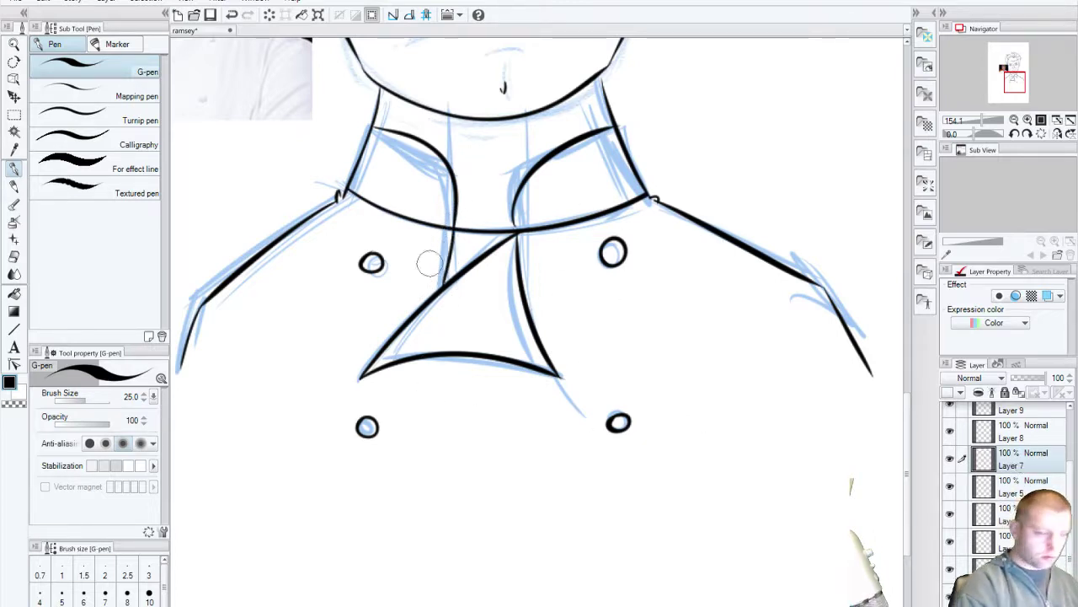
# Step: Try a line across the collar and undo it
pyautogui.moveTo(337, 192)
pyautogui.mouseDown()
pyautogui.moveTo(507, 237)
pyautogui.moveTo(688, 197)
pyautogui.mouseUp()
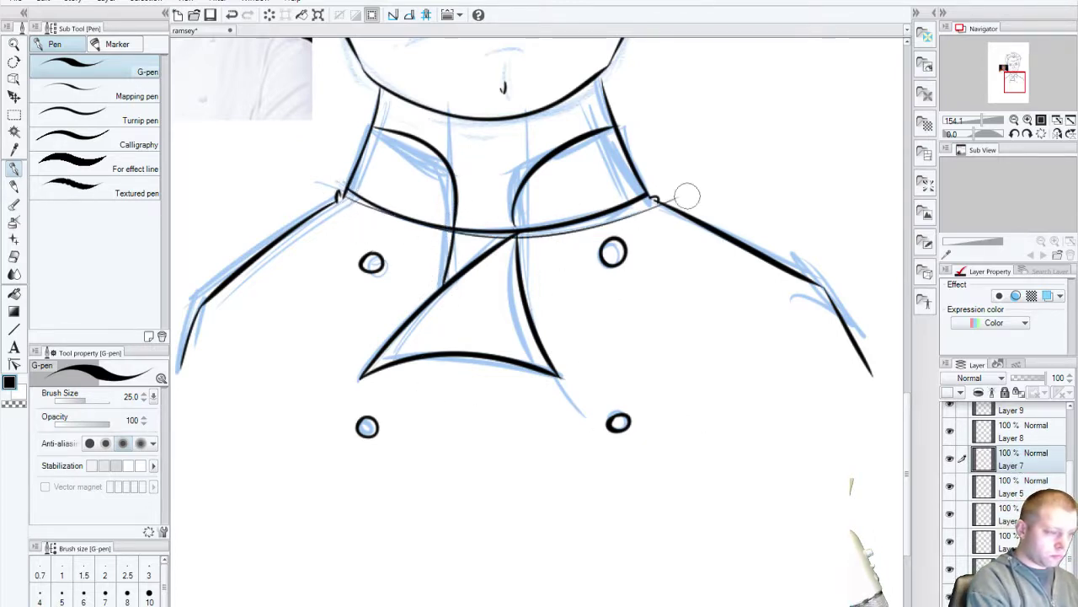
pyautogui.hotkey('ctrl', 'z')
pyautogui.moveTo(333, 183)
pyautogui.mouseDown()
pyautogui.moveTo(466, 229)
pyautogui.moveTo(699, 199)
pyautogui.mouseUp()
pyautogui.hotkey('ctrl', 'z')
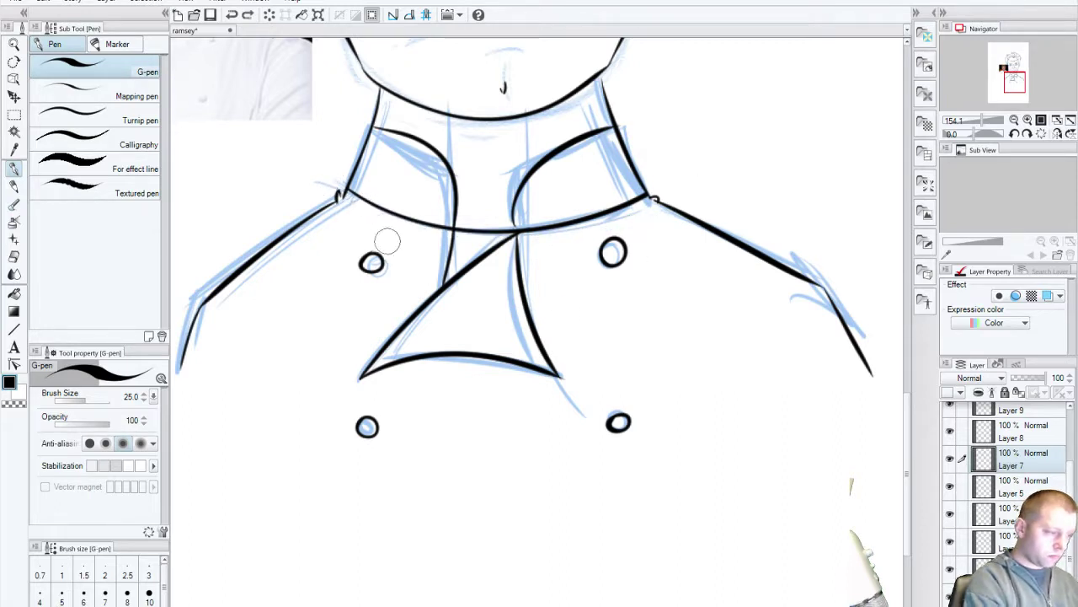
# Step: Add a second collar line just below the first and undo a stray shoulder stroke
pyautogui.moveTo(339, 194); pyautogui.dragTo(686, 198)
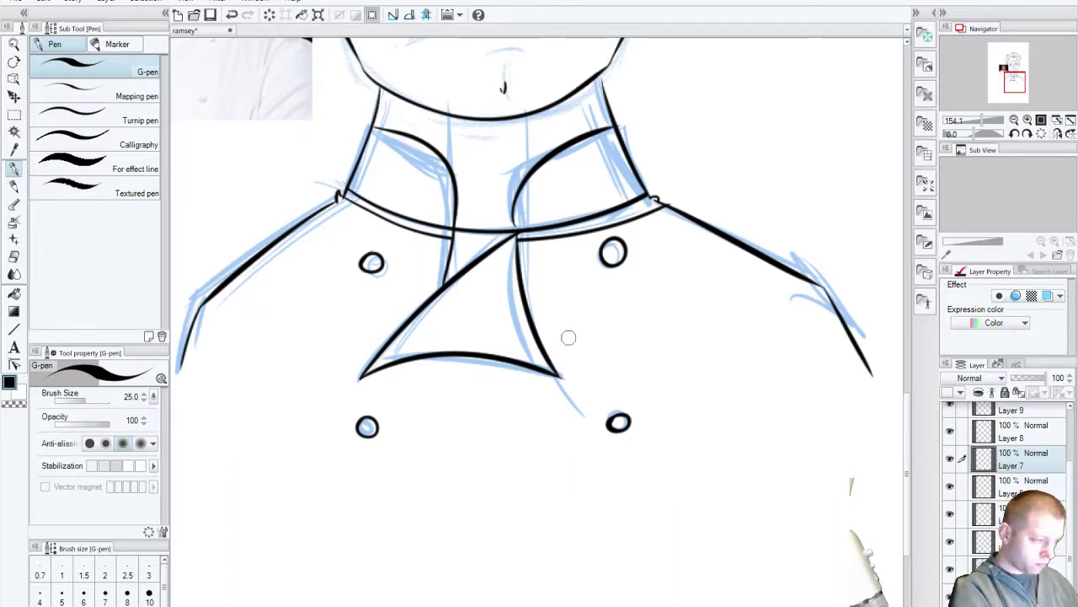
pyautogui.moveTo(542, 378); pyautogui.dragTo(516, 542)
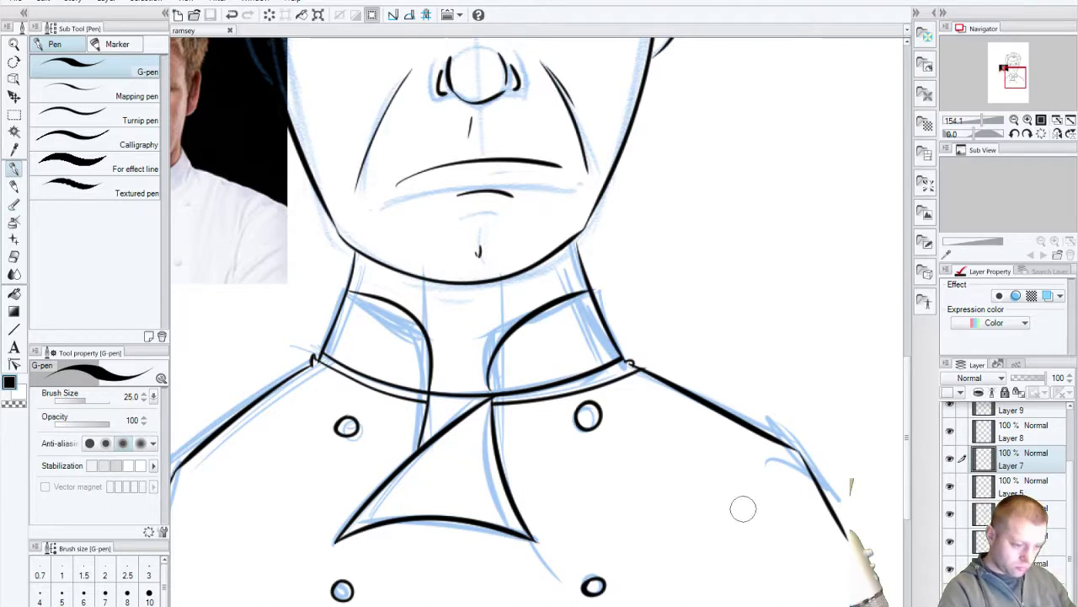
pyautogui.moveTo(765, 464); pyautogui.dragTo(743, 577)
pyautogui.hotkey('ctrl', 'z')
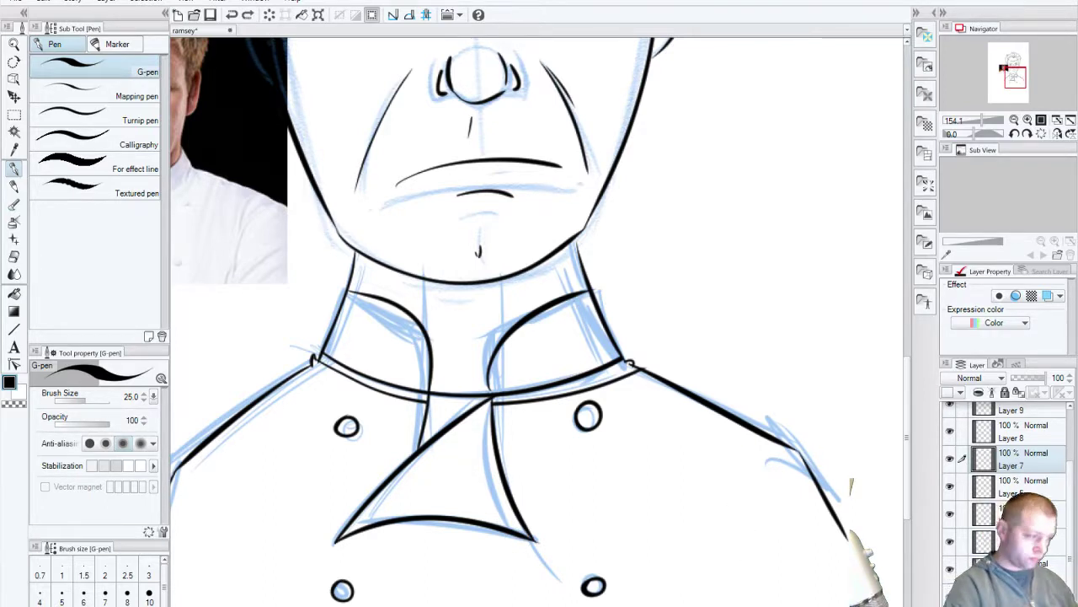
# Step: Pan the canvas up to show the inked face, eyes and hair
pyautogui.moveTo(423, 360)
pyautogui.mouseDown()
pyautogui.moveTo(441, 464)
pyautogui.moveTo(505, 582)
pyautogui.moveTo(581, 586)
pyautogui.moveTo(569, 561)
pyautogui.moveTo(604, 519)
pyautogui.mouseUp()
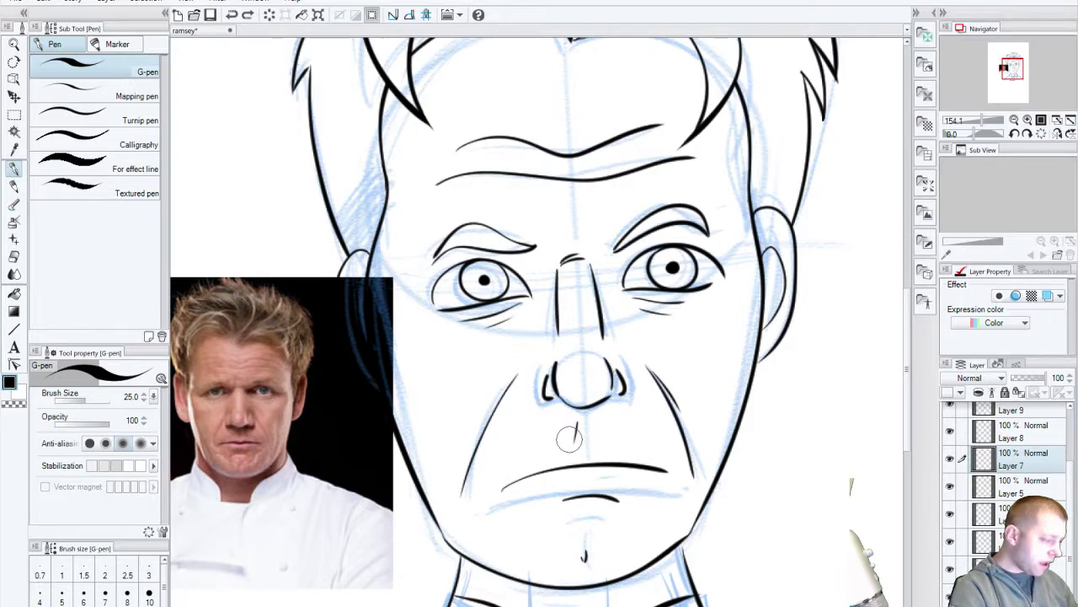
pyautogui.moveTo(651, 435); pyautogui.dragTo(714, 371)
pyautogui.moveTo(666, 463)
pyautogui.mouseDown()
pyautogui.moveTo(642, 442)
pyautogui.moveTo(630, 496)
pyautogui.mouseUp()
pyautogui.moveTo(624, 235); pyautogui.dragTo(684, 428)
pyautogui.moveTo(712, 468); pyautogui.dragTo(536, 415)
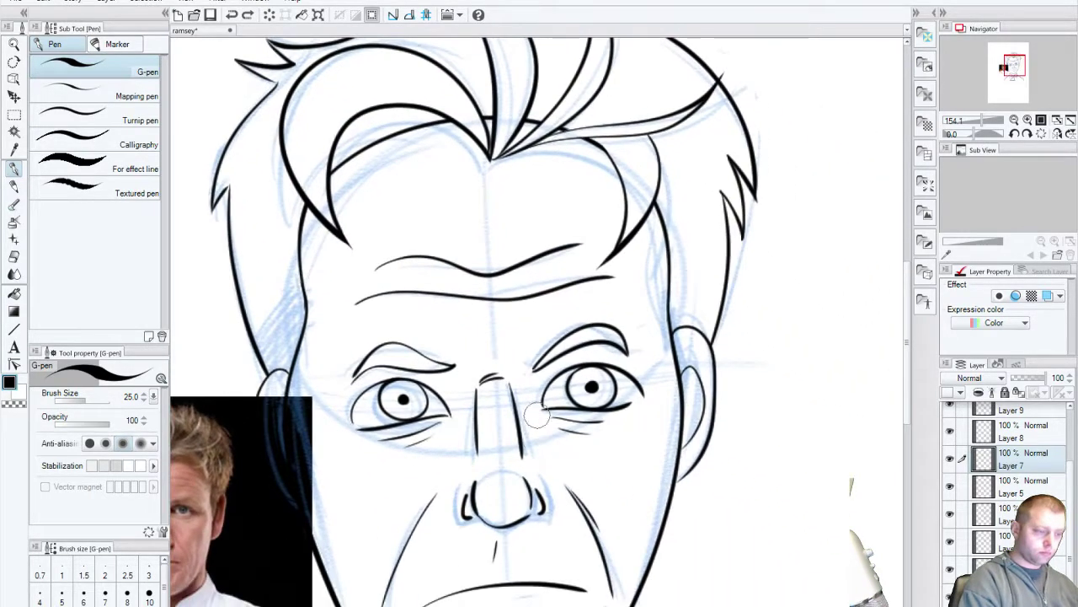
# Step: Zoom to 100%, hide the reference photo and blue sketch layers, and view the collar
pyautogui.click(16, 45)
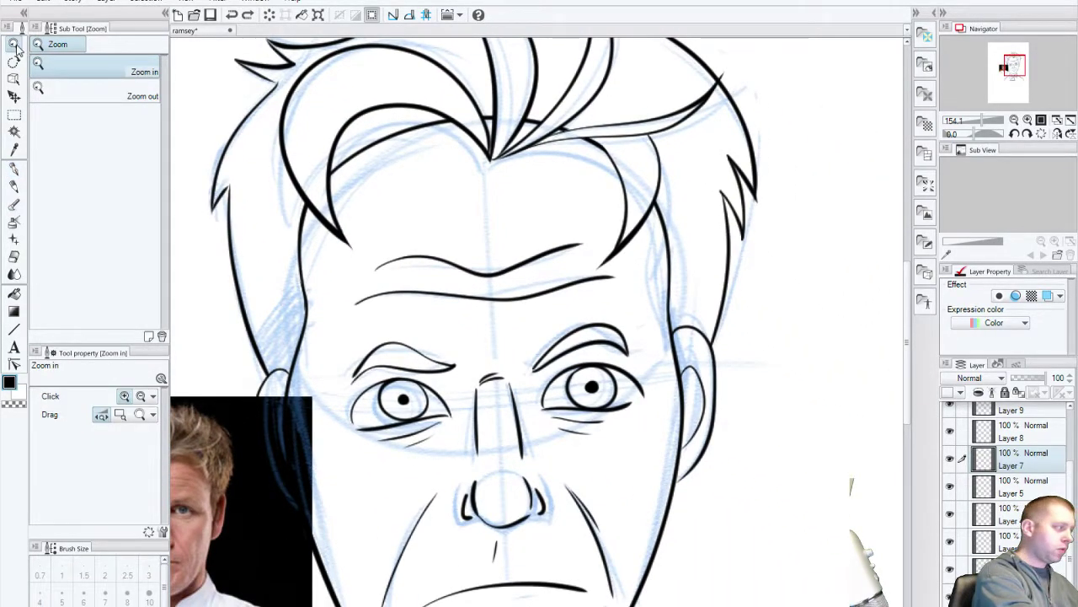
pyautogui.hotkey('ctrl', 'alt', '0')
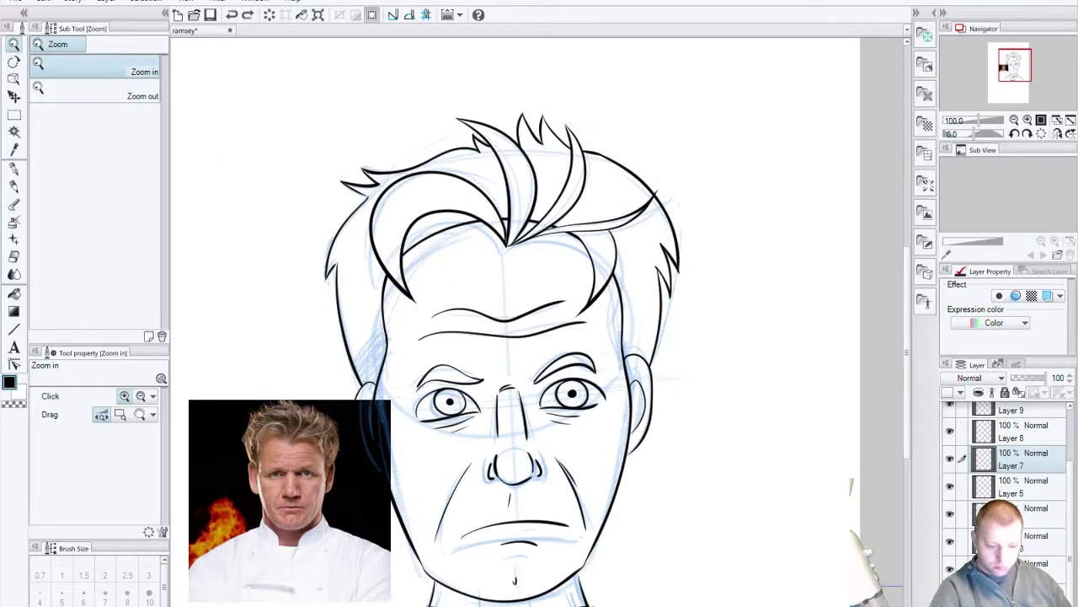
pyautogui.press('Delete')
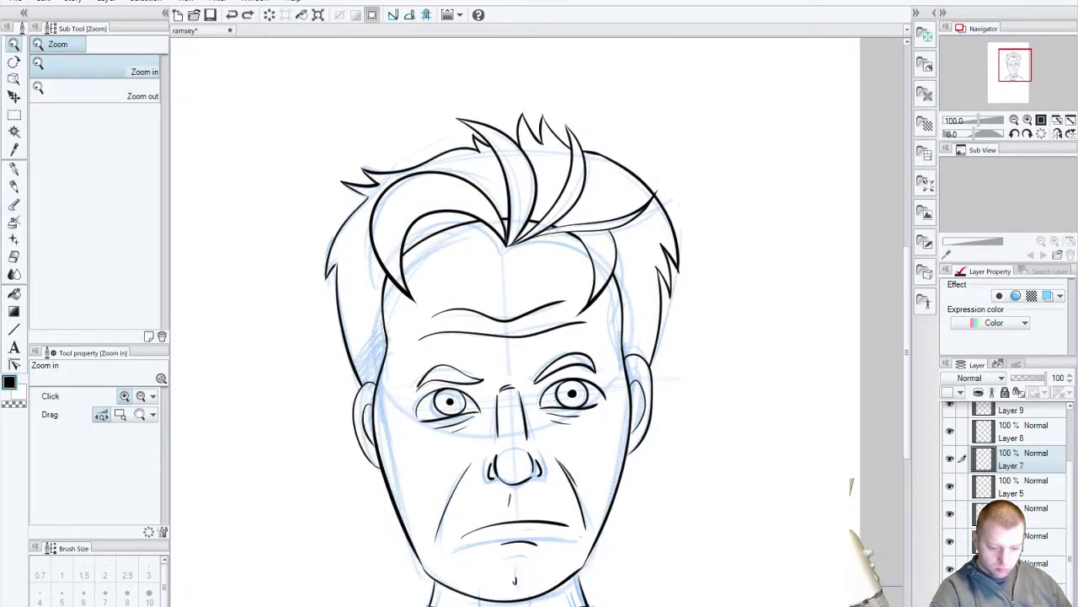
pyautogui.press('Delete')
pyautogui.moveTo(599, 543); pyautogui.dragTo(680, 438)
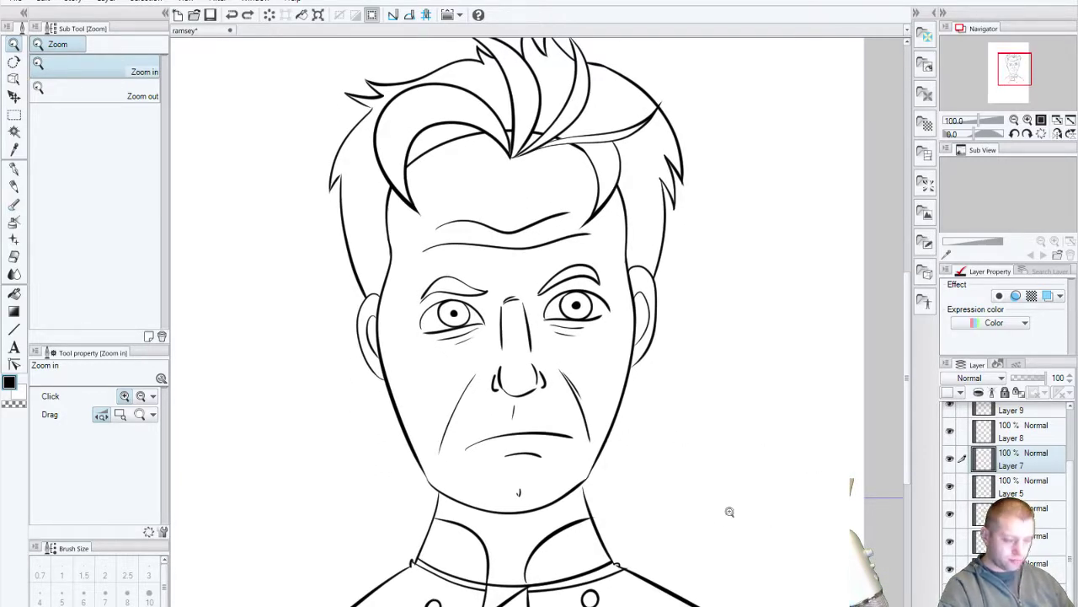
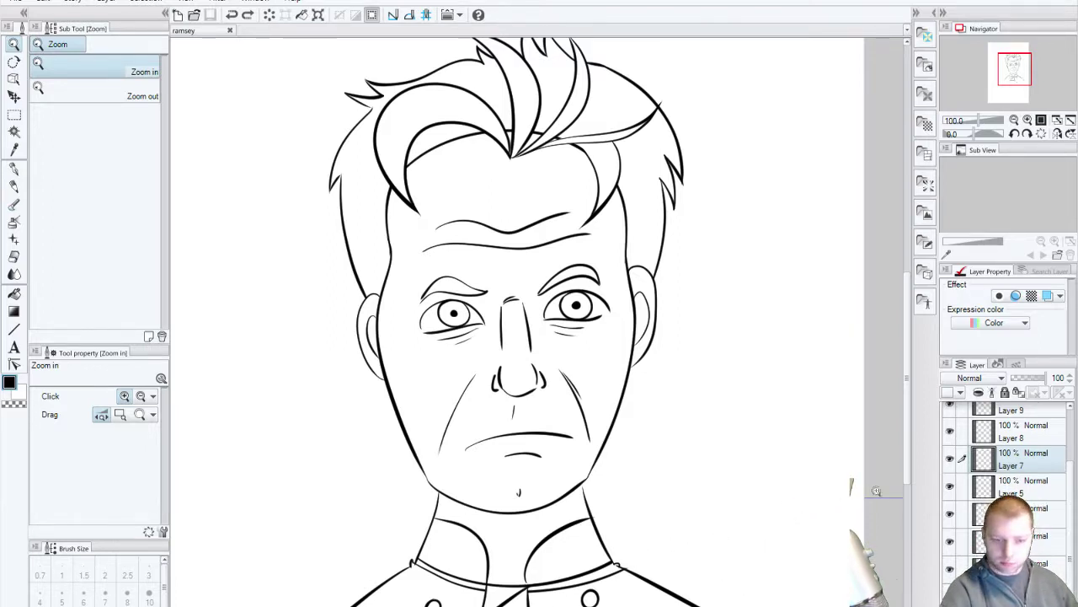
# Step: Make the top layer, Layer 2, active and add a new empty layer above it
pyautogui.click(1064, 439)
pyautogui.hotkey('alt', ']')
pyautogui.hotkey('alt', ']')
pyautogui.hotkey('alt', ']')
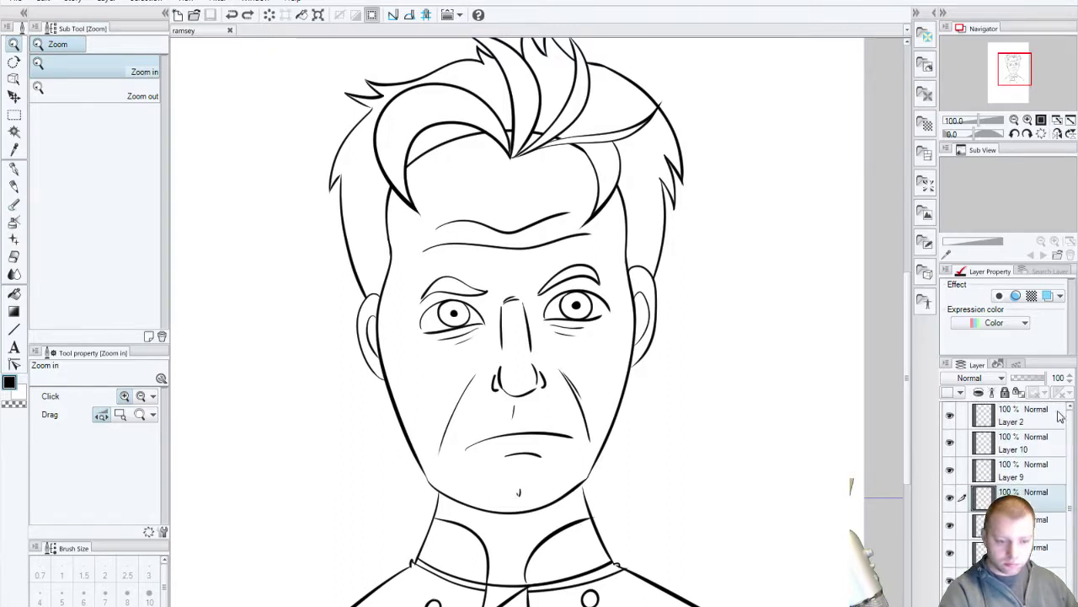
pyautogui.hotkey('ctrl', 'shift', 'n')
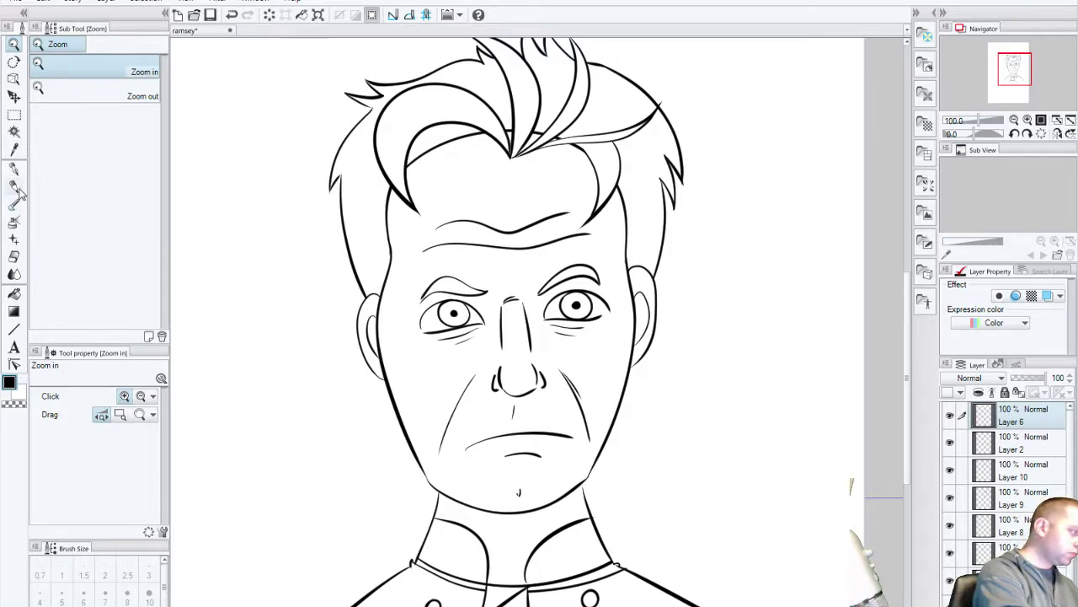
# Step: Try a freehand selection over part of the hair, then undo it
pyautogui.click(13, 114)
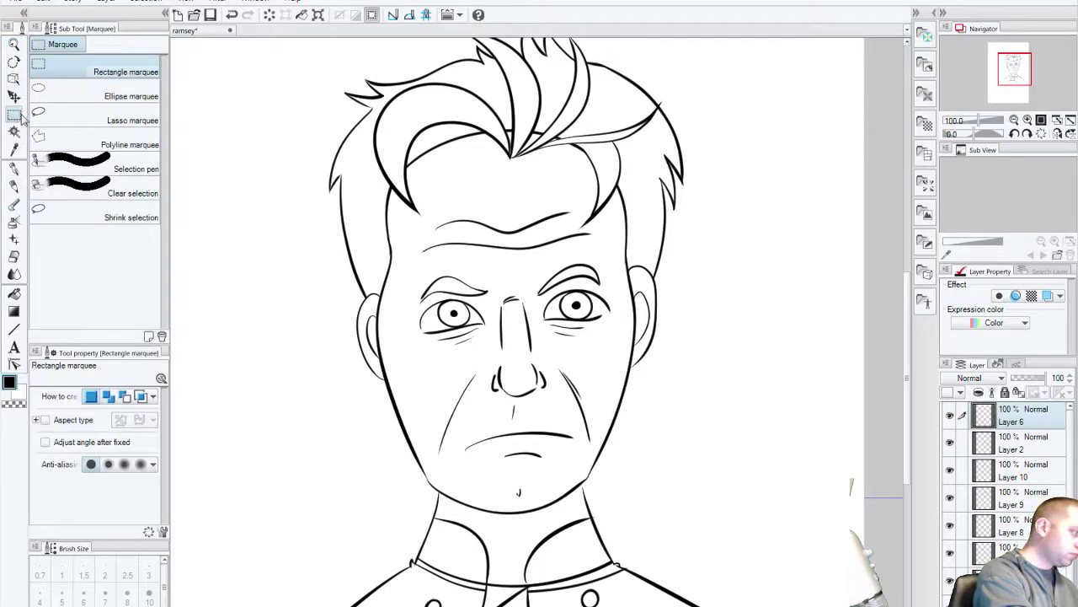
pyautogui.click(98, 173)
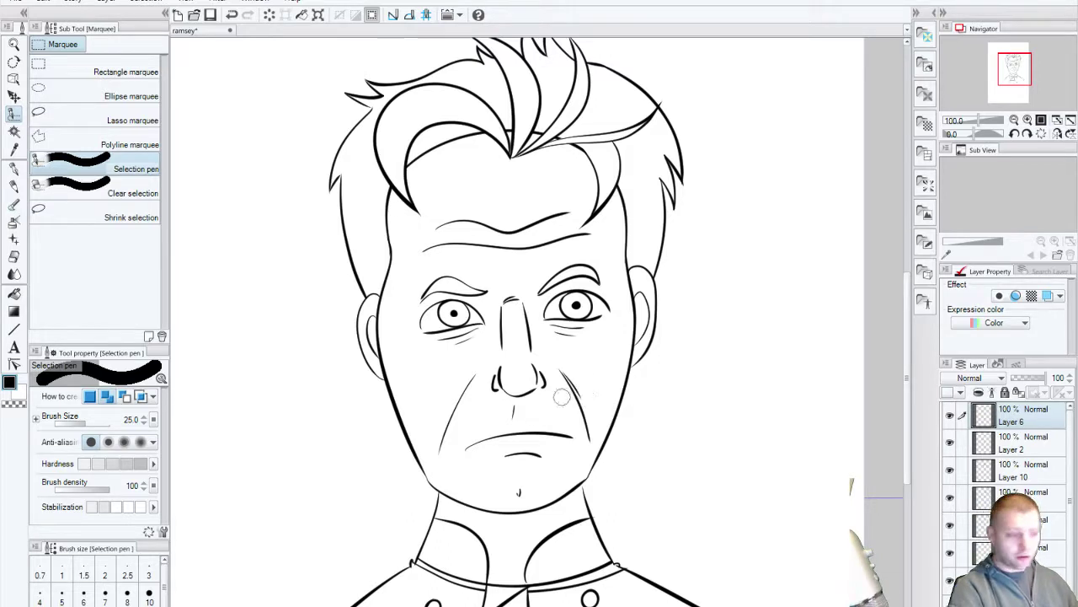
pyautogui.moveTo(561, 396); pyautogui.dragTo(604, 506)
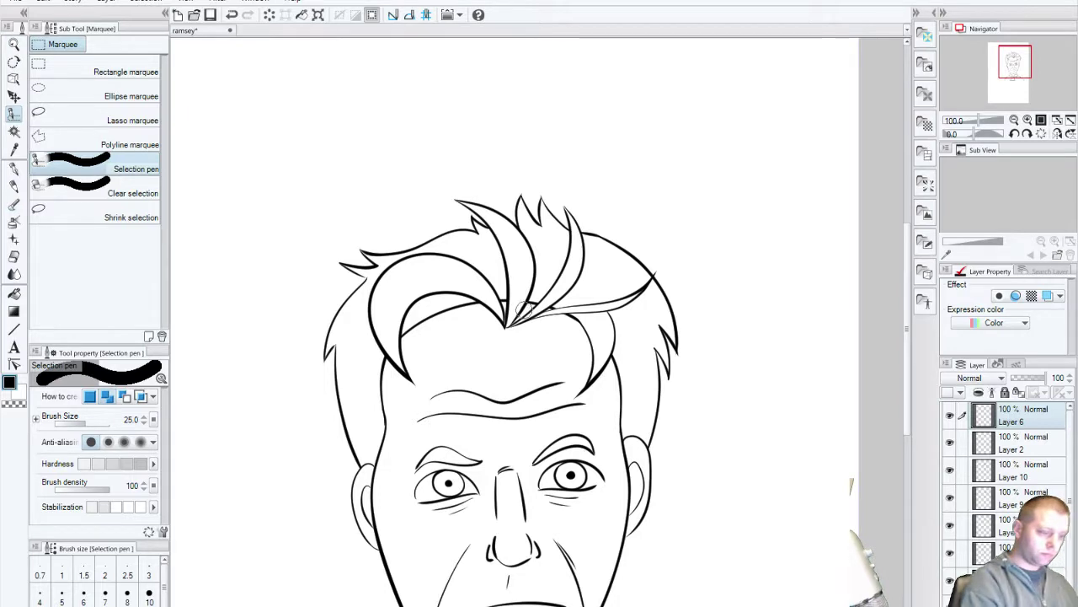
pyautogui.moveTo(407, 278); pyautogui.dragTo(426, 273)
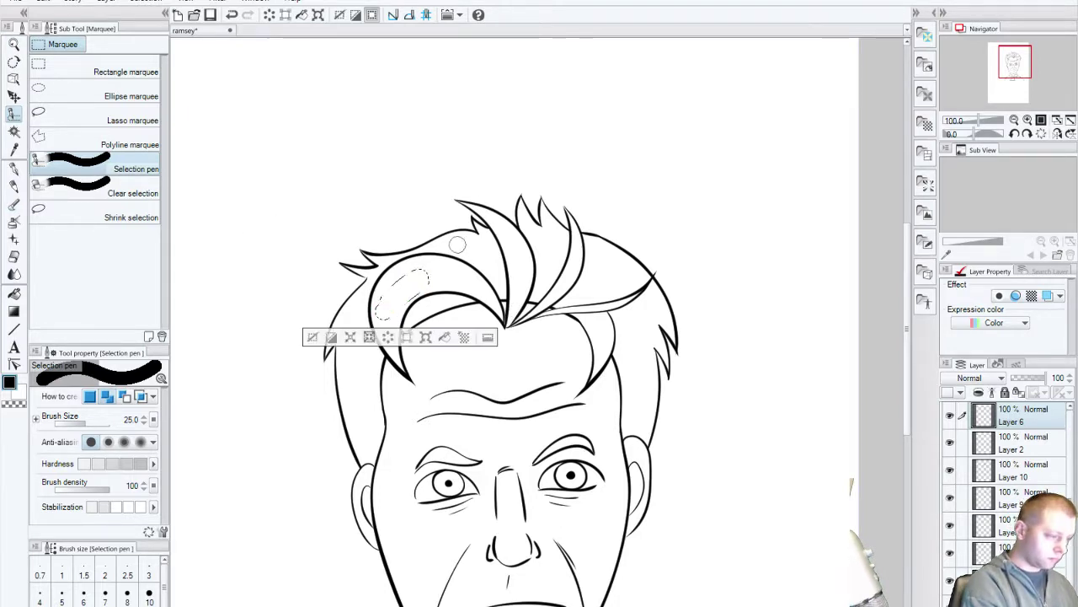
pyautogui.hotkey('ctrl', 'z')
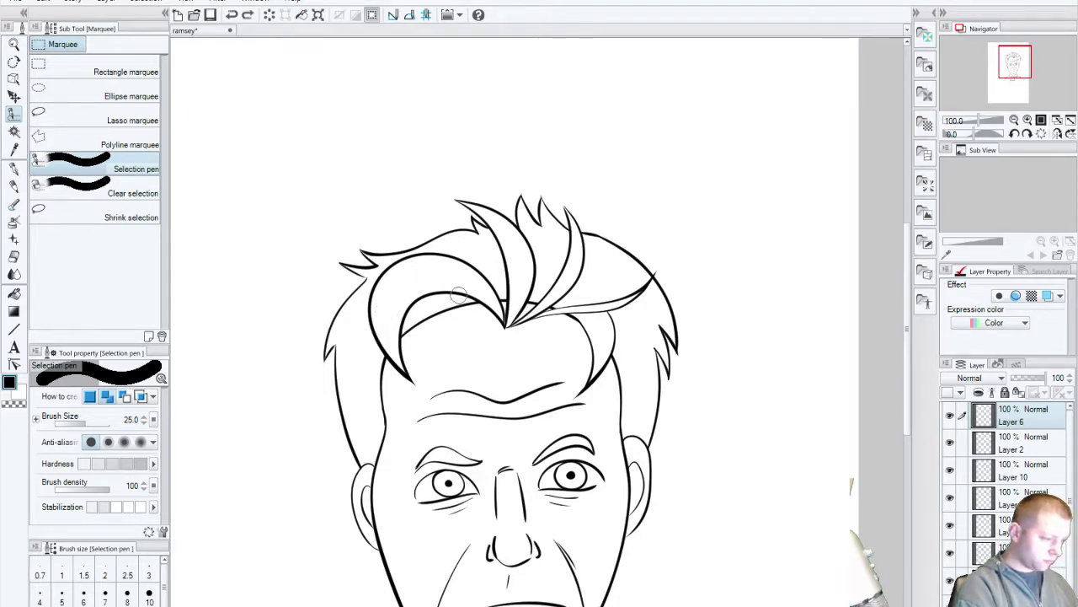
# Step: Zoom in closely on the chef's eyes
pyautogui.click(13, 45)
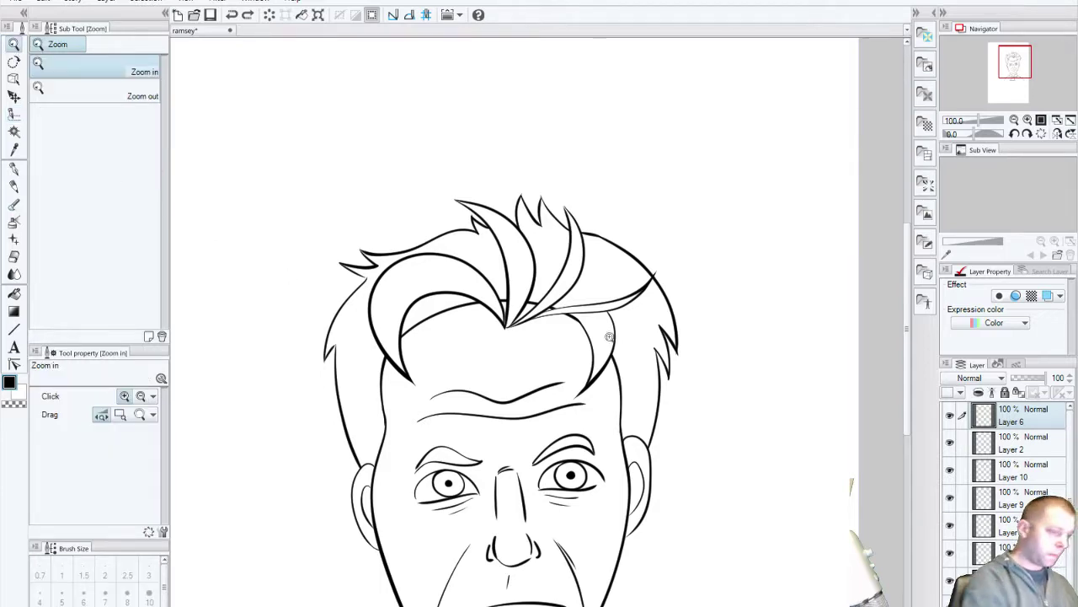
pyautogui.click(510, 493)
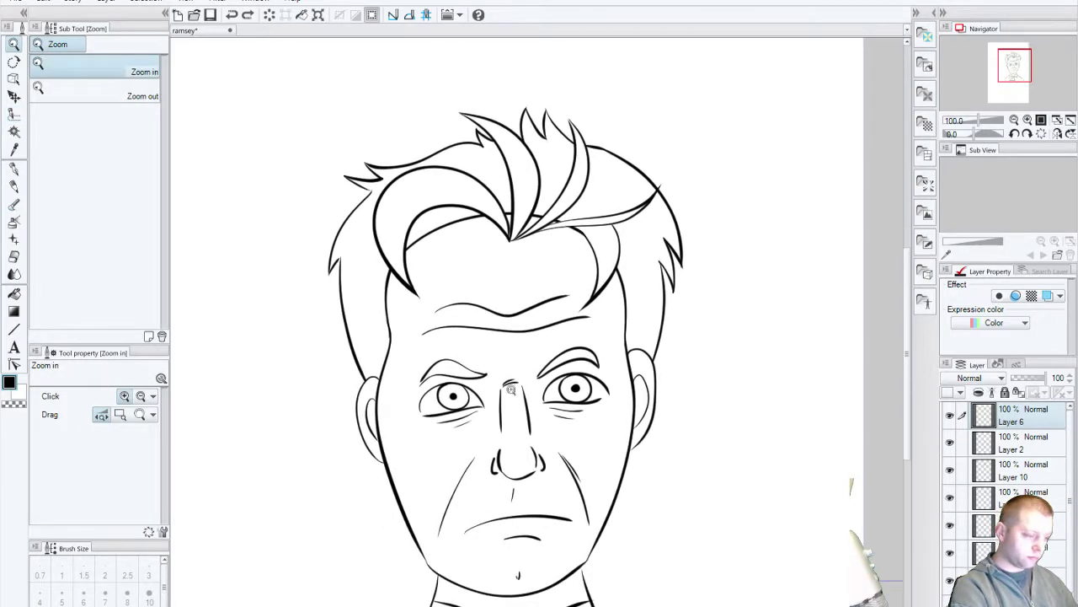
pyautogui.click(483, 433)
pyautogui.moveTo(483, 433); pyautogui.dragTo(549, 441)
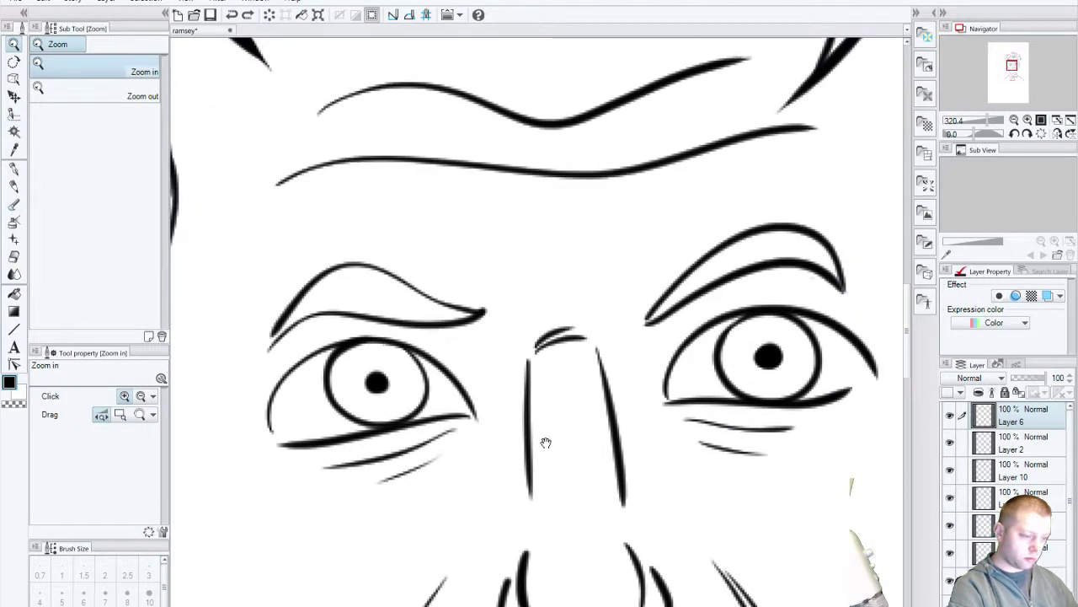
# Step: Paint a selection over both irises, shrinking the selection brush to 17 for the right eye
pyautogui.click(13, 114)
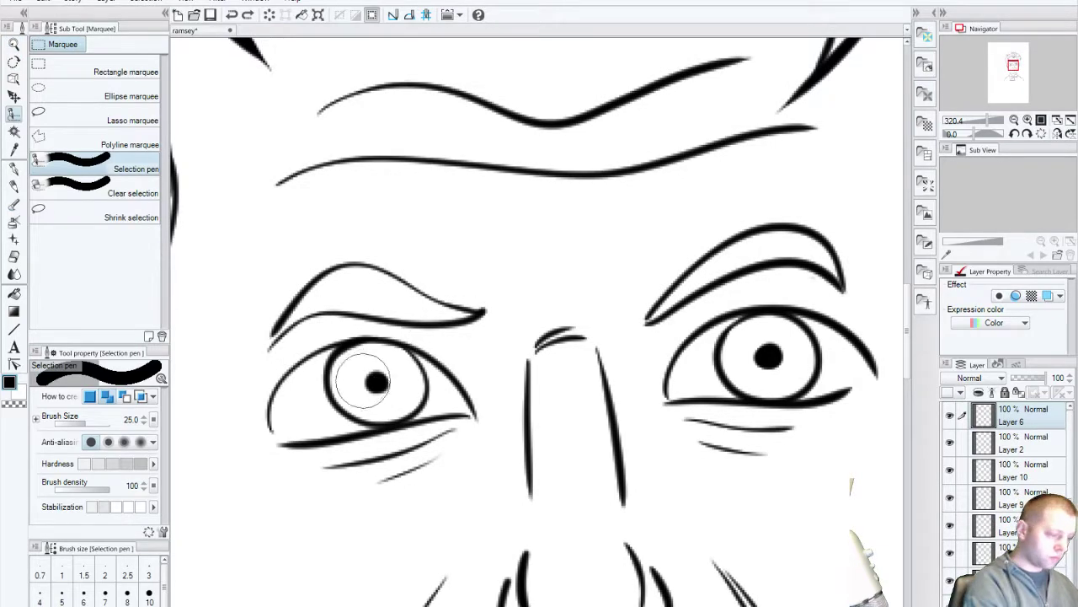
pyautogui.moveTo(373, 378)
pyautogui.mouseDown()
pyautogui.moveTo(379, 387)
pyautogui.moveTo(364, 392)
pyautogui.moveTo(374, 373)
pyautogui.moveTo(396, 388)
pyautogui.moveTo(397, 375)
pyautogui.mouseUp()
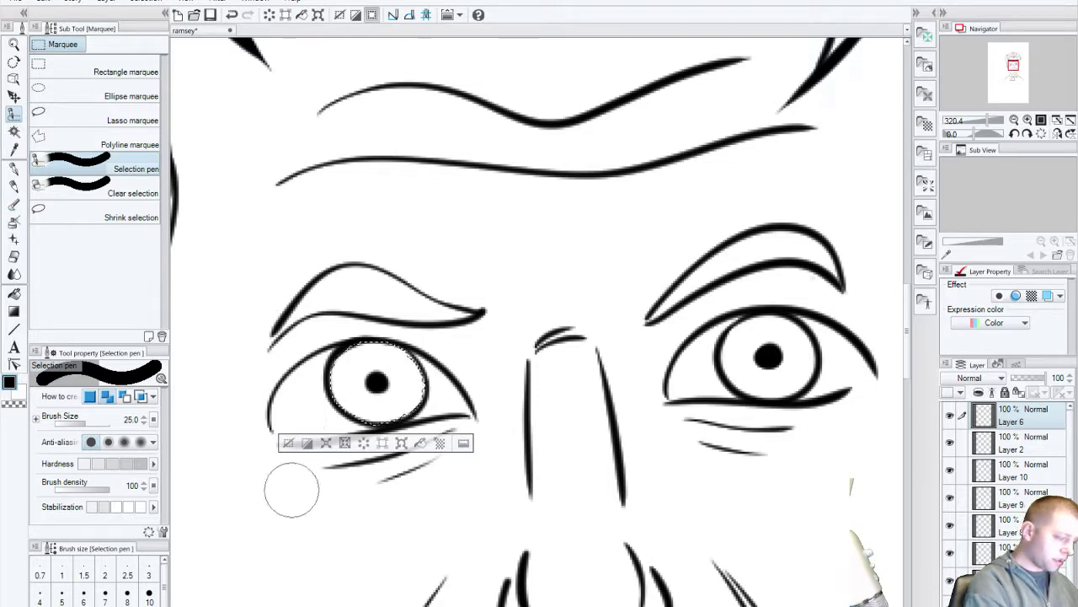
pyautogui.press('[')
pyautogui.press('[')
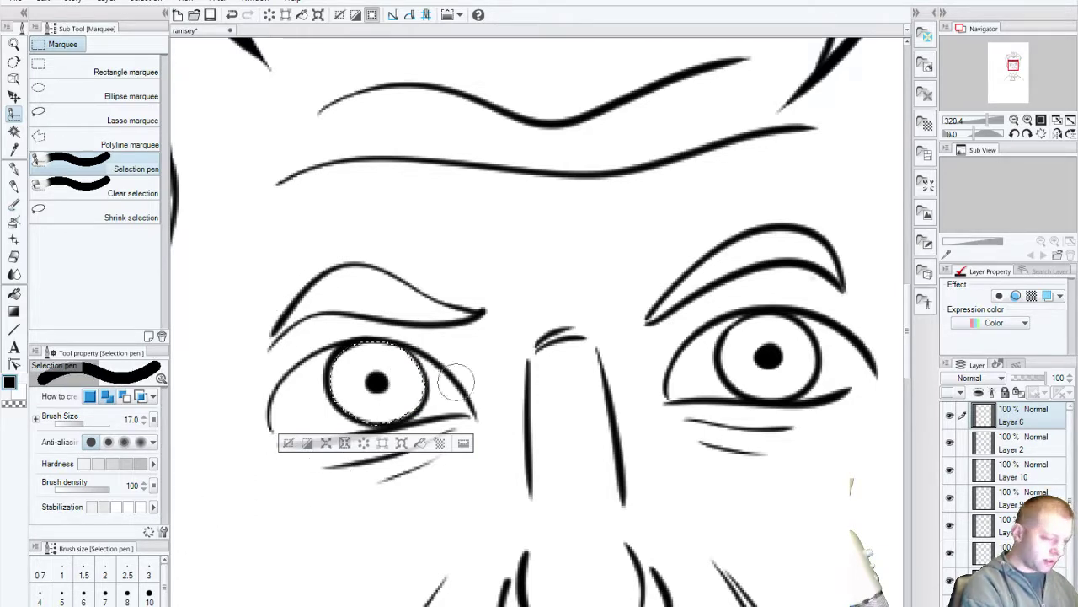
pyautogui.moveTo(768, 358)
pyautogui.mouseDown()
pyautogui.moveTo(752, 363)
pyautogui.moveTo(762, 346)
pyautogui.moveTo(792, 366)
pyautogui.moveTo(762, 386)
pyautogui.moveTo(737, 367)
pyautogui.moveTo(744, 344)
pyautogui.moveTo(758, 371)
pyautogui.mouseUp()
# Step: Fill the irises with the 60.0 line 5% Circle Monochrome tone and zoom back out
pyautogui.click(926, 125)
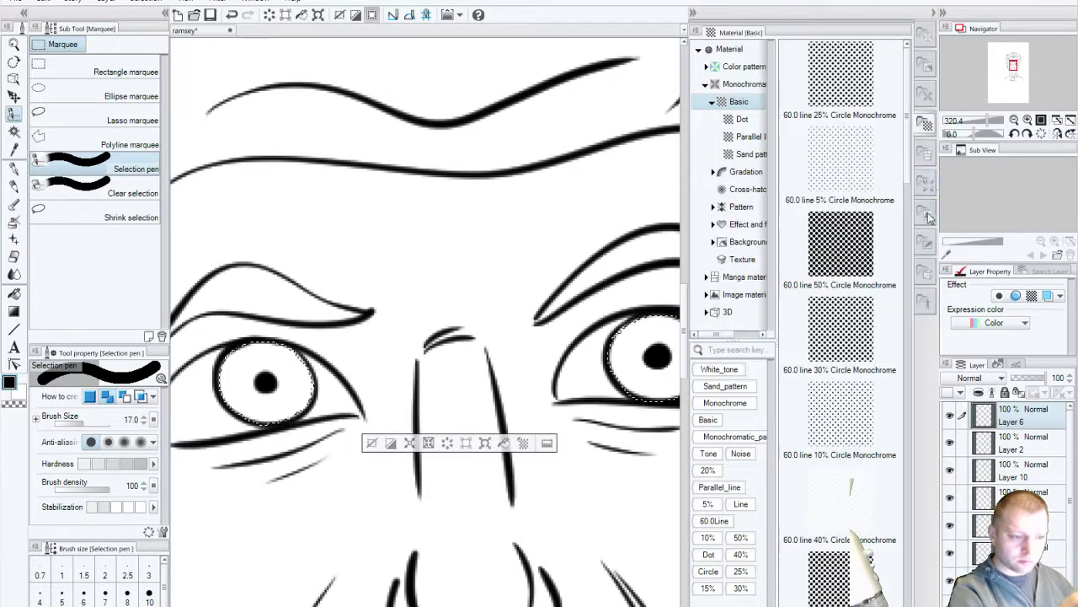
pyautogui.moveTo(846, 166); pyautogui.dragTo(645, 337)
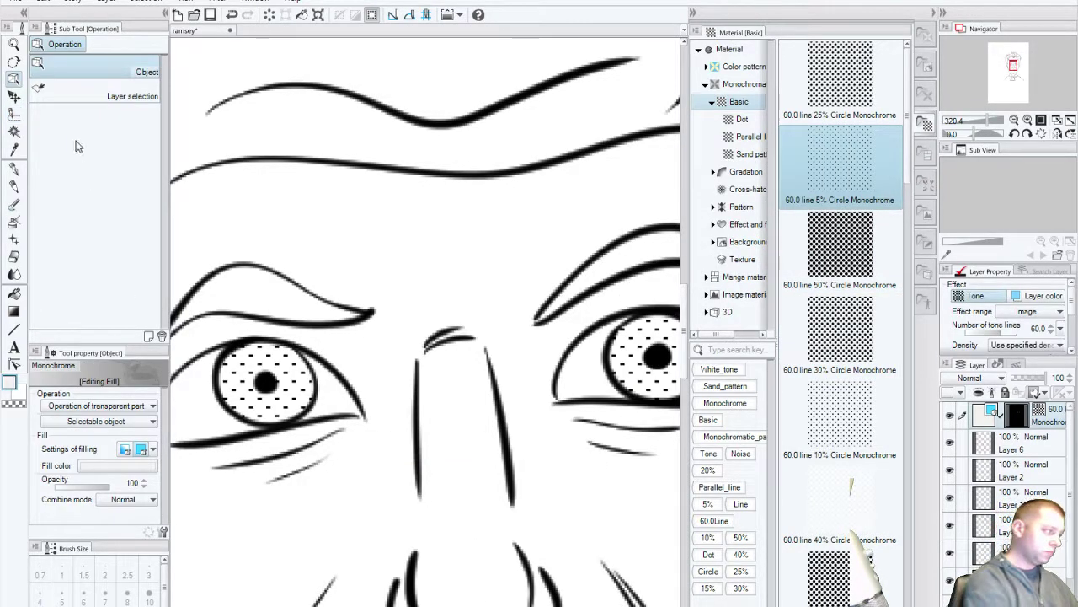
pyautogui.doubleClick(13, 43)
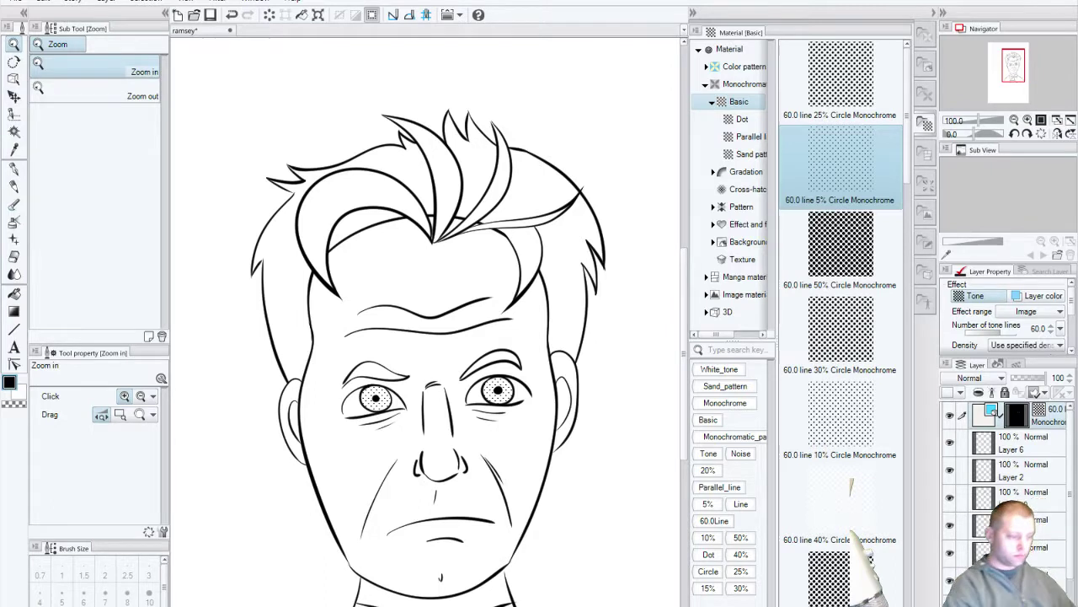
# Step: Undo the 5% eye tone and test the 30%, 25% and 40% Circle tones, undoing each
pyautogui.hotkey('ctrl', 'z')
pyautogui.moveTo(840, 329); pyautogui.dragTo(503, 375)
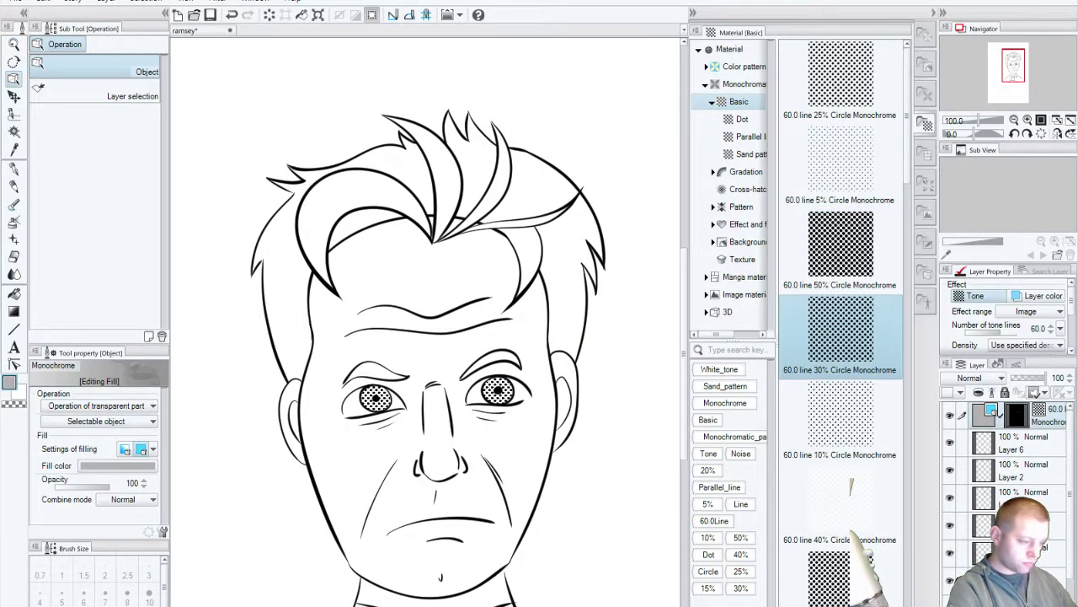
pyautogui.hotkey('ctrl', 'z')
pyautogui.moveTo(841, 80); pyautogui.dragTo(510, 396)
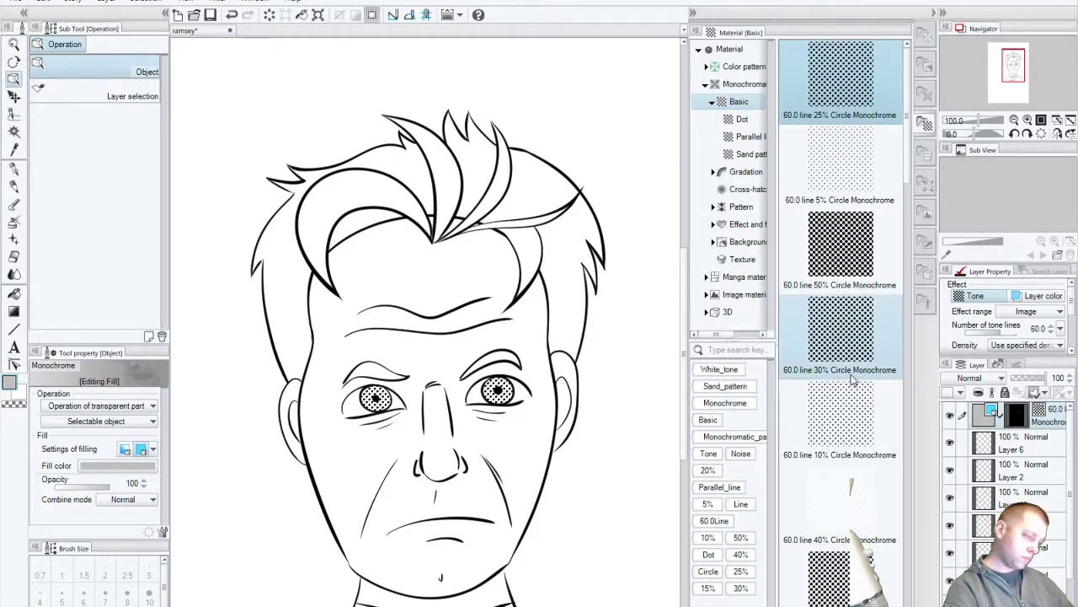
pyautogui.hotkey('ctrl', 'z')
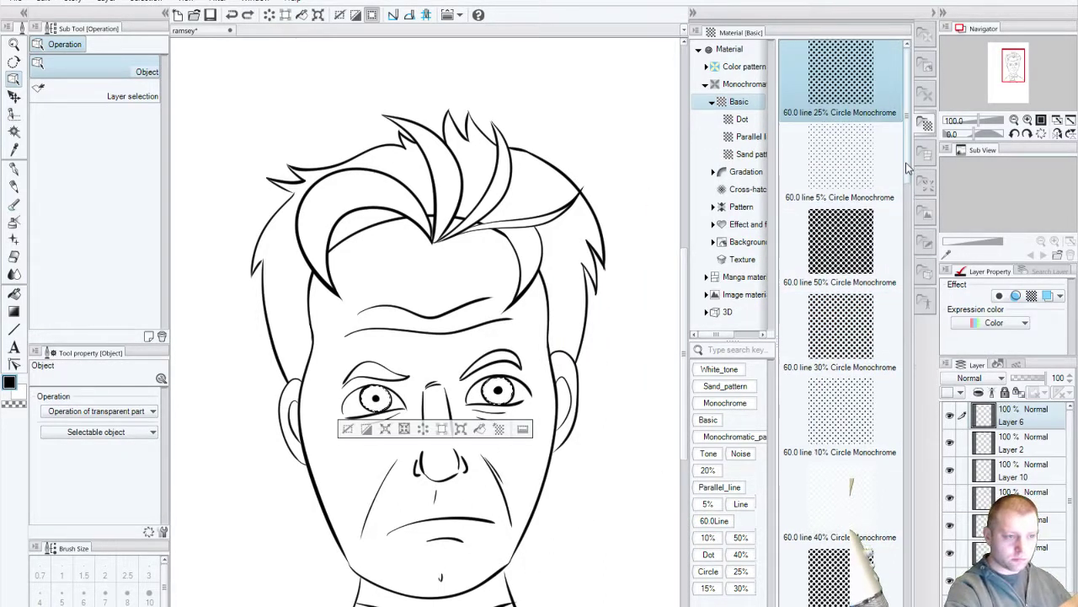
pyautogui.scroll(-5, 907, 169)
pyautogui.click(859, 239)
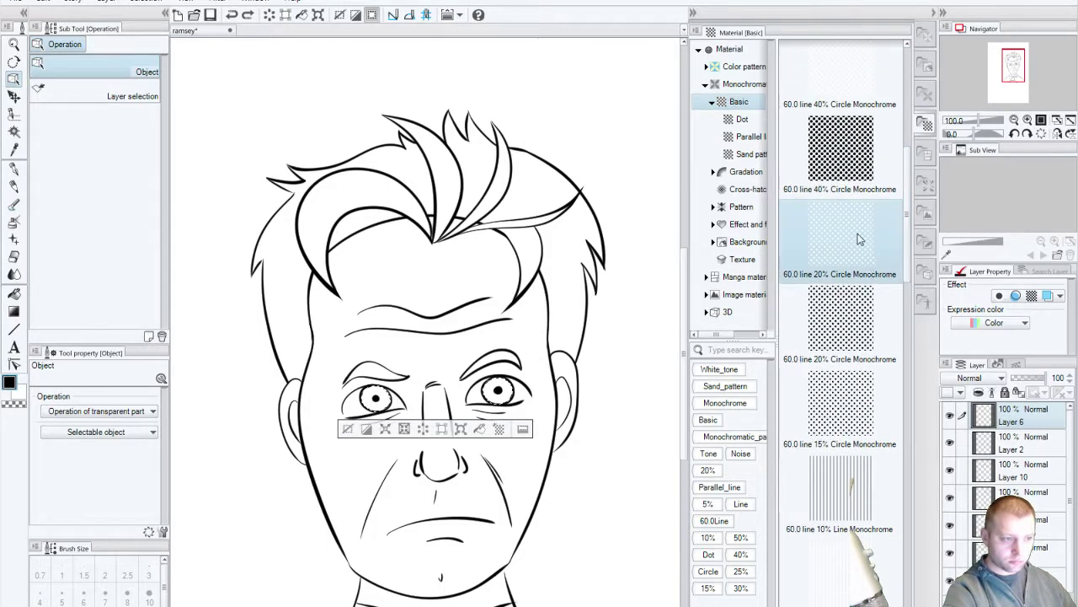
pyautogui.moveTo(840, 150); pyautogui.dragTo(509, 403)
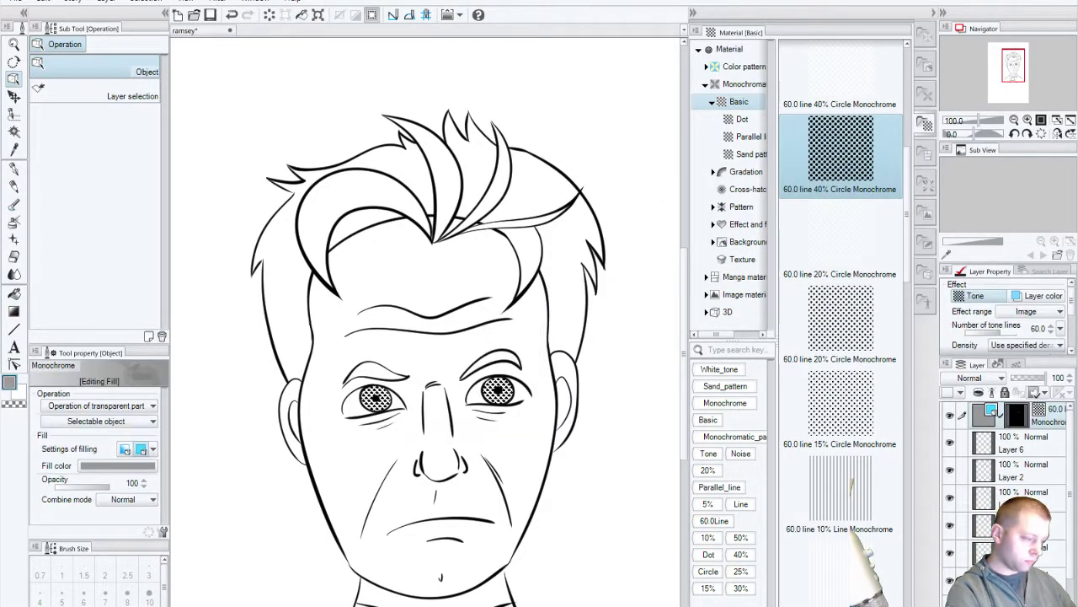
pyautogui.hotkey('ctrl', 'z')
# Step: Try the 15% and 20% Circle tones, then settle on the 10% Circle tone for the irises
pyautogui.moveTo(834, 404); pyautogui.dragTo(510, 412)
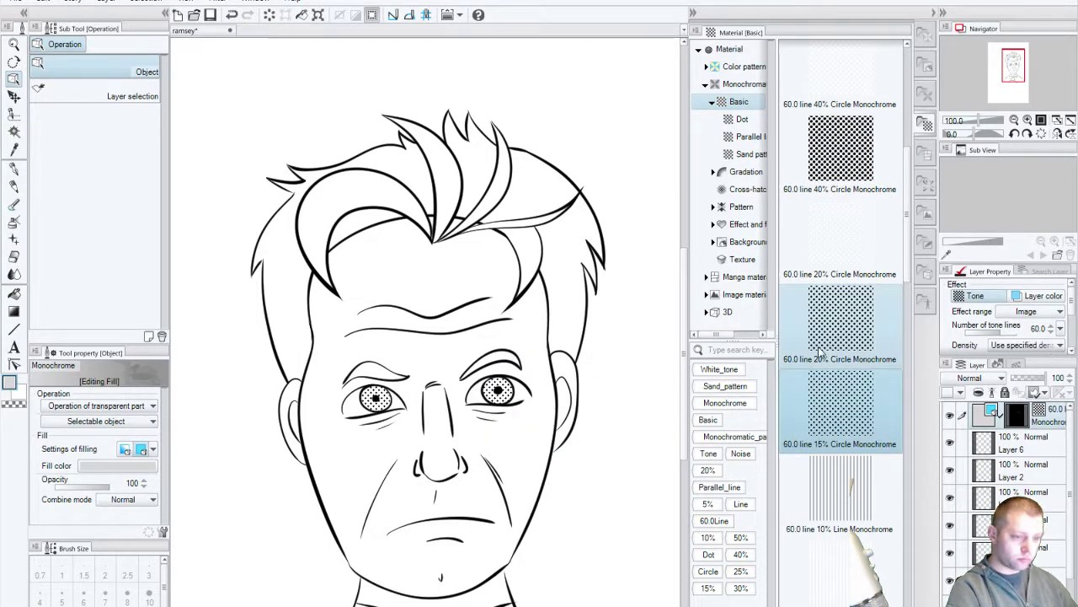
pyautogui.moveTo(841, 318); pyautogui.dragTo(686, 329)
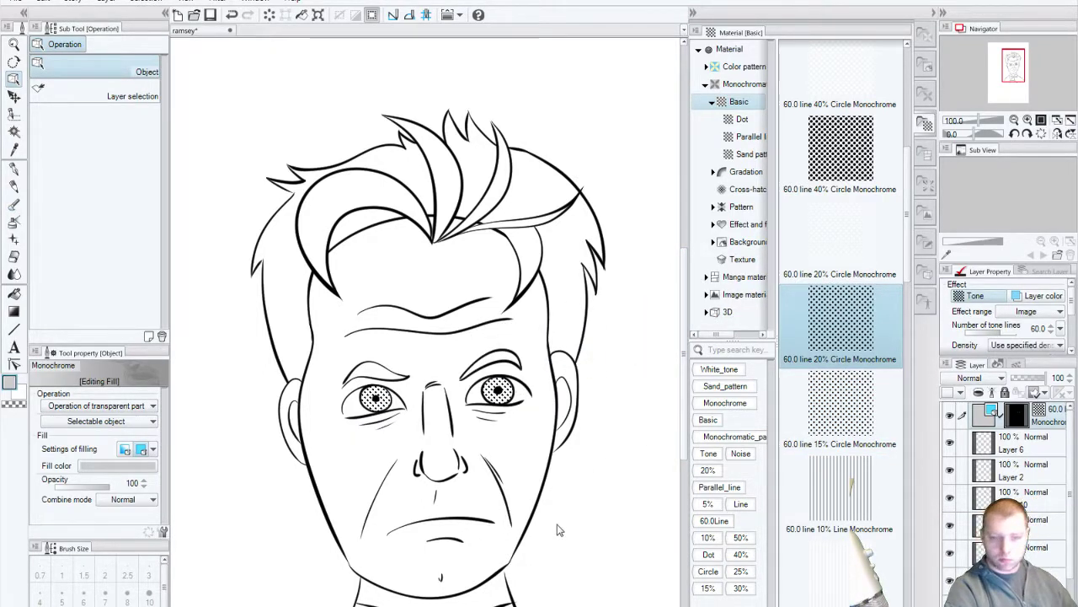
pyautogui.hotkey('ctrl', 'z')
pyautogui.scroll(5, 897, 219)
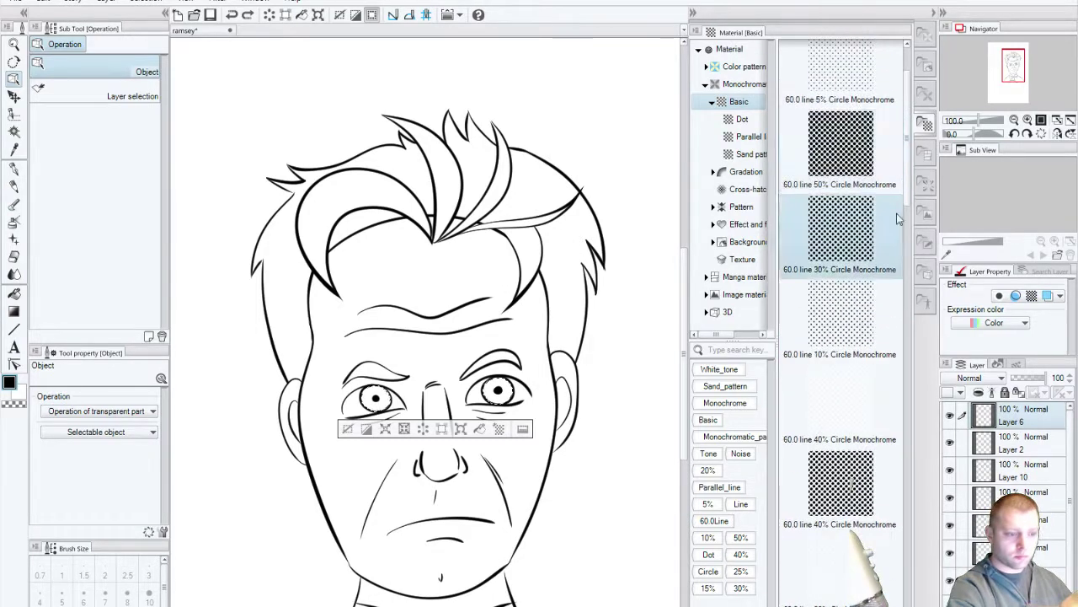
pyautogui.moveTo(843, 396); pyautogui.dragTo(808, 396)
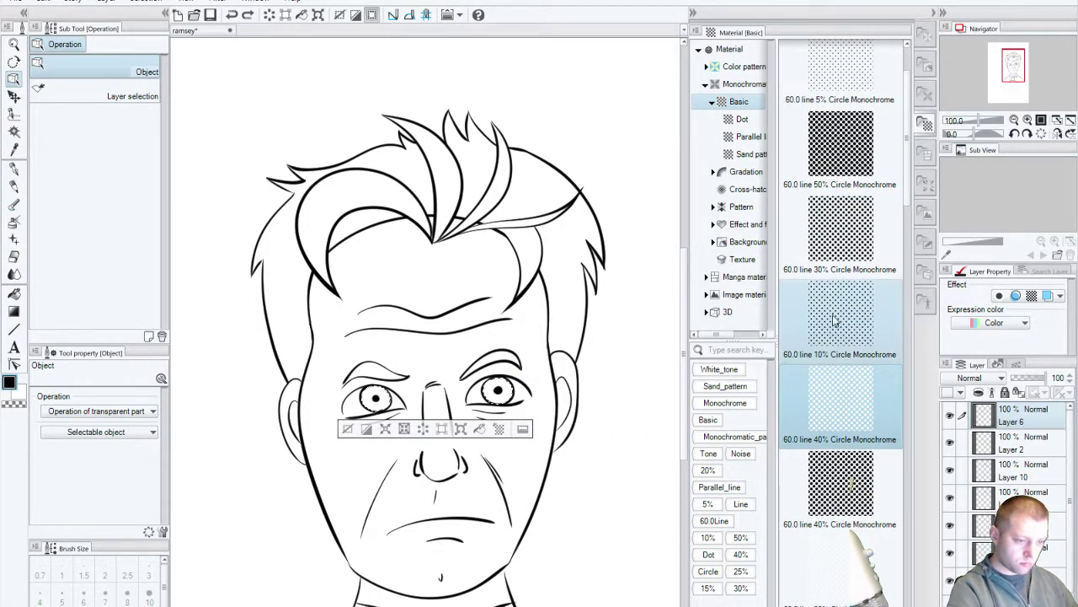
pyautogui.moveTo(834, 318)
pyautogui.mouseDown()
pyautogui.moveTo(670, 335)
pyautogui.moveTo(508, 370)
pyautogui.moveTo(497, 465)
pyautogui.moveTo(484, 464)
pyautogui.moveTo(506, 480)
pyautogui.moveTo(454, 490)
pyautogui.moveTo(264, 282)
pyautogui.mouseUp()
# Step: Select one eye's upper eyelid fold with a size 10, then size 5, selection brush
pyautogui.click(13, 44)
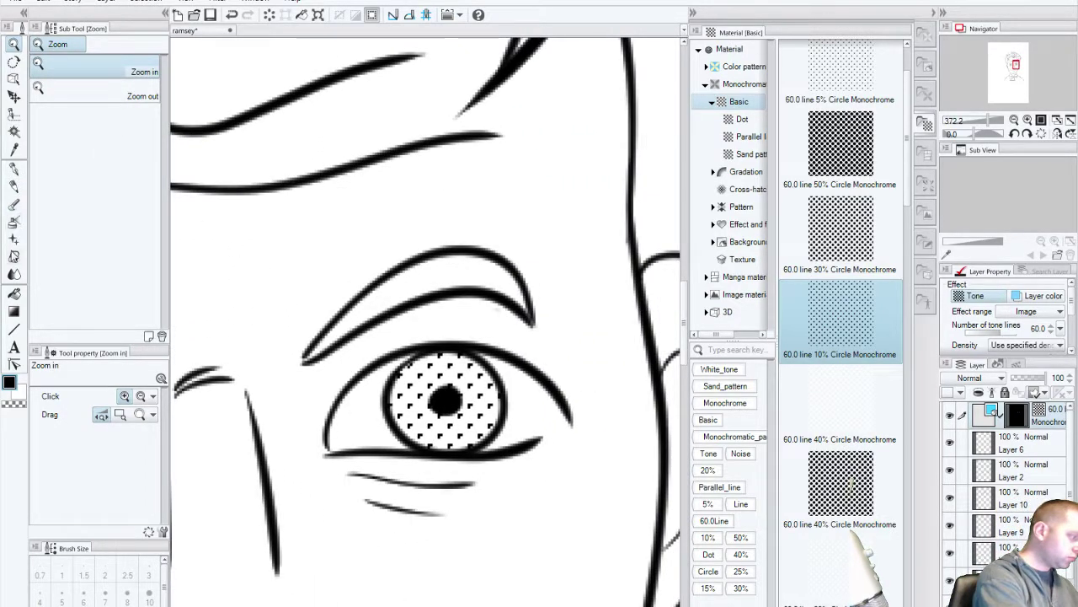
pyautogui.click(13, 114)
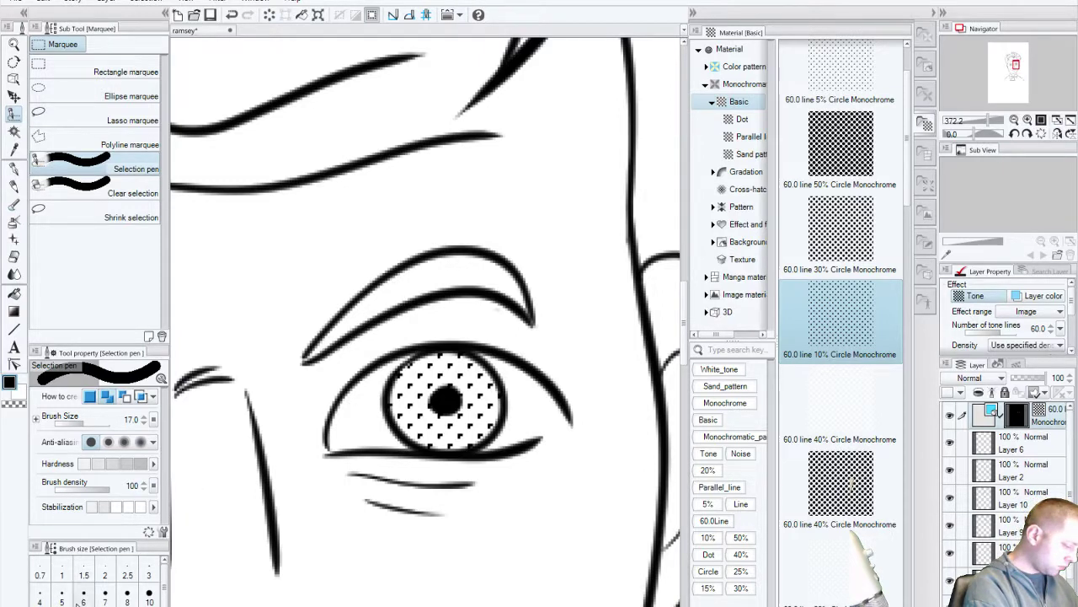
pyautogui.click(149, 597)
pyautogui.moveTo(391, 292)
pyautogui.mouseDown()
pyautogui.moveTo(449, 264)
pyautogui.moveTo(485, 264)
pyautogui.mouseUp()
pyautogui.moveTo(381, 295)
pyautogui.mouseDown()
pyautogui.moveTo(478, 269)
pyautogui.moveTo(499, 272)
pyautogui.moveTo(500, 282)
pyautogui.moveTo(480, 276)
pyautogui.moveTo(524, 294)
pyautogui.mouseUp()
pyautogui.click(61, 595)
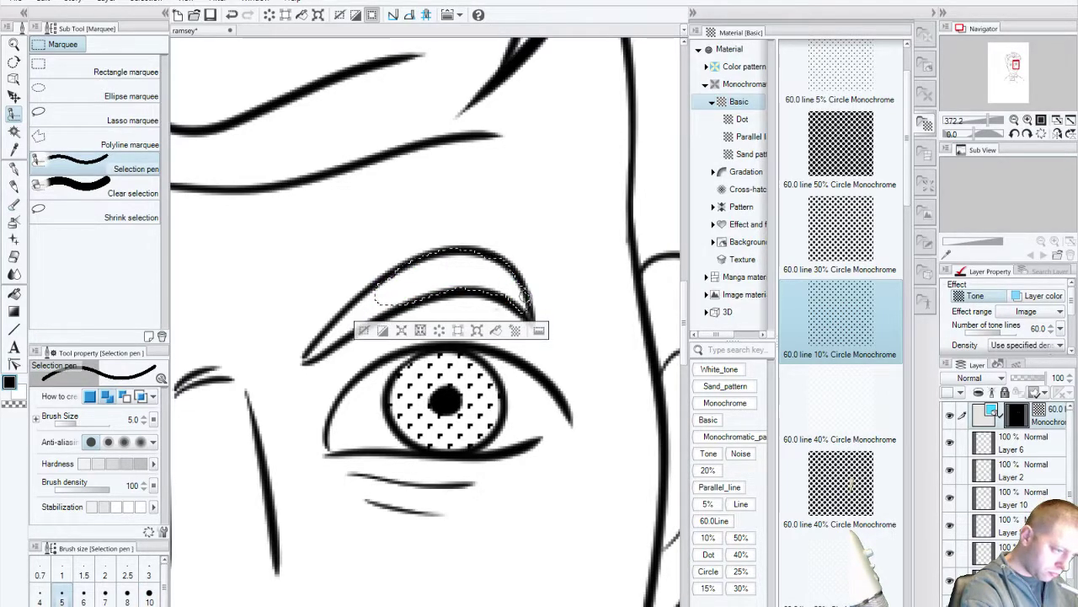
pyautogui.moveTo(384, 289)
pyautogui.mouseDown()
pyautogui.moveTo(358, 305)
pyautogui.moveTo(381, 306)
pyautogui.moveTo(364, 309)
pyautogui.mouseUp()
pyautogui.moveTo(322, 344); pyautogui.dragTo(307, 360)
# Step: Finish that fold's right tip and add the other eye's upper eyelid fold to the selection
pyautogui.moveTo(280, 434); pyautogui.dragTo(292, 428)
pyautogui.scroll(-3, 292, 428)
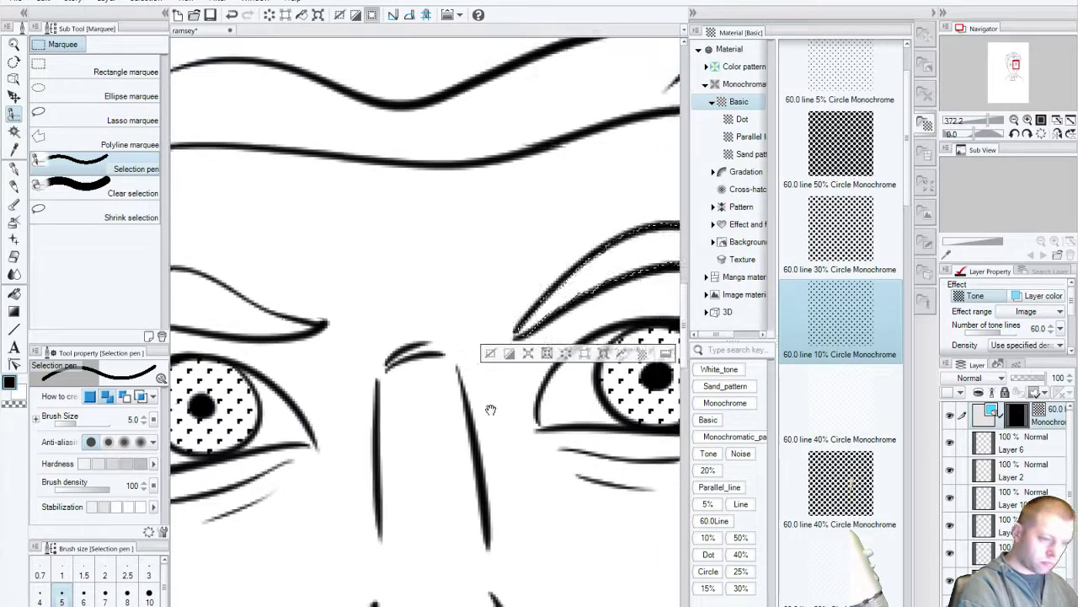
pyautogui.scroll(3, 298, 428)
pyautogui.moveTo(549, 312); pyautogui.dragTo(546, 311)
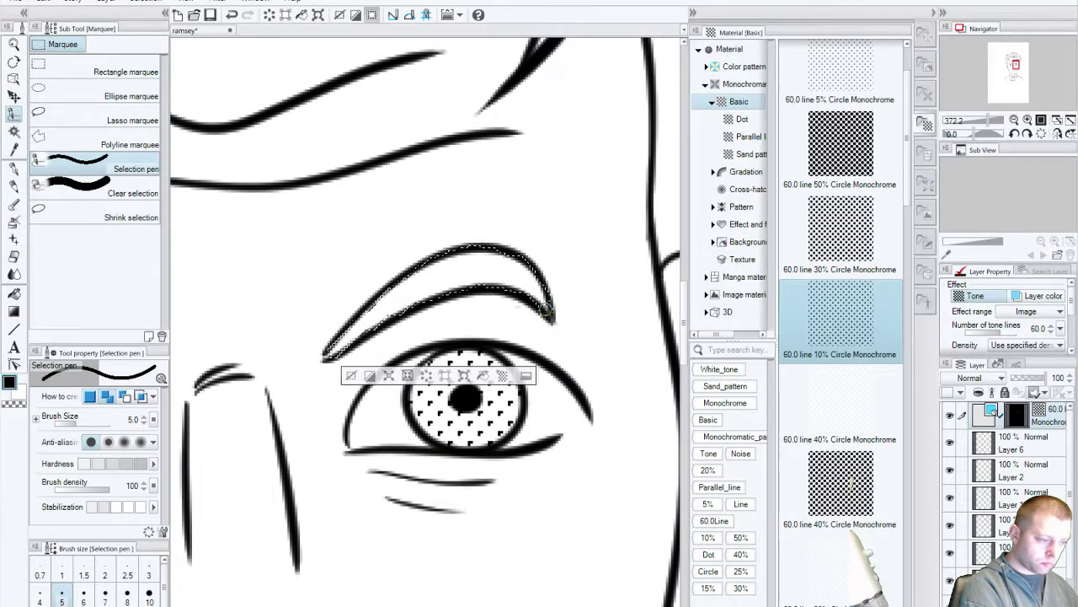
pyautogui.scroll(-3, 464, 436)
pyautogui.scroll(3, 402, 440)
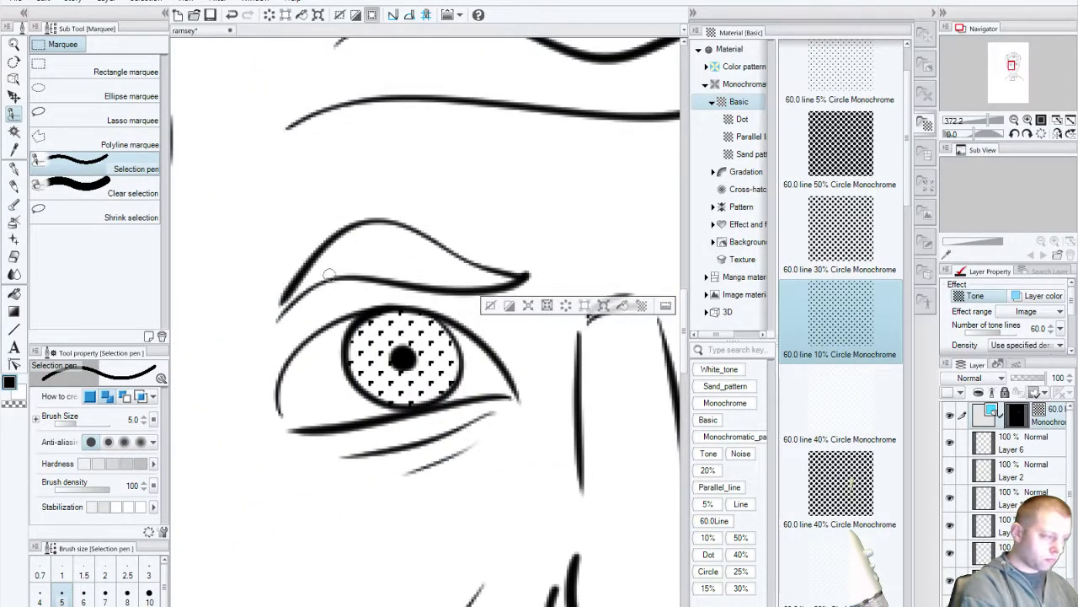
pyautogui.moveTo(285, 297); pyautogui.dragTo(375, 234)
pyautogui.moveTo(302, 289)
pyautogui.mouseDown()
pyautogui.moveTo(372, 254)
pyautogui.moveTo(332, 245)
pyautogui.moveTo(301, 442)
pyautogui.moveTo(310, 313)
pyautogui.moveTo(336, 337)
pyautogui.moveTo(269, 306)
pyautogui.moveTo(237, 333)
pyautogui.moveTo(304, 323)
pyautogui.moveTo(238, 333)
pyautogui.moveTo(338, 343)
pyautogui.moveTo(303, 296)
pyautogui.moveTo(280, 294)
pyautogui.moveTo(379, 338)
pyautogui.moveTo(329, 331)
pyautogui.moveTo(367, 346)
pyautogui.moveTo(309, 310)
pyautogui.moveTo(349, 302)
pyautogui.mouseUp()
# Step: Fill the eyelid selection with the 60.0 line 50% Circle tone and return to 100% zoom
pyautogui.moveTo(841, 148); pyautogui.dragTo(589, 253)
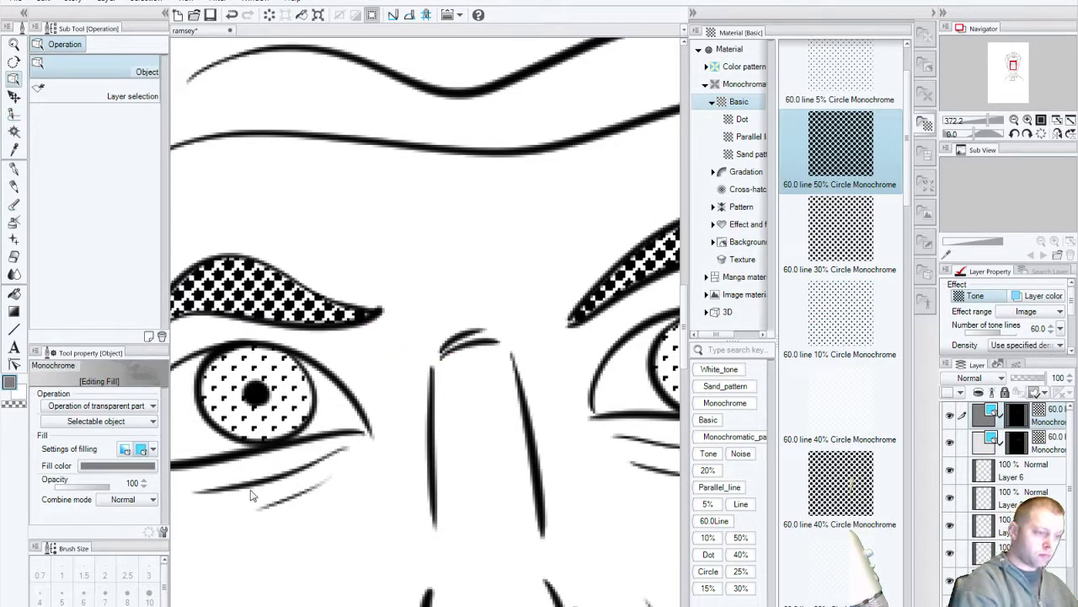
pyautogui.click(14, 43)
pyautogui.hotkey('ctrl', 'alt', '0')
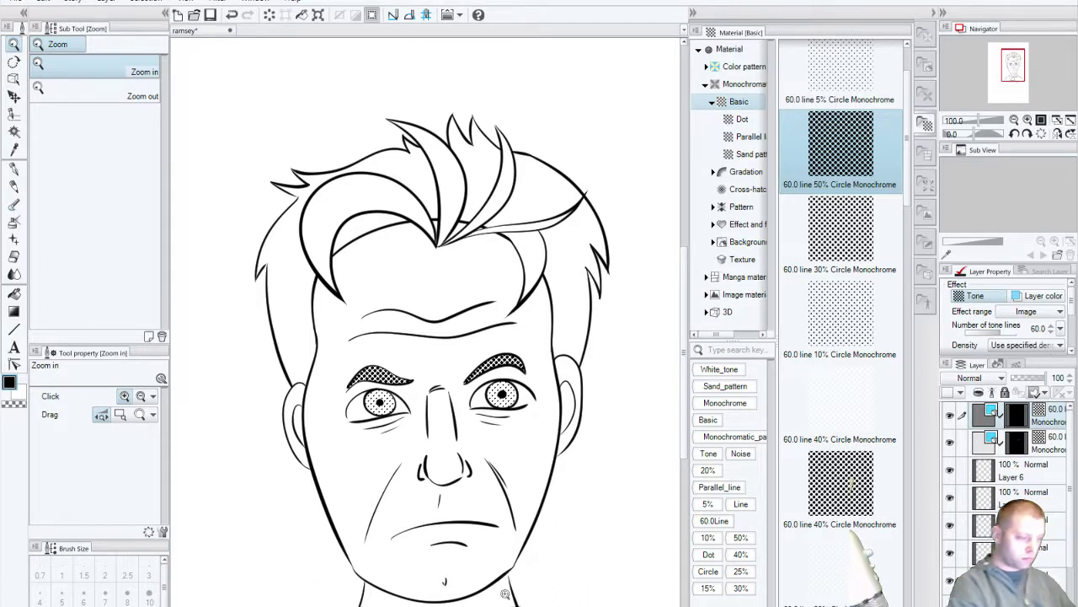
# Step: Undo the 50% eyelid tone, try 10%, and apply the 40% Circle tone to the eyelids
pyautogui.hotkey('ctrl', 'z')
pyautogui.moveTo(841, 314); pyautogui.dragTo(510, 372)
pyautogui.moveTo(841, 482); pyautogui.dragTo(512, 362)
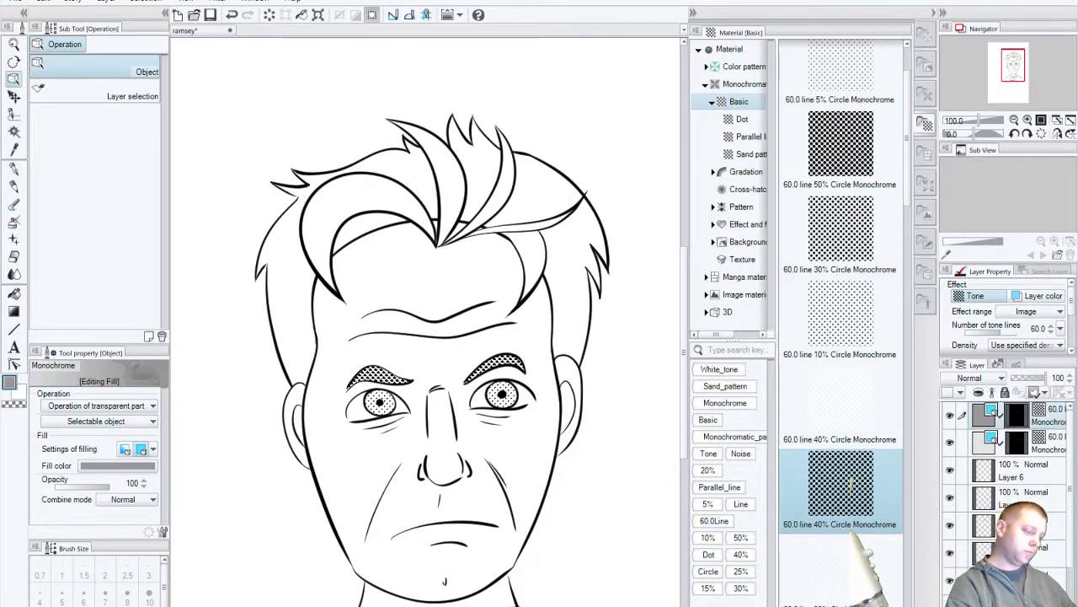
pyautogui.scroll(-4, 539, 562)
pyautogui.scroll(-1, 514, 577)
pyautogui.scroll(5, 514, 577)
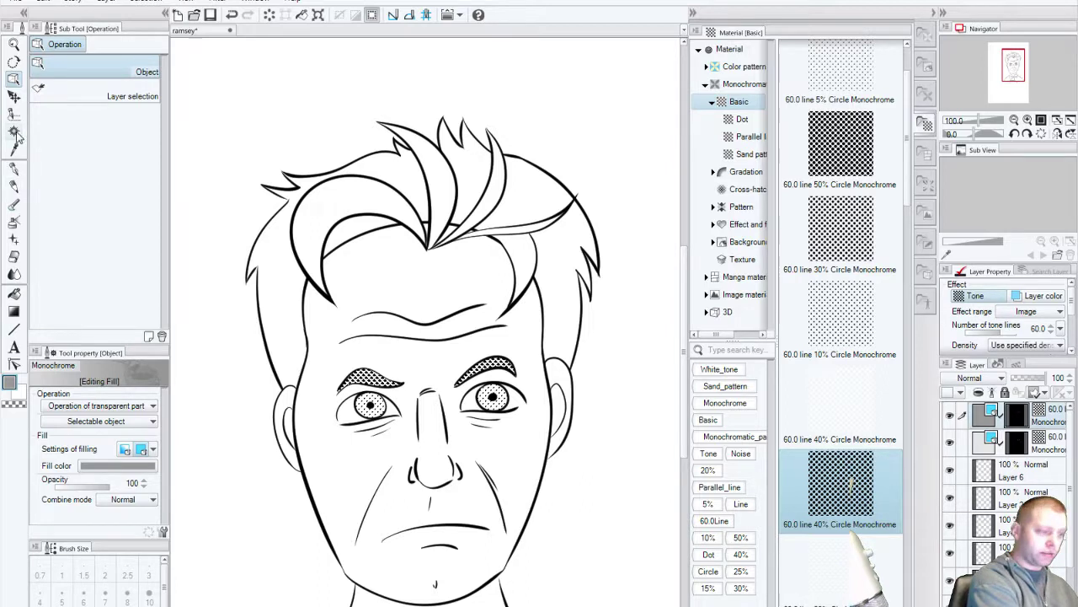
# Step: Set Auto select to 'Refer other layers to select' and clear the test selection
pyautogui.click(15, 131)
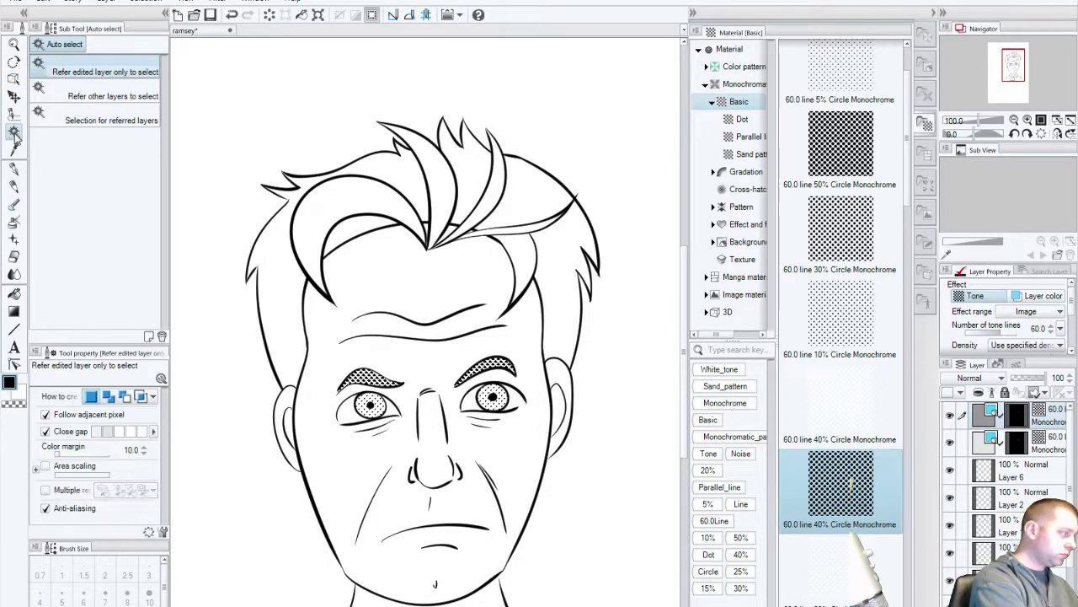
pyautogui.click(19, 118)
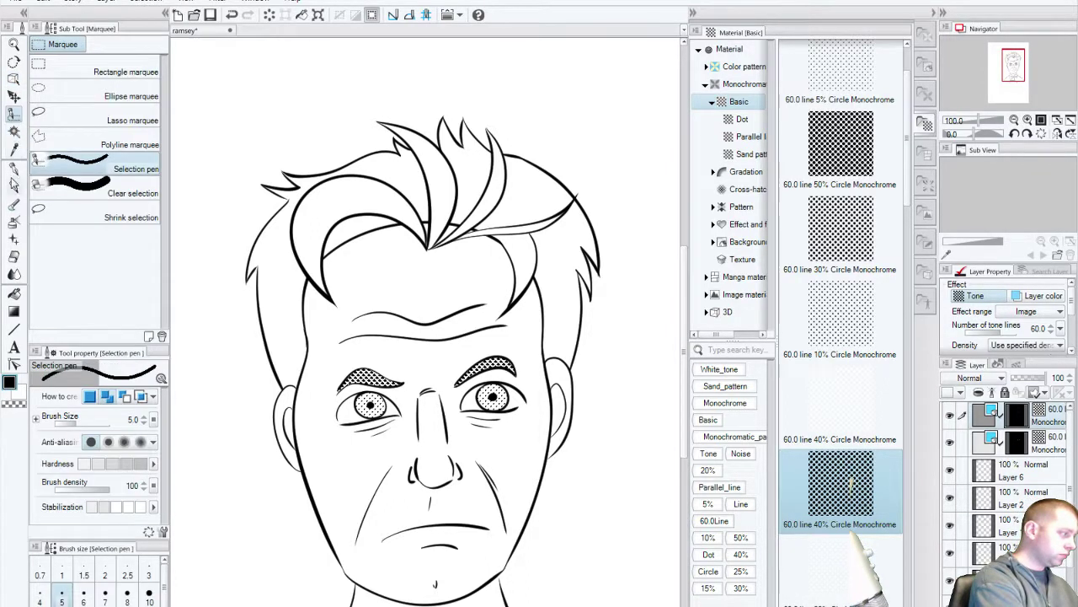
pyautogui.click(17, 133)
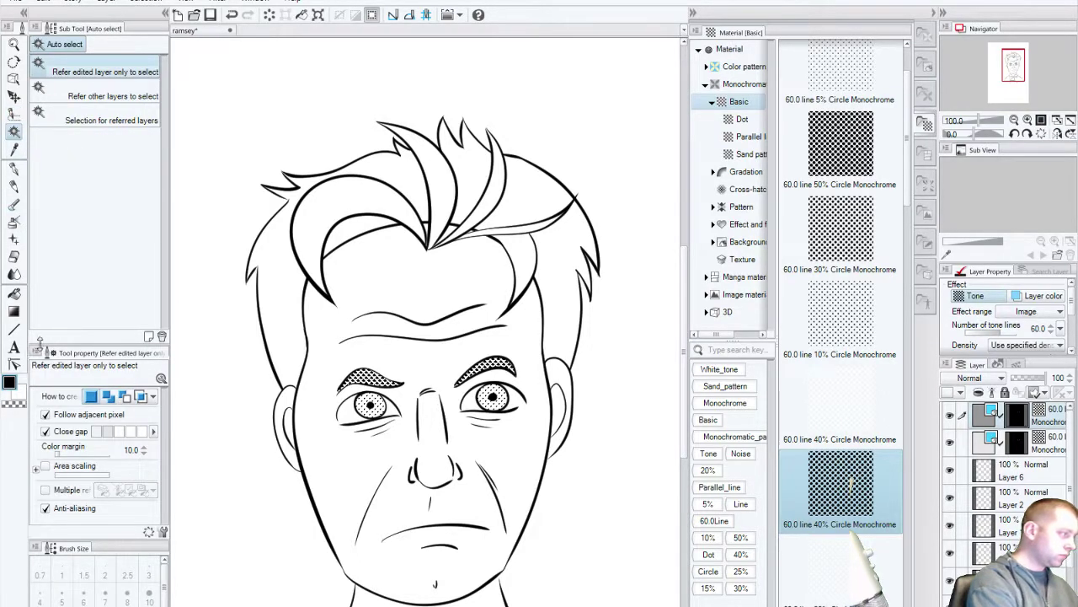
pyautogui.click(343, 220)
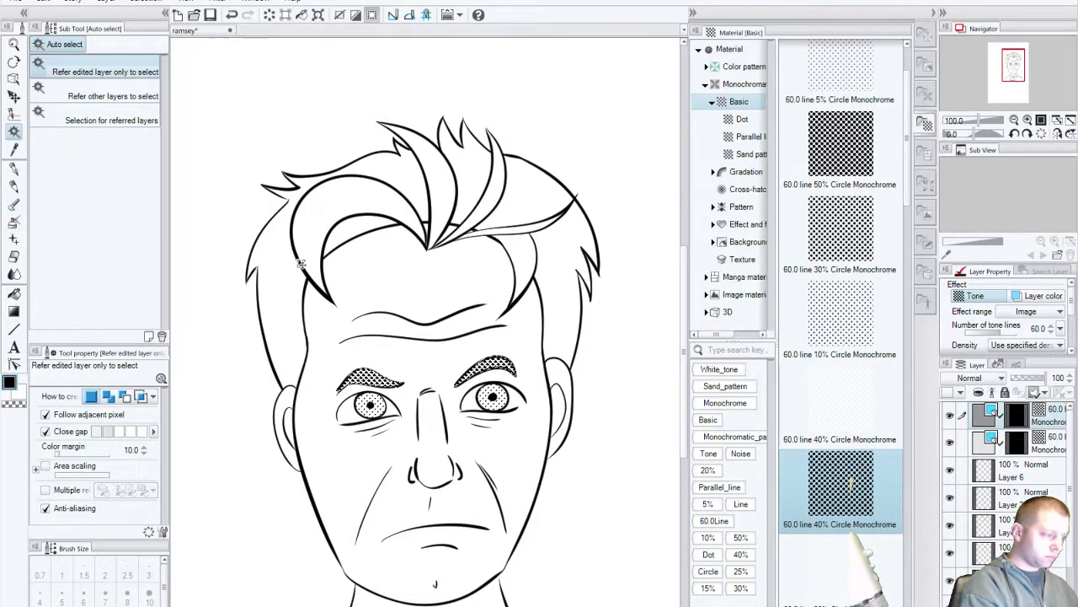
pyautogui.click(110, 95)
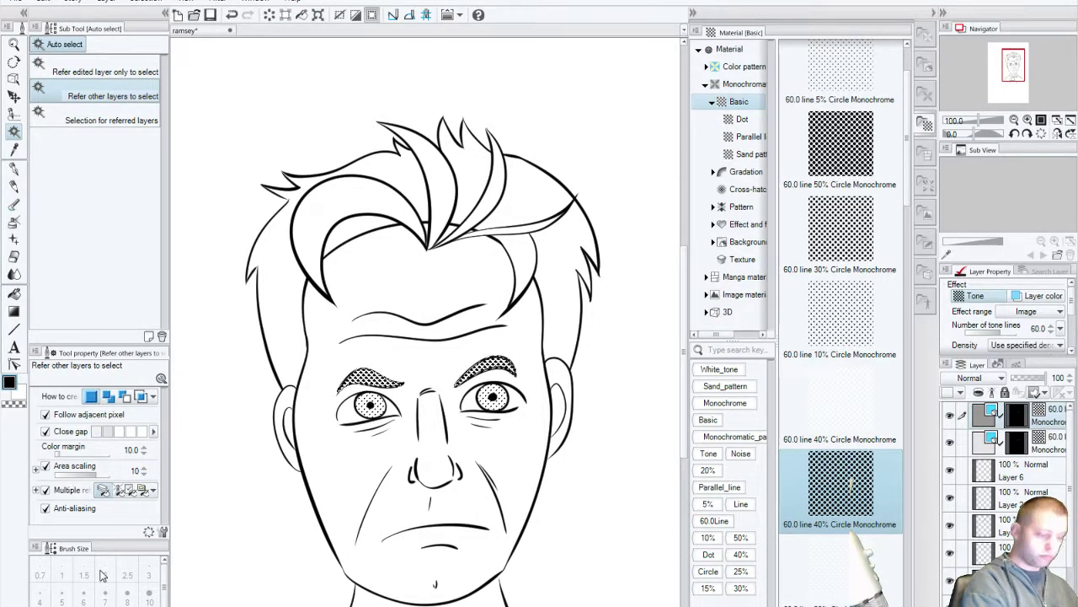
pyautogui.hotkey('ctrl', 'd')
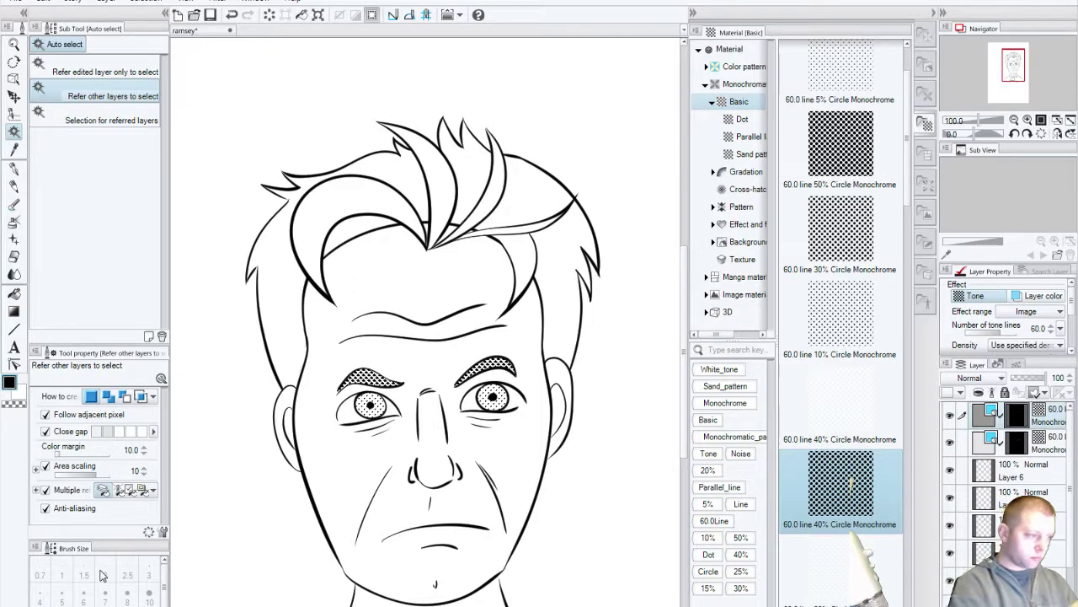
# Step: Select the whole hair mass by adding each strand region, right side to left
pyautogui.click(523, 199)
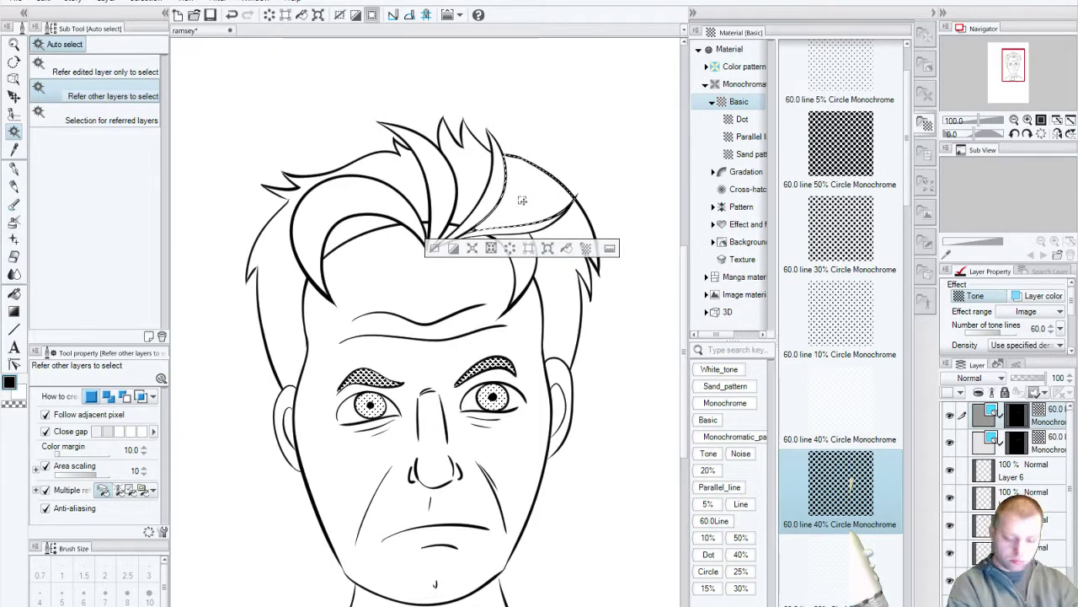
pyautogui.click(524, 257)
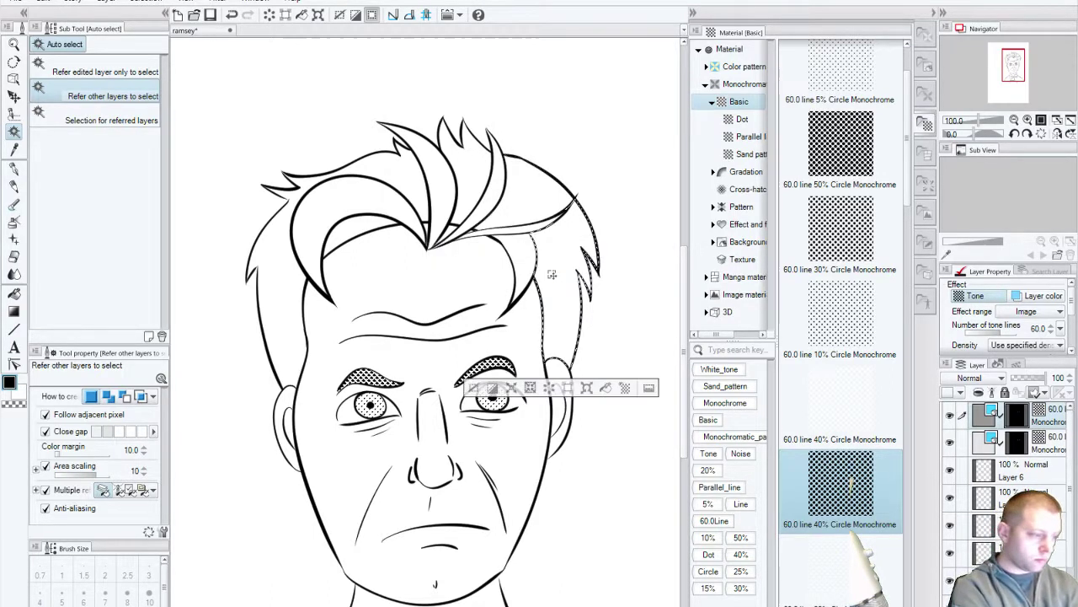
pyautogui.keyDown('shift'); pyautogui.click(534, 203); pyautogui.keyUp('shift')
pyautogui.keyDown('shift'); pyautogui.click(524, 227); pyautogui.keyUp('shift')
pyautogui.keyDown('shift'); pyautogui.click(490, 183); pyautogui.keyUp('shift')
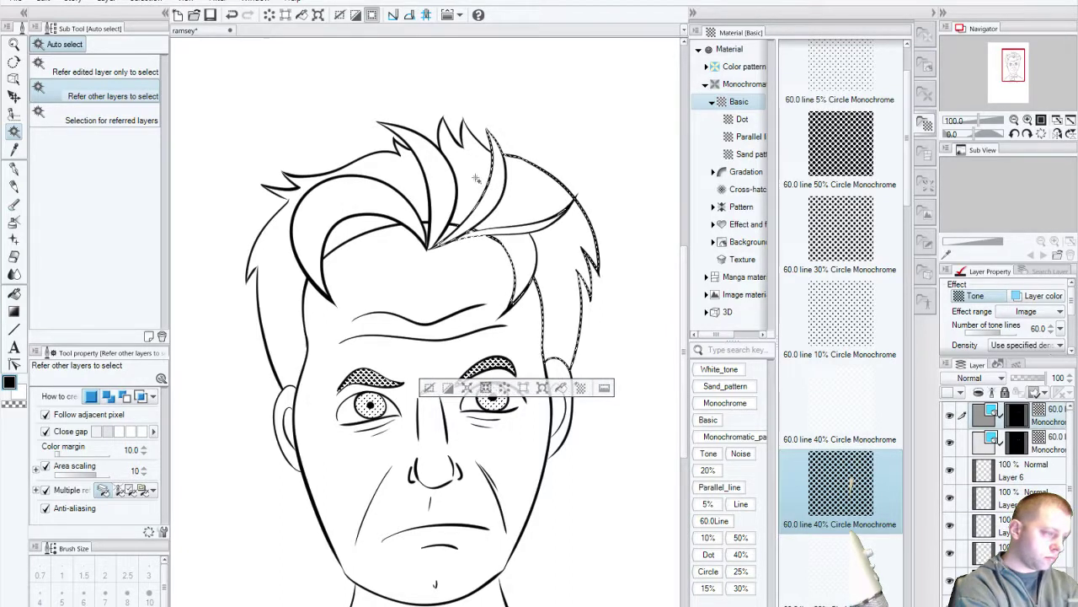
pyautogui.keyDown('shift'); pyautogui.click(455, 164); pyautogui.keyUp('shift')
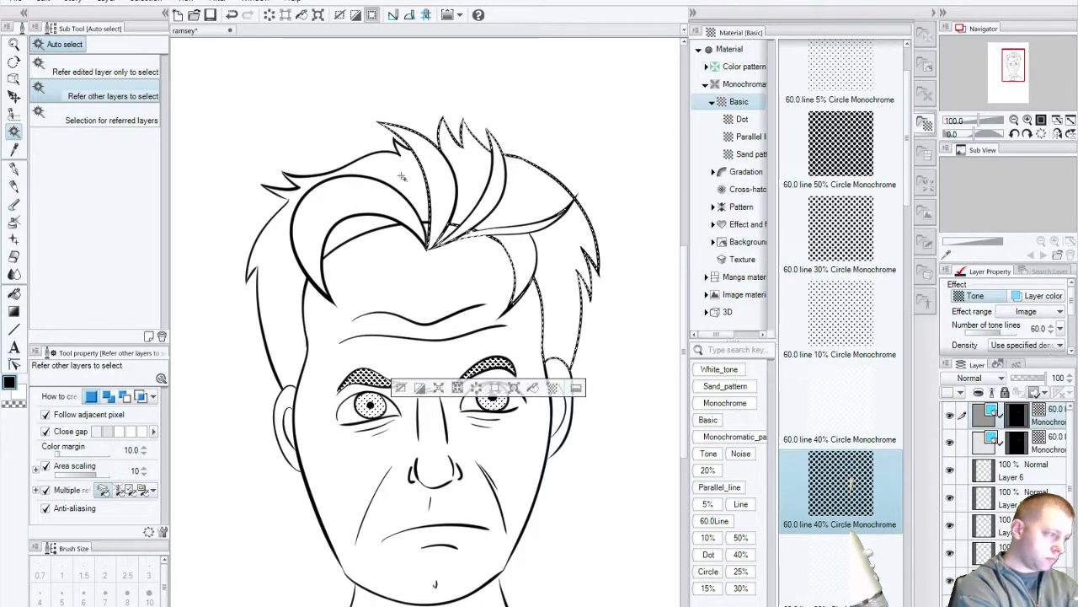
pyautogui.keyDown('shift'); pyautogui.click(348, 230); pyautogui.keyUp('shift')
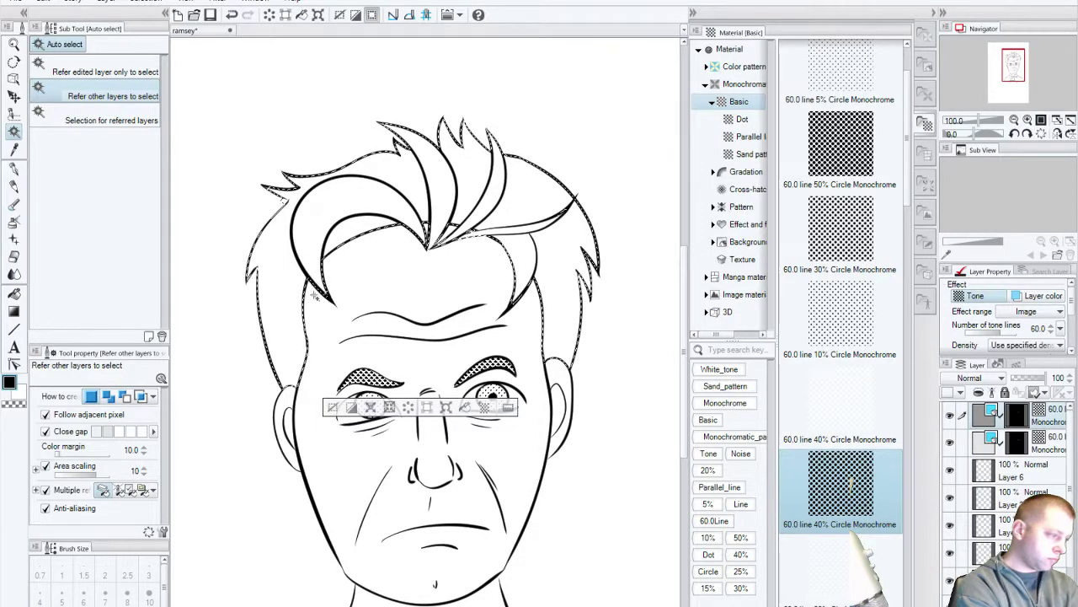
# Step: Test the 40%, 5%, 25%, 10% and 30% Circle tones on the hair, undoing each
pyautogui.moveTo(841, 483); pyautogui.dragTo(471, 303)
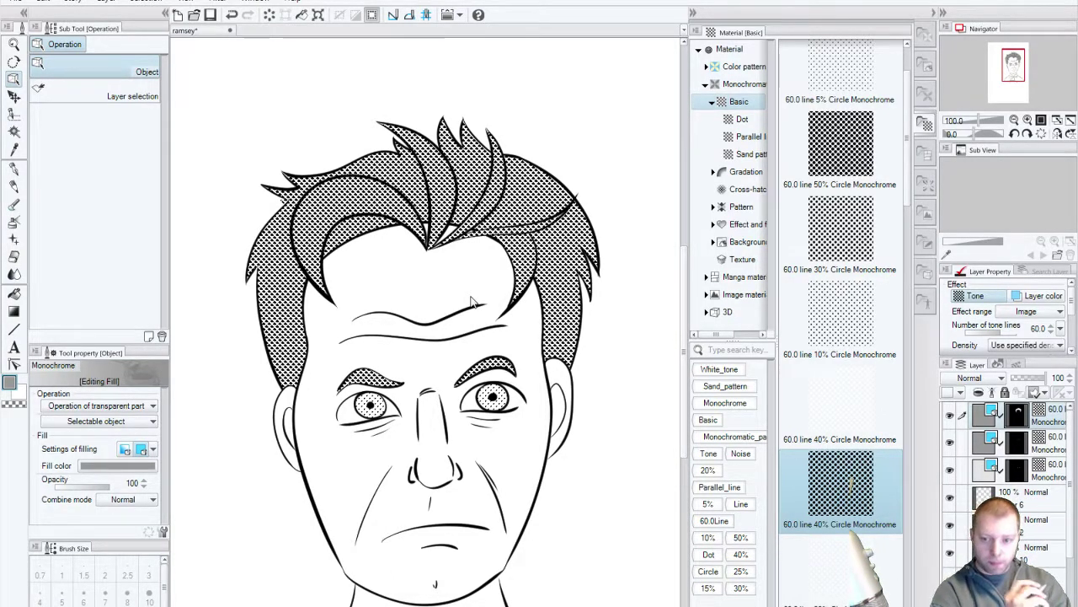
pyautogui.hotkey('ctrl', 'z')
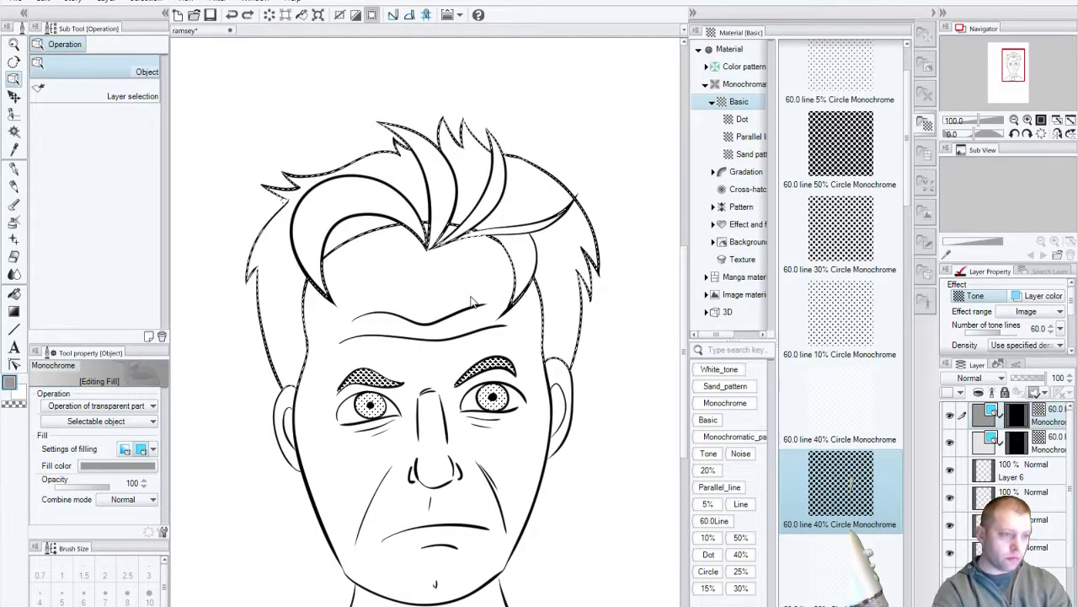
pyautogui.moveTo(841, 72); pyautogui.dragTo(496, 284)
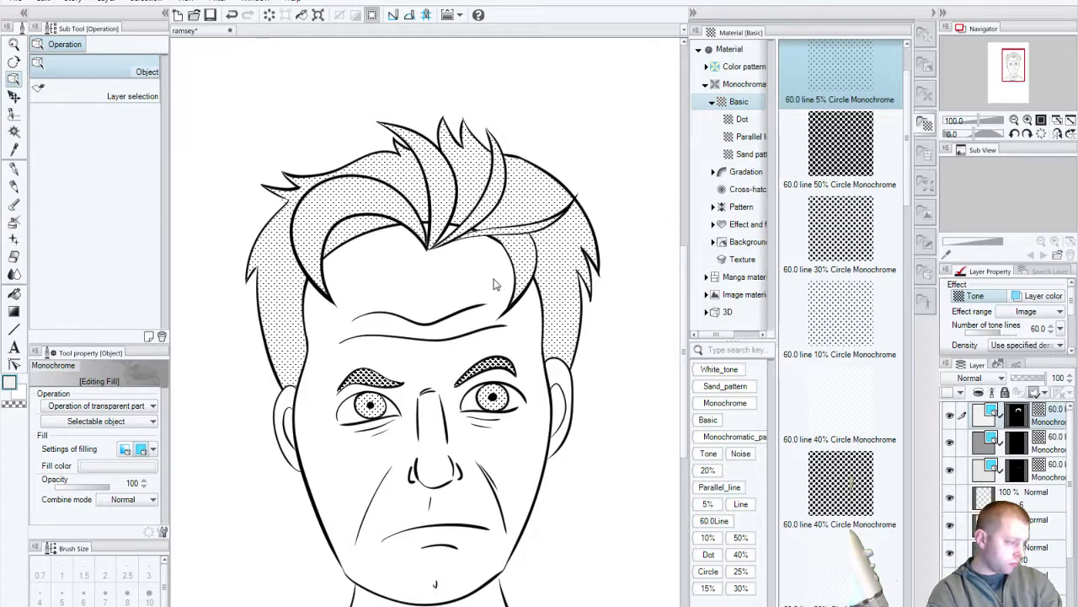
pyautogui.hotkey('ctrl', 'z')
pyautogui.scroll(3, 901, 234)
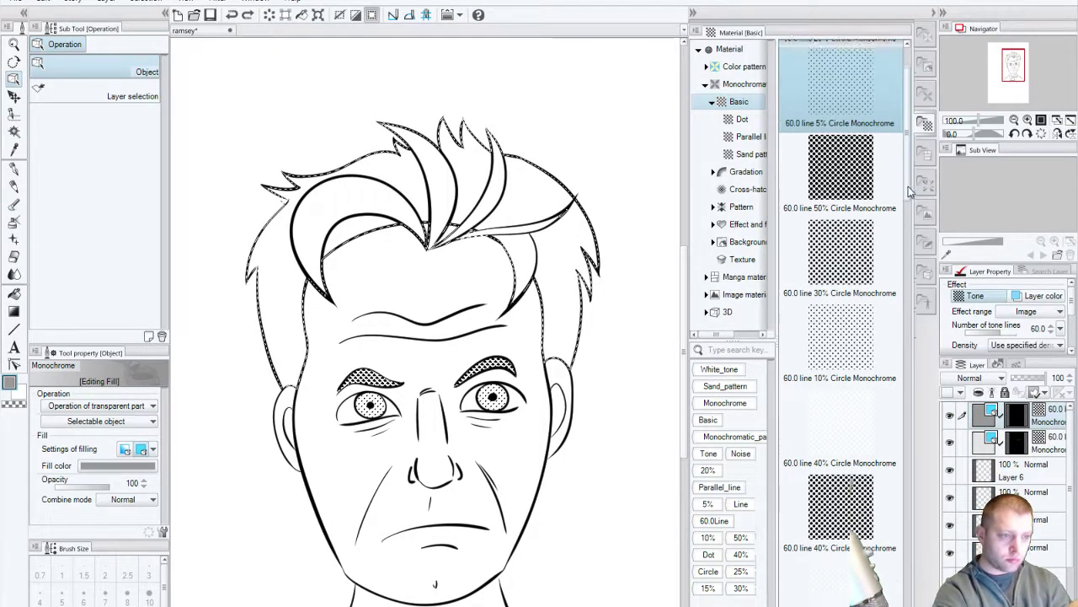
pyautogui.moveTo(841, 76); pyautogui.dragTo(480, 329)
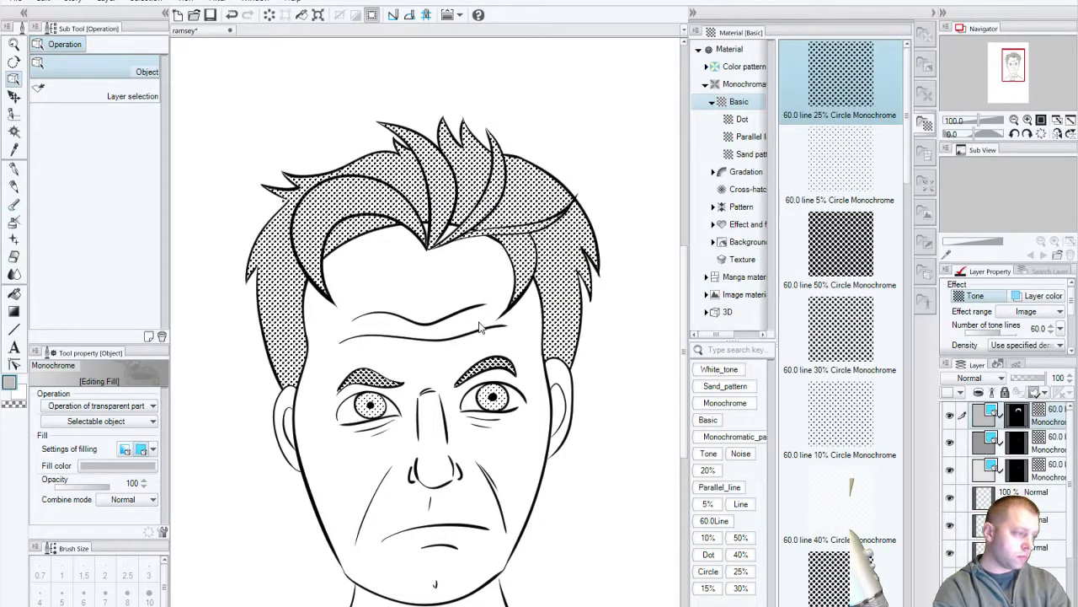
pyautogui.hotkey('ctrl', 'z')
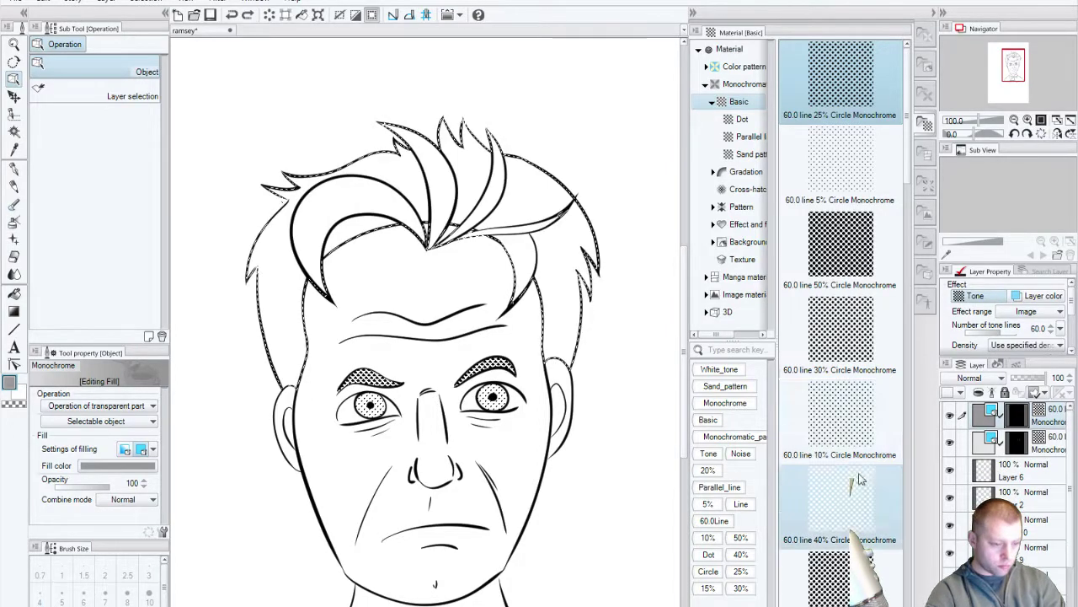
pyautogui.moveTo(840, 414); pyautogui.dragTo(508, 335)
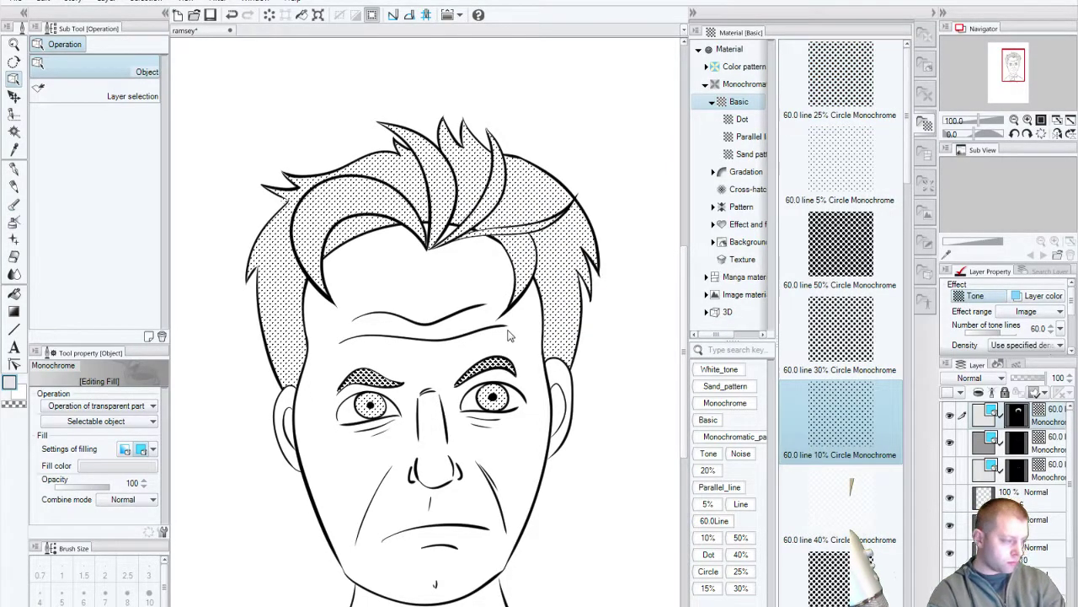
pyautogui.hotkey('ctrl', 'z')
pyautogui.moveTo(840, 333); pyautogui.dragTo(477, 318)
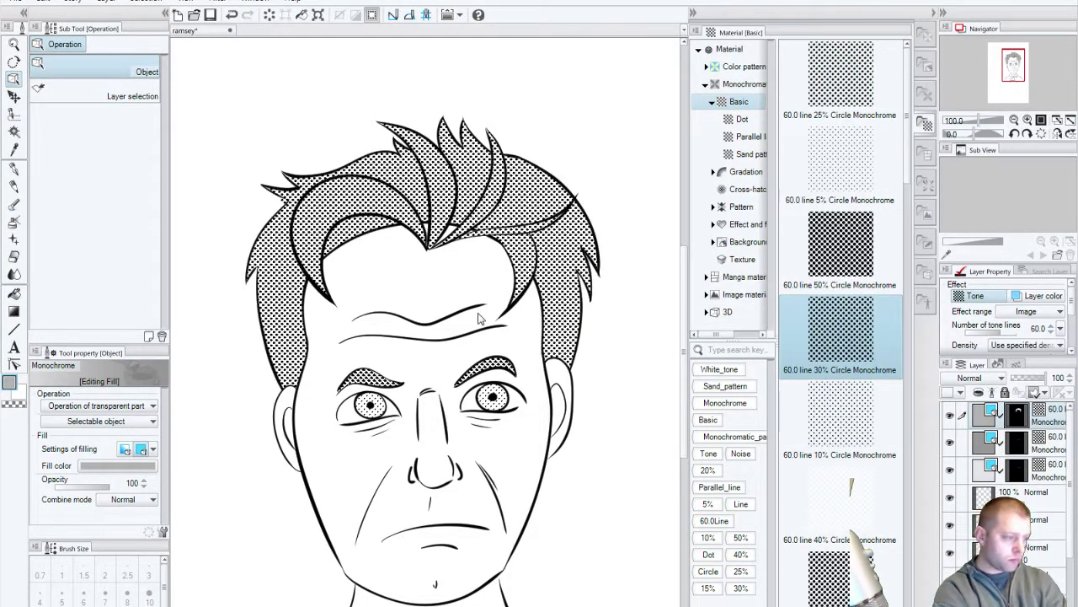
pyautogui.hotkey('ctrl', 'z')
# Step: Try the 5% and 15% Line tones on the hair, undoing each
pyautogui.scroll(-10, 910, 364)
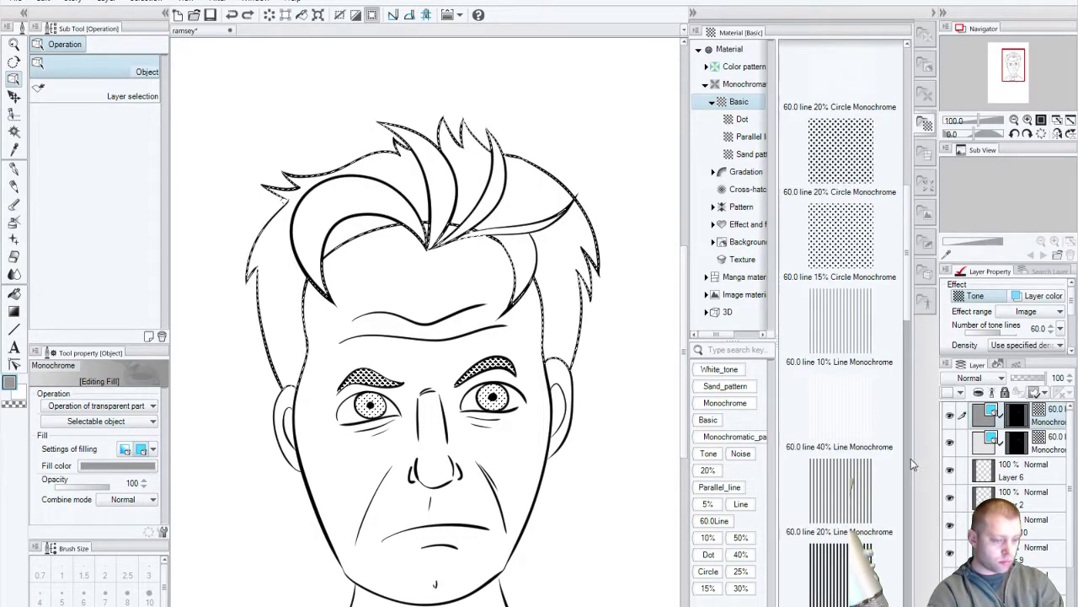
pyautogui.click(852, 515)
pyautogui.moveTo(843, 404); pyautogui.dragTo(444, 405)
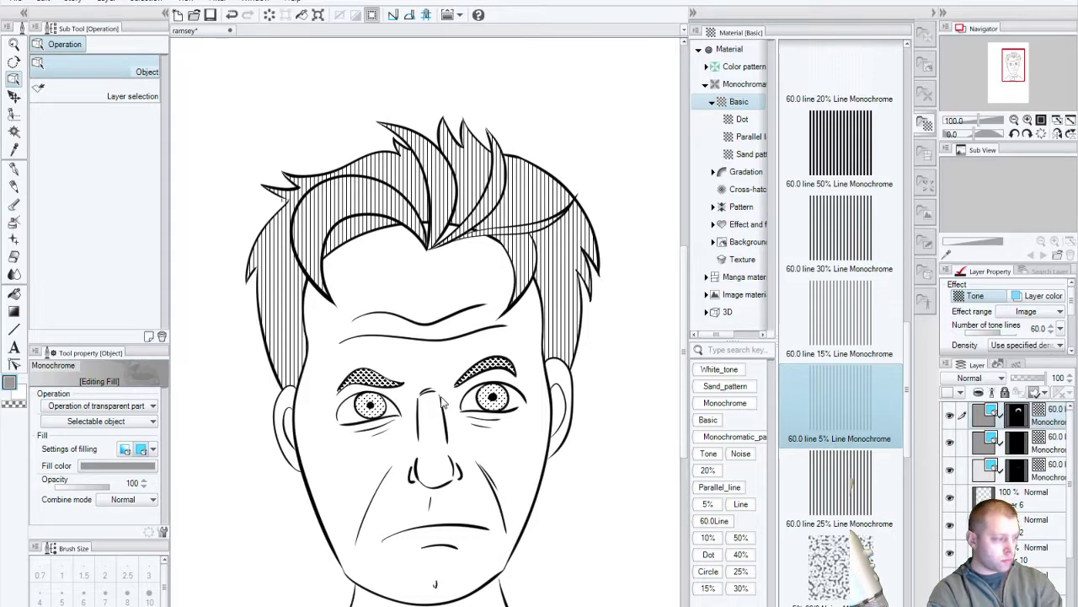
pyautogui.hotkey('ctrl', 'z')
pyautogui.moveTo(829, 315); pyautogui.dragTo(466, 274)
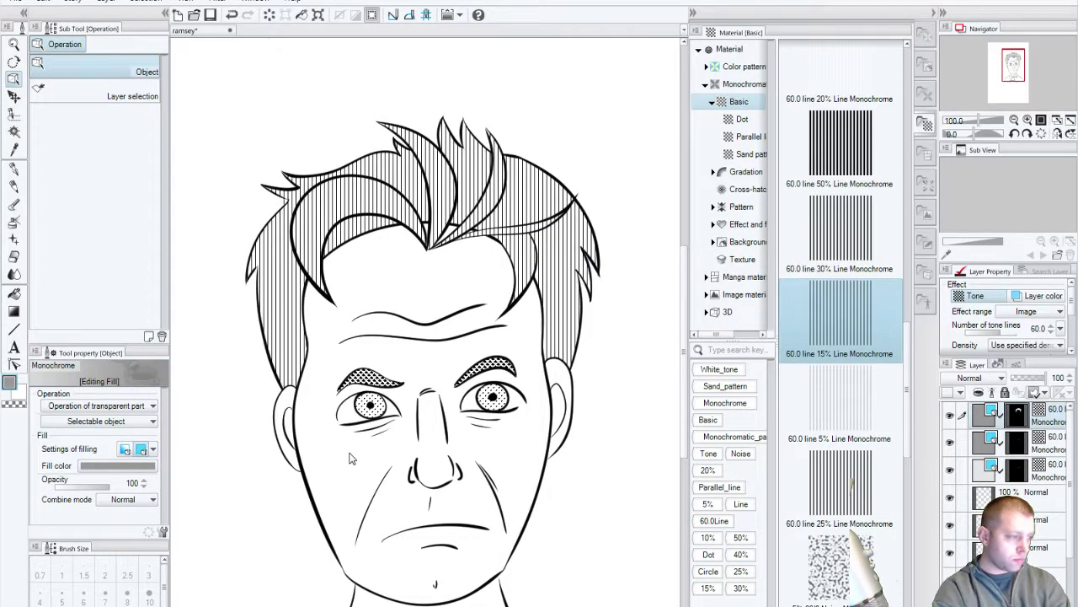
pyautogui.hotkey('ctrl', 'z')
# Step: Try the 15% Circle and 10% Line tones on the hair, undoing each
pyautogui.scroll(-1, 906, 469)
pyautogui.scroll(-10, 903, 505)
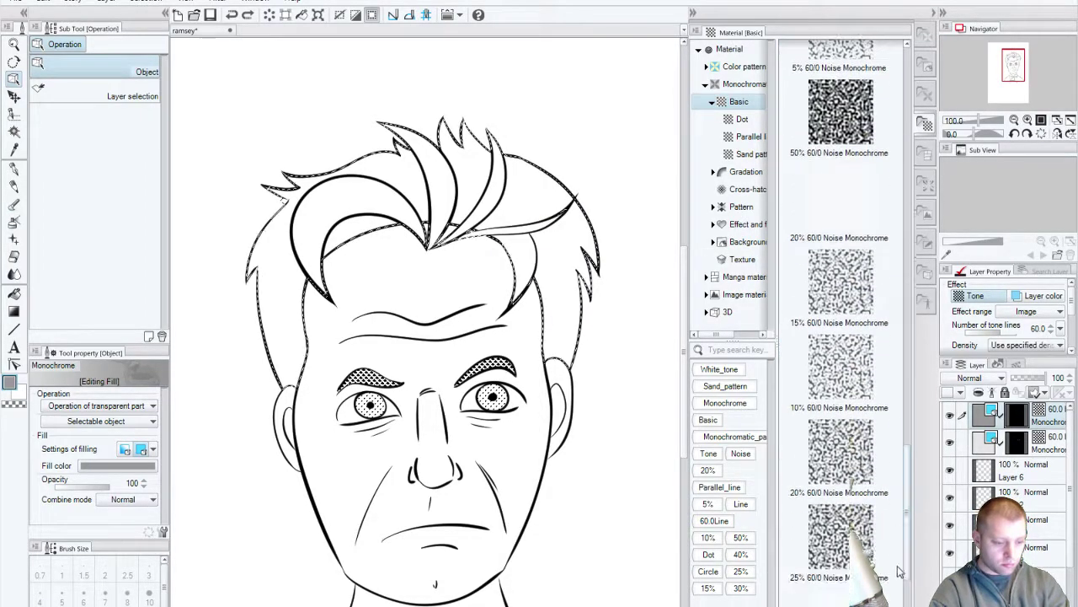
pyautogui.scroll(13, 894, 393)
pyautogui.scroll(6, 894, 392)
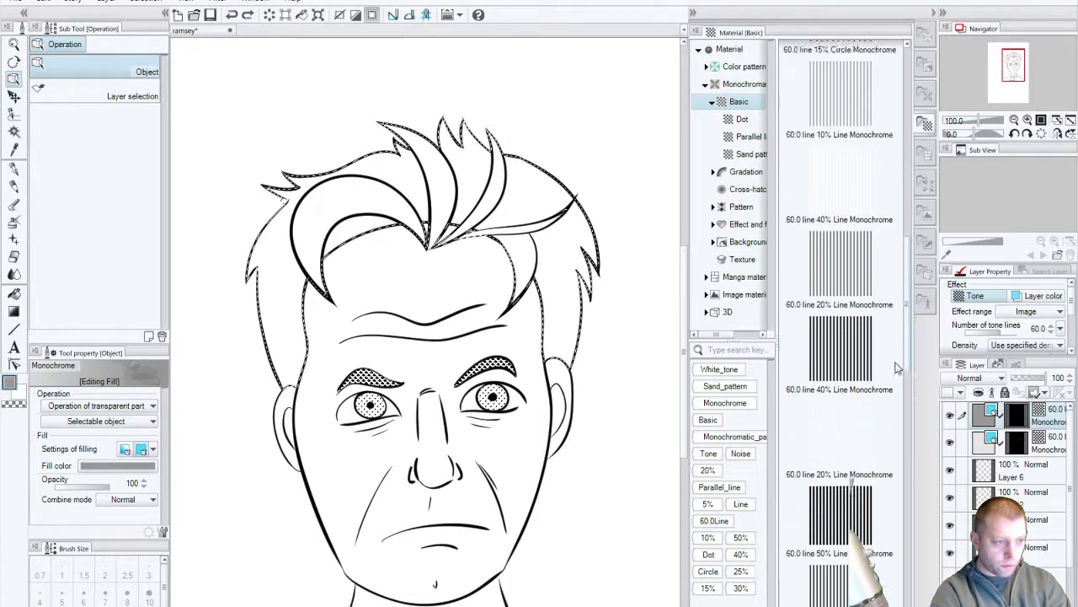
pyautogui.moveTo(841, 161); pyautogui.dragTo(542, 296)
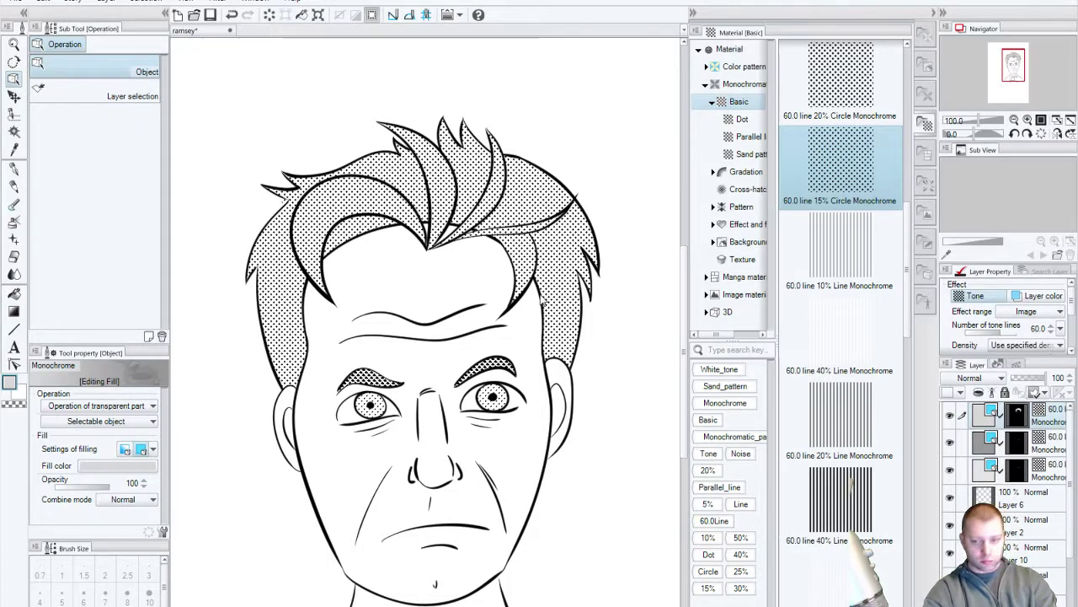
pyautogui.hotkey('ctrl', 'z')
pyautogui.moveTo(841, 245)
pyautogui.mouseDown()
pyautogui.moveTo(590, 236)
pyautogui.moveTo(539, 253)
pyautogui.mouseUp()
pyautogui.hotkey('ctrl', 'z')
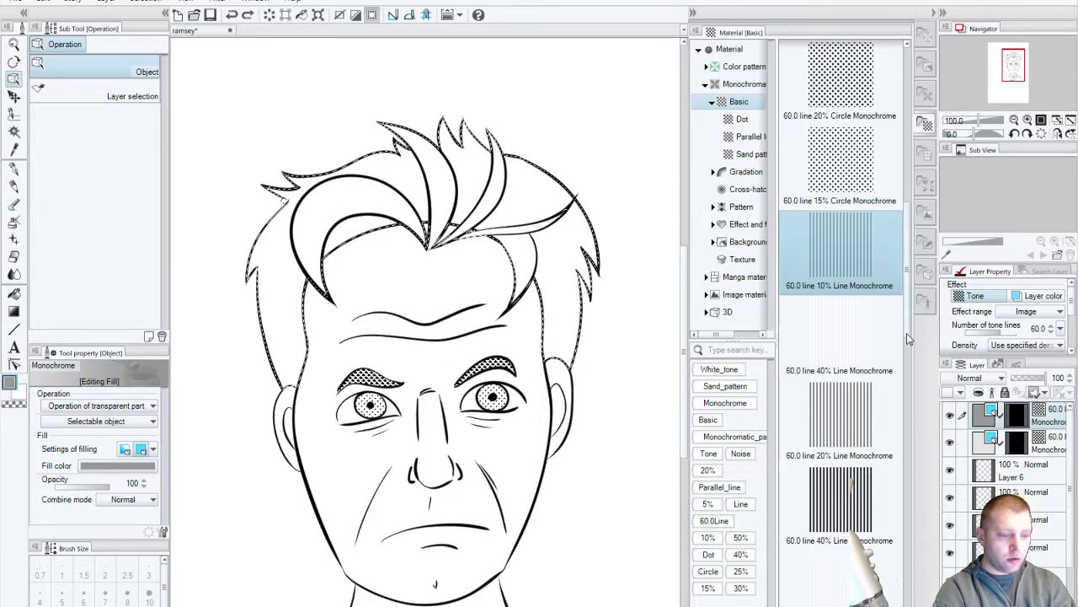
# Step: Fill the hair with the 60.0 line 10% Circle tone and pan down to the collar
pyautogui.scroll(5, 883, 232)
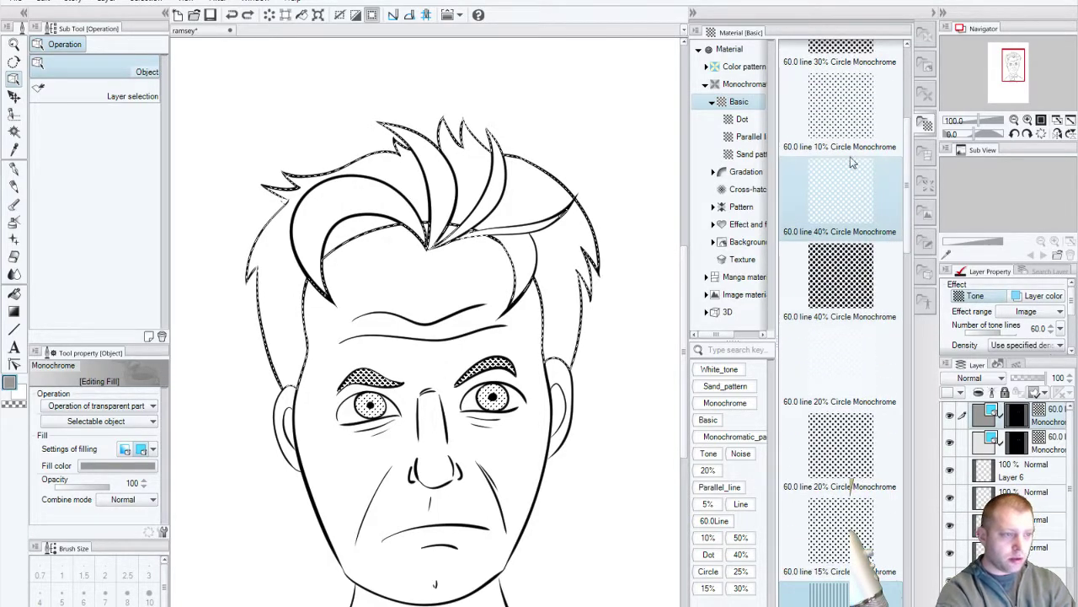
pyautogui.moveTo(841, 105)
pyautogui.mouseDown()
pyautogui.moveTo(631, 132)
pyautogui.moveTo(460, 296)
pyautogui.mouseUp()
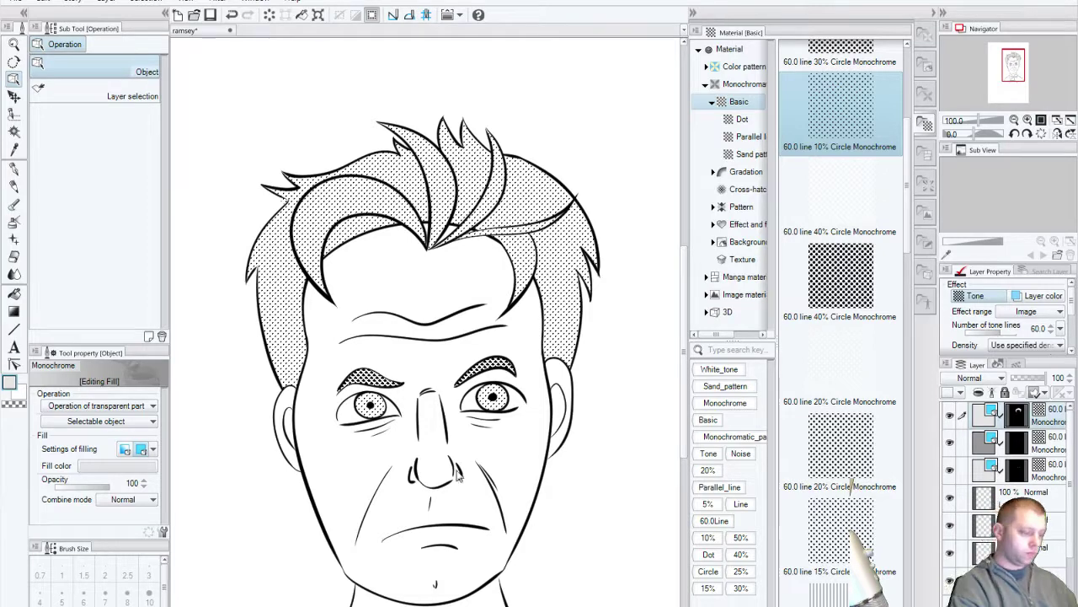
pyautogui.moveTo(459, 478); pyautogui.dragTo(473, 328)
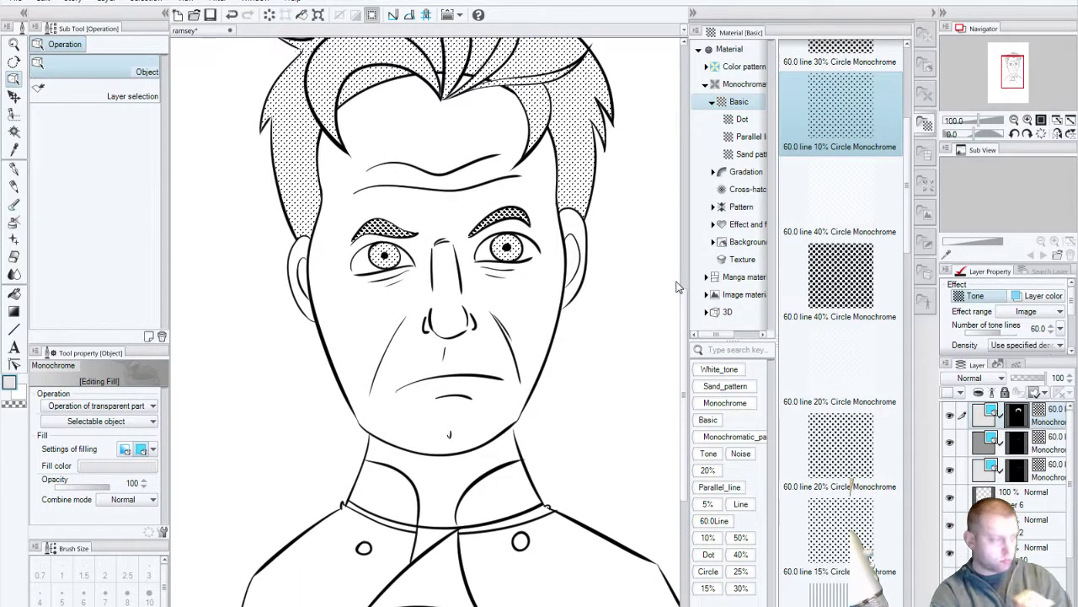
# Step: Collapse the Material palette dock and zoom out to about 52% to see the whole page
pyautogui.click(13, 44)
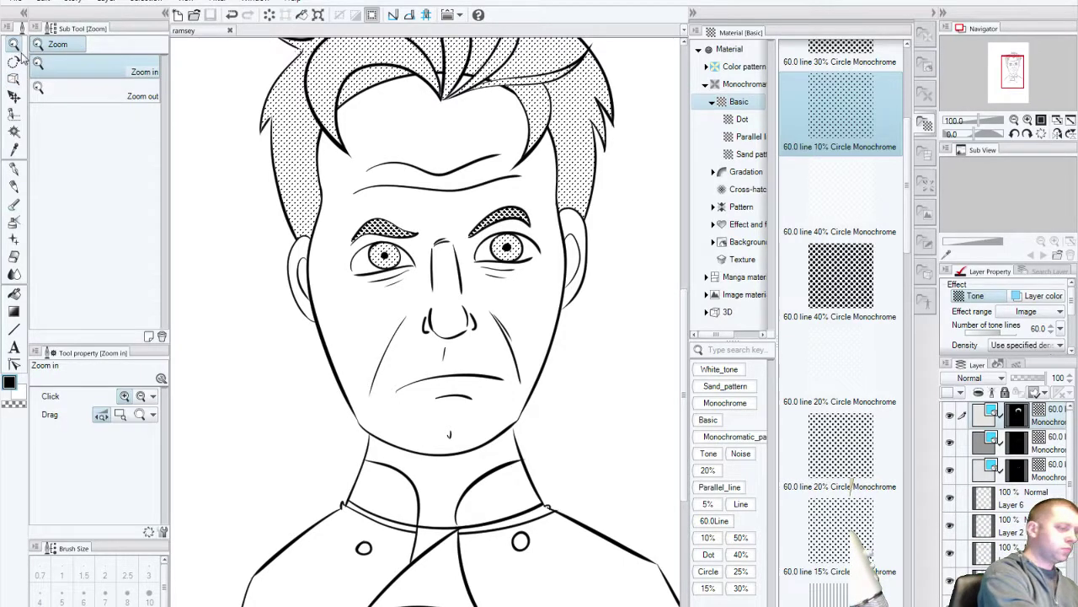
pyautogui.click(937, 14)
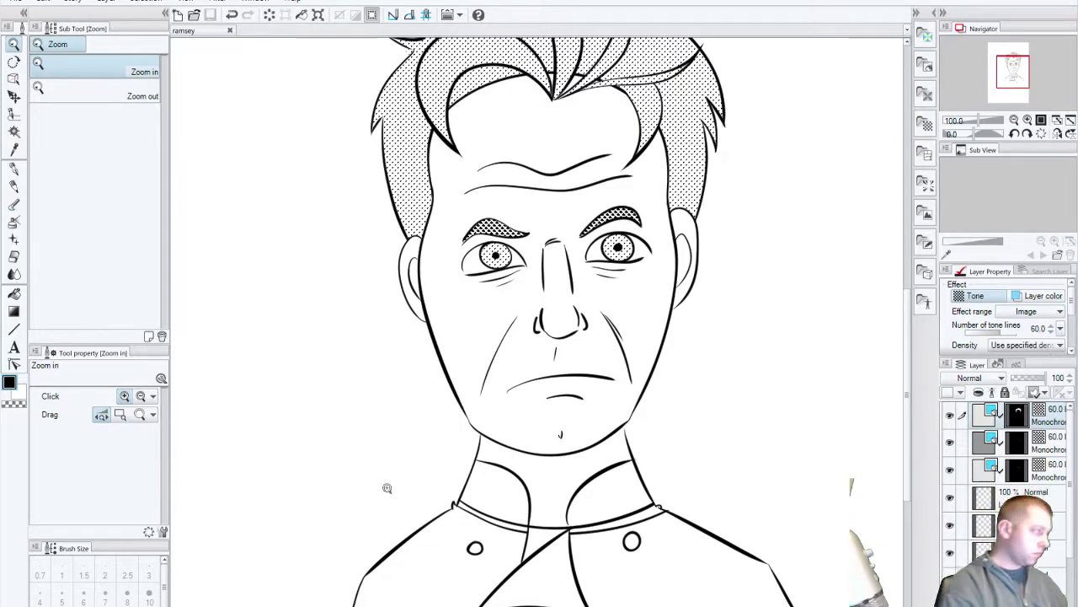
pyautogui.scroll(-3, 527, 366)
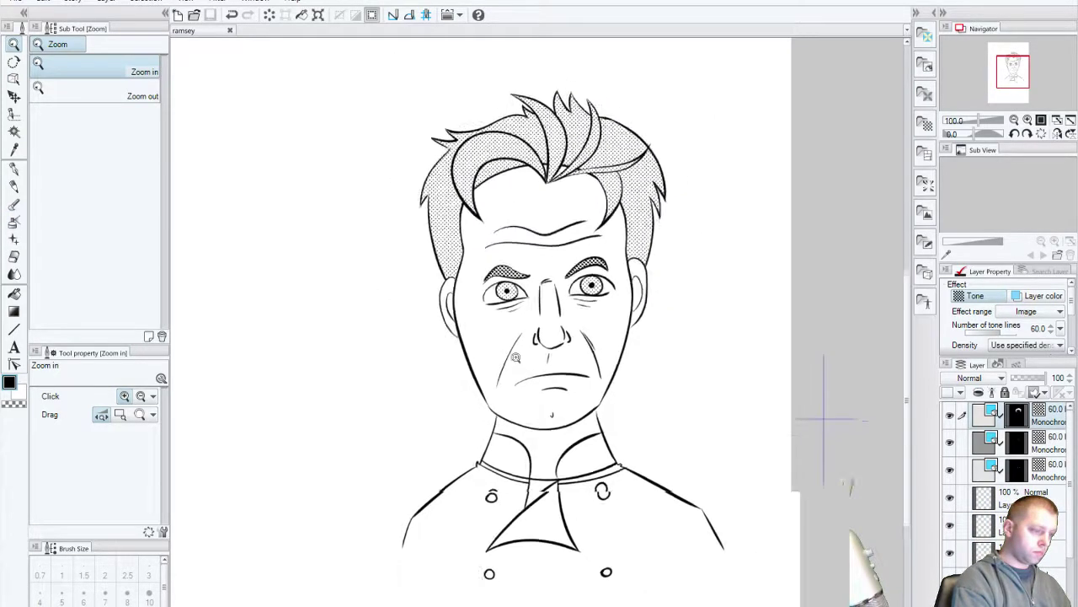
pyautogui.scroll(2, 628, 492)
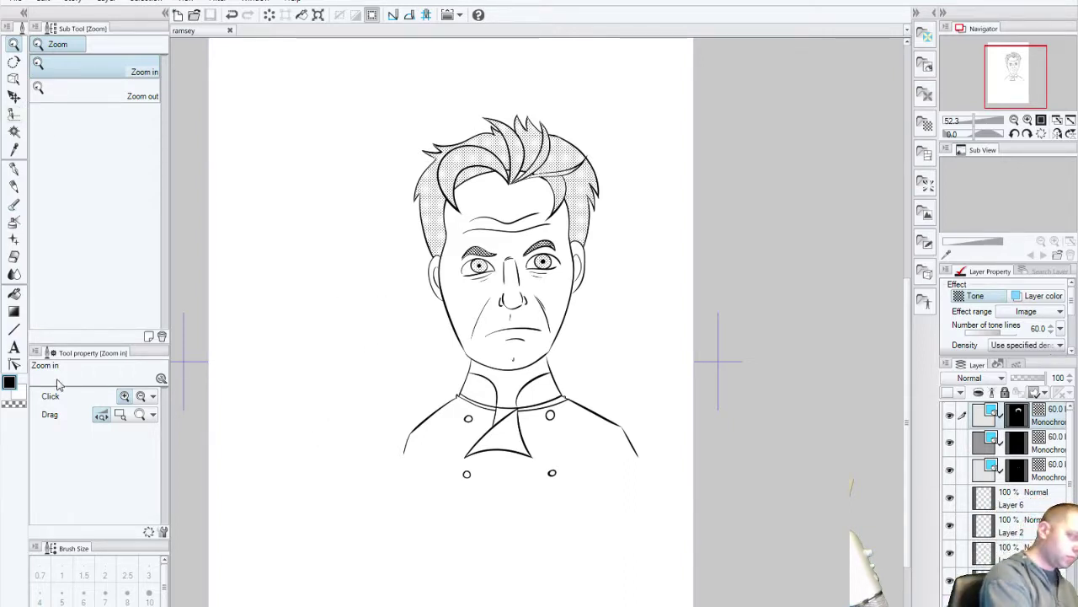
pyautogui.click(14, 114)
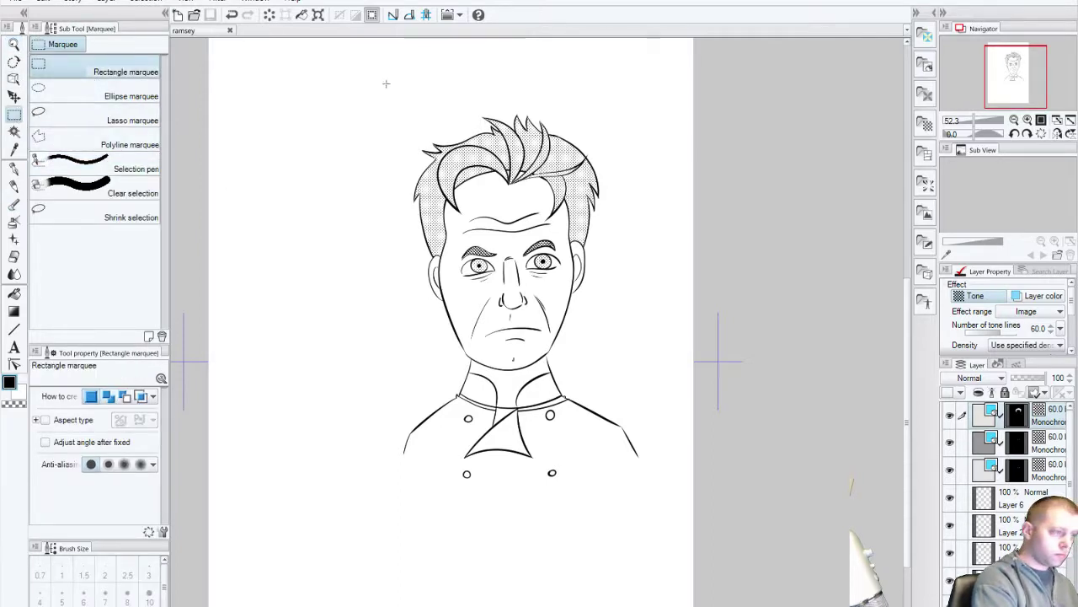
# Step: Drag a rectangle selection tightly around the chef portrait and nudge it into place
pyautogui.moveTo(386, 84); pyautogui.dragTo(651, 487)
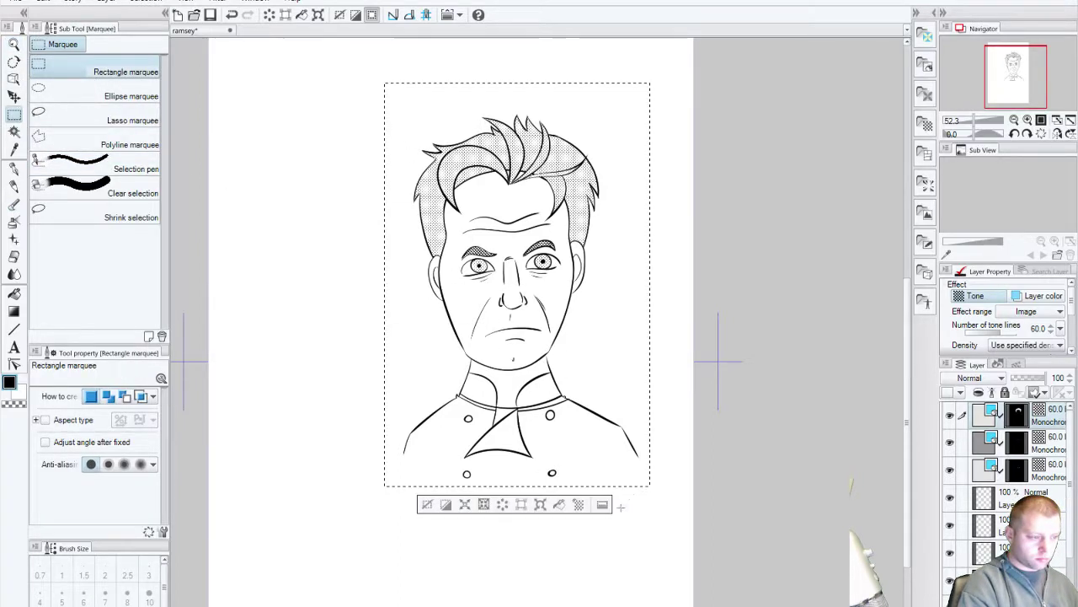
pyautogui.moveTo(548, 311); pyautogui.dragTo(541, 318)
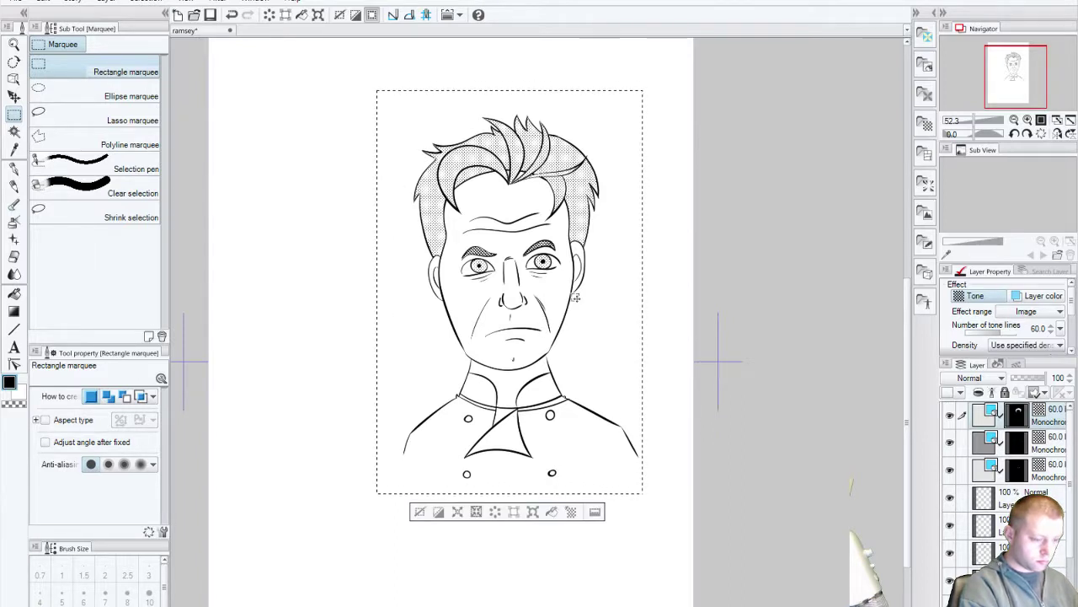
pyautogui.moveTo(586, 364); pyautogui.dragTo(596, 364)
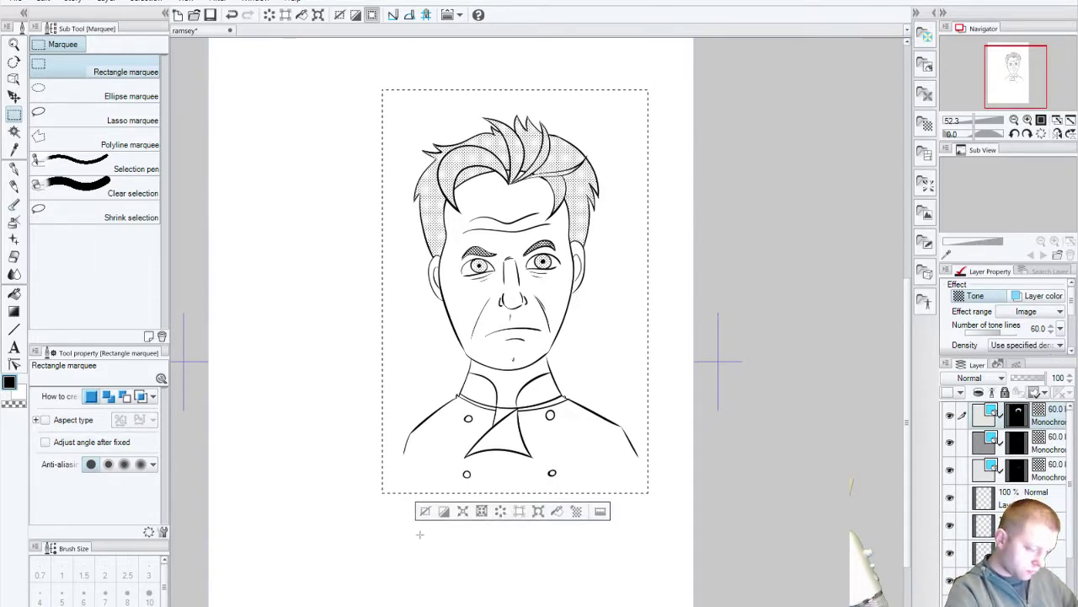
# Step: Copy the selection, paste it into a new trial canvas, then discard that canvas unsaved
pyautogui.click(43, 2)
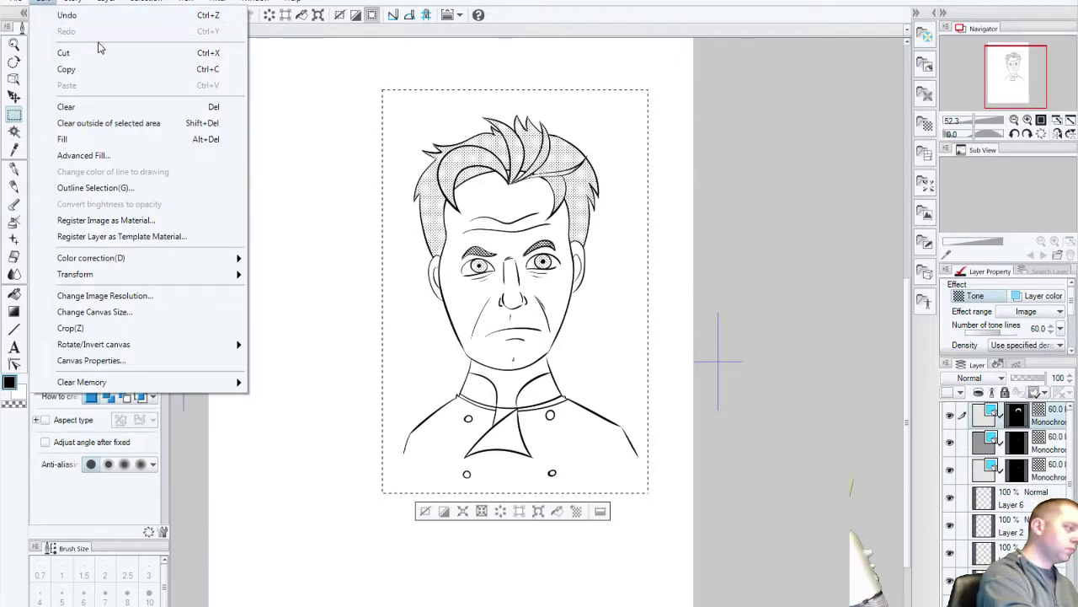
pyautogui.click(97, 77)
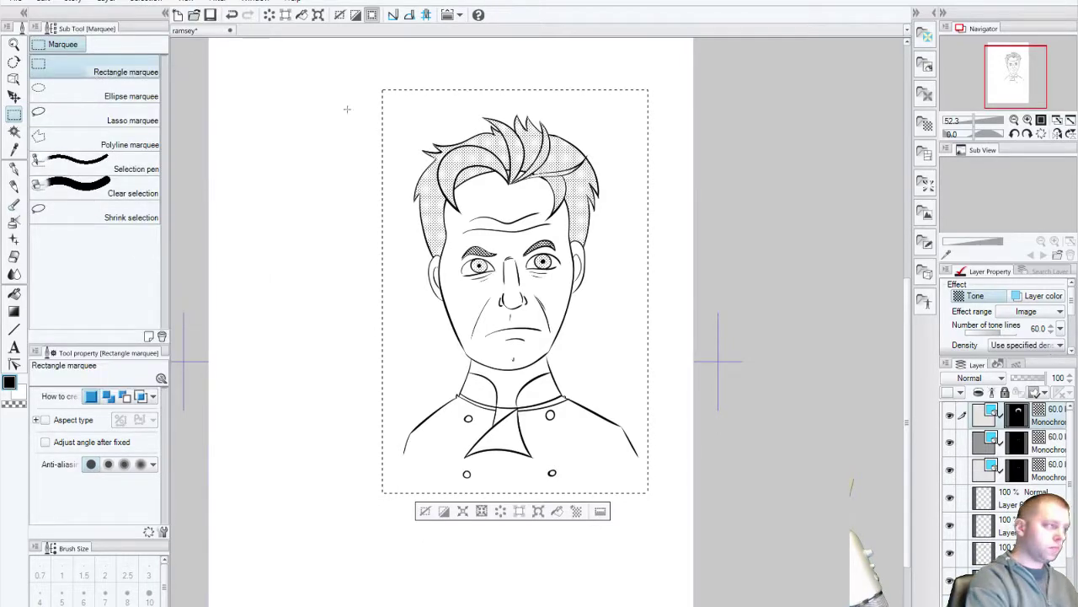
pyautogui.click(15, 3)
pyautogui.click(25, 19)
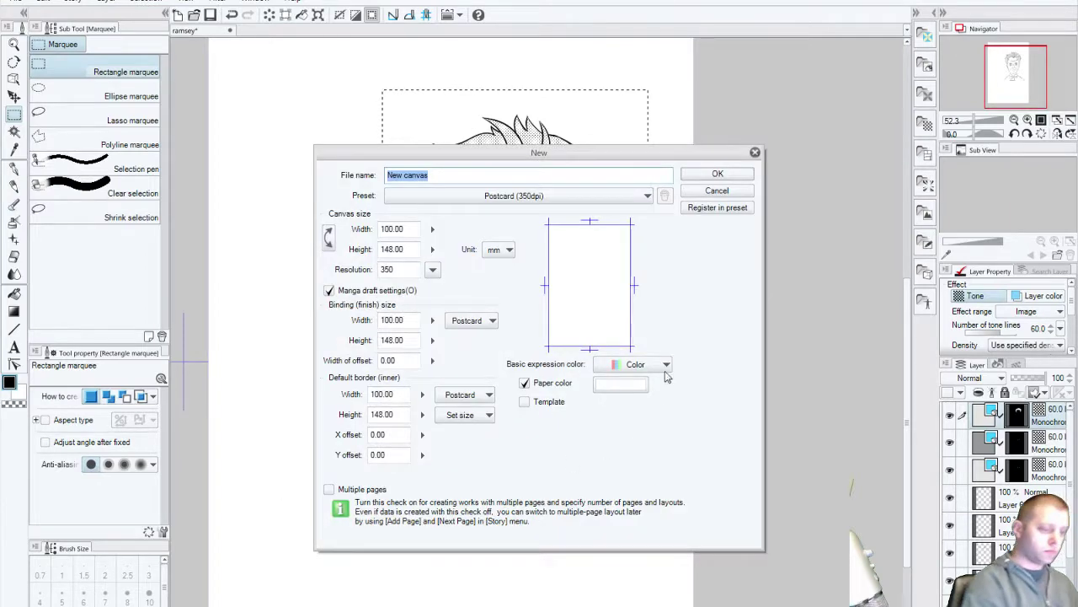
pyautogui.click(712, 176)
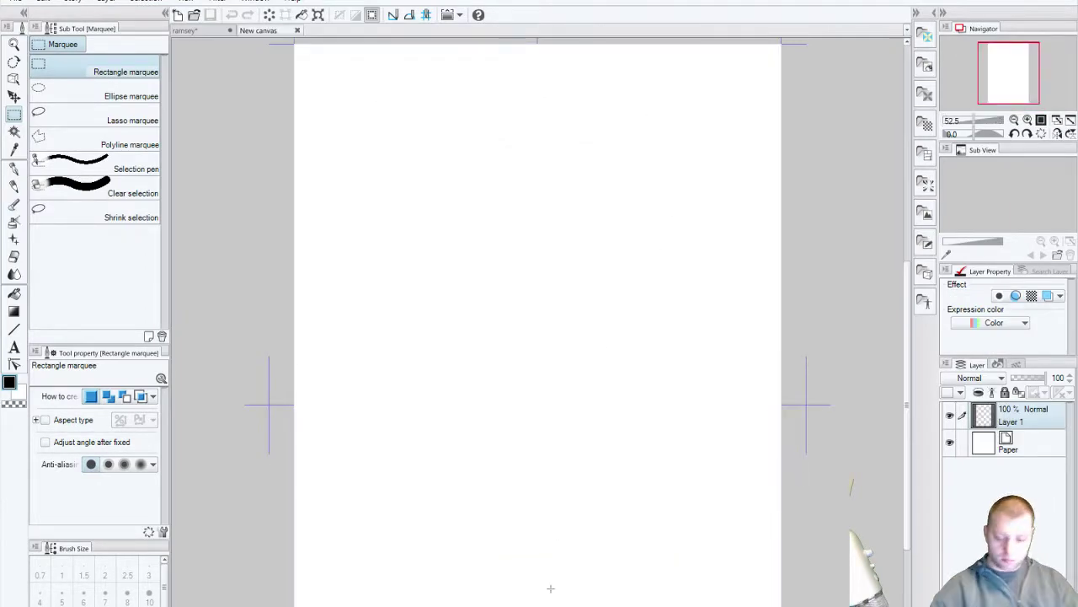
pyautogui.hotkey('ctrl', 'v')
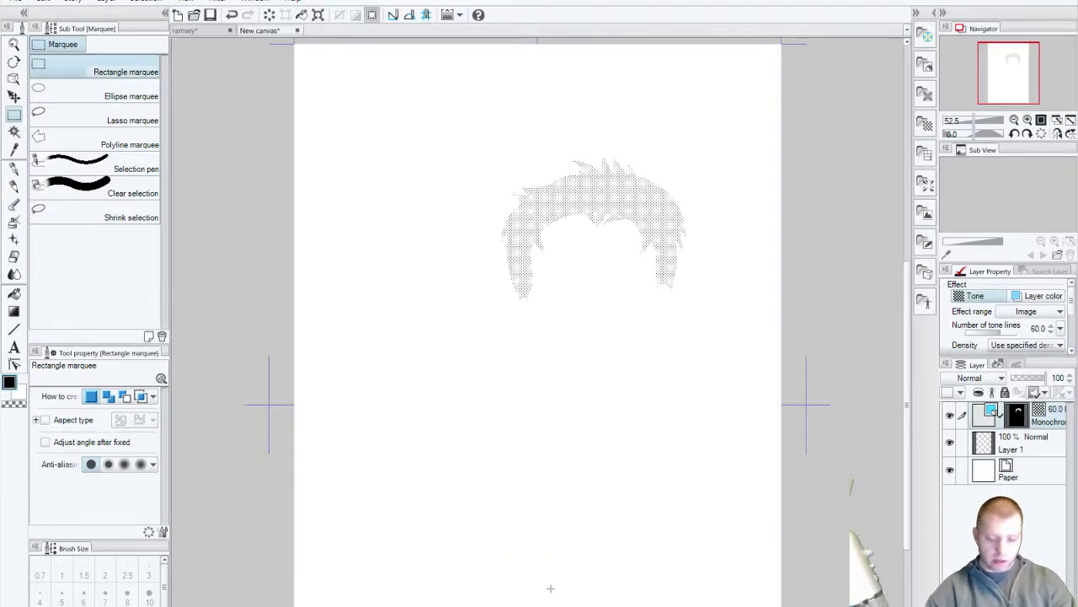
pyautogui.hotkey('ctrl', 'z')
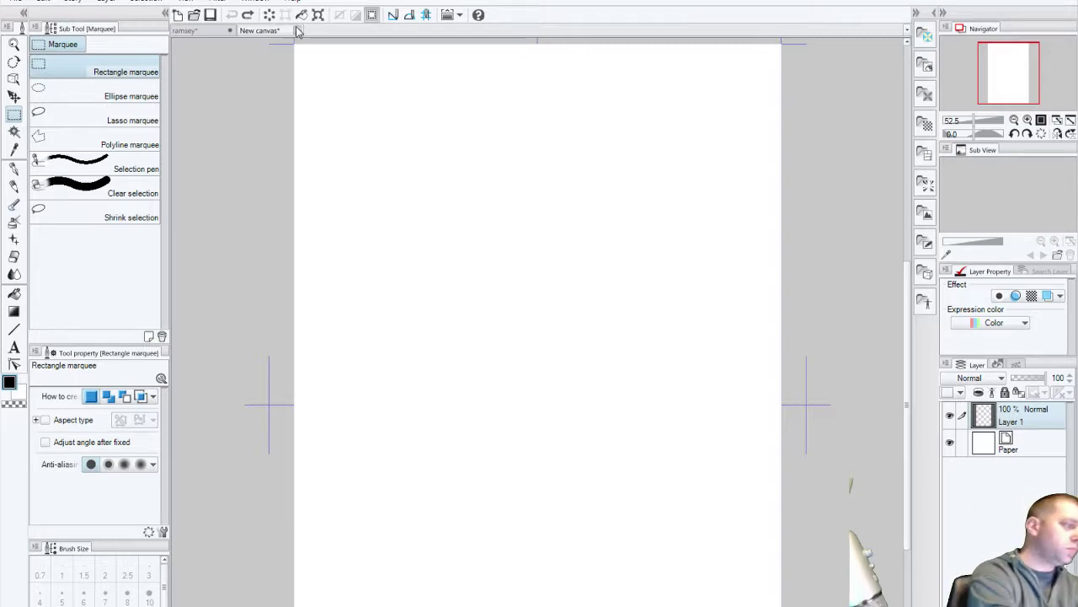
pyautogui.click(297, 30)
pyautogui.click(561, 276)
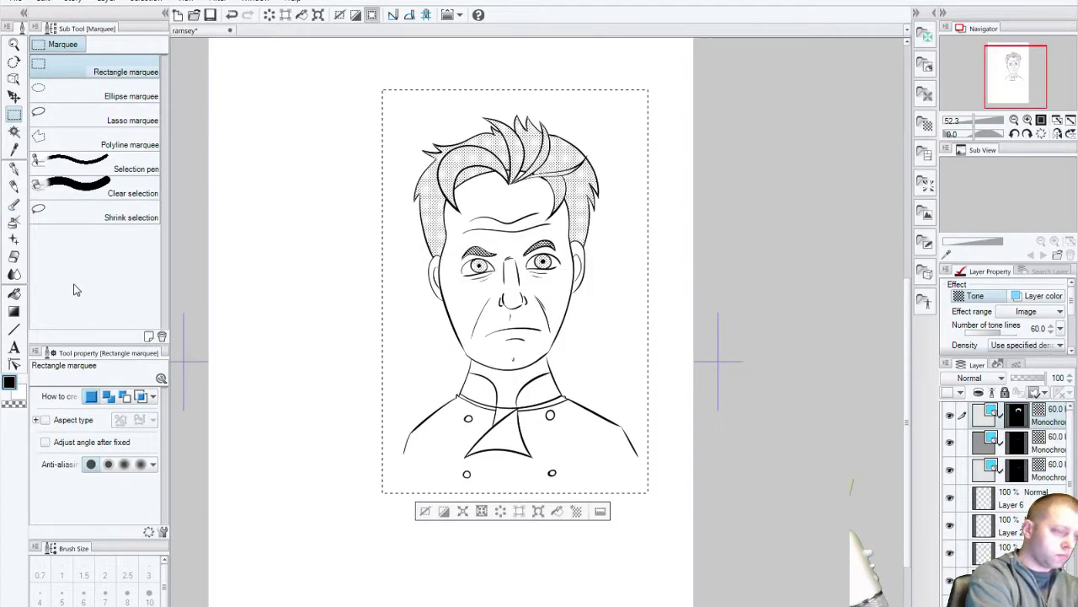
# Step: Crop to the selected rectangle, accepting removal of crop marks and border, then deselect
pyautogui.click(42, 2)
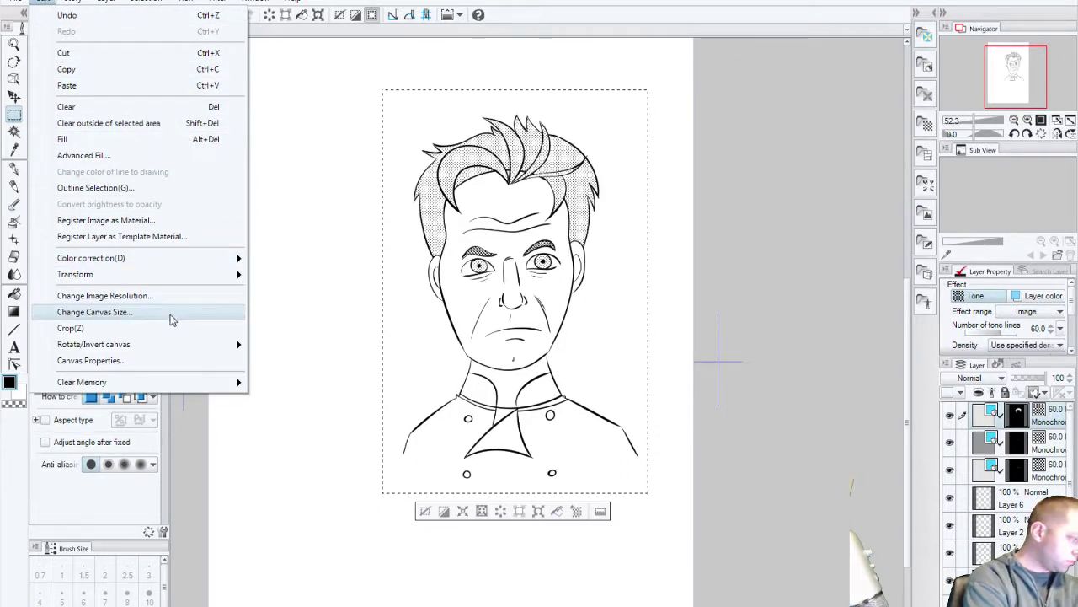
pyautogui.click(236, 330)
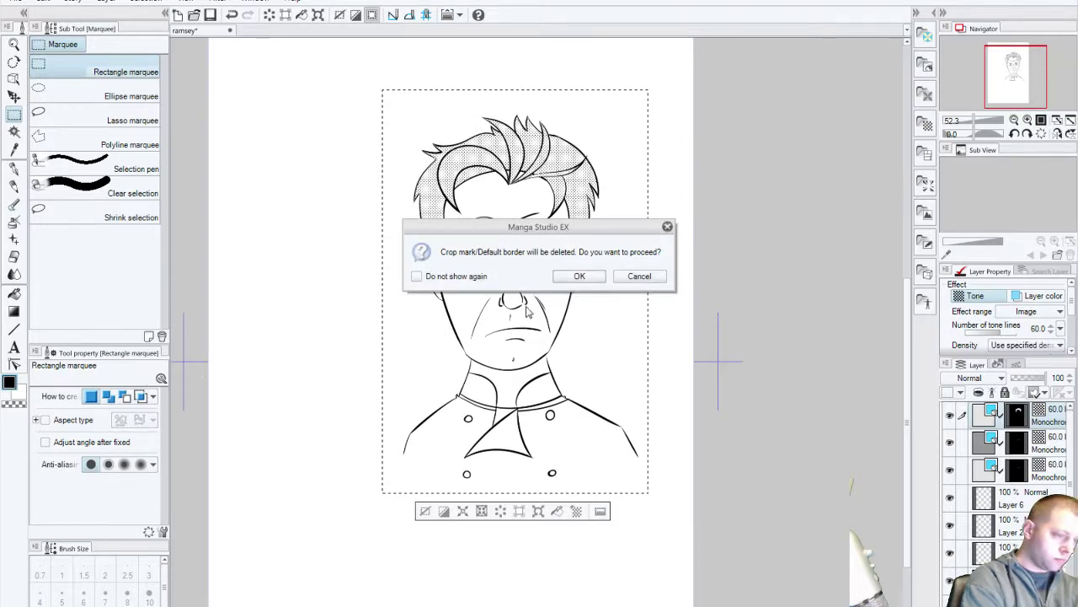
pyautogui.click(571, 278)
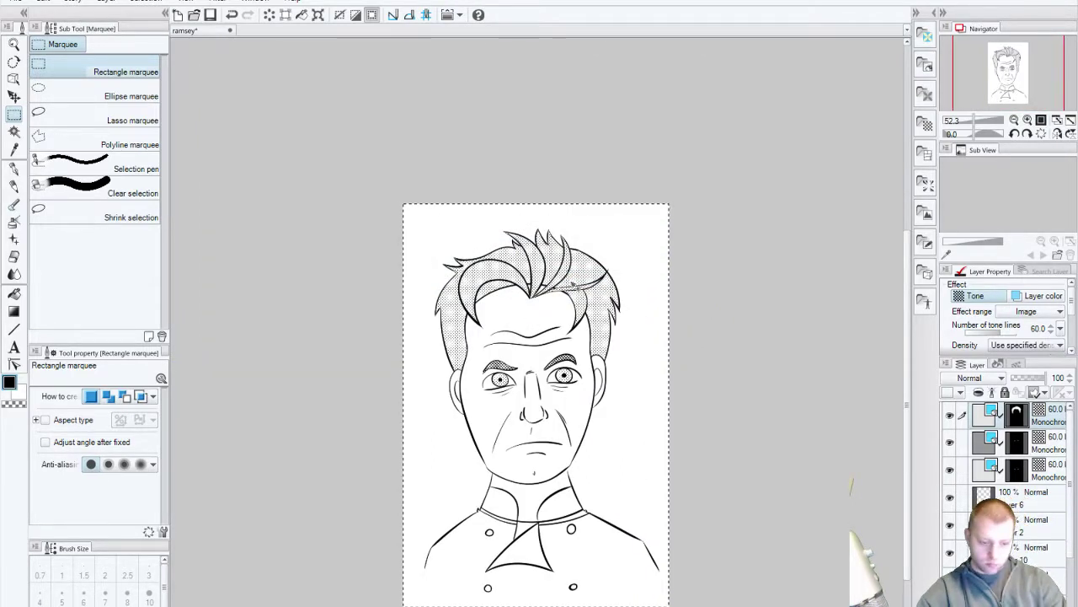
pyautogui.hotkey('ctrl', 'd')
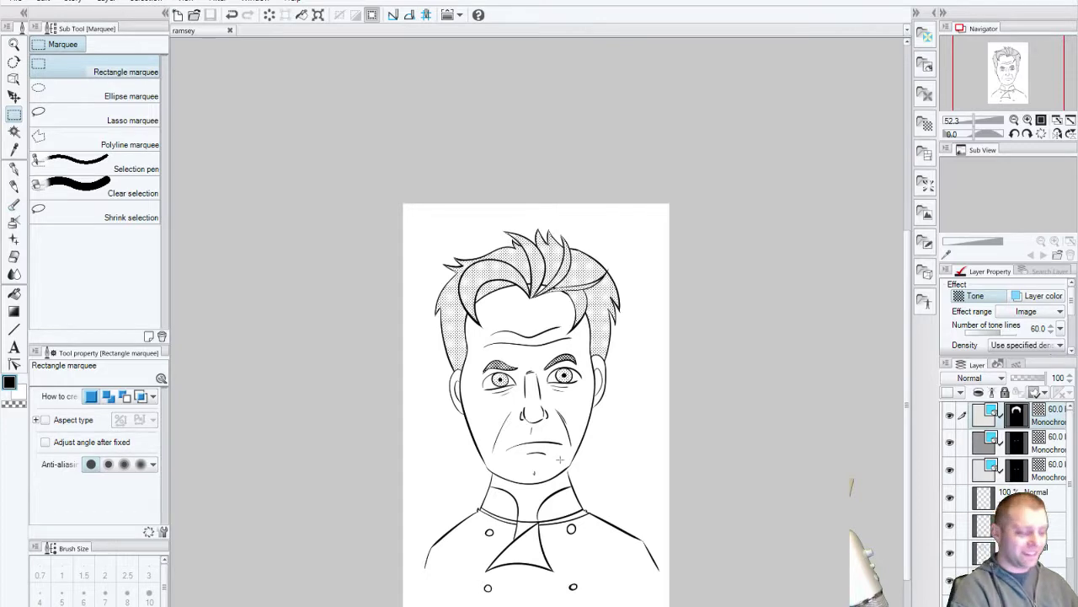
# Step: Zoom in, undo the crop, deselect, then view at 100% centred on the face
pyautogui.click(14, 45)
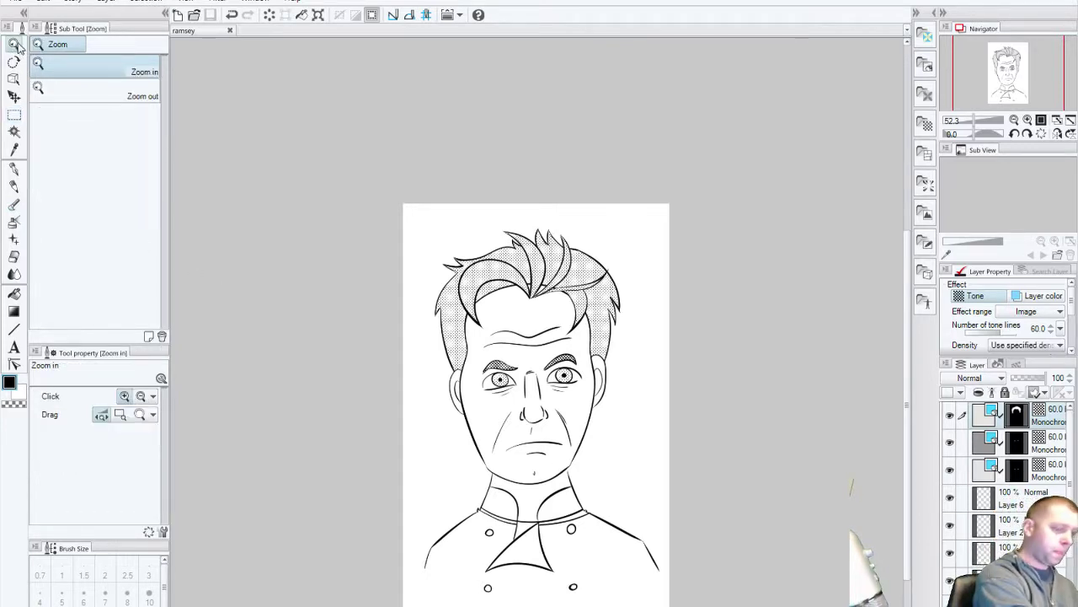
pyautogui.click(545, 459)
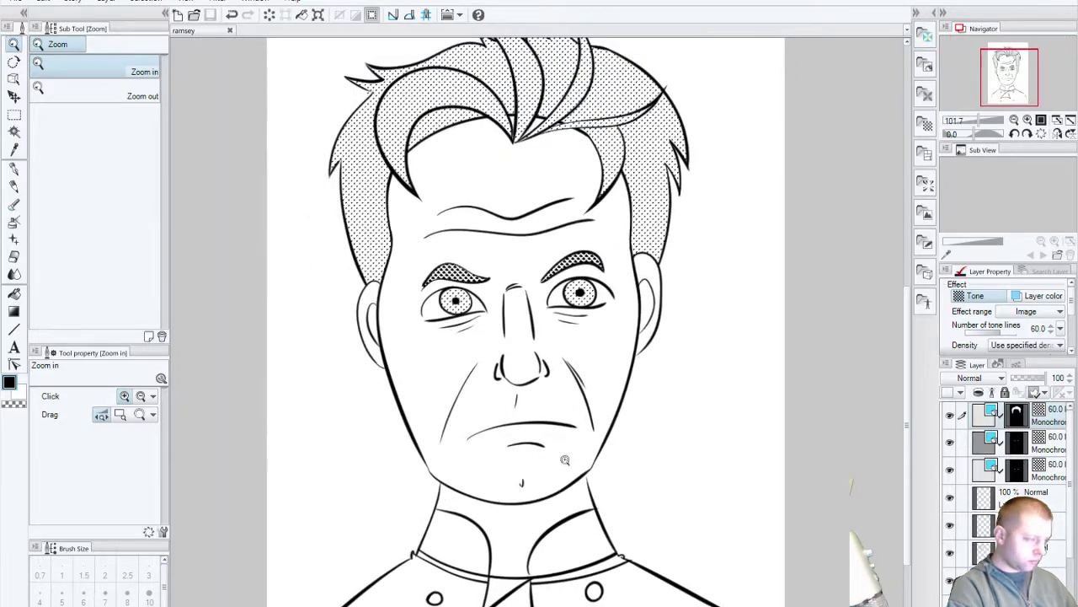
pyautogui.hotkey('ctrl', 'z')
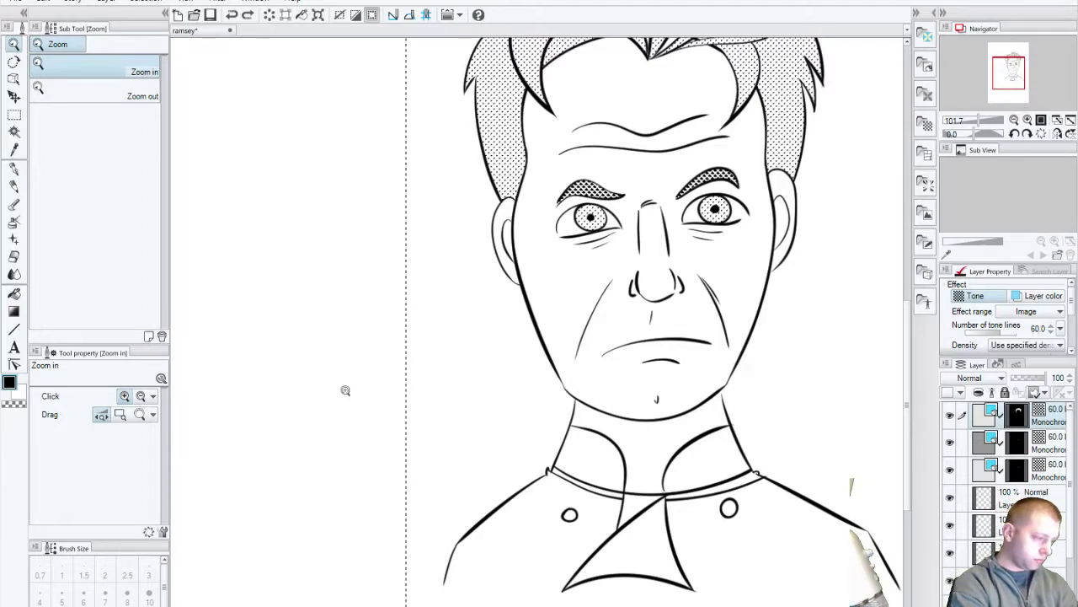
pyautogui.scroll(-5, 343, 390)
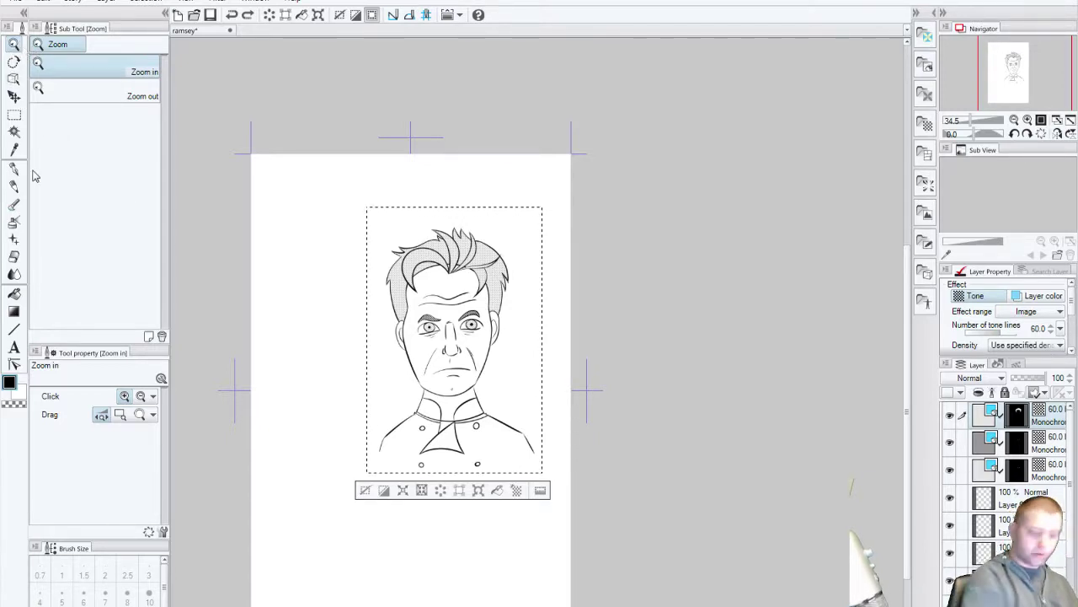
pyautogui.hotkey('ctrl', 'd')
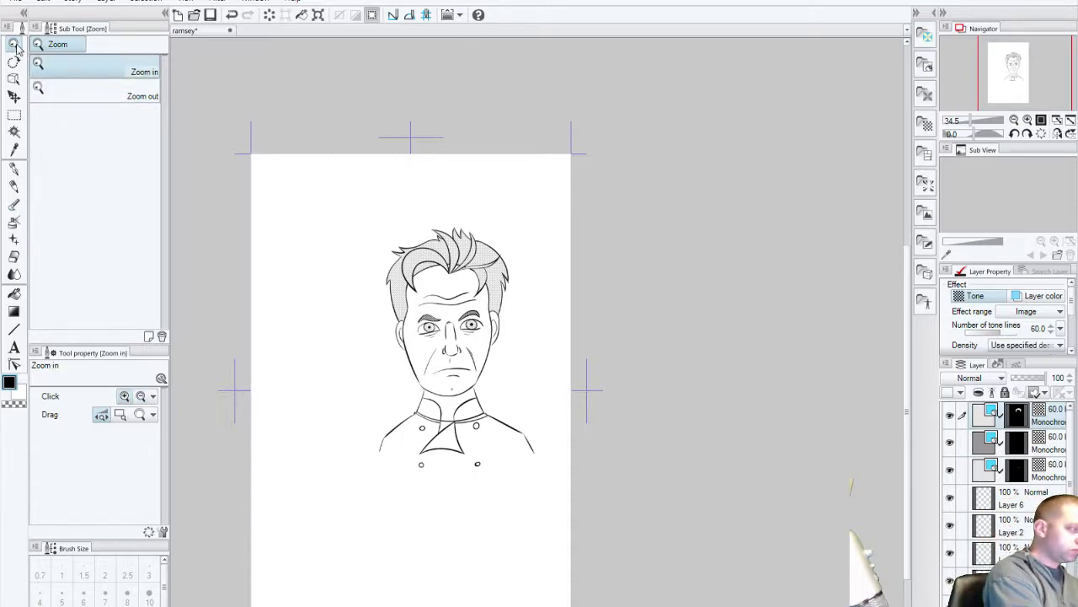
pyautogui.hotkey('ctrl', 'alt', '0')
pyautogui.moveTo(388, 373); pyautogui.dragTo(623, 481)
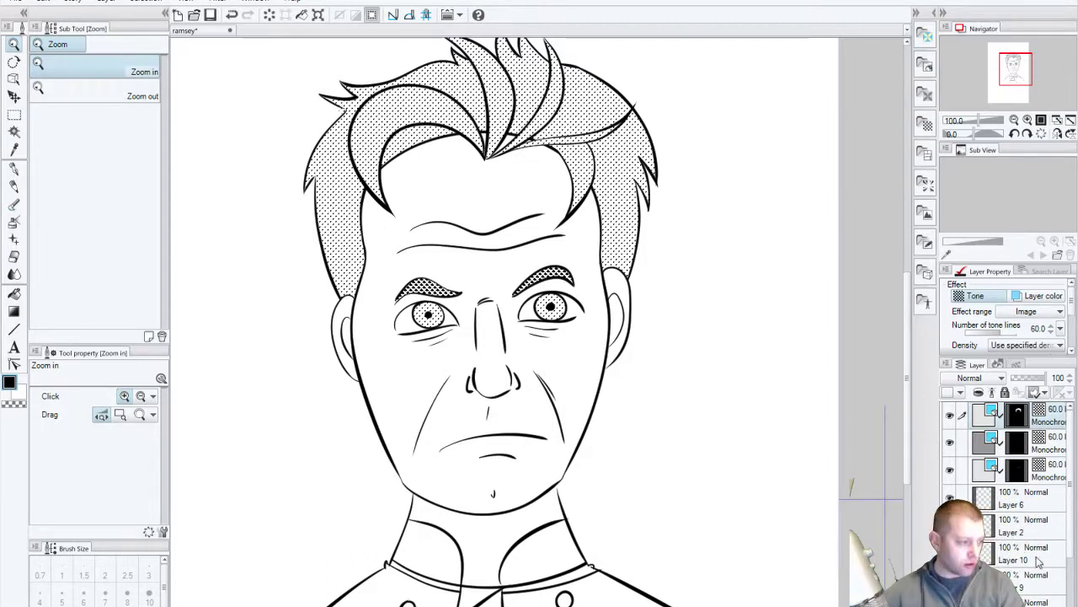
# Step: Combine the selected line-art layers into a single Layer 6
pyautogui.rightClick(1015, 502)
pyautogui.click(1033, 536)
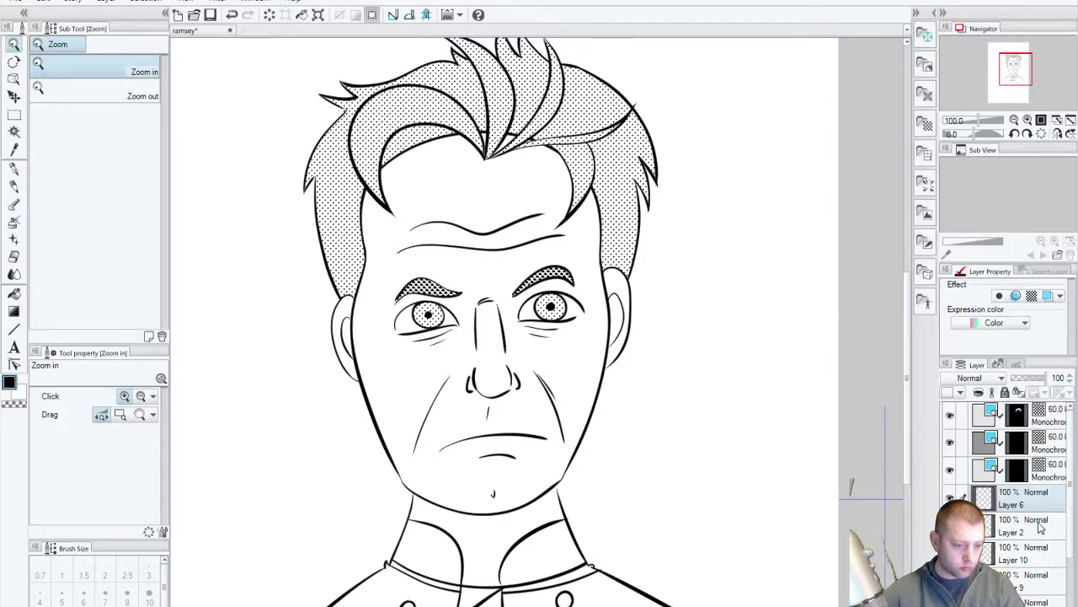
pyautogui.scroll(-3, 1034, 536)
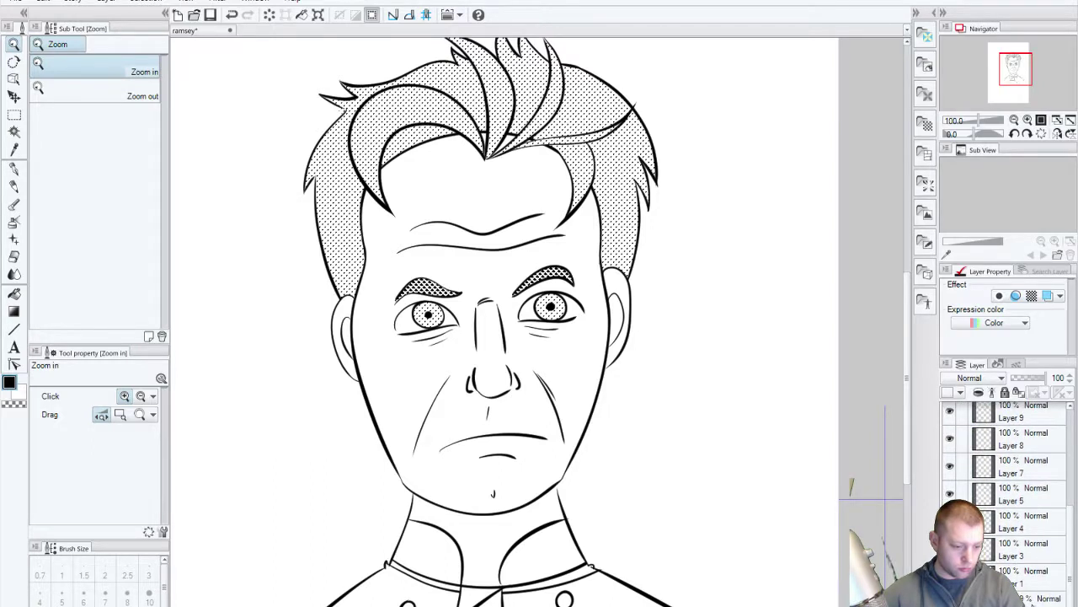
pyautogui.keyDown('shift'); pyautogui.click(1032, 583); pyautogui.keyUp('shift')
pyautogui.rightClick(1032, 583)
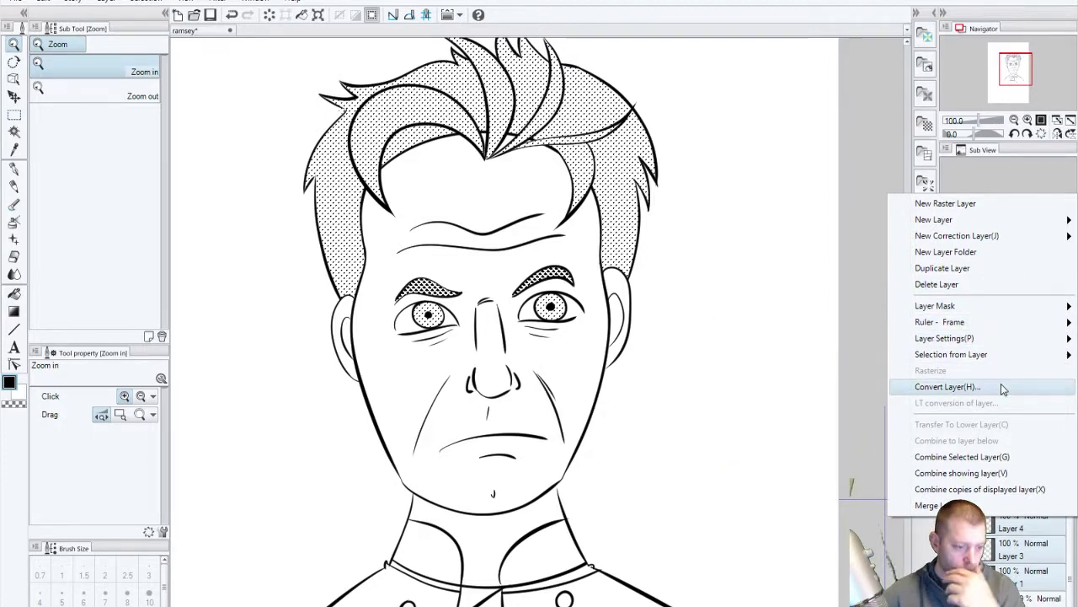
pyautogui.click(962, 456)
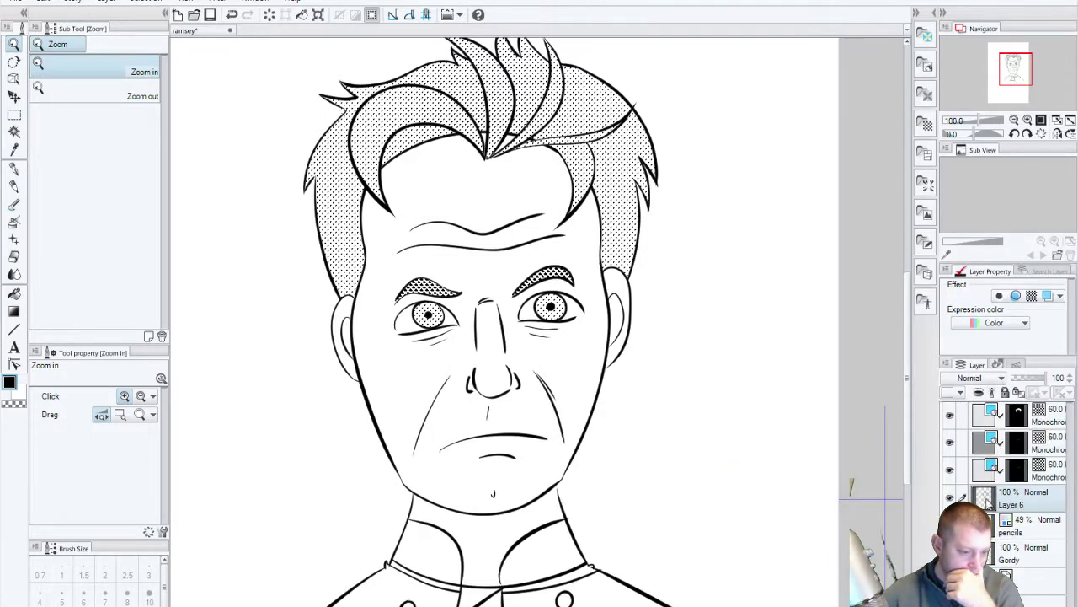
# Step: Check the merged Layer 6, hide the pencils sketch layer, and delete the Gordy layer
pyautogui.click(951, 498)
pyautogui.click(950, 498)
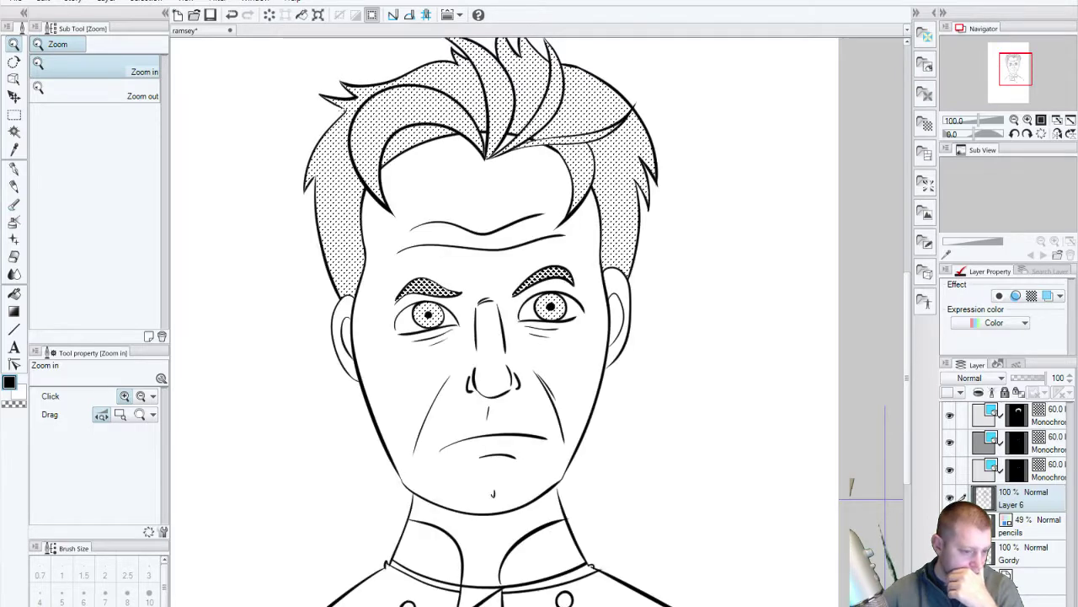
pyautogui.click(950, 524)
pyautogui.click(1026, 558)
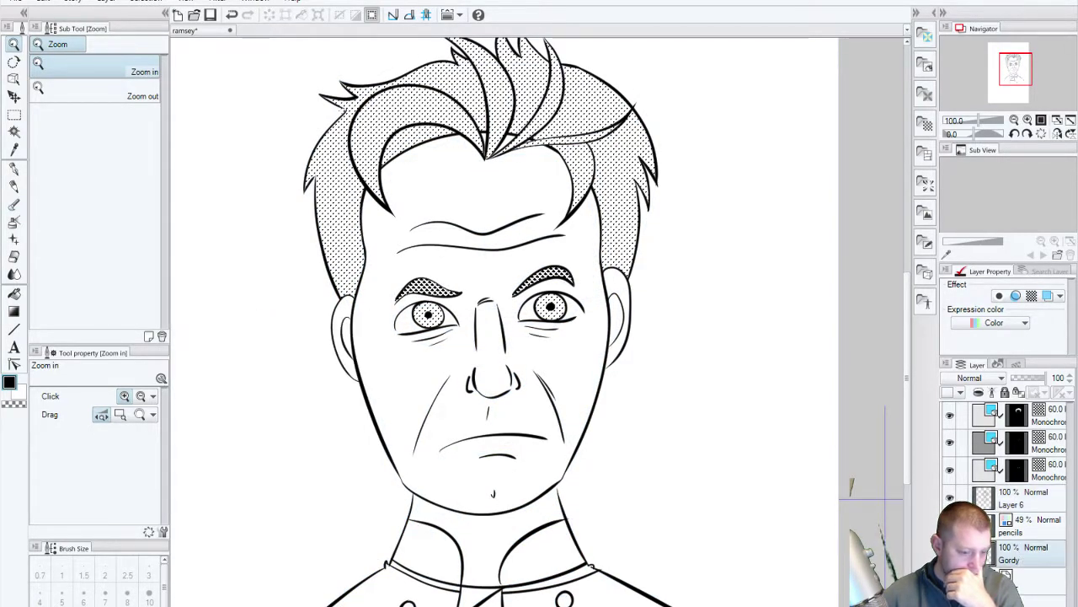
pyautogui.press('Delete')
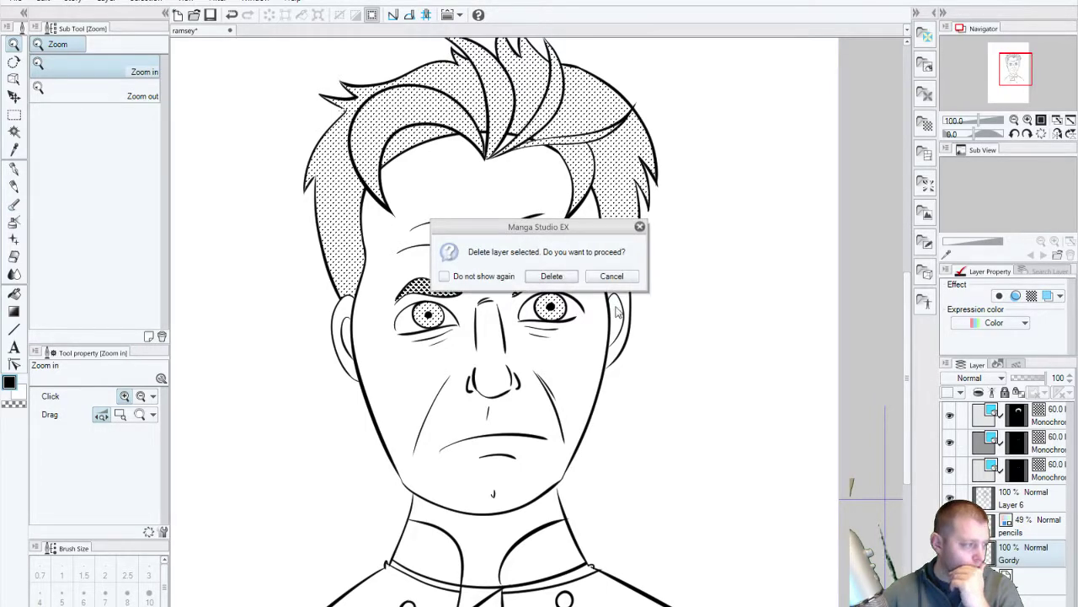
# Step: Confirm deleting the Gordy layer and zoom out to view the whole portrait
pyautogui.click(552, 276)
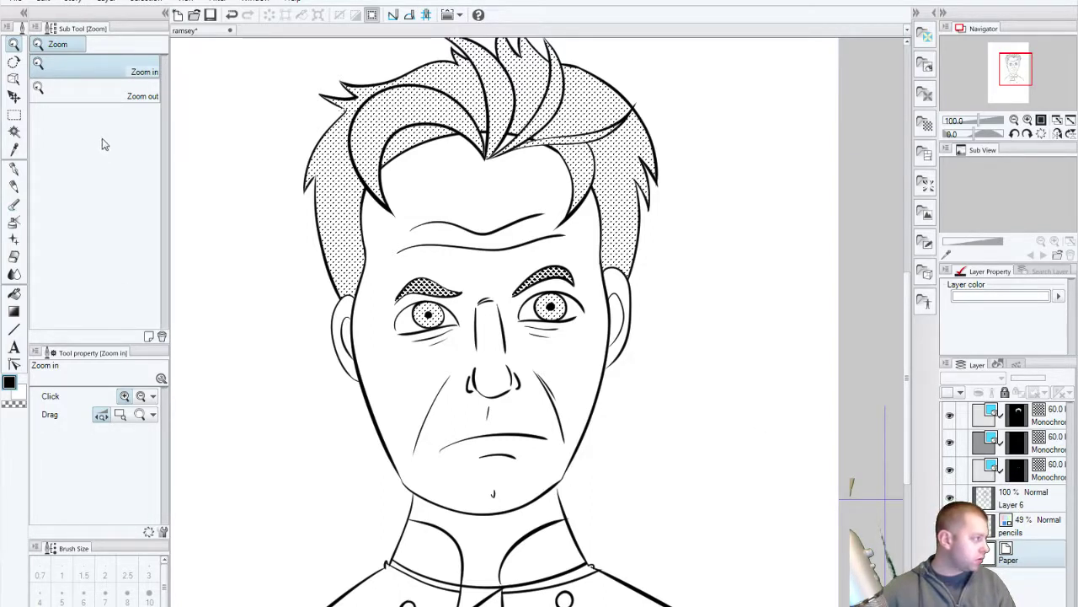
pyautogui.click(96, 101)
pyautogui.click(262, 159)
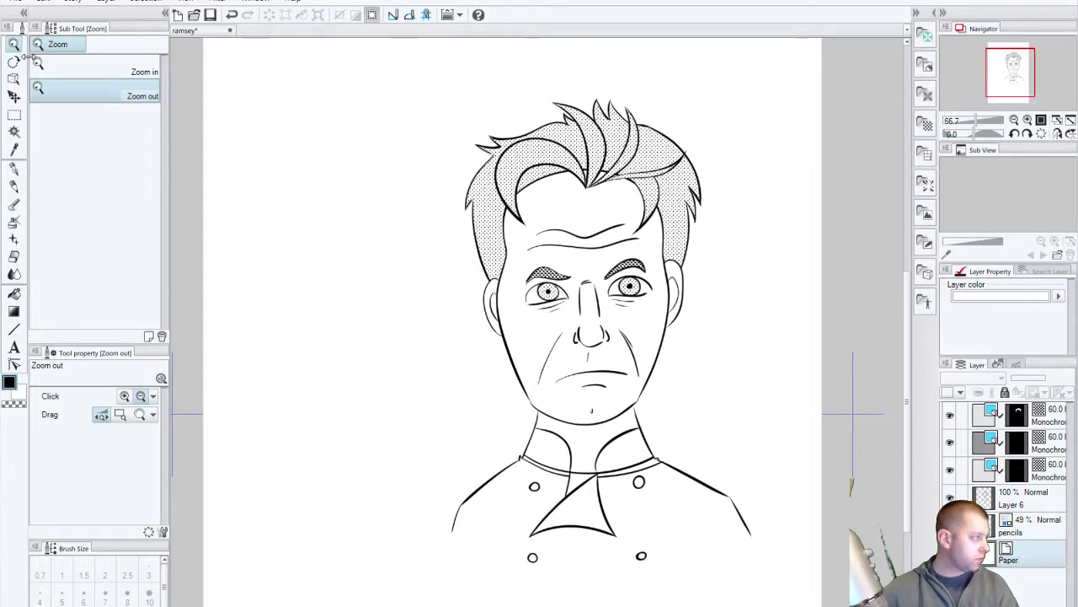
pyautogui.click(17, 116)
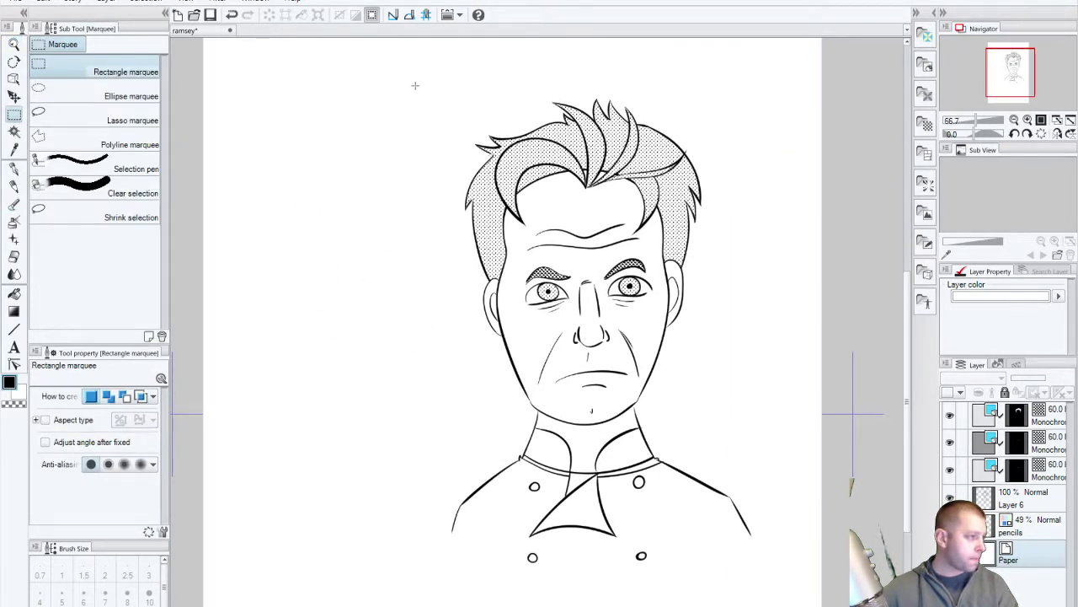
# Step: Crop the canvas to a rectangle around the chef drawing, accepting the loss of crop marks
pyautogui.moveTo(415, 85)
pyautogui.mouseDown()
pyautogui.moveTo(806, 342)
pyautogui.moveTo(788, 573)
pyautogui.moveTo(771, 576)
pyautogui.mouseUp()
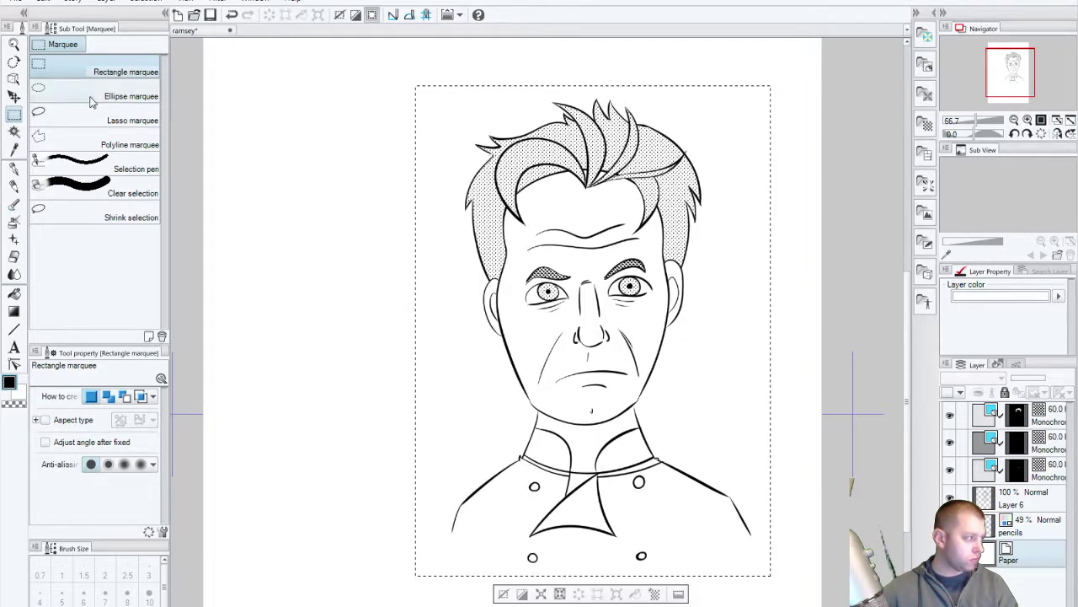
pyautogui.keyDown('ctrl'); pyautogui.click(631, 361); pyautogui.keyUp('ctrl')
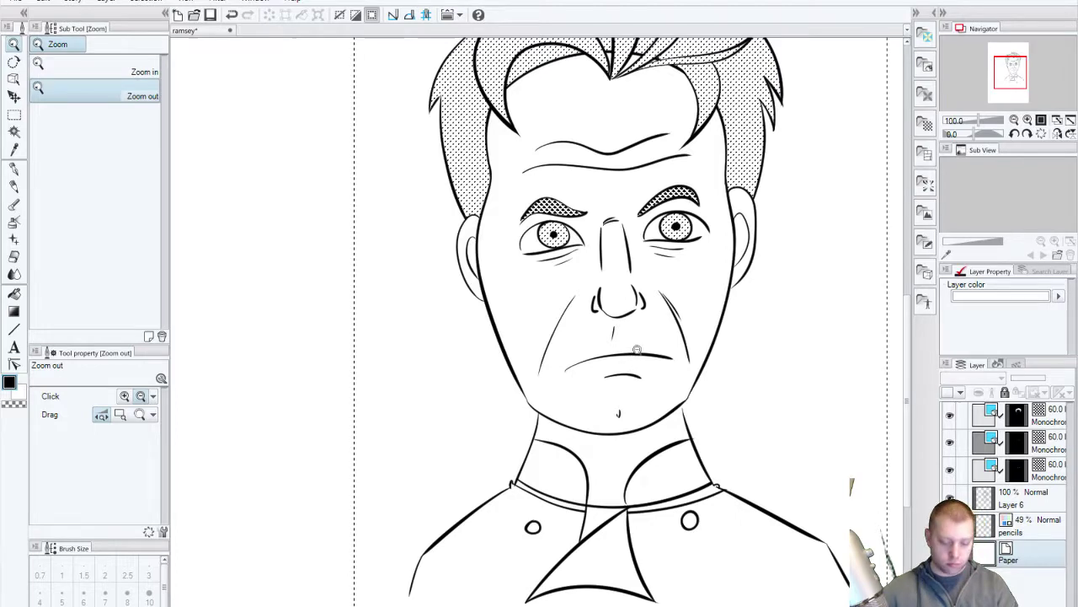
pyautogui.click(847, 347)
pyautogui.keyDown('alt'); pyautogui.click(846, 348); pyautogui.keyUp('alt')
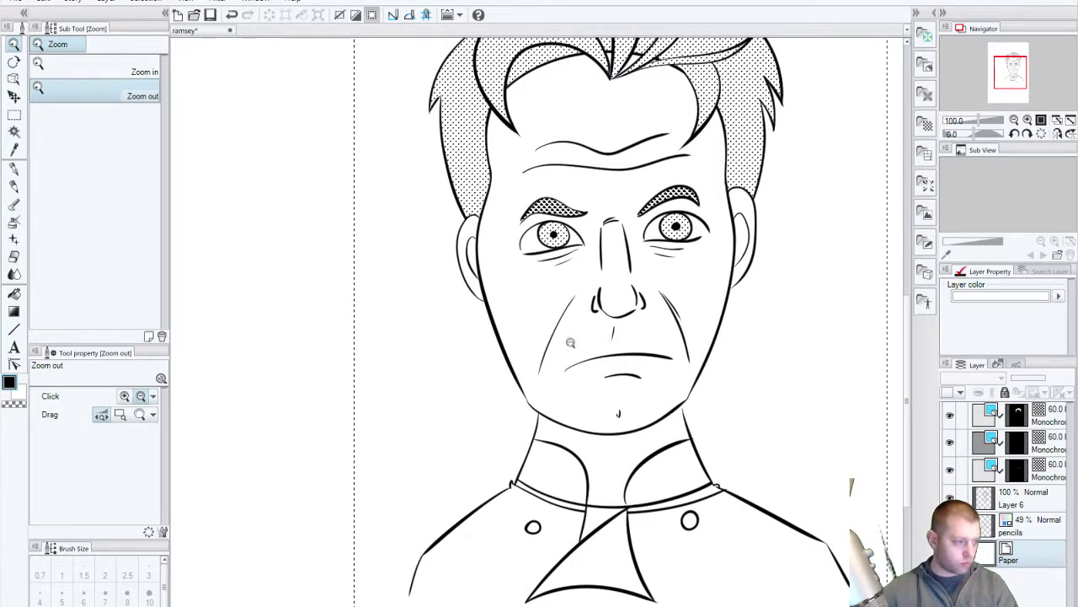
pyautogui.click(49, 4)
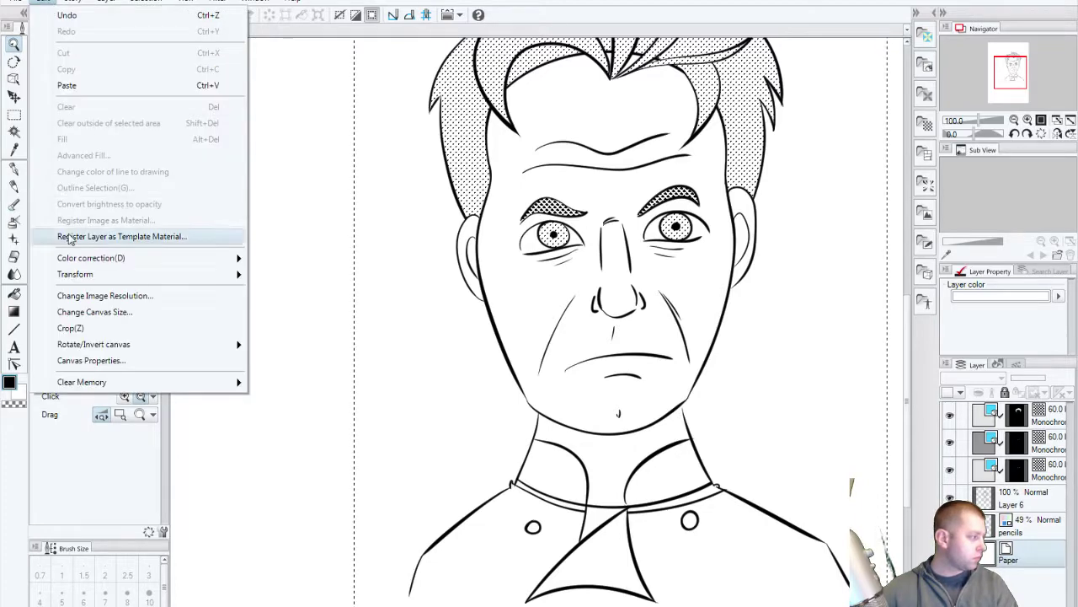
pyautogui.click(75, 328)
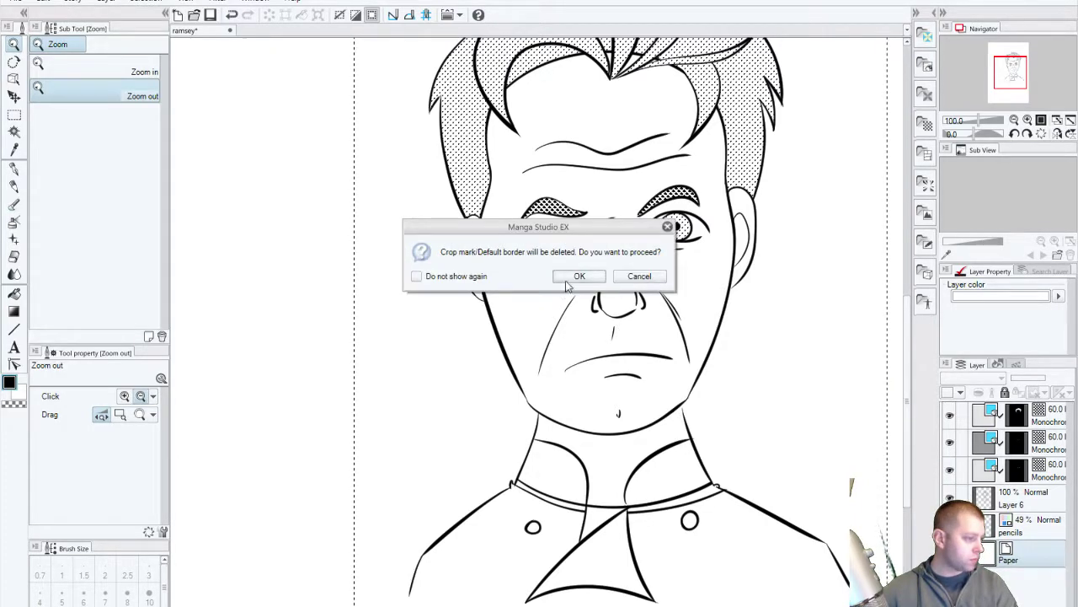
pyautogui.click(571, 276)
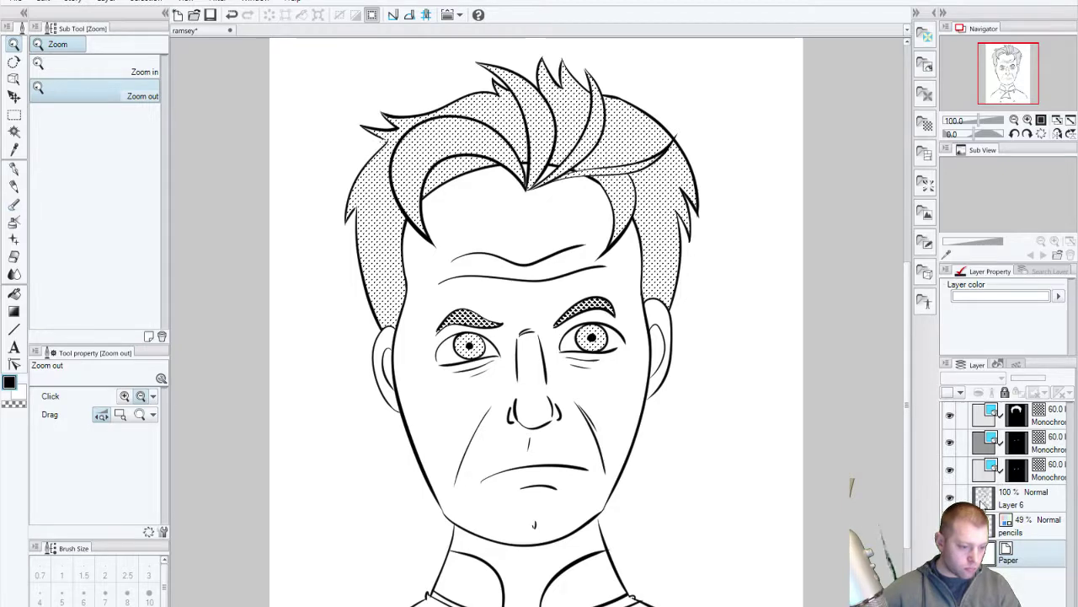
pyautogui.hotkey('alt', ']')
pyautogui.hotkey('alt', ']')
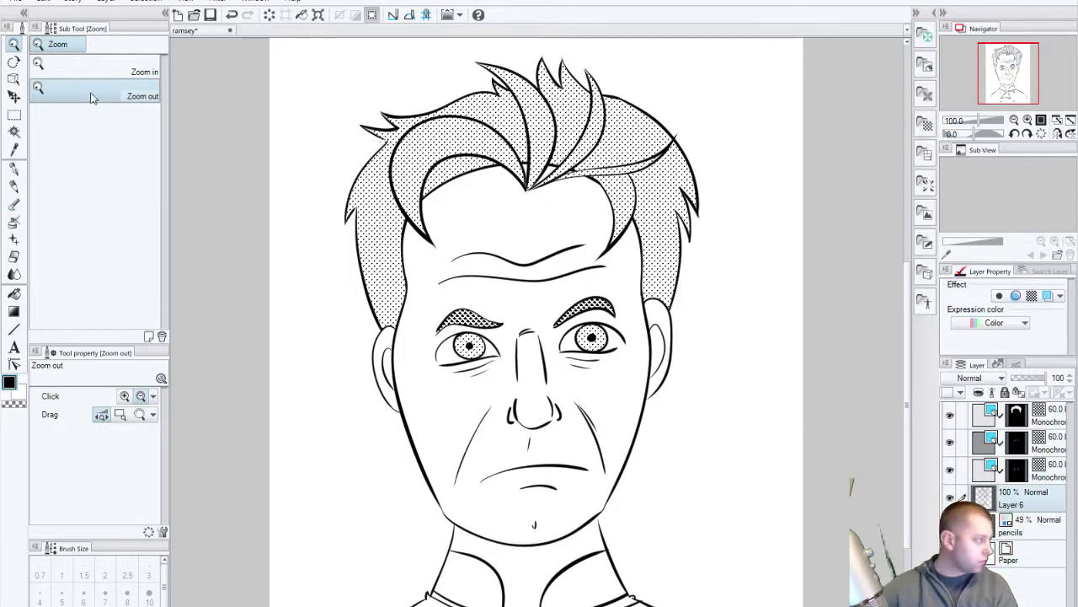
# Step: Try moving the Layer 6 line art downward, then undo it
pyautogui.click(13, 97)
pyautogui.moveTo(512, 344); pyautogui.dragTo(512, 389)
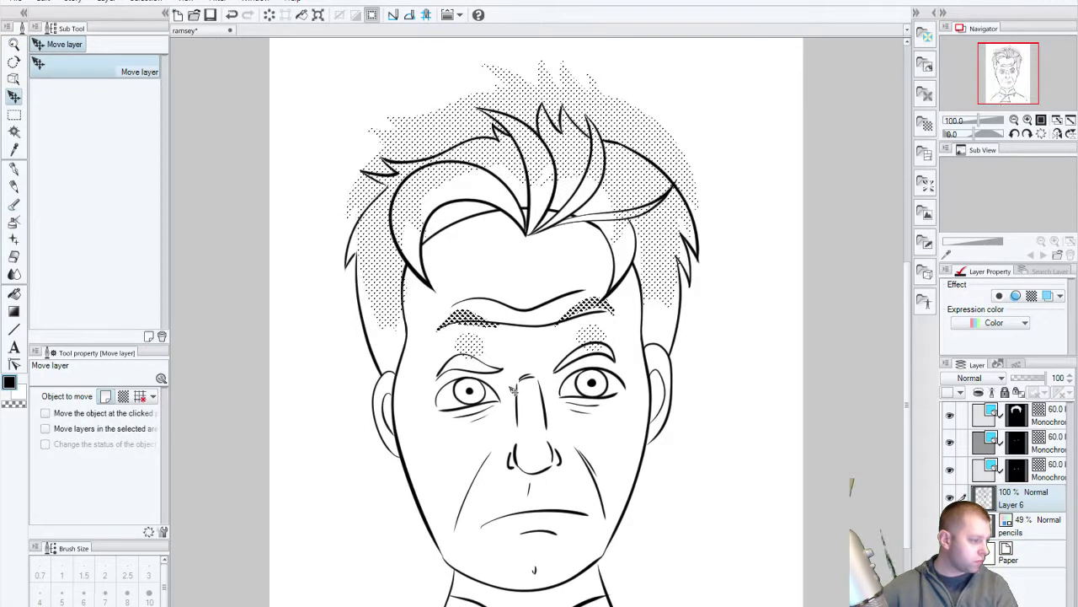
pyautogui.hotkey('ctrl', 'z')
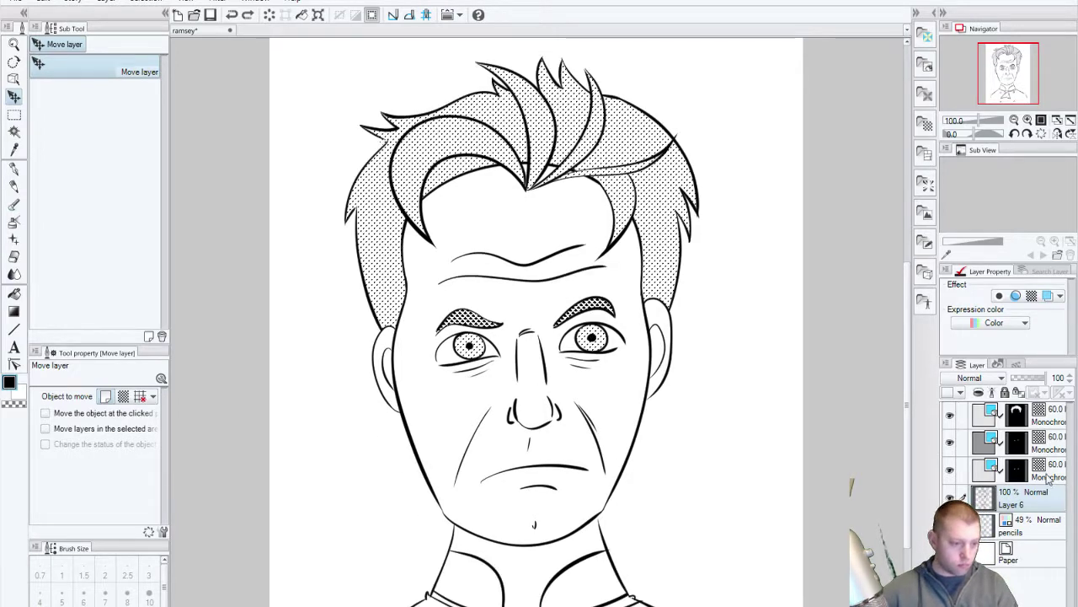
# Step: Select the three Monochrome tone layers with Layer 6 and shift them left together
pyautogui.keyDown('ctrl'); pyautogui.click(1048, 469); pyautogui.keyUp('ctrl')
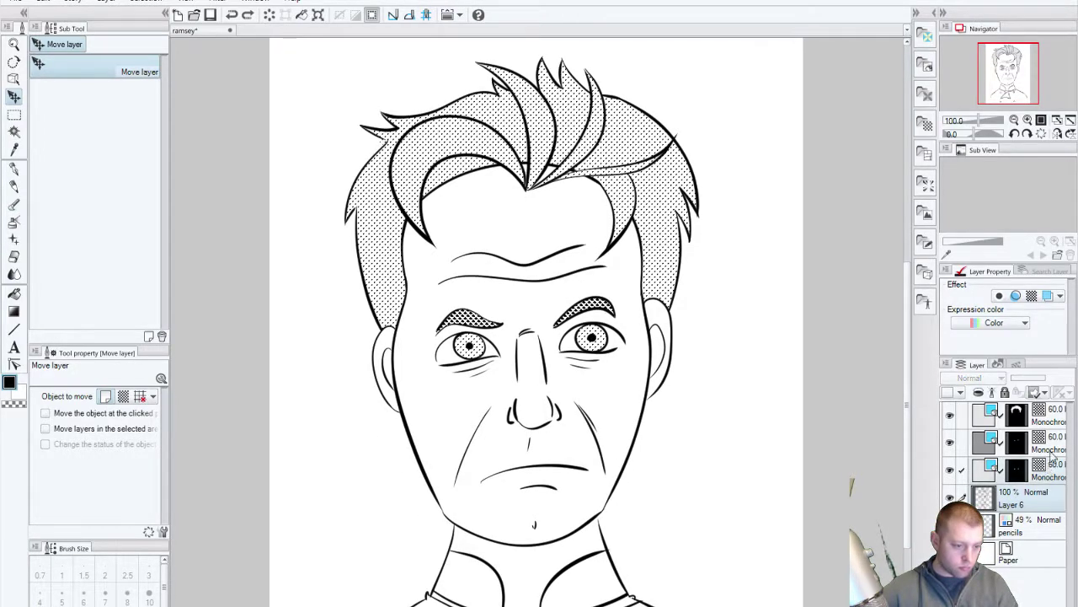
pyautogui.keyDown('ctrl'); pyautogui.click(1051, 441); pyautogui.keyUp('ctrl')
pyautogui.keyDown('ctrl'); pyautogui.click(1051, 414); pyautogui.keyUp('ctrl')
pyautogui.scroll(-3, 763, 407)
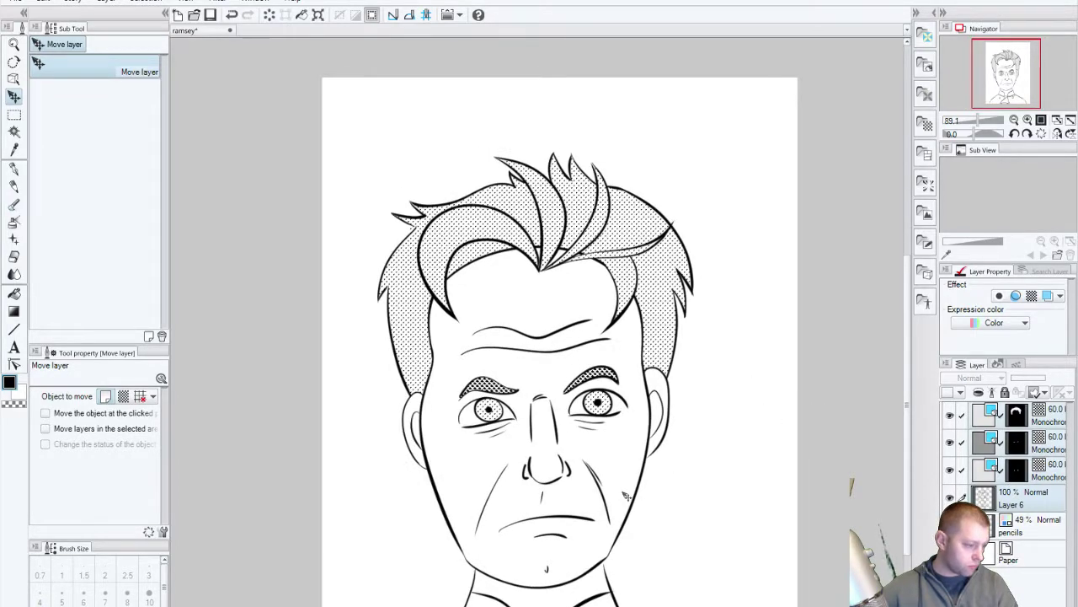
pyautogui.moveTo(626, 497)
pyautogui.mouseDown()
pyautogui.moveTo(625, 472)
pyautogui.moveTo(630, 497)
pyautogui.moveTo(593, 499)
pyautogui.mouseUp()
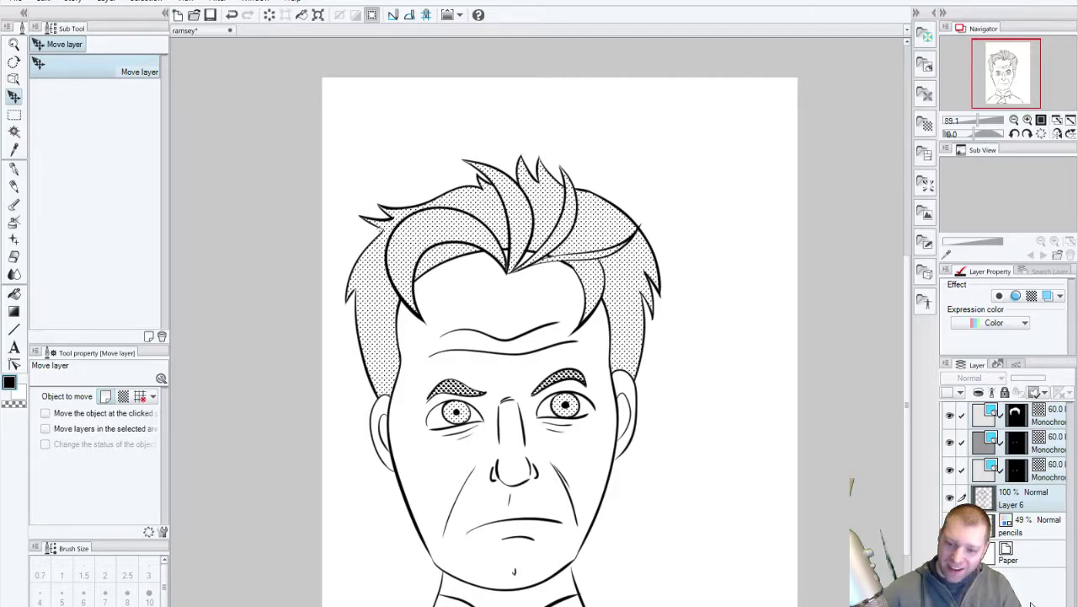
pyautogui.click(931, 192)
# Step: Try the Saturated line 14, Saturated line 11 and Beta flash 01 effects, undoing each
pyautogui.moveTo(841, 173); pyautogui.dragTo(567, 447)
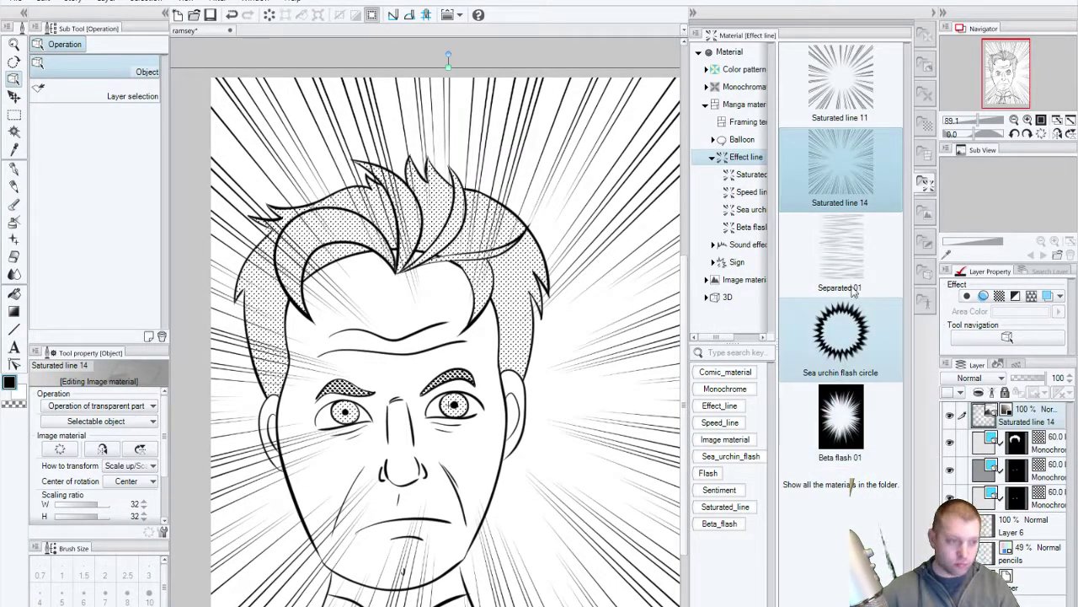
pyautogui.hotkey('ctrl', 'z')
pyautogui.moveTo(840, 80); pyautogui.dragTo(406, 450)
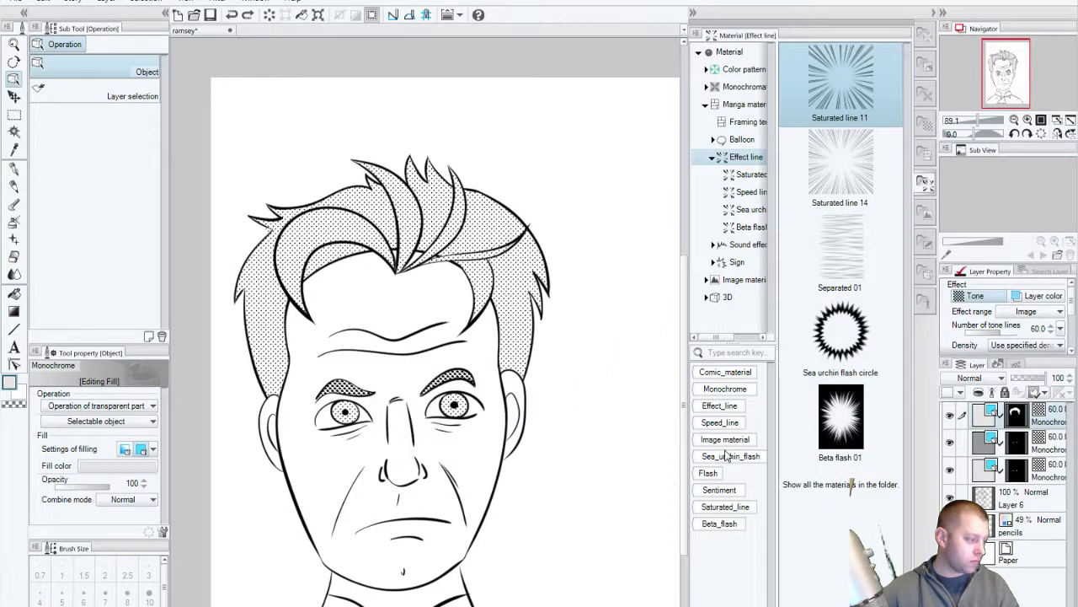
pyautogui.hotkey('ctrl', 'z')
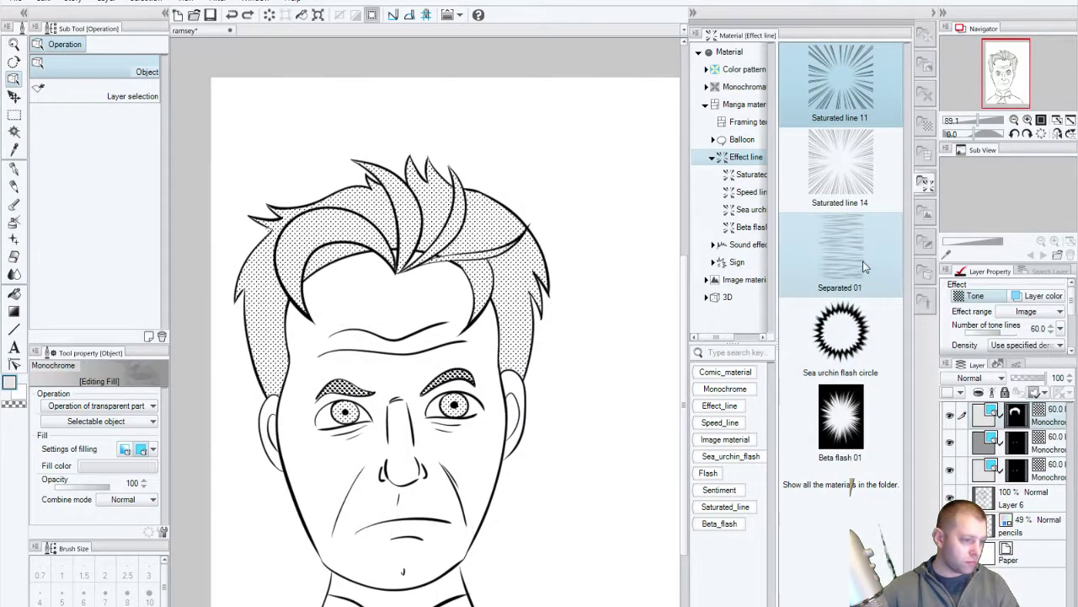
pyautogui.moveTo(841, 413); pyautogui.dragTo(574, 435)
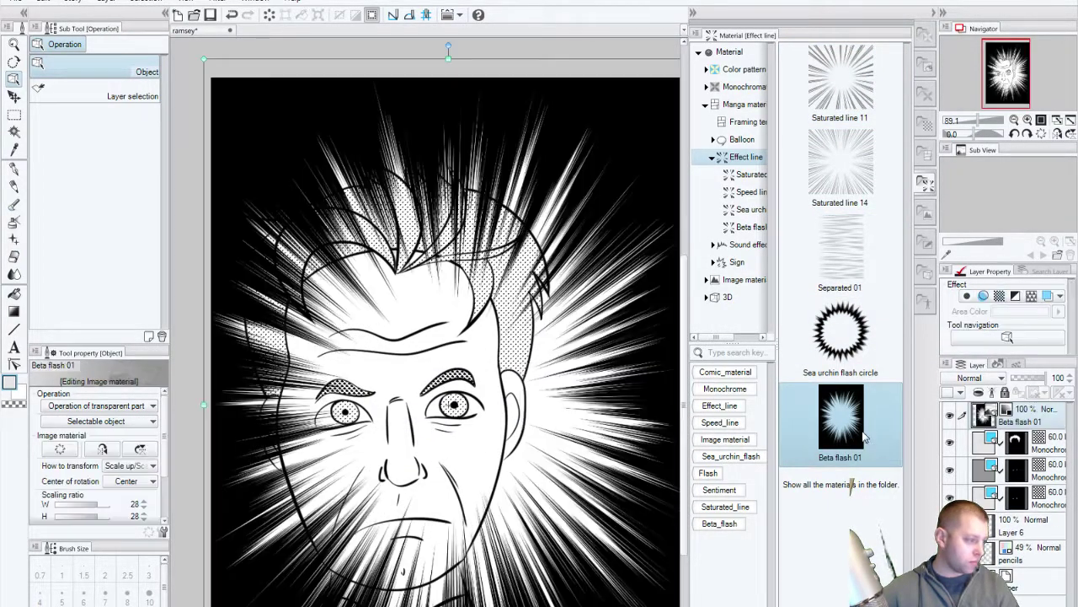
pyautogui.hotkey('ctrl', 'z')
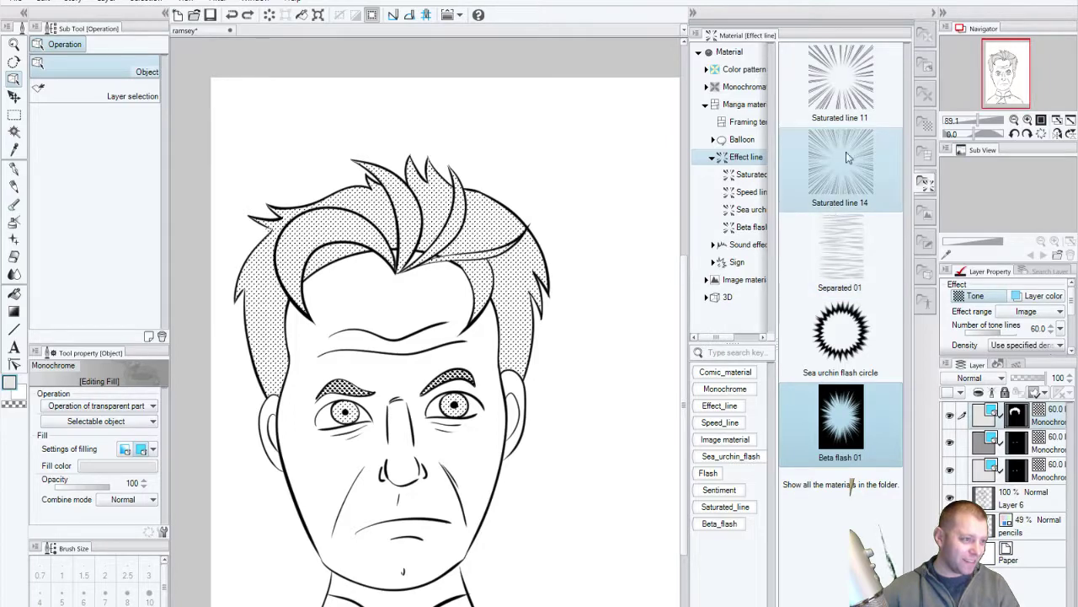
# Step: Place Saturated line 14 over the portrait, collapse the materials panel, and hide it to compare
pyautogui.moveTo(847, 157); pyautogui.dragTo(543, 371)
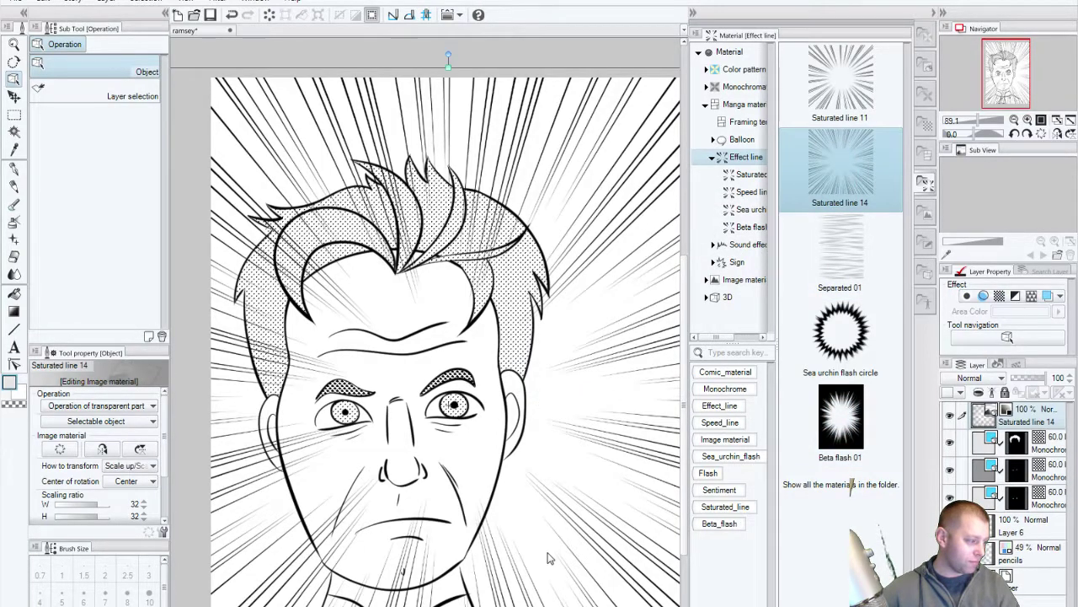
pyautogui.click(934, 14)
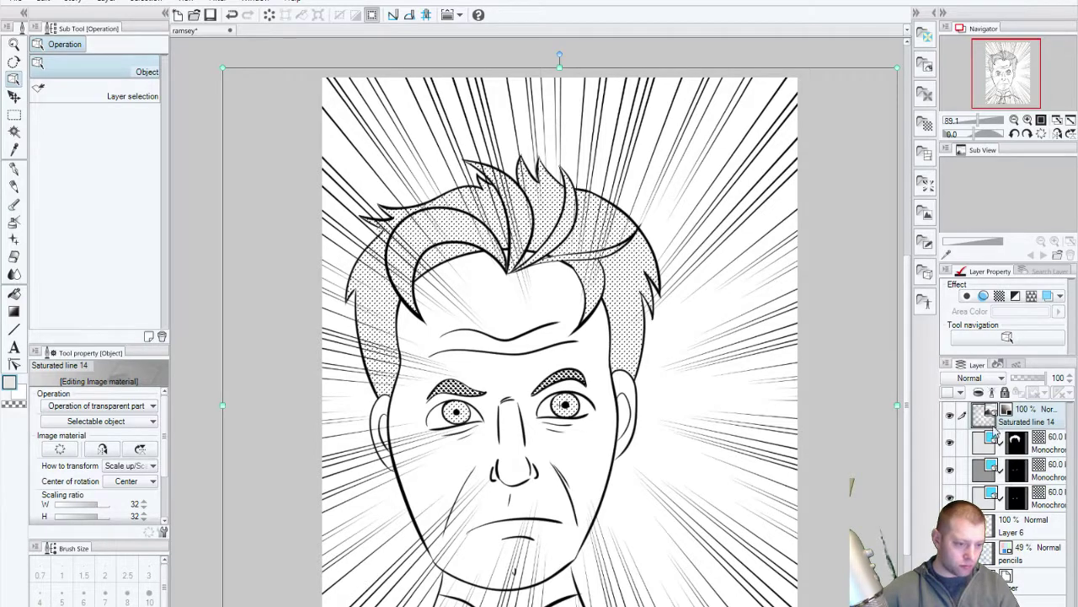
pyautogui.click(952, 413)
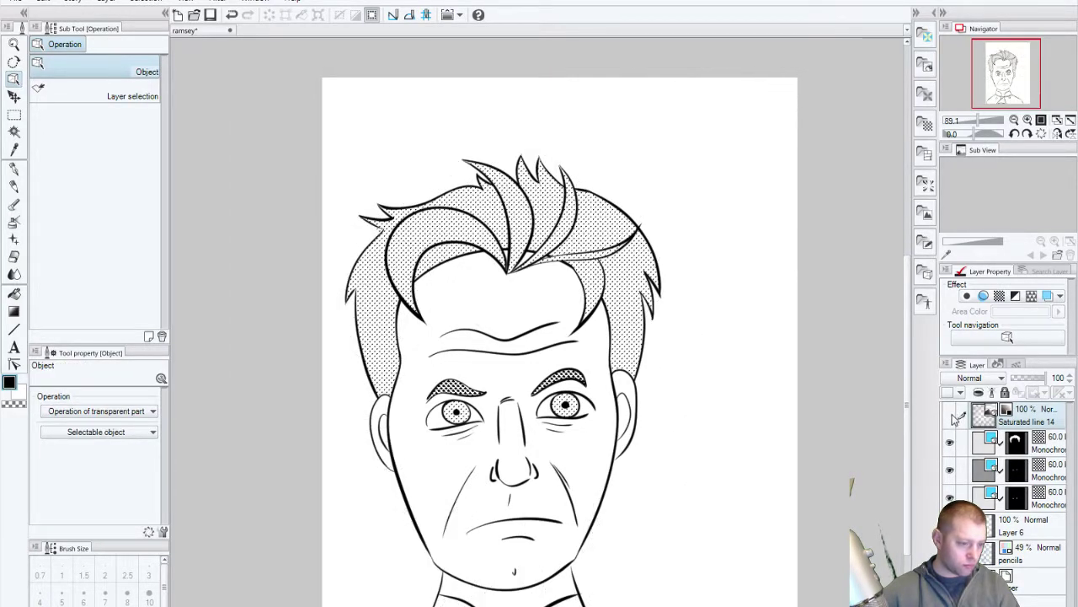
# Step: Show the speed lines again and try shifting the Monochrome face tones right, then undo
pyautogui.click(952, 413)
pyautogui.click(1059, 448)
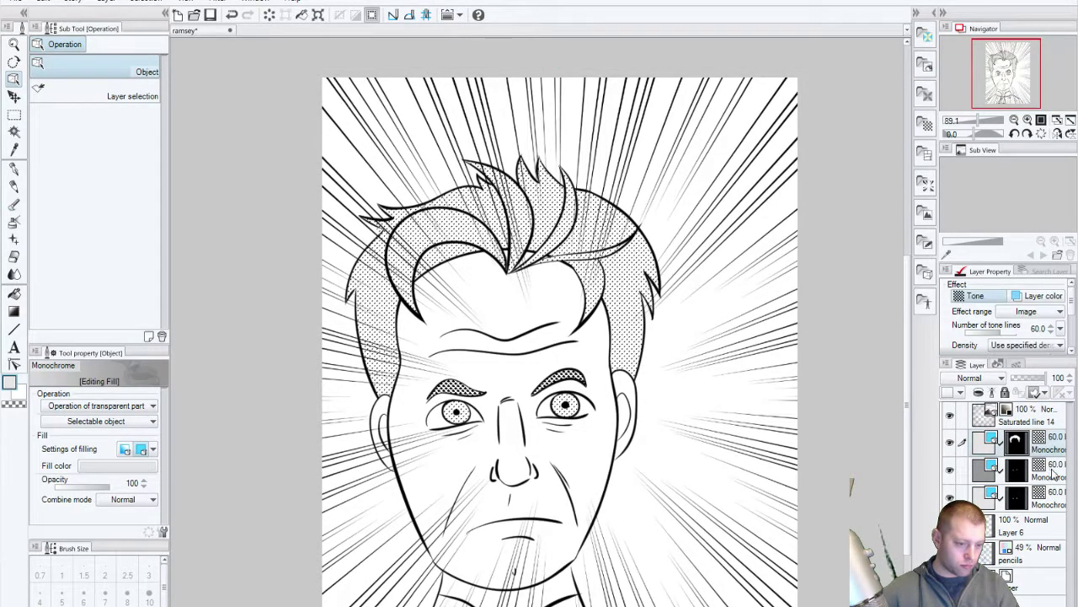
pyautogui.keyDown('ctrl'); pyautogui.click(1055, 472); pyautogui.keyUp('ctrl')
pyautogui.keyDown('ctrl'); pyautogui.click(1053, 498); pyautogui.keyUp('ctrl')
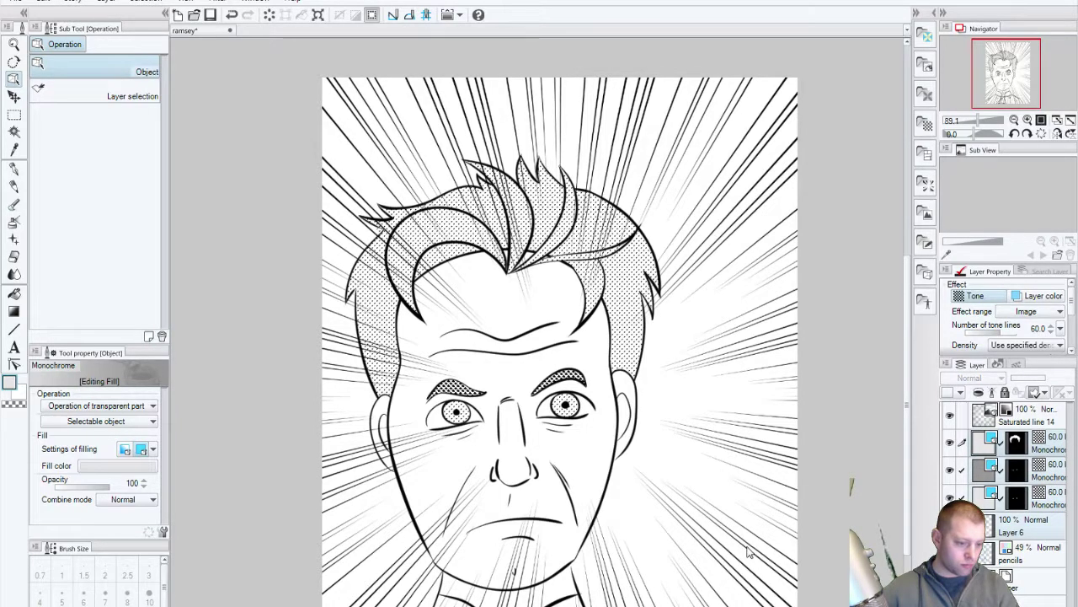
pyautogui.click(14, 97)
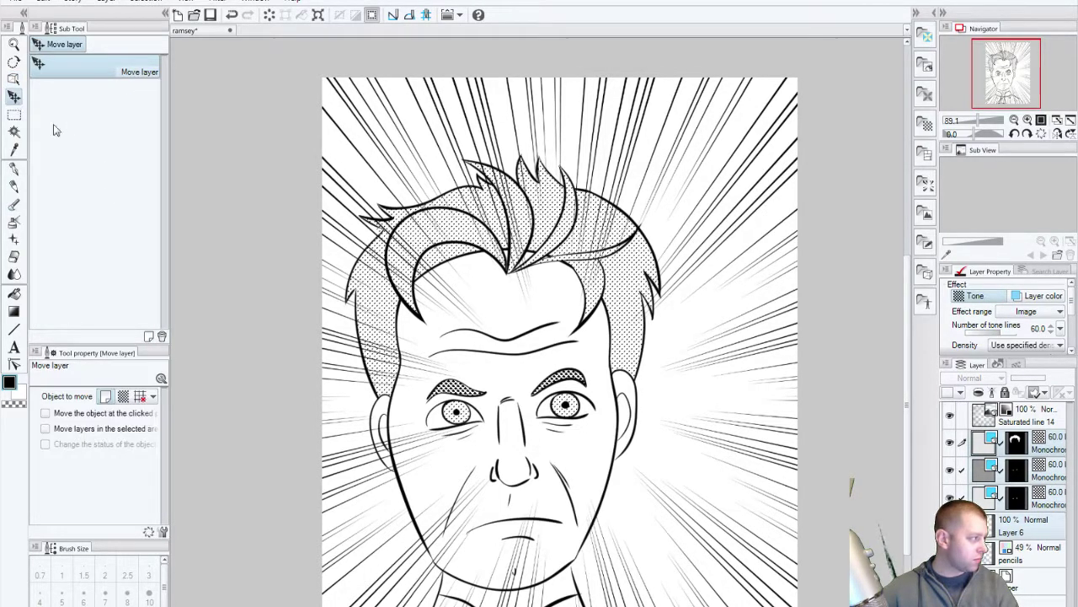
pyautogui.moveTo(521, 375); pyautogui.dragTo(569, 380)
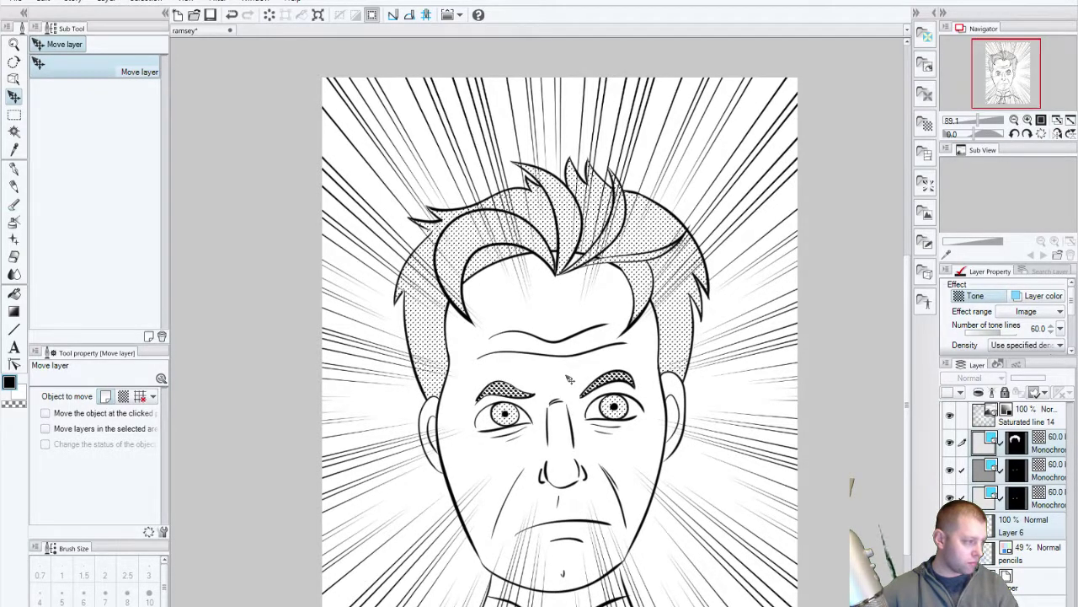
pyautogui.hotkey('ctrl', 'z')
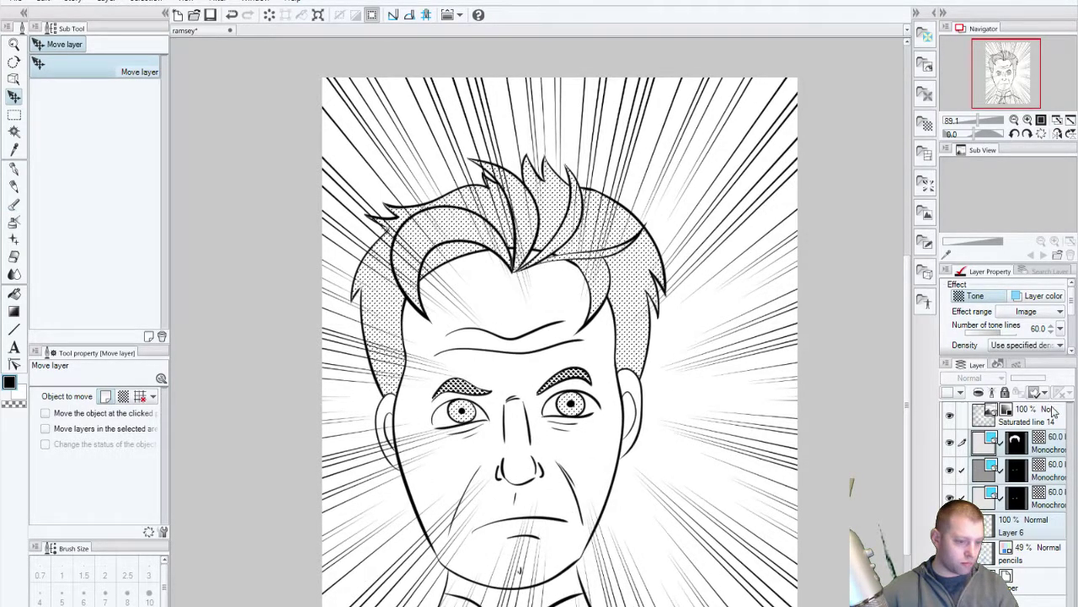
# Step: Recentre the Saturated line 14 layer on the face and rasterize it
pyautogui.click(1052, 411)
pyautogui.moveTo(743, 450); pyautogui.dragTo(684, 454)
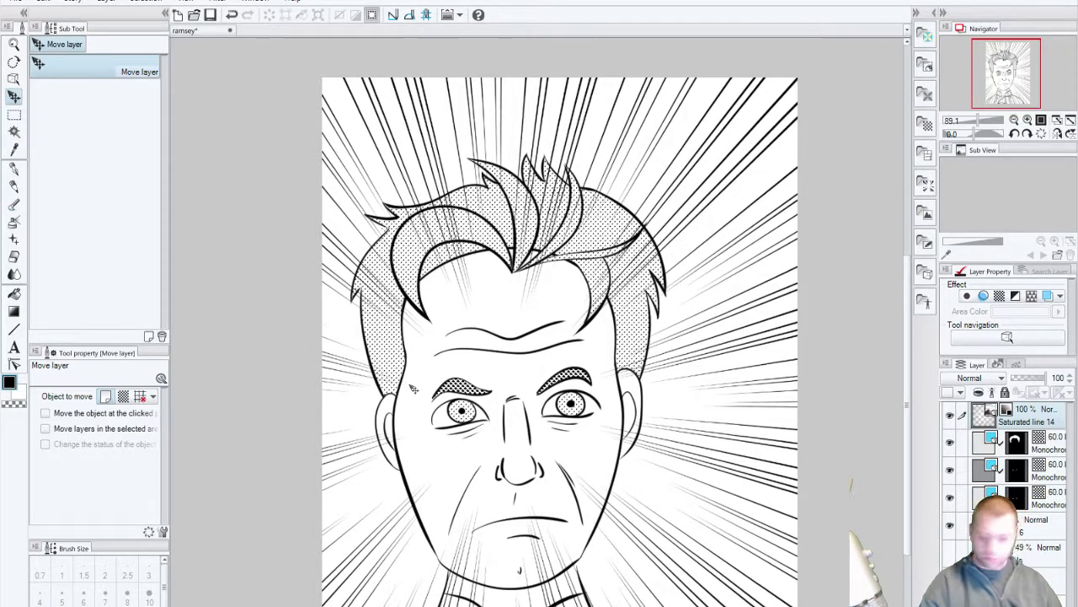
pyautogui.rightClick(1041, 415)
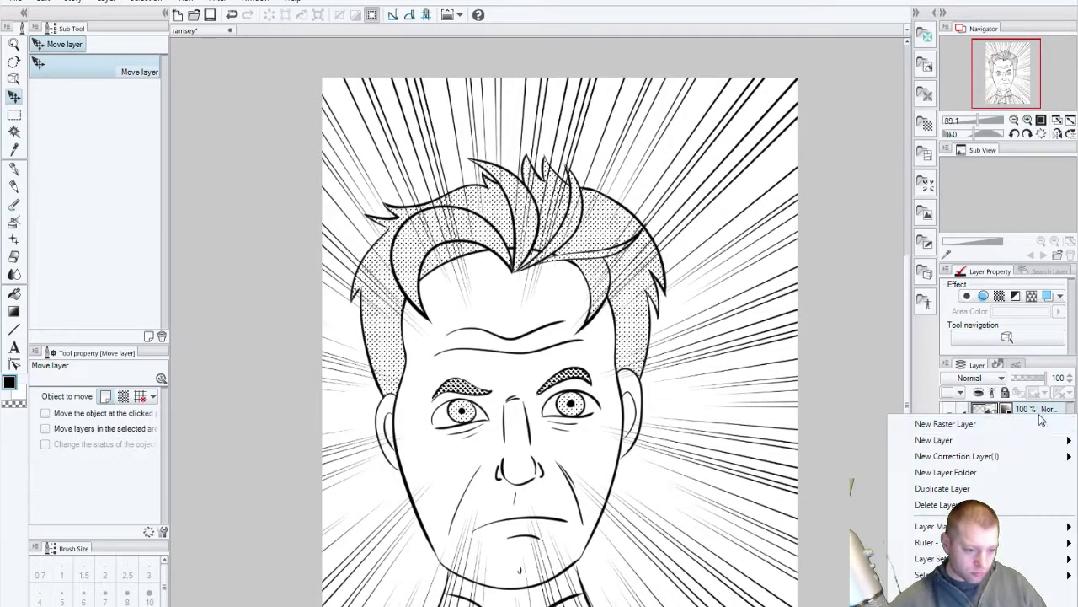
pyautogui.click(977, 590)
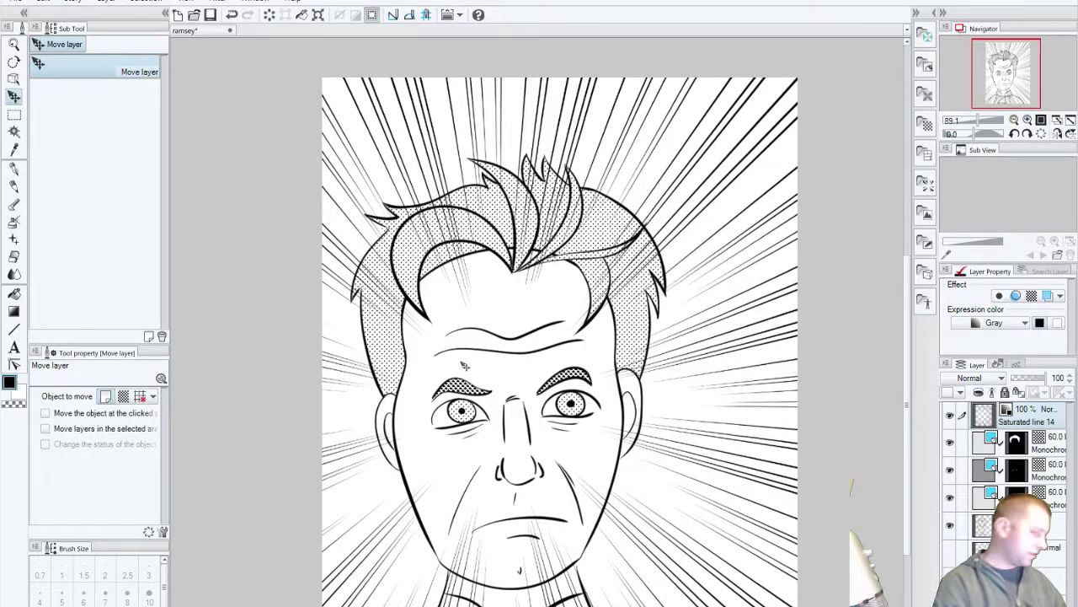
# Step: Erase the speed lines over the upper-left hair with a size 30 eraser
pyautogui.click(13, 256)
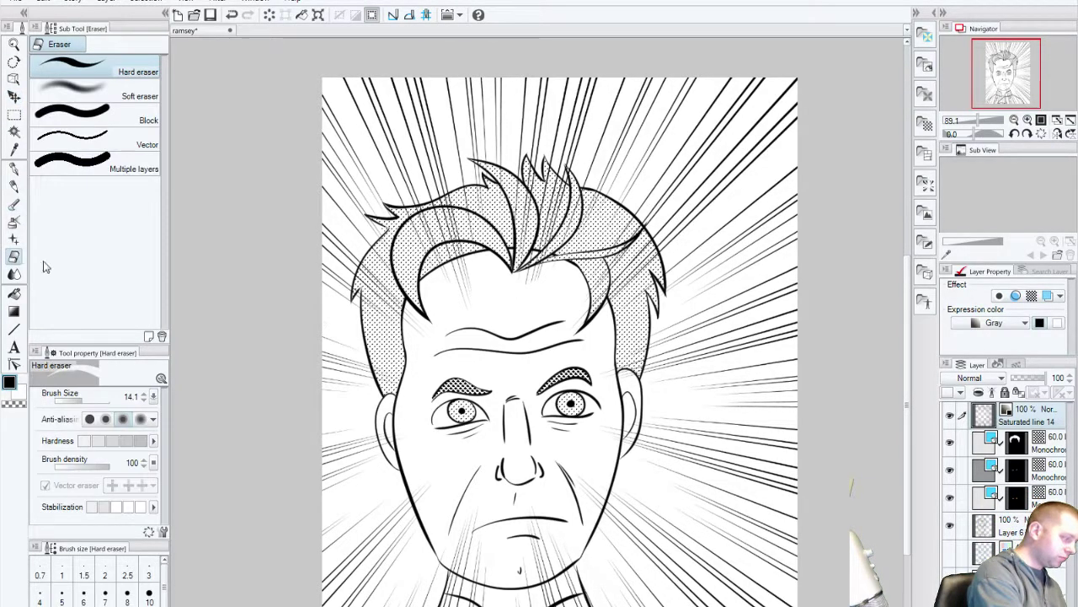
pyautogui.press(']')
pyautogui.press(']')
pyautogui.press(']')
pyautogui.press(']')
pyautogui.press(']')
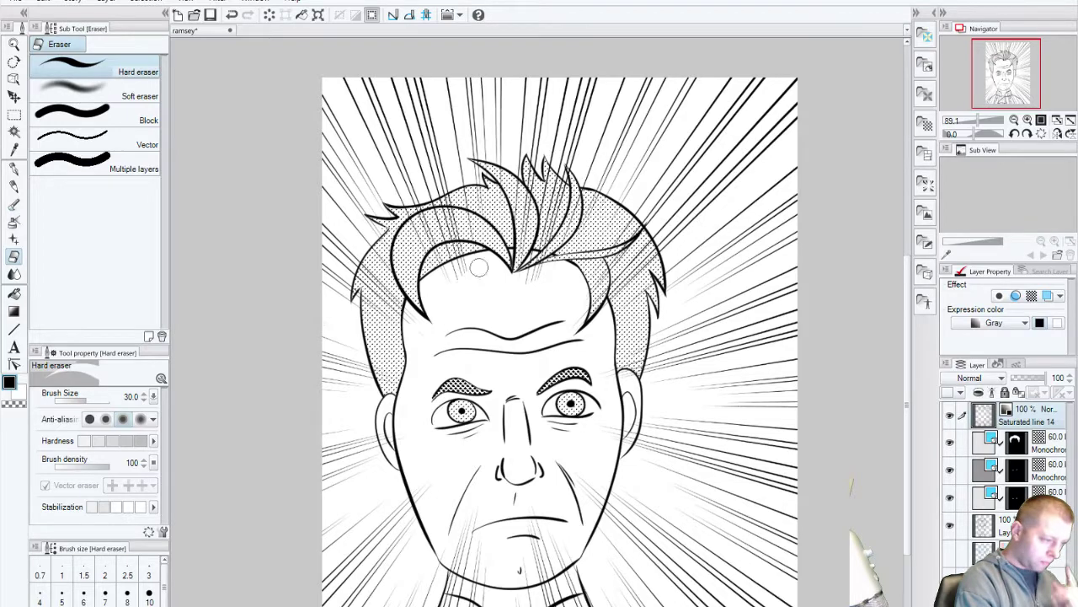
pyautogui.moveTo(424, 271); pyautogui.dragTo(448, 204)
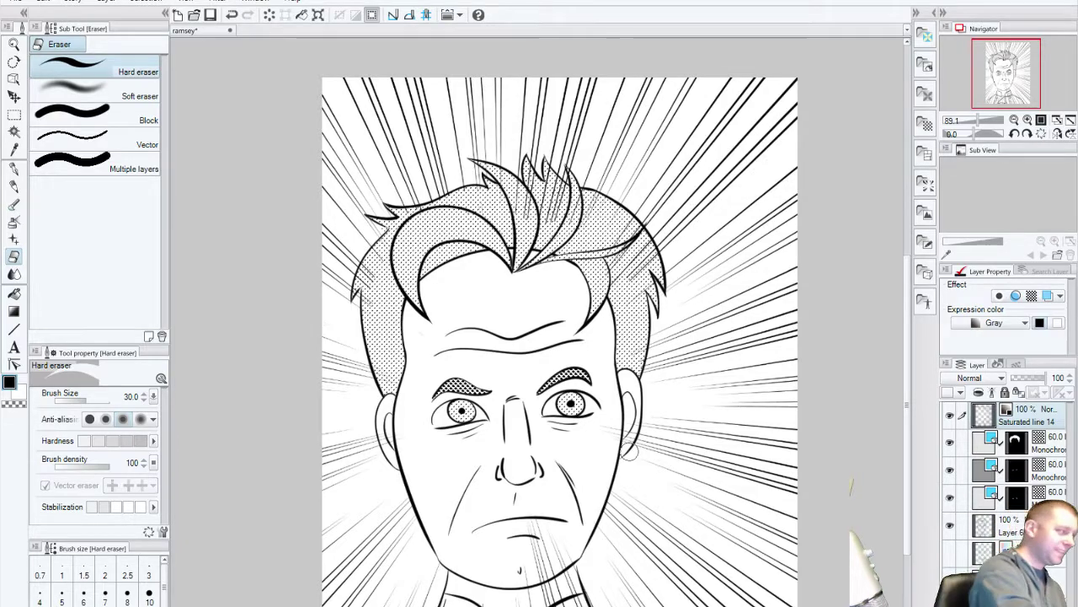
# Step: Zoom in on the face and erase speed lines under the mouth and across the chin
pyautogui.press('/')
pyautogui.moveTo(507, 403); pyautogui.dragTo(563, 444)
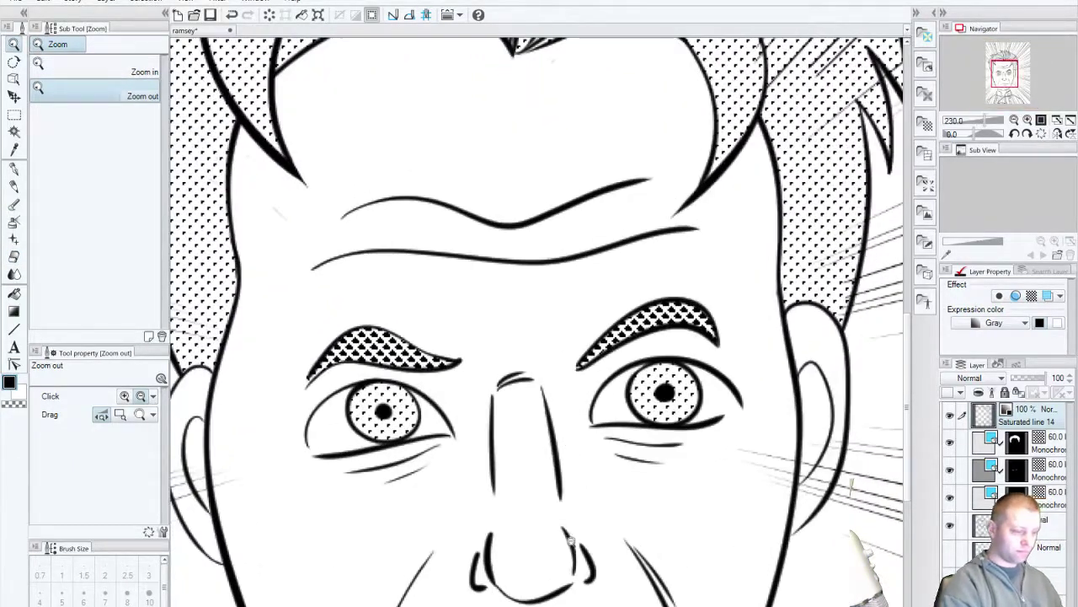
pyautogui.moveTo(585, 546); pyautogui.dragTo(565, 228)
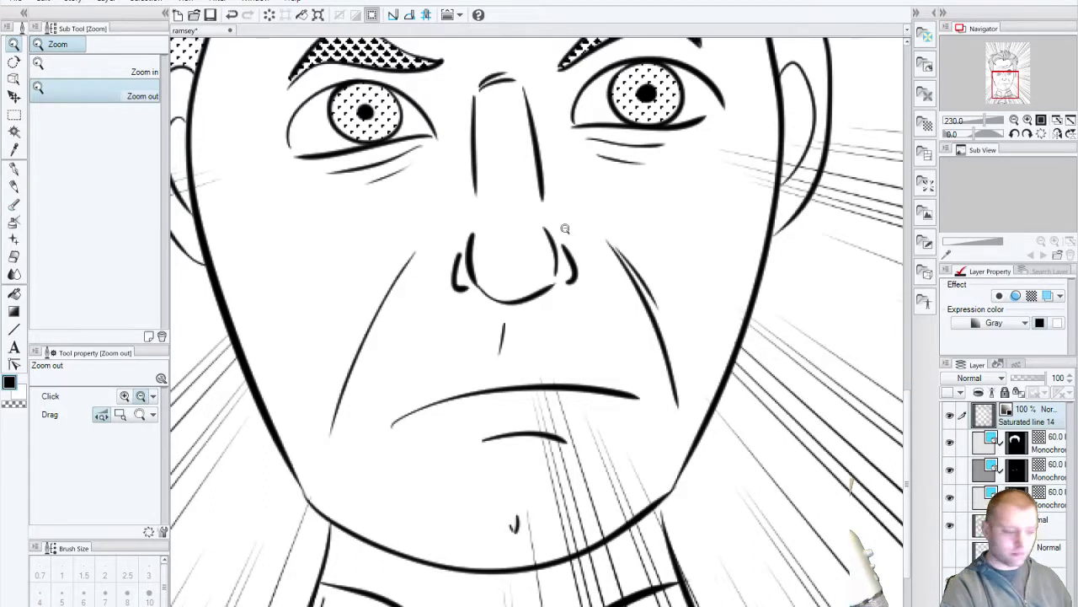
pyautogui.press('e')
pyautogui.moveTo(570, 433); pyautogui.dragTo(602, 366)
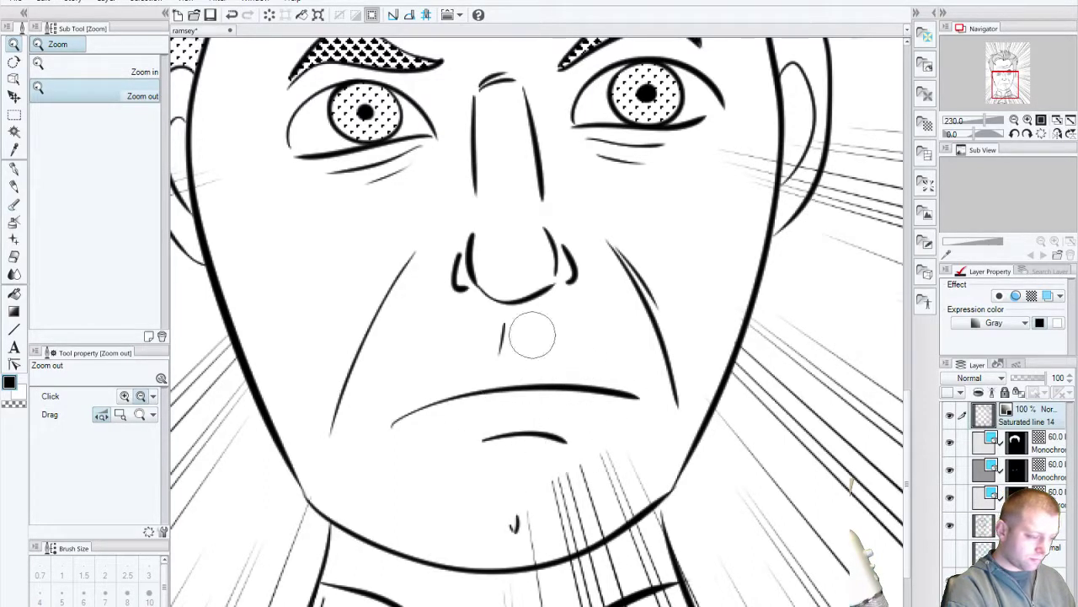
pyautogui.moveTo(611, 458)
pyautogui.mouseDown()
pyautogui.moveTo(509, 537)
pyautogui.moveTo(556, 518)
pyautogui.moveTo(549, 536)
pyautogui.moveTo(570, 539)
pyautogui.moveTo(624, 506)
pyautogui.mouseUp()
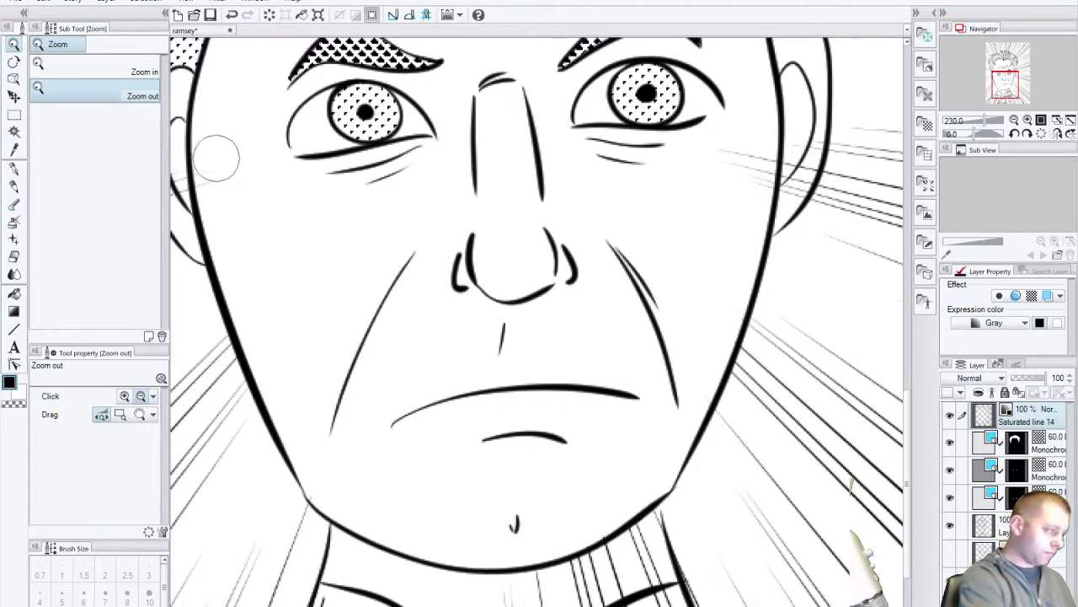
pyautogui.moveTo(224, 188)
pyautogui.mouseDown()
pyautogui.moveTo(253, 244)
pyautogui.moveTo(295, 245)
pyautogui.mouseUp()
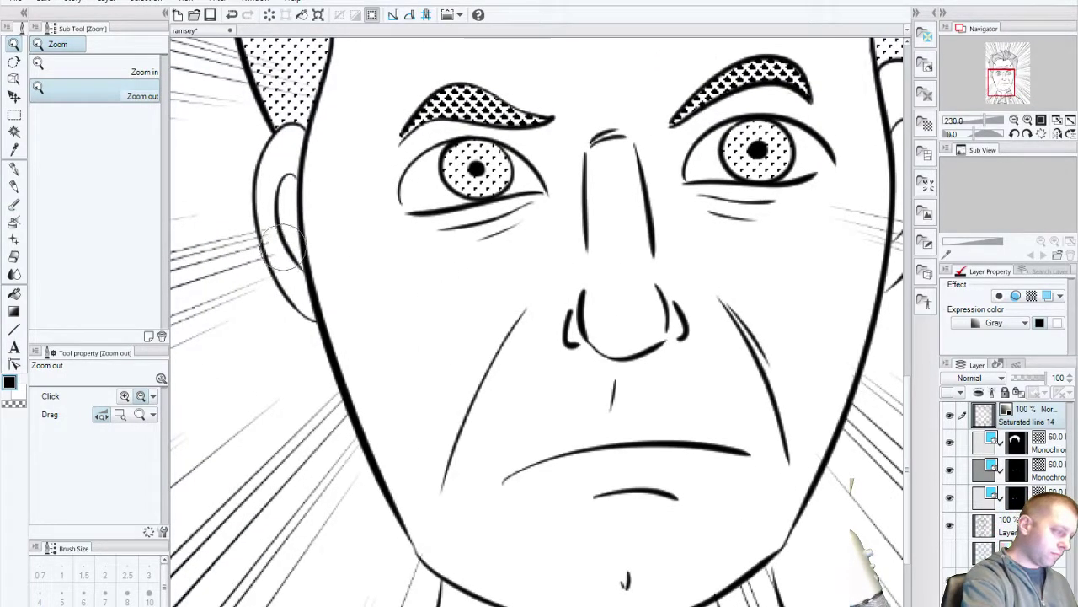
pyautogui.moveTo(575, 406); pyautogui.dragTo(356, 418)
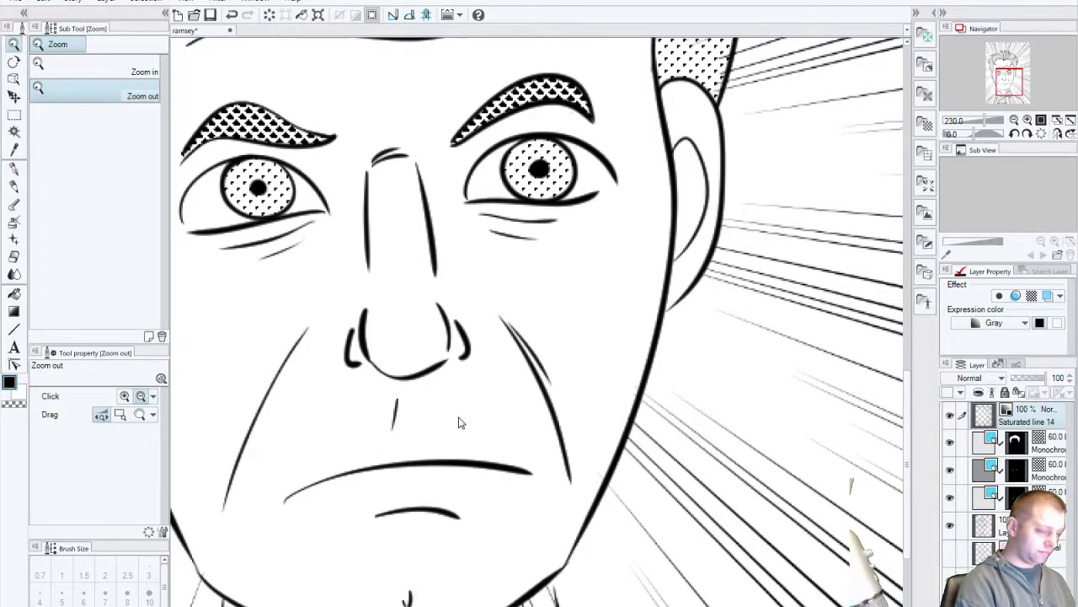
# Step: Erase speed lines over the collar, shirt and left chest
pyautogui.scroll(2, 459, 420)
pyautogui.scroll(-4, 469, 415)
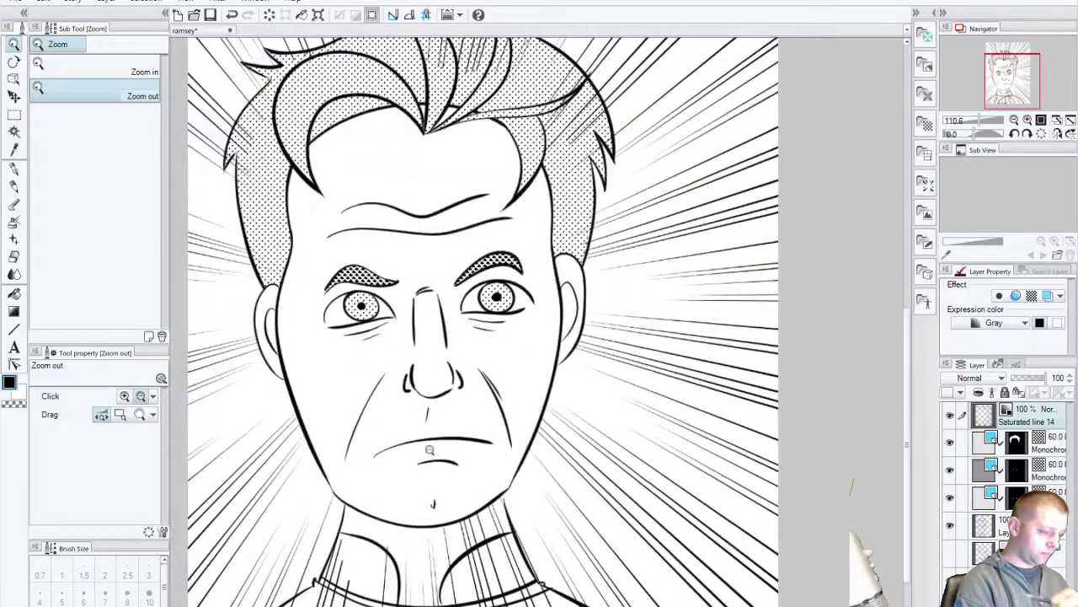
pyautogui.scroll(1, 433, 453)
pyautogui.scroll(-3, 433, 453)
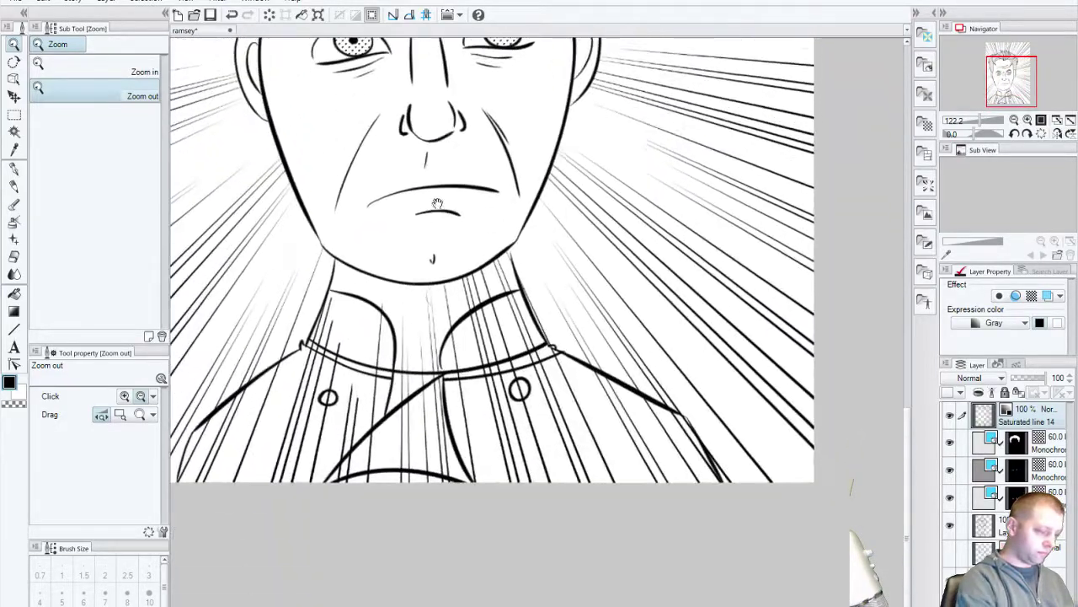
pyautogui.moveTo(469, 386)
pyautogui.mouseDown()
pyautogui.moveTo(464, 423)
pyautogui.moveTo(518, 428)
pyautogui.moveTo(428, 433)
pyautogui.moveTo(373, 410)
pyautogui.moveTo(455, 295)
pyautogui.moveTo(325, 367)
pyautogui.moveTo(320, 337)
pyautogui.moveTo(336, 297)
pyautogui.moveTo(295, 422)
pyautogui.moveTo(381, 390)
pyautogui.moveTo(289, 491)
pyautogui.moveTo(332, 361)
pyautogui.mouseUp()
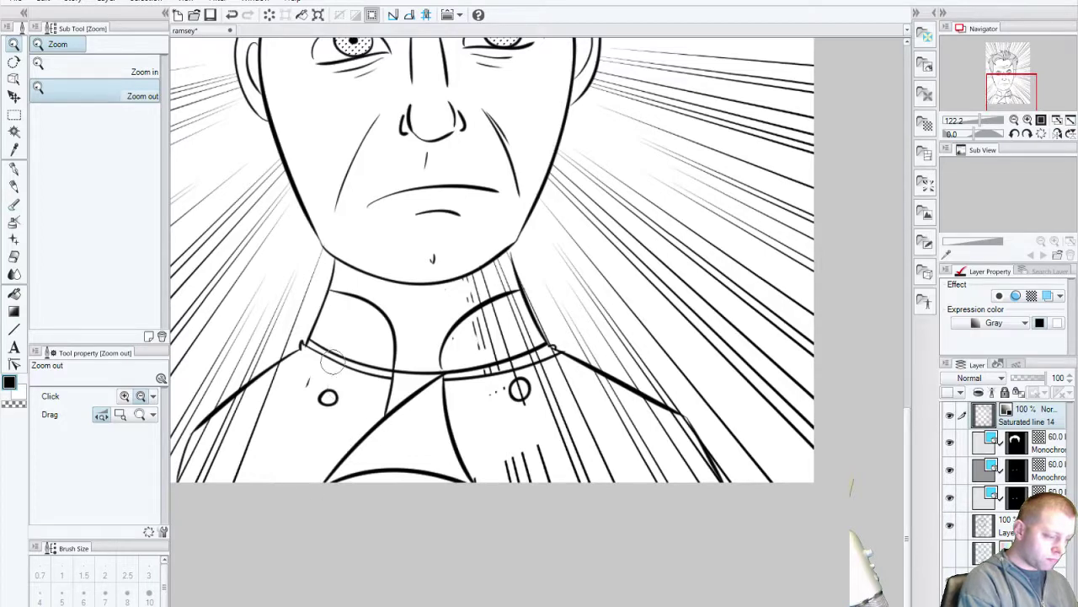
pyautogui.moveTo(412, 432); pyautogui.dragTo(529, 393)
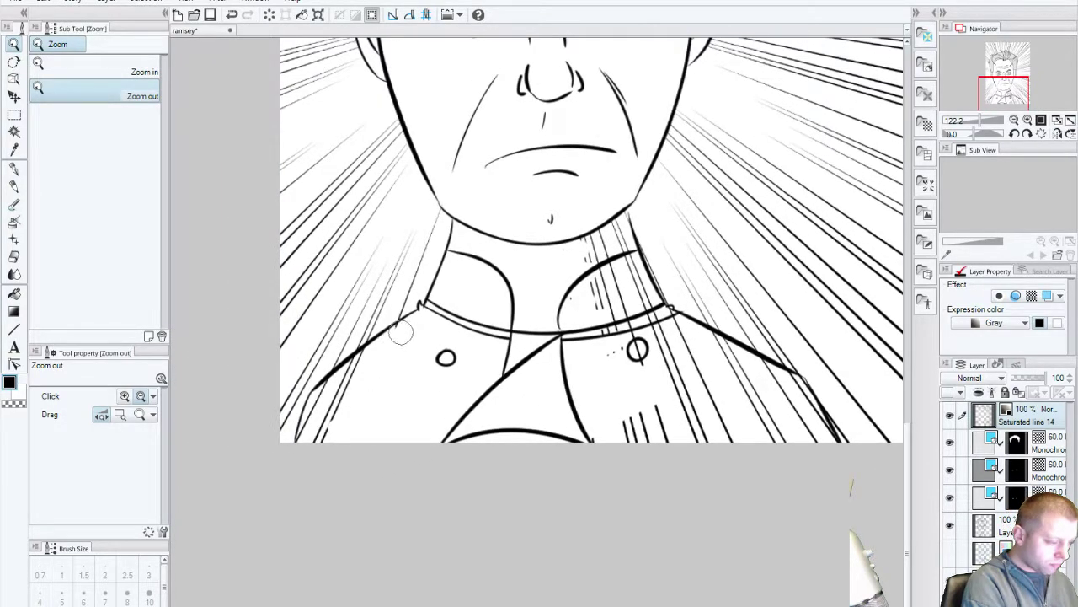
pyautogui.moveTo(356, 364)
pyautogui.mouseDown()
pyautogui.moveTo(333, 384)
pyautogui.moveTo(313, 435)
pyautogui.moveTo(329, 447)
pyautogui.mouseUp()
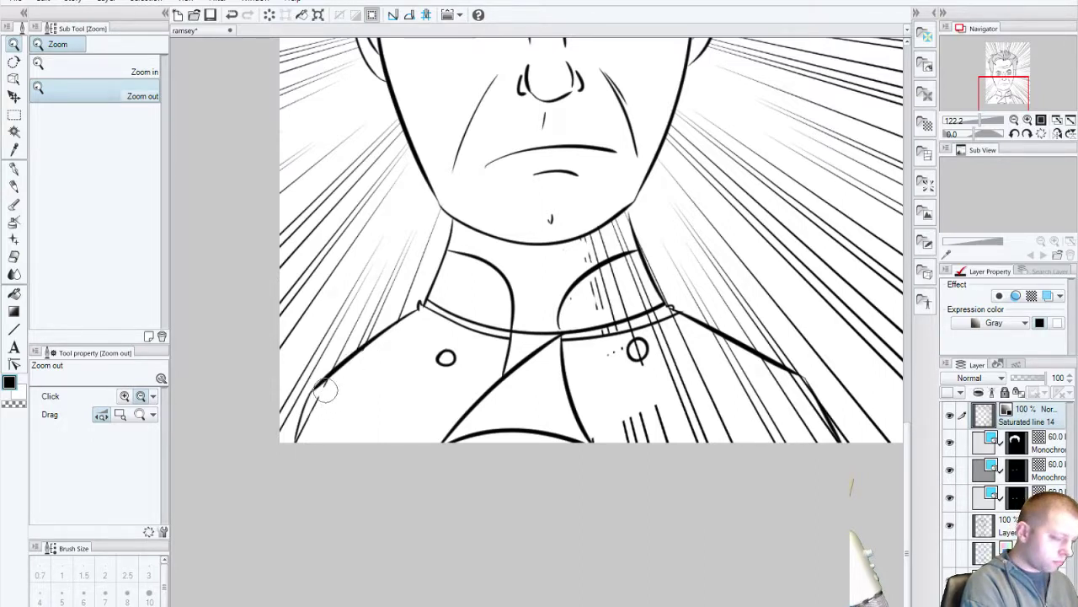
pyautogui.moveTo(363, 358); pyautogui.dragTo(303, 436)
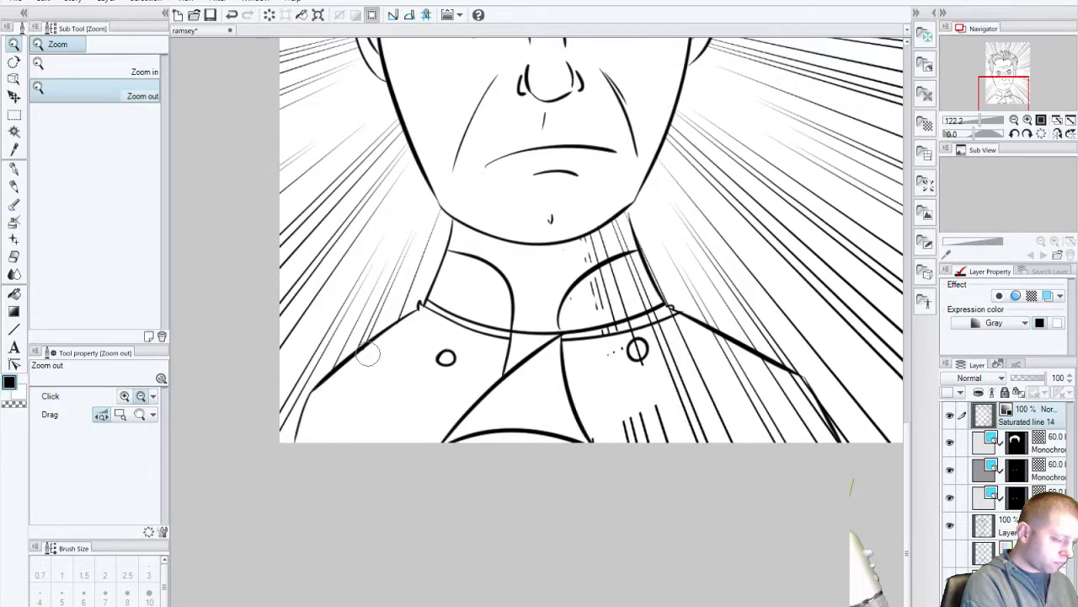
# Step: Erase speed lines crossing the neck and collar, plus stray doubled strokes along the collar
pyautogui.moveTo(584, 436); pyautogui.dragTo(464, 452)
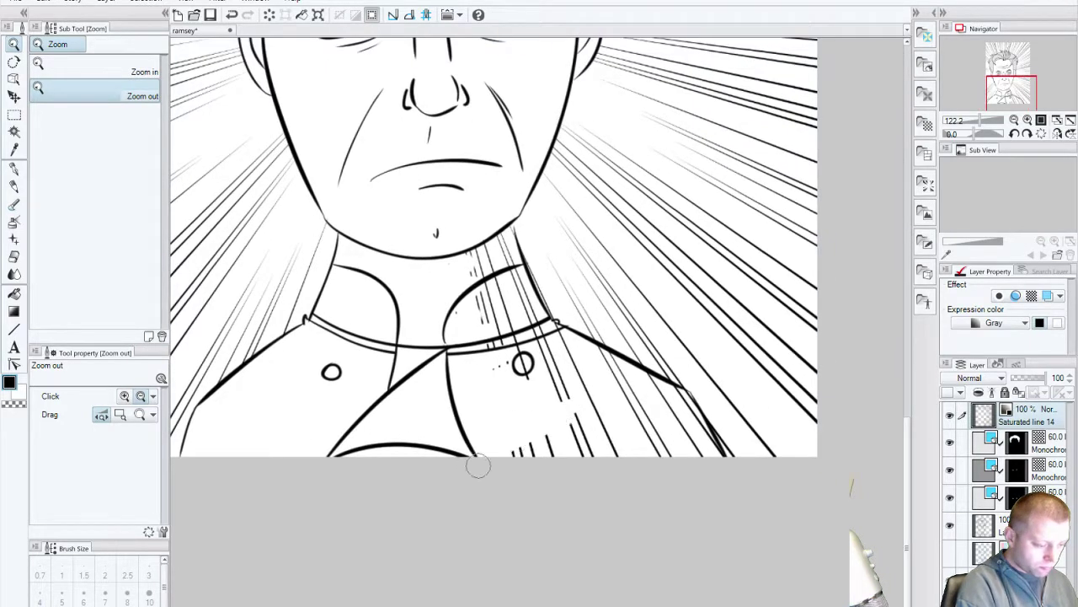
pyautogui.moveTo(452, 272)
pyautogui.mouseDown()
pyautogui.moveTo(491, 319)
pyautogui.moveTo(483, 248)
pyautogui.moveTo(508, 310)
pyautogui.moveTo(506, 251)
pyautogui.moveTo(539, 345)
pyautogui.moveTo(508, 323)
pyautogui.moveTo(493, 383)
pyautogui.mouseUp()
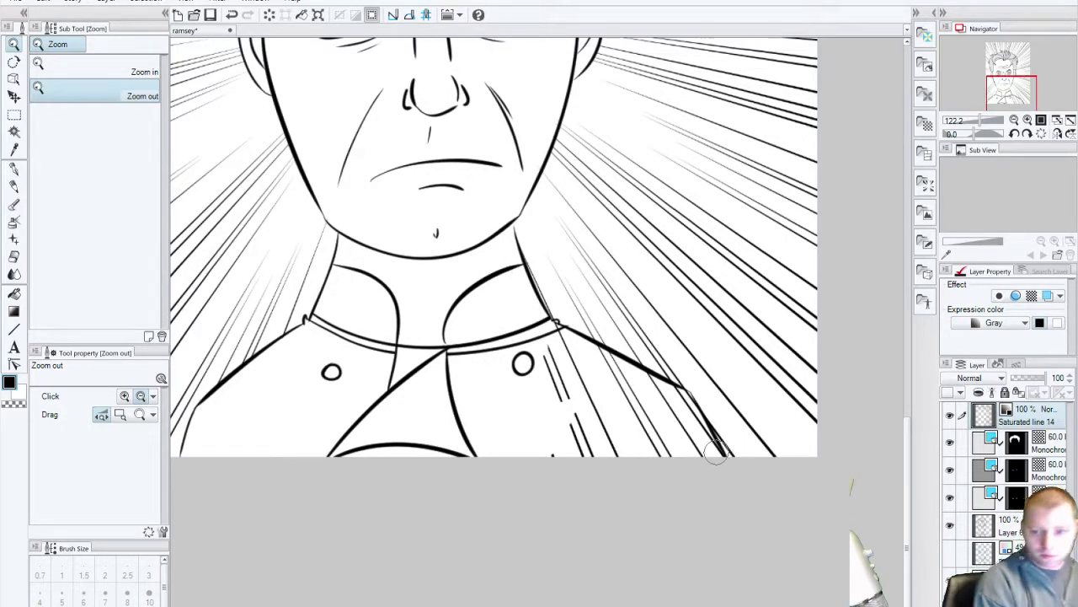
pyautogui.moveTo(654, 459)
pyautogui.mouseDown()
pyautogui.moveTo(601, 448)
pyautogui.moveTo(624, 430)
pyautogui.moveTo(524, 417)
pyautogui.moveTo(593, 394)
pyautogui.moveTo(527, 379)
pyautogui.moveTo(558, 342)
pyautogui.mouseUp()
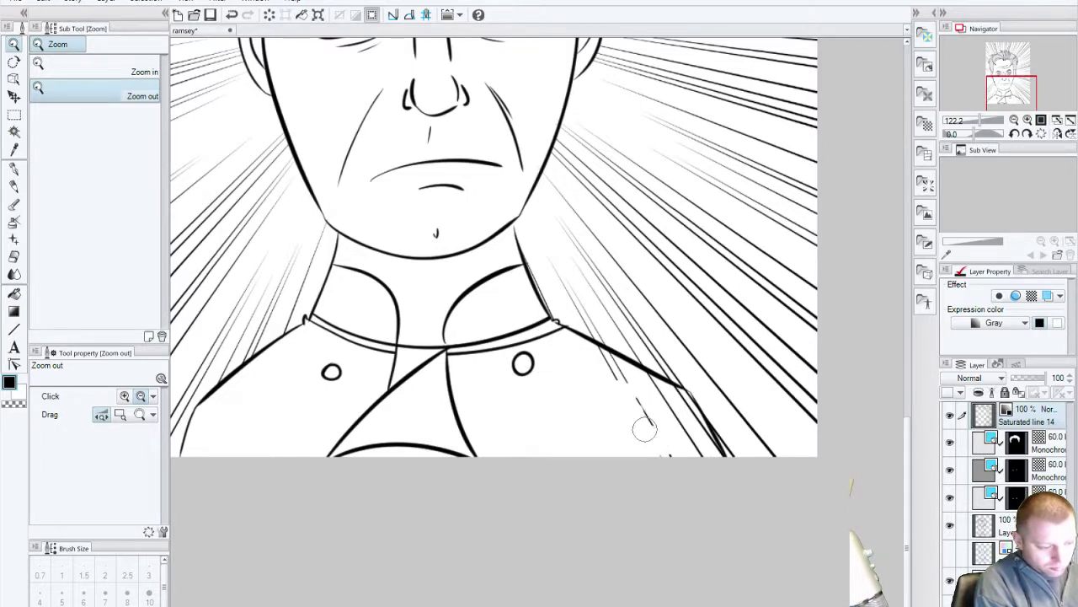
pyautogui.hscroll(5, 642, 457)
pyautogui.scroll(-3, 642, 458)
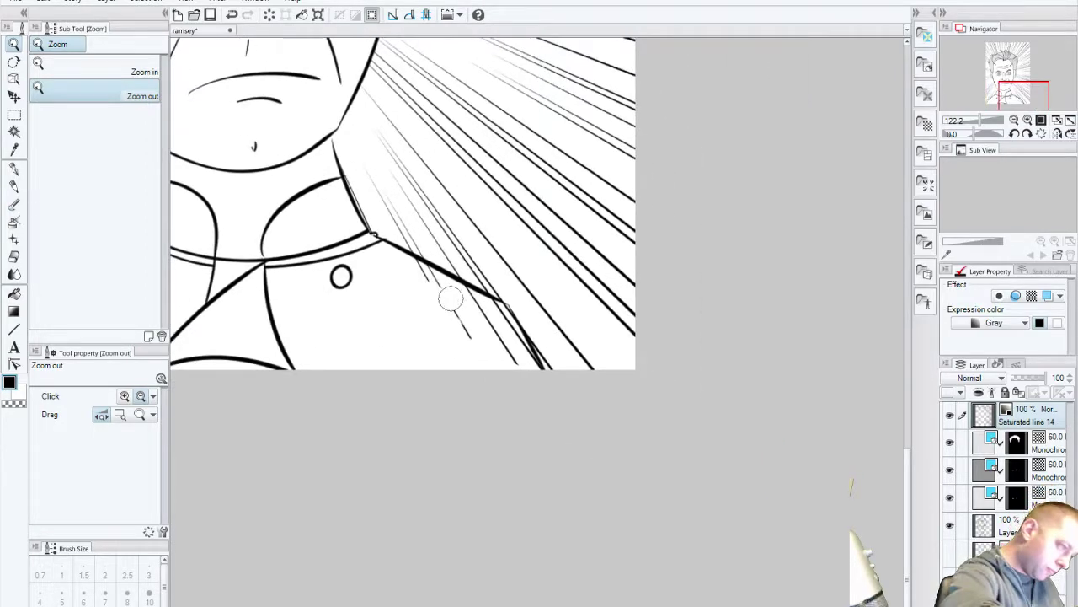
pyautogui.moveTo(443, 301); pyautogui.dragTo(464, 294)
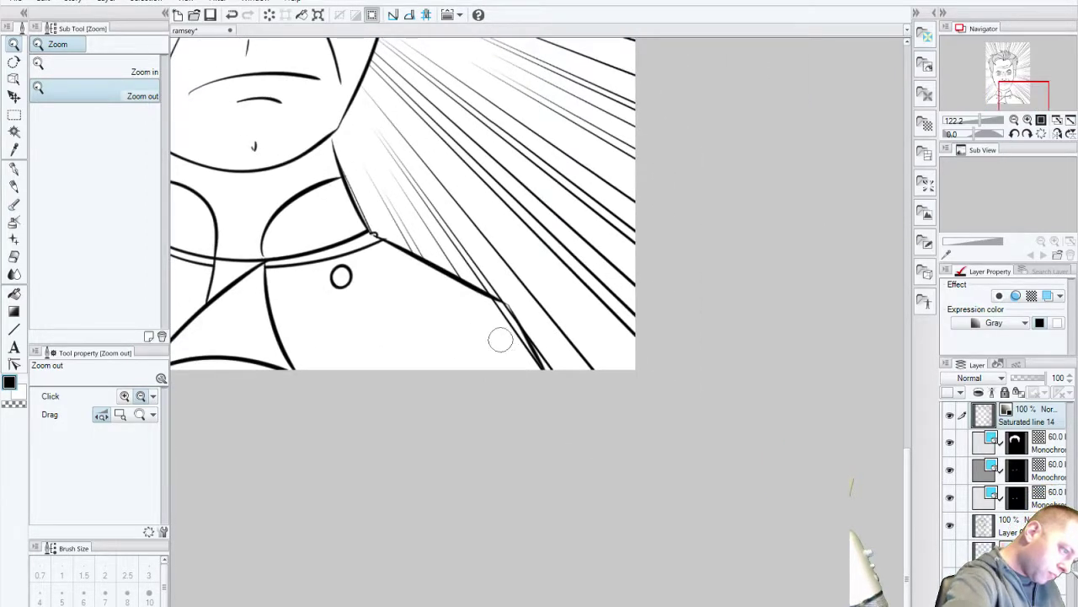
pyautogui.moveTo(512, 336)
pyautogui.mouseDown()
pyautogui.moveTo(534, 373)
pyautogui.moveTo(491, 306)
pyautogui.moveTo(525, 345)
pyautogui.moveTo(499, 295)
pyautogui.moveTo(506, 392)
pyautogui.mouseUp()
pyautogui.click(499, 295)
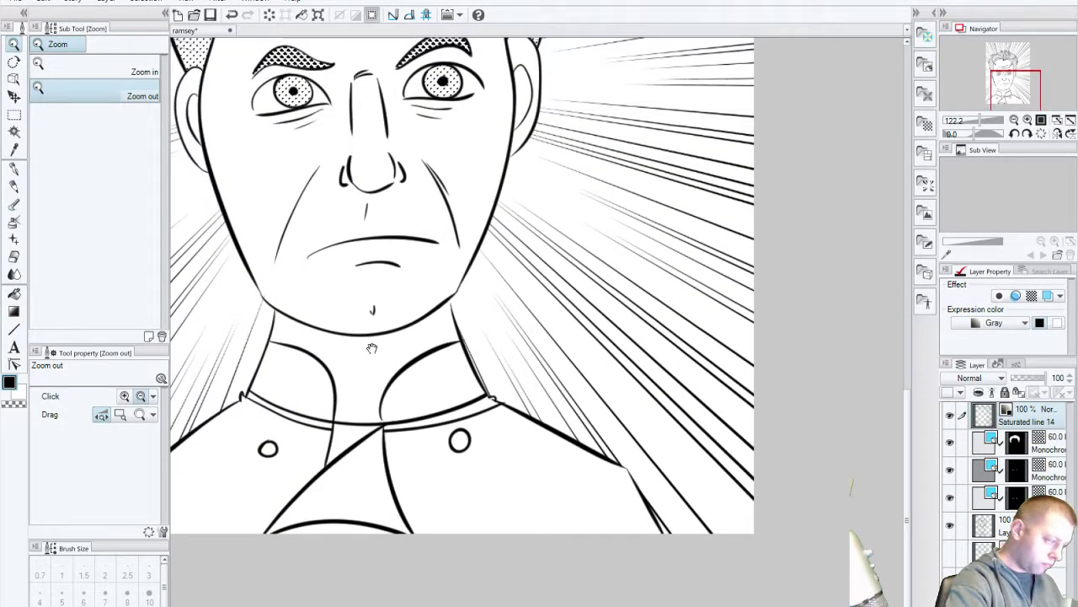
pyautogui.moveTo(377, 548); pyautogui.dragTo(477, 548)
pyautogui.moveTo(289, 225); pyautogui.dragTo(287, 325)
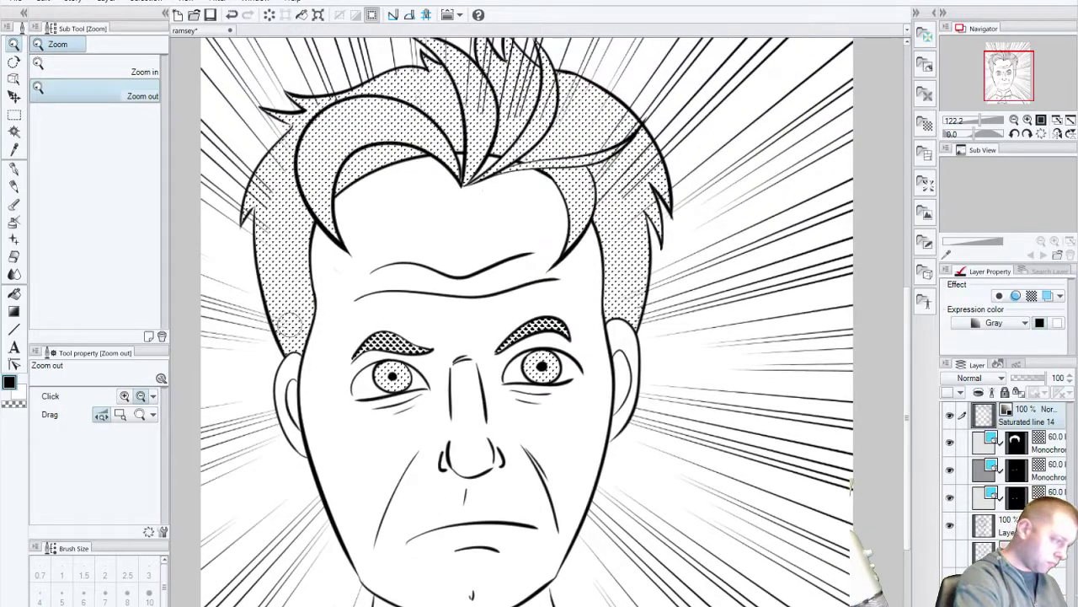
pyautogui.moveTo(574, 214); pyautogui.dragTo(540, 311)
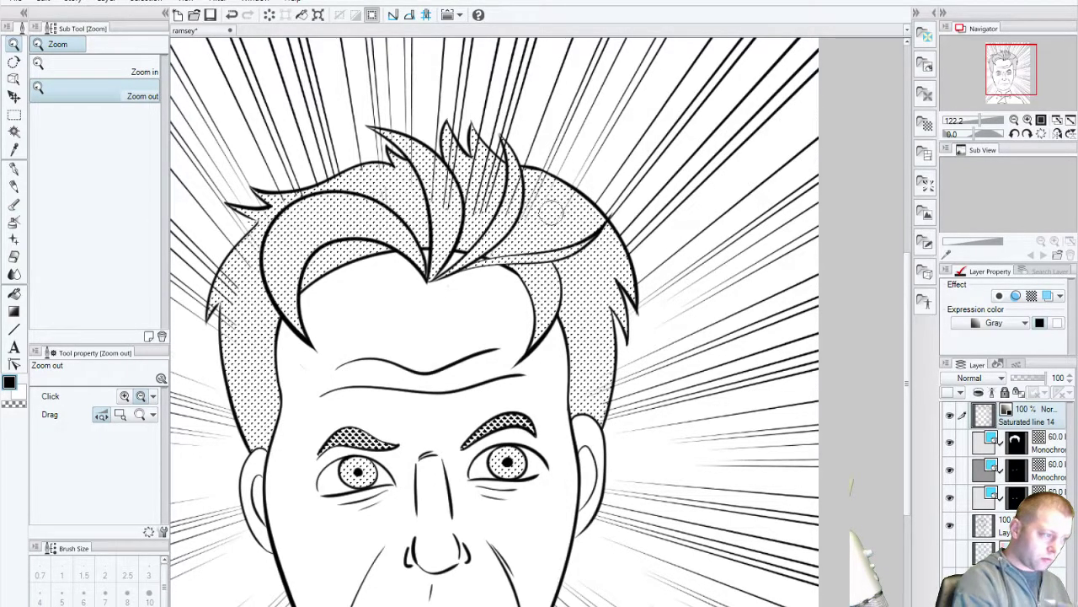
pyautogui.moveTo(295, 338); pyautogui.dragTo(417, 356)
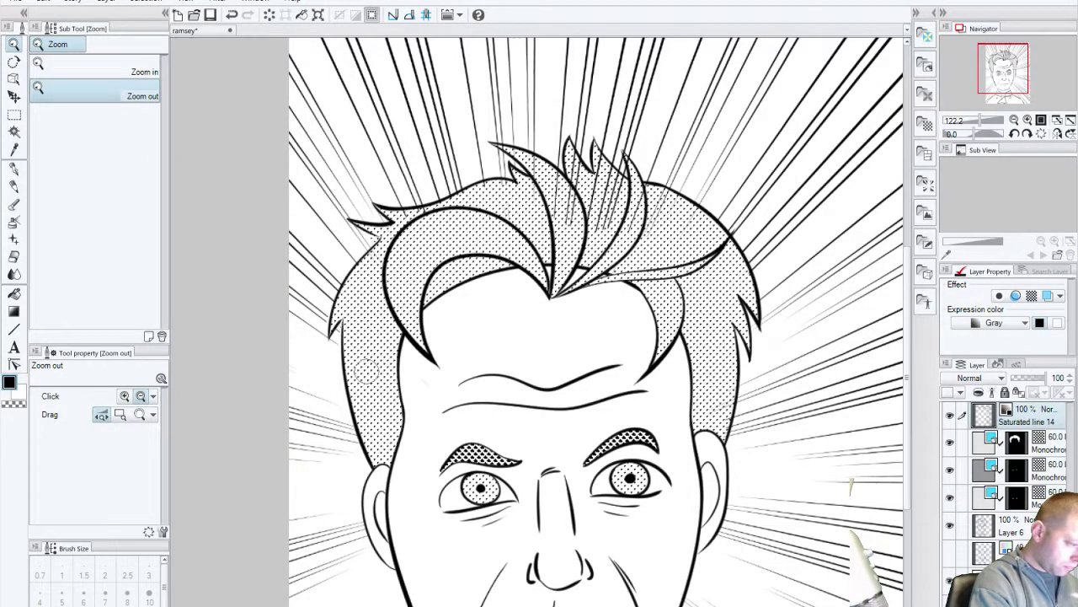
pyautogui.moveTo(432, 315); pyautogui.dragTo(423, 401)
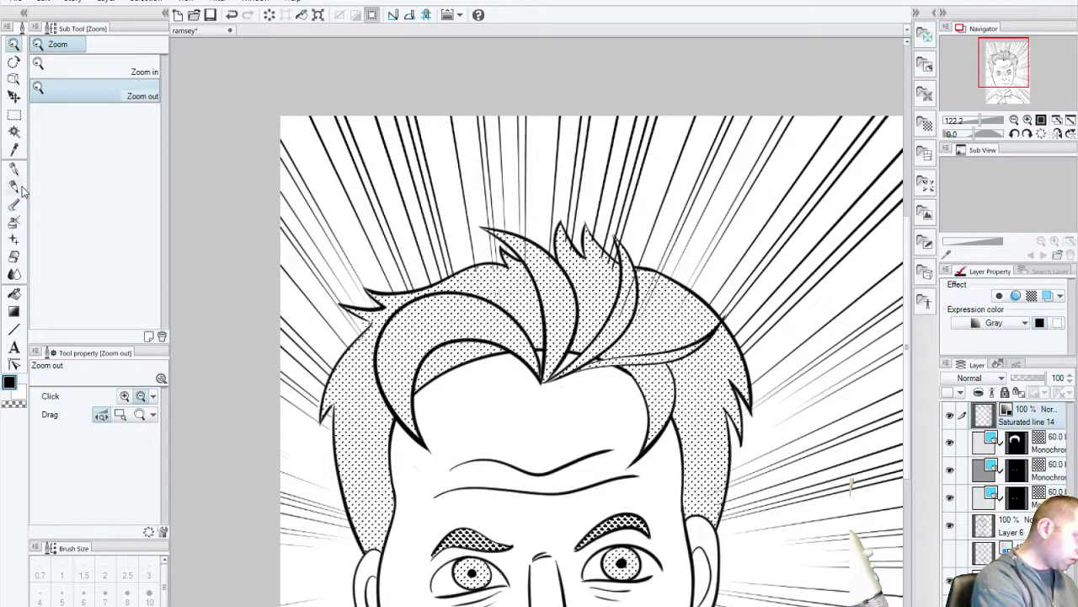
# Step: Shrink the eraser to size 17, clear stray marks around the hair tips, and save
pyautogui.click(14, 256)
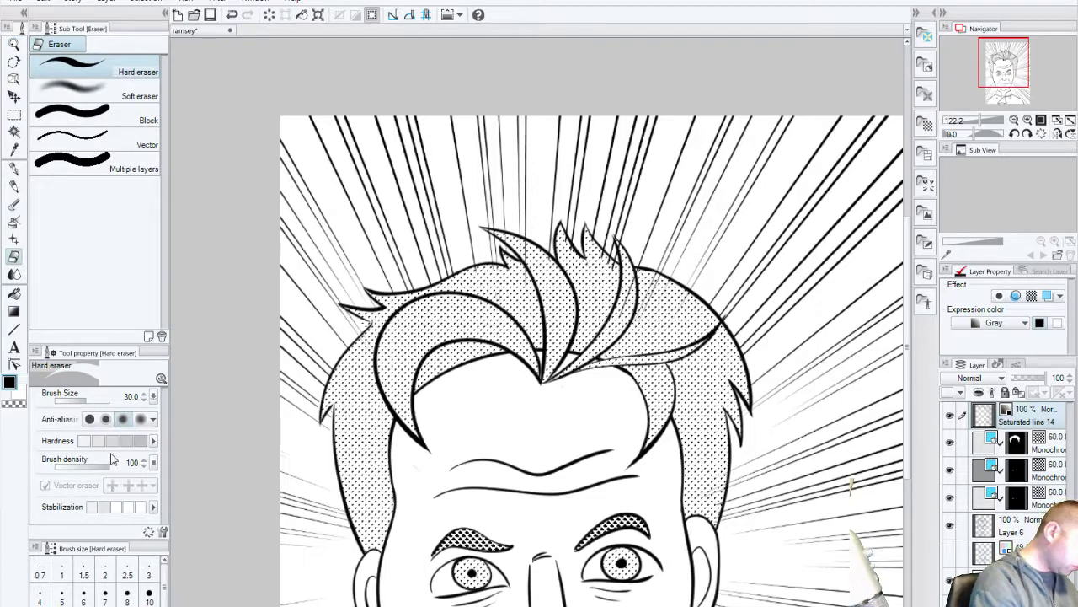
pyautogui.press('[')
pyautogui.press('[')
pyautogui.press('[')
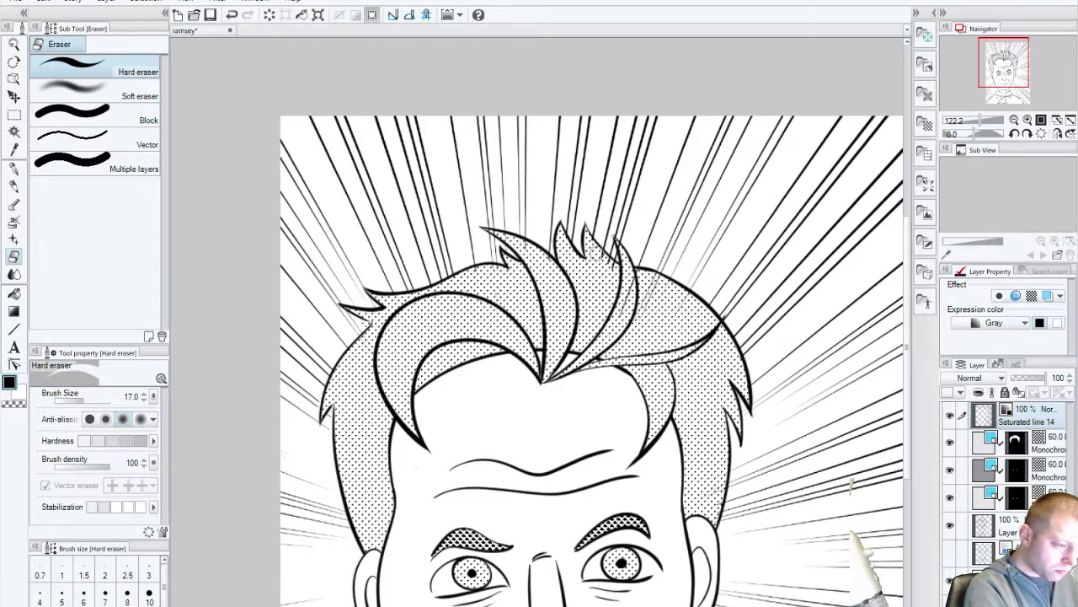
pyautogui.moveTo(594, 251); pyautogui.dragTo(586, 236)
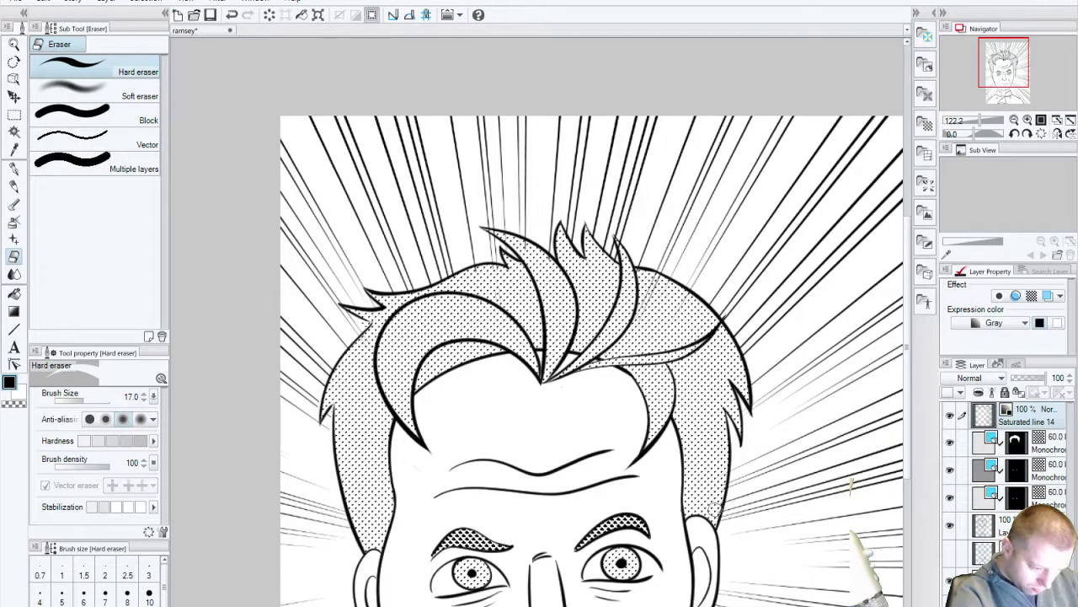
pyautogui.moveTo(714, 507); pyautogui.dragTo(706, 522)
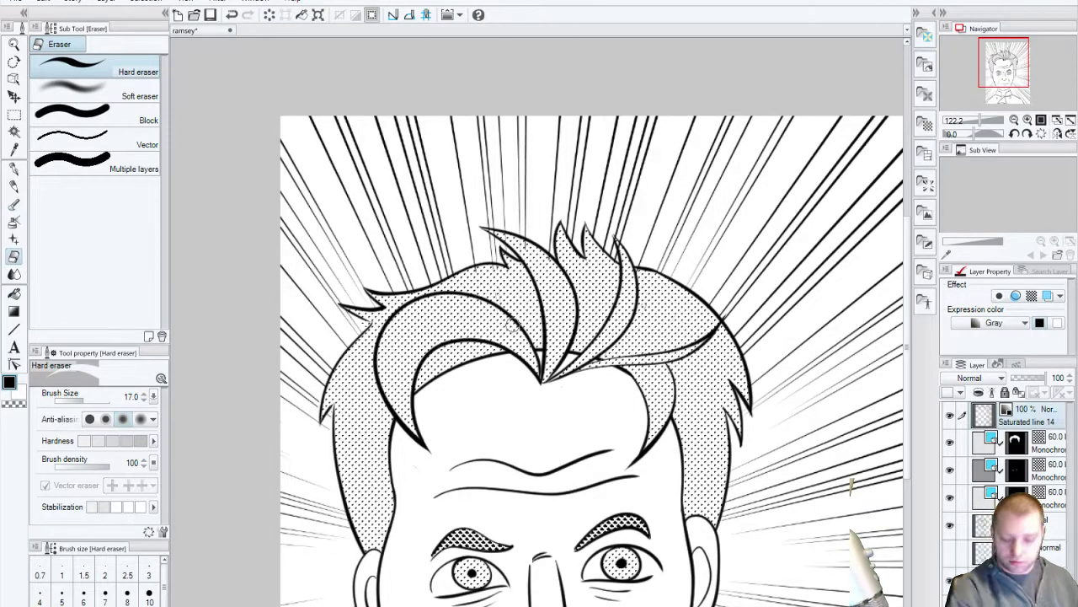
pyautogui.hotkey('ctrl', 's')
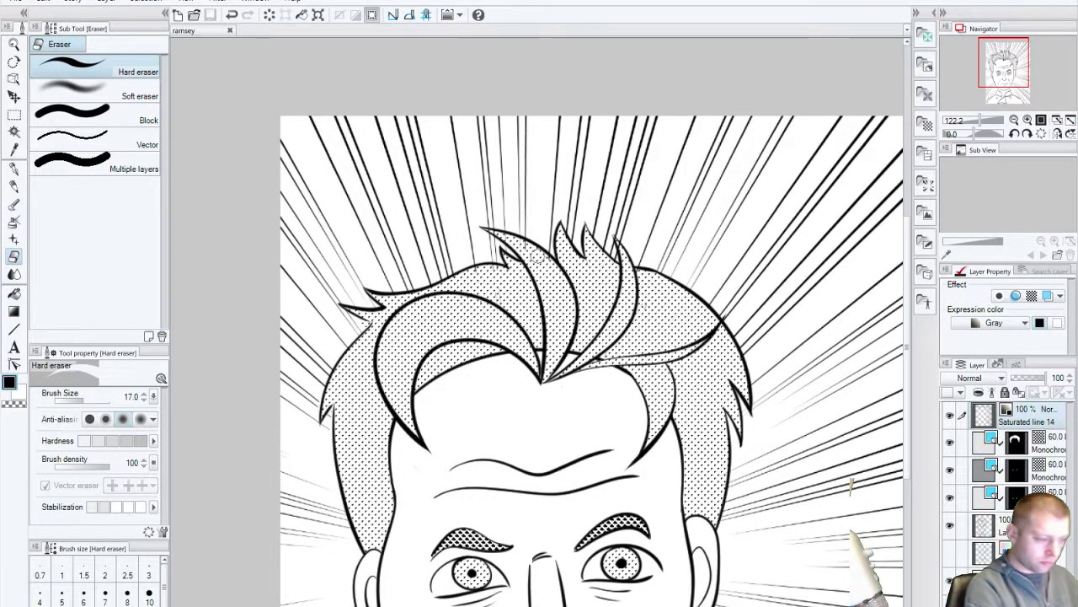
# Step: Erase faint marks near the hair tip and up toward the upper hair spike
pyautogui.click(539, 257)
pyautogui.moveTo(529, 249); pyautogui.dragTo(509, 239)
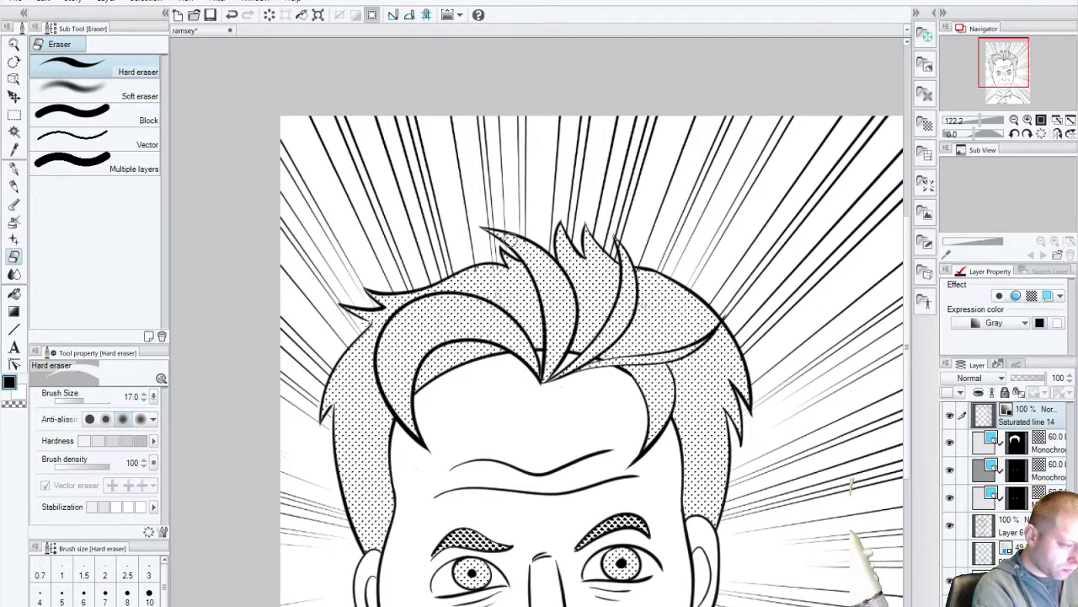
pyautogui.moveTo(603, 265); pyautogui.dragTo(618, 245)
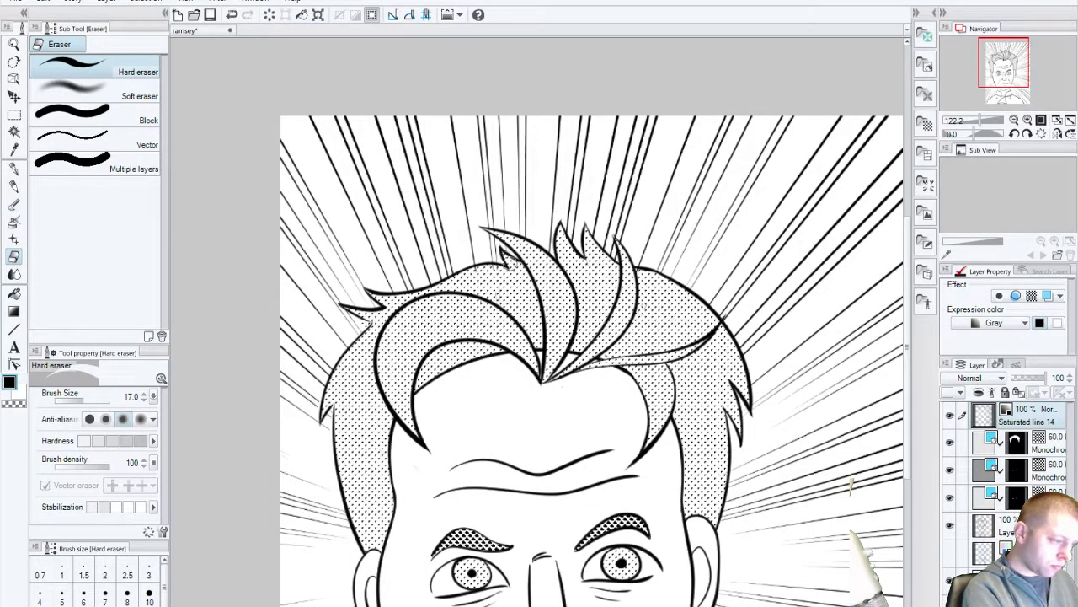
# Step: Pan the view down to show the chin and jacket collar
pyautogui.scroll(-4, 708, 486)
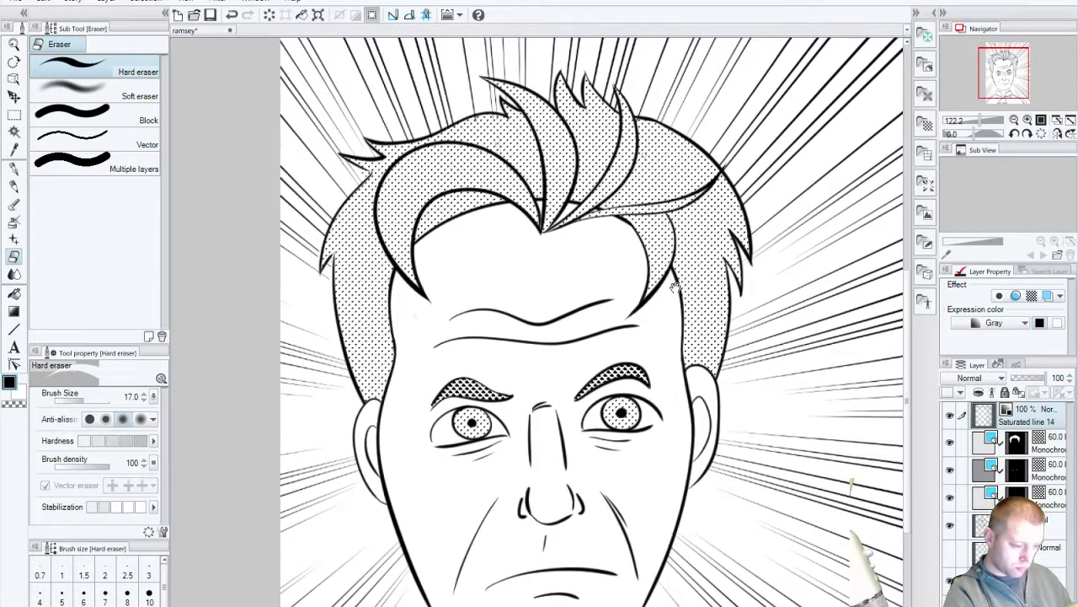
pyautogui.scroll(-1, 709, 486)
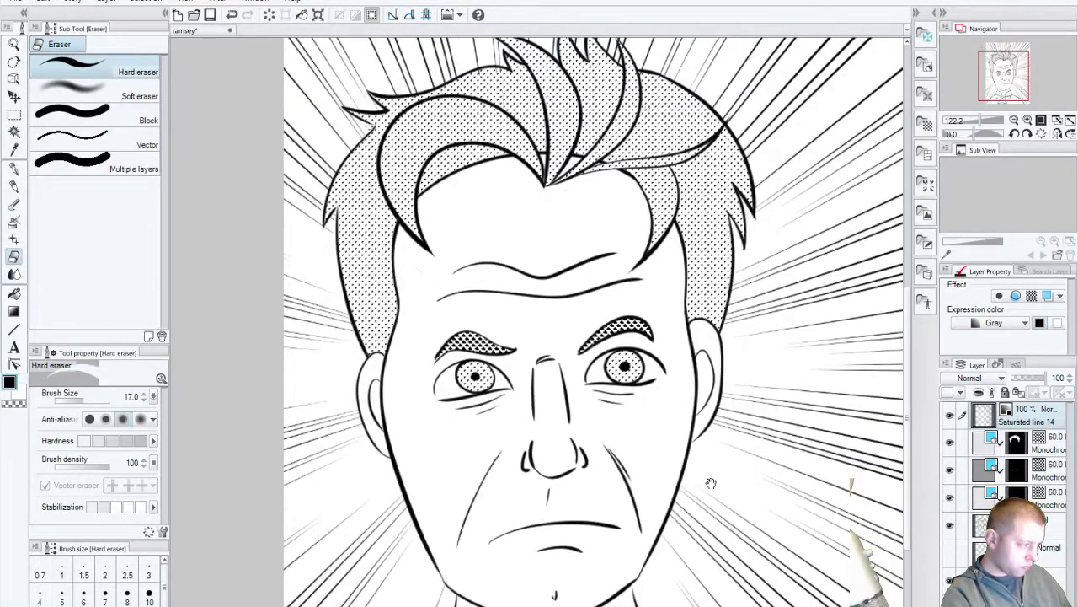
pyautogui.moveTo(711, 482); pyautogui.dragTo(735, 359)
pyautogui.moveTo(741, 446); pyautogui.dragTo(767, 384)
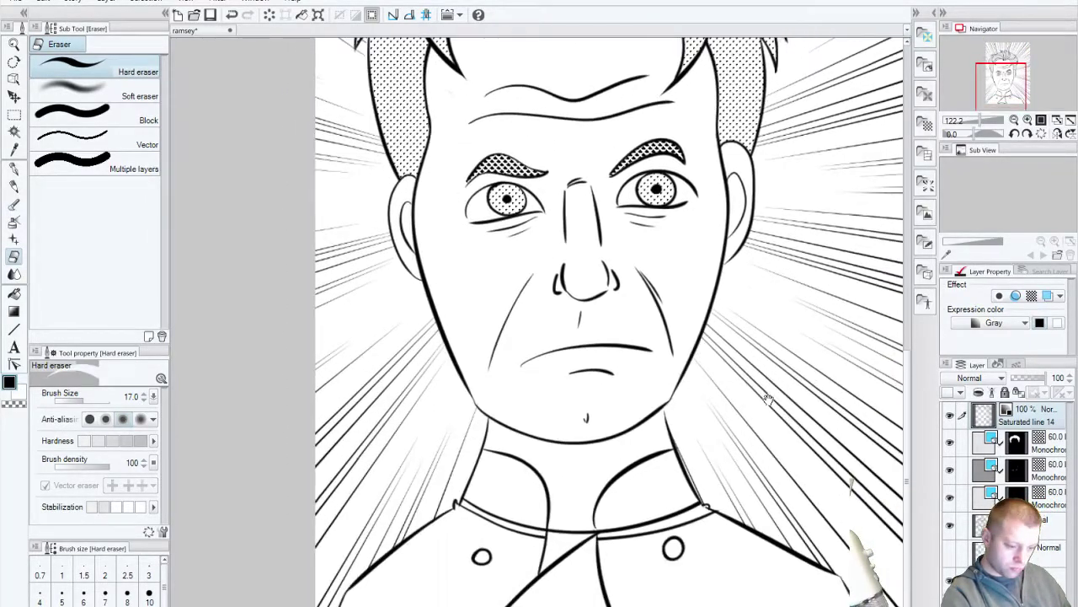
# Step: Zoom out to see the whole head and save the ramsey portrait file
pyautogui.click(13, 43)
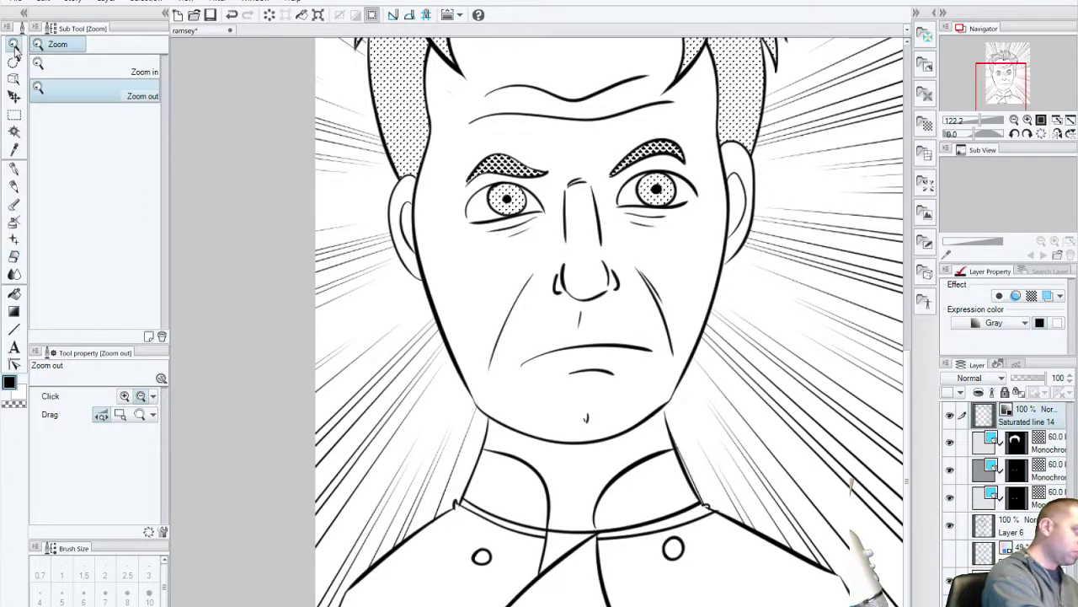
pyautogui.click(577, 279)
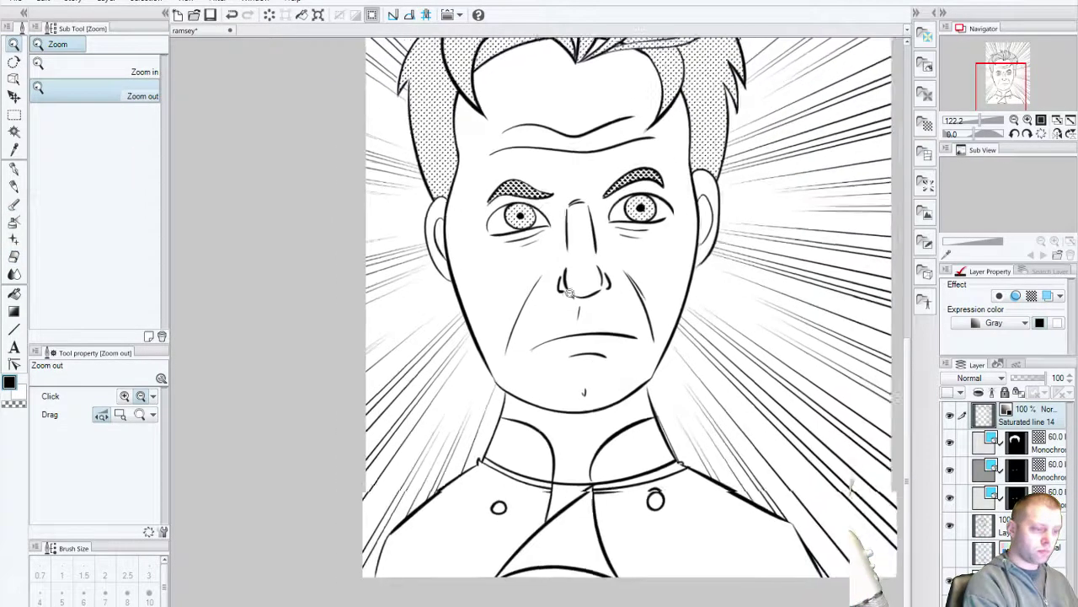
pyautogui.click(457, 427)
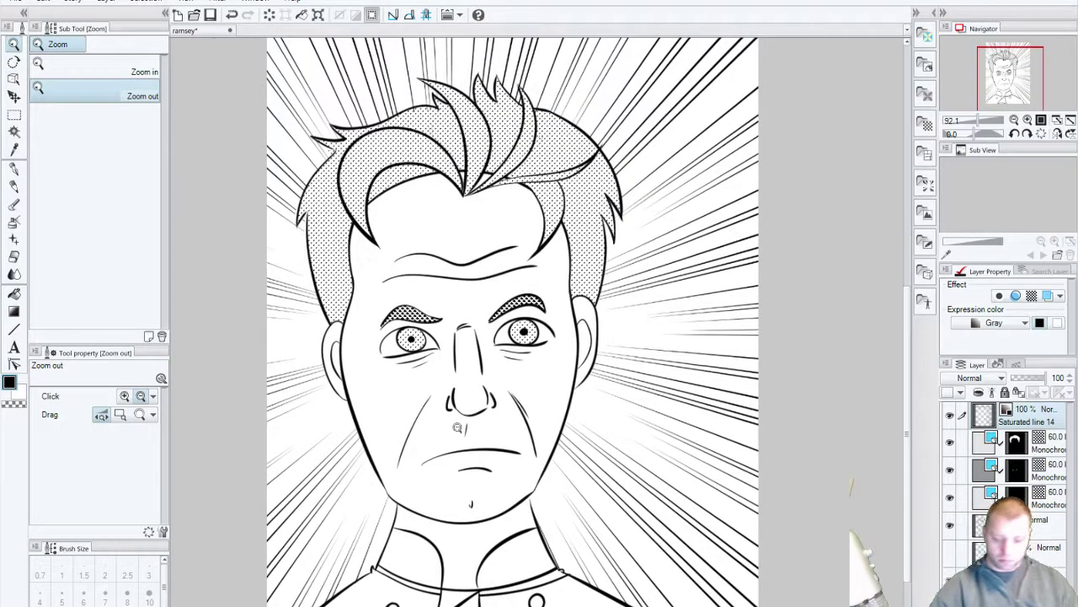
pyautogui.hotkey('ctrl', 's')
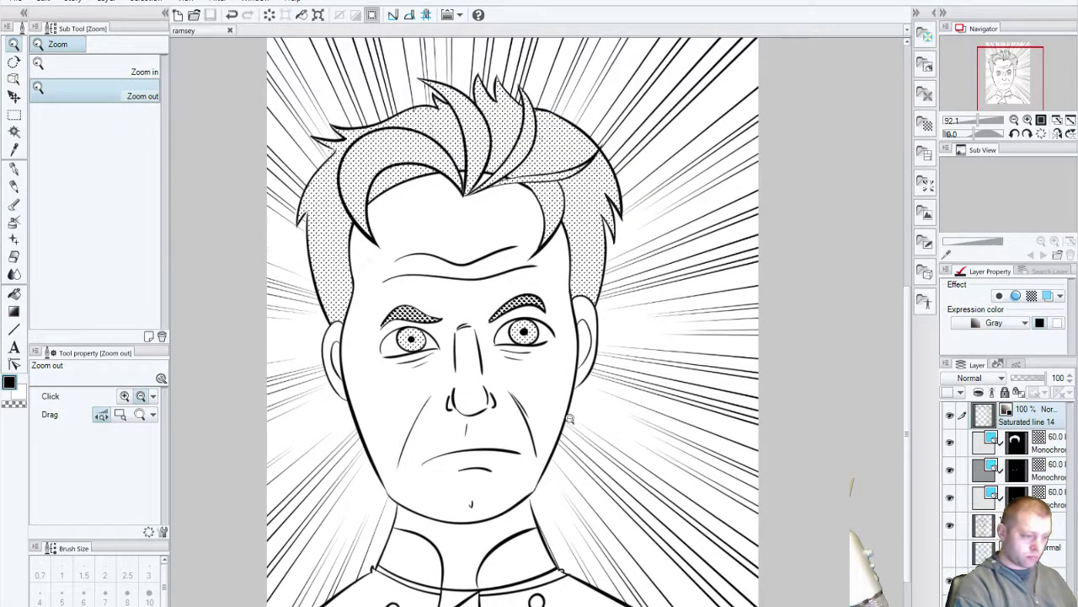
pyautogui.hscroll(5, 570, 418)
pyautogui.scroll(2, 570, 418)
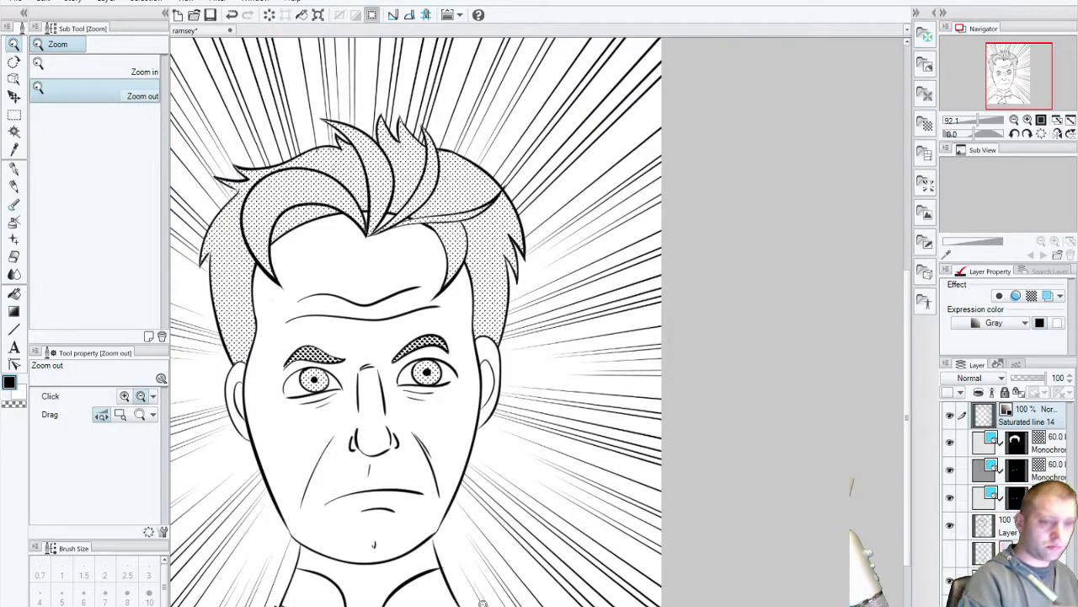
# Step: Open the Balloon materials and try a Thorn_03 balloon on the page, then undo it
pyautogui.click(936, 15)
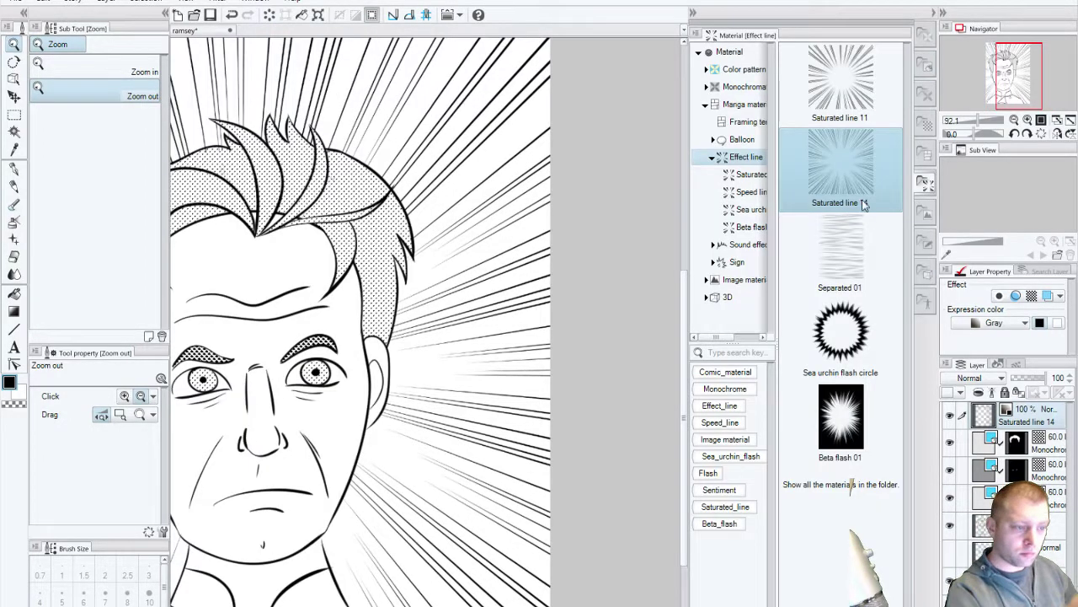
pyautogui.click(742, 139)
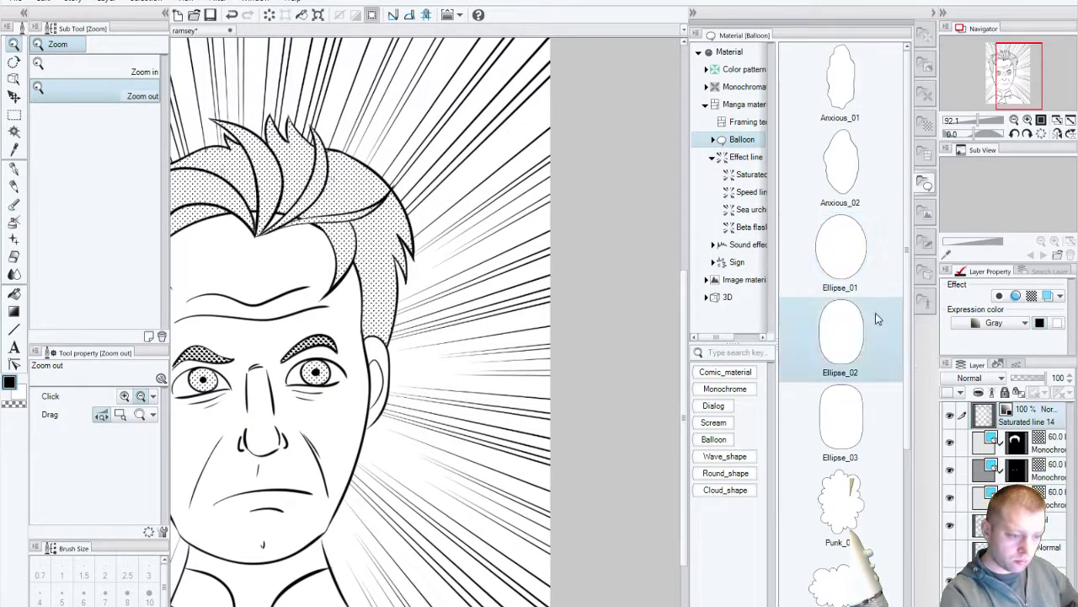
pyautogui.scroll(-3, 905, 472)
pyautogui.scroll(-1, 904, 554)
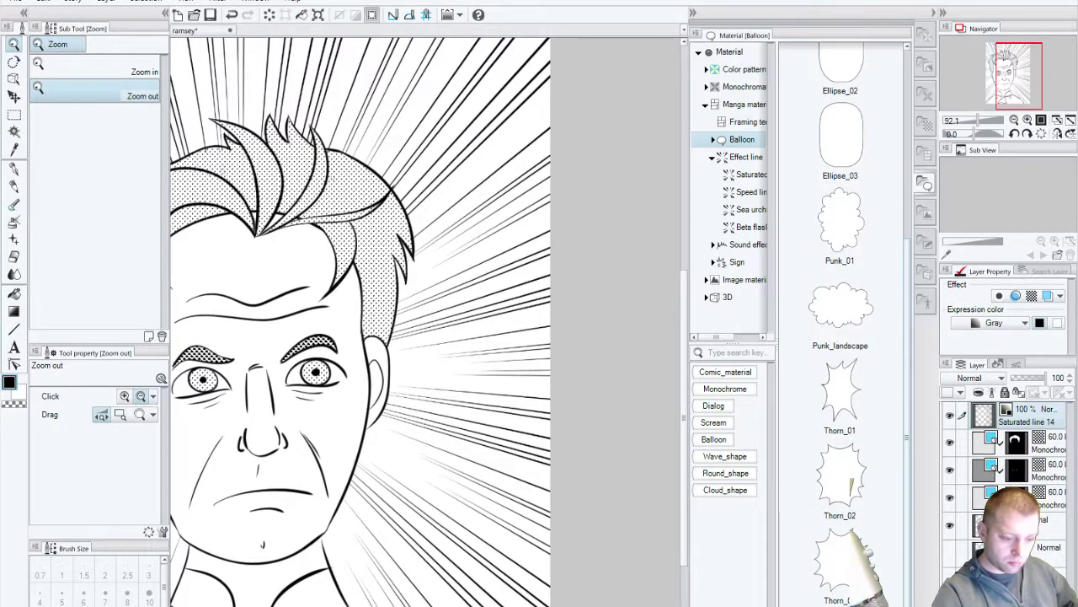
pyautogui.moveTo(842, 560); pyautogui.dragTo(447, 312)
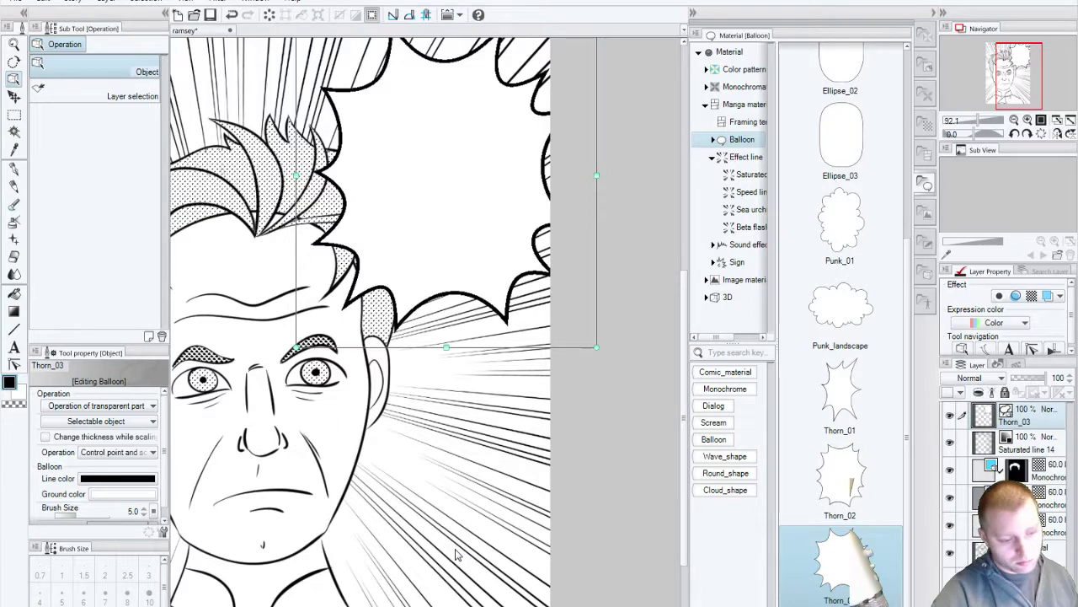
pyautogui.hotkey('ctrl', 'z')
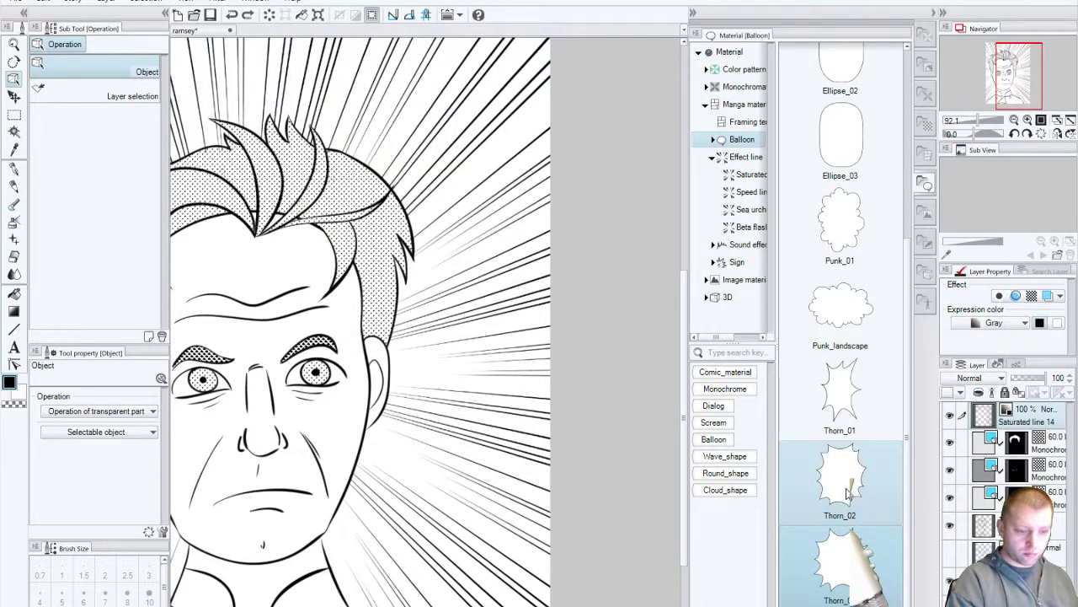
# Step: Try and discard an Ellipse_03 oval, then drop a Thorn_02 spiky balloon above the chef's hair
pyautogui.moveTo(839, 148); pyautogui.dragTo(412, 278)
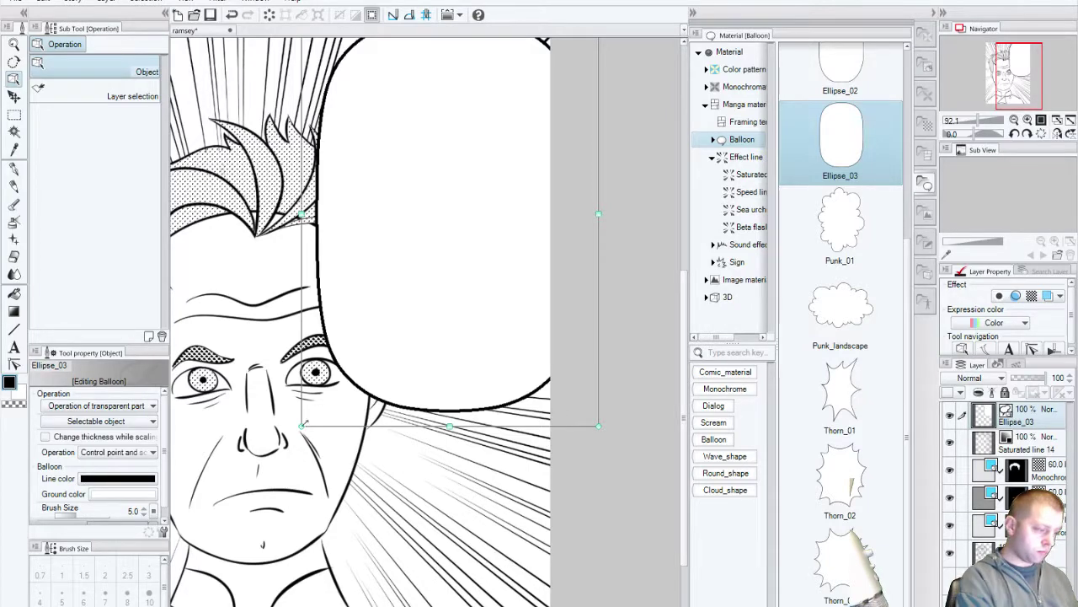
pyautogui.moveTo(317, 408); pyautogui.dragTo(364, 361)
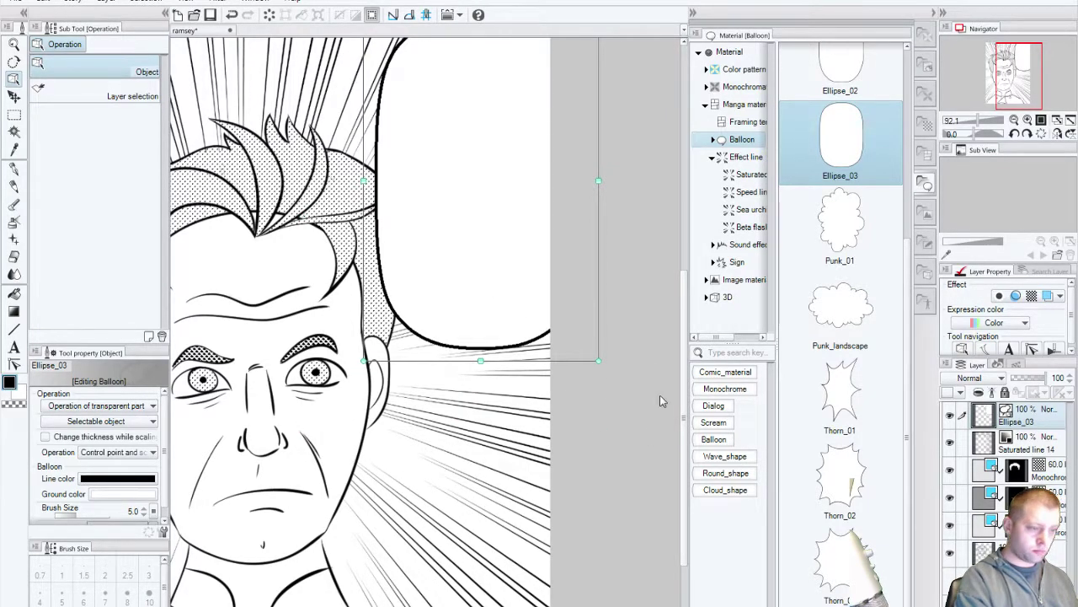
pyautogui.hotkey('ctrl', 'z')
pyautogui.hotkey('ctrl', 'z')
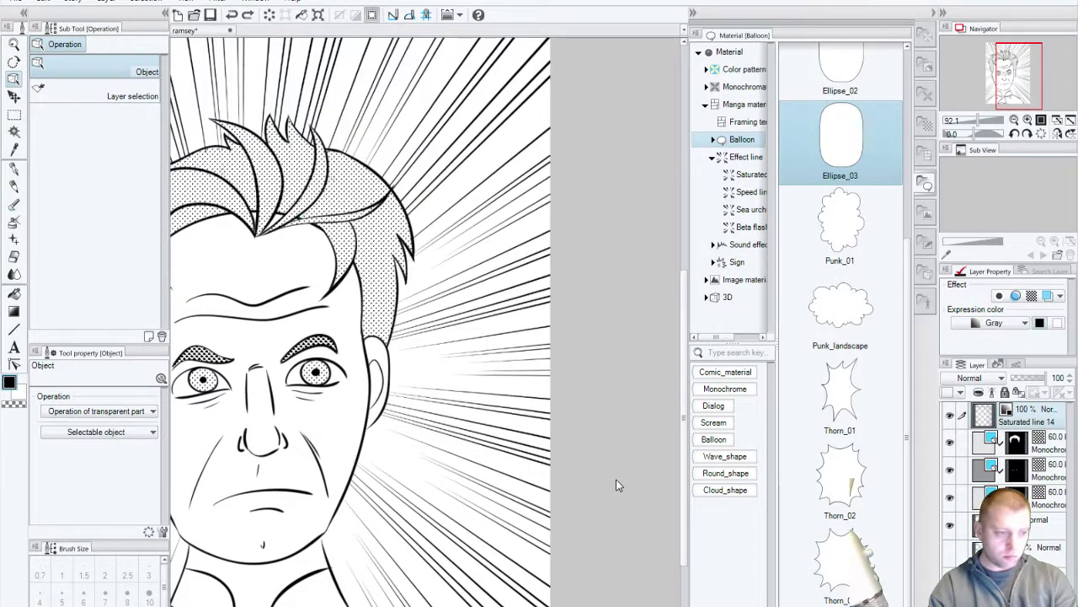
pyautogui.scroll(1, 904, 299)
pyautogui.scroll(2, 902, 161)
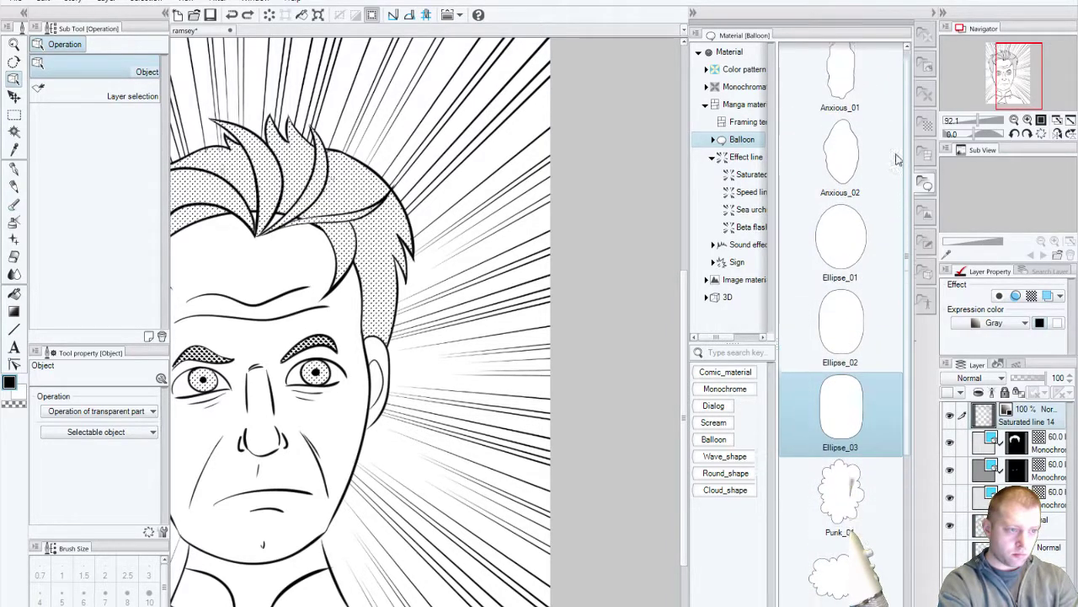
pyautogui.scroll(-3, 898, 337)
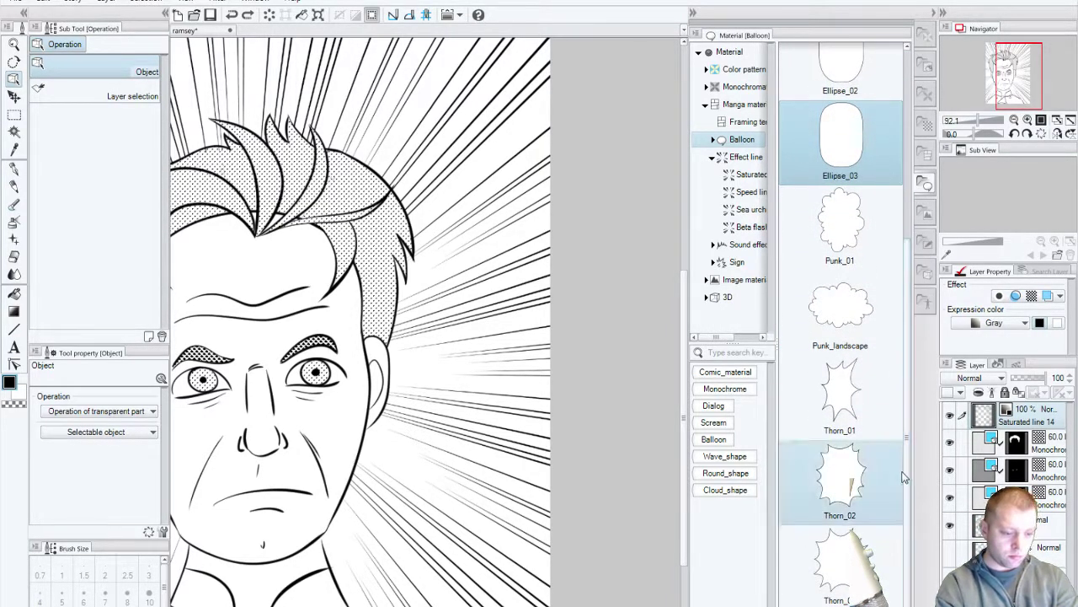
pyautogui.moveTo(841, 480); pyautogui.dragTo(556, 261)
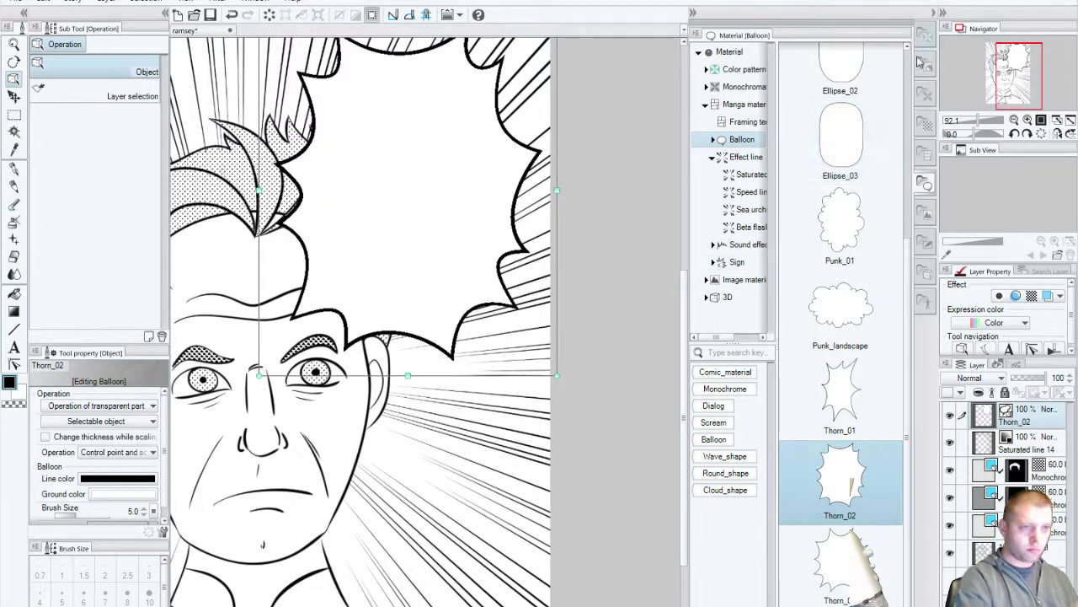
# Step: Shrink the Thorn_02 balloon and move it into the upper-right corner beside the chef's hair
pyautogui.click(933, 13)
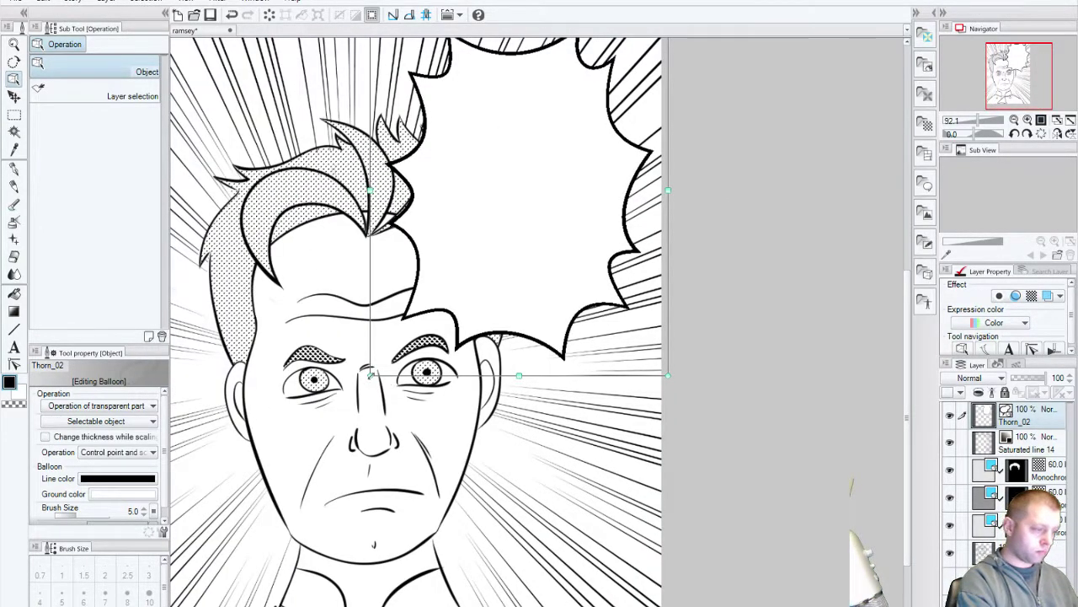
pyautogui.moveTo(369, 374); pyautogui.dragTo(579, 345)
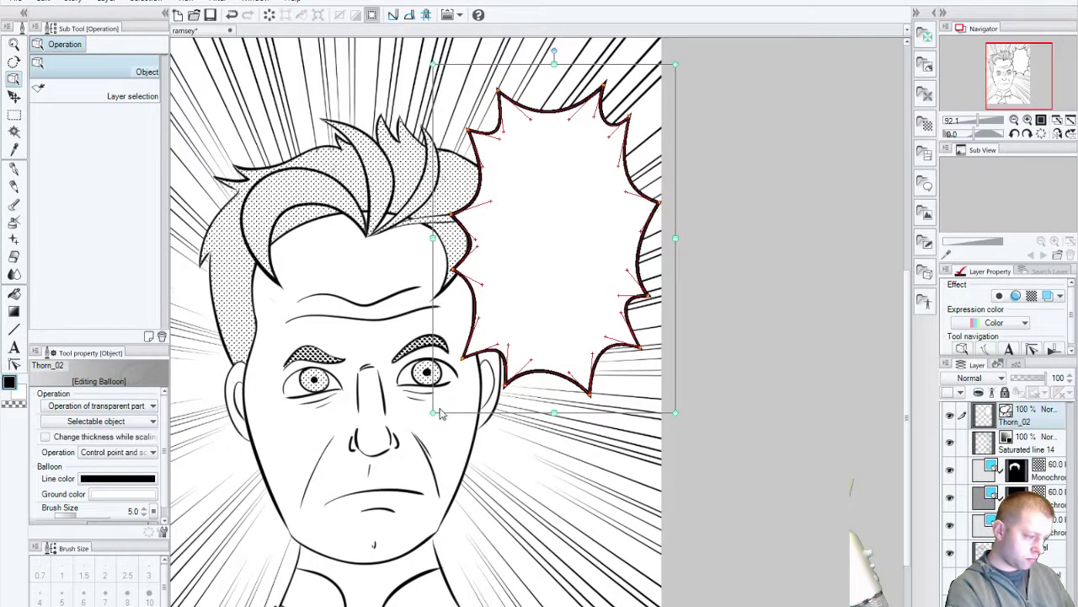
pyautogui.moveTo(433, 413); pyautogui.dragTo(479, 380)
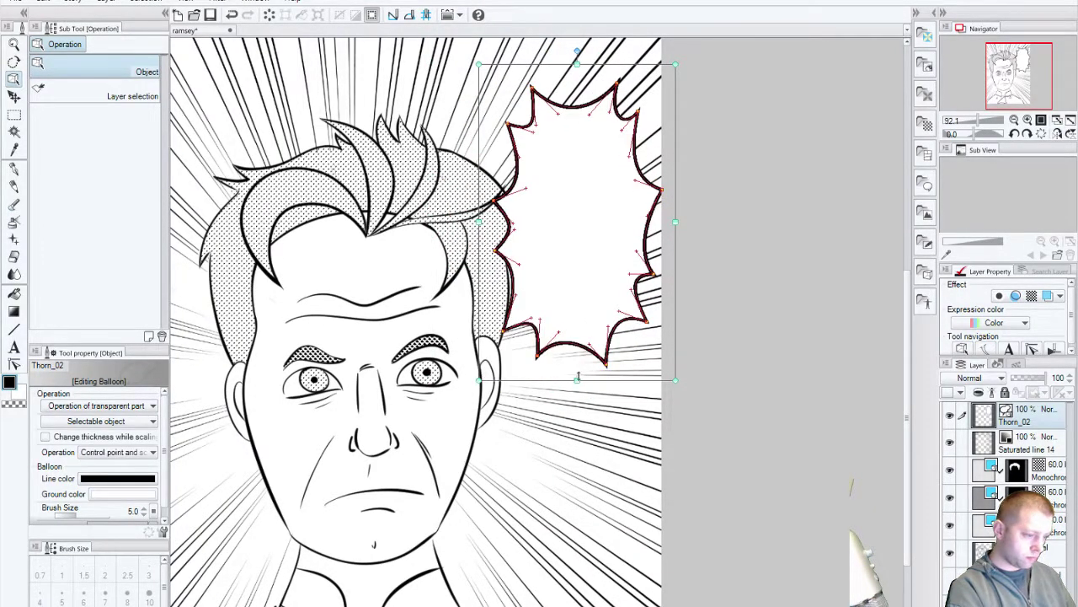
pyautogui.moveTo(600, 244); pyautogui.dragTo(627, 480)
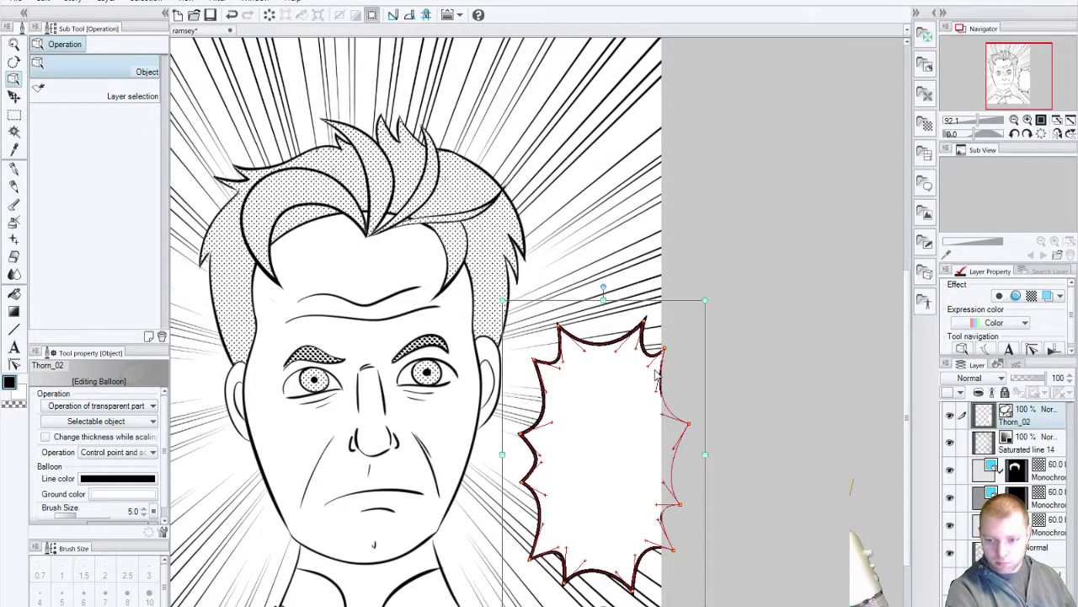
pyautogui.moveTo(502, 299); pyautogui.dragTo(486, 282)
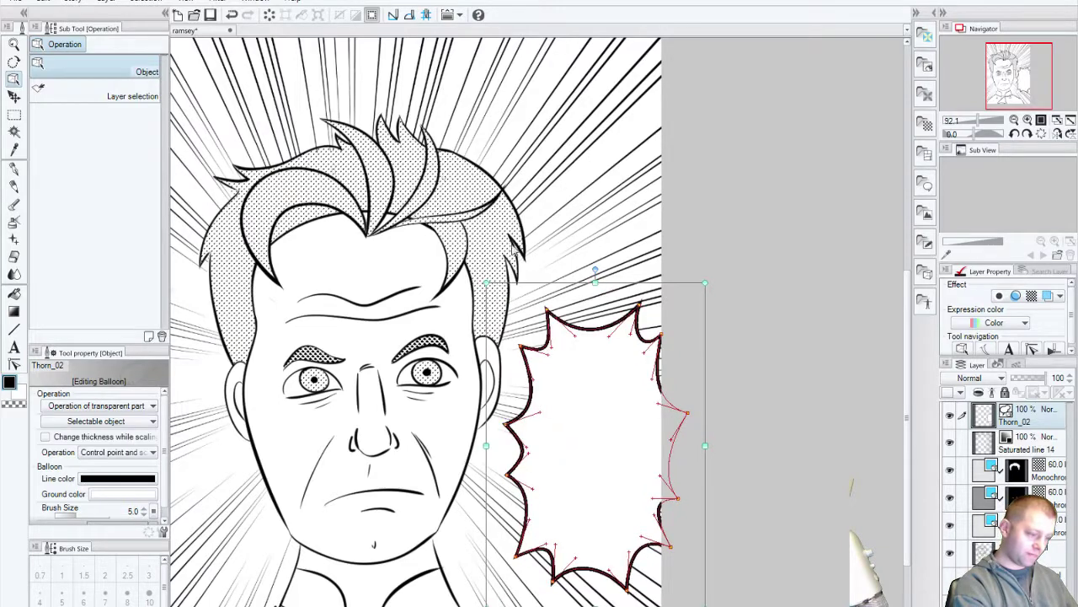
pyautogui.moveTo(596, 445); pyautogui.dragTo(566, 199)
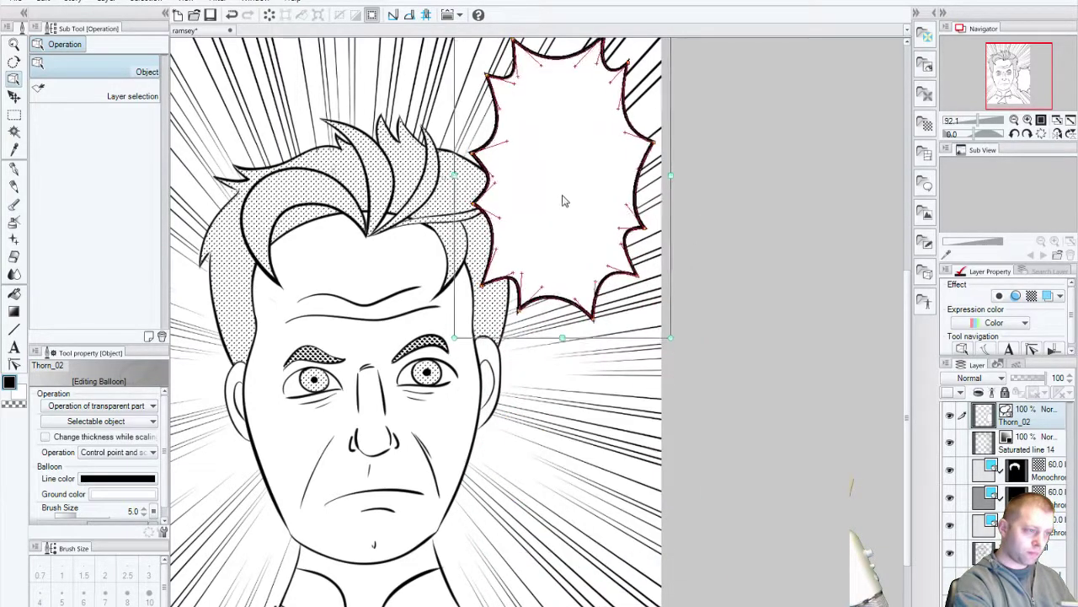
pyautogui.scroll(3, 576, 357)
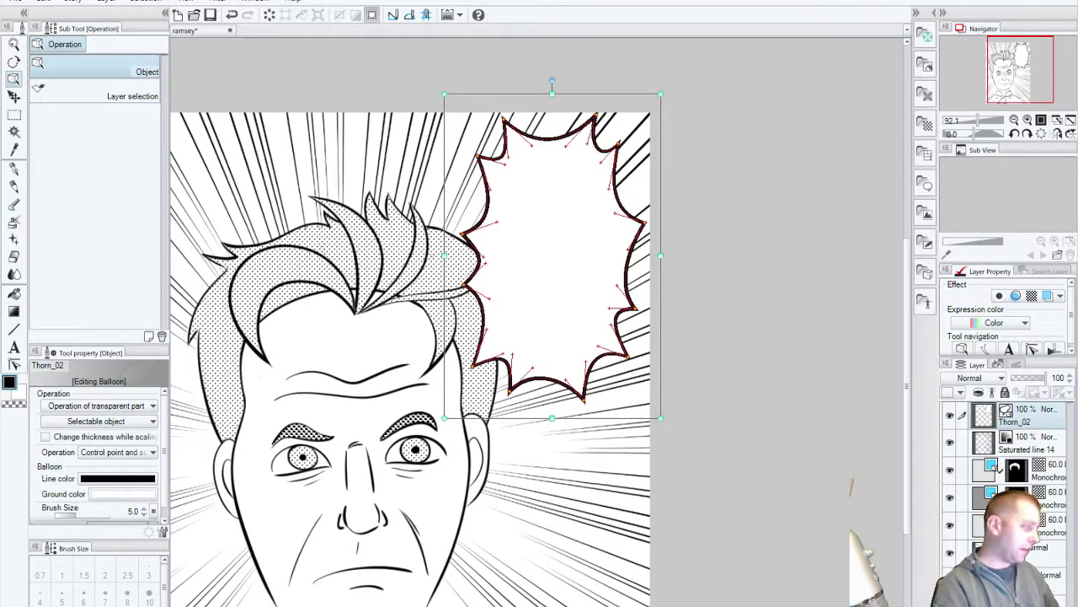
pyautogui.click(14, 346)
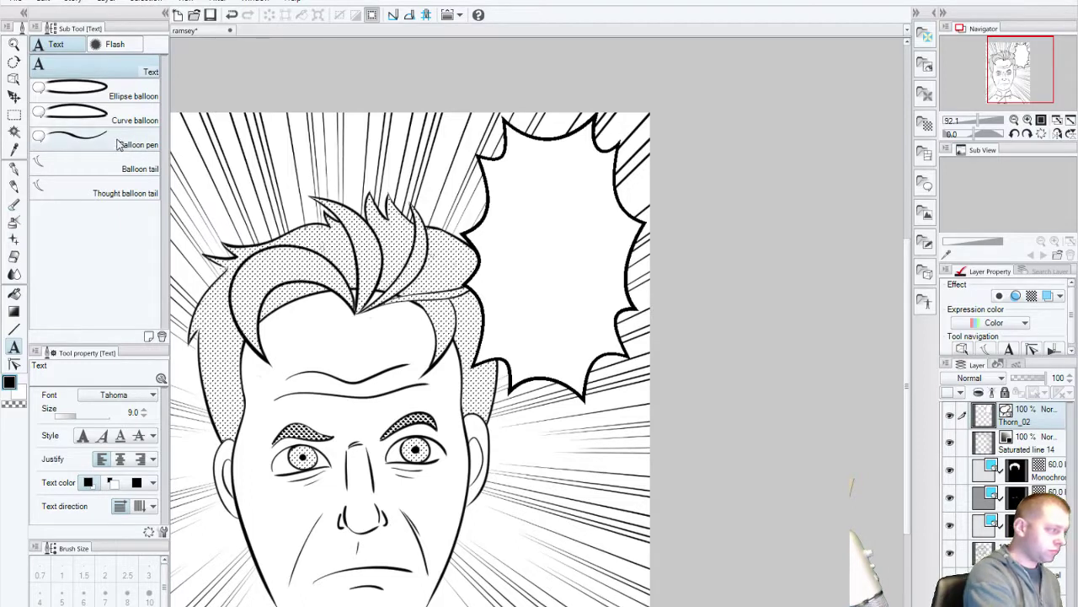
pyautogui.click(154, 170)
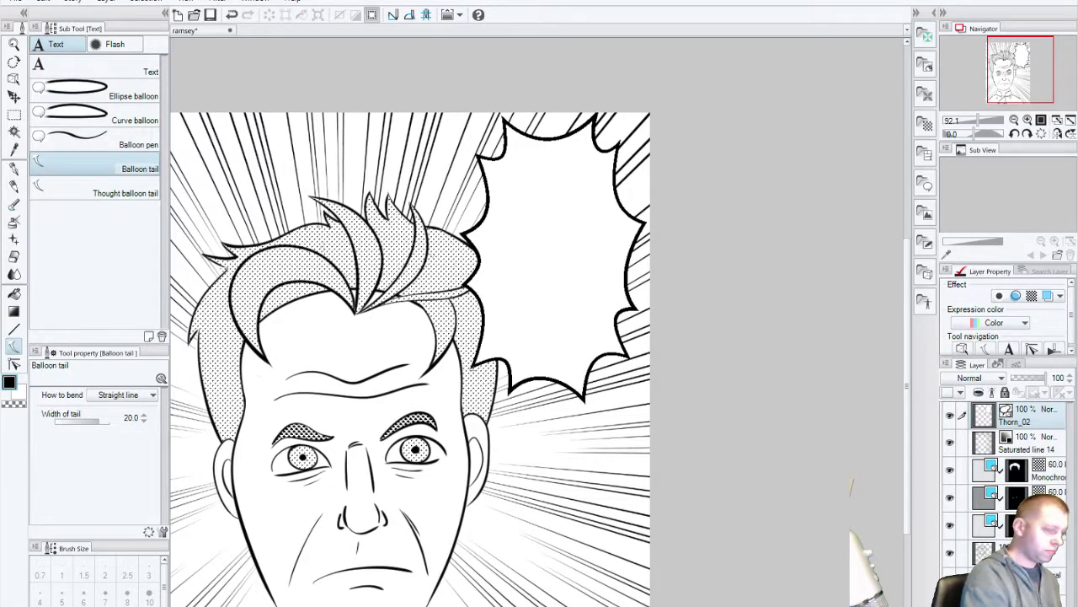
pyautogui.moveTo(509, 354); pyautogui.dragTo(522, 368)
pyautogui.moveTo(543, 418); pyautogui.dragTo(445, 414)
pyautogui.hotkey('ctrl', 'z')
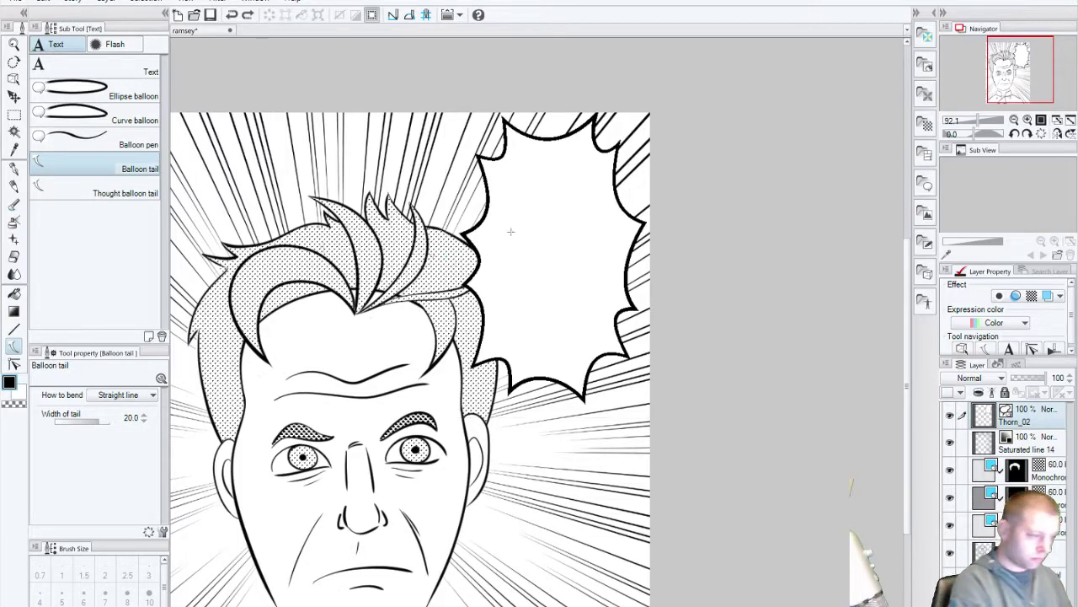
pyautogui.click(90, 193)
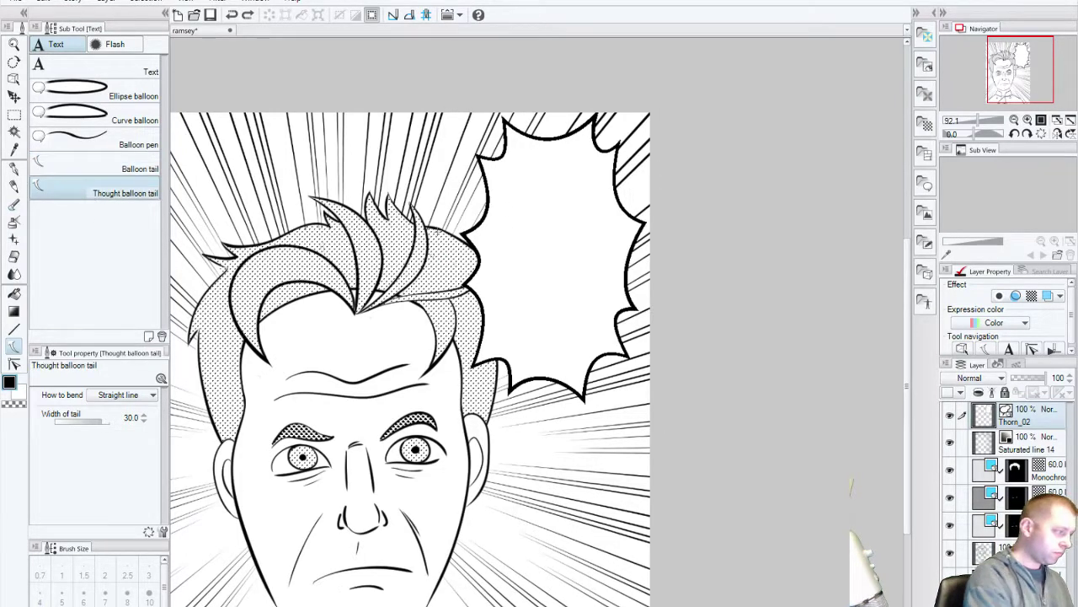
pyautogui.moveTo(484, 200); pyautogui.dragTo(423, 243)
pyautogui.hotkey('ctrl', 'z')
pyautogui.click(92, 120)
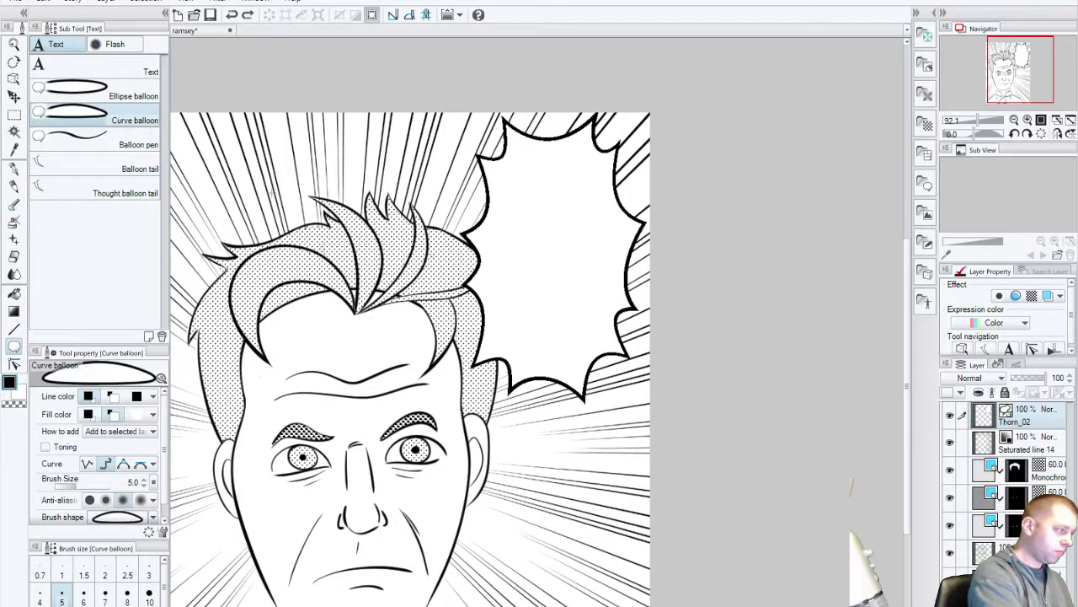
pyautogui.click(452, 203)
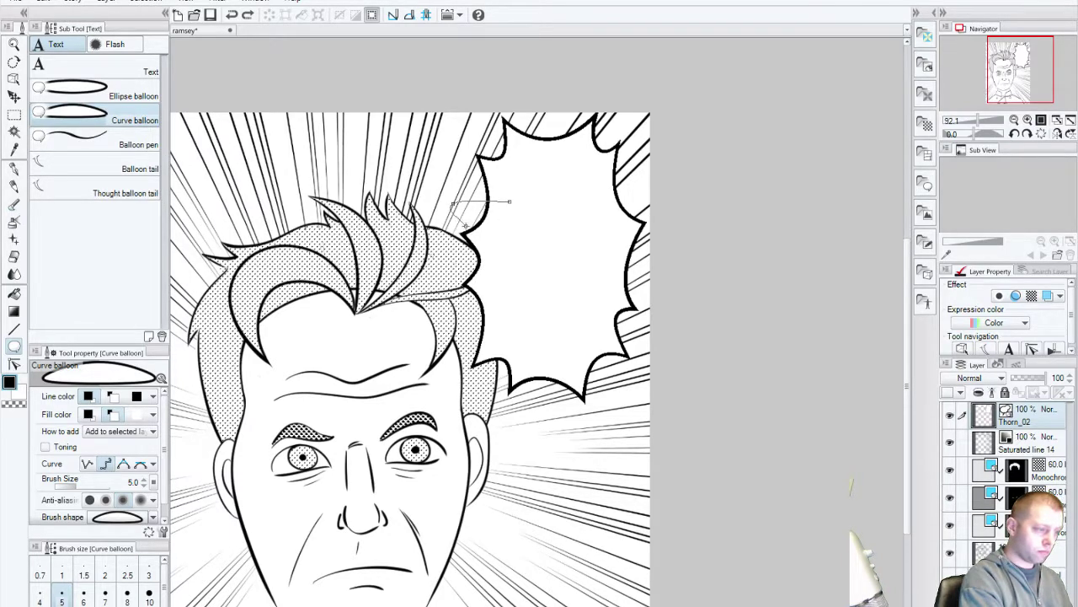
pyautogui.click(508, 202)
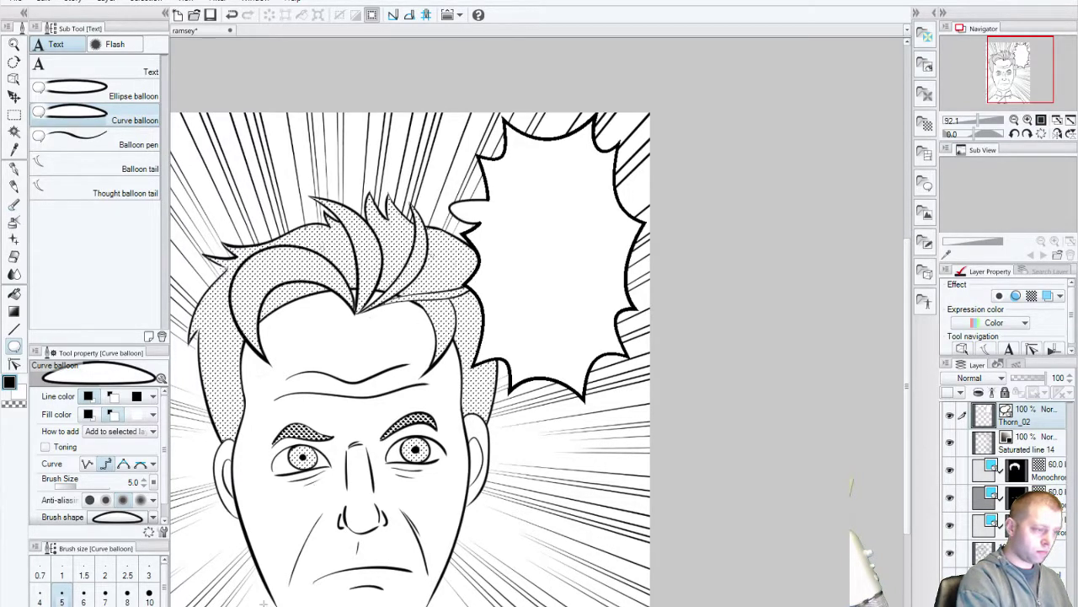
pyautogui.hotkey('ctrl', 'z')
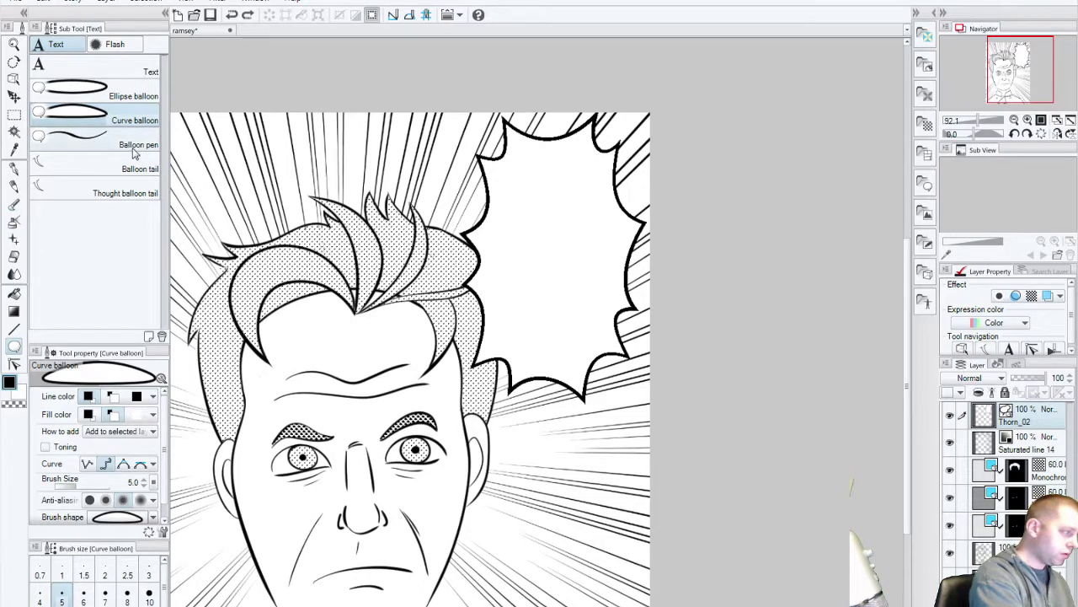
pyautogui.click(134, 152)
pyautogui.moveTo(485, 226); pyautogui.dragTo(438, 281)
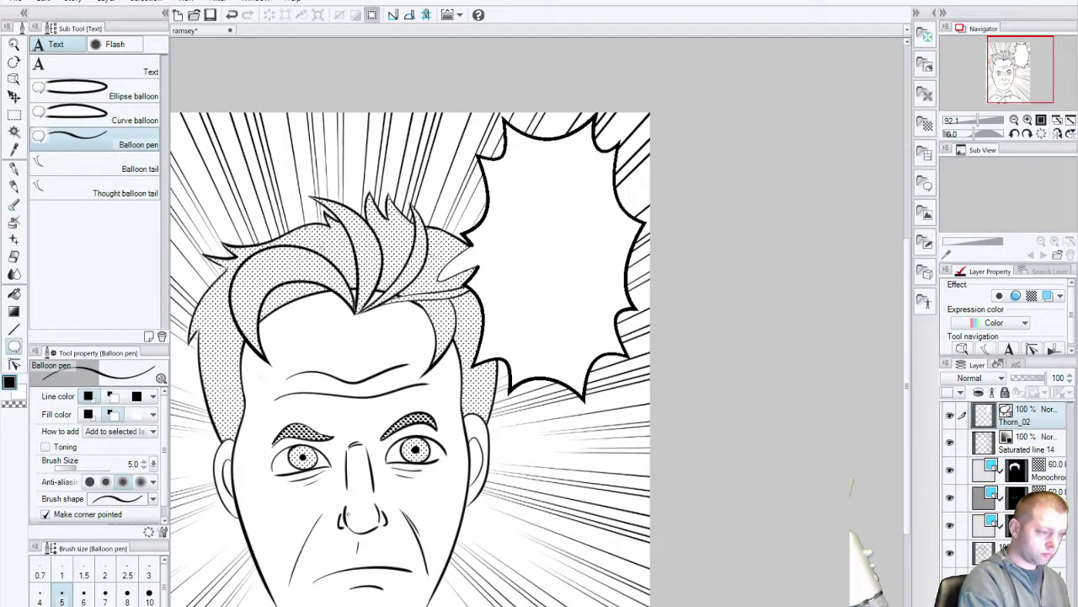
pyautogui.moveTo(533, 454)
pyautogui.mouseDown()
pyautogui.moveTo(498, 582)
pyautogui.moveTo(536, 455)
pyautogui.mouseUp()
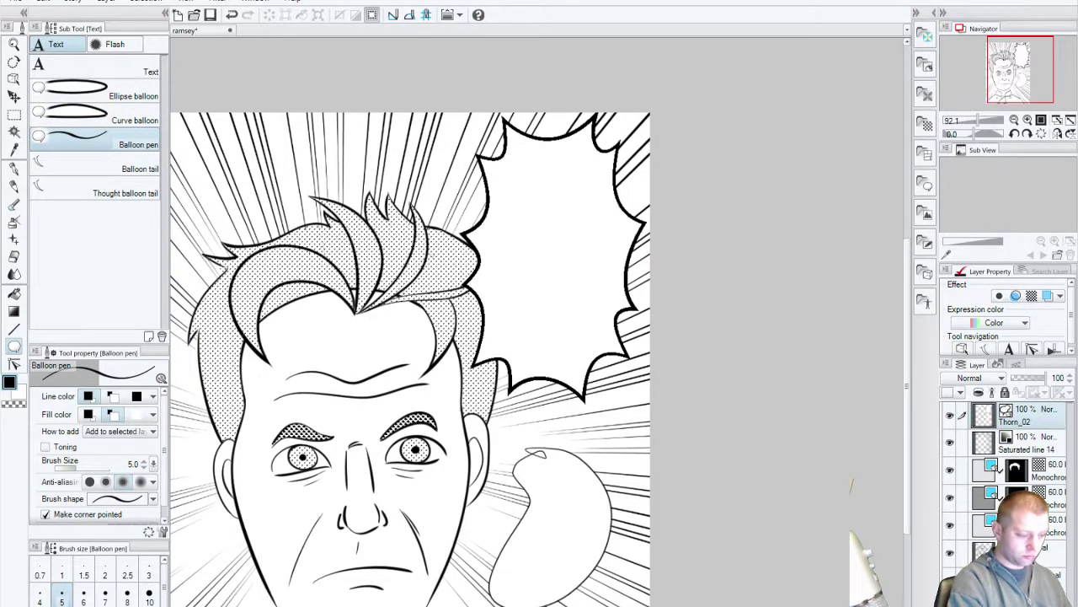
pyautogui.hotkey('ctrl', 'z')
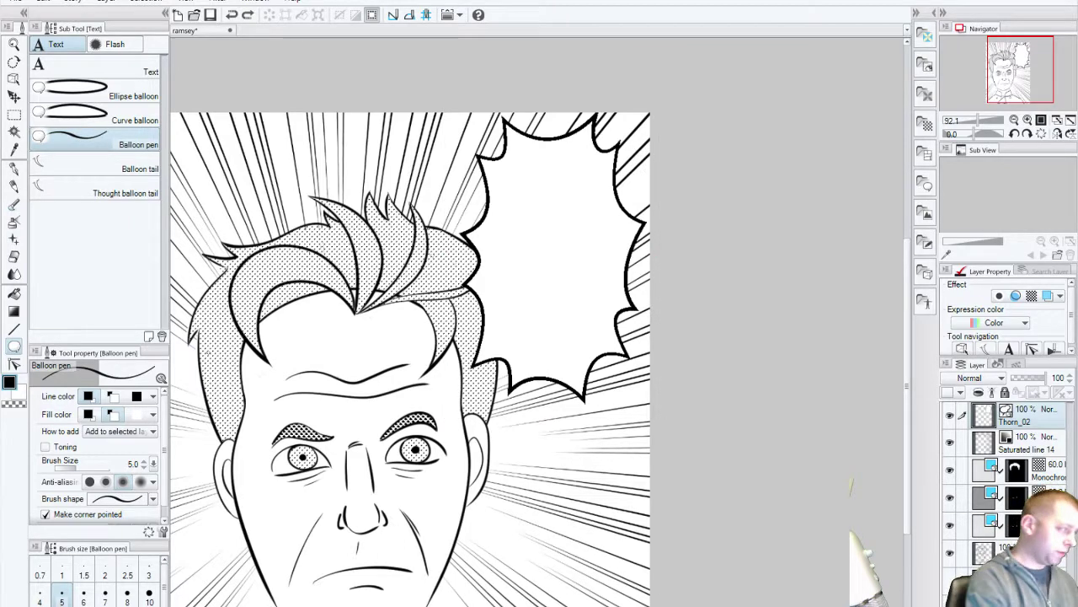
pyautogui.click(126, 168)
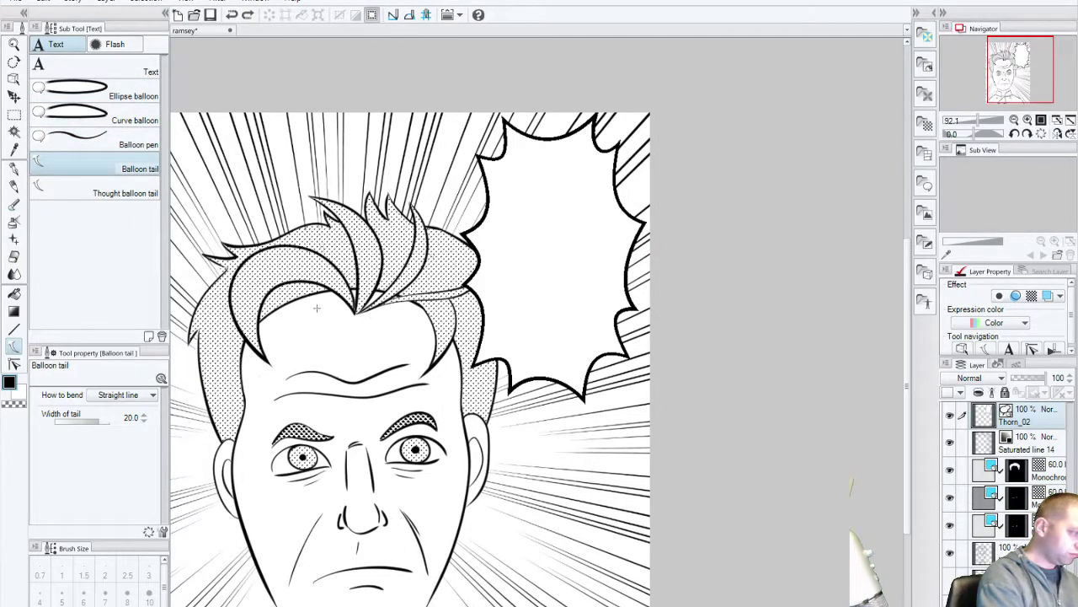
pyautogui.moveTo(504, 189); pyautogui.dragTo(436, 217)
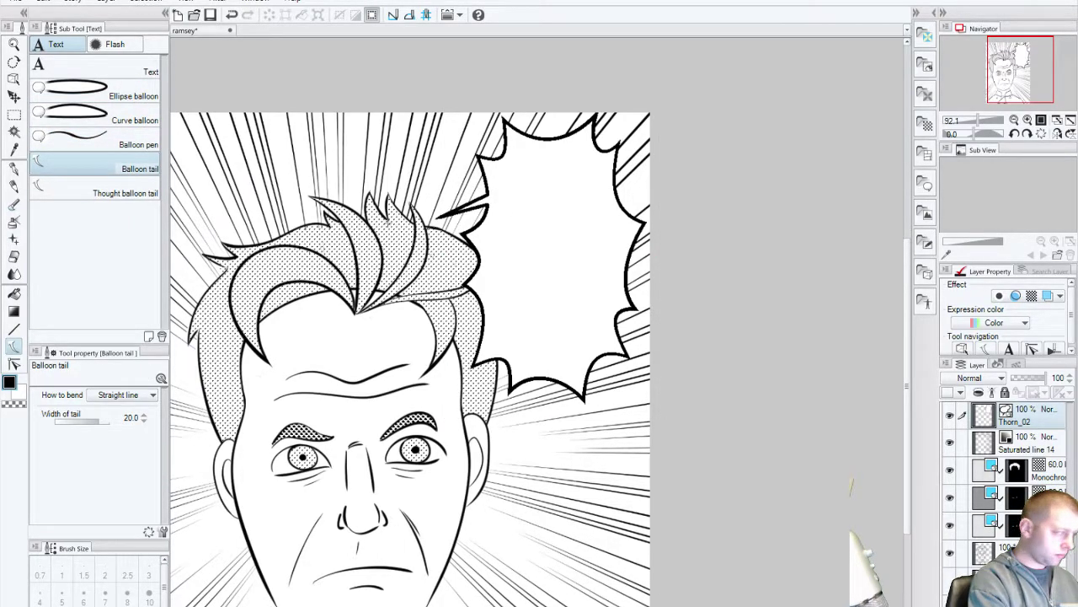
pyautogui.hotkey('ctrl', 'z')
pyautogui.click(141, 143)
pyautogui.moveTo(505, 202); pyautogui.dragTo(497, 194)
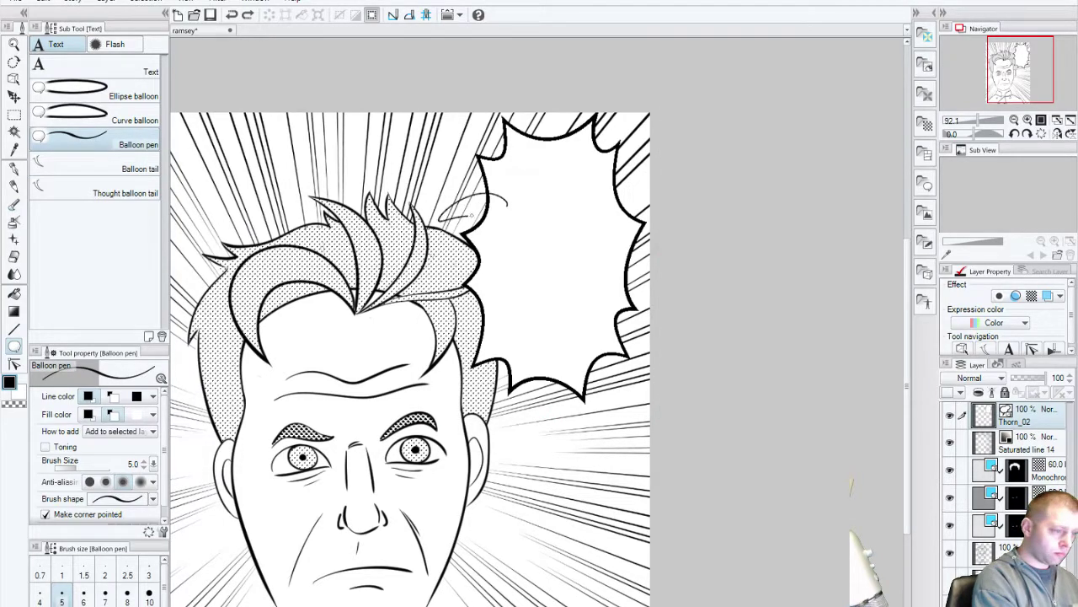
pyautogui.click(93, 165)
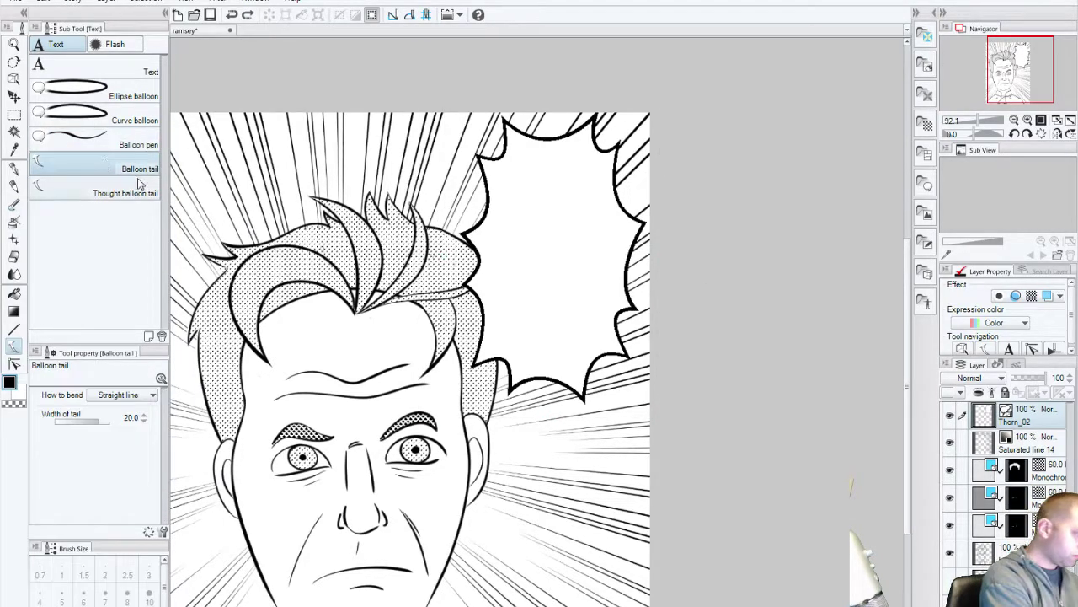
pyautogui.click(136, 98)
pyautogui.moveTo(271, 142); pyautogui.dragTo(327, 193)
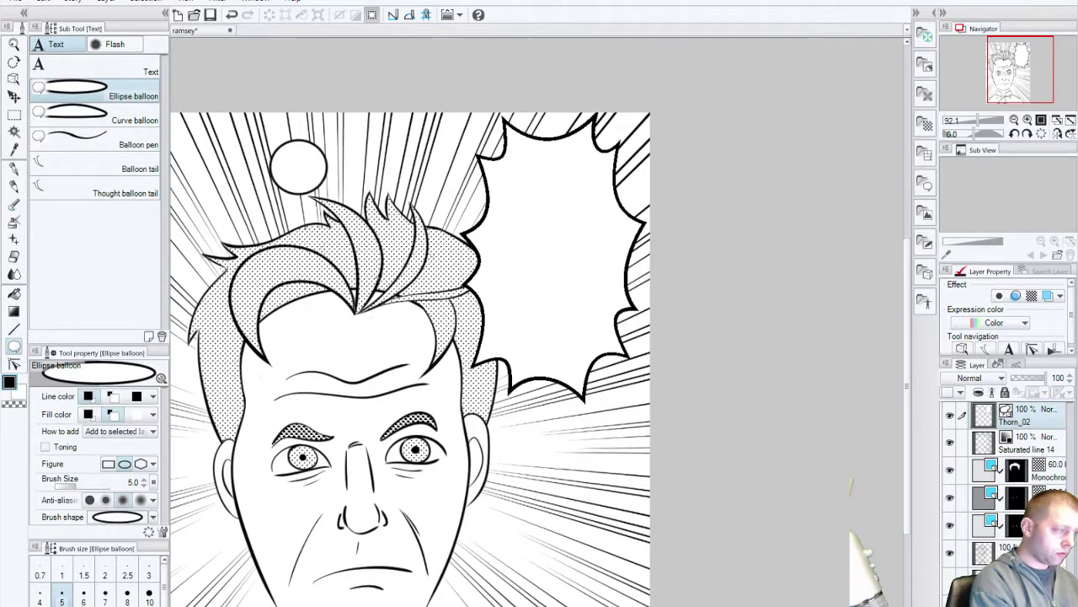
pyautogui.hotkey('ctrl', 'z')
pyautogui.click(107, 119)
pyautogui.click(321, 160)
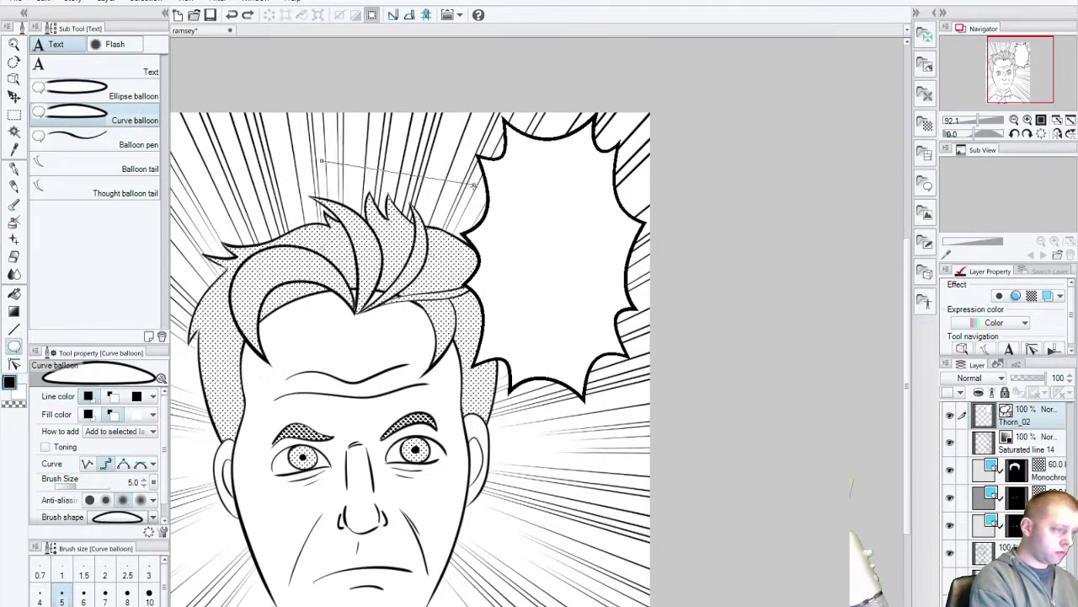
pyautogui.click(479, 172)
pyautogui.click(321, 160)
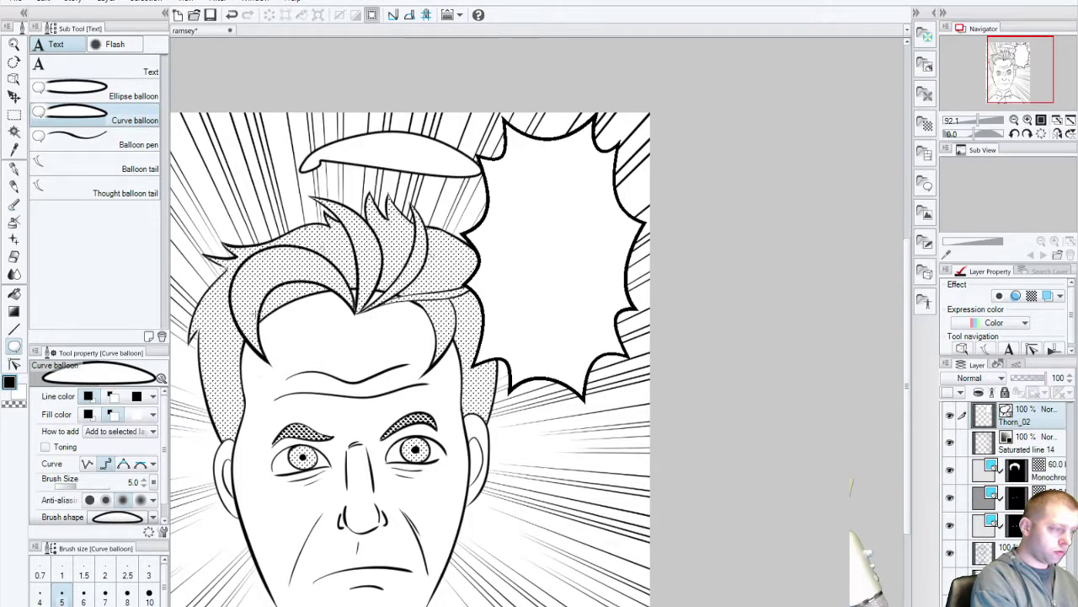
pyautogui.hotkey('ctrl', 'z')
pyautogui.click(133, 96)
pyautogui.moveTo(205, 140); pyautogui.dragTo(460, 229)
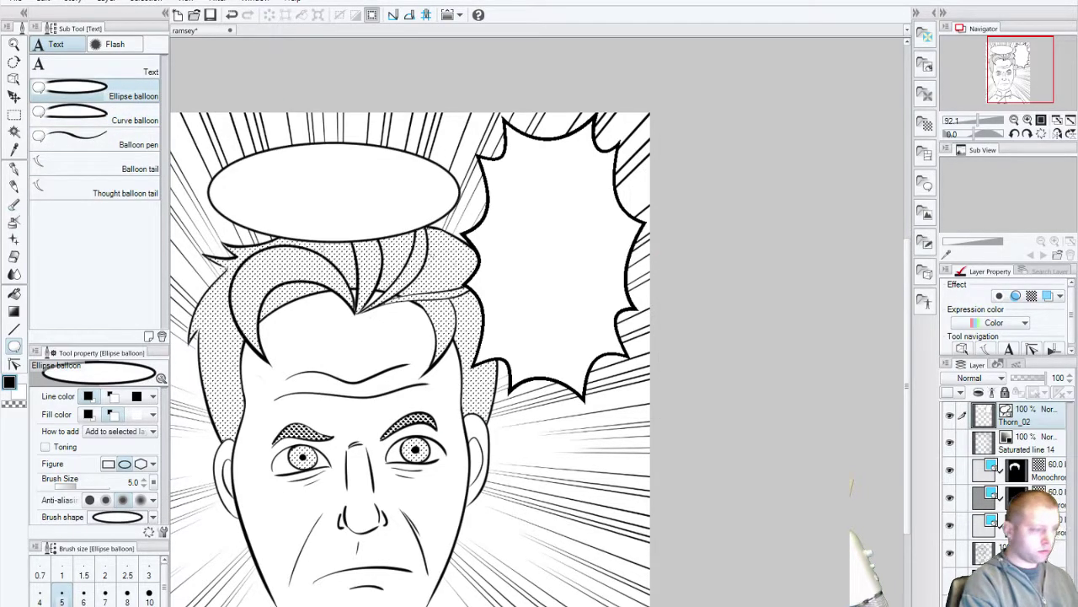
pyautogui.hotkey('ctrl', 'z')
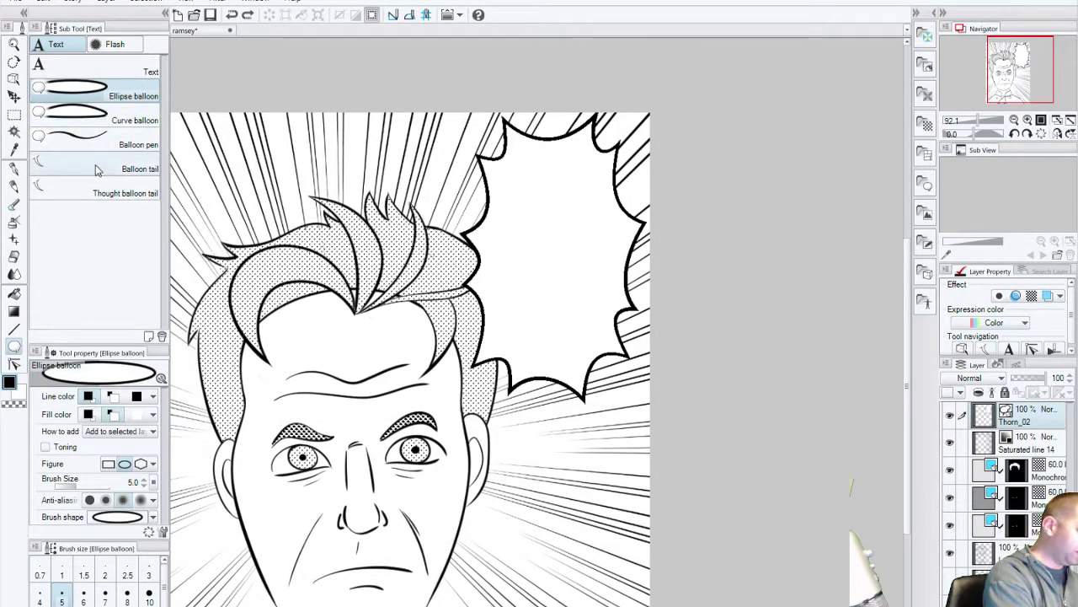
pyautogui.click(96, 170)
# Step: Draw a straight pointed tail from the balloon's lower edge down to the chef's face, redrawing until it fits
pyautogui.moveTo(543, 358); pyautogui.dragTo(508, 437)
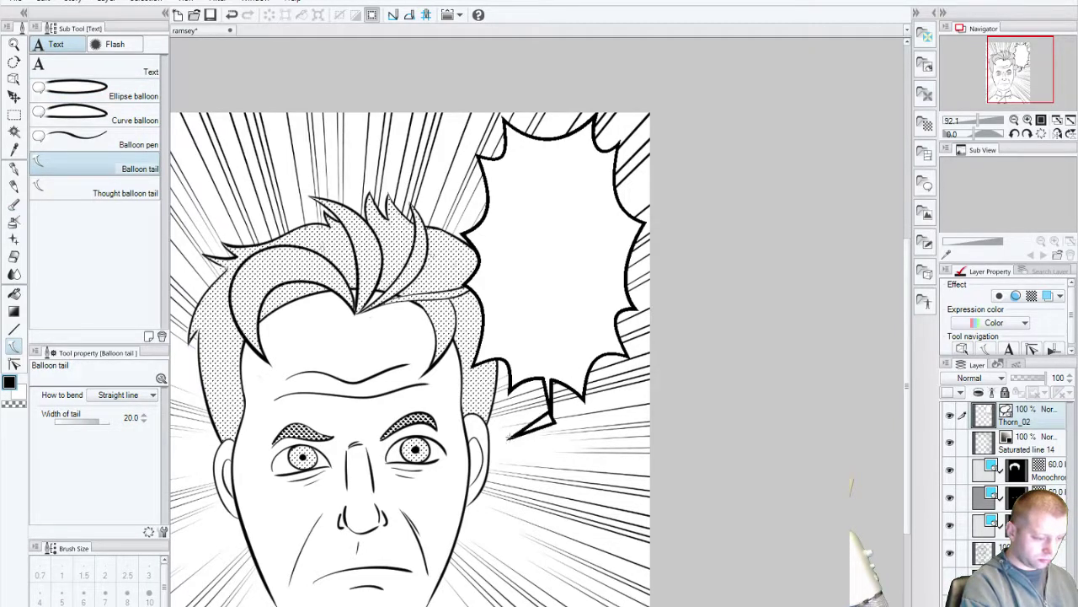
pyautogui.hotkey('ctrl', 'z')
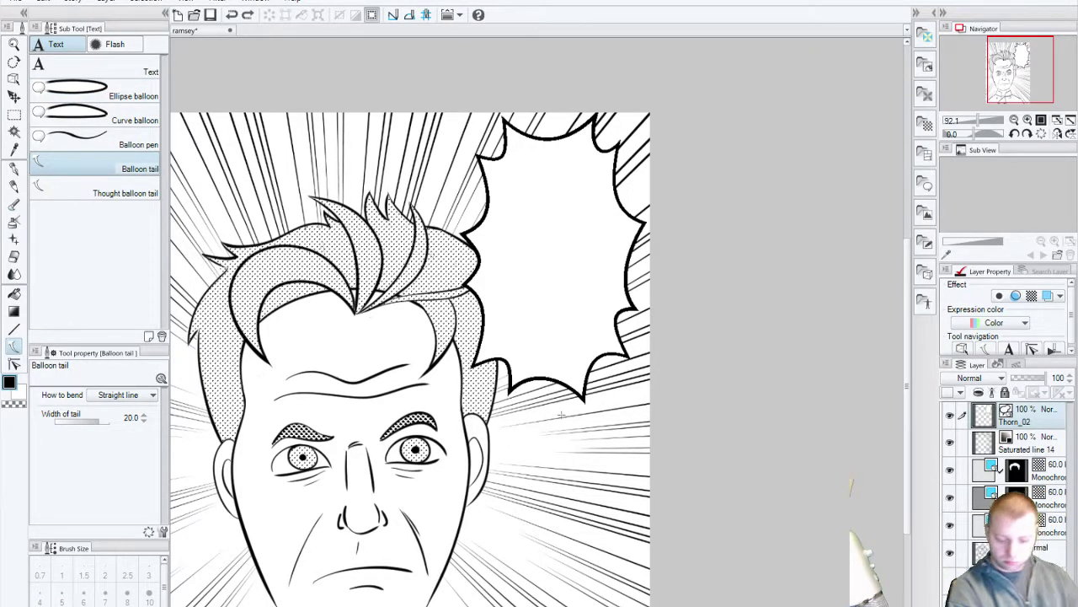
pyautogui.moveTo(537, 416); pyautogui.dragTo(535, 422)
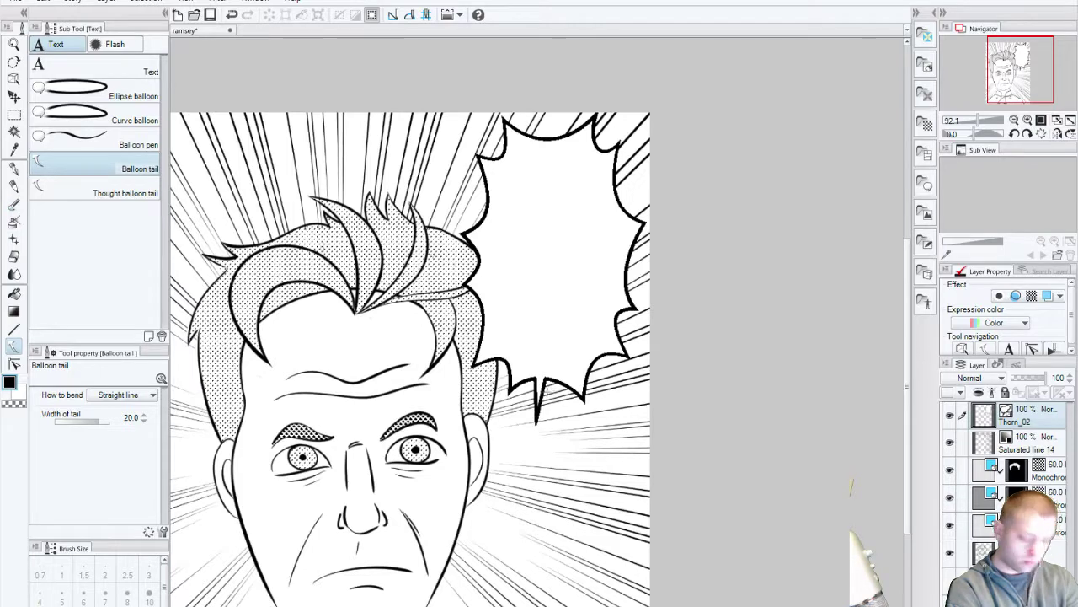
pyautogui.hotkey('ctrl', 'z')
pyautogui.moveTo(546, 370); pyautogui.dragTo(539, 433)
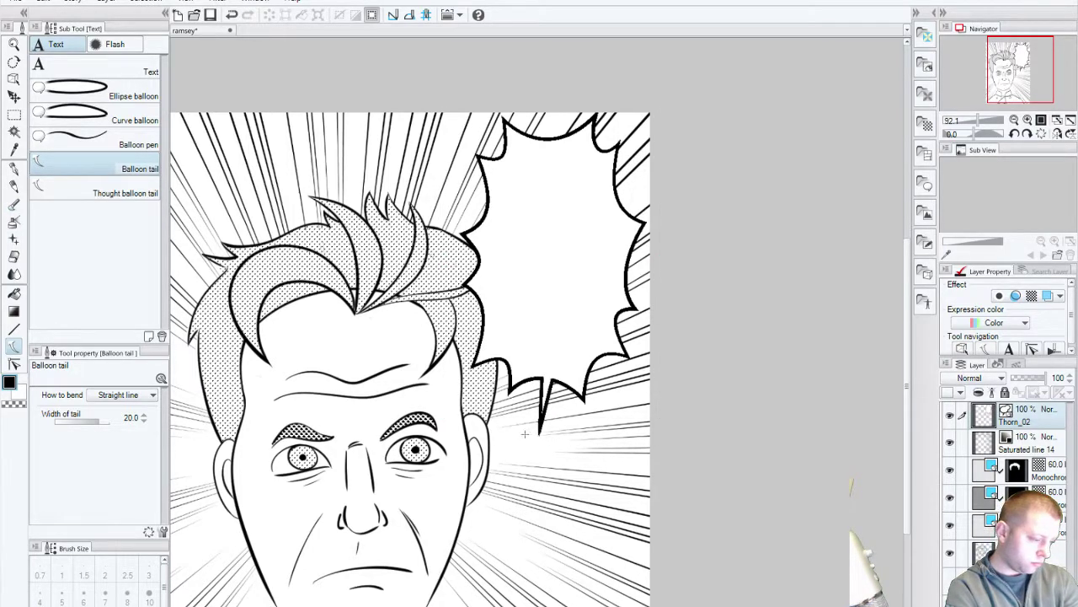
pyautogui.hotkey('ctrl', 'z')
pyautogui.moveTo(569, 373); pyautogui.dragTo(499, 438)
pyautogui.hotkey('ctrl', 'z')
pyautogui.moveTo(556, 372); pyautogui.dragTo(491, 445)
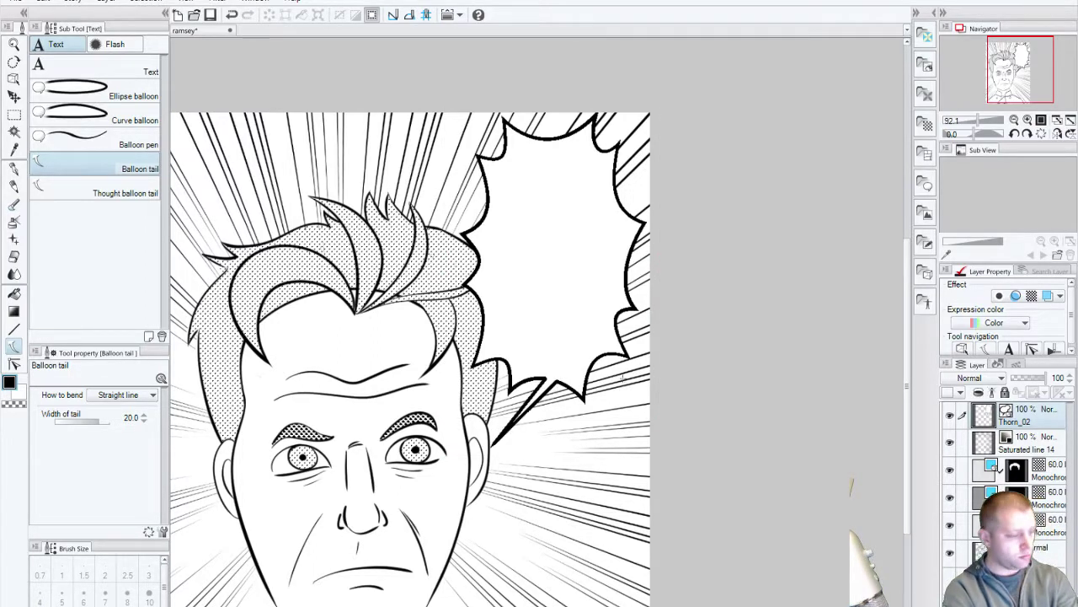
pyautogui.hotkey('ctrl', 'z')
pyautogui.moveTo(556, 372); pyautogui.dragTo(510, 424)
pyautogui.hotkey('ctrl', 'z')
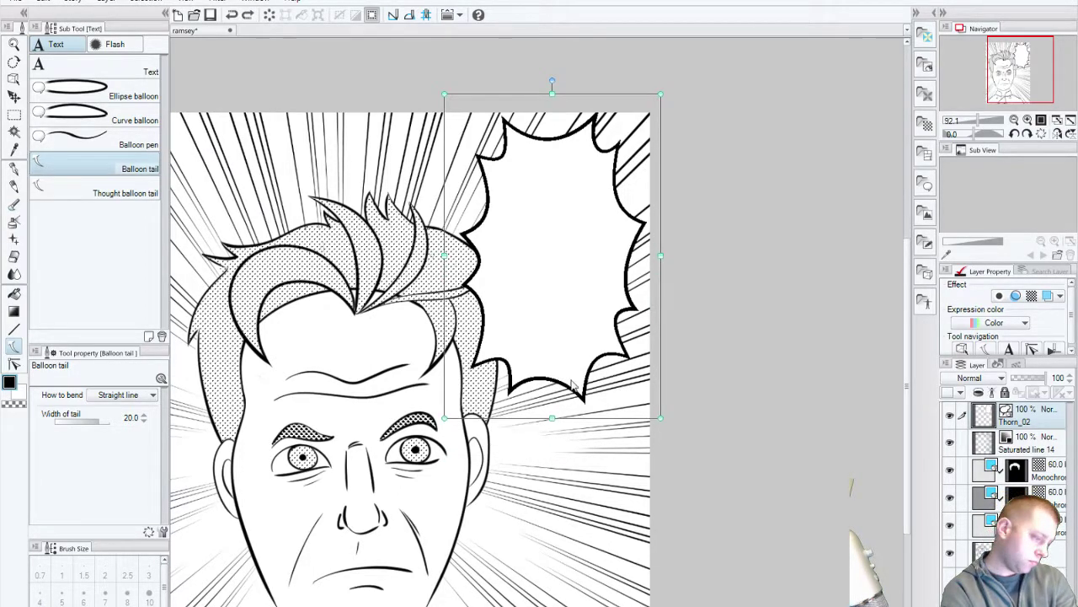
pyautogui.moveTo(556, 372); pyautogui.dragTo(497, 459)
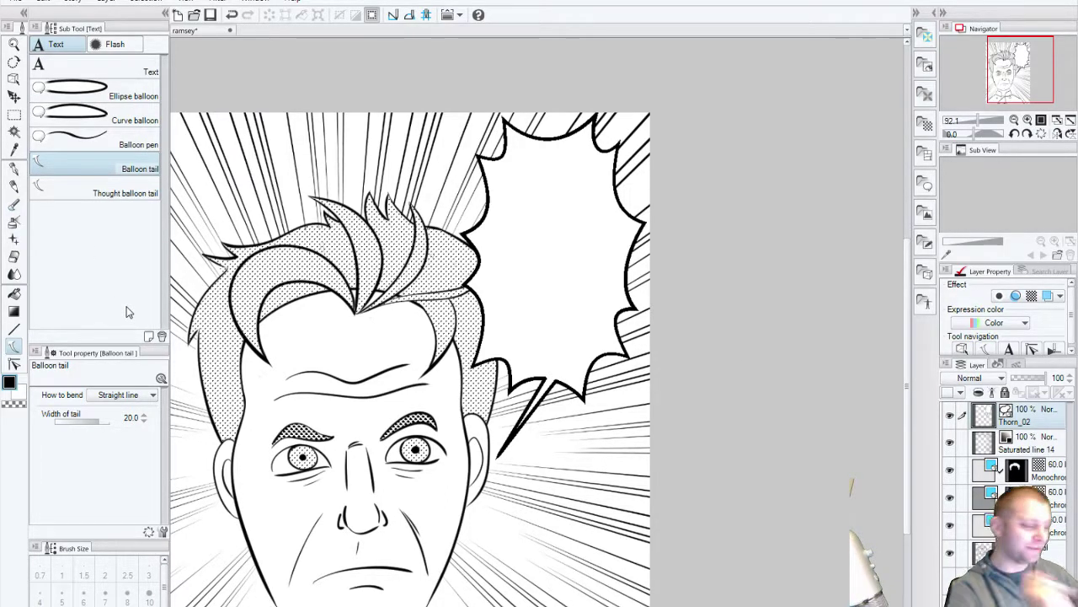
# Step: Start a text box inside the spiky balloon and type IT'S in capitals
pyautogui.click(79, 71)
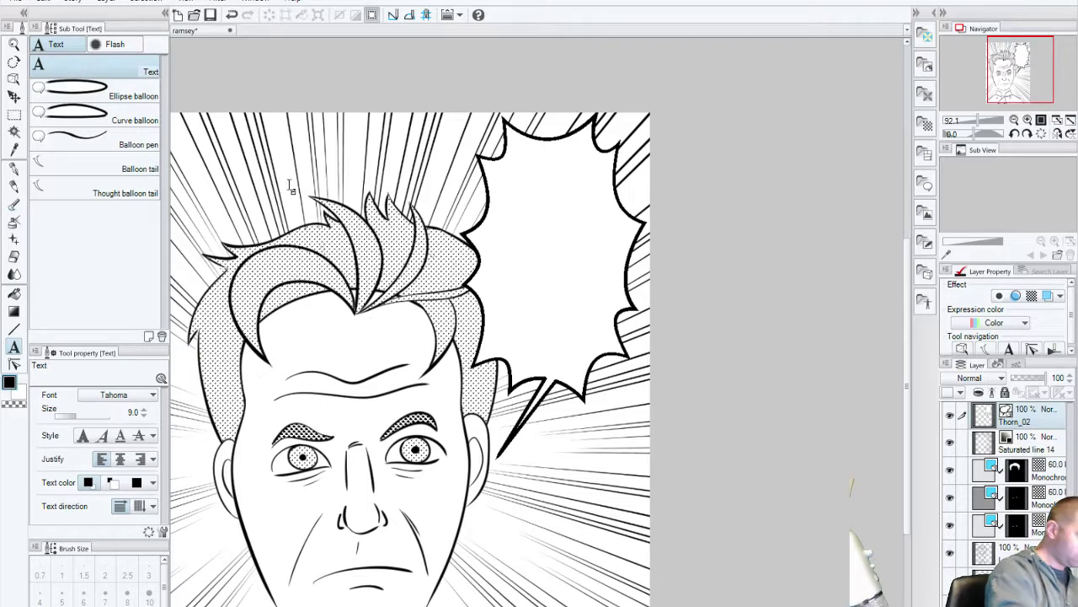
pyautogui.click(517, 217)
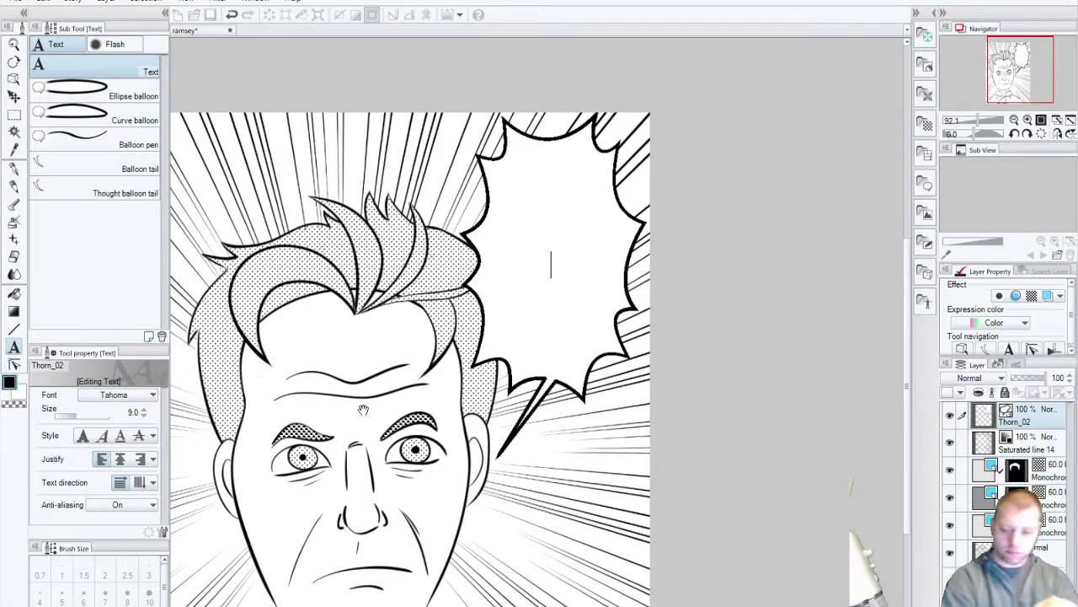
pyautogui.write('fd')
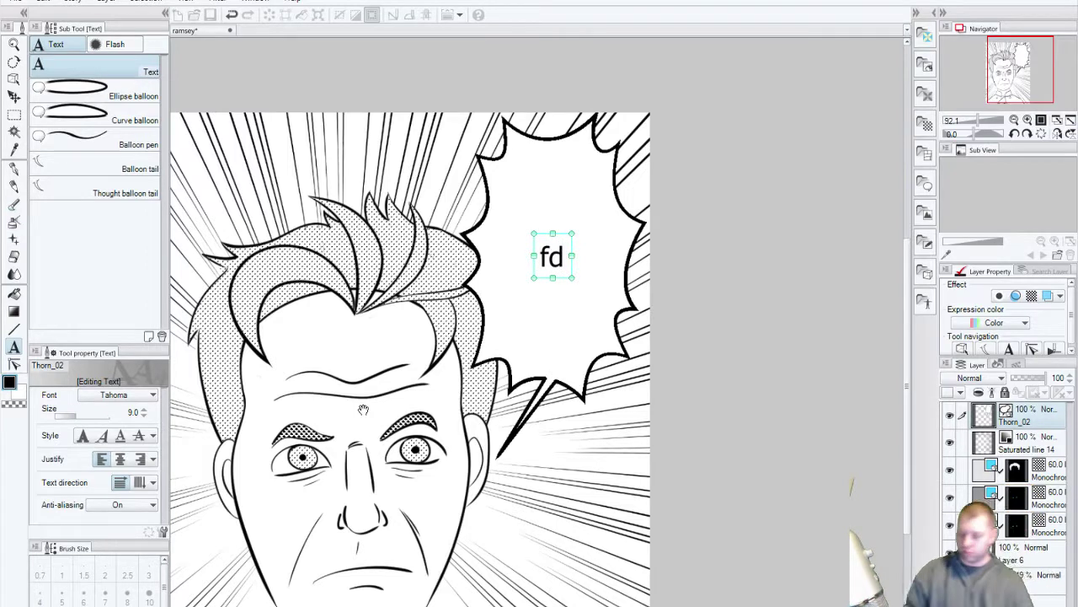
pyautogui.press('BackSpace')
pyautogui.press('BackSpace')
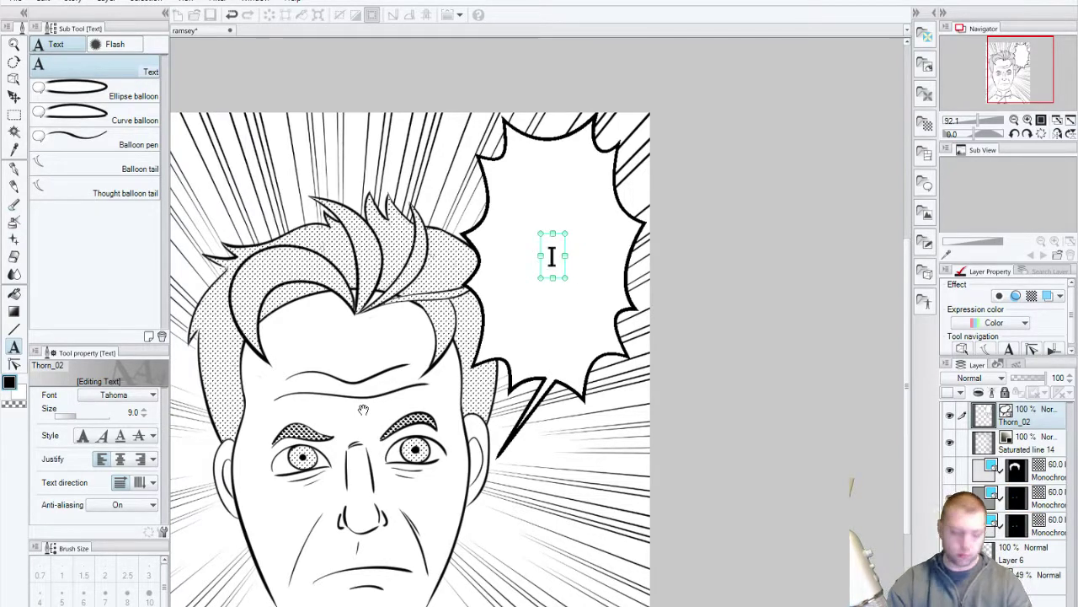
pyautogui.write("It's")
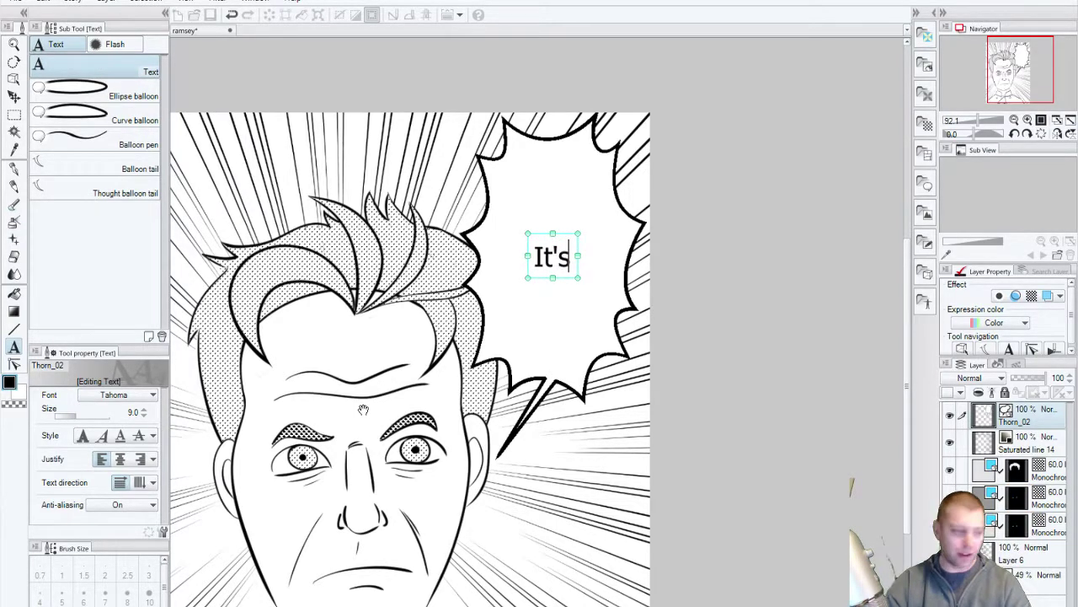
pyautogui.press('BackSpace')
pyautogui.press('BackSpace')
pyautogui.press('BackSpace')
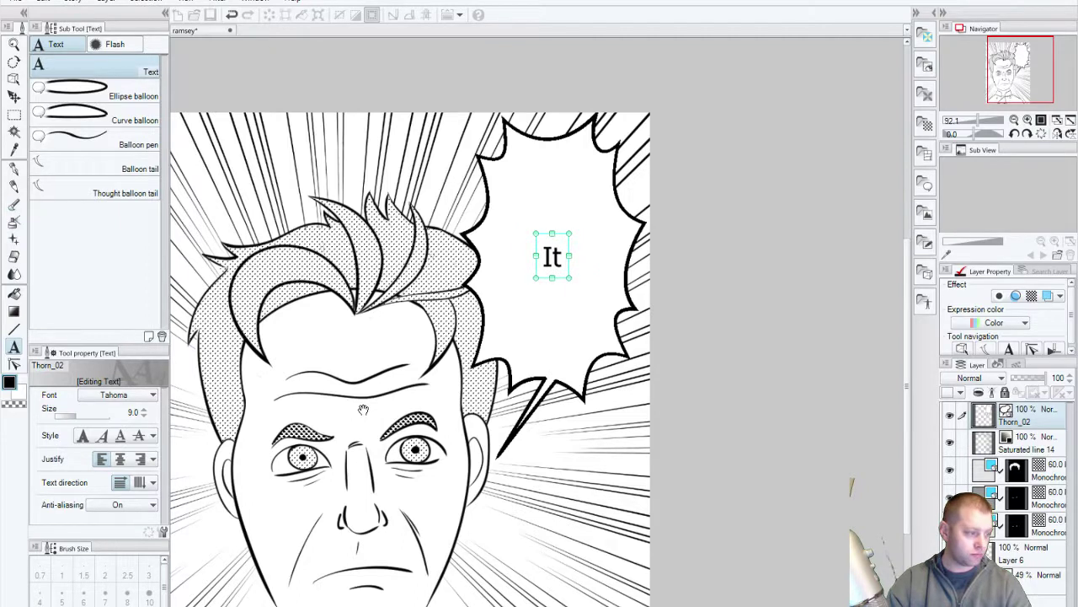
pyautogui.write("T'S")
# Step: Add FUKKIN' and RAW! on their own lines and centre-justify the text
pyautogui.press('Return')
pyautogui.write('F')
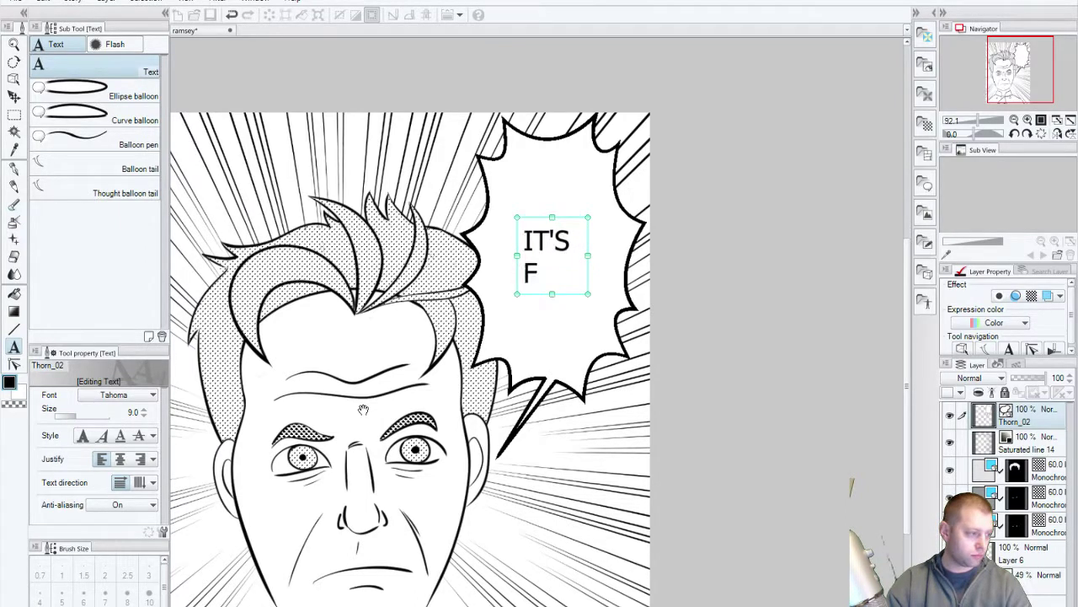
pyautogui.write('UKKI')
pyautogui.press('BackSpace')
pyautogui.write('UKK')
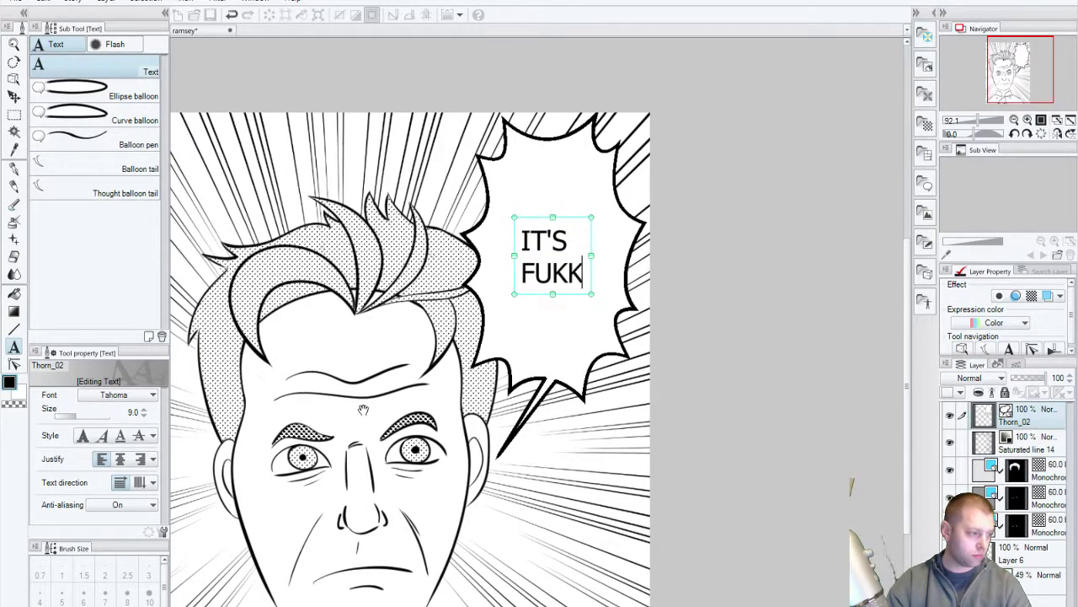
pyautogui.write("IN'")
pyautogui.press('Return')
pyautogui.write('RAW')
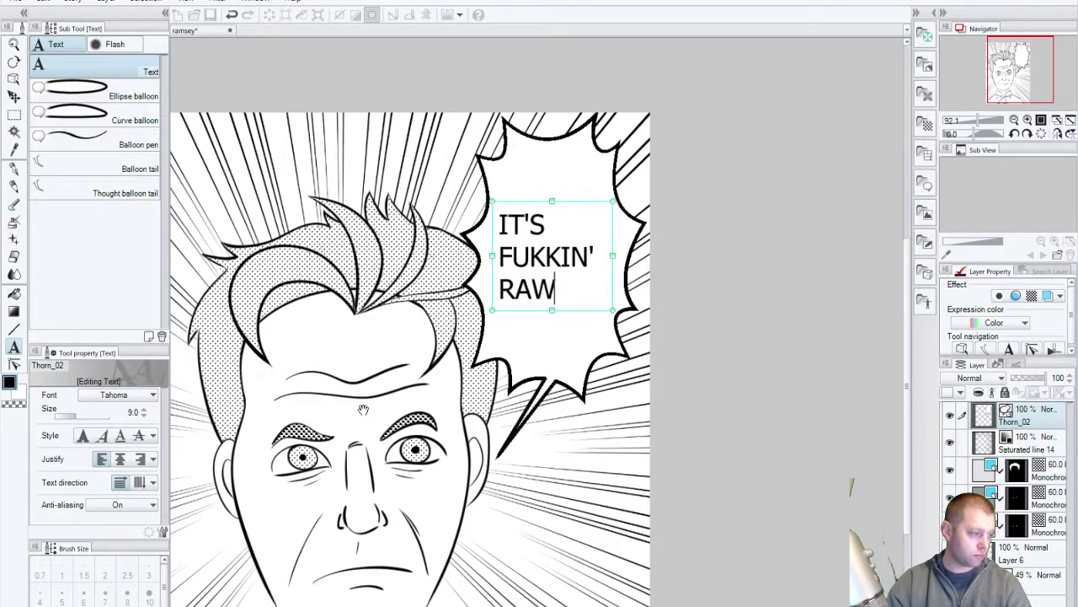
pyautogui.write('!')
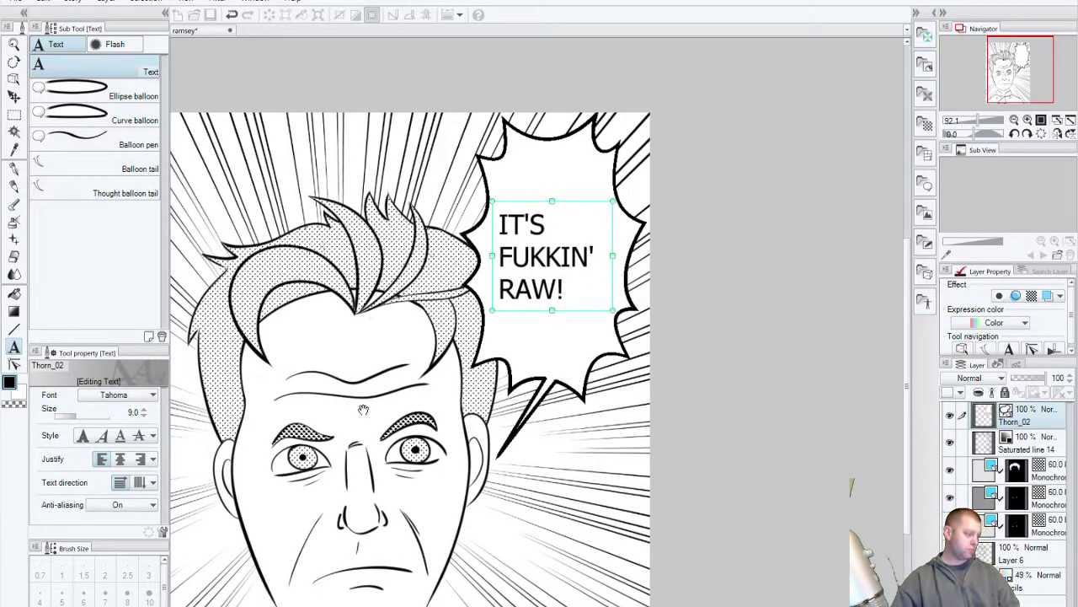
pyautogui.click(120, 458)
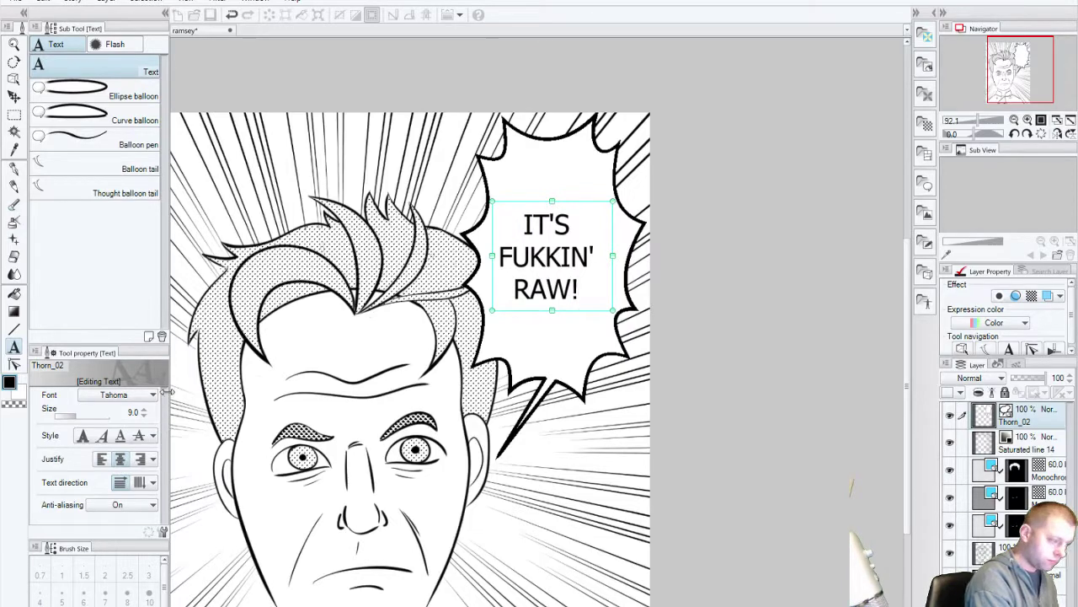
# Step: Switch the balloon text's font from Tahoma to Back Issues BB
pyautogui.click(137, 403)
pyautogui.moveTo(152, 552); pyautogui.dragTo(148, 436)
pyautogui.click(139, 444)
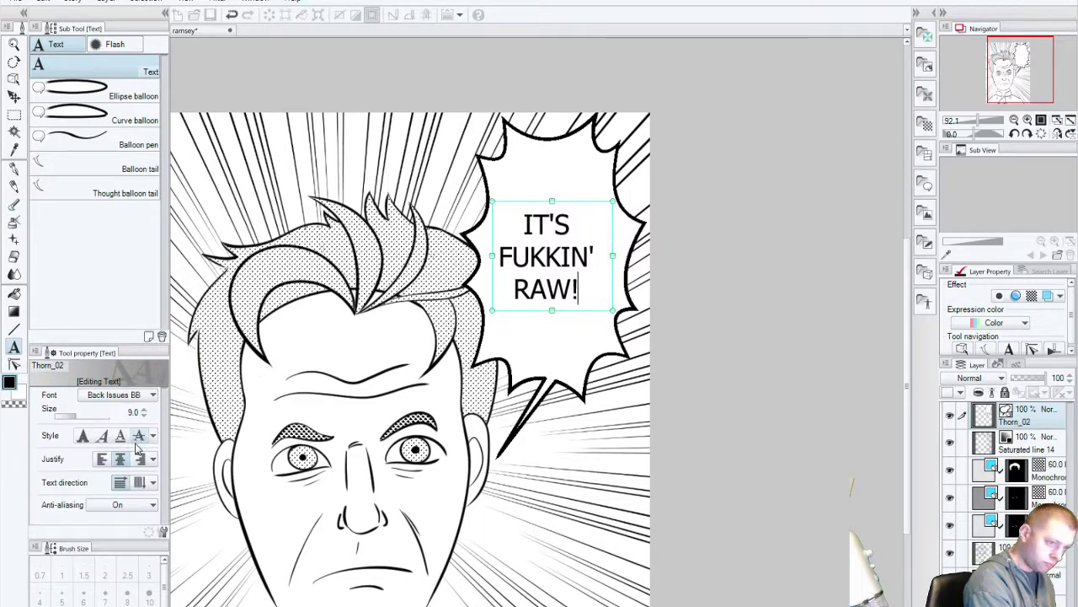
pyautogui.hotkey('ctrl', 'z')
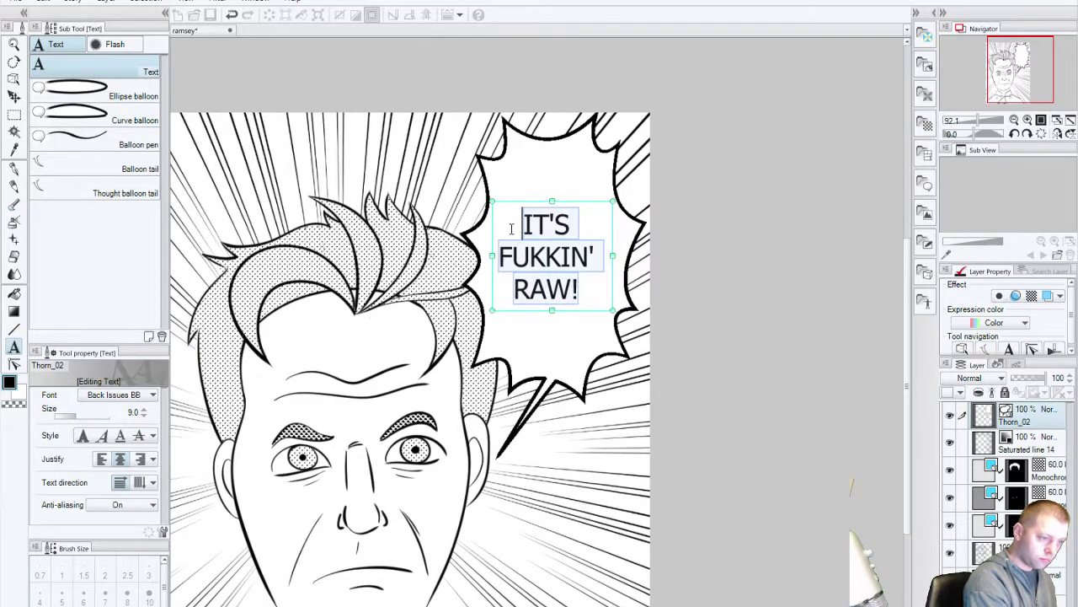
pyautogui.click(141, 403)
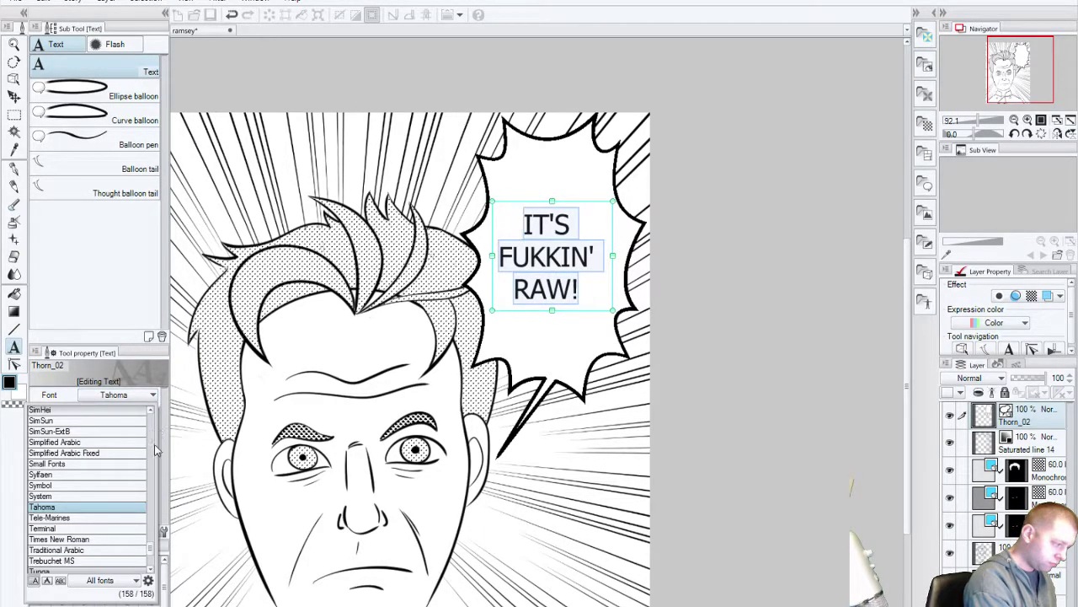
pyautogui.moveTo(152, 549); pyautogui.dragTo(152, 431)
pyautogui.click(124, 481)
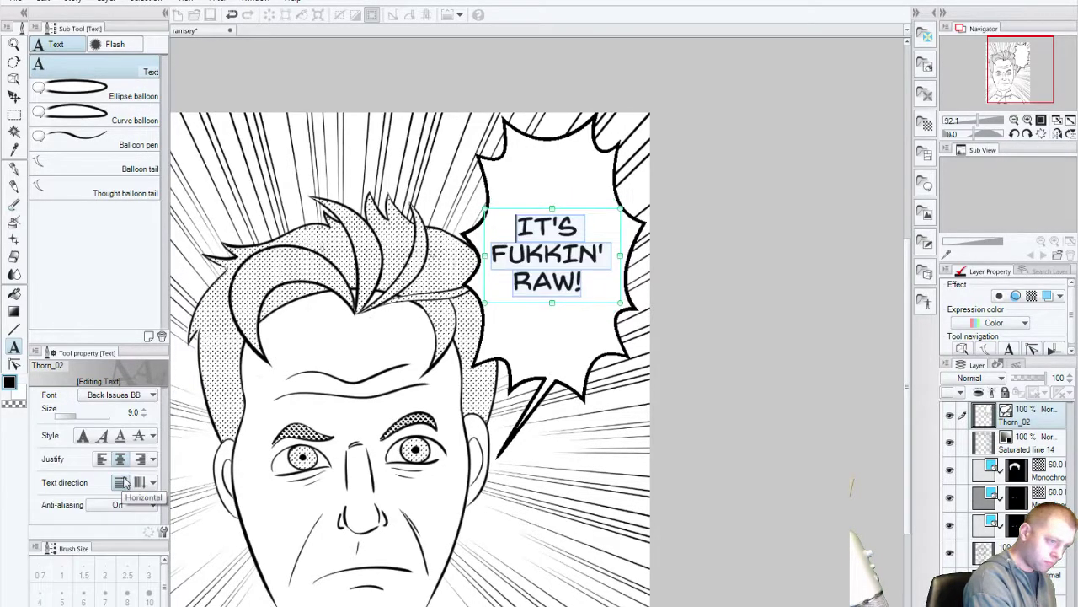
# Step: Set the balloon text size to 11 and commit the edit
pyautogui.click(144, 412)
pyautogui.click(144, 411)
pyautogui.click(144, 412)
pyautogui.click(144, 412)
pyautogui.click(144, 416)
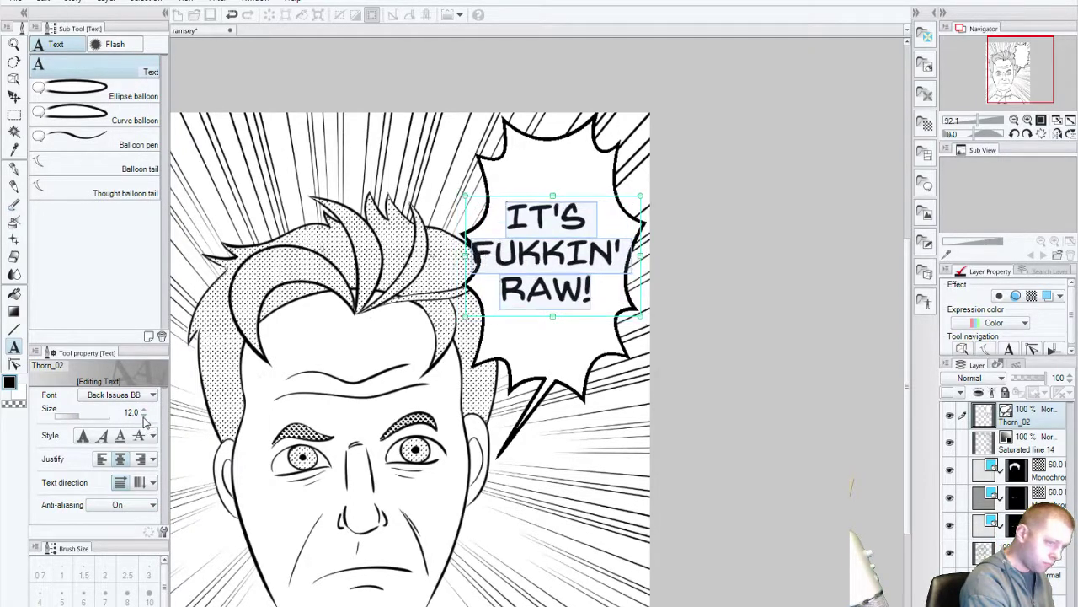
pyautogui.click(144, 416)
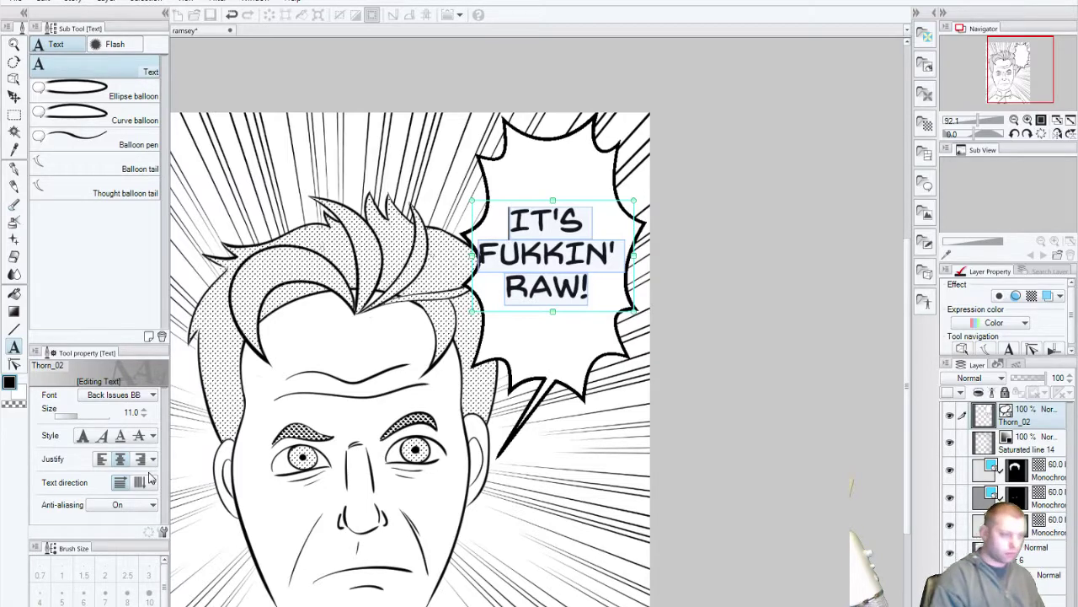
pyautogui.click(13, 96)
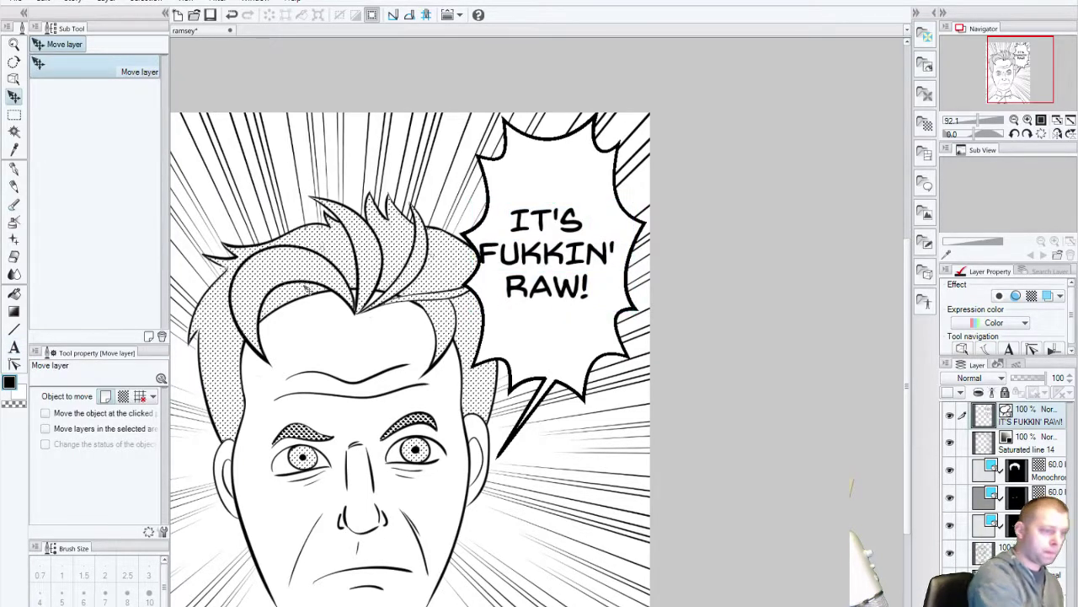
# Step: Undo the IT'S FUKKIN' RAW! text layer, leaving the spiky balloon empty
pyautogui.moveTo(554, 291); pyautogui.dragTo(559, 296)
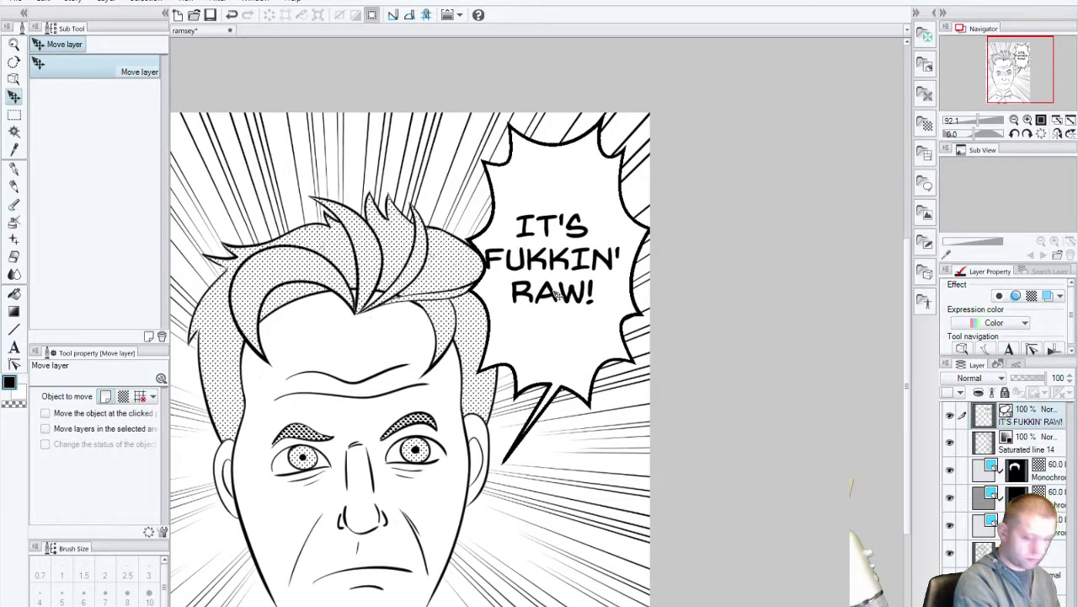
pyautogui.hotkey('ctrl', 'z')
pyautogui.hotkey('ctrl', 'z')
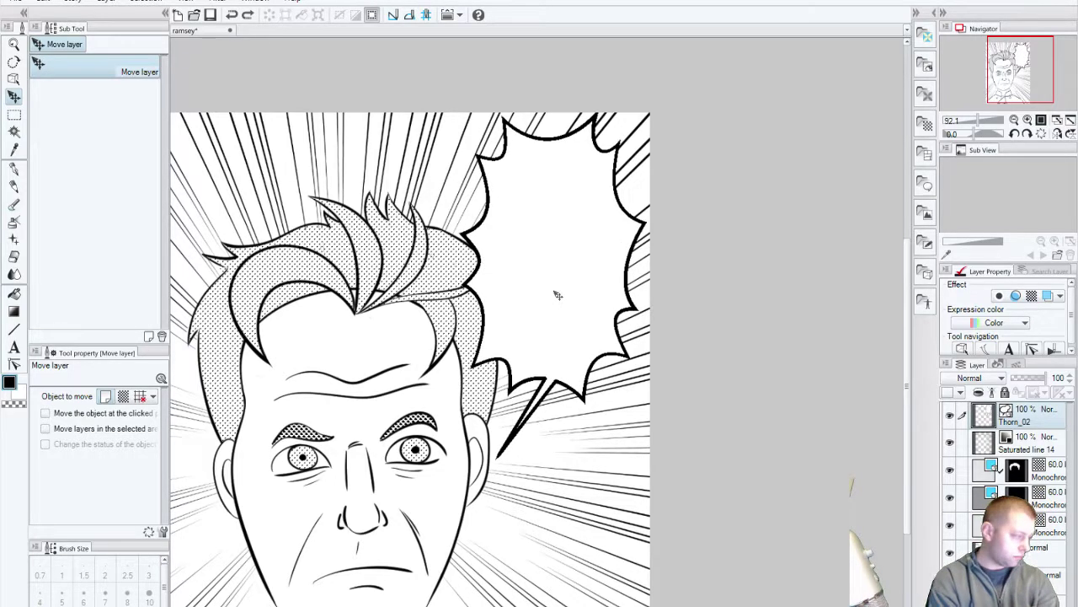
pyautogui.hotkey('ctrl', 'y')
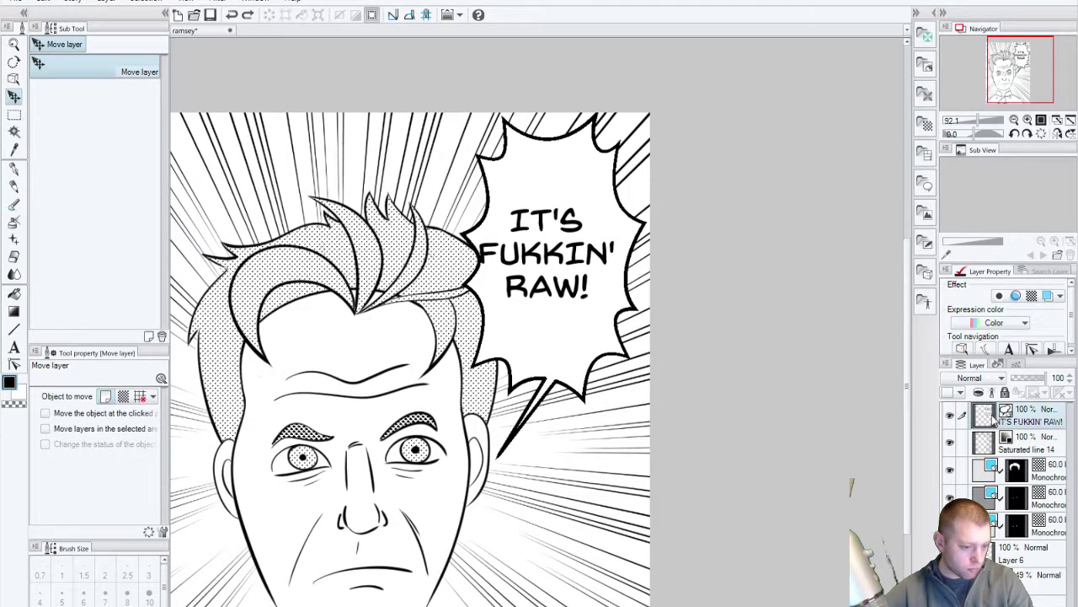
pyautogui.hotkey('ctrl', 'z')
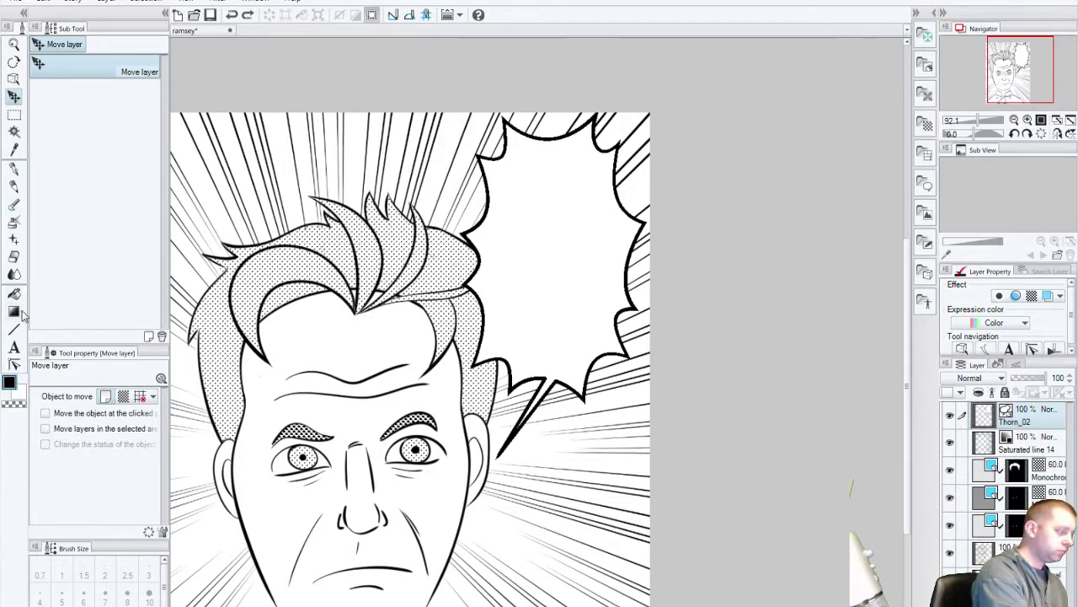
# Step: Retype IT'S / FUKKIN' / RAW! centre-aligned on three lines inside the balloon
pyautogui.click(15, 347)
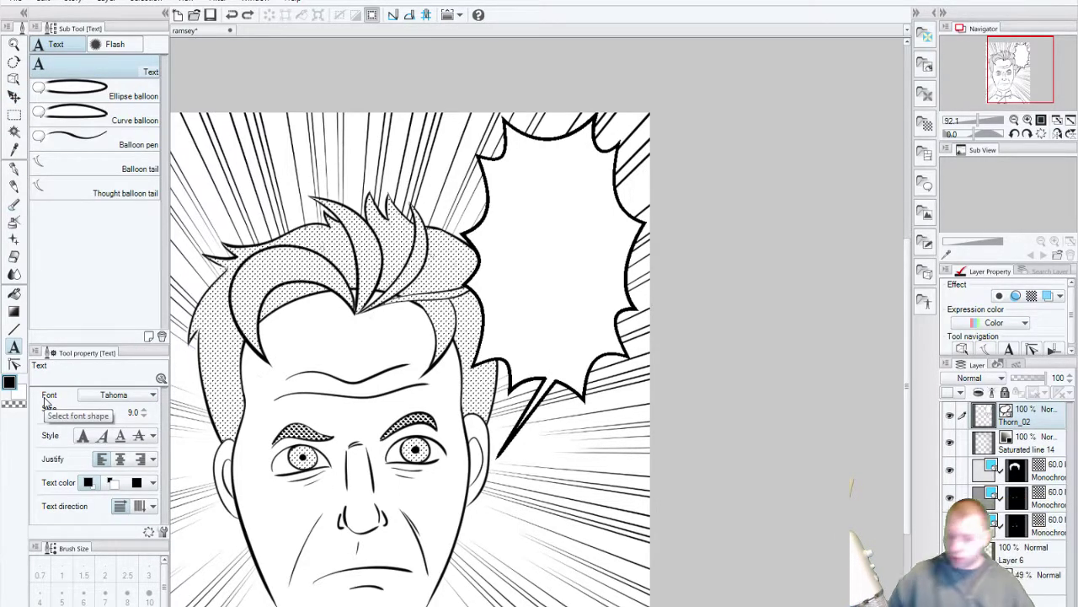
pyautogui.click(120, 458)
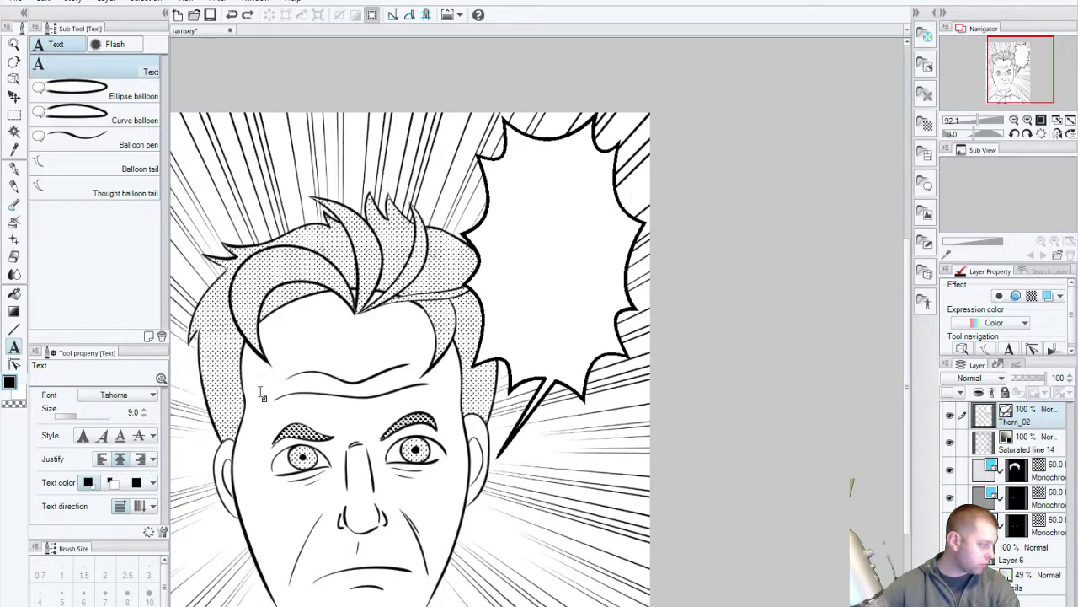
pyautogui.click(540, 182)
pyautogui.write("IT'S")
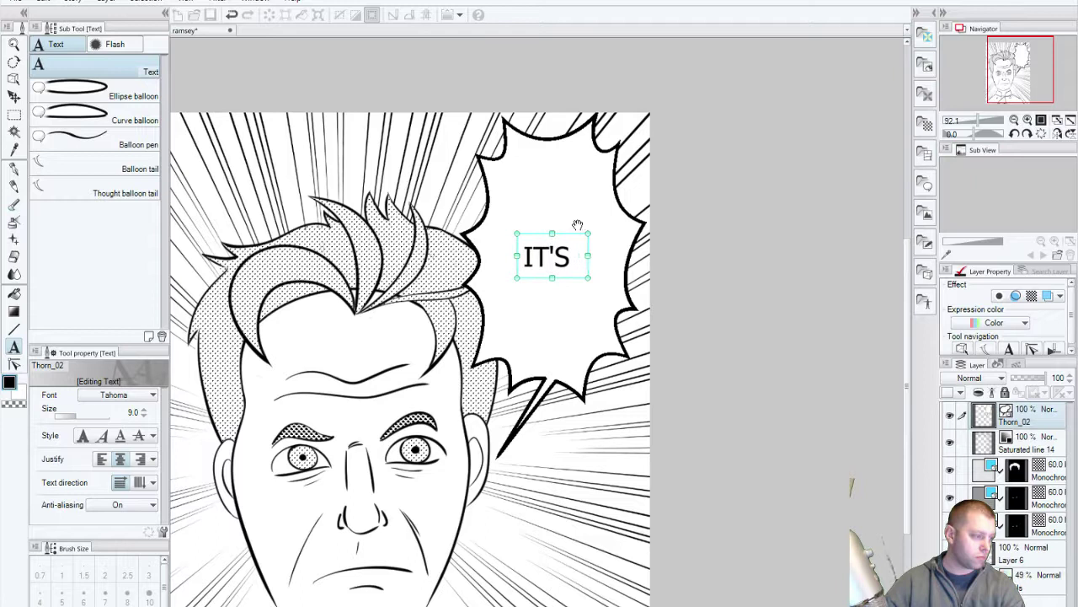
pyautogui.press('Return')
pyautogui.write('FU')
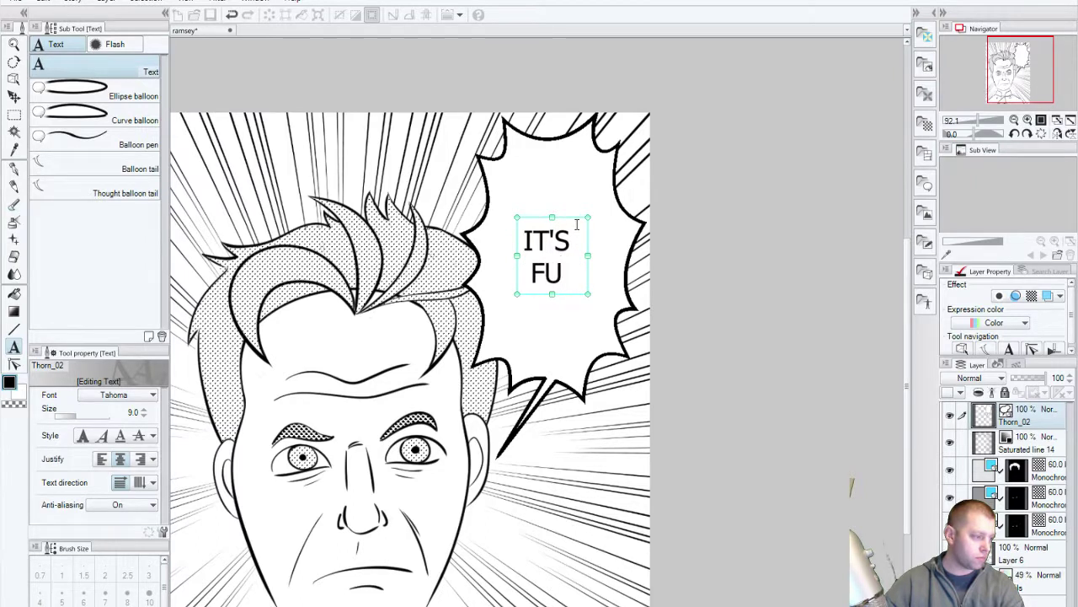
pyautogui.write('C')
pyautogui.press('BackSpace')
pyautogui.write("KKIN'")
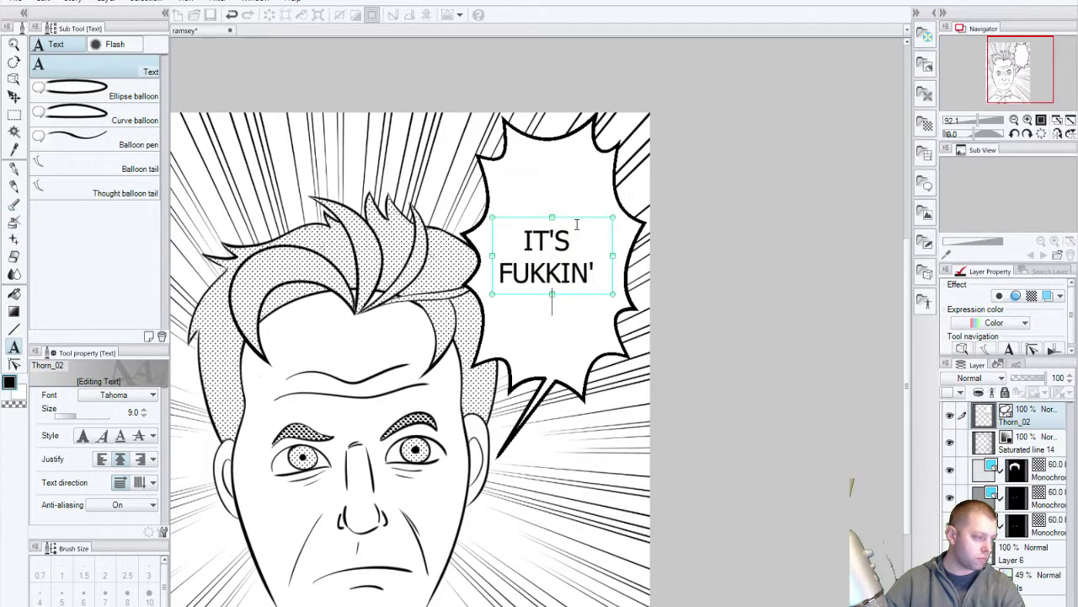
pyautogui.press('Return')
pyautogui.write('RAW!')
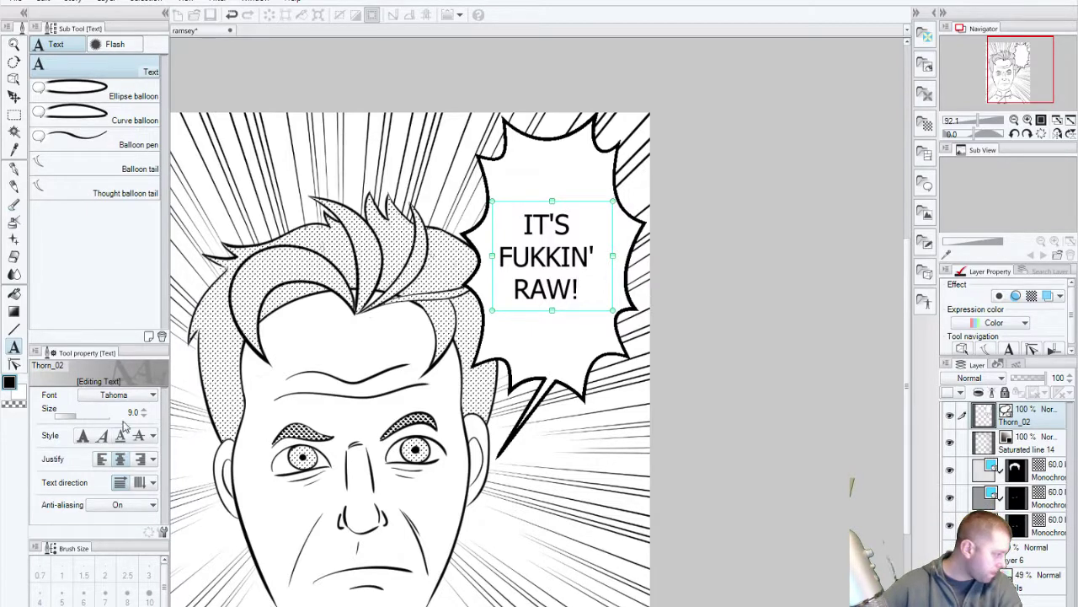
# Step: Restyle all the balloon text in Back Issues BB at size 11
pyautogui.moveTo(580, 290); pyautogui.dragTo(500, 222)
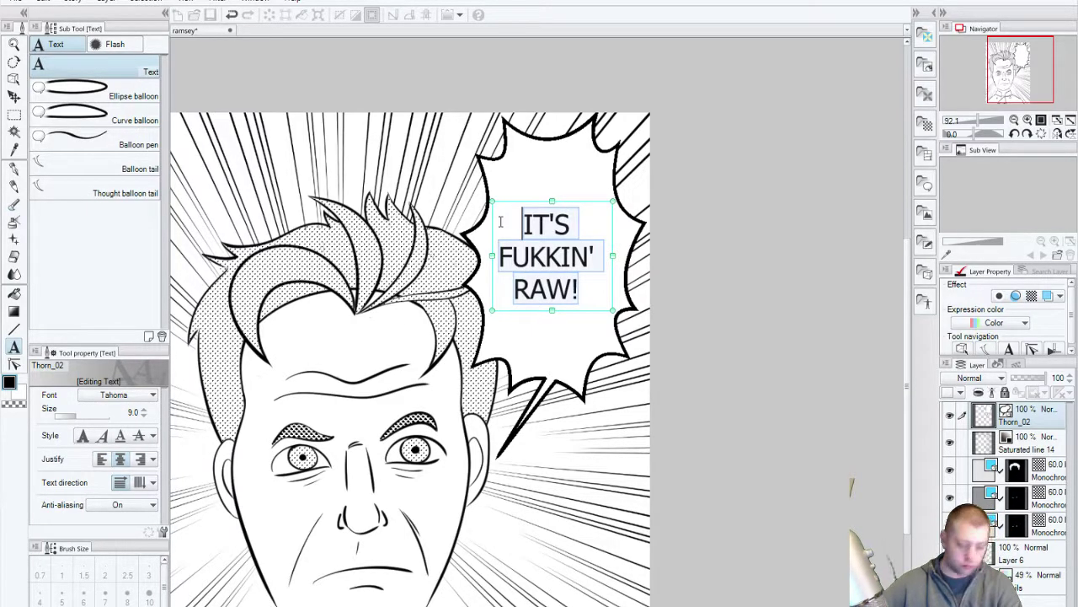
pyautogui.click(152, 395)
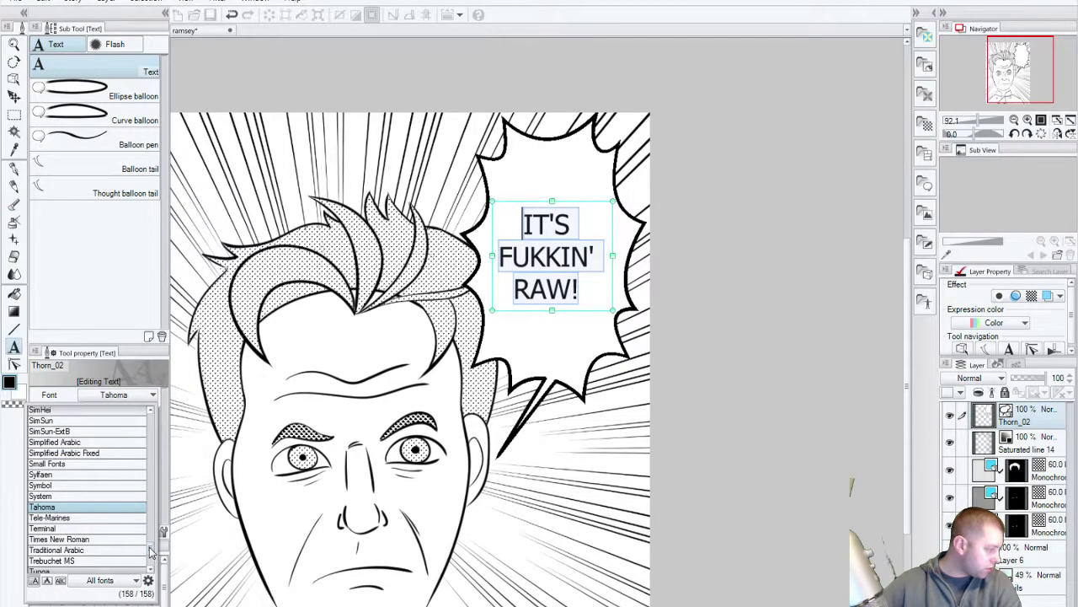
pyautogui.moveTo(153, 549); pyautogui.dragTo(156, 434)
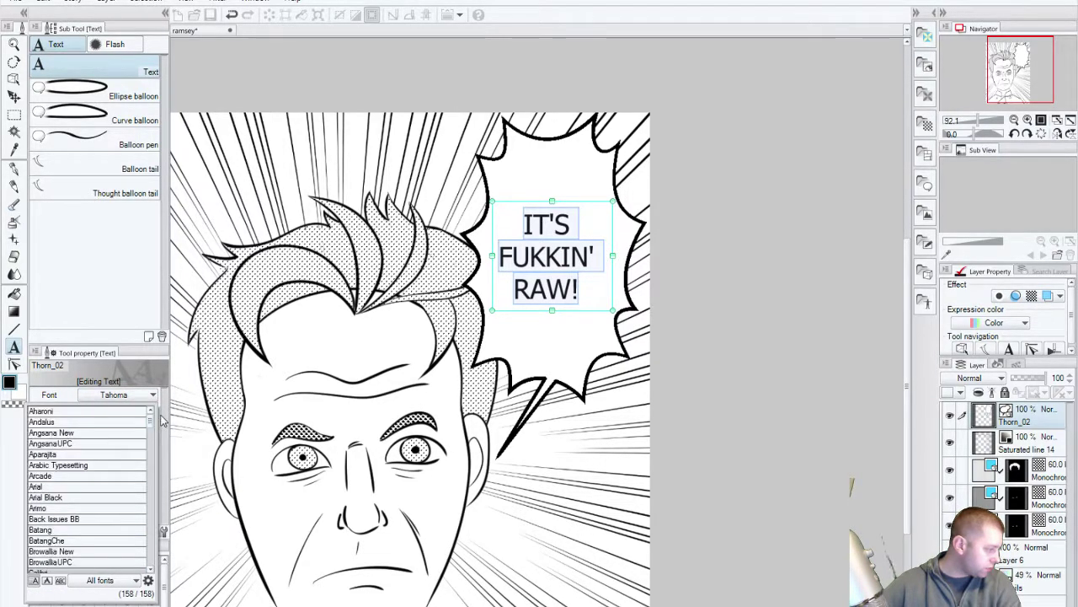
pyautogui.click(78, 519)
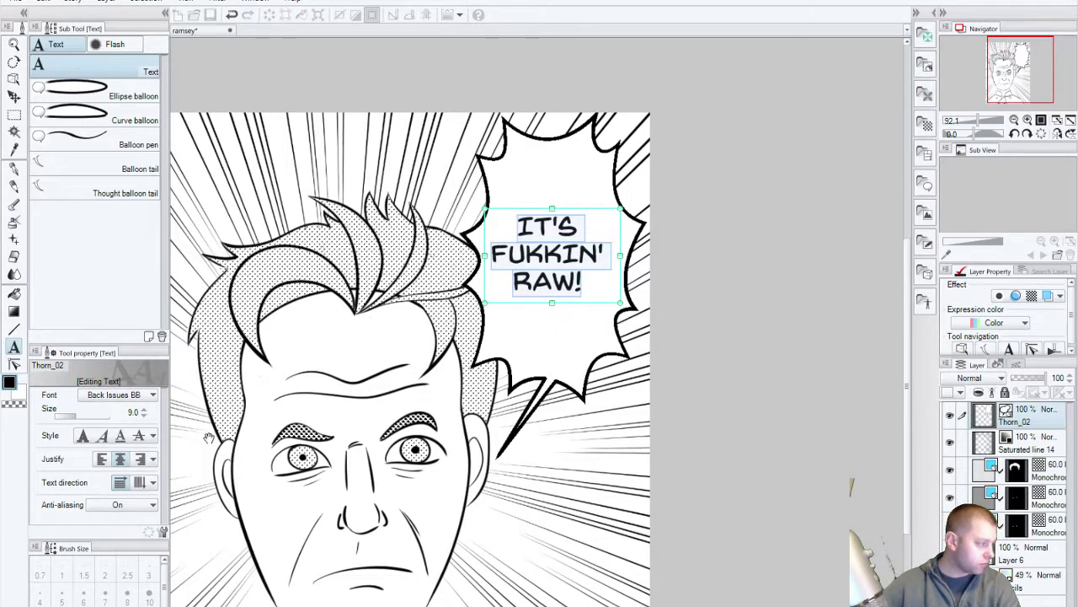
pyautogui.click(145, 413)
pyautogui.click(144, 412)
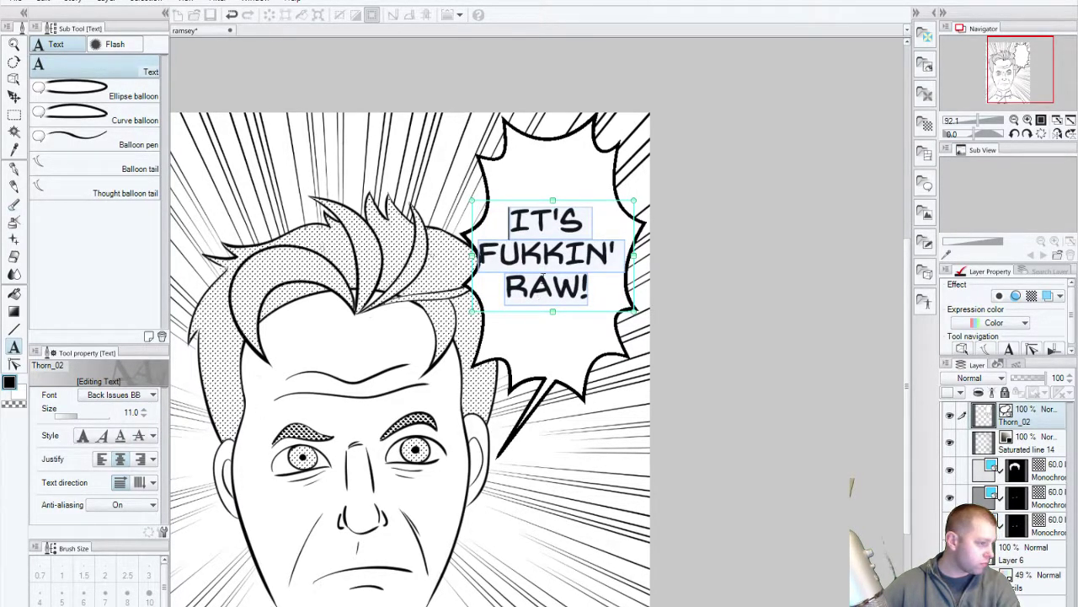
# Step: Stretch and shift the text box so the caption fills and sits centred in the balloon
pyautogui.click(544, 278)
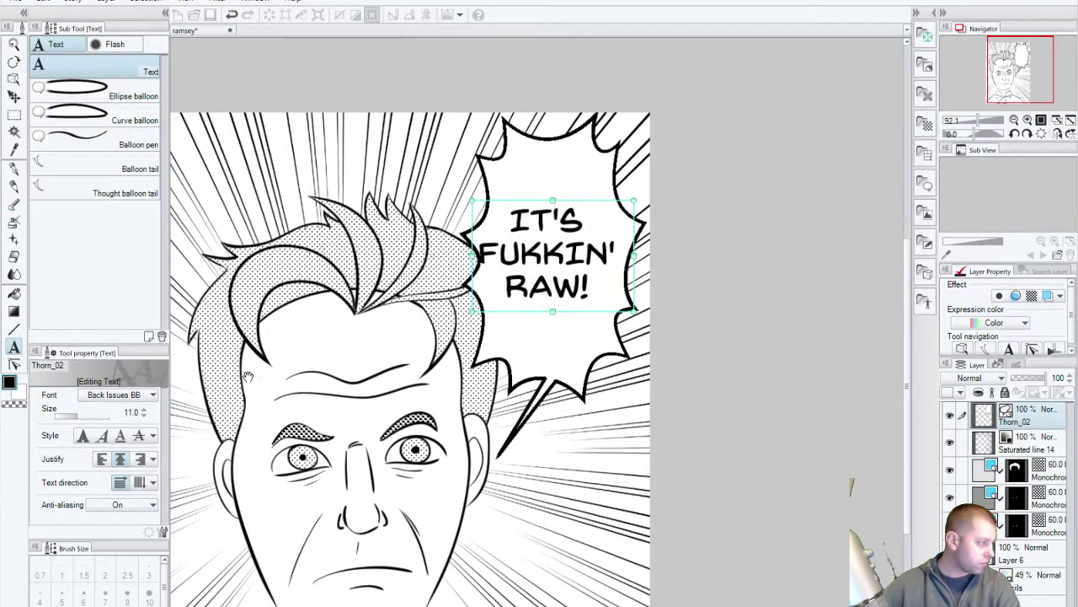
pyautogui.moveTo(552, 201)
pyautogui.mouseDown()
pyautogui.moveTo(555, 171)
pyautogui.moveTo(554, 208)
pyautogui.mouseUp()
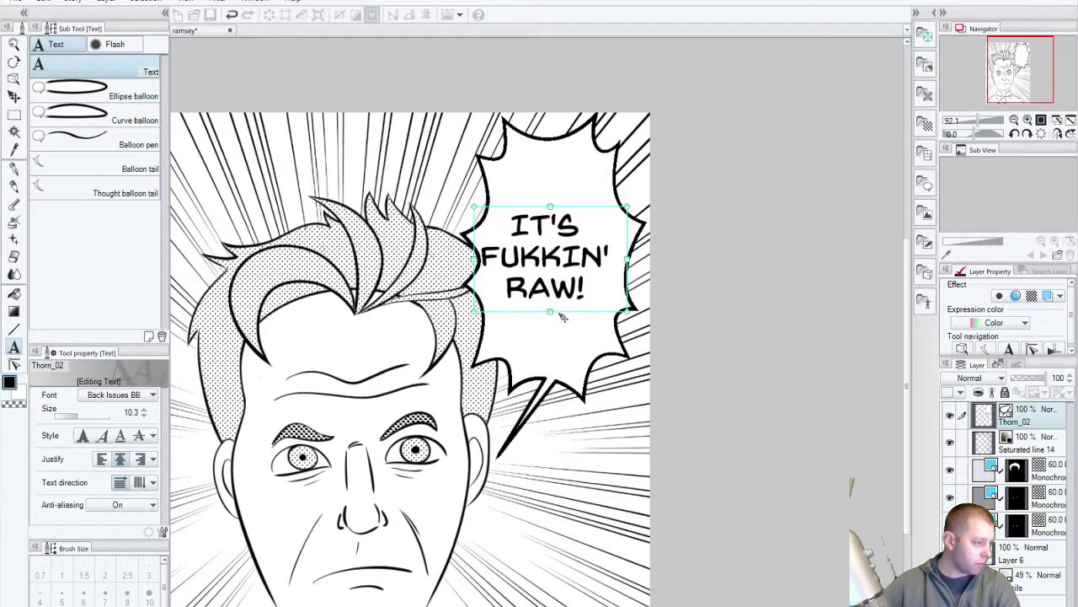
pyautogui.moveTo(563, 317); pyautogui.dragTo(571, 314)
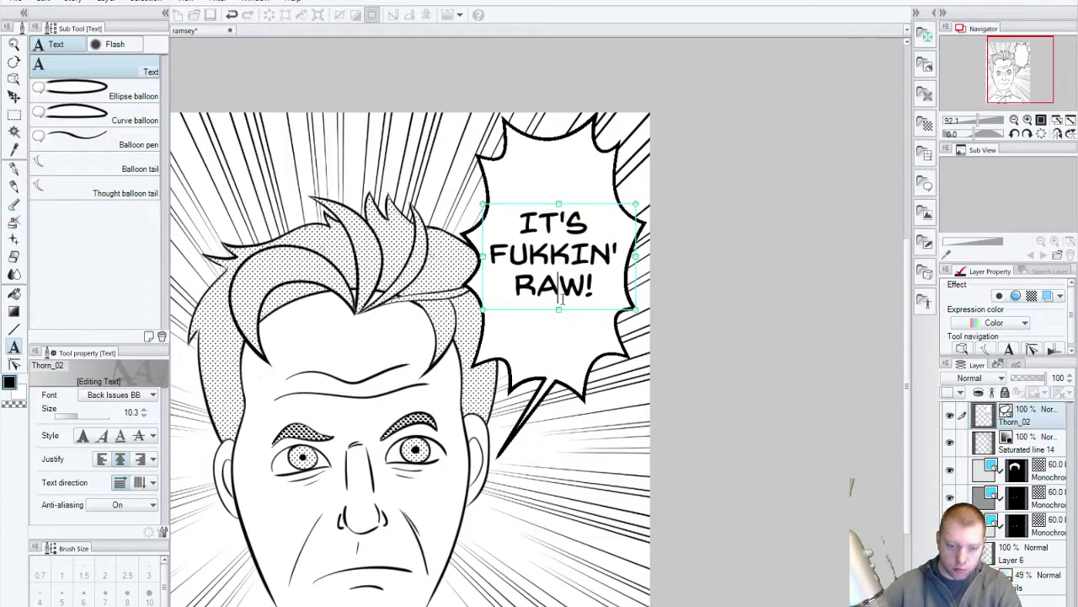
pyautogui.moveTo(559, 310); pyautogui.dragTo(562, 320)
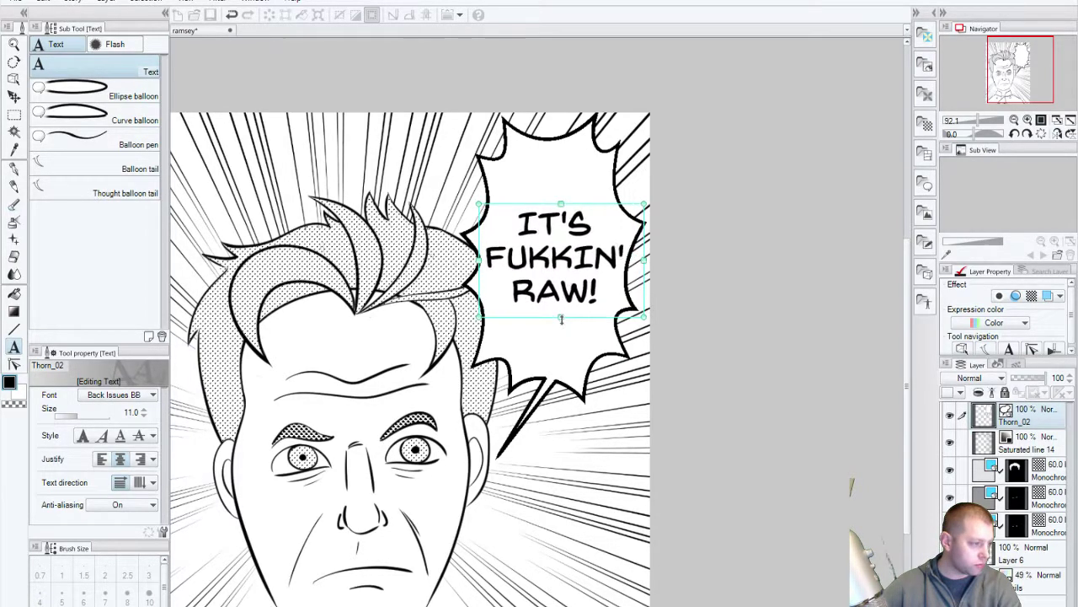
pyautogui.click(617, 426)
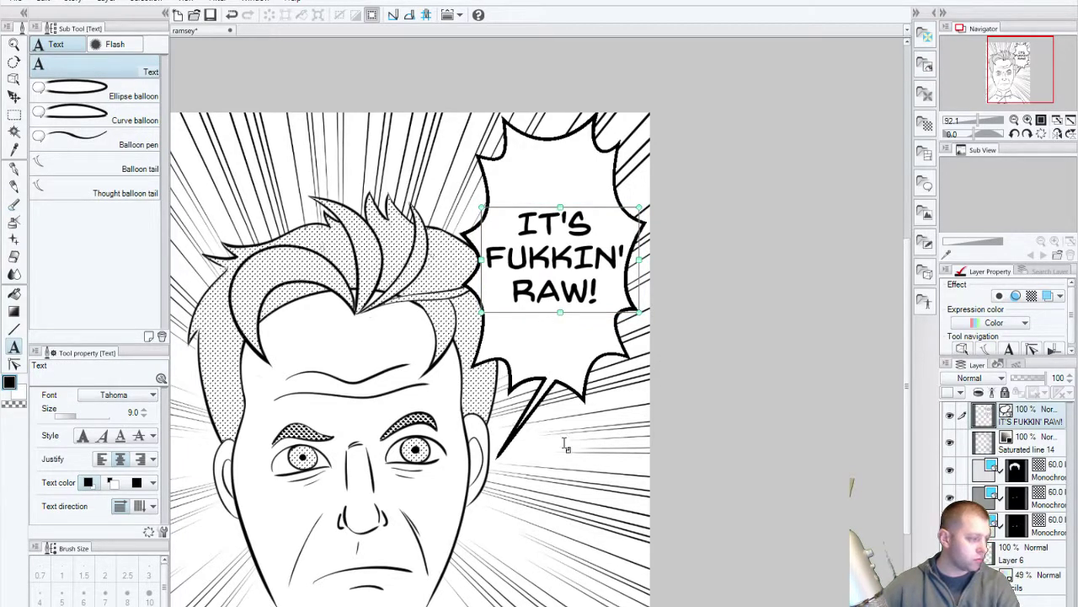
pyautogui.click(586, 447)
pyautogui.click(792, 401)
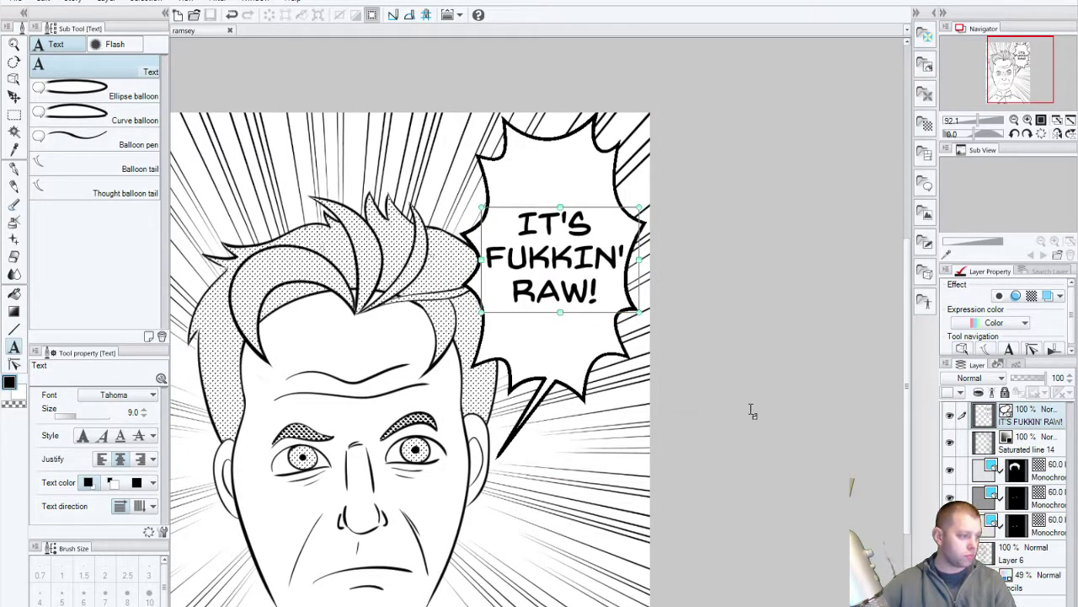
pyautogui.click(15, 96)
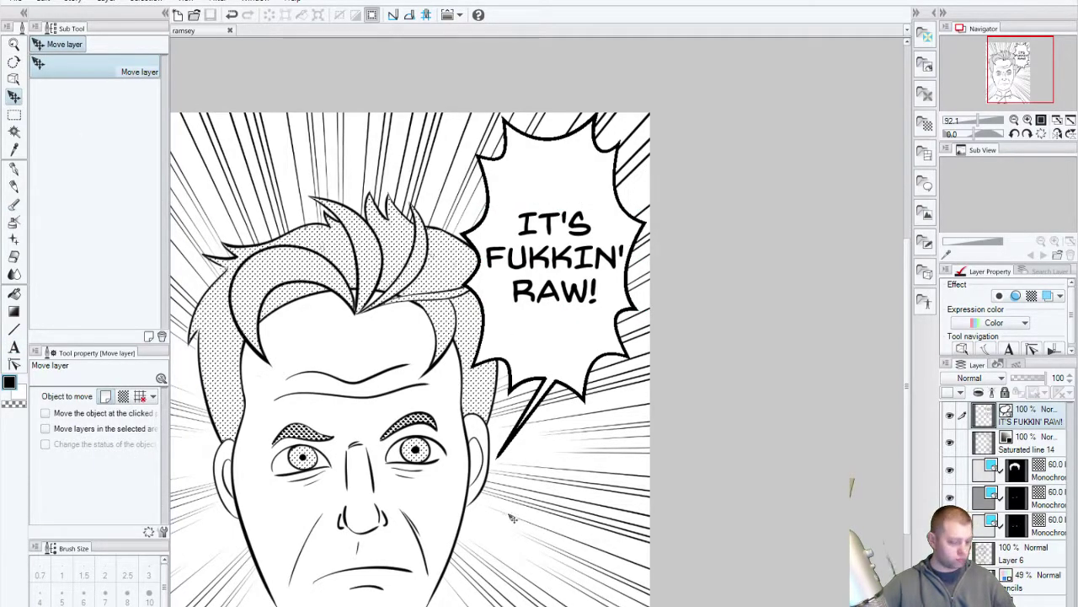
# Step: Frame the chef's jacket and try a G-pen test stroke, then undo it
pyautogui.moveTo(503, 481); pyautogui.dragTo(624, 419)
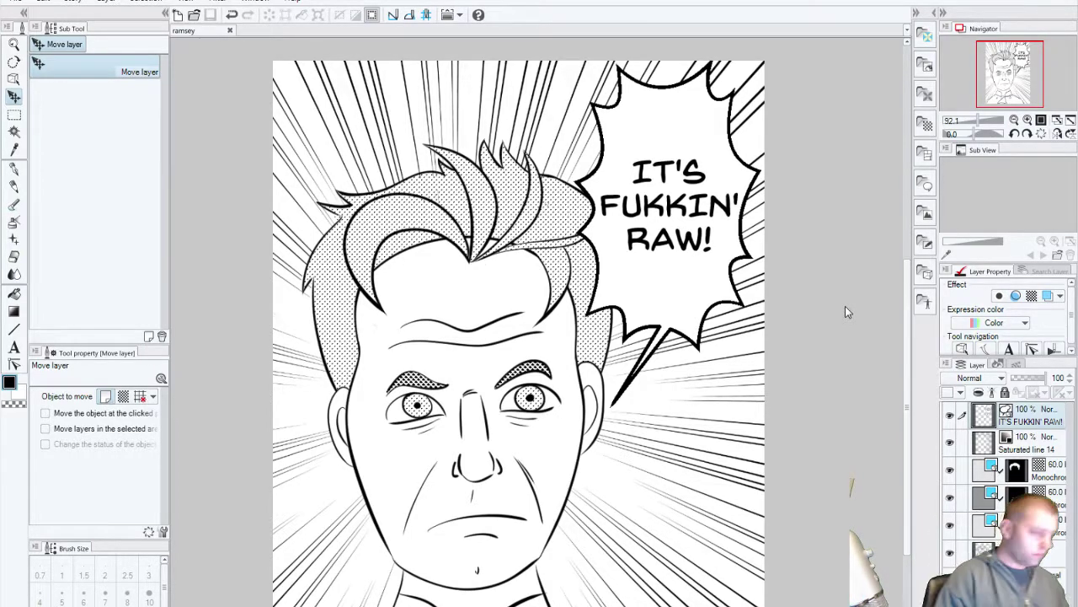
pyautogui.click(13, 167)
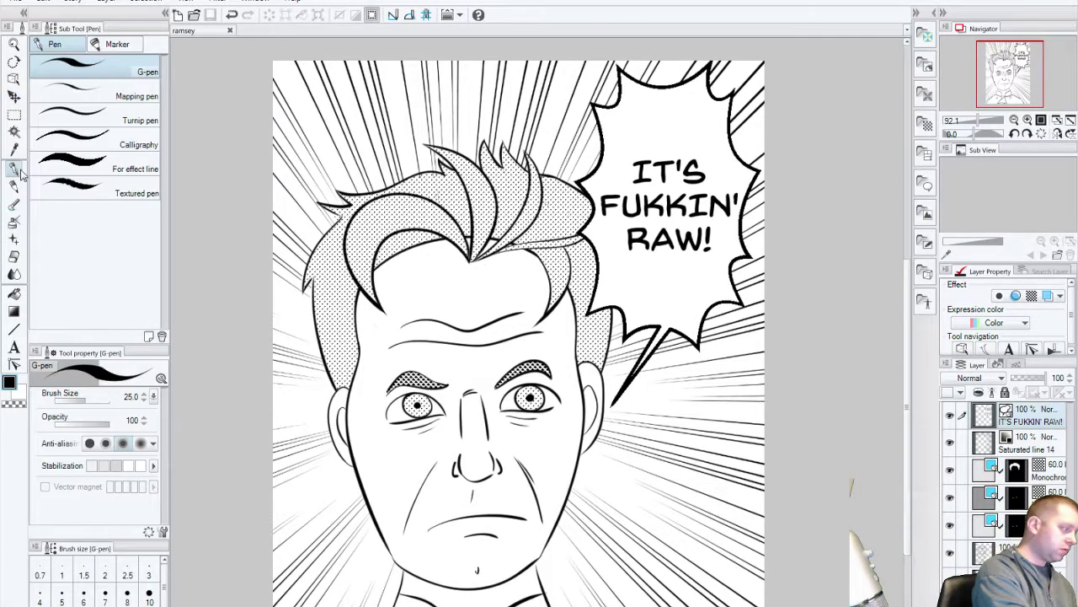
pyautogui.moveTo(599, 502); pyautogui.dragTo(548, 410)
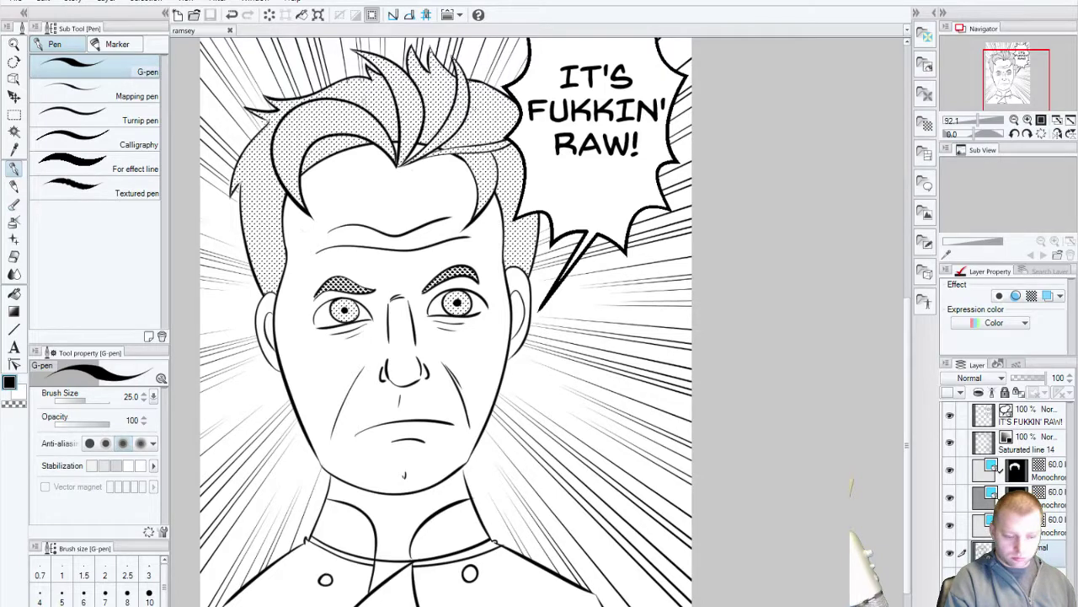
pyautogui.moveTo(476, 472); pyautogui.dragTo(439, 193)
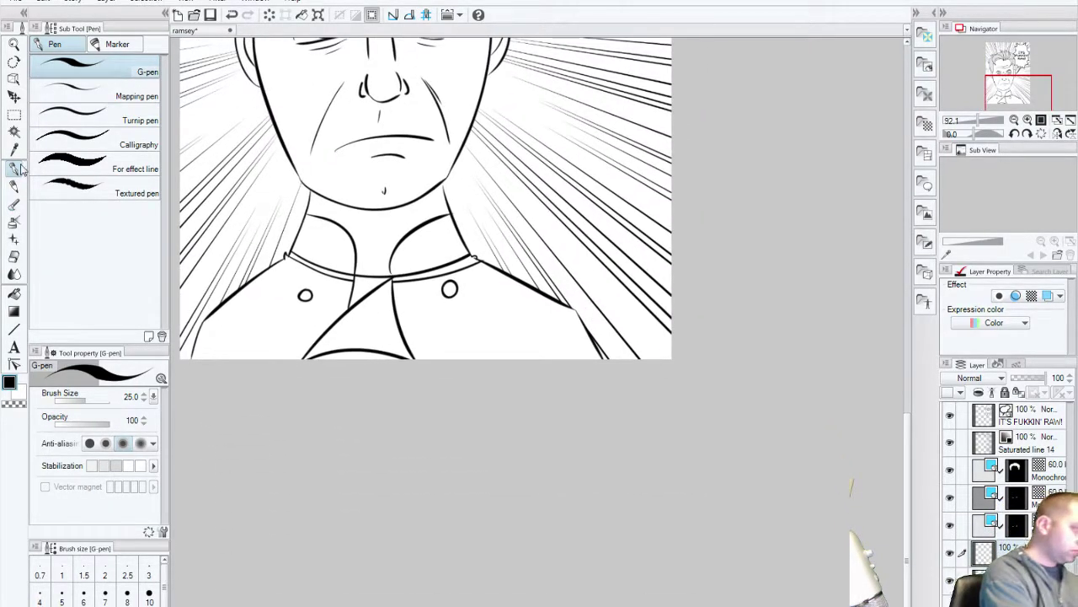
pyautogui.moveTo(460, 267)
pyautogui.mouseDown()
pyautogui.moveTo(486, 307)
pyautogui.moveTo(552, 360)
pyautogui.mouseUp()
pyautogui.hotkey('ctrl', 'z')
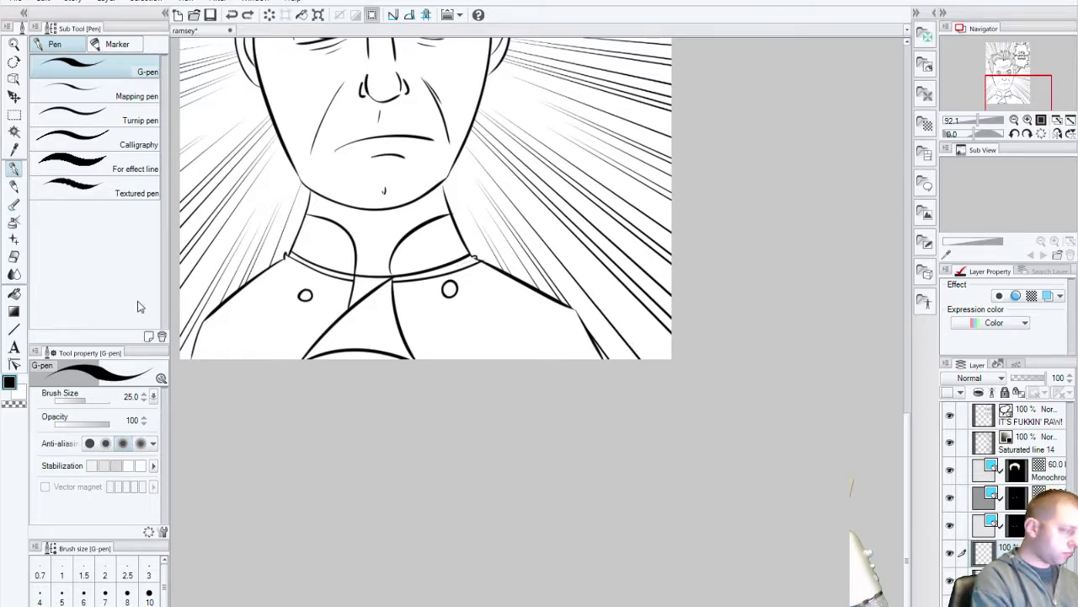
# Step: Test the Textured pen, For effect line and Mapping pen on the jacket, undoing each
pyautogui.click(88, 194)
pyautogui.moveTo(358, 312)
pyautogui.mouseDown()
pyautogui.moveTo(479, 333)
pyautogui.moveTo(551, 380)
pyautogui.mouseUp()
pyautogui.hotkey('ctrl', 'z')
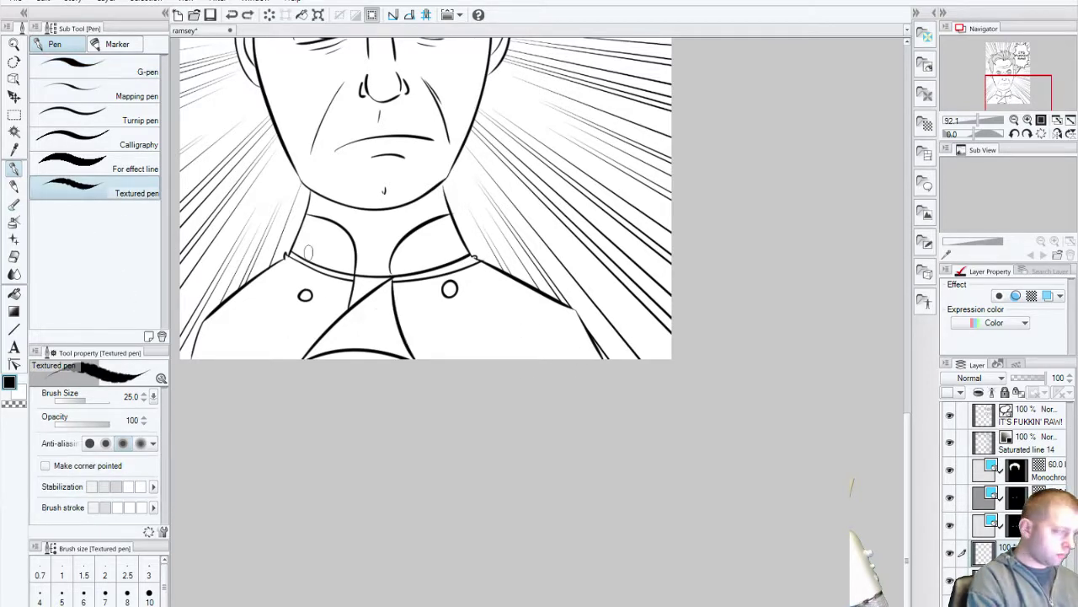
pyautogui.click(88, 169)
pyautogui.moveTo(380, 295)
pyautogui.mouseDown()
pyautogui.moveTo(516, 342)
pyautogui.moveTo(590, 341)
pyautogui.moveTo(583, 356)
pyautogui.mouseUp()
pyautogui.hotkey('ctrl', 'z')
pyautogui.hotkey('ctrl', 'z')
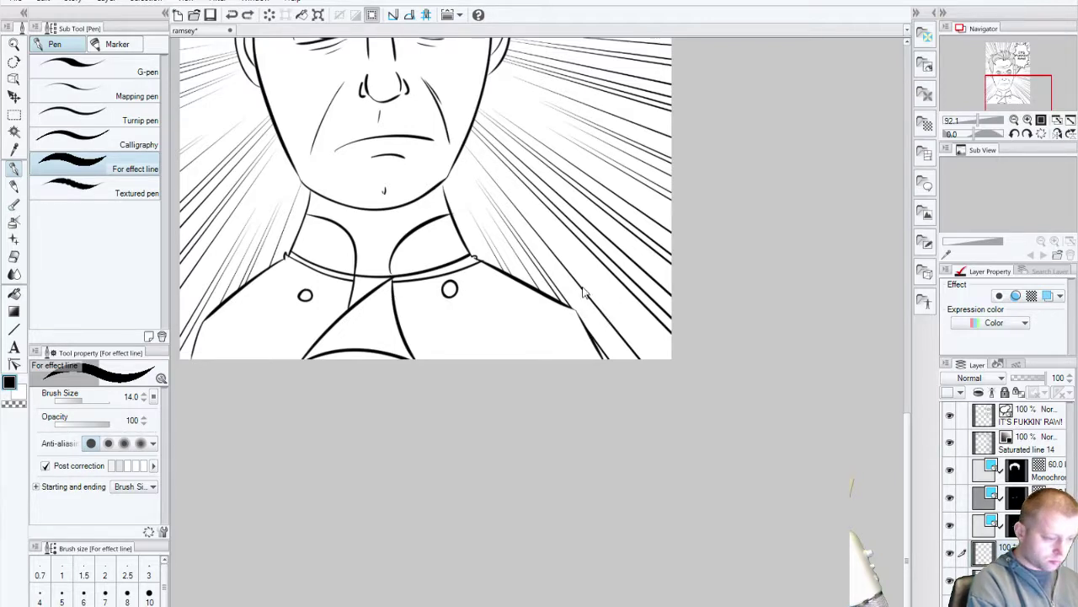
pyautogui.click(128, 94)
pyautogui.moveTo(487, 303); pyautogui.dragTo(589, 352)
pyautogui.hotkey('ctrl', 'z')
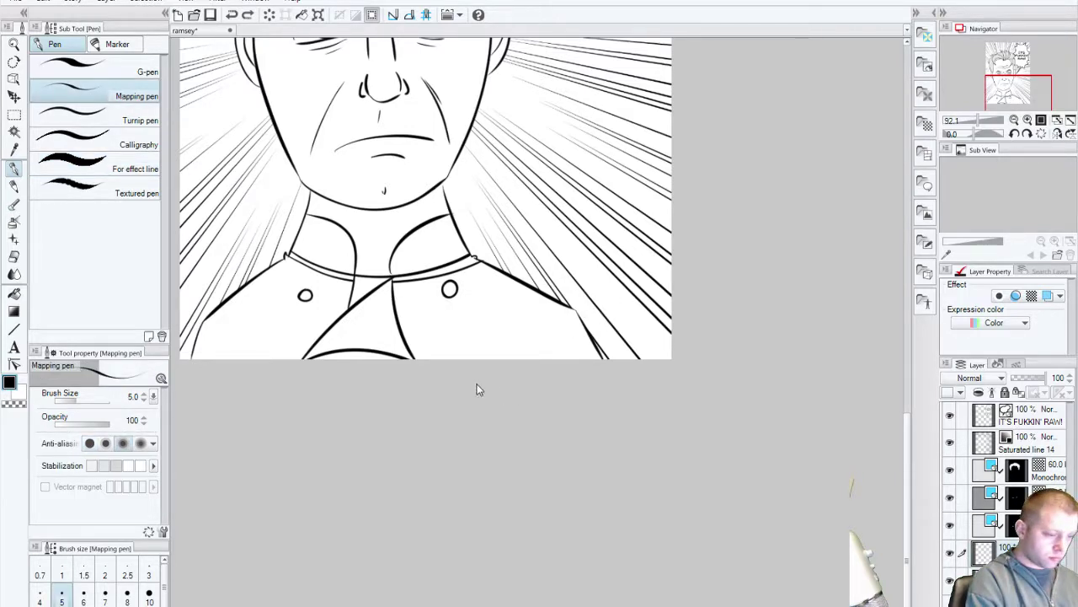
# Step: Try and undo one more G-pen squiggle, then magnify the page's bottom-right corner
pyautogui.click(133, 72)
pyautogui.moveTo(450, 305)
pyautogui.mouseDown()
pyautogui.moveTo(539, 332)
pyautogui.moveTo(558, 358)
pyautogui.mouseUp()
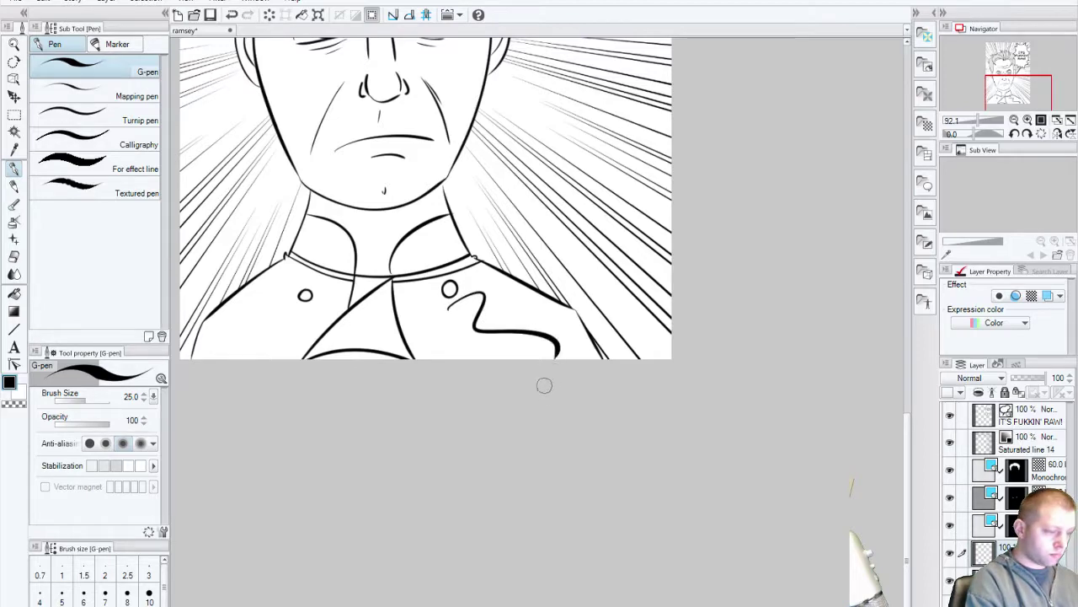
pyautogui.hotkey('ctrl', 'z')
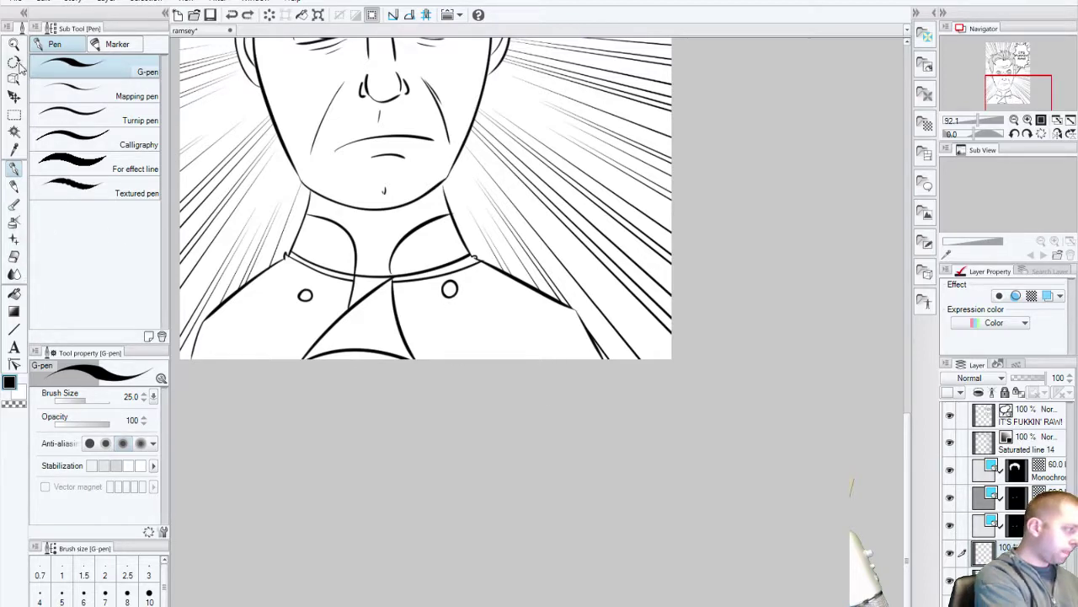
pyautogui.click(13, 45)
pyautogui.moveTo(641, 342); pyautogui.dragTo(724, 418)
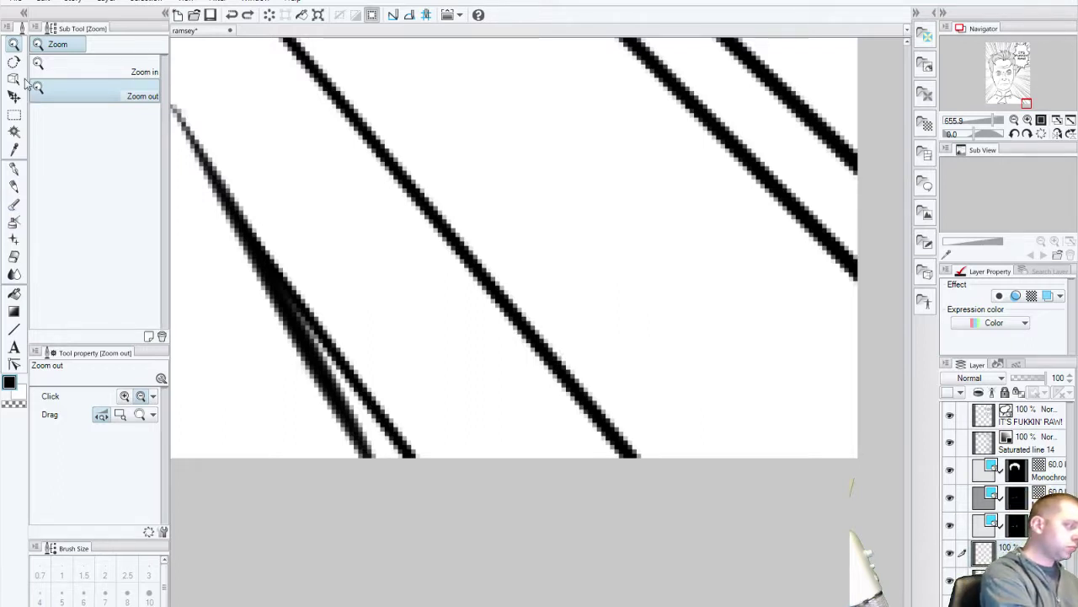
# Step: Sign the artist's initials and 2015 in the bottom-right corner with a size 7 G-pen
pyautogui.click(14, 169)
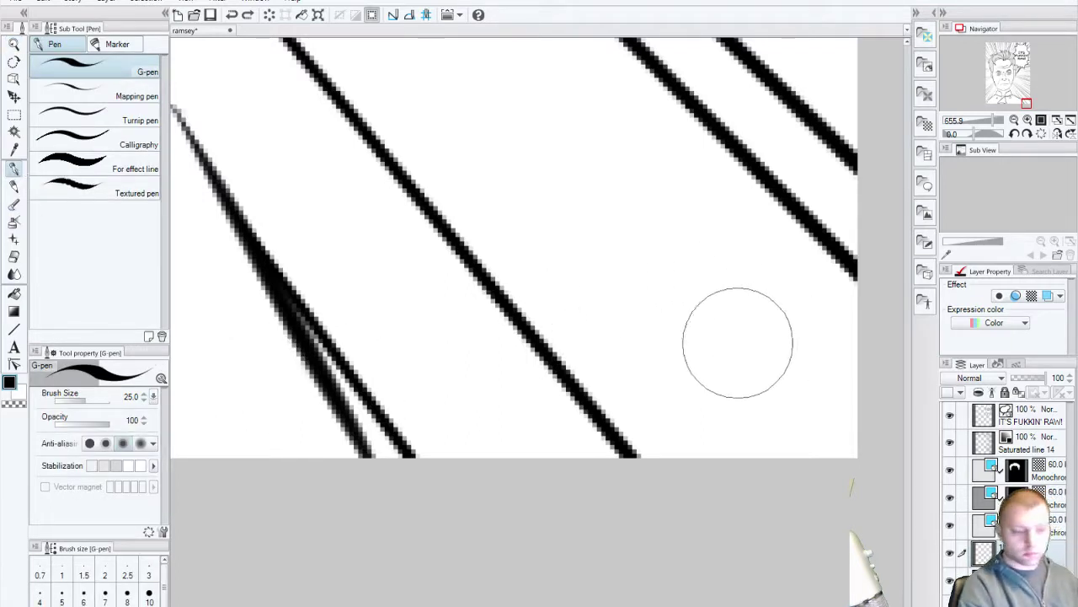
pyautogui.click(105, 598)
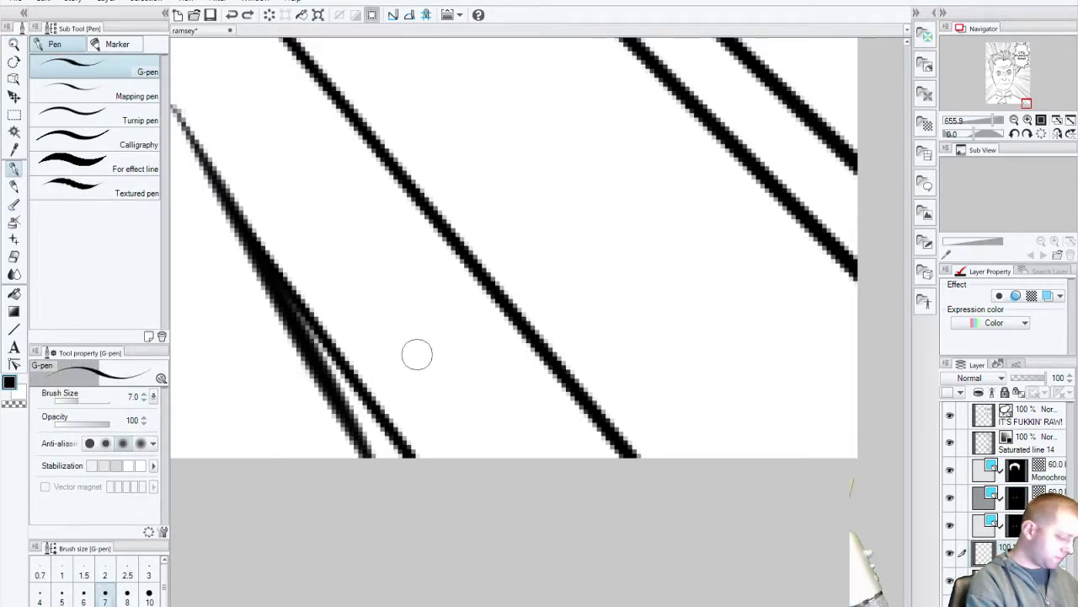
pyautogui.moveTo(633, 409); pyautogui.dragTo(606, 393)
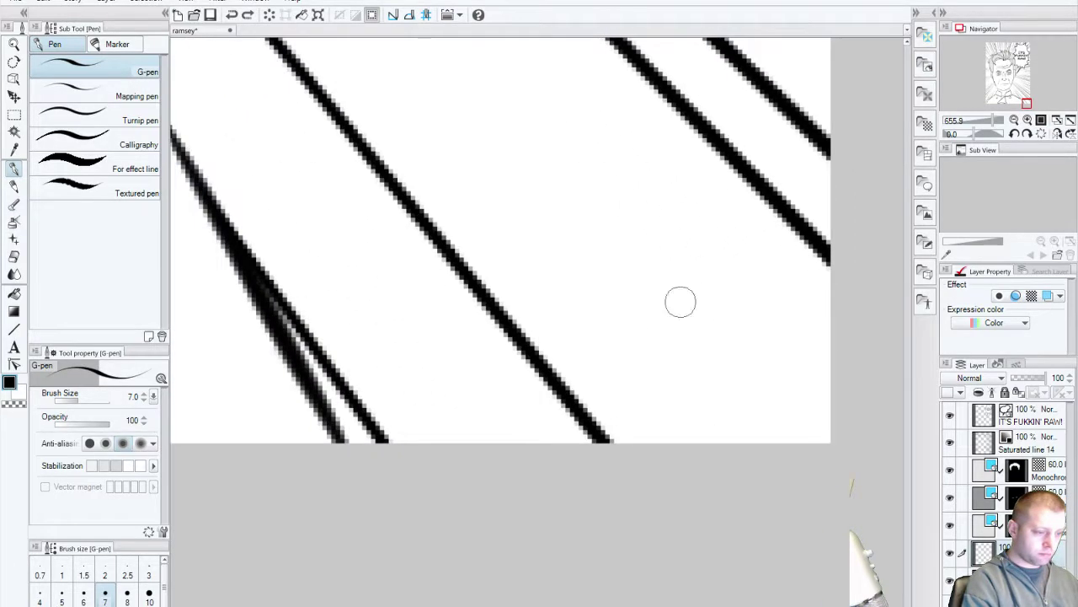
pyautogui.moveTo(696, 369)
pyautogui.mouseDown()
pyautogui.moveTo(679, 380)
pyautogui.moveTo(714, 411)
pyautogui.mouseUp()
pyautogui.hotkey('ctrl', 'z')
pyautogui.moveTo(717, 364); pyautogui.dragTo(740, 404)
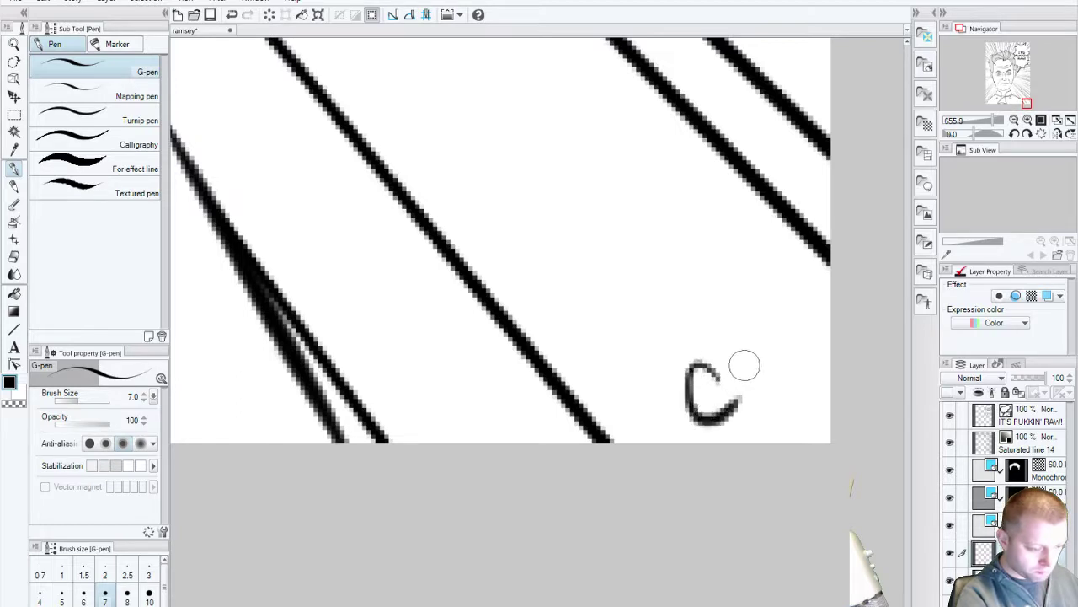
pyautogui.moveTo(737, 332)
pyautogui.mouseDown()
pyautogui.moveTo(746, 393)
pyautogui.moveTo(791, 360)
pyautogui.mouseUp()
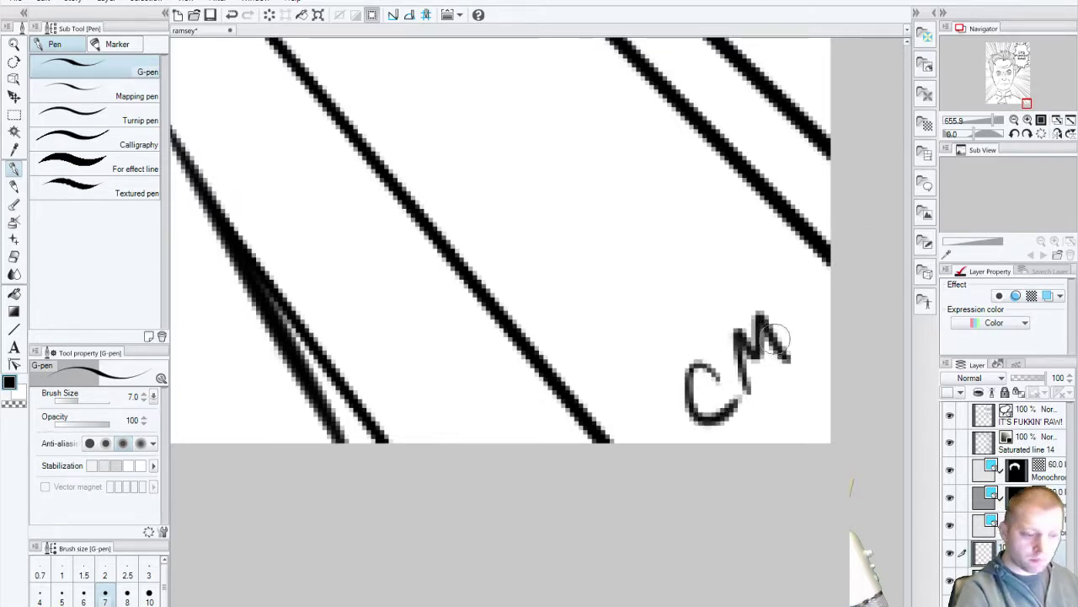
pyautogui.moveTo(752, 408)
pyautogui.mouseDown()
pyautogui.moveTo(756, 423)
pyautogui.moveTo(781, 414)
pyautogui.moveTo(790, 379)
pyautogui.moveTo(812, 364)
pyautogui.moveTo(809, 404)
pyautogui.mouseUp()
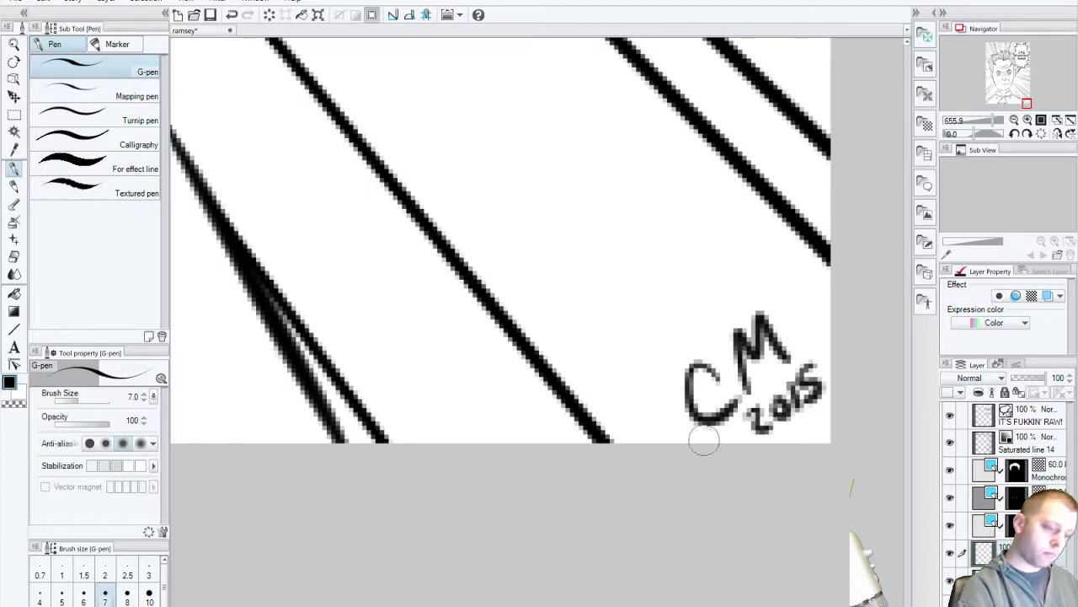
# Step: Zoom back to 100%, frame the face and balloon, and save the drawing
pyautogui.click(13, 46)
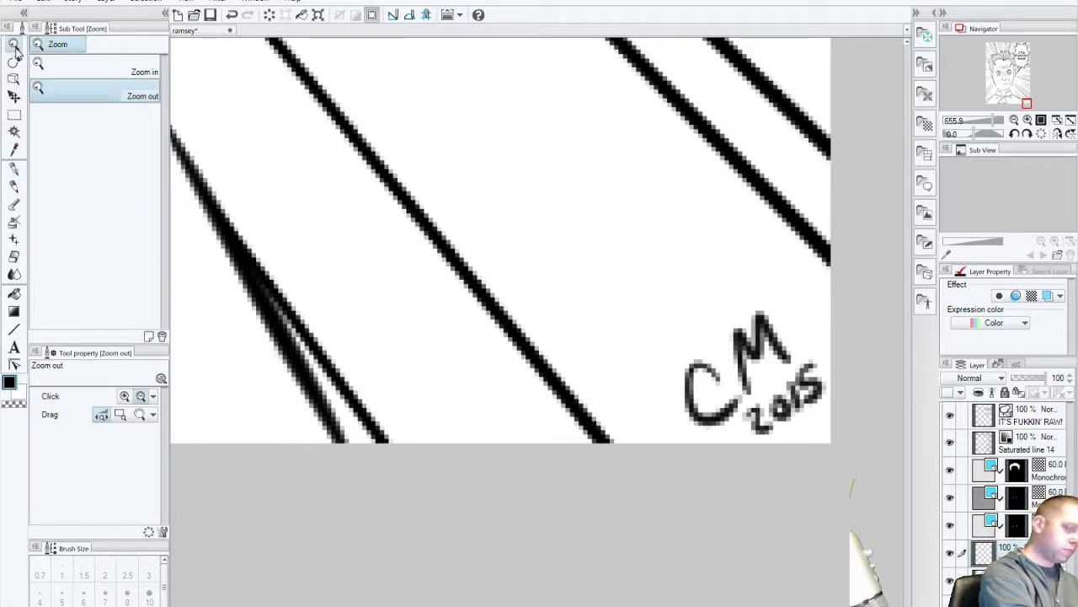
pyautogui.hotkey('ctrl', 'alt', '0')
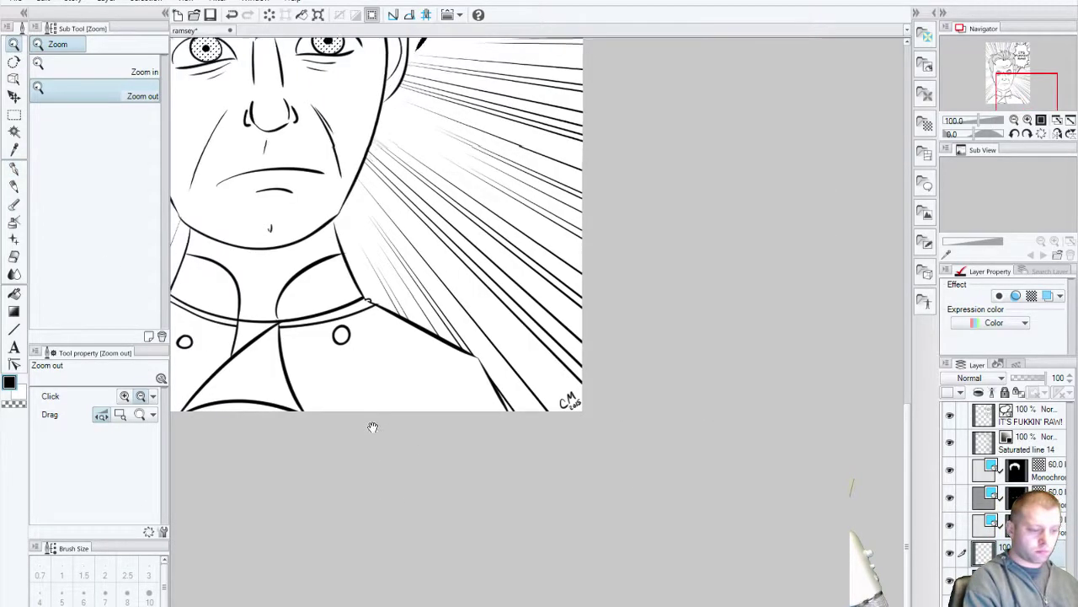
pyautogui.moveTo(373, 426); pyautogui.dragTo(612, 606)
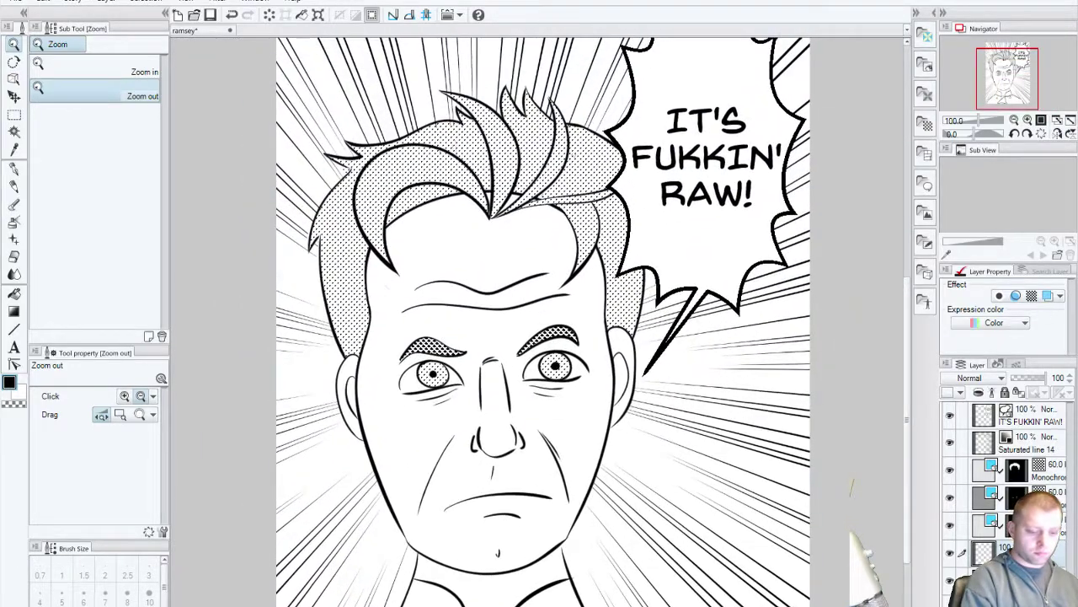
pyautogui.hotkey('ctrl', 's')
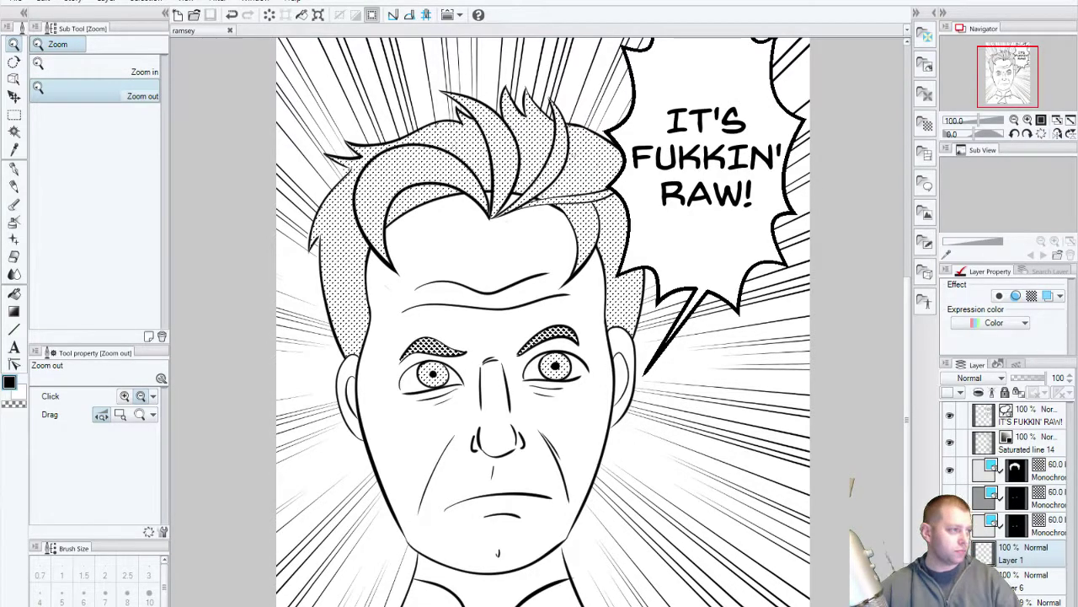
# Step: Start a single-layer PNG export and browse to ART > FINISHED ART > MISC FINISHED ART
pyautogui.click(16, 4)
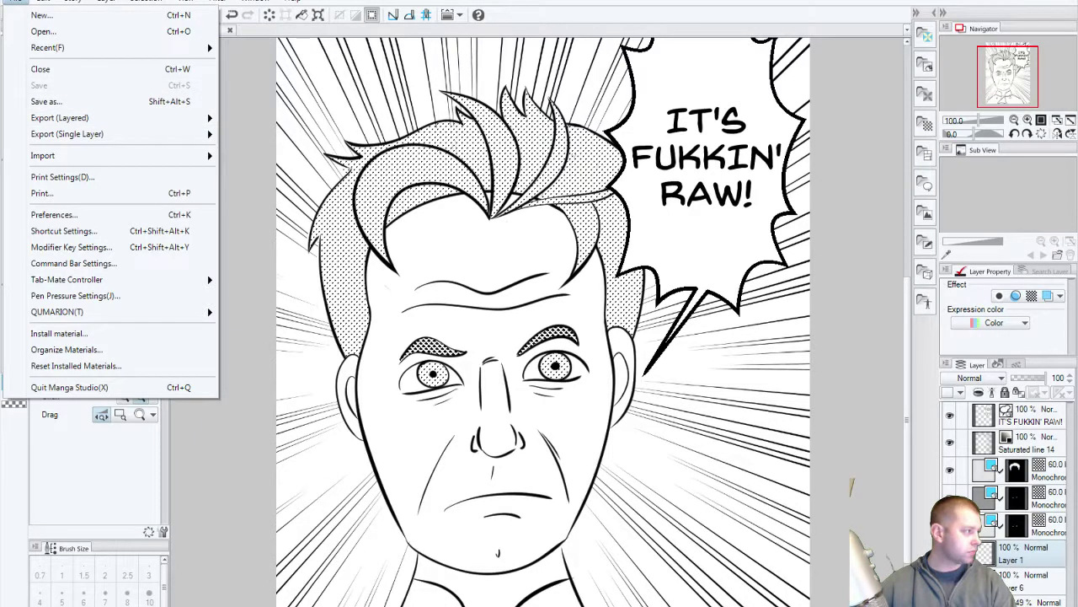
pyautogui.click(145, 4)
pyautogui.click(17, 7)
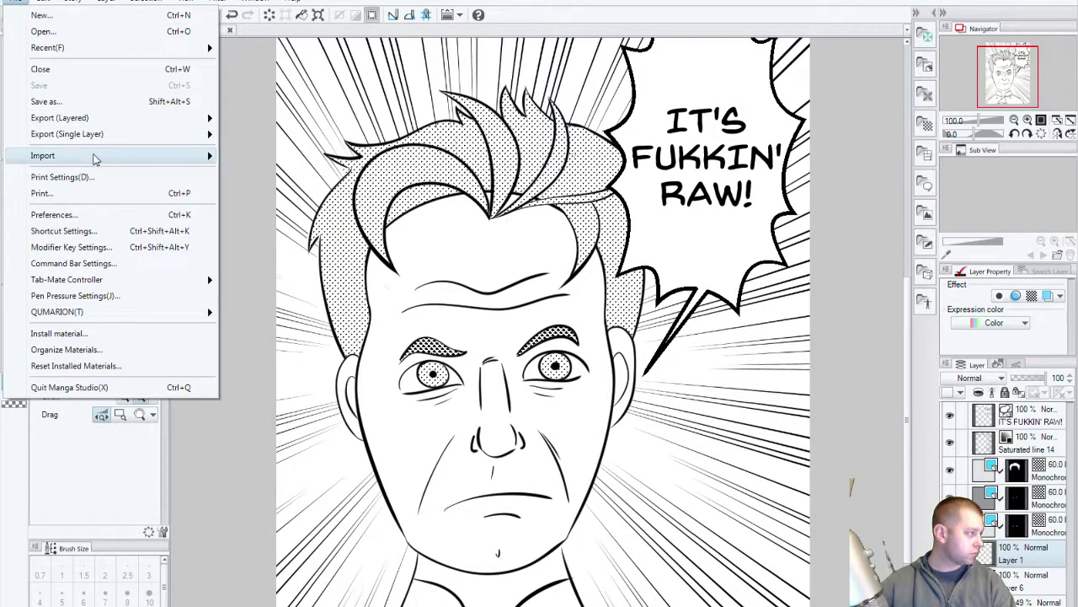
pyautogui.moveTo(116, 136)
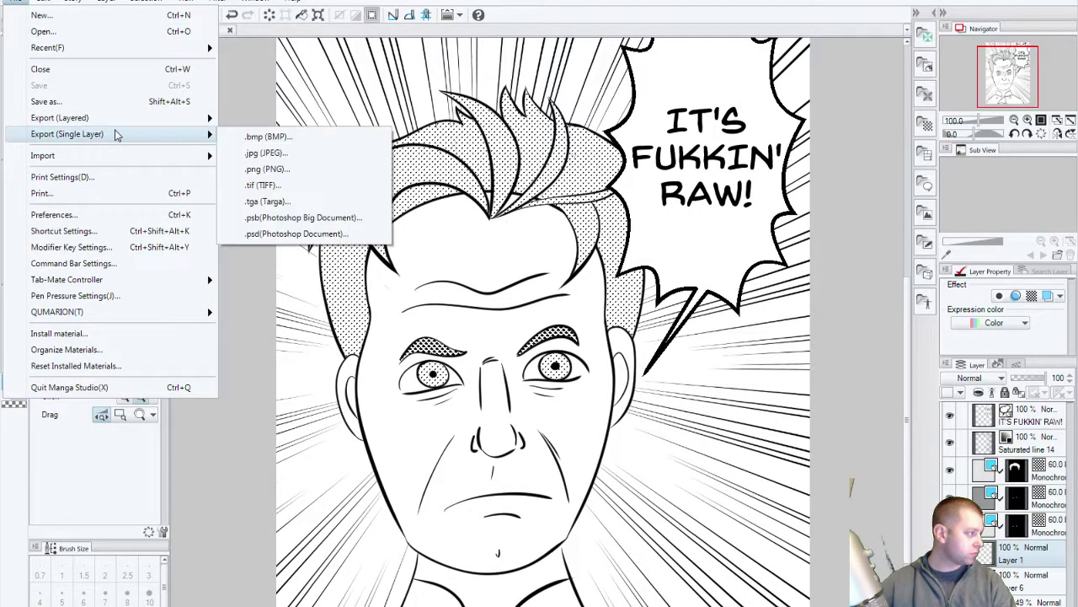
pyautogui.click(274, 169)
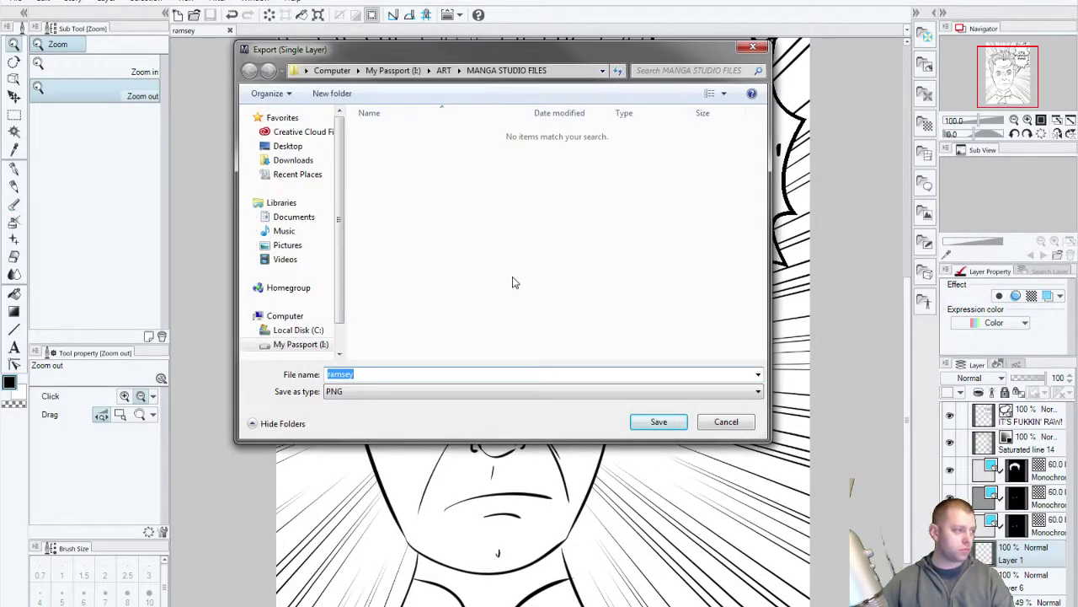
pyautogui.click(444, 71)
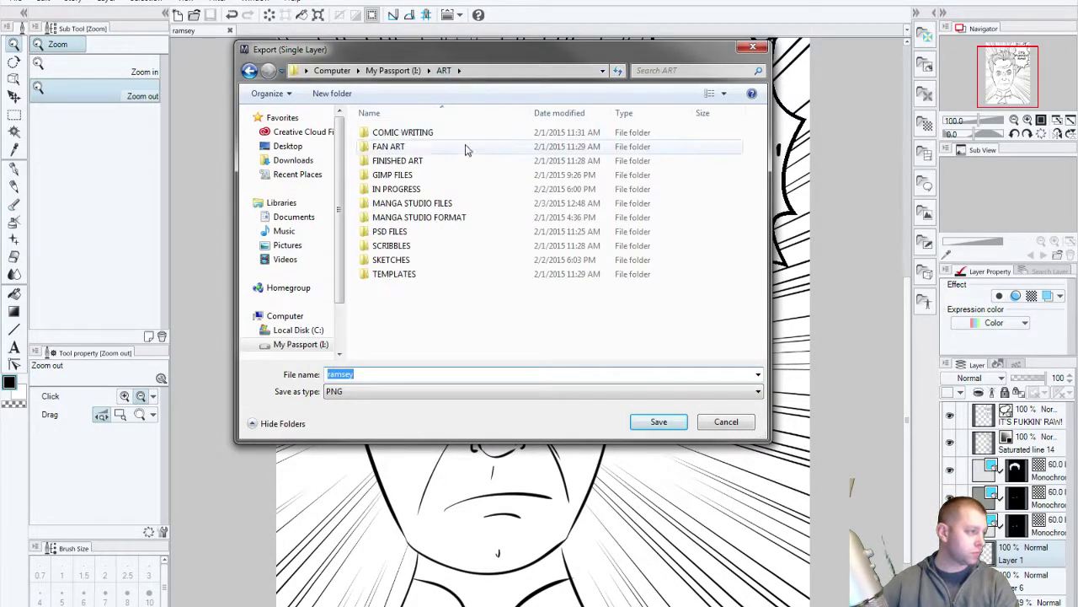
pyautogui.doubleClick(422, 161)
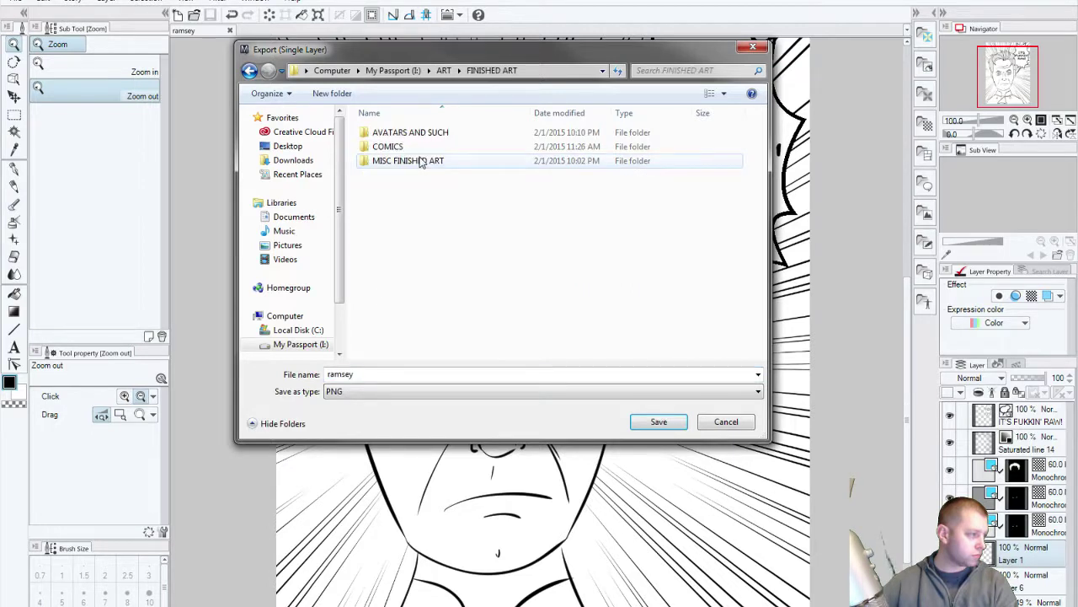
pyautogui.doubleClick(450, 164)
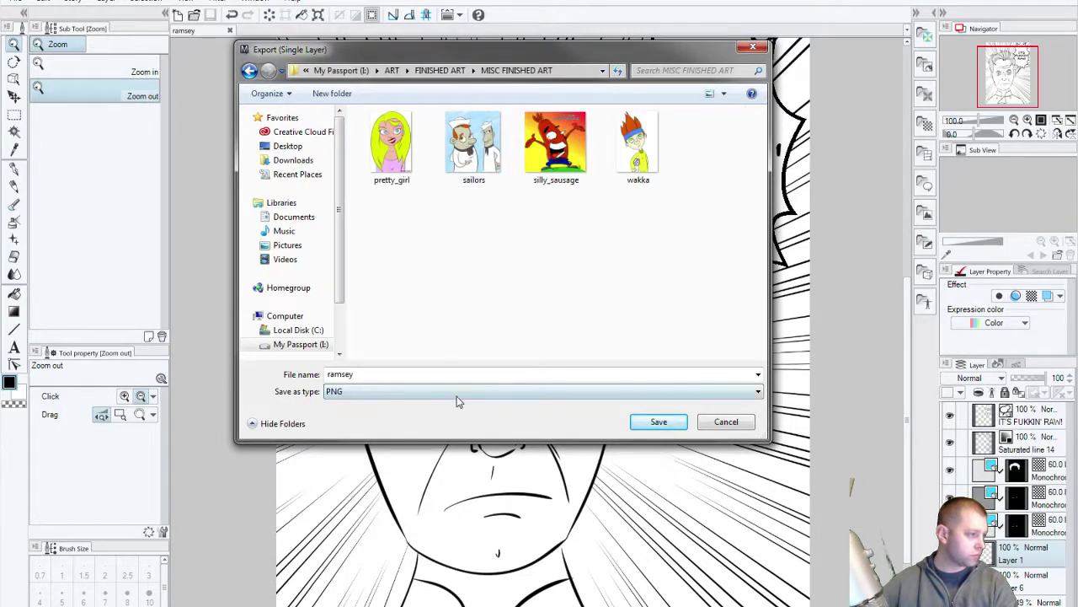
# Step: Name the file GORDY_RAMSEY and accept the 100%-scale PNG export settings to write it
pyautogui.click(407, 376)
pyautogui.doubleClick(358, 373)
pyautogui.write('GORDY_R')
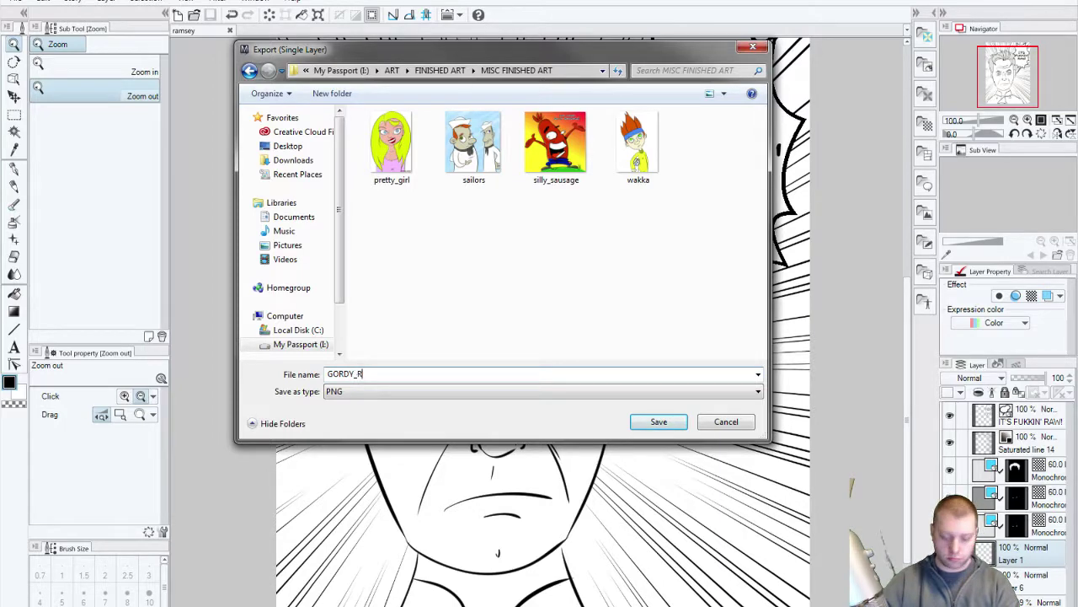
pyautogui.write('AMSEY')
pyautogui.press('Return')
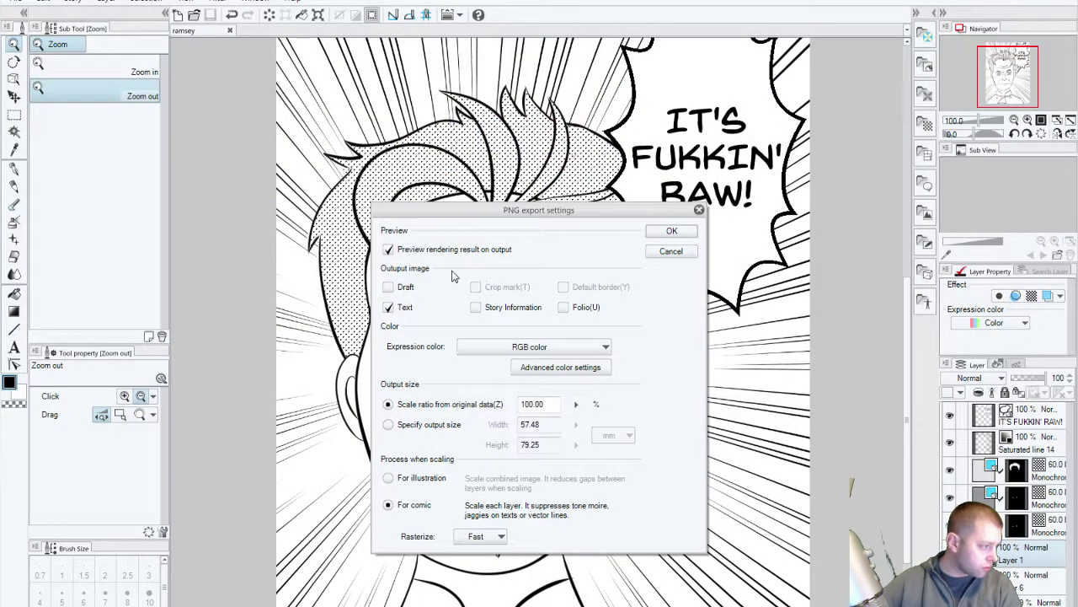
pyautogui.click(671, 232)
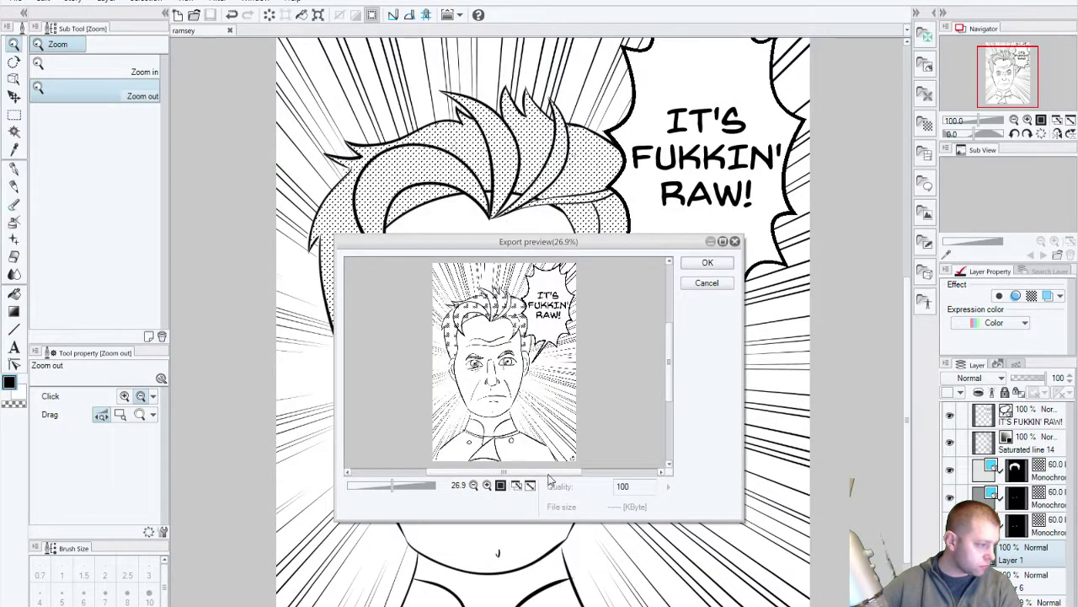
pyautogui.click(707, 263)
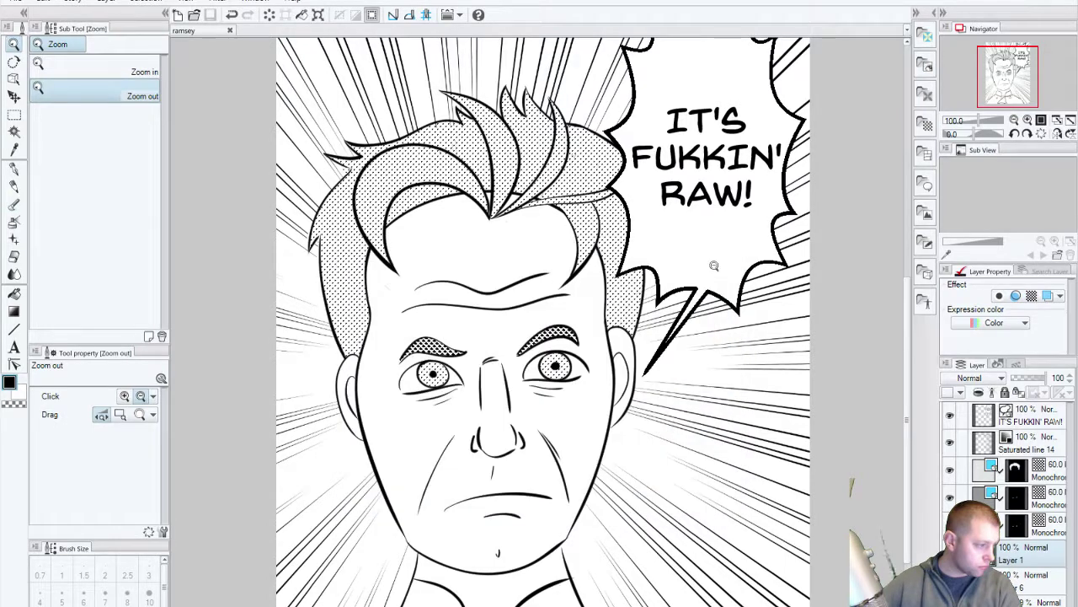
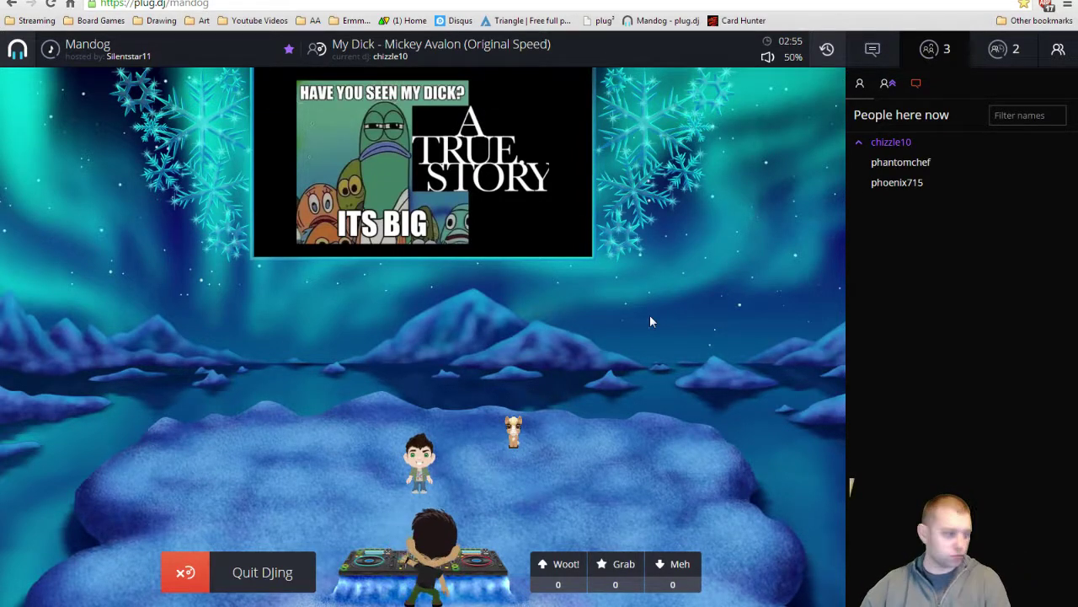
# Step: Go to imgur.com from the search results and choose Google sign-in from the sign-in options
pyautogui.hotkey('ctrl', 'Tab')
pyautogui.hotkey('ctrl', 'Tab')
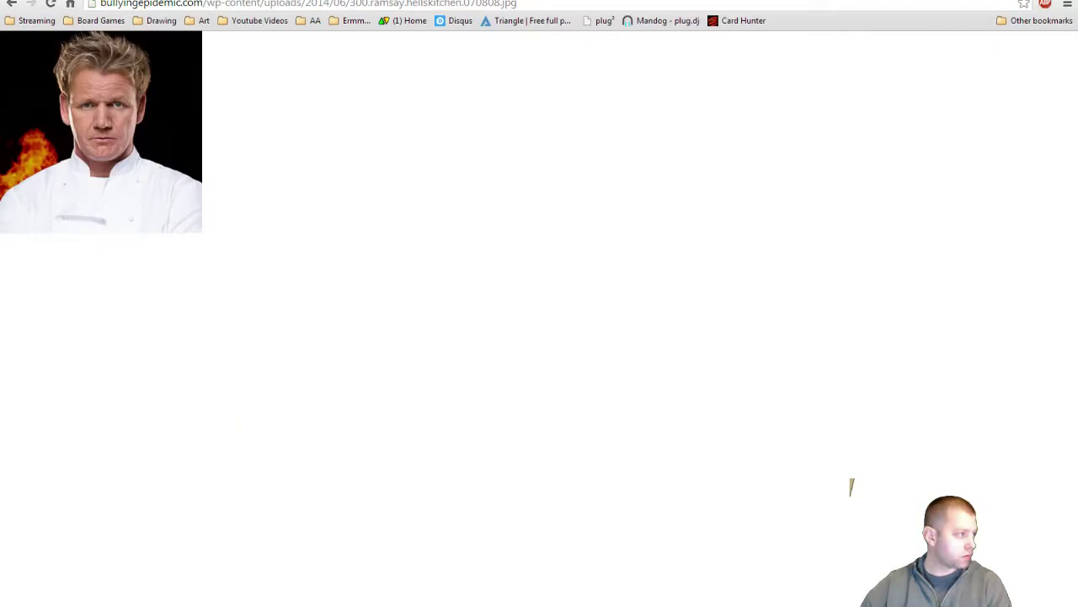
pyautogui.hotkey('ctrl', 'shift', 'Tab')
pyautogui.click(209, 155)
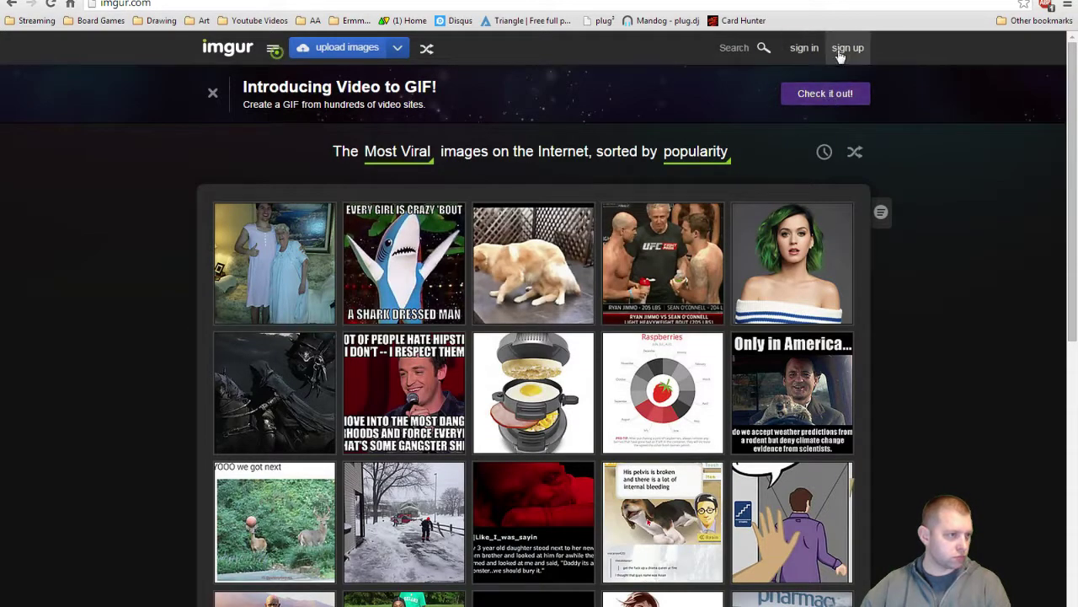
pyautogui.click(803, 47)
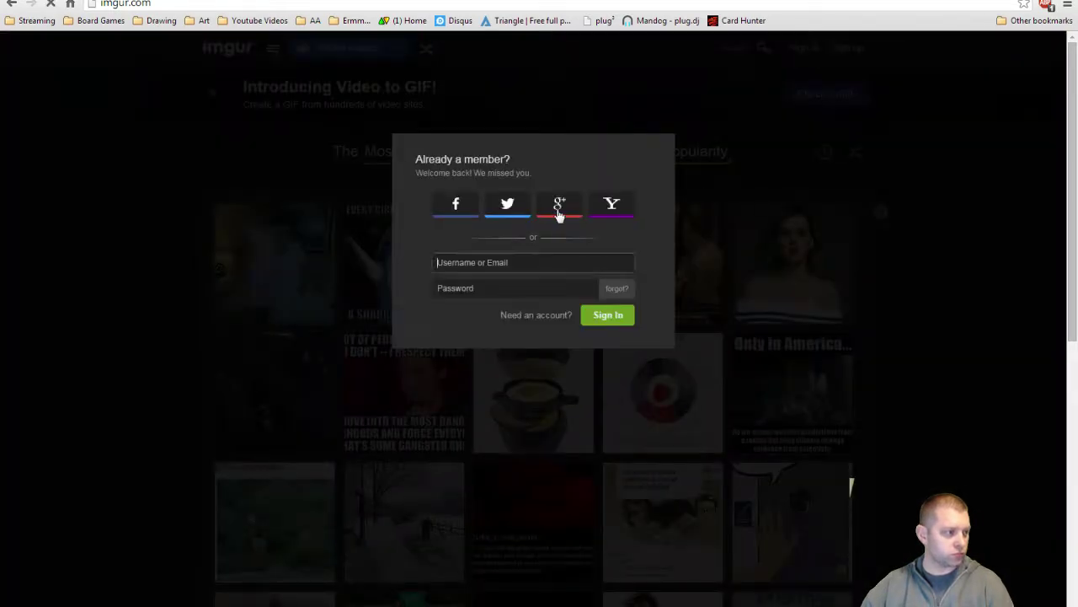
pyautogui.click(559, 205)
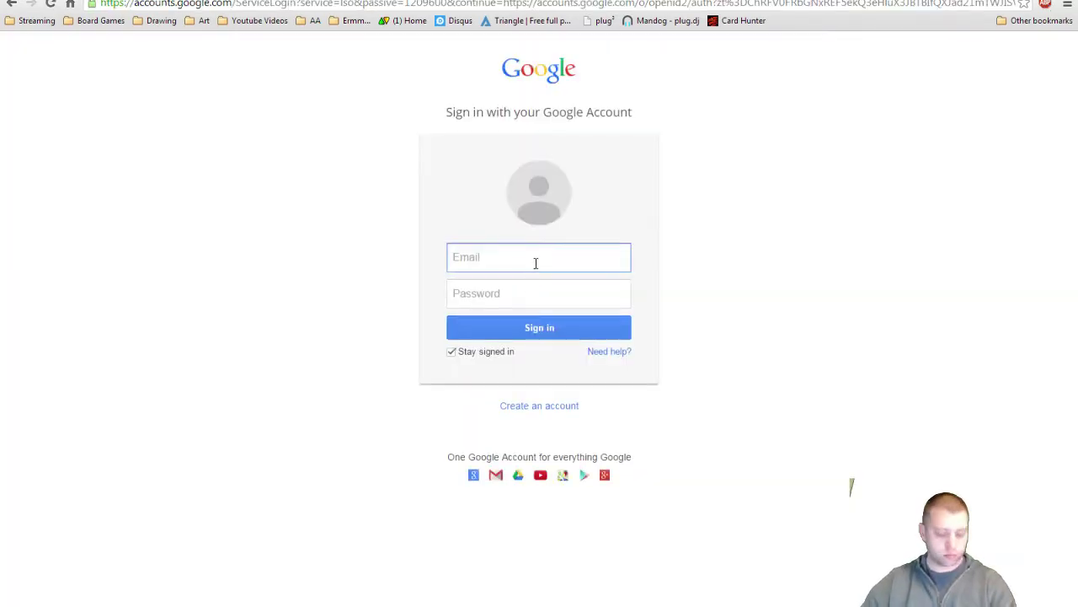
# Step: Enter the Google account email, correcting the mistyped entry, then type the account password
pyautogui.press('Tab')
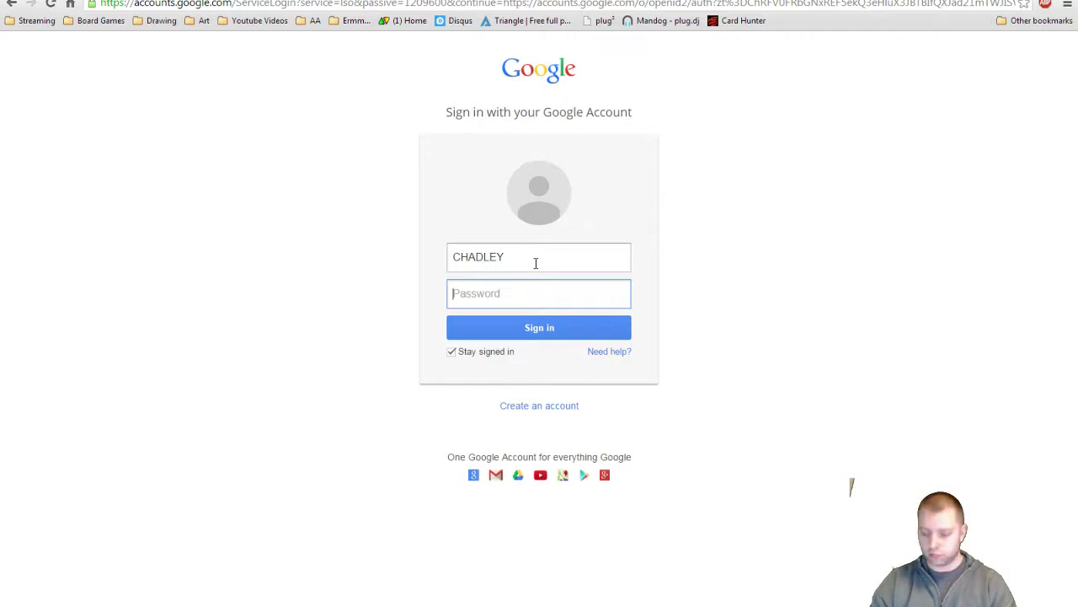
pyautogui.moveTo(512, 250); pyautogui.dragTo(361, 236)
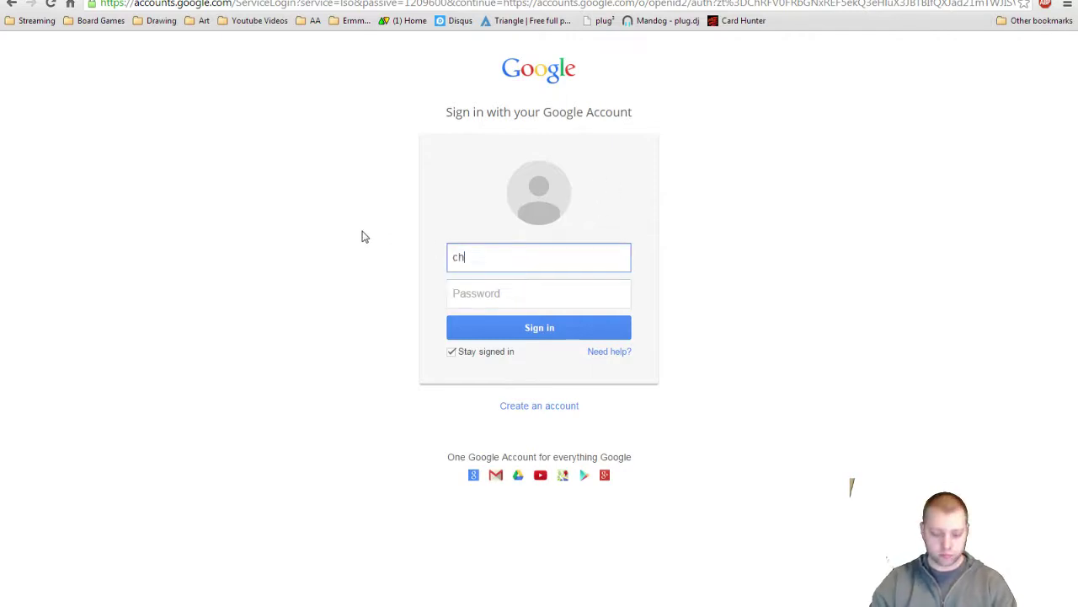
pyautogui.press('Tab')
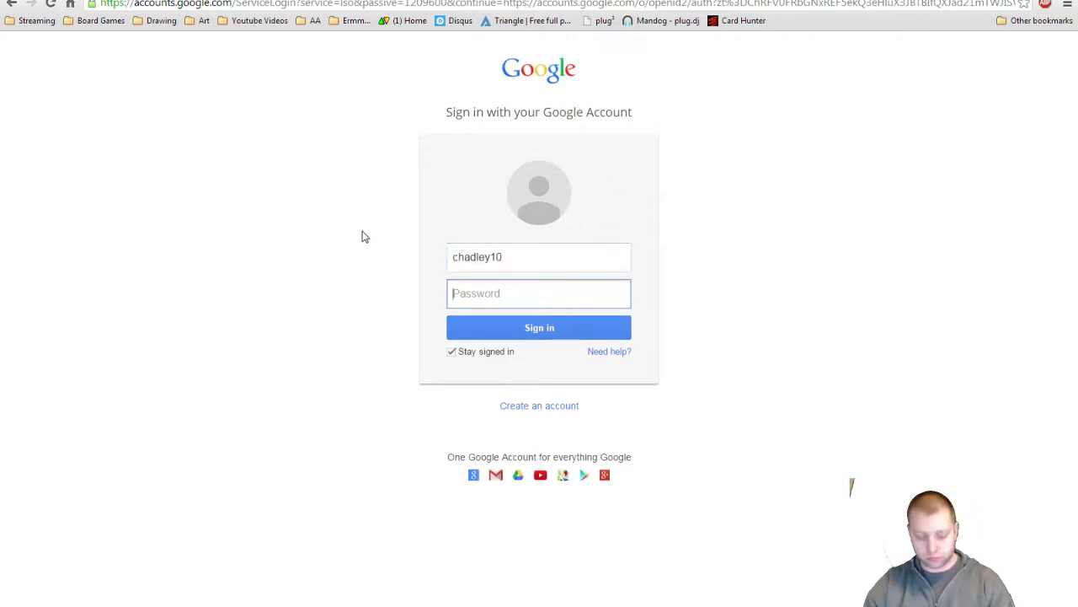
pyautogui.write('••')
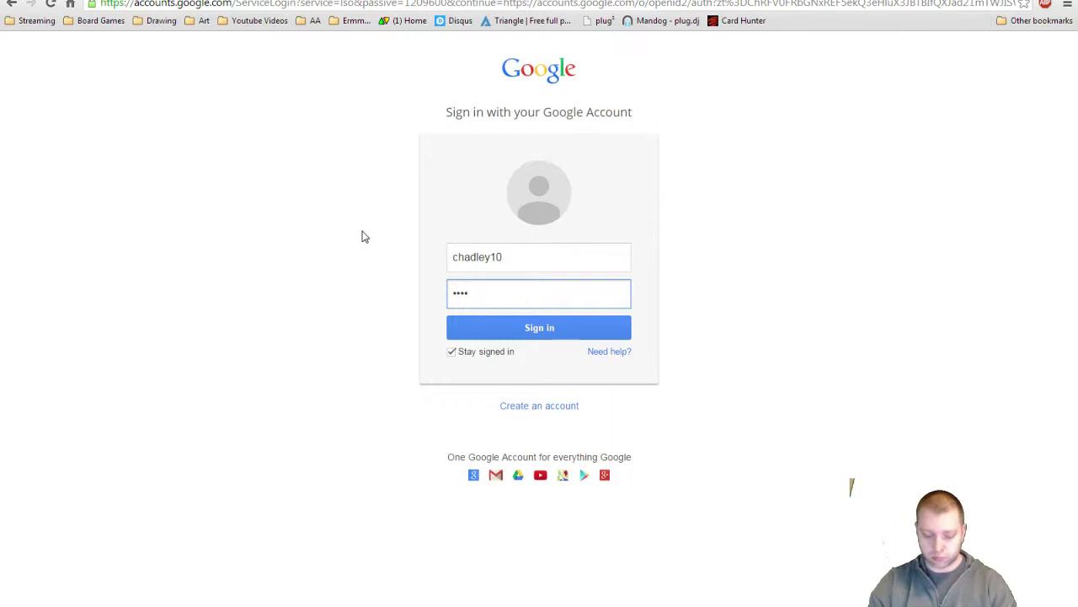
pyautogui.write('•')
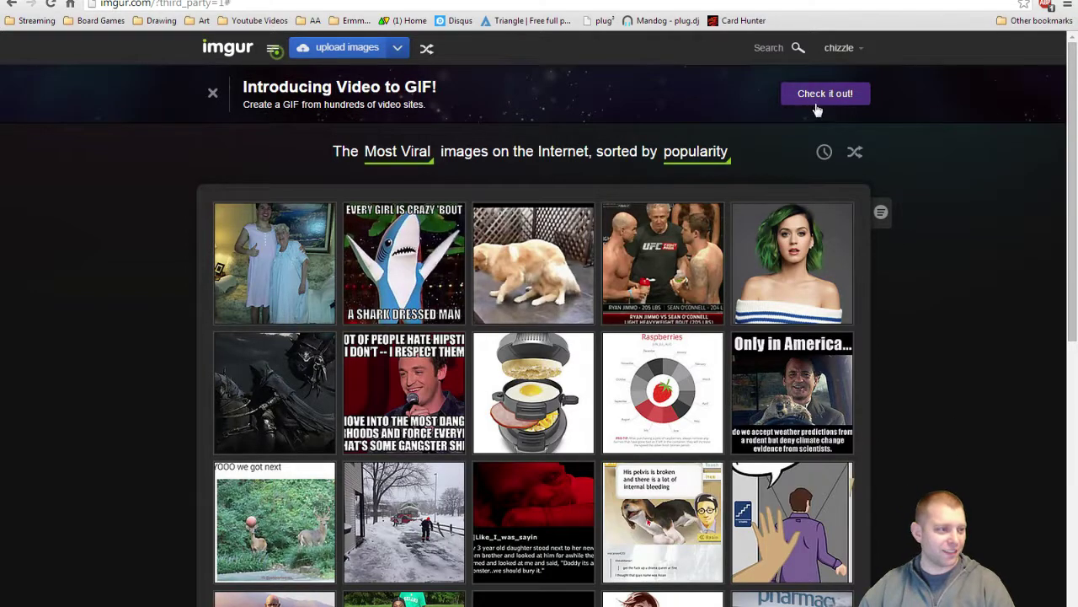
# Step: Open the account's images page and start a new upload from the computer
pyautogui.moveTo(839, 51)
pyautogui.click(796, 81)
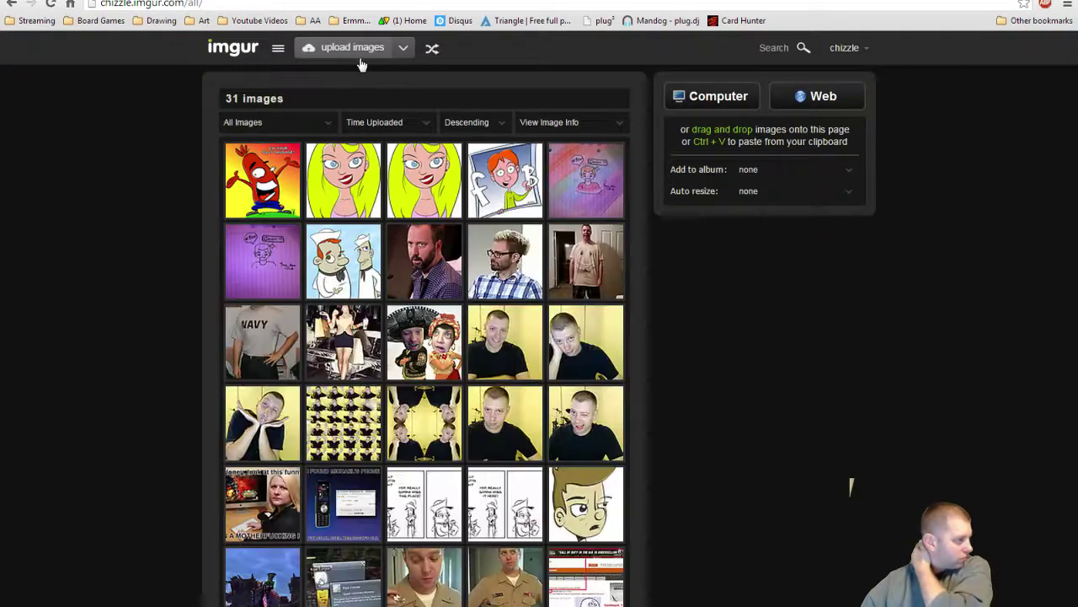
pyautogui.click(355, 54)
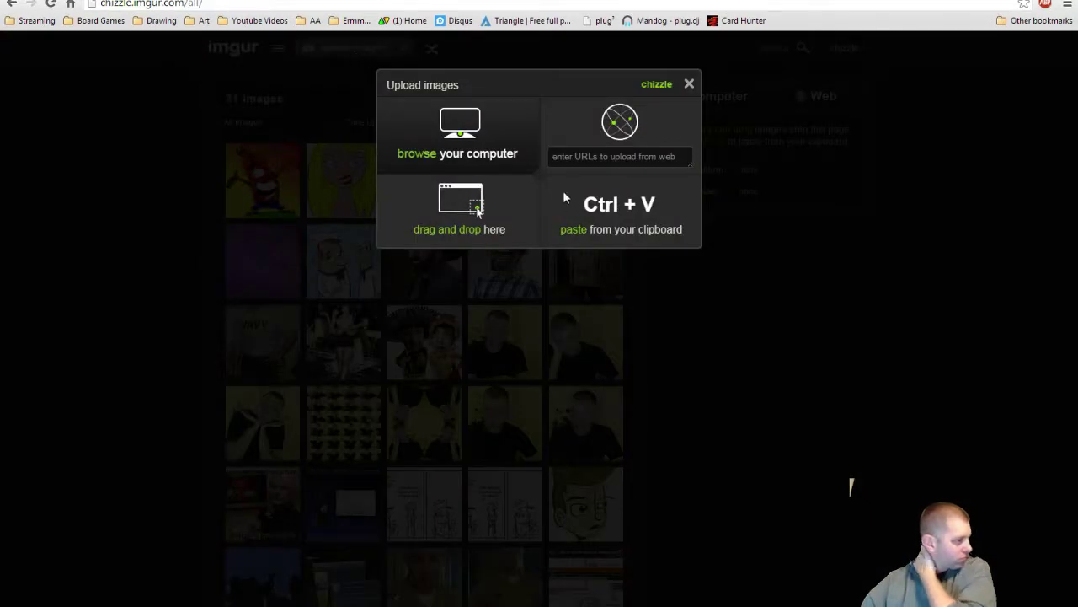
pyautogui.click(497, 154)
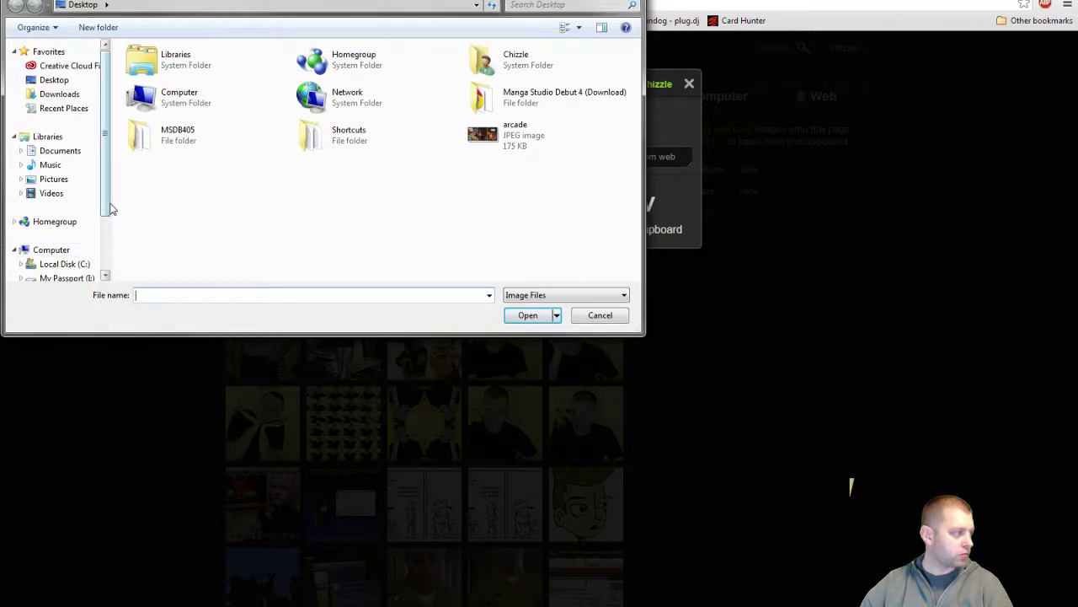
# Step: Pick GORDY_RAMSEY.png from My Passport > ART > FINISHED ART > MISC FINISHED ART and start the upload
pyautogui.scroll(-2, 110, 209)
pyautogui.click(68, 201)
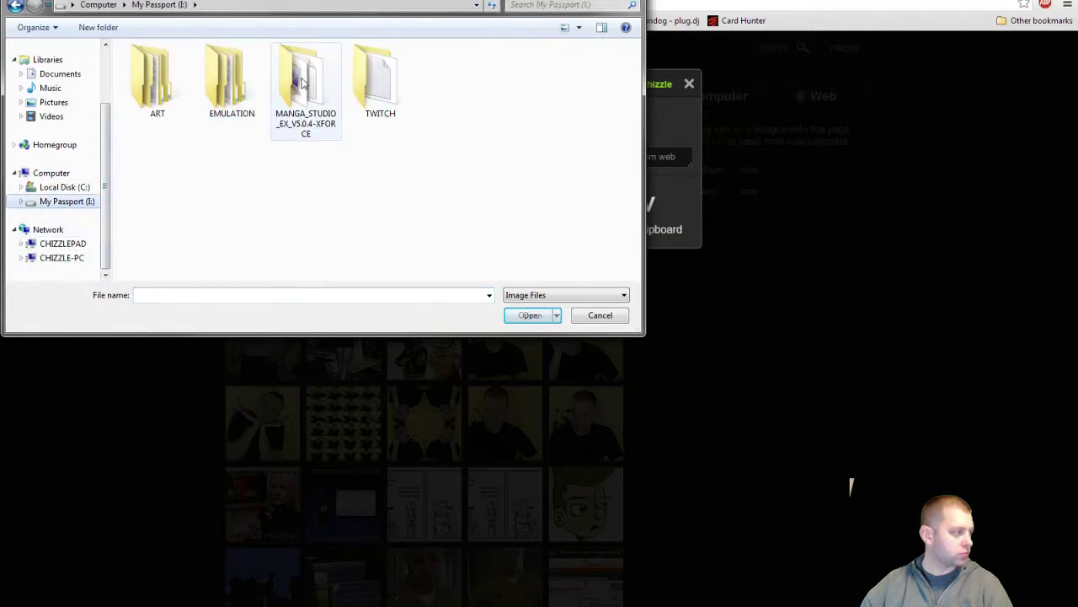
pyautogui.doubleClick(177, 74)
pyautogui.doubleClick(174, 95)
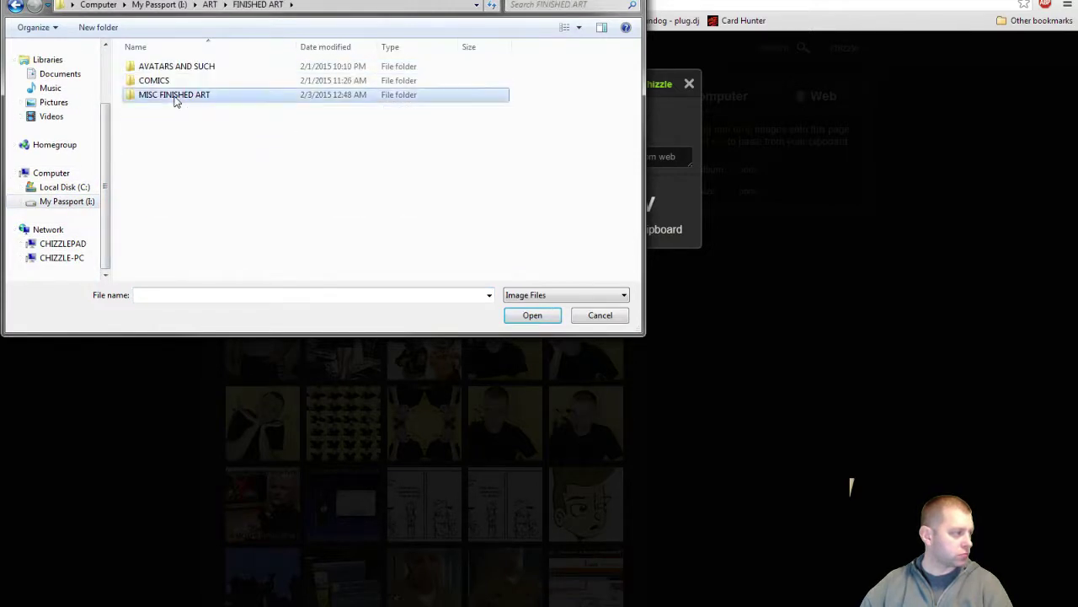
pyautogui.doubleClick(175, 97)
pyautogui.doubleClick(175, 96)
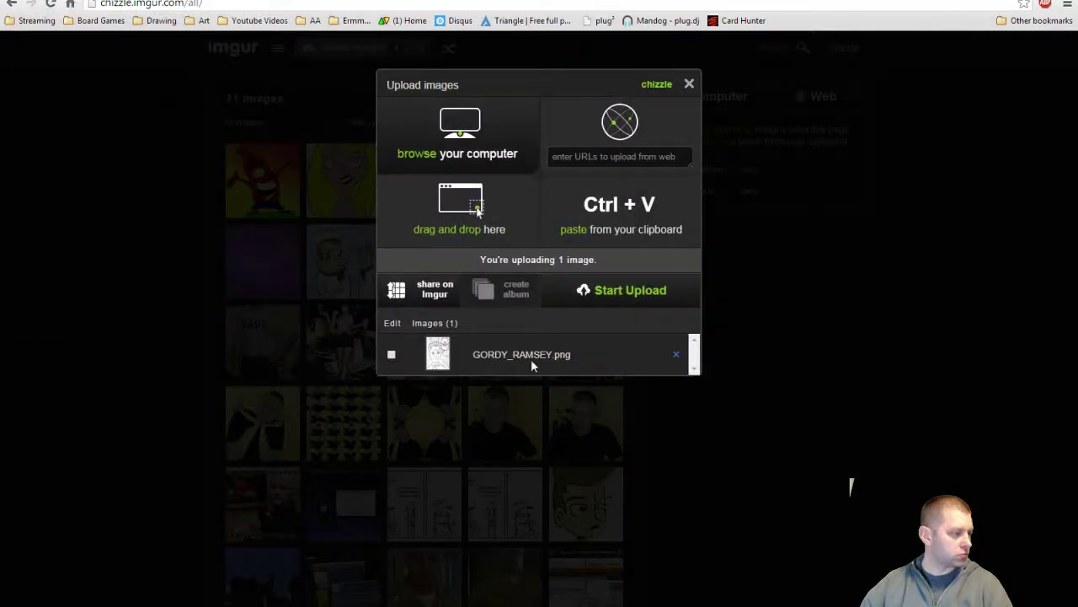
pyautogui.click(639, 299)
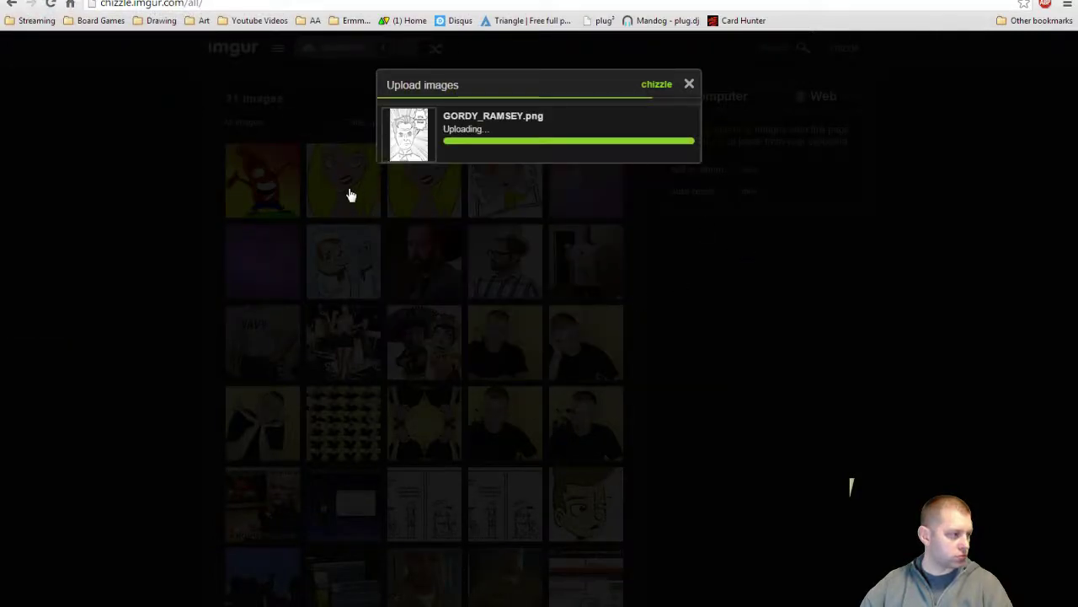